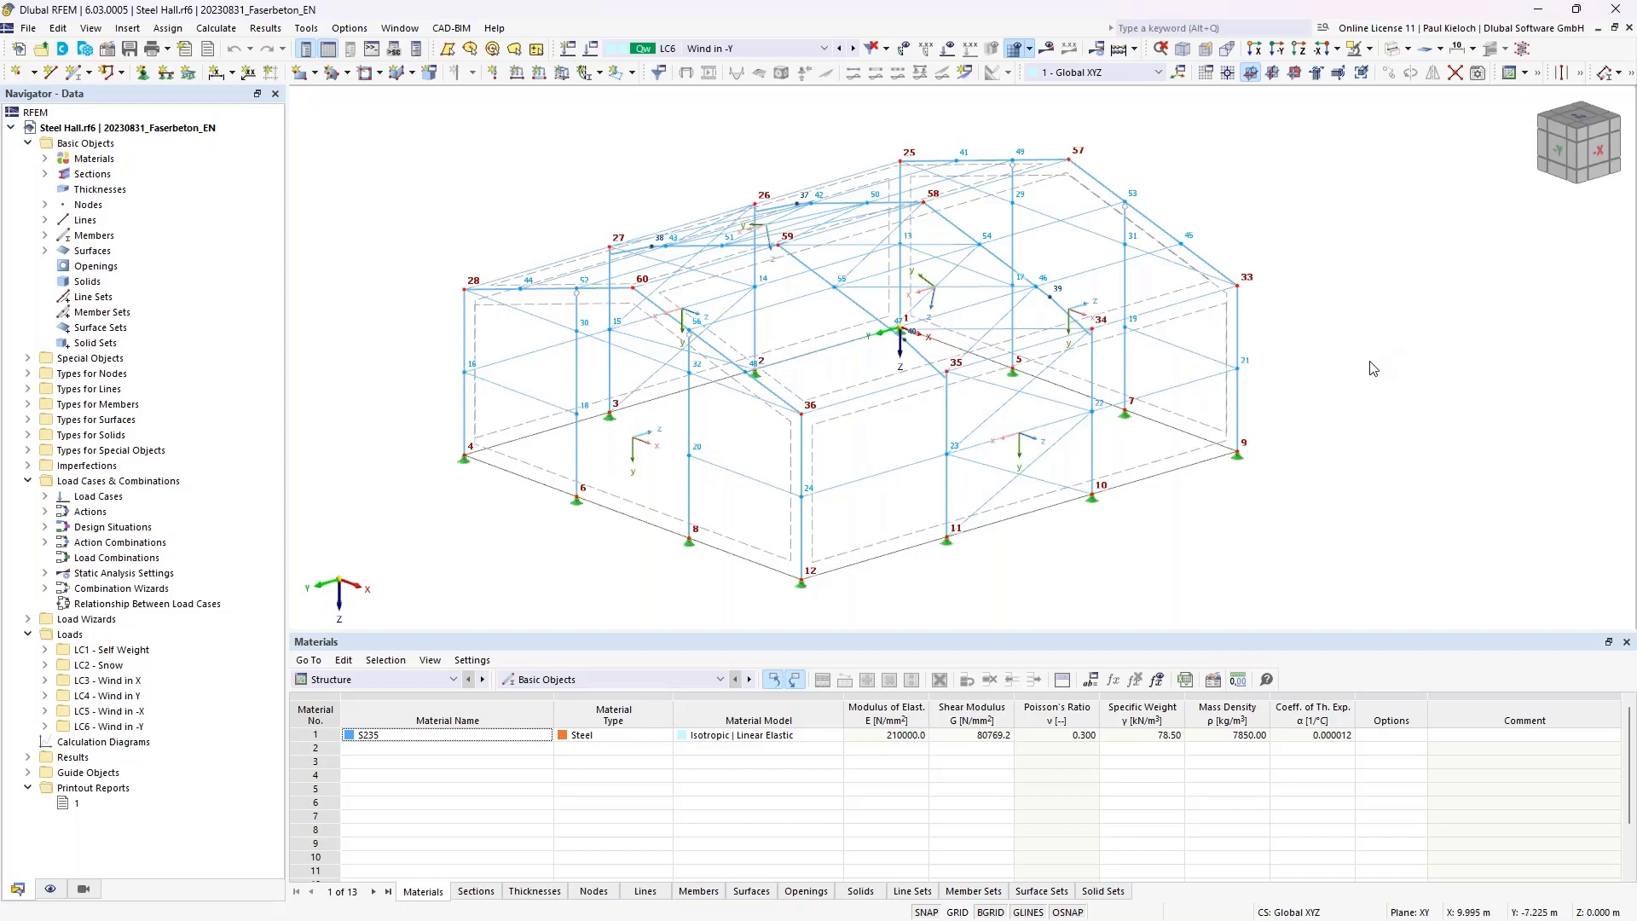
- Examine the steel hall model from several directions and look through its list of load cases
middle_drag(1374, 365, 1480, 336)
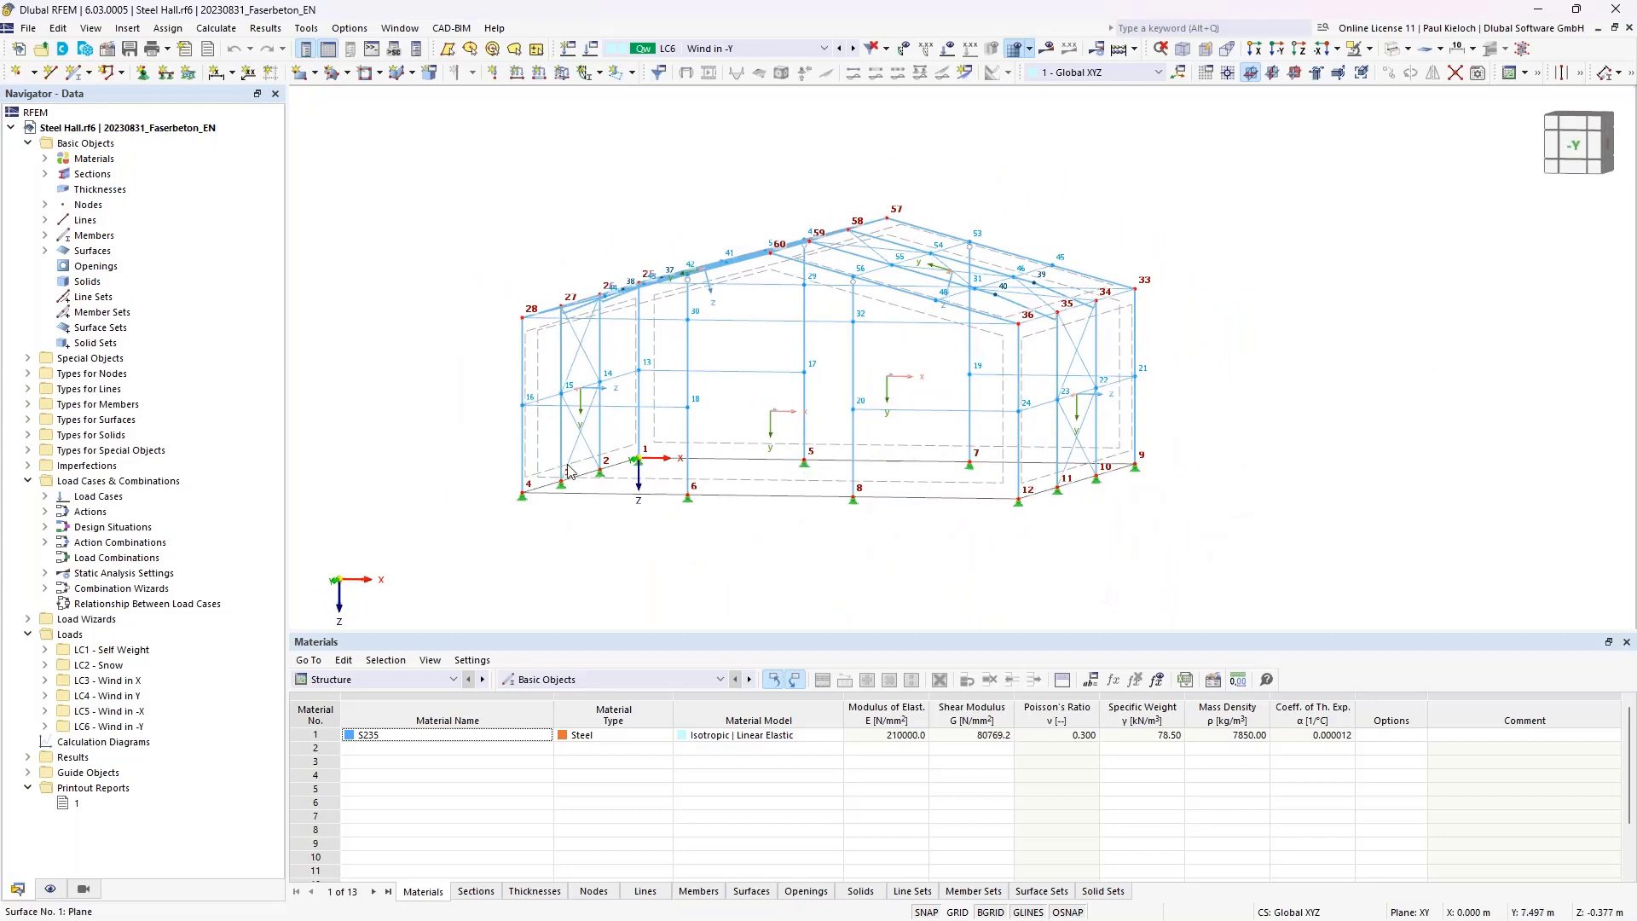
ctrl+middle_drag(1227, 422, 1311, 481)
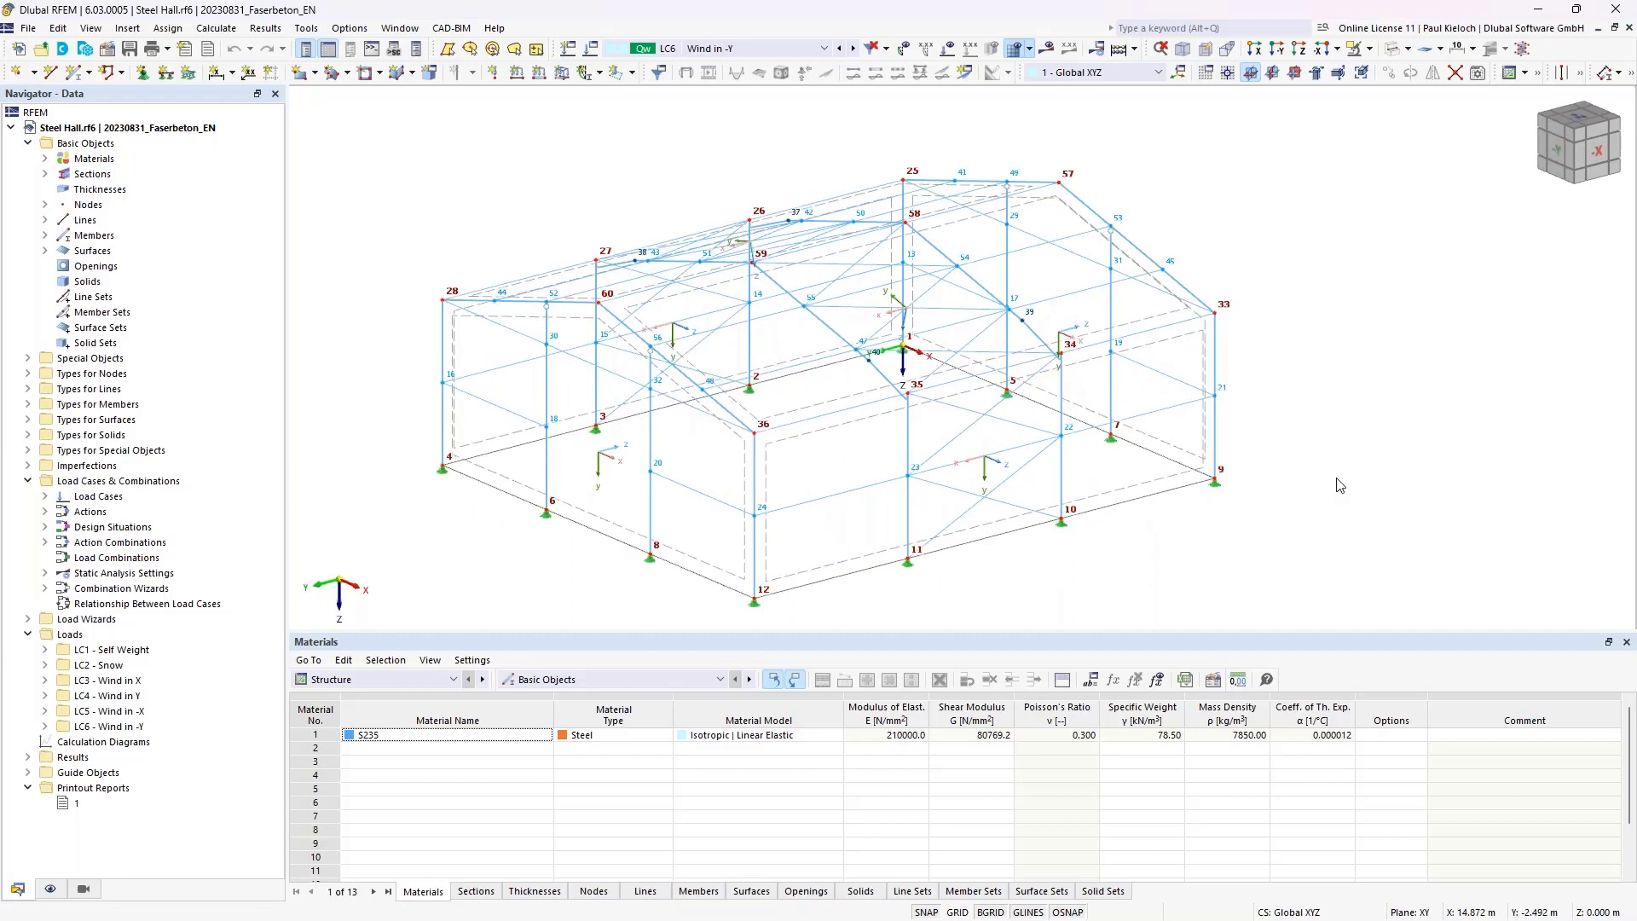
click(820, 48)
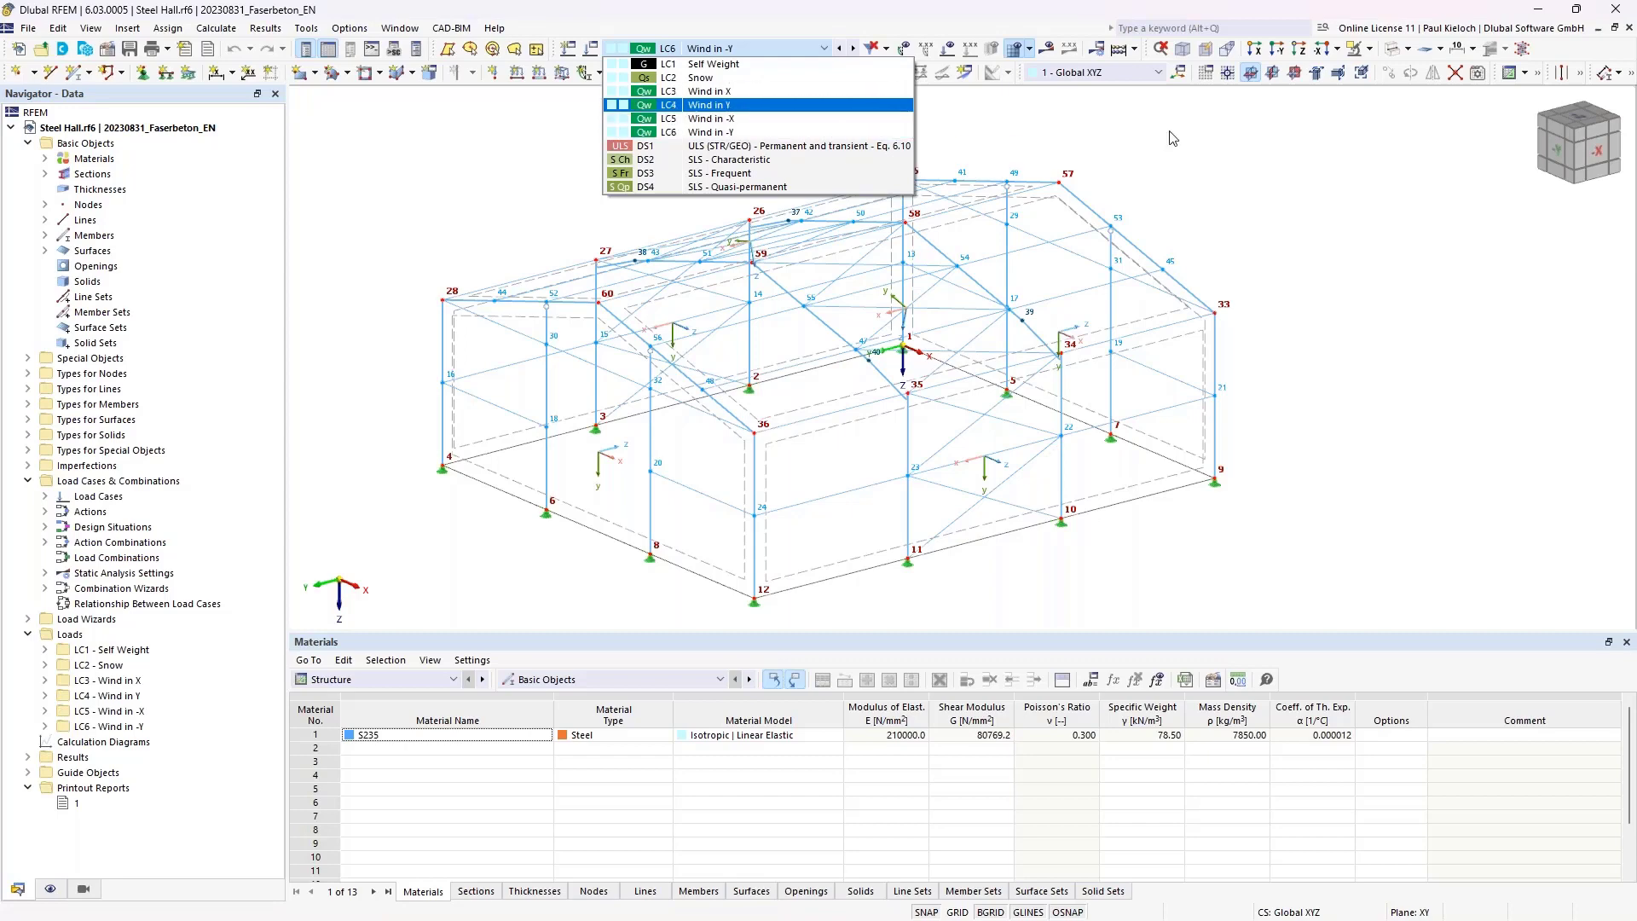
click(1277, 203)
middle_drag(1277, 204, 1424, 141)
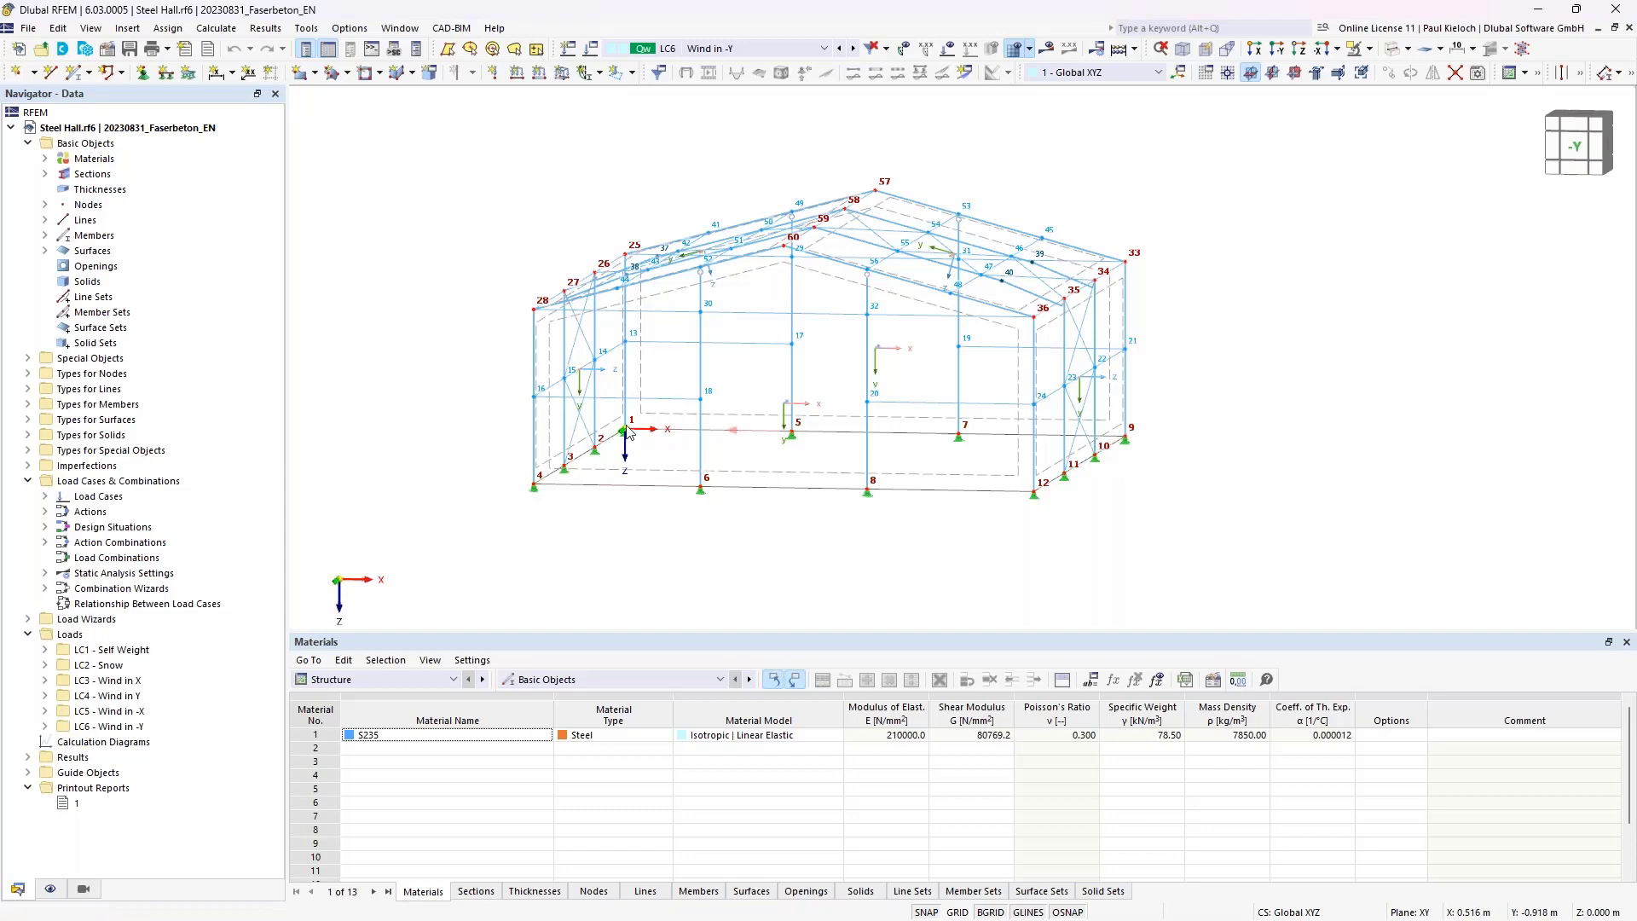
ctrl+middle_drag(1213, 422, 1117, 419)
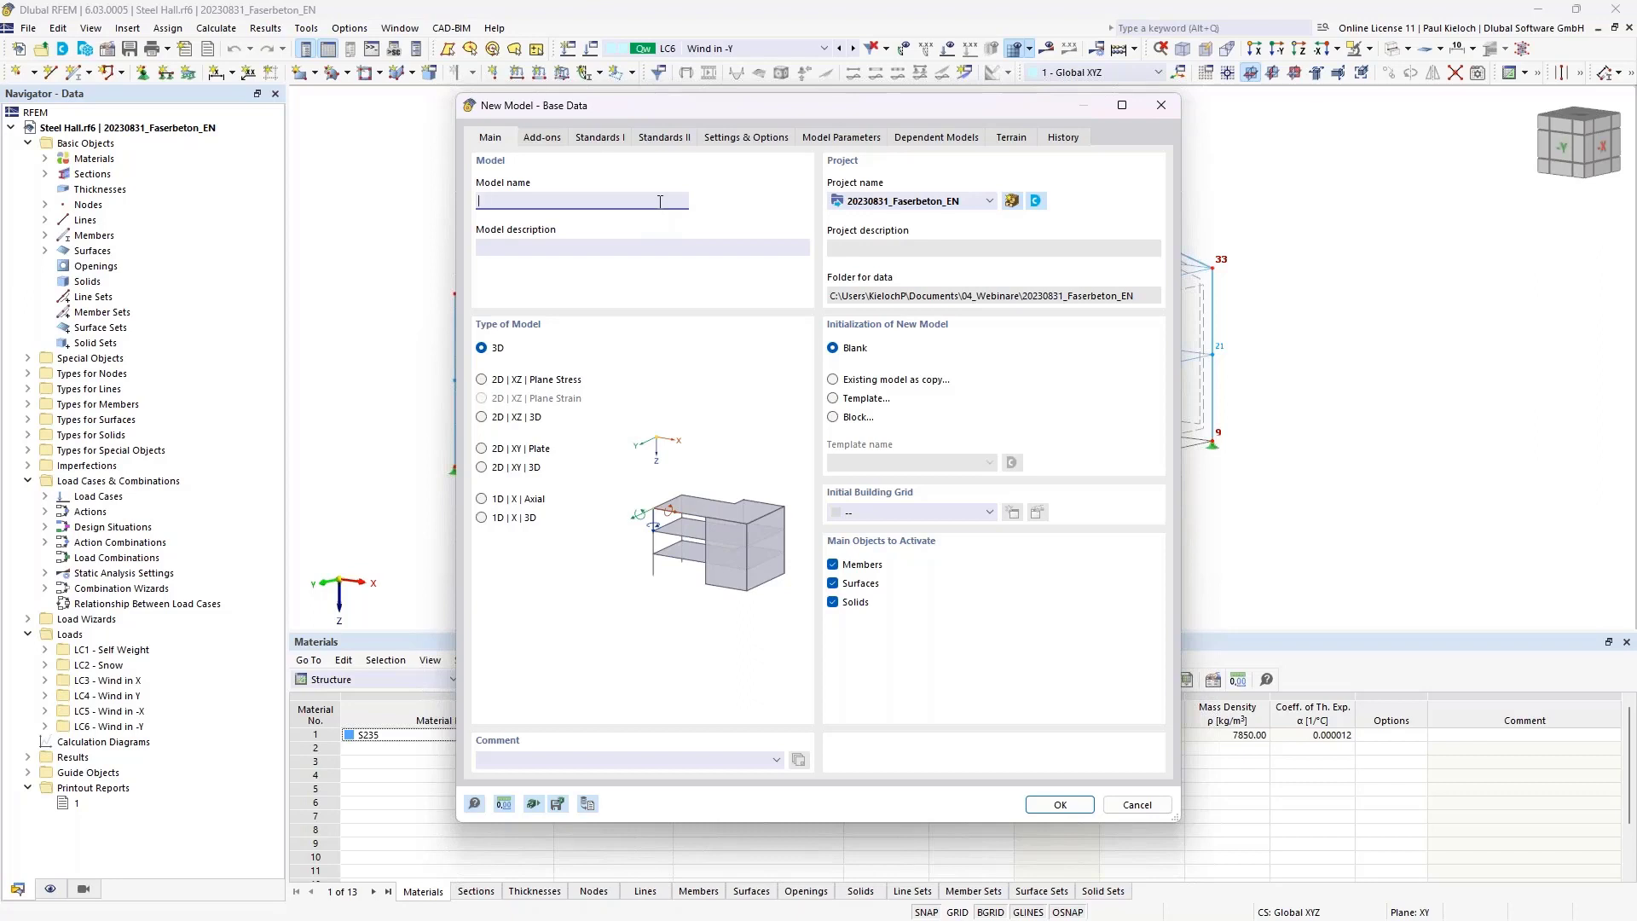
- Name the new model Foundation Slab and activate the Concrete Design add-on
text(Foundation Slab)
click(544, 137)
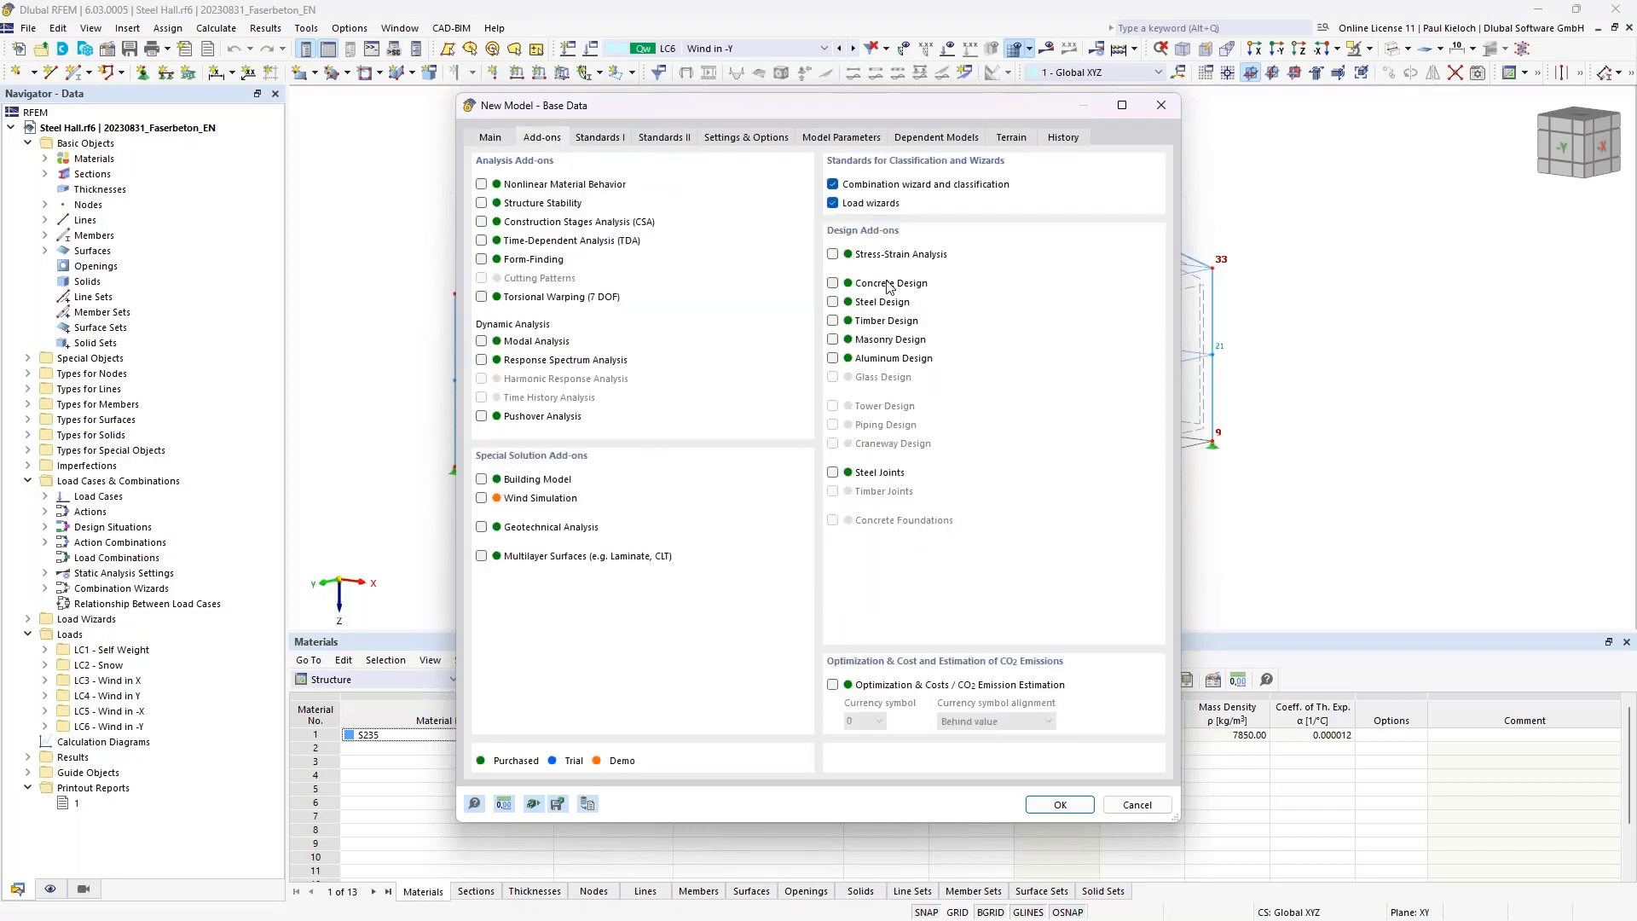
click(888, 285)
- Set the national annexes to DIN 2012-08 for EN 1990, DIN 2019-04 for EN 1991 and DIN 2015-12 for EN 1992
click(599, 138)
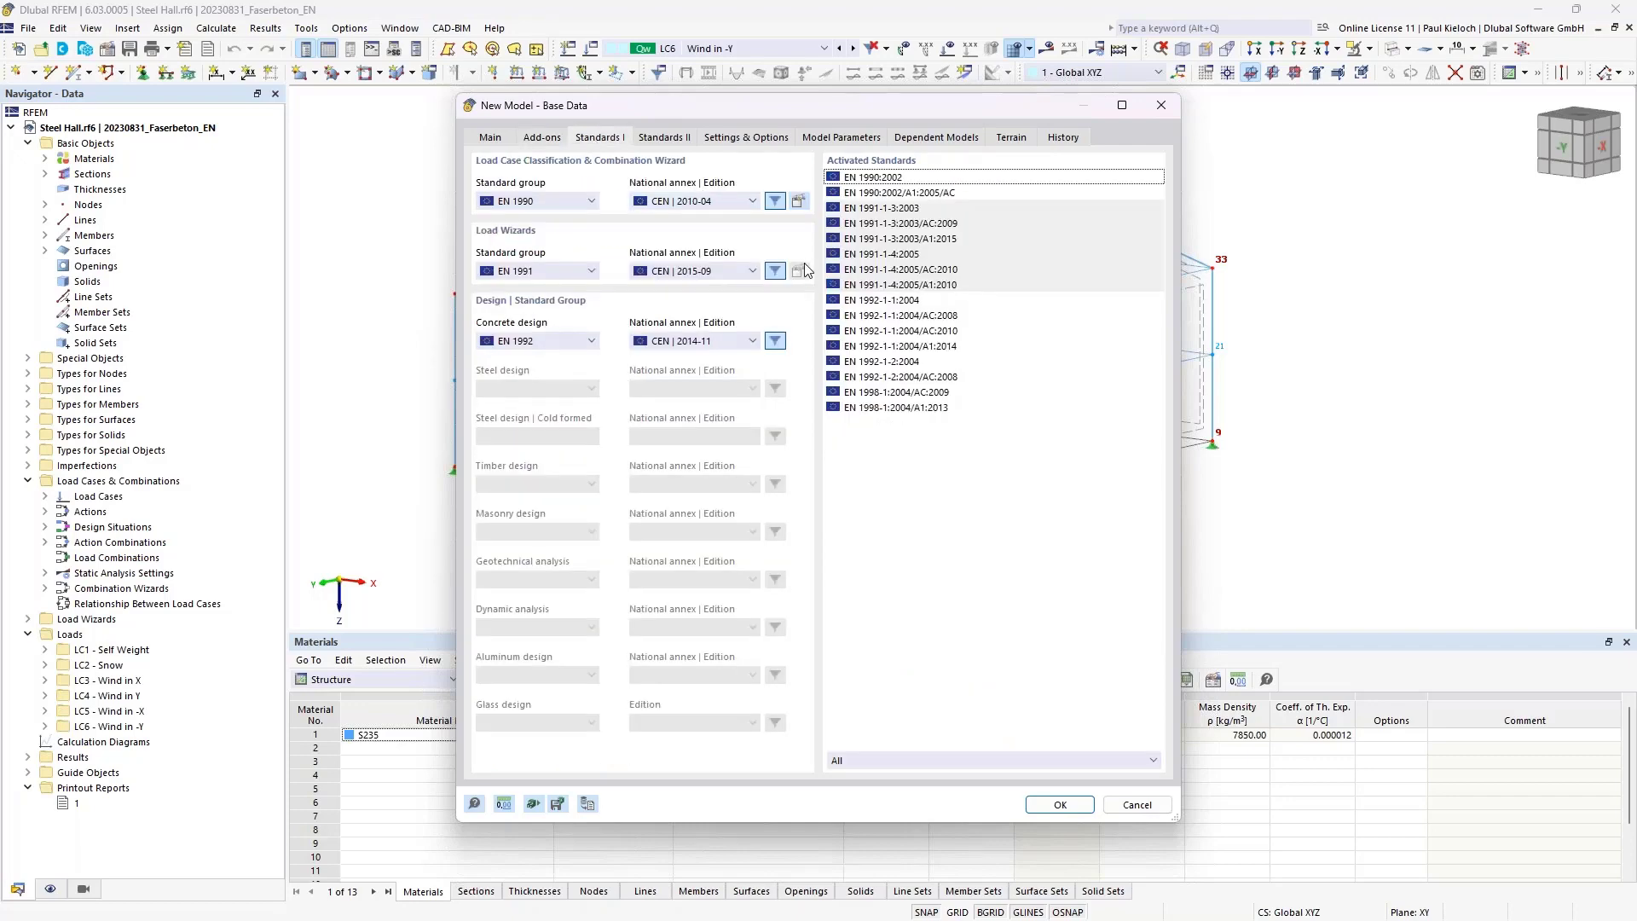
click(733, 201)
click(723, 290)
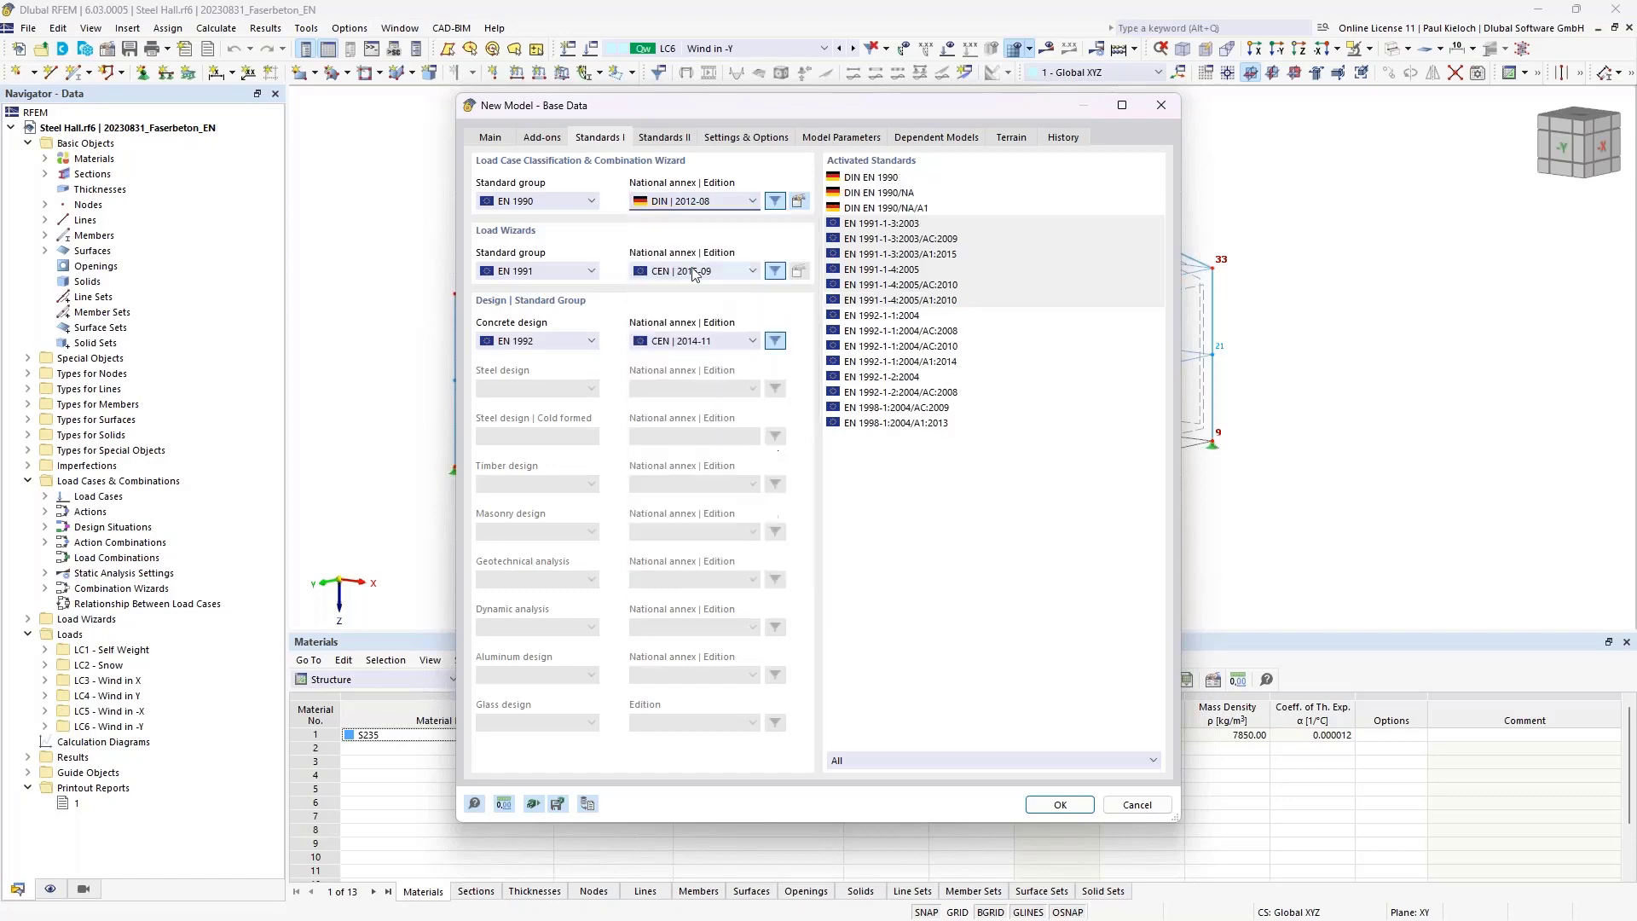
click(694, 273)
click(715, 384)
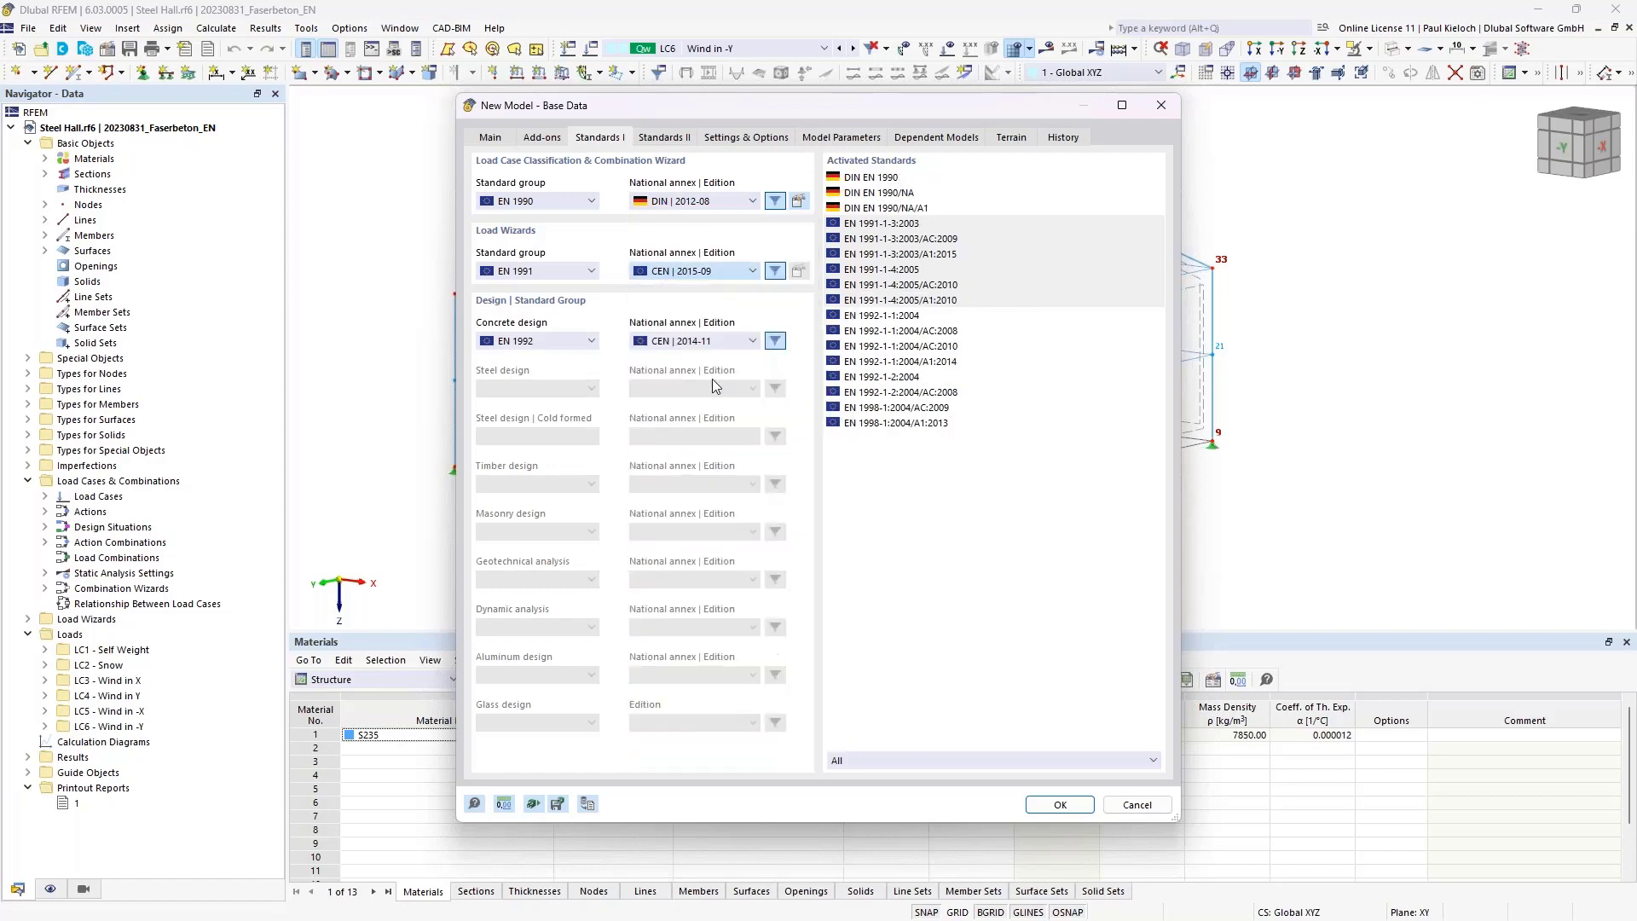
click(692, 341)
click(692, 428)
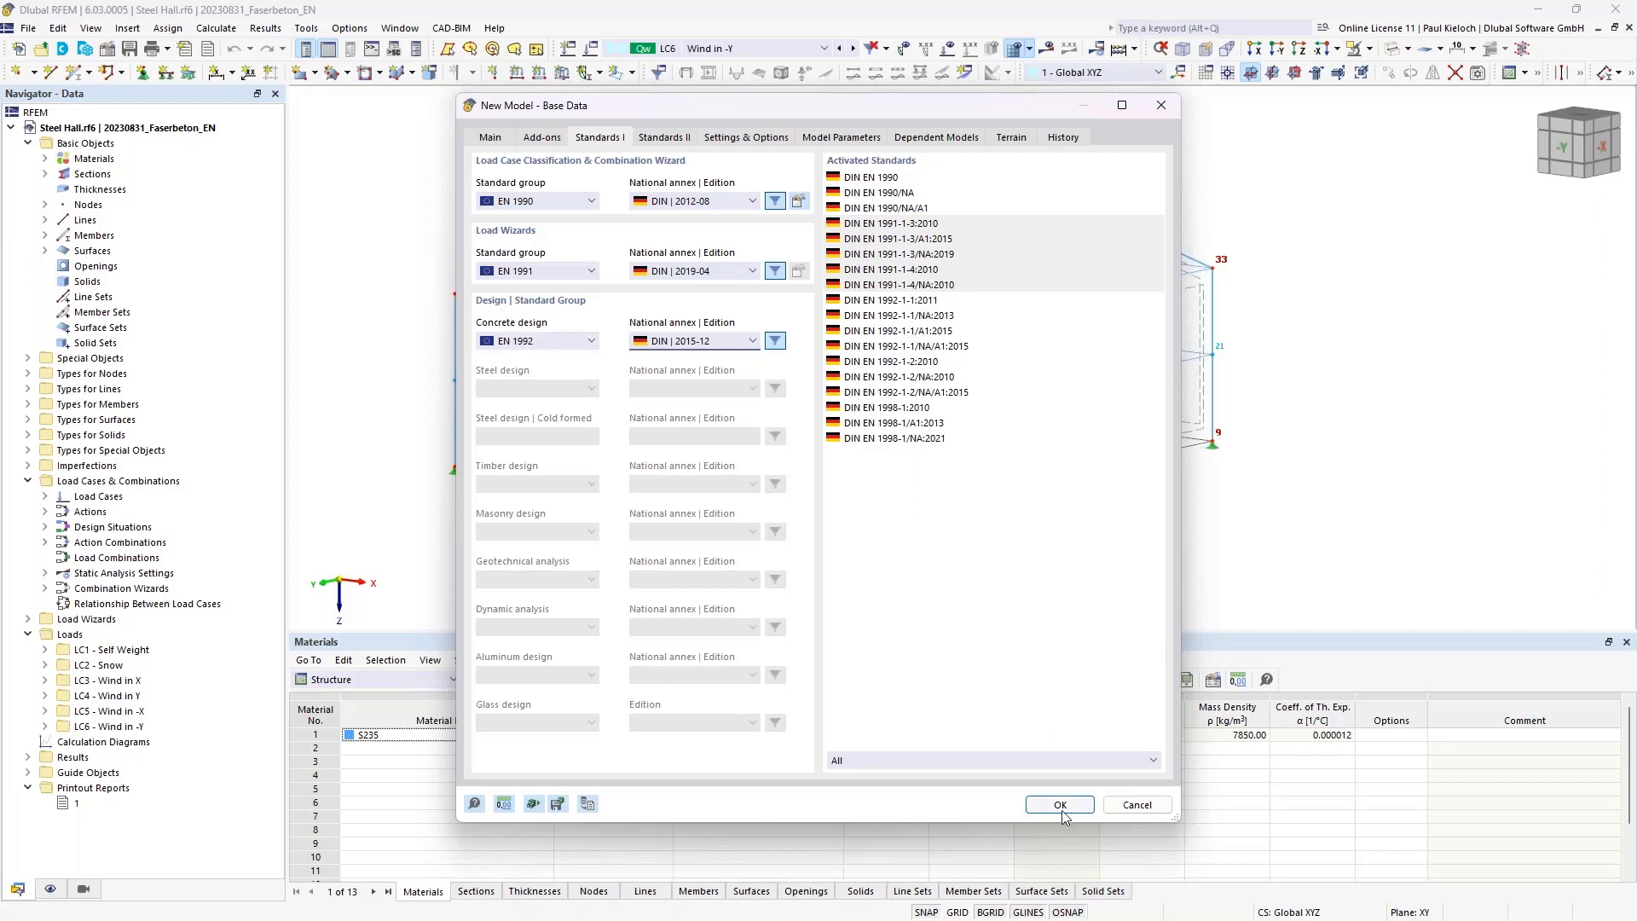
- Review the add-ons with the load wizards kept active, and create the blank 3D model
click(534, 140)
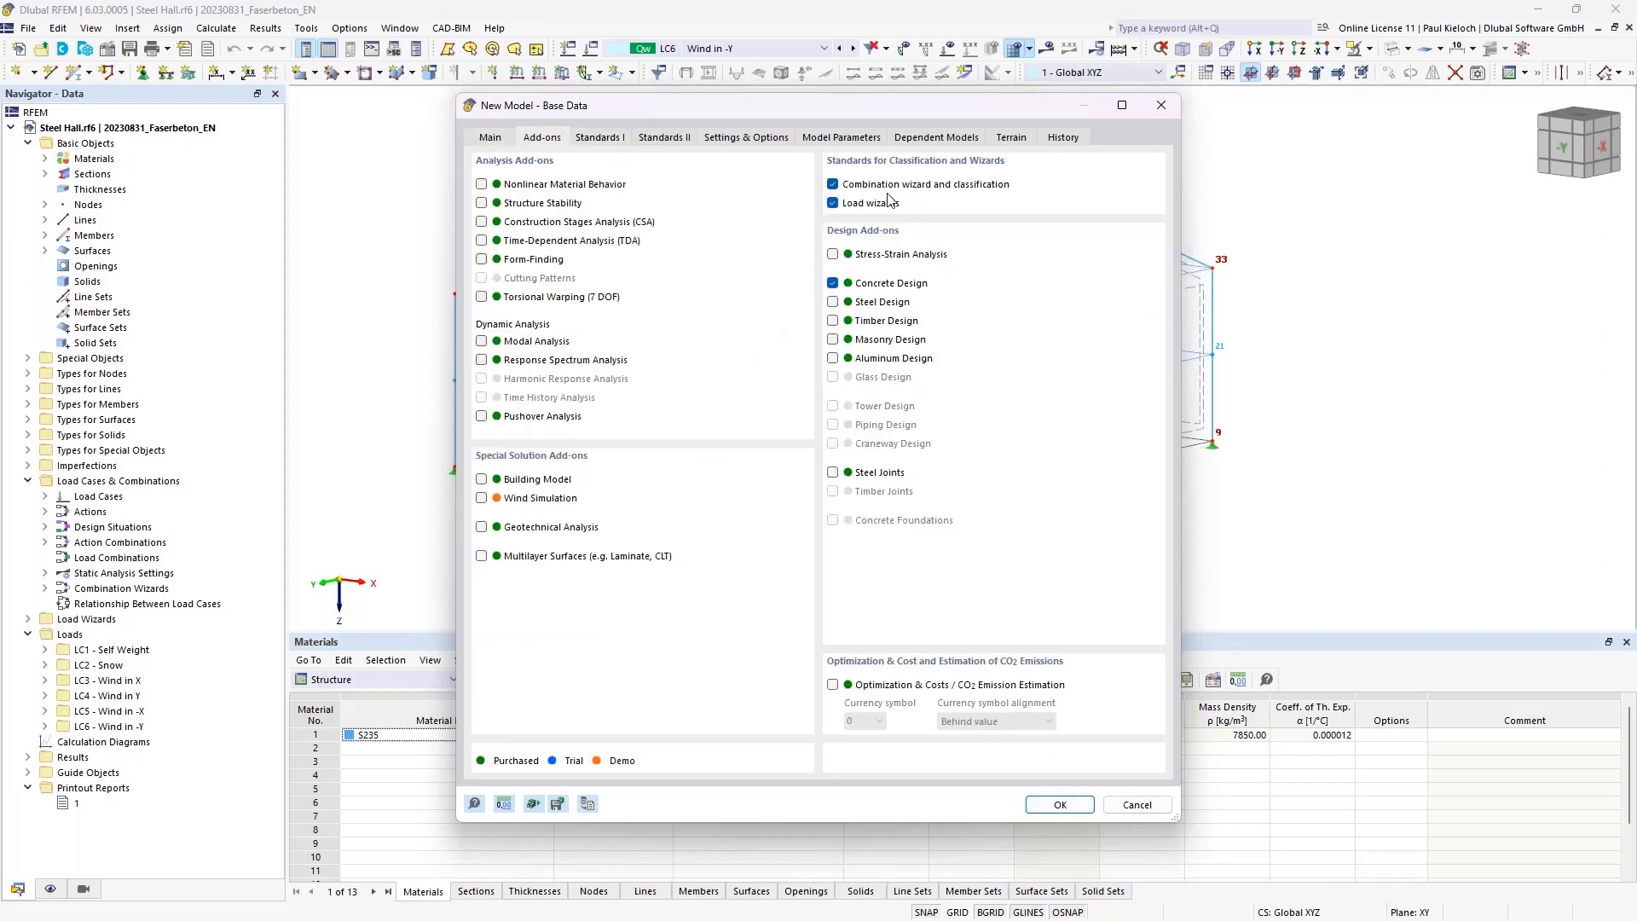
click(833, 203)
click(833, 203)
click(489, 137)
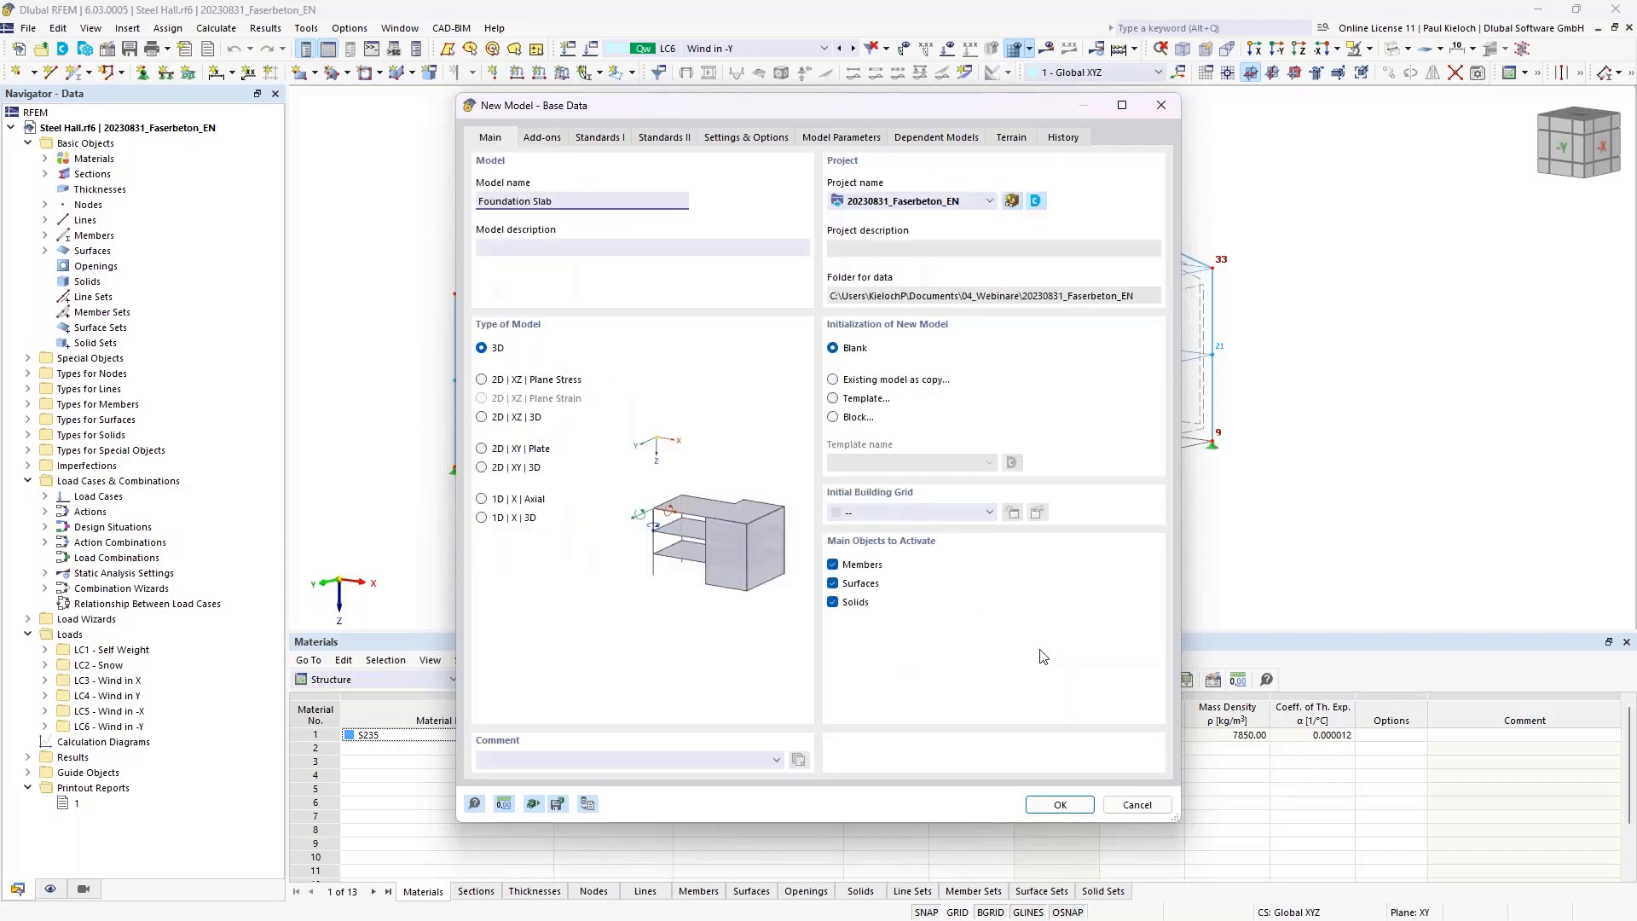
click(1071, 806)
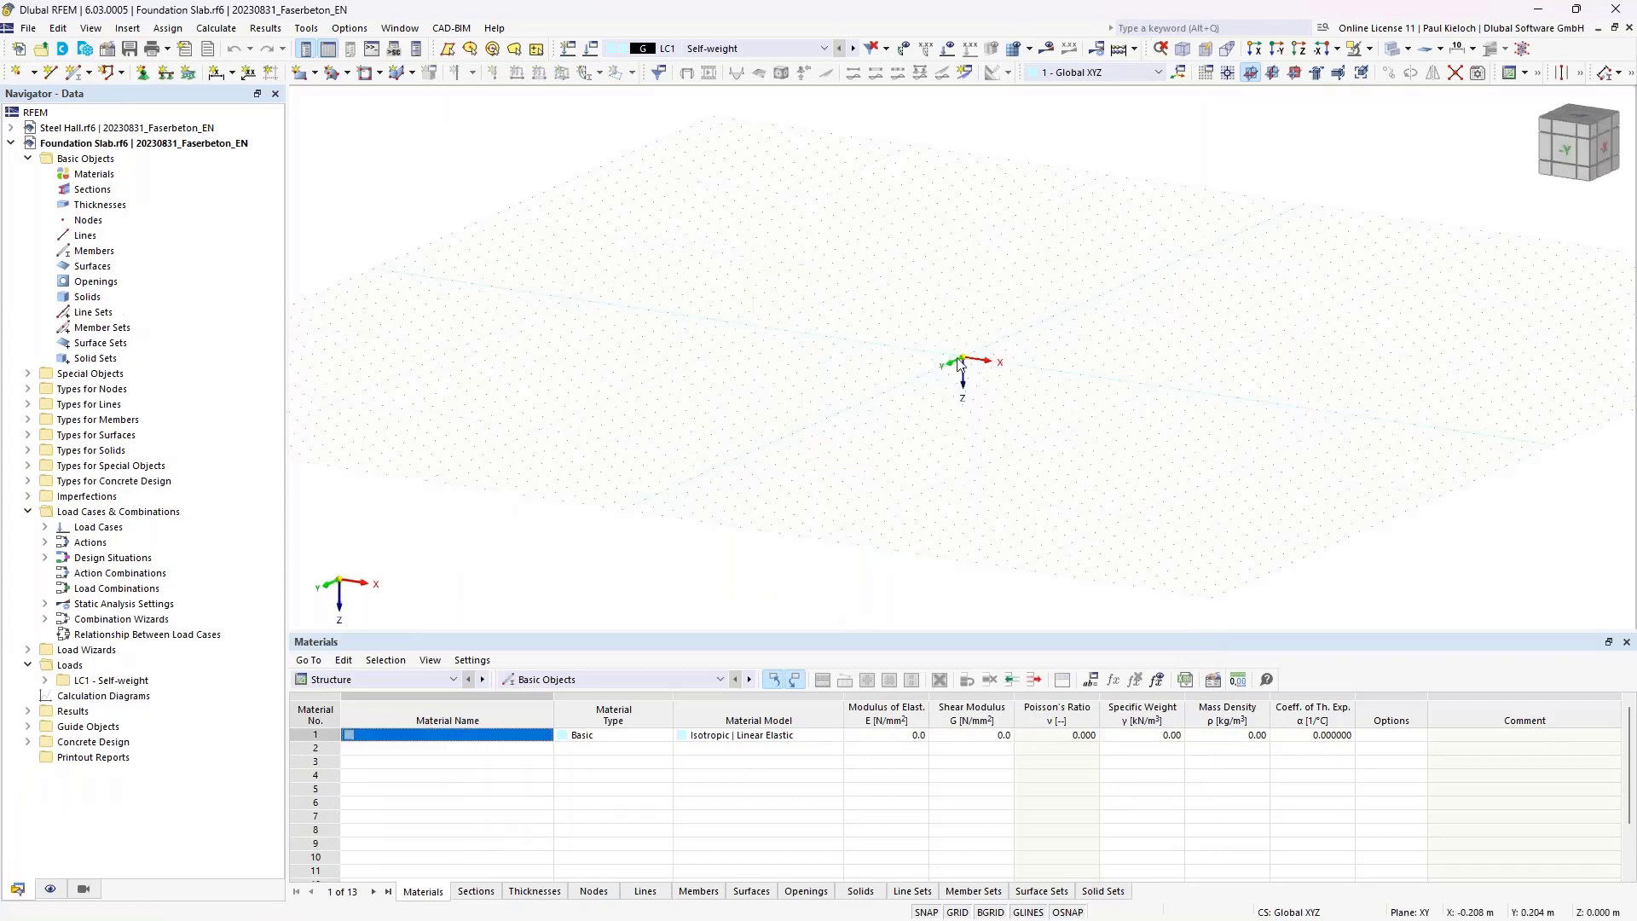
- Copy the supported base nodes and base lines of the Steel Hall model into the Foundation Slab model with zero displacement
middle_drag(1015, 341, 863, 285)
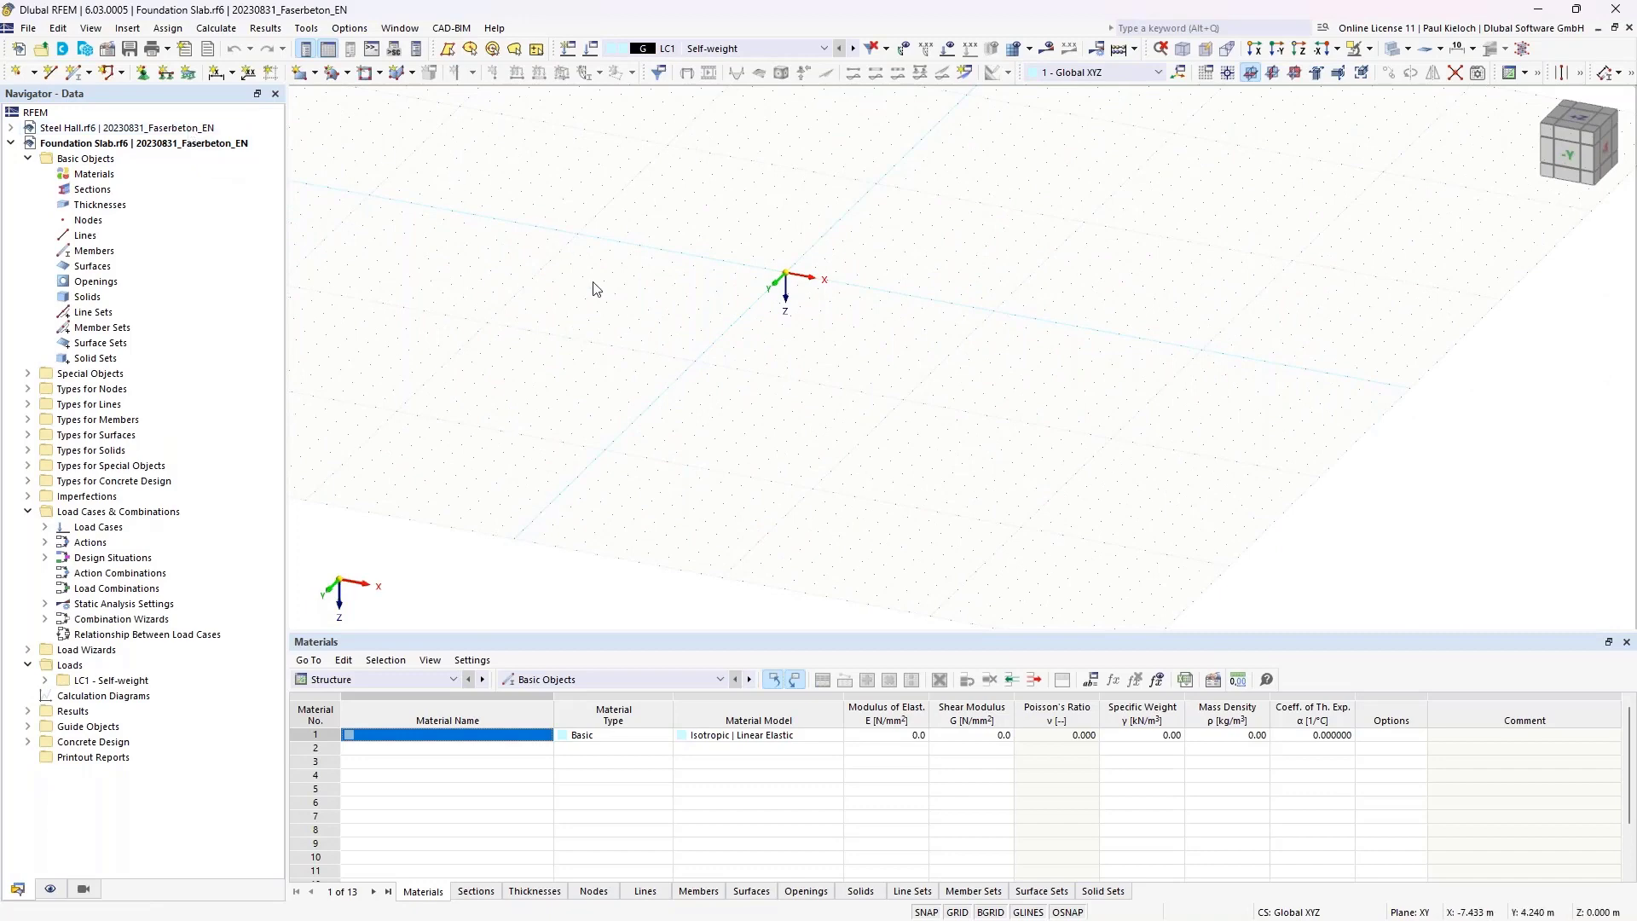
key(ctrl+Tab)
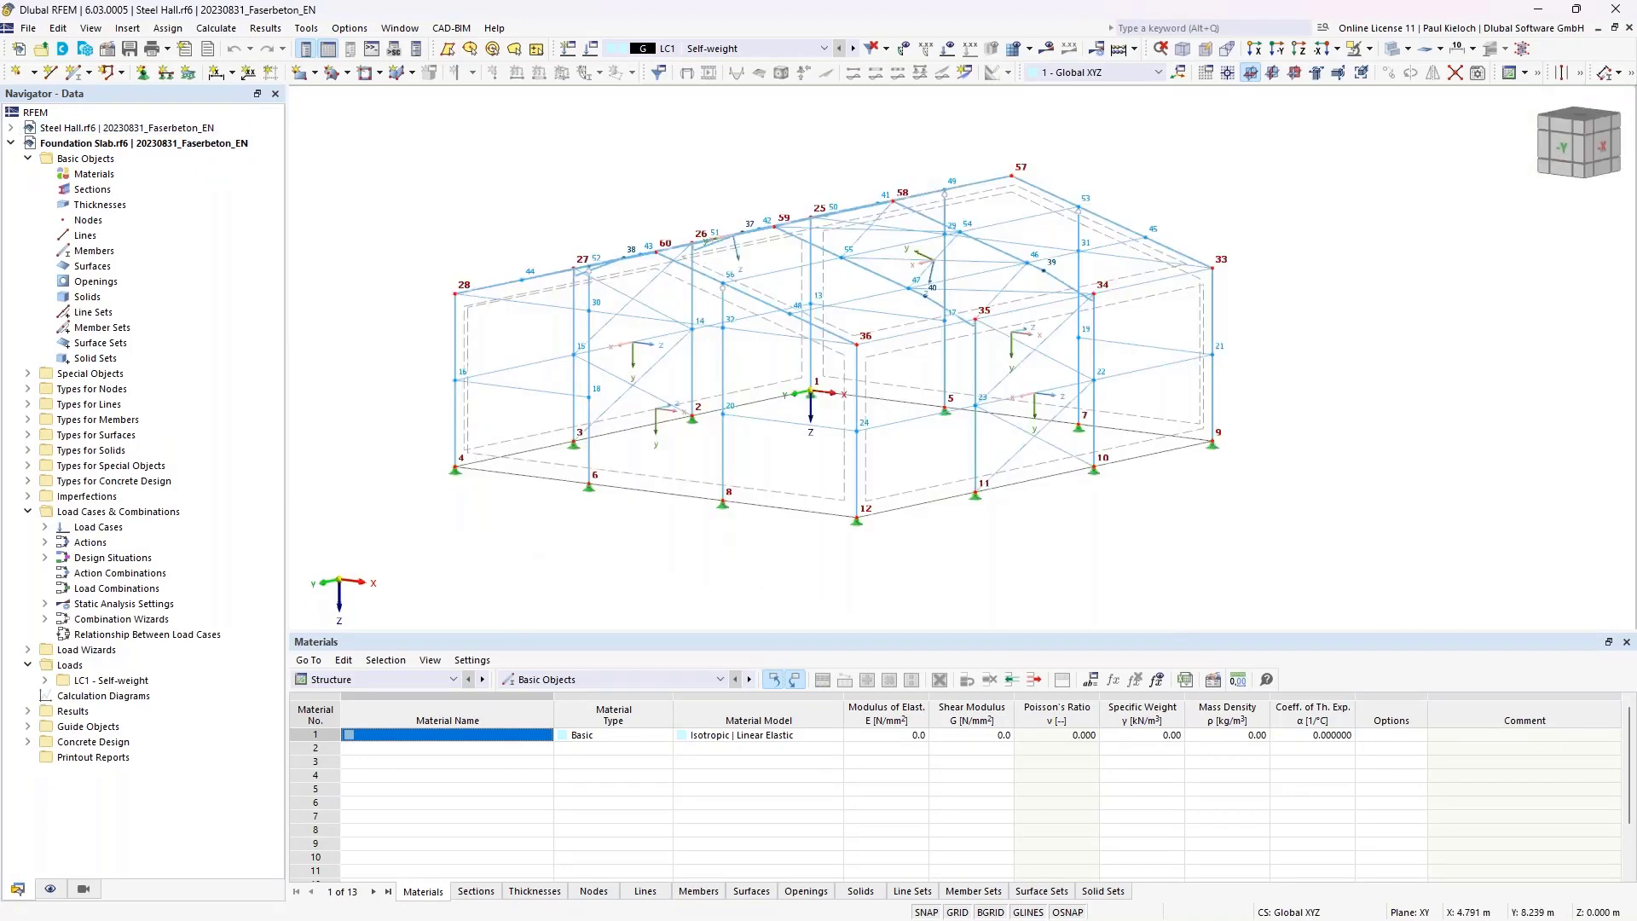
ctrl+middle_drag(1133, 544, 1223, 512)
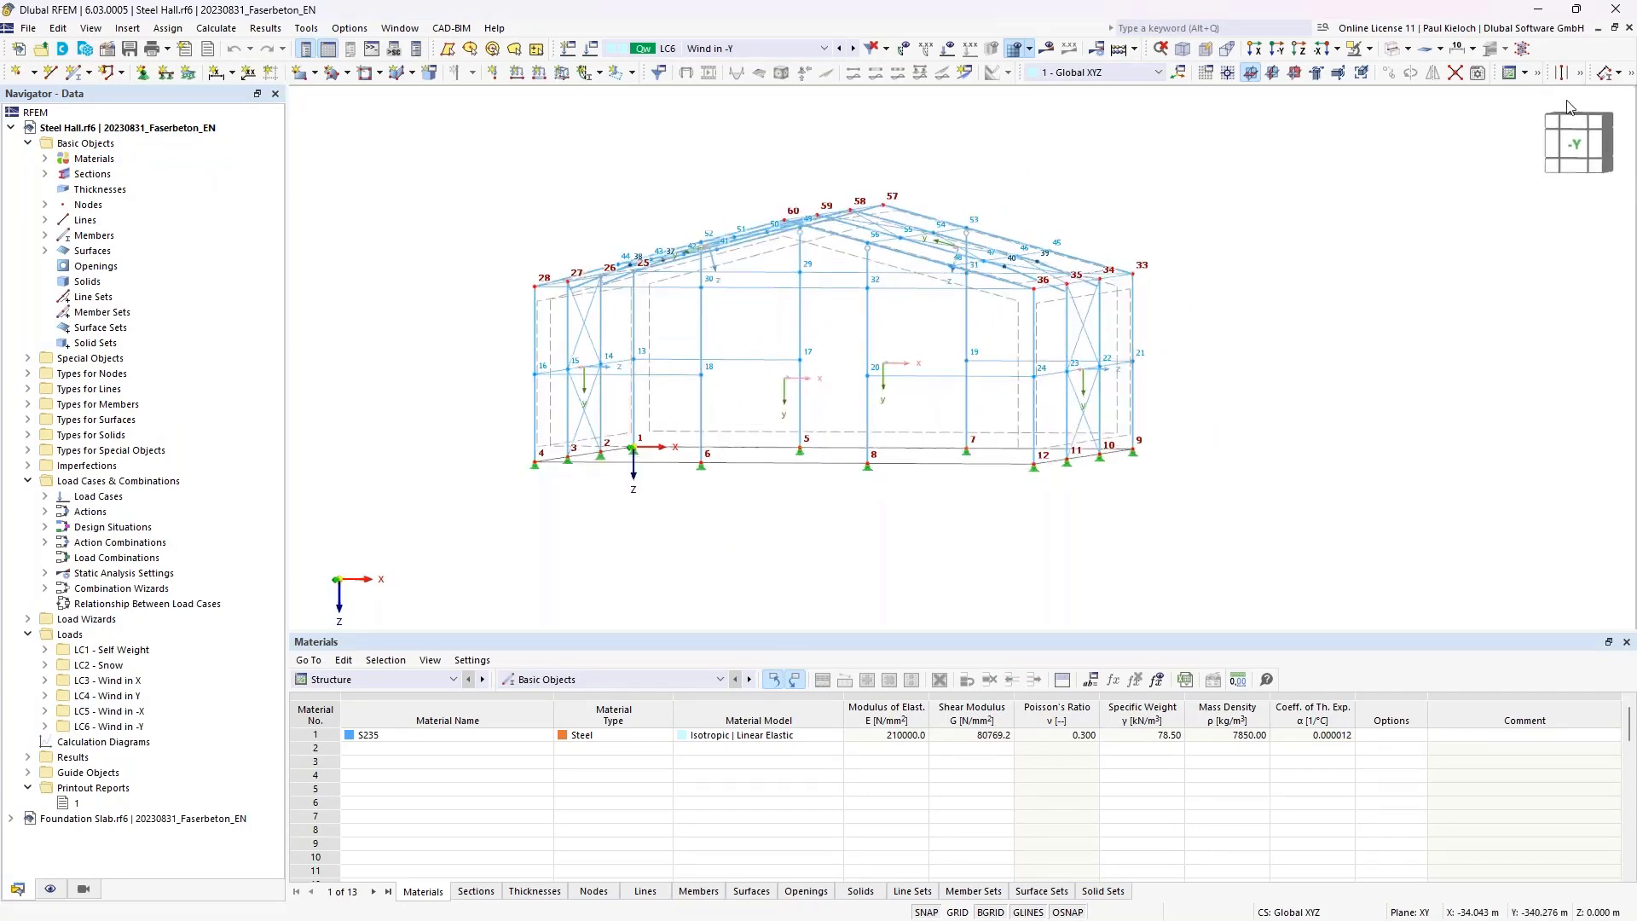
click(1572, 145)
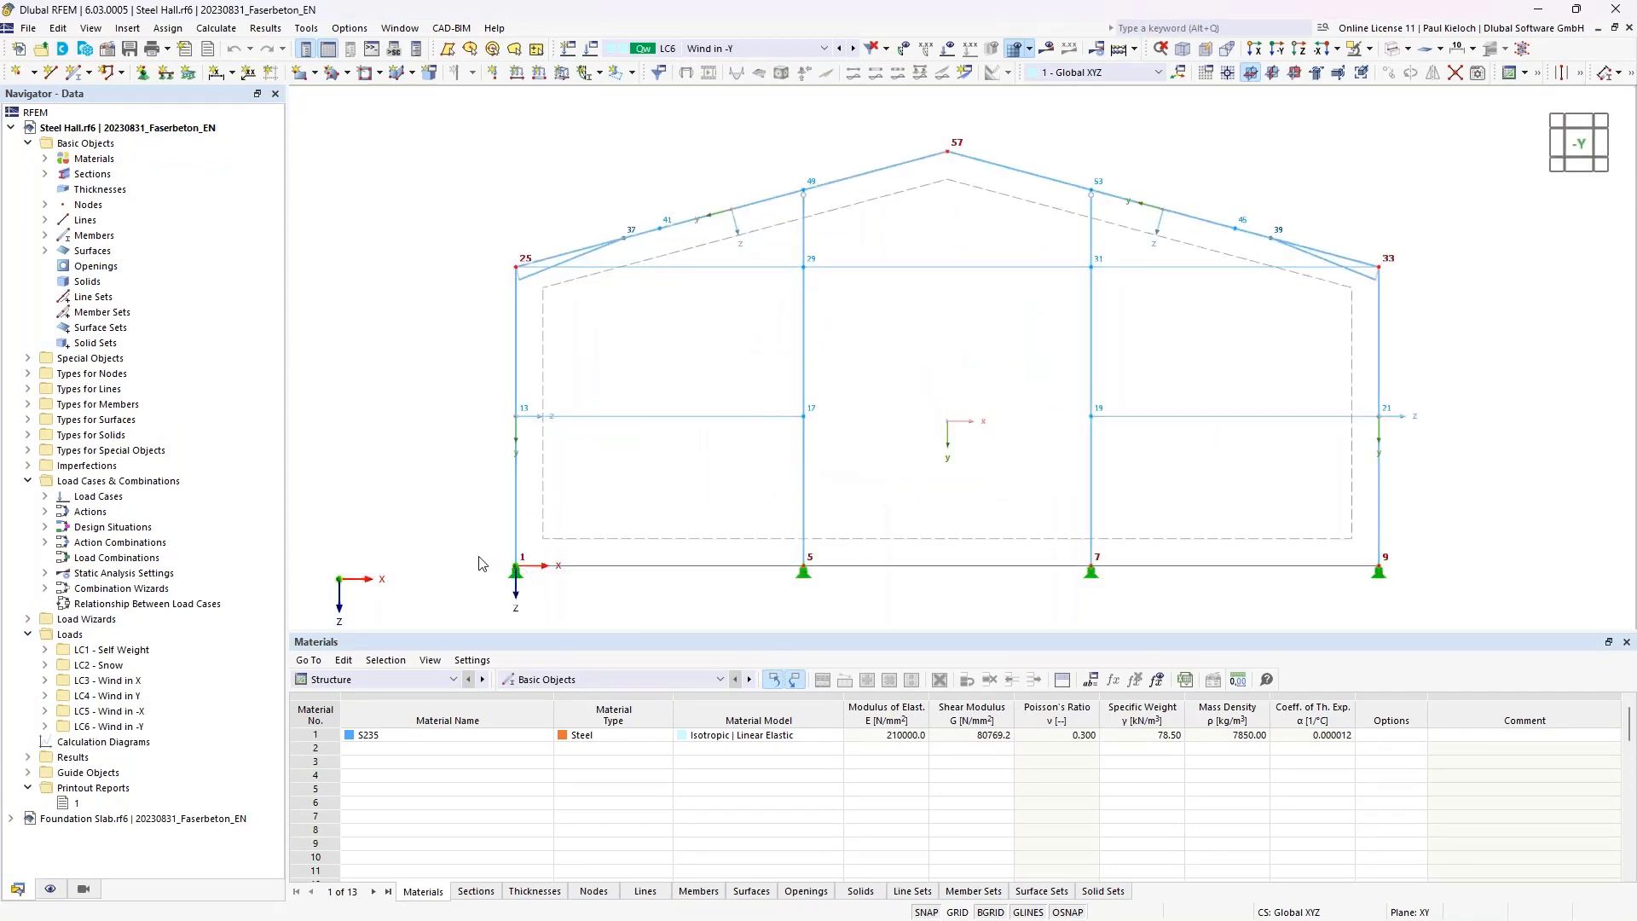
drag(1151, 558, 1521, 616)
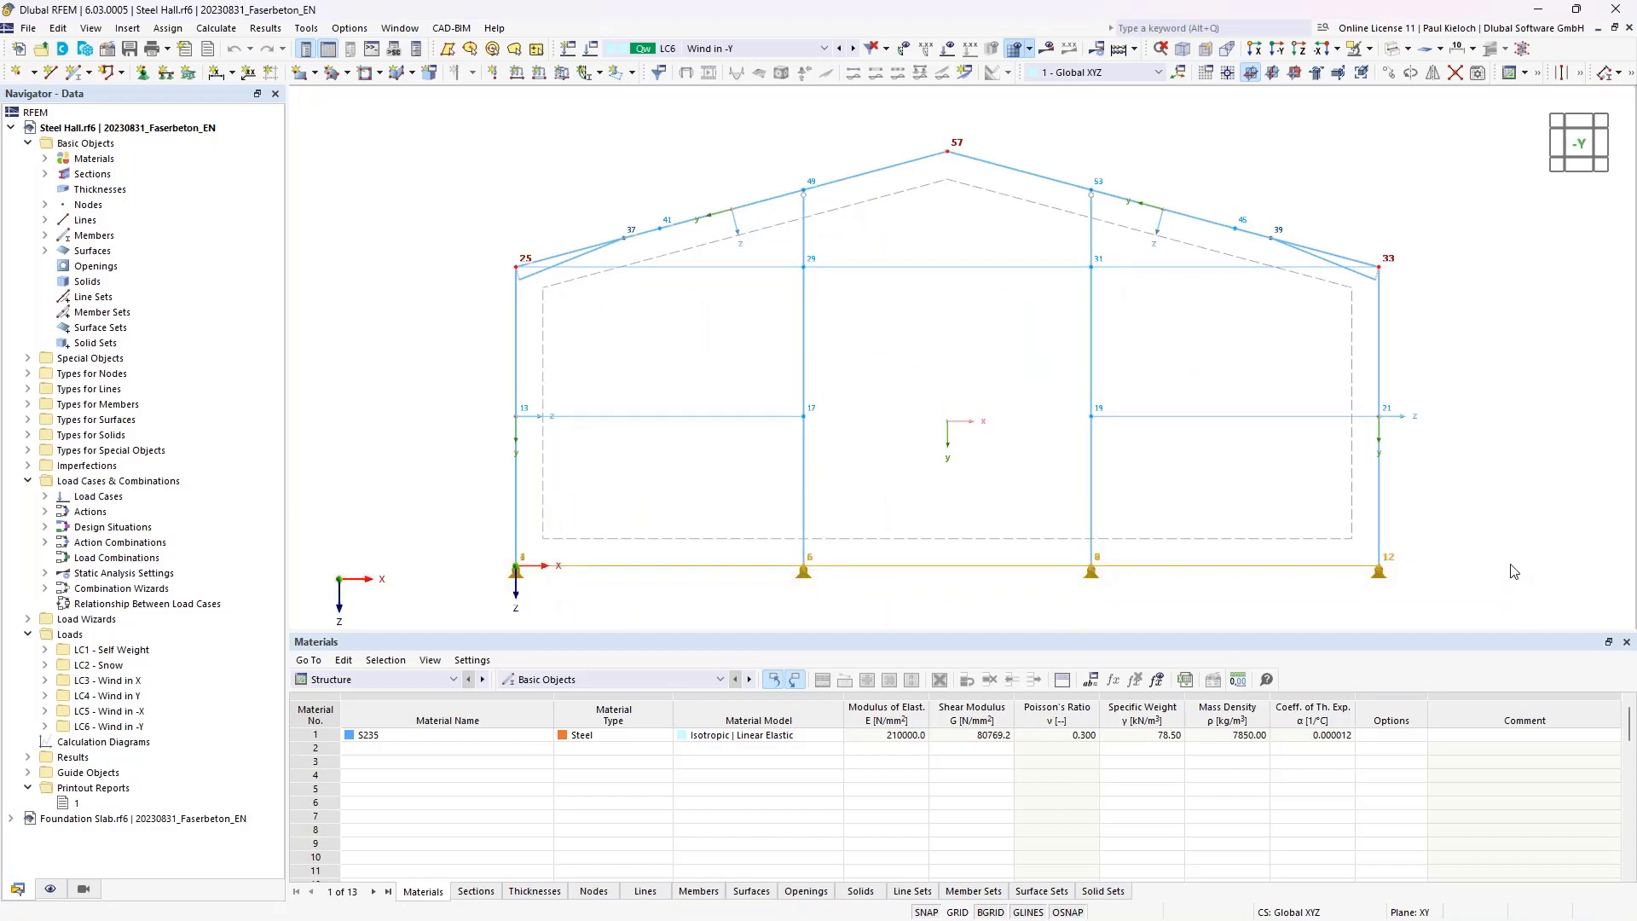
key(ctrl+Tab)
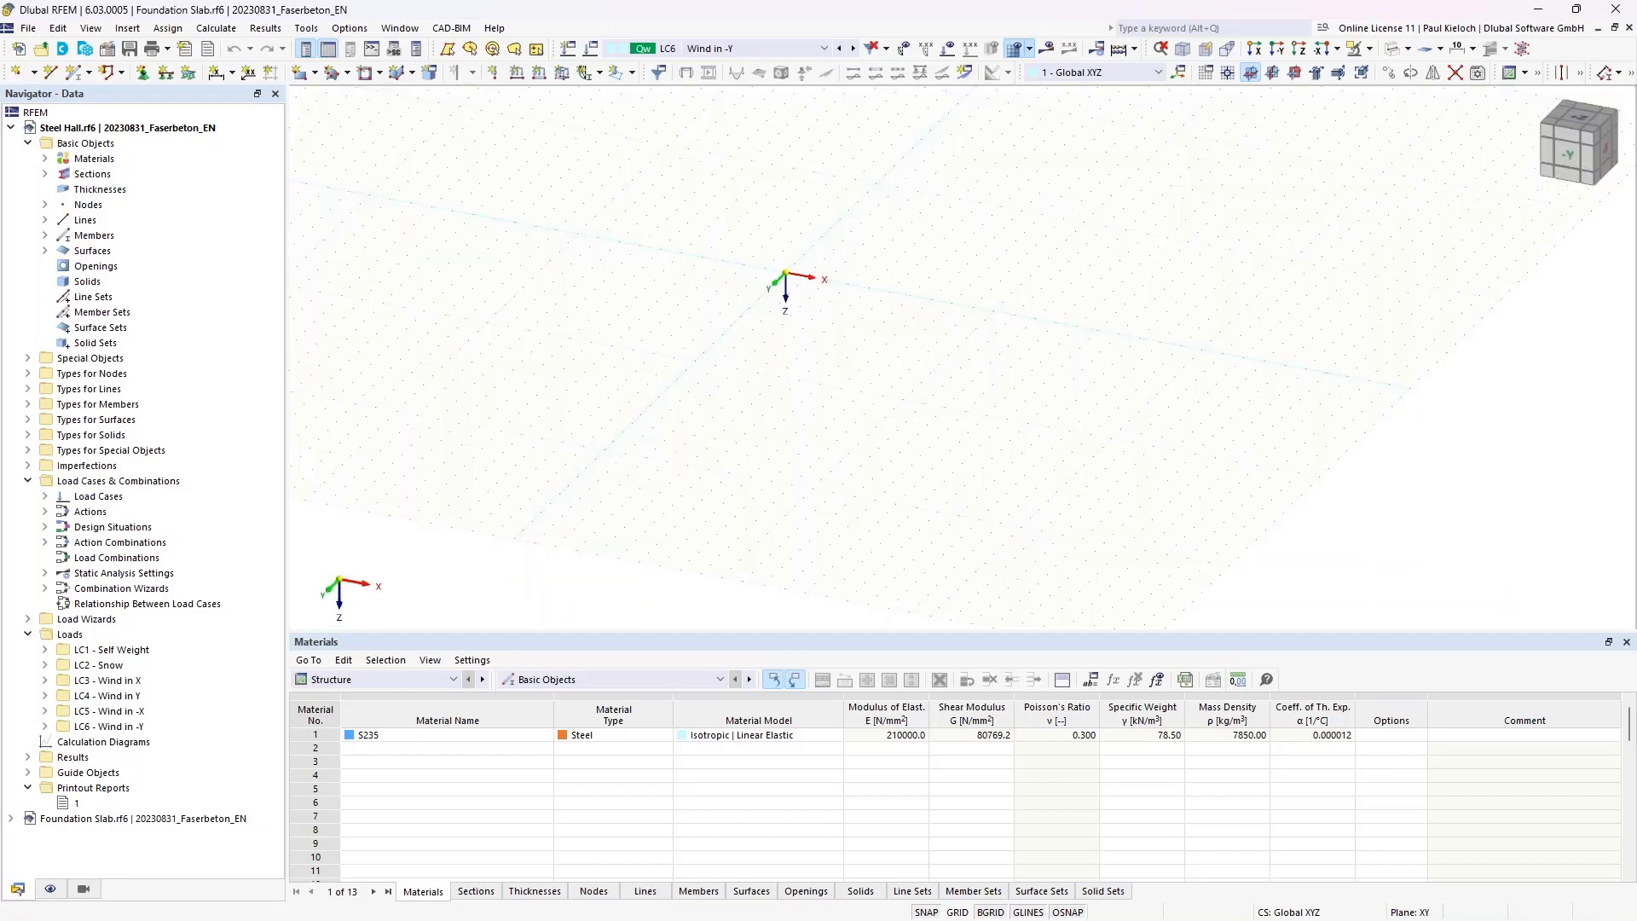
key(ctrl+v)
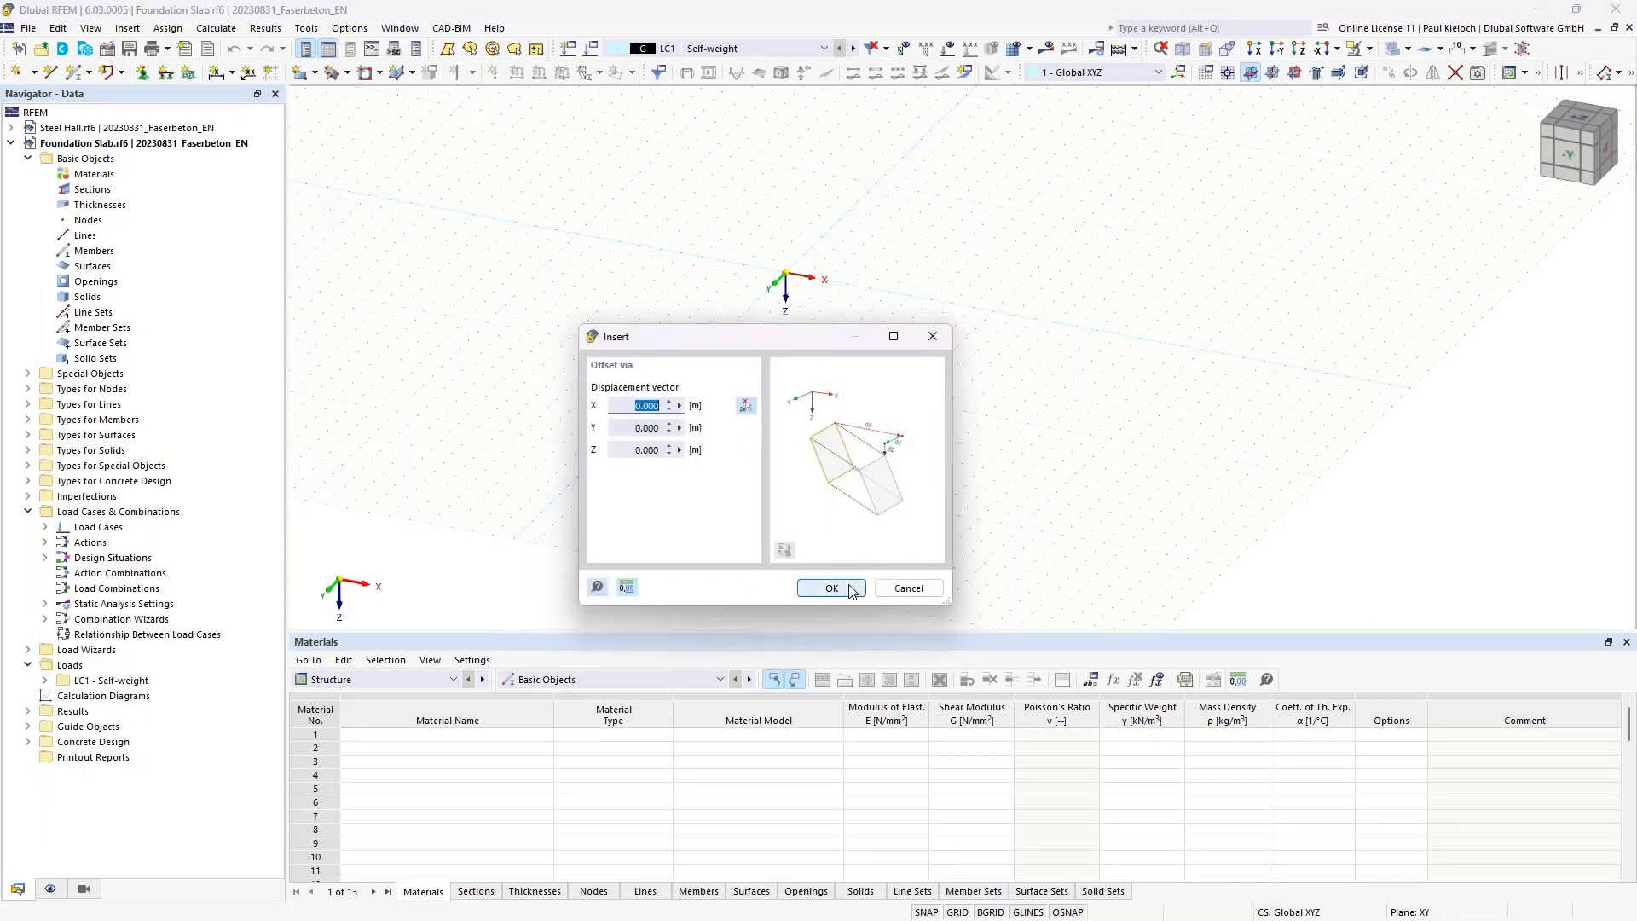
click(851, 590)
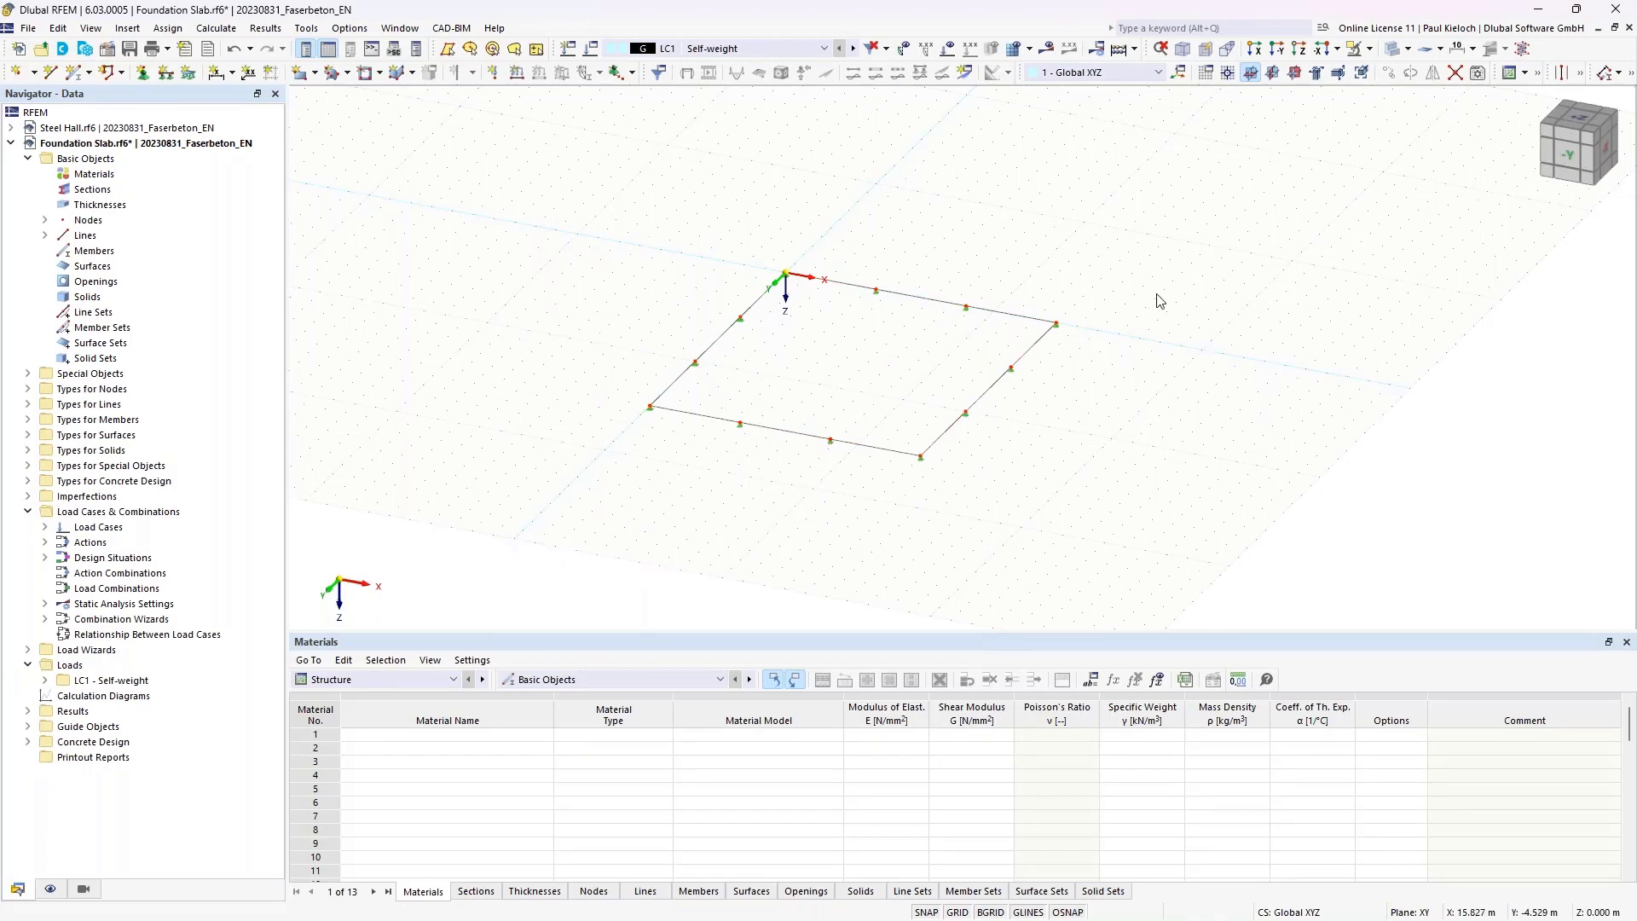
- Delete all lines from the Foundation Slab model
middle_drag(1163, 315, 1066, 375)
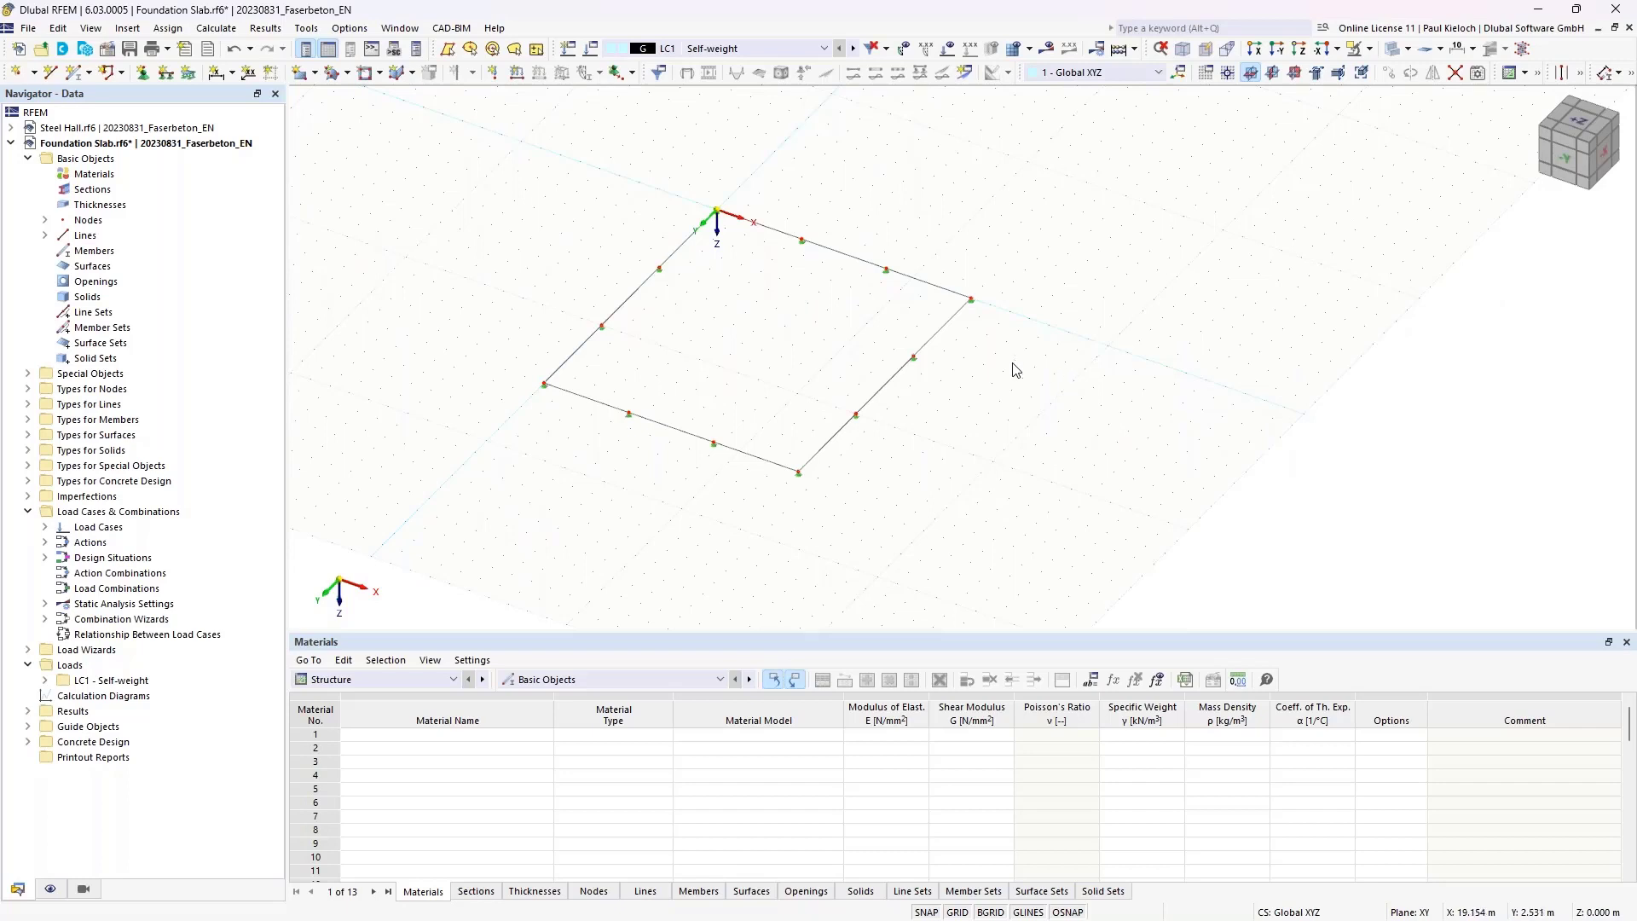
right_click(110, 236)
click(156, 332)
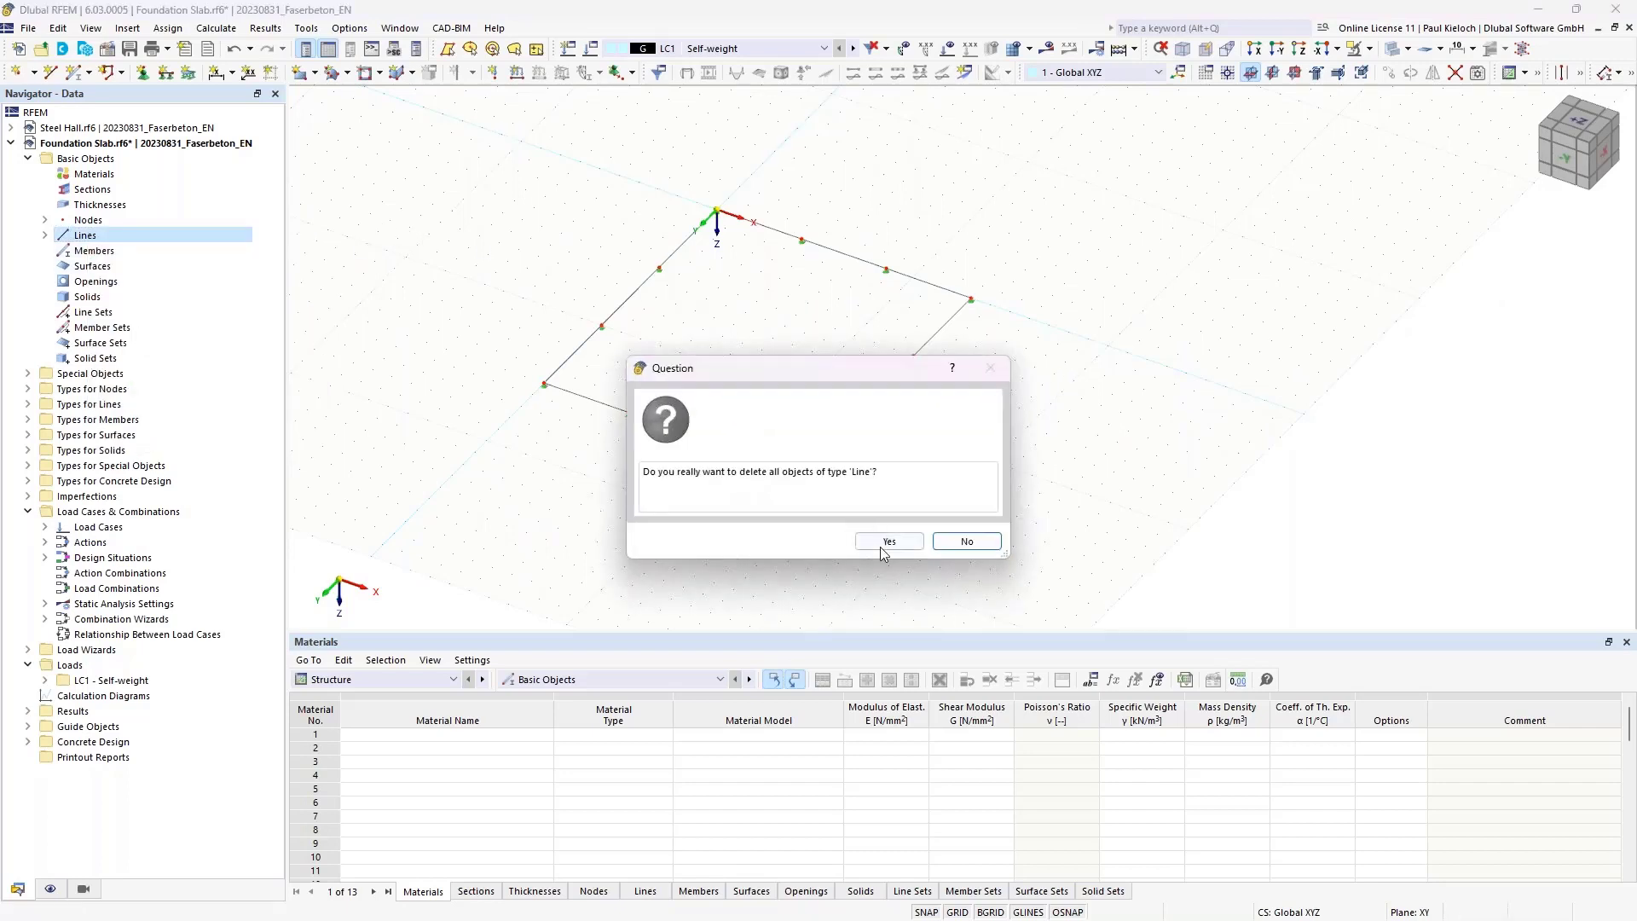
click(887, 541)
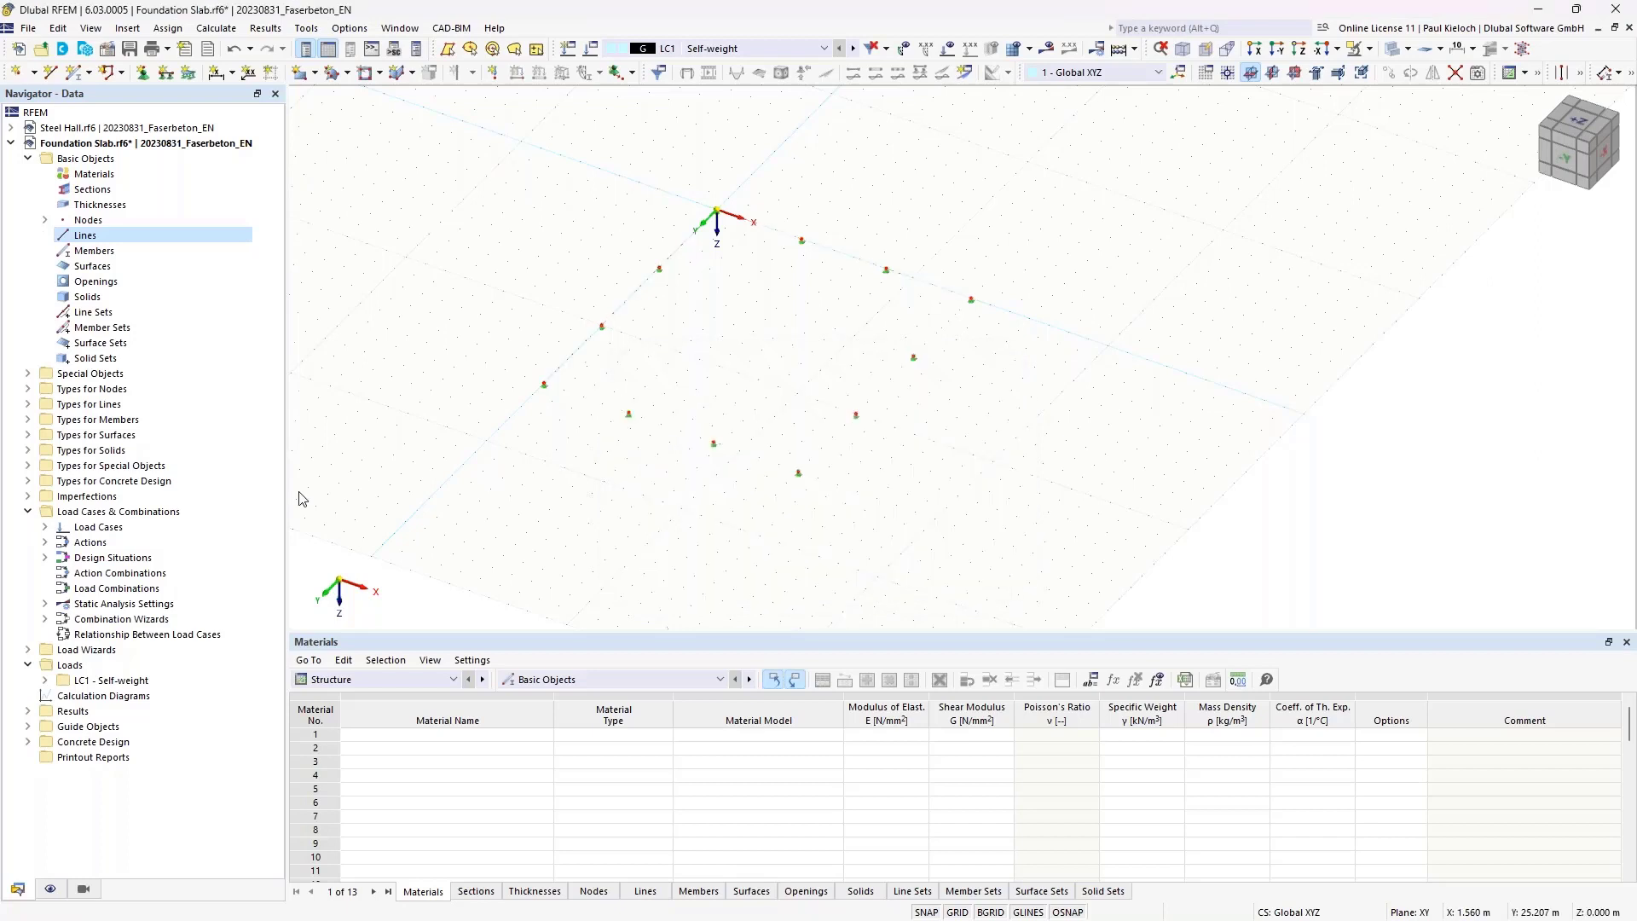
- Delete all nodal supports from the Foundation Slab model
click(108, 391)
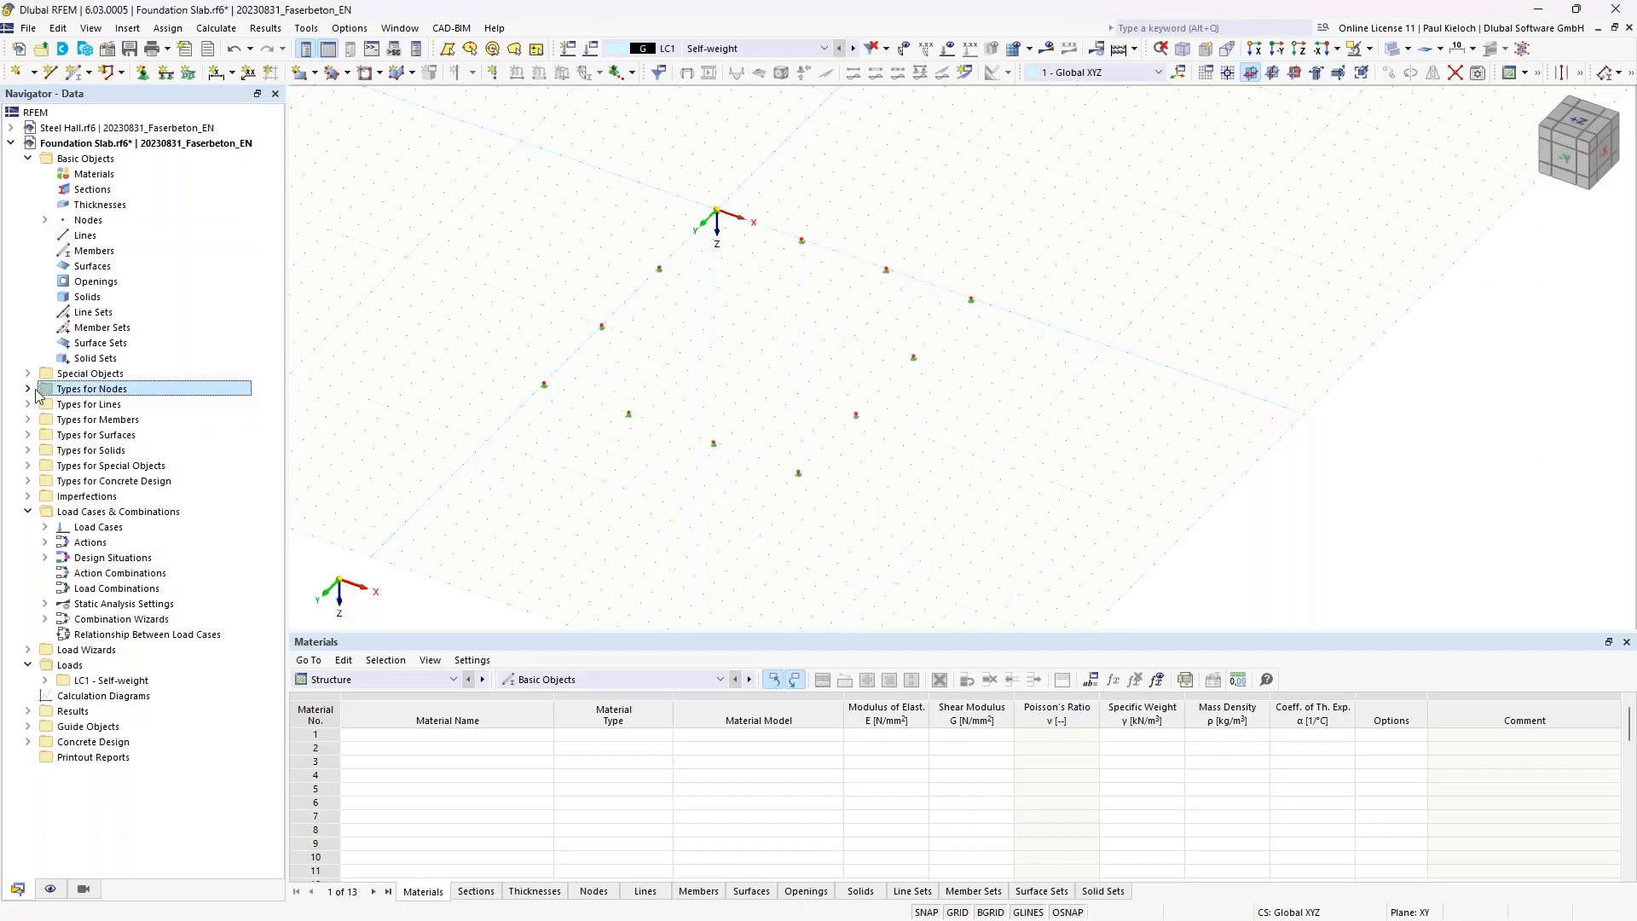
click(28, 389)
click(91, 405)
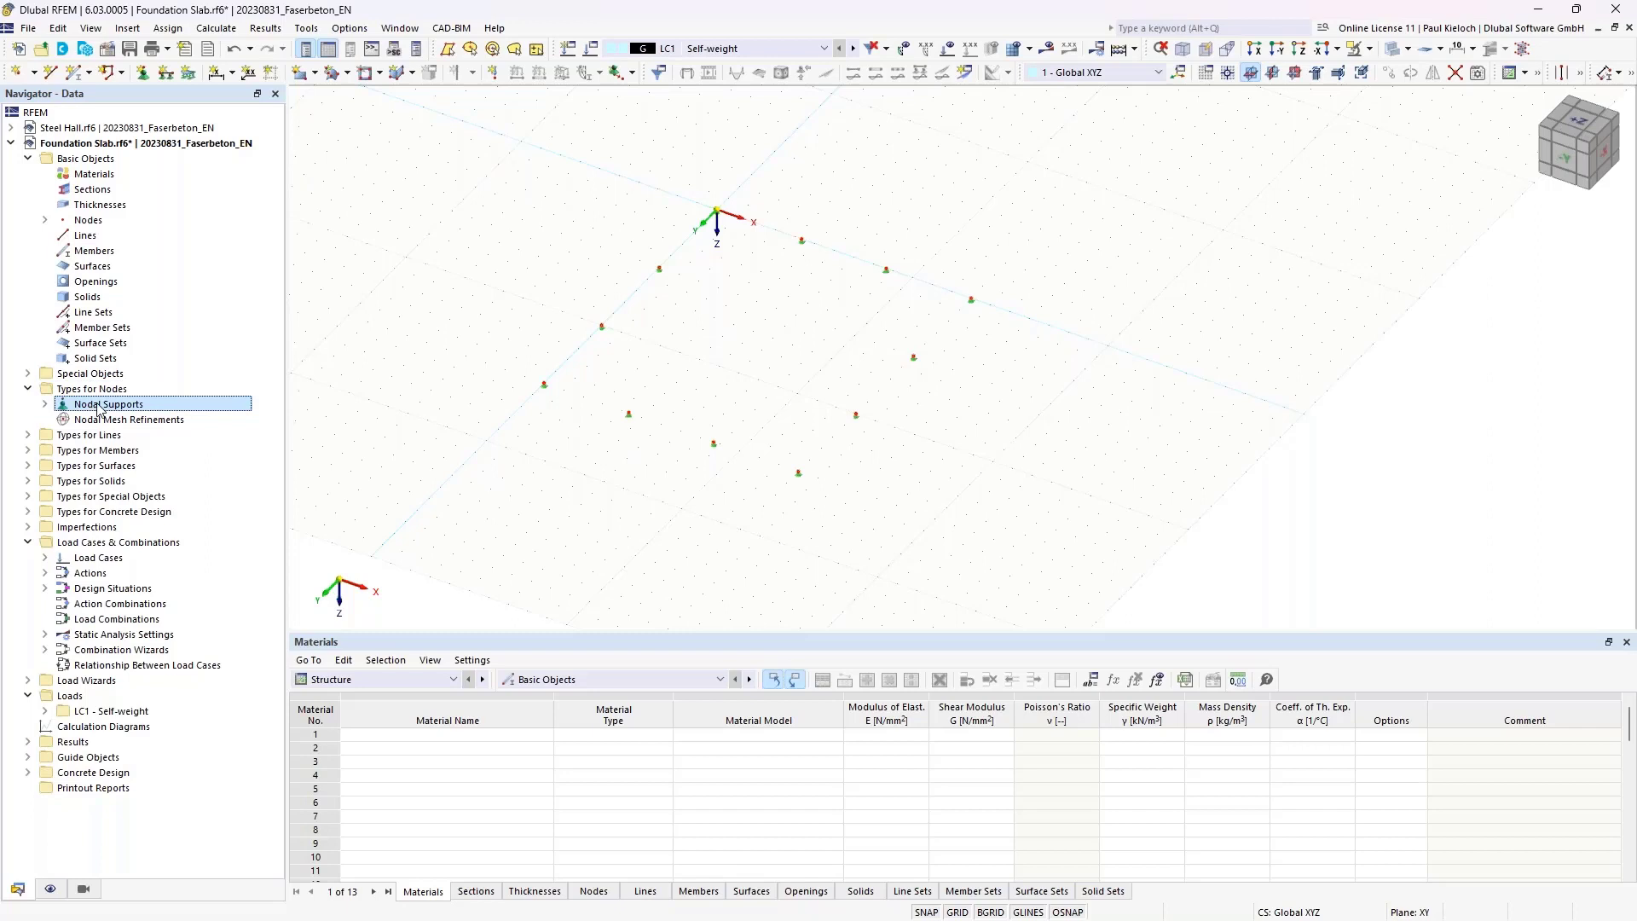
right_click(115, 408)
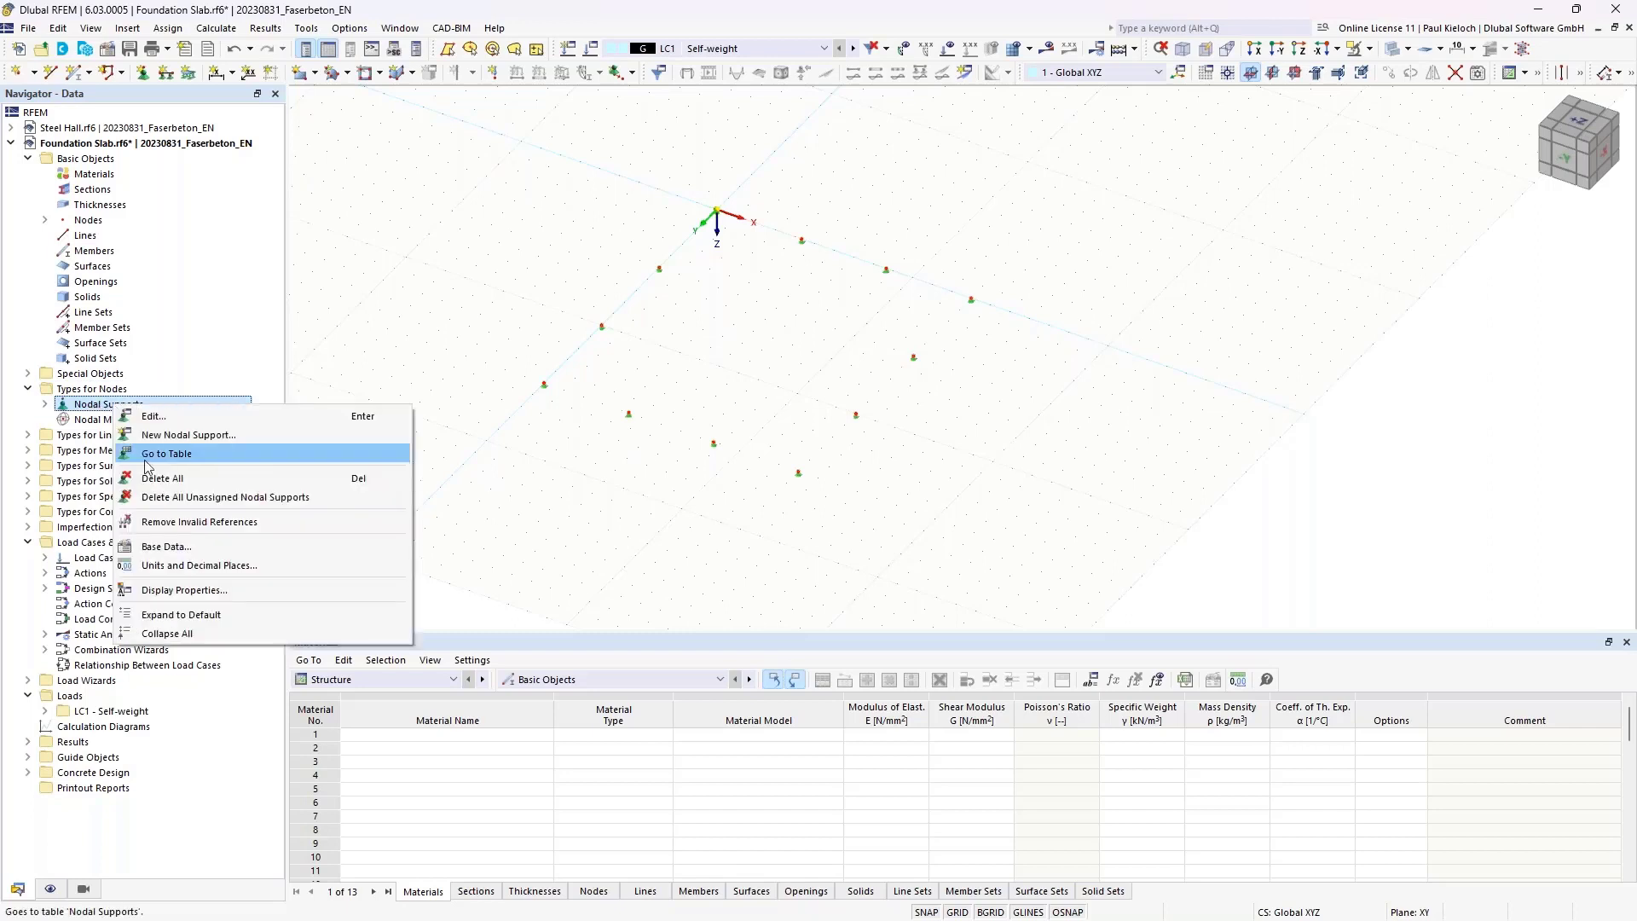
click(162, 478)
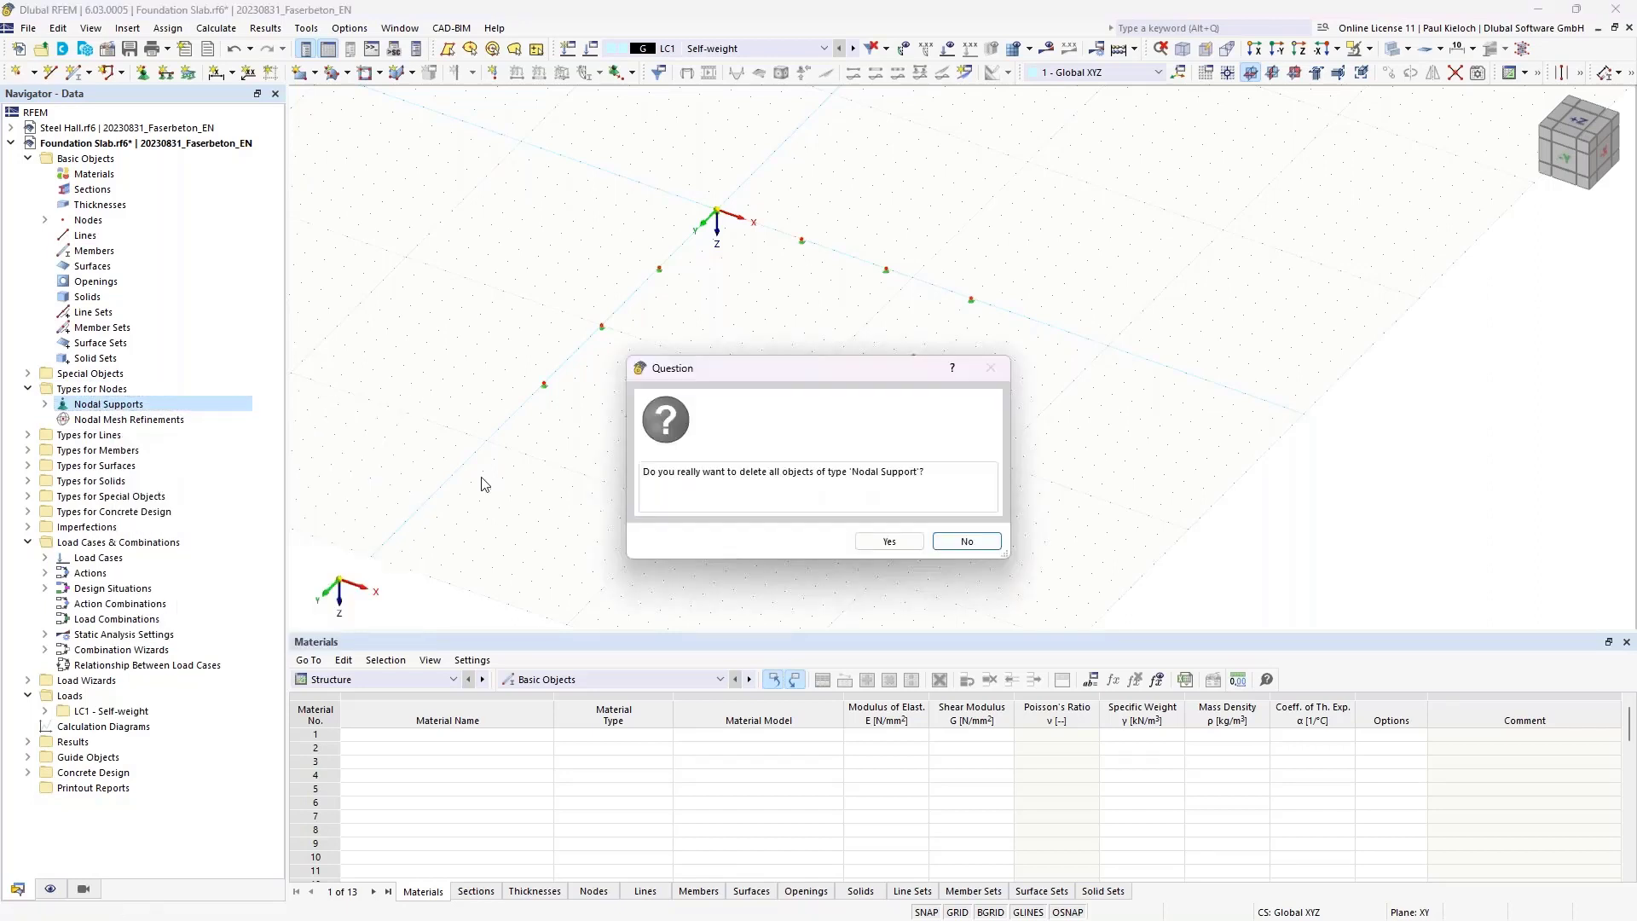
click(887, 539)
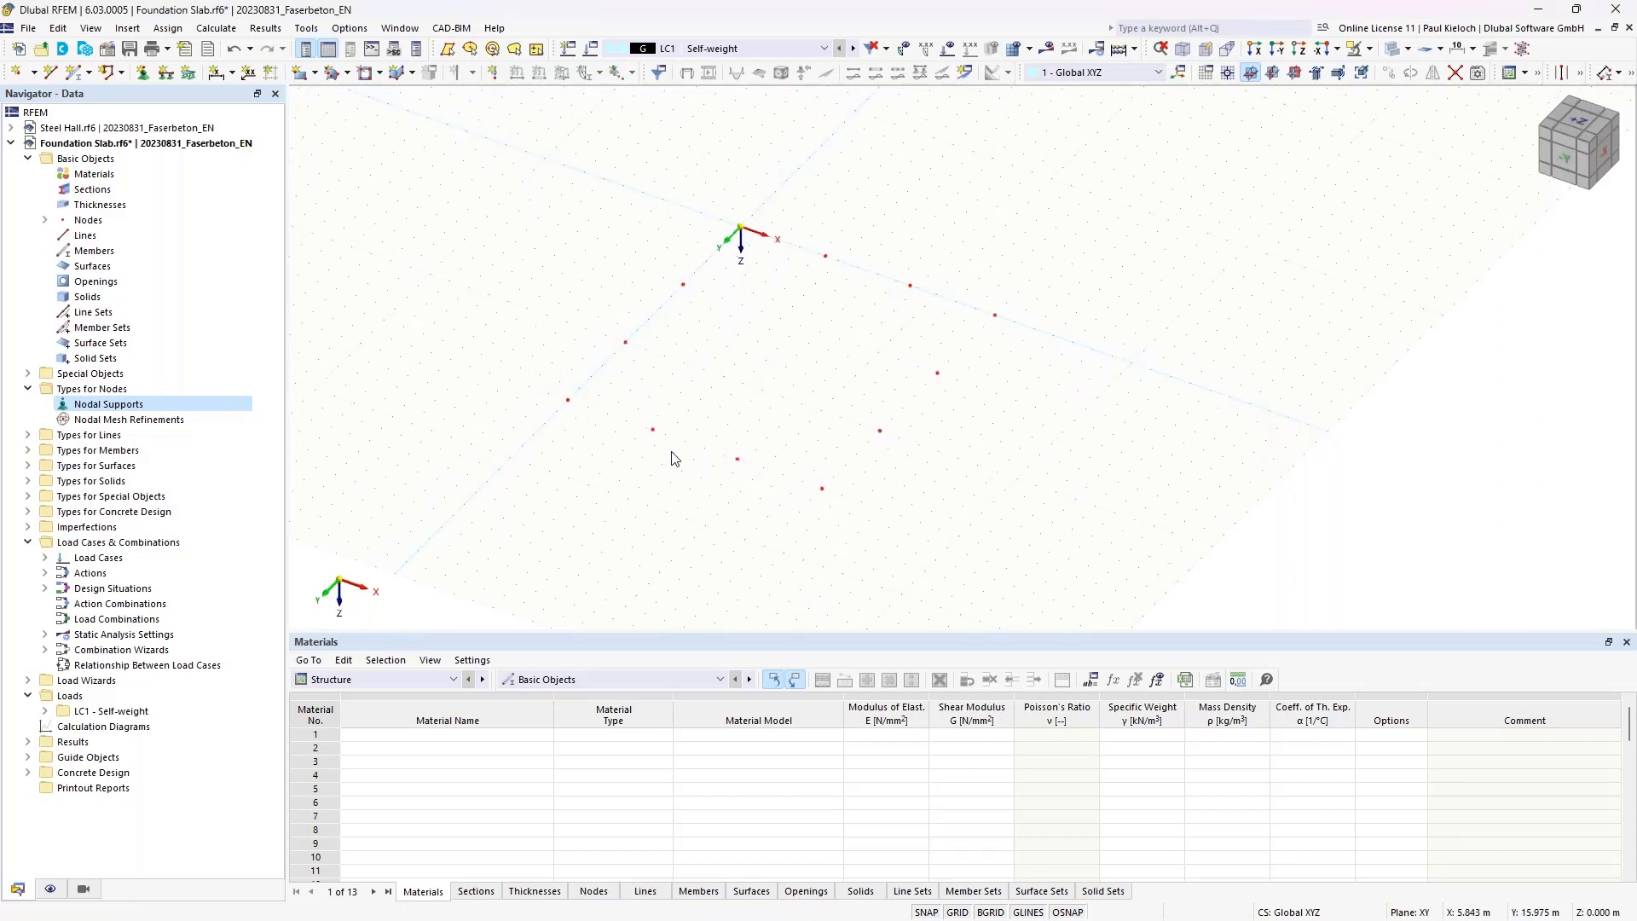
- Show the object numbering to examine the imported base nodes, and hide it again
middle_drag(749, 413, 804, 369)
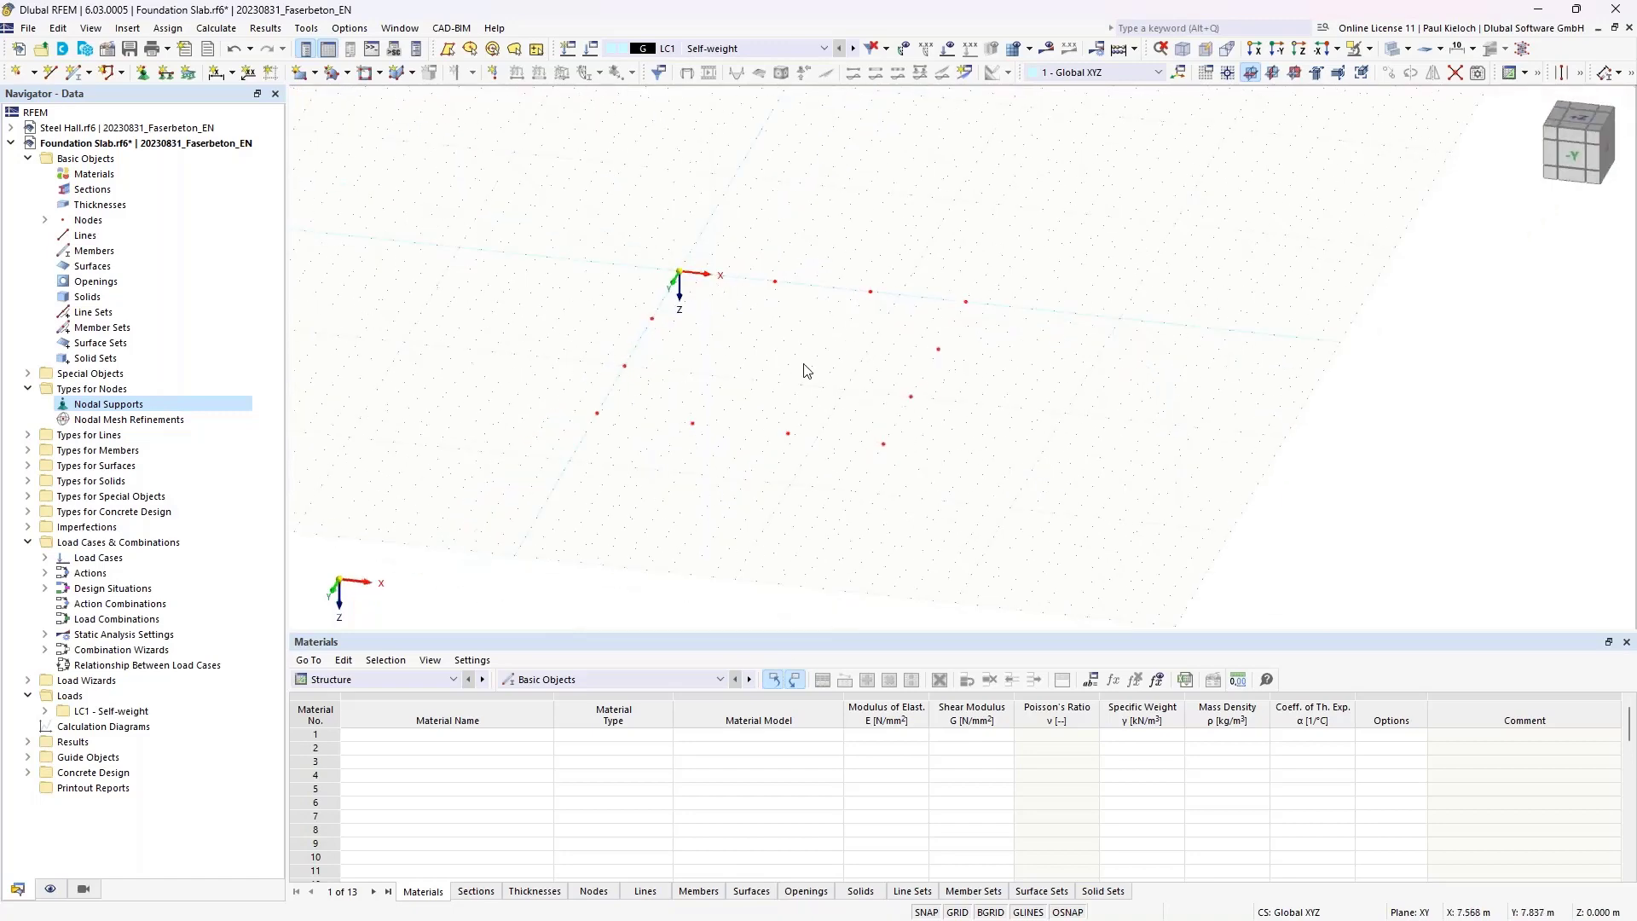
right_click(804, 368)
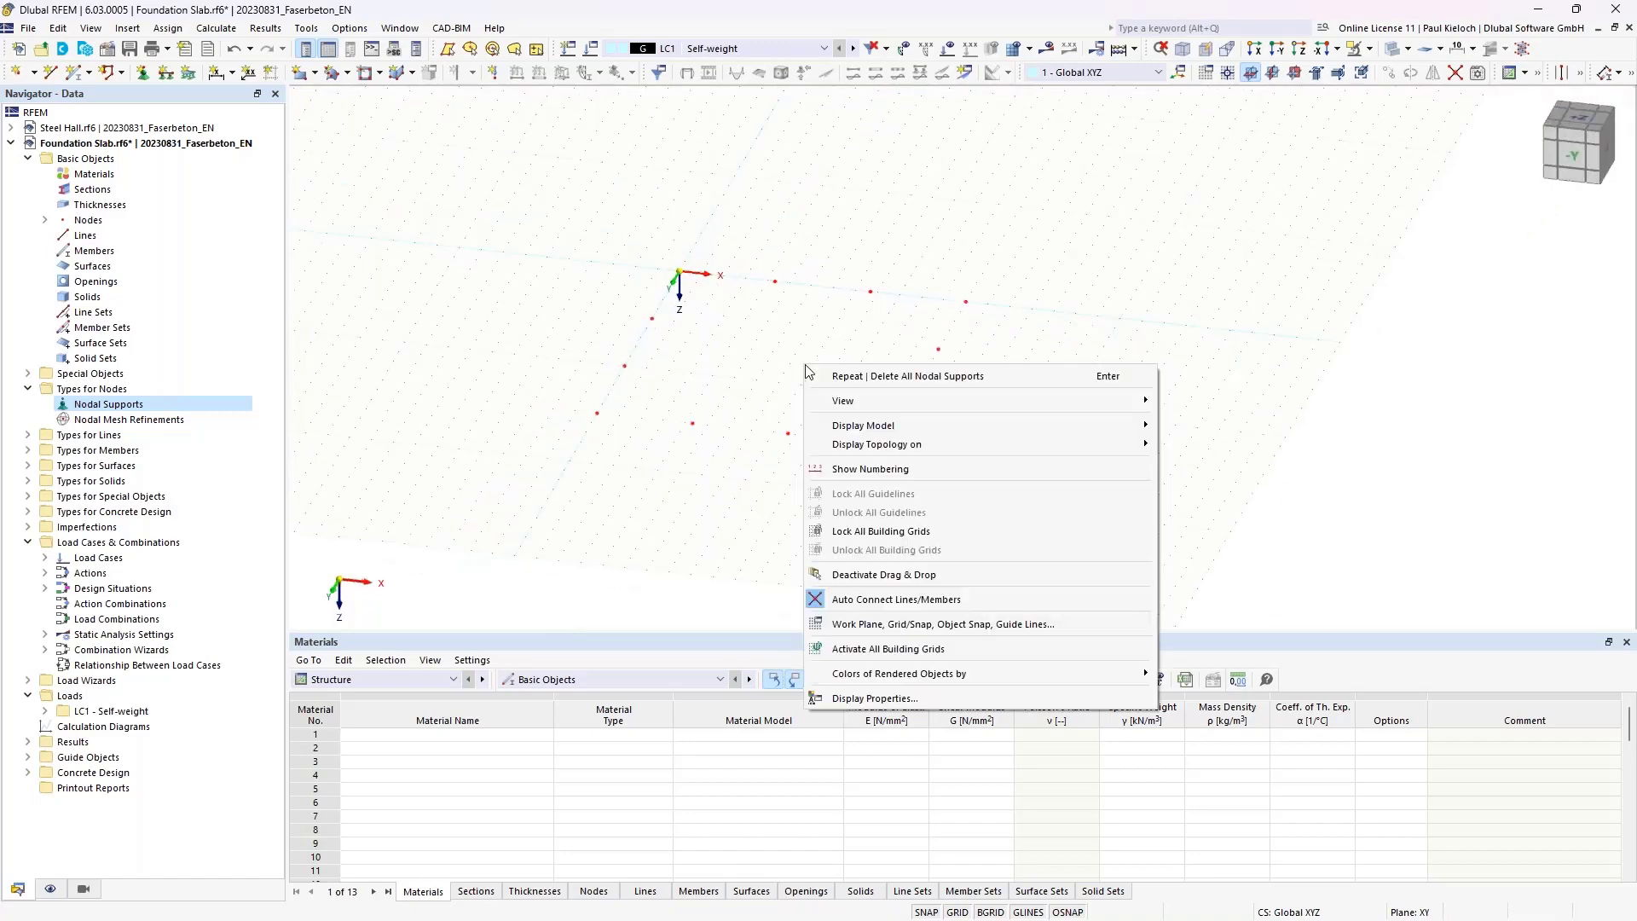
click(877, 473)
scroll(664, 329, up, 3)
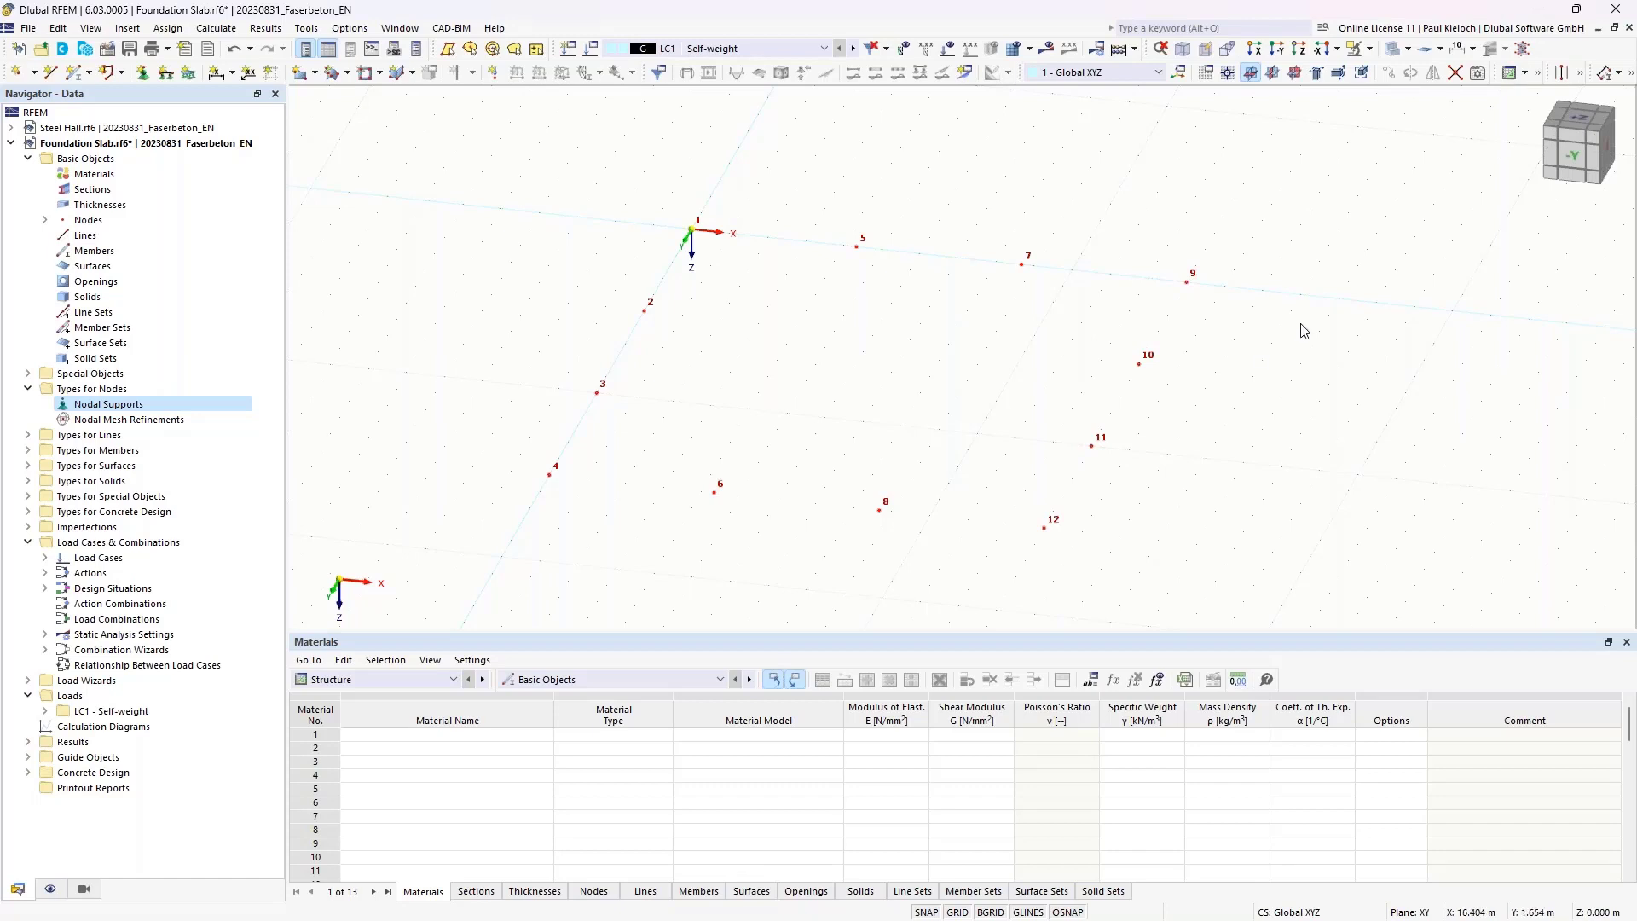
ctrl+middle_drag(1297, 326, 1279, 337)
right_click(1308, 273)
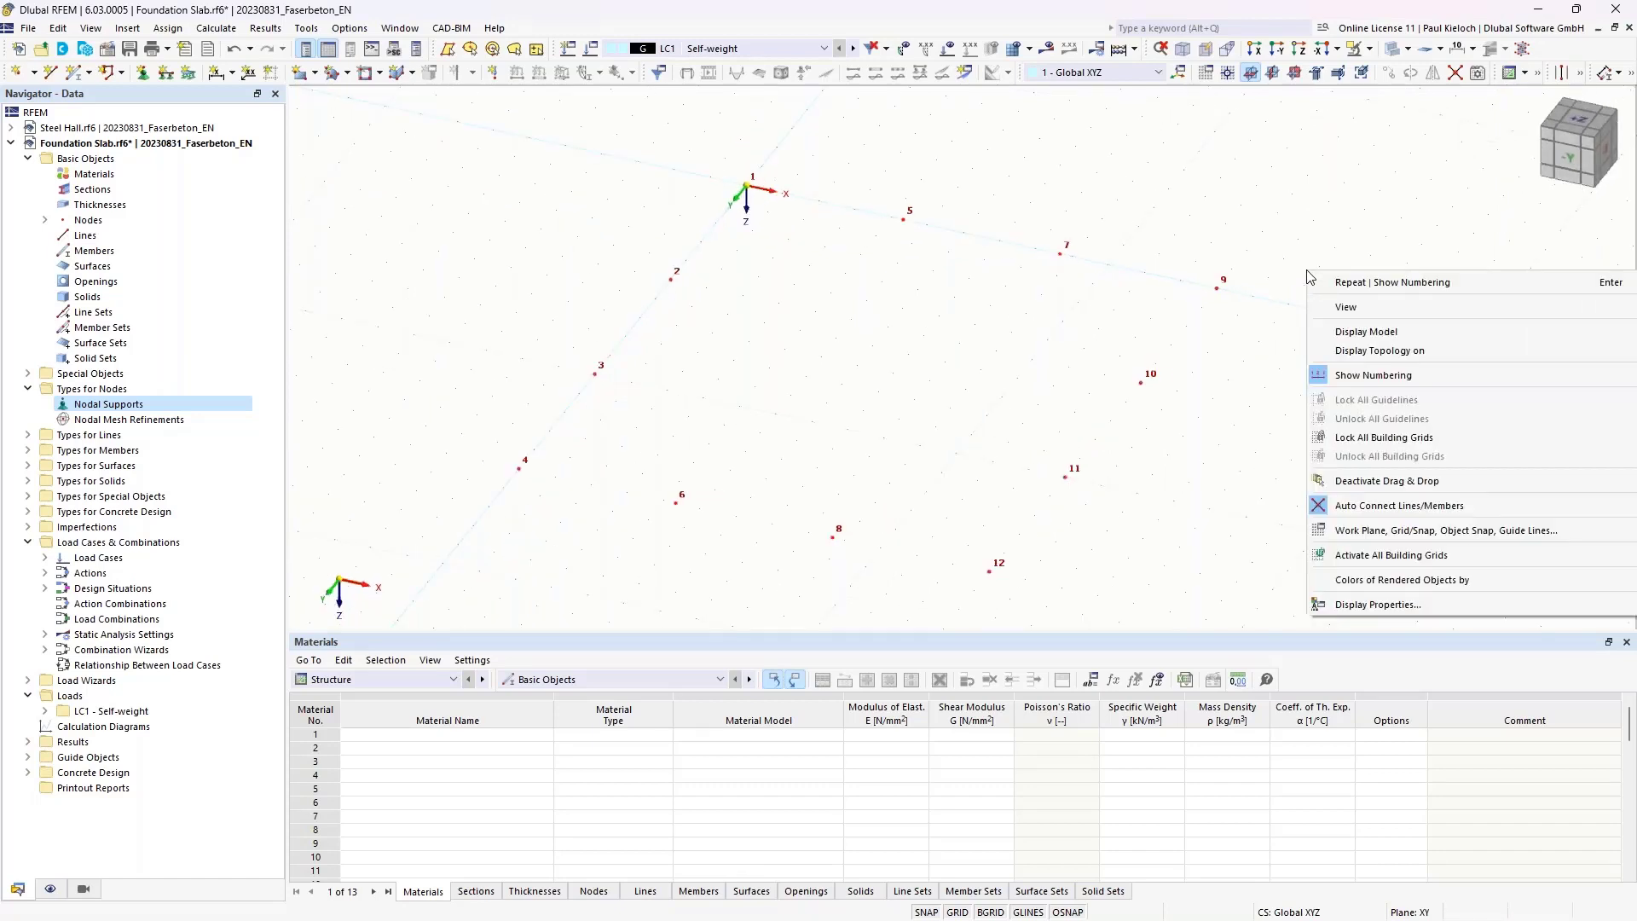
click(1372, 378)
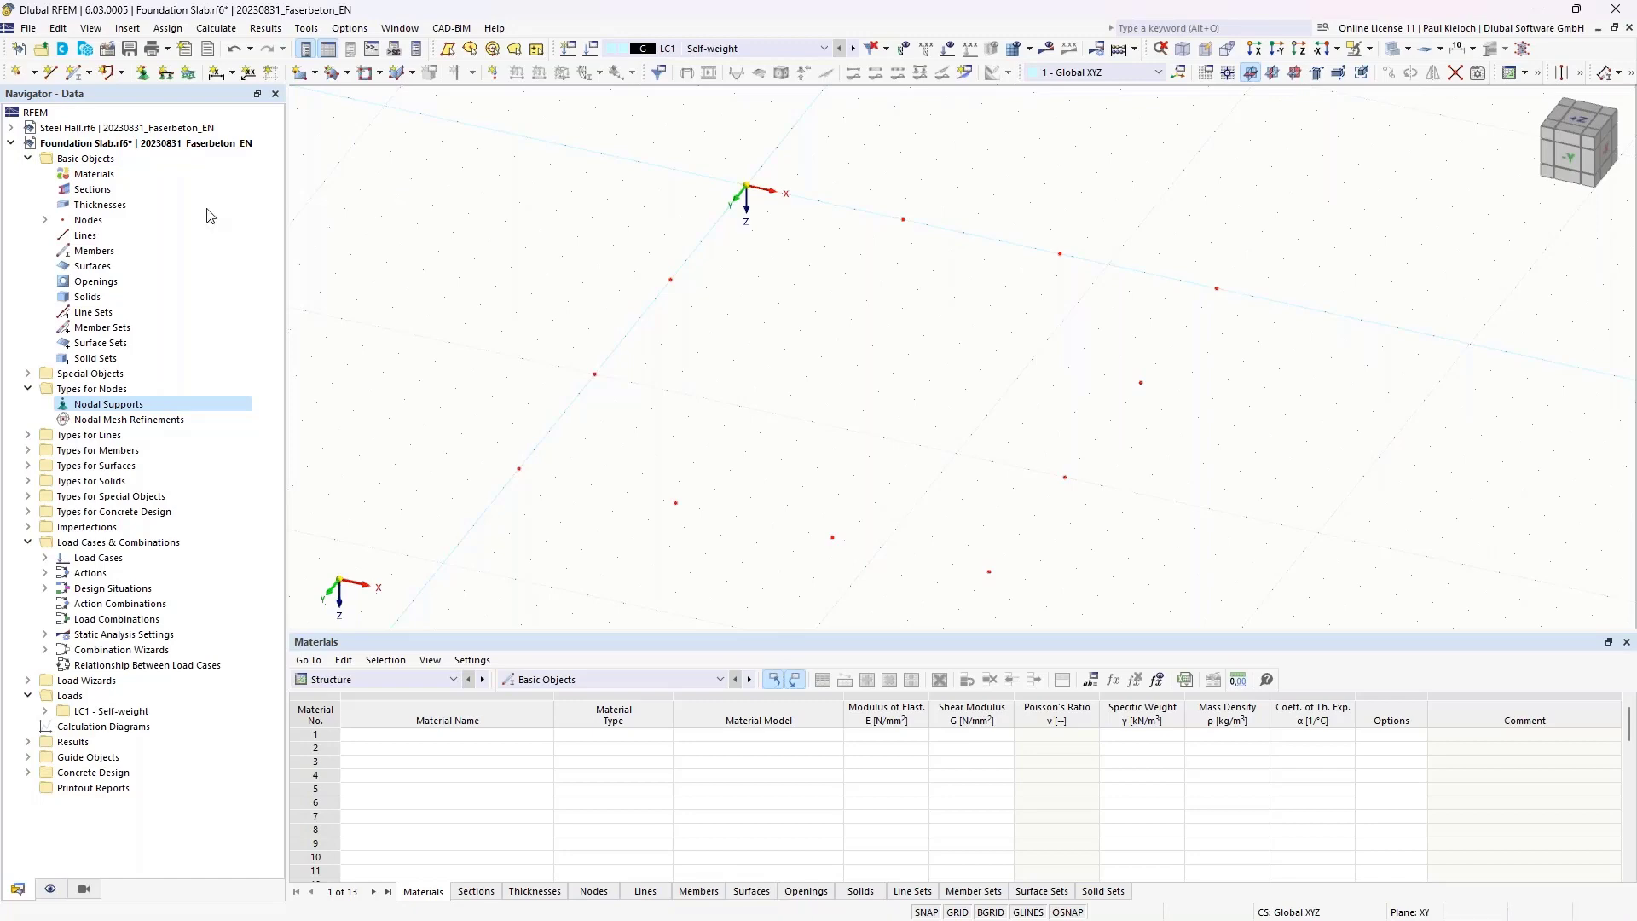
- Create a new material from the library: European Union fiber concrete of subtype Fiber Concrete, grade C20/25 L1/L2
right_click(105, 174)
click(181, 207)
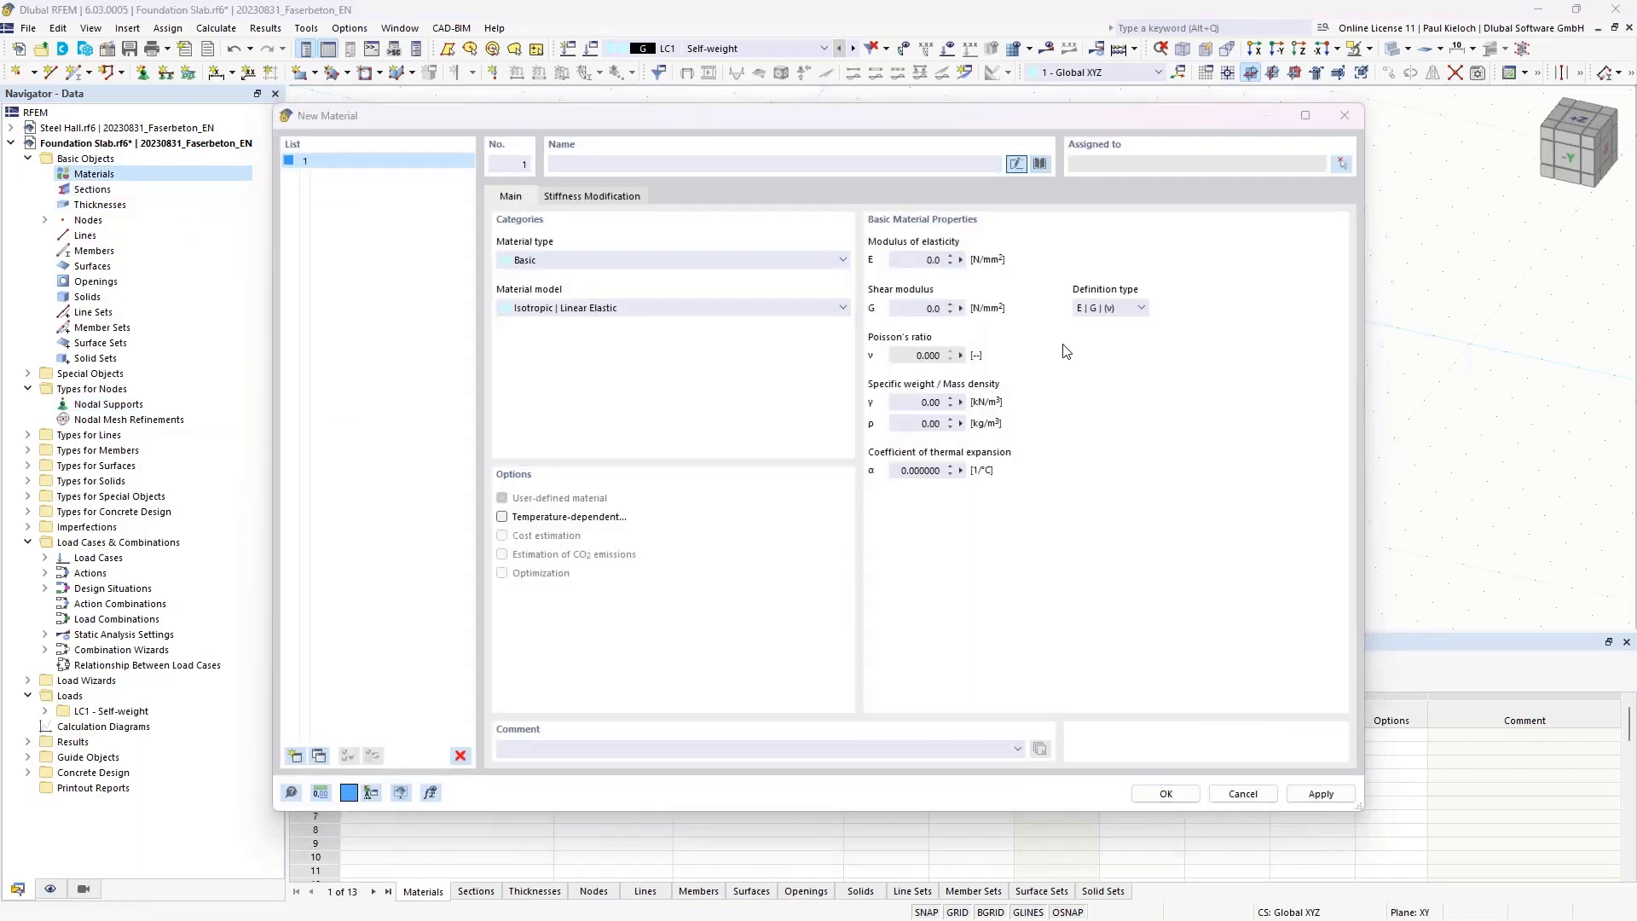
click(1040, 163)
click(327, 221)
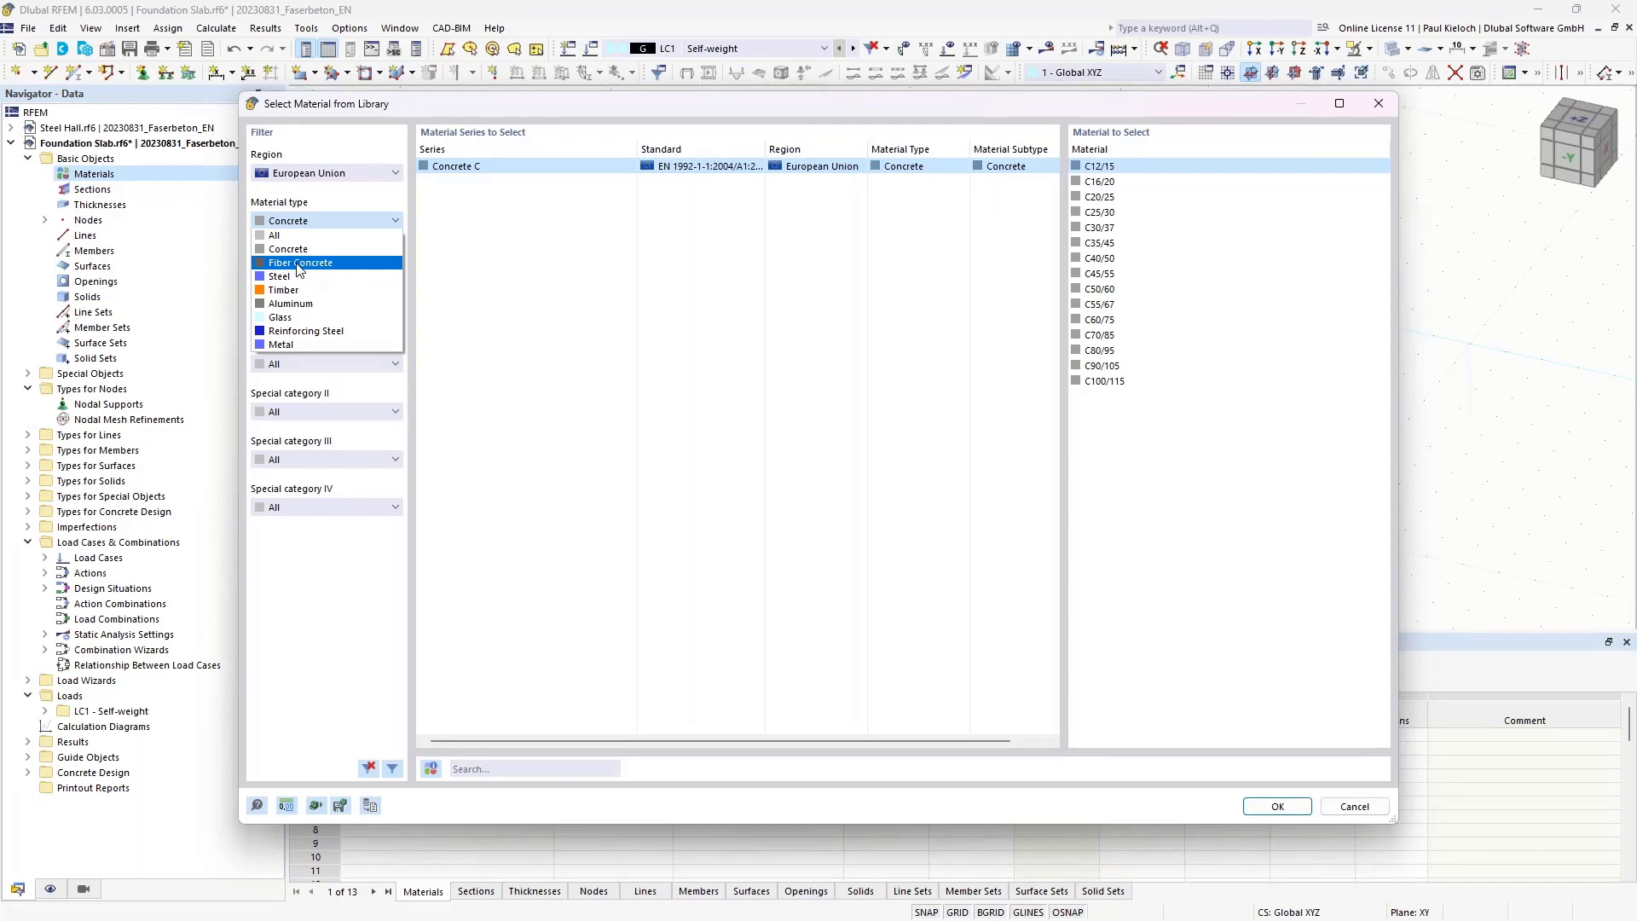
click(350, 270)
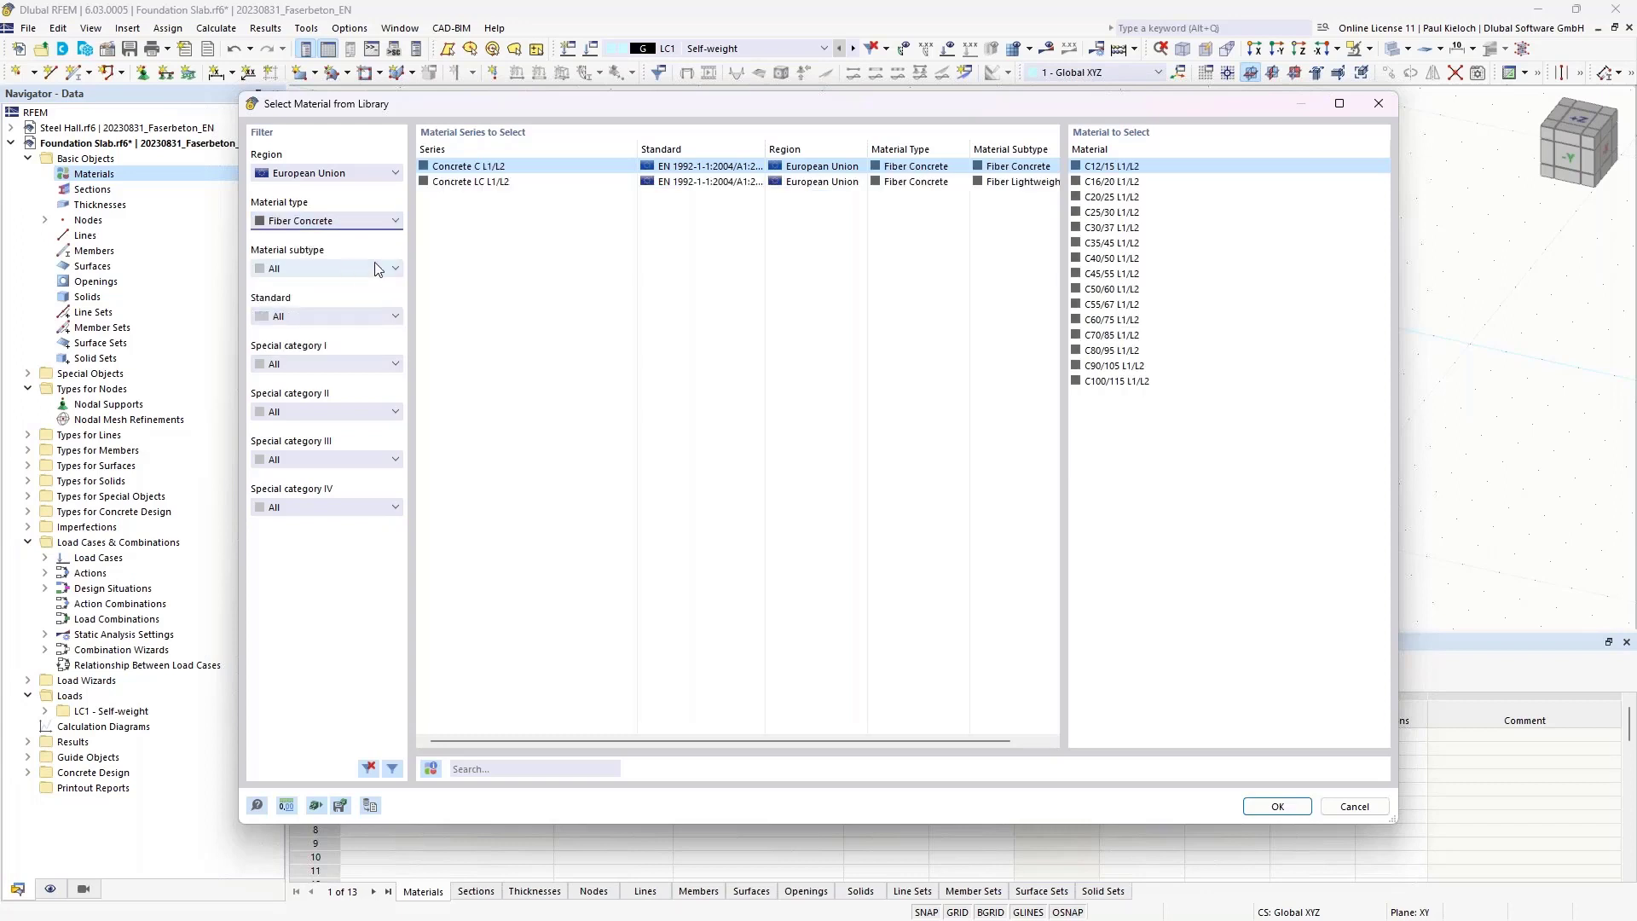
click(316, 269)
click(324, 298)
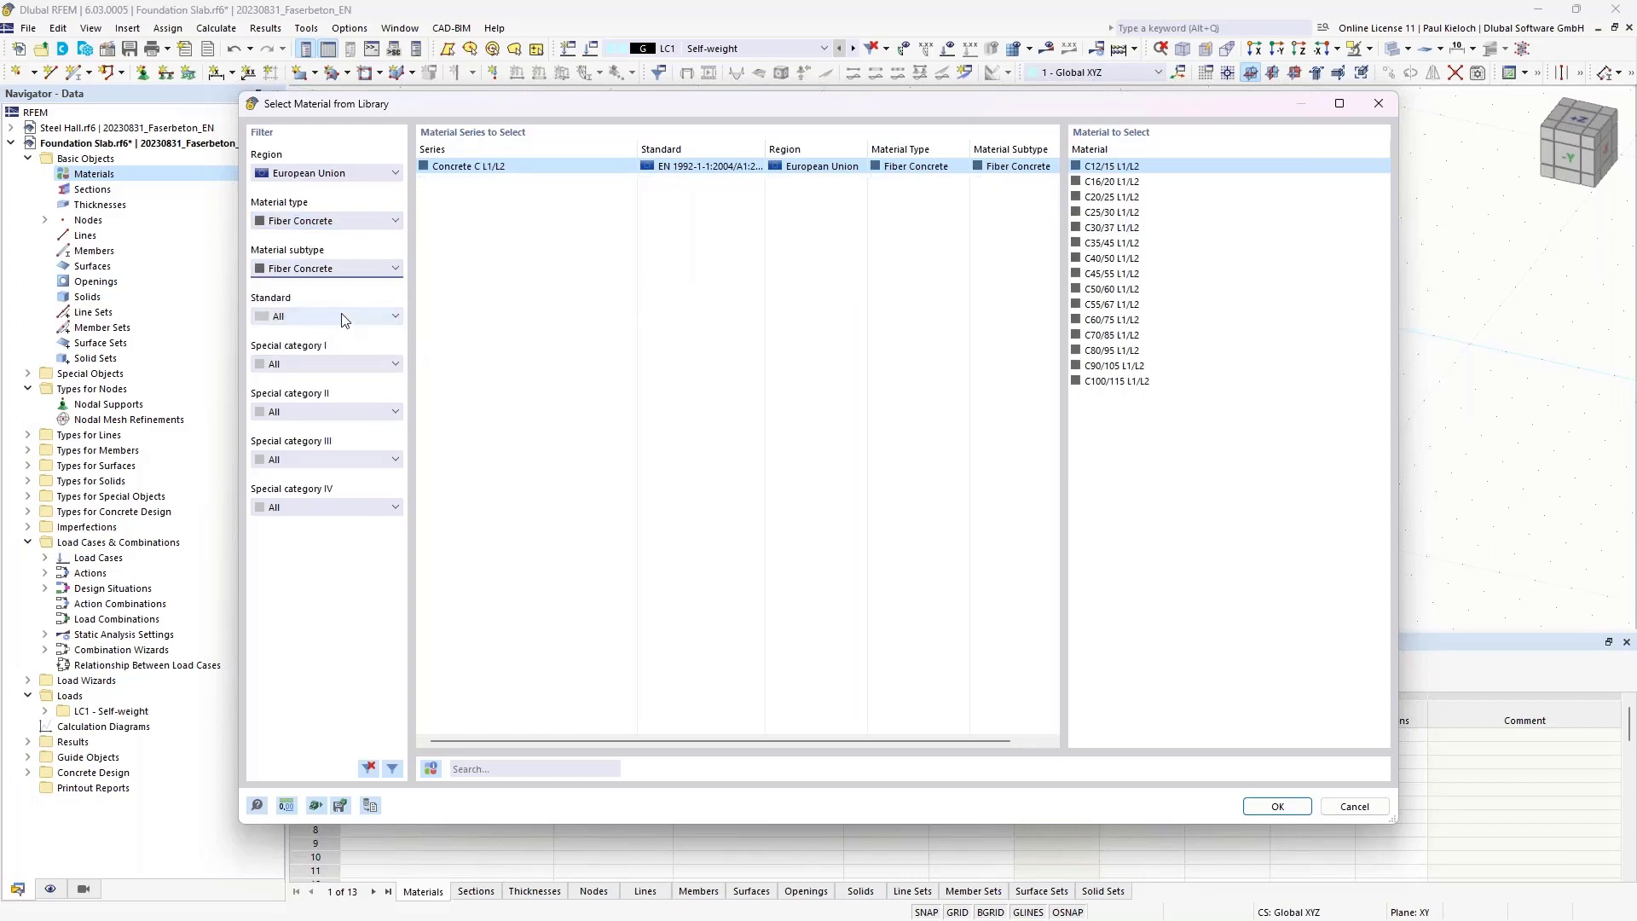
click(1124, 197)
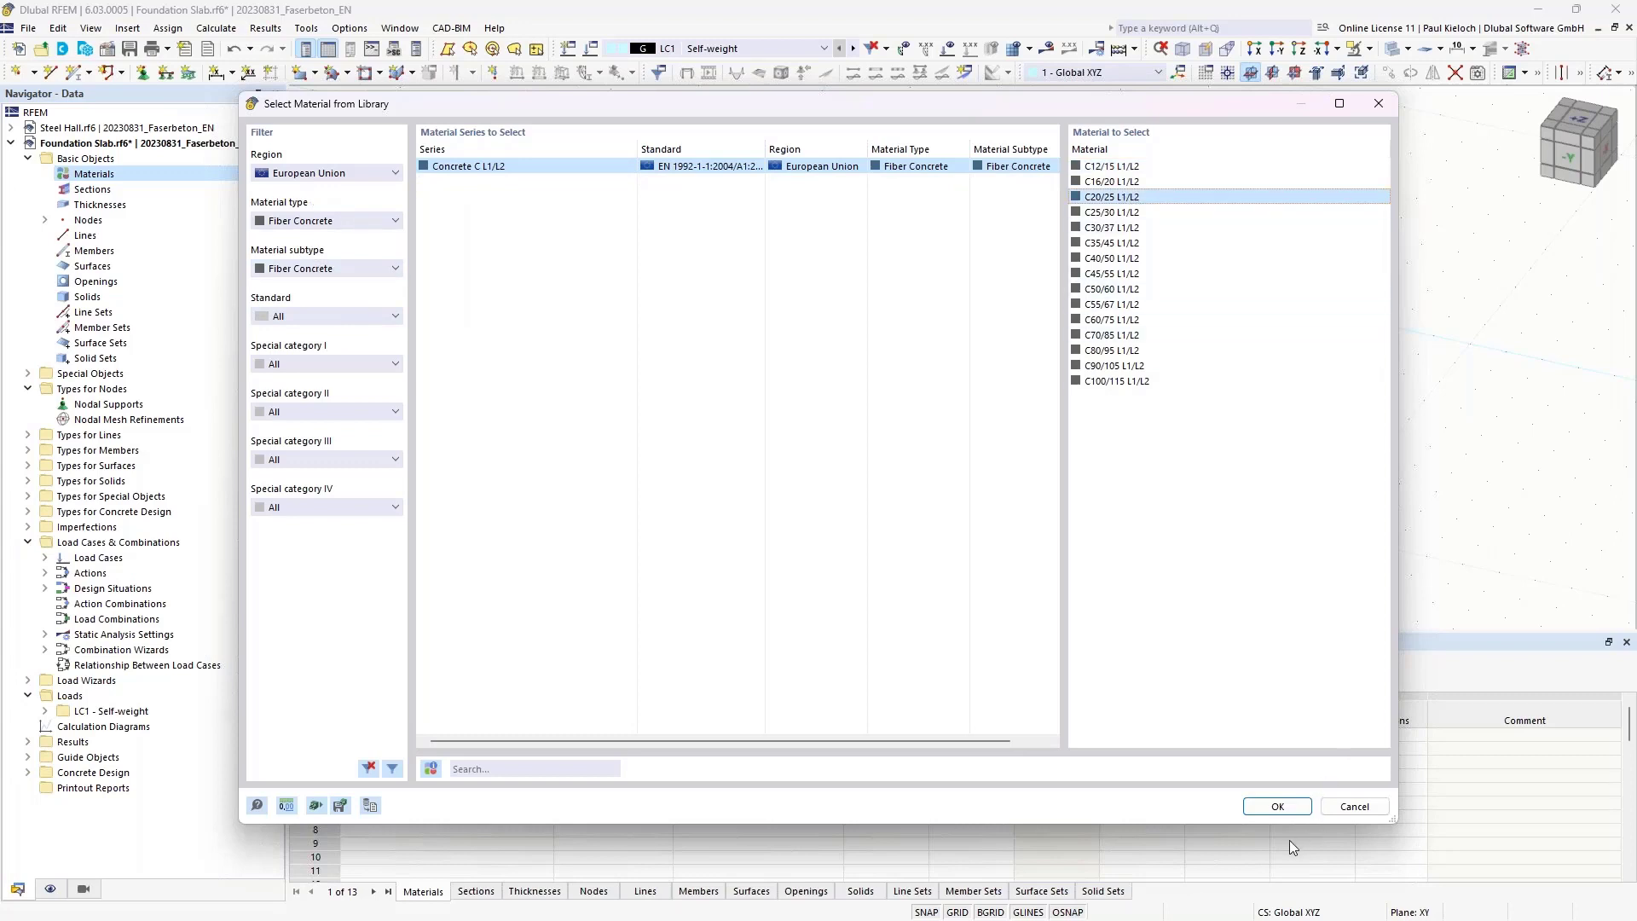
click(1279, 807)
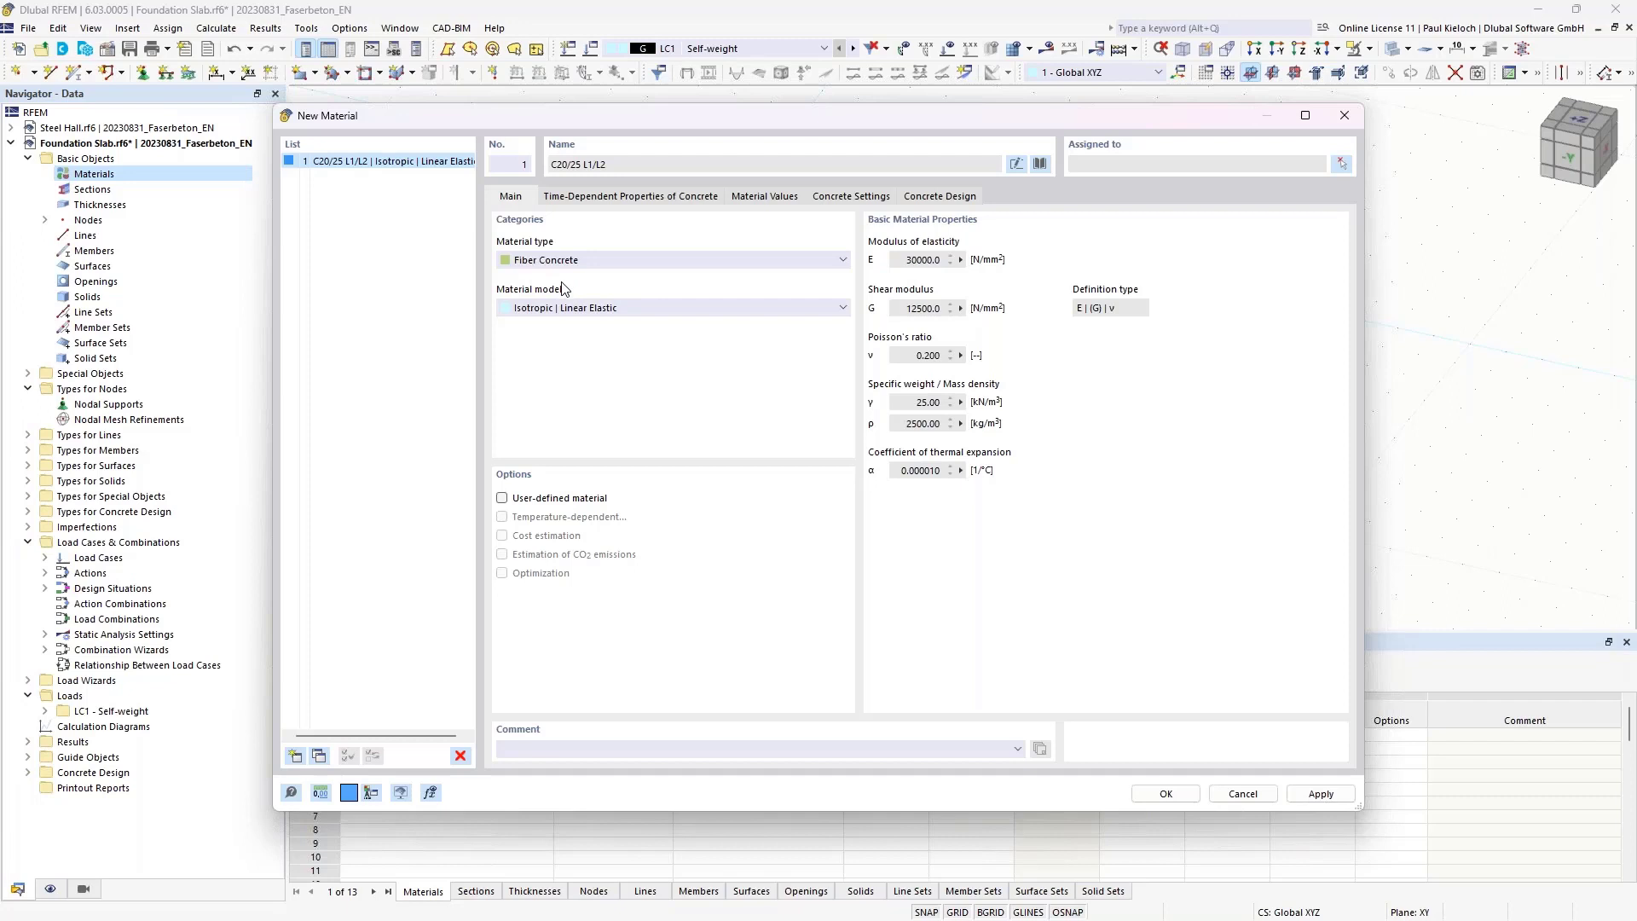
- Examine the strengths, strains and steel fiber properties among the material values of the C20/25 L1/L2 fiber concrete
click(771, 198)
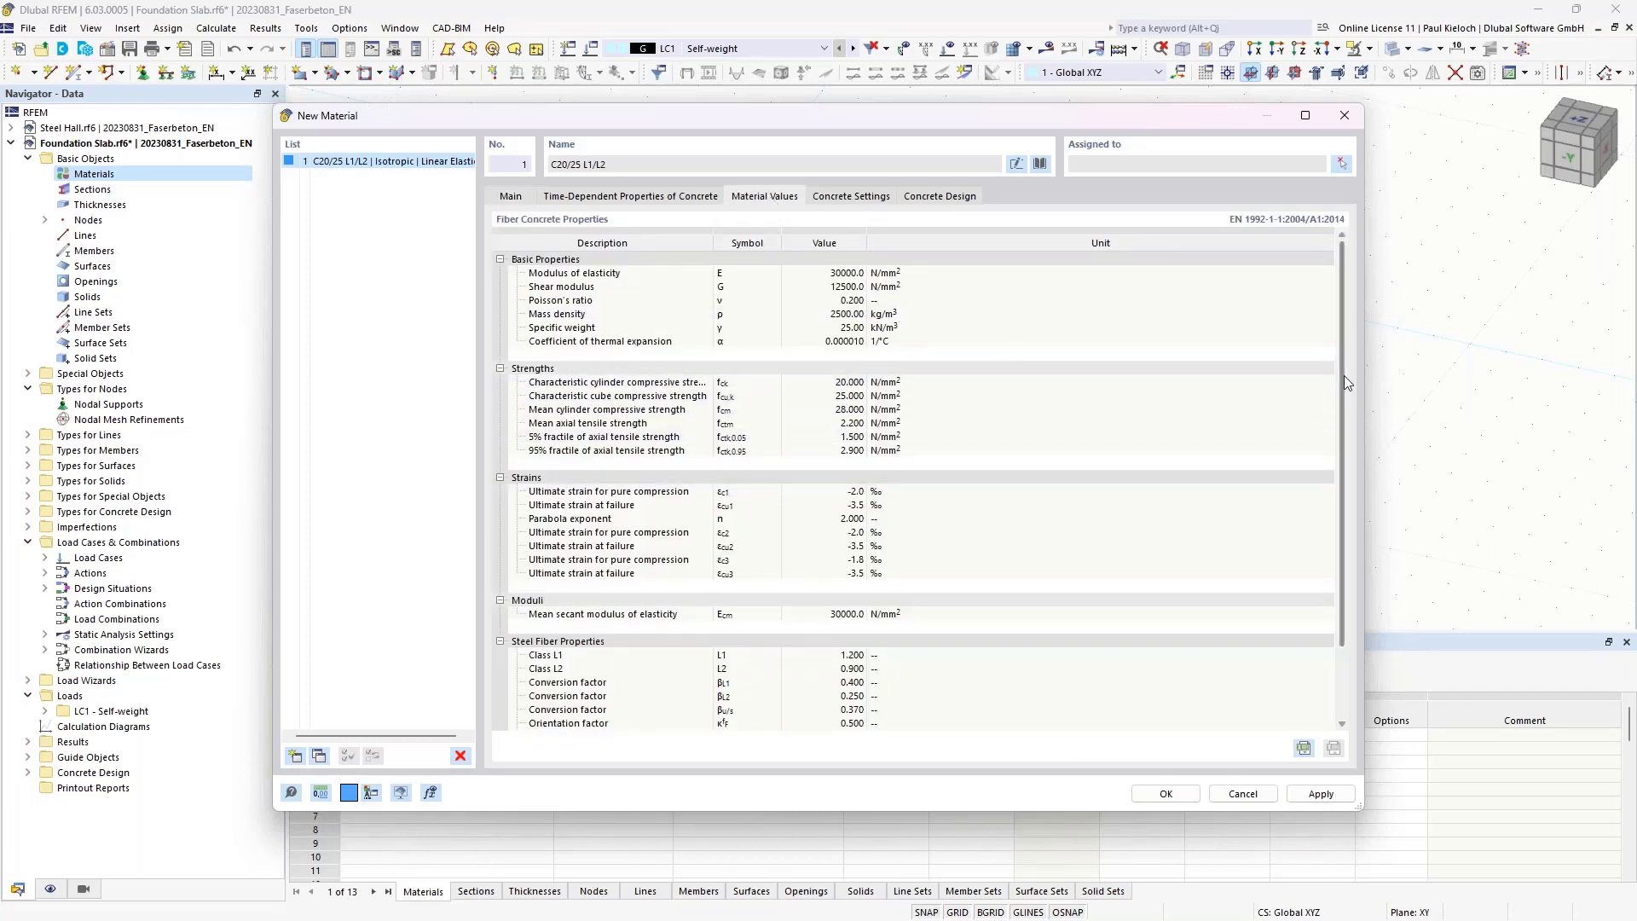
drag(1347, 391, 1342, 524)
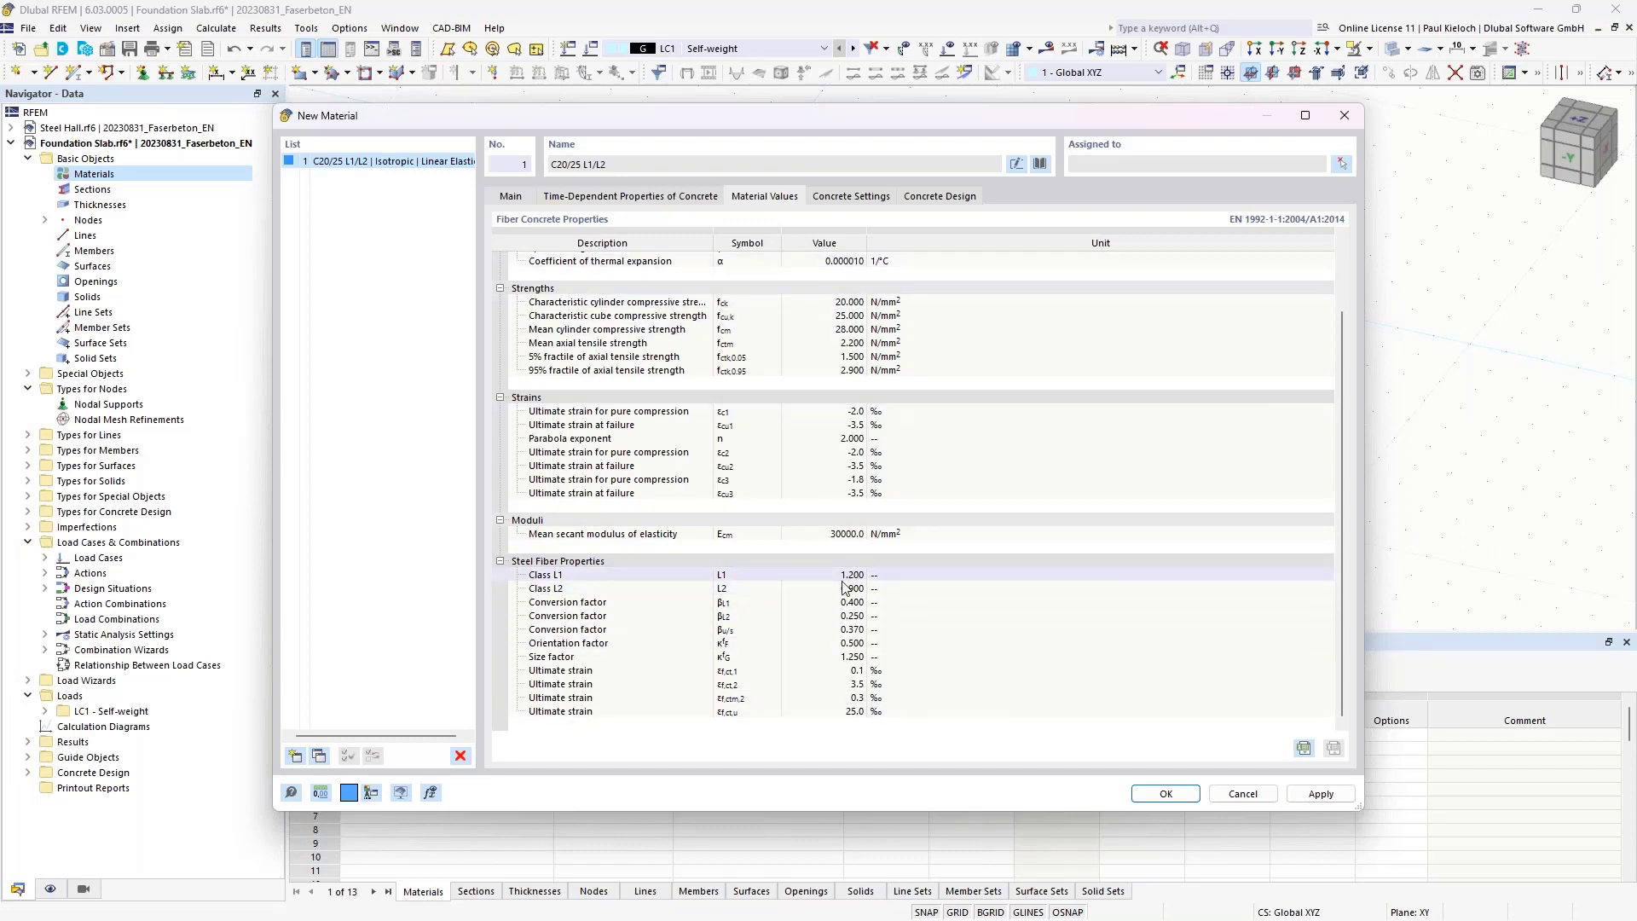
click(524, 198)
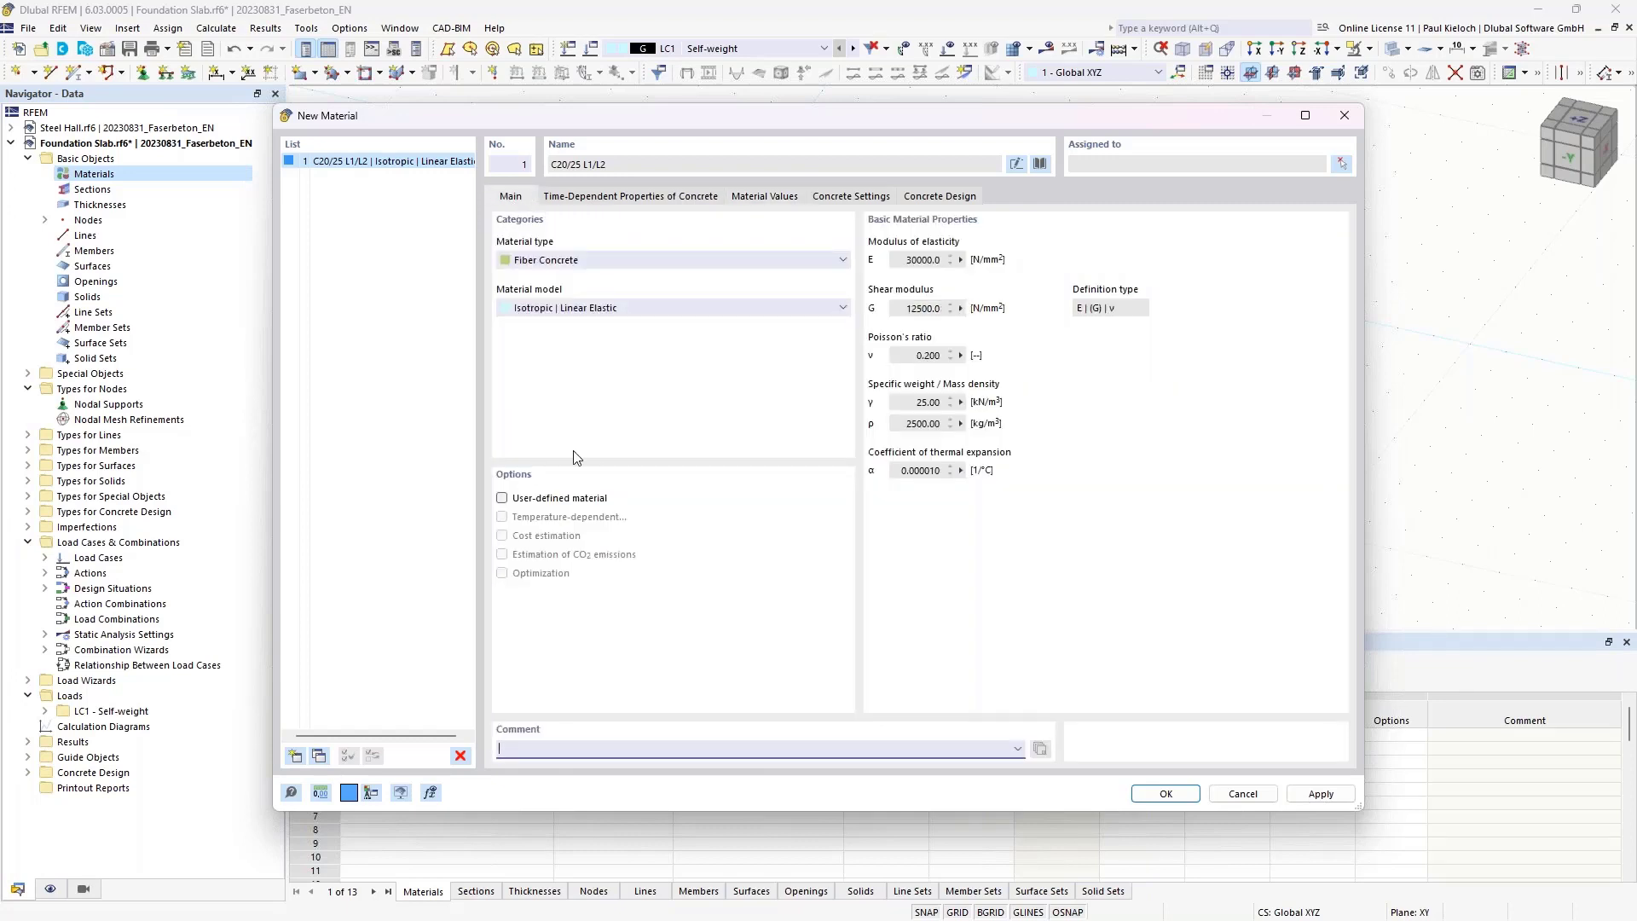
- Try making the fiber concrete a user-defined material, look at its steel fiber properties, and switch the option off again
click(520, 501)
click(767, 197)
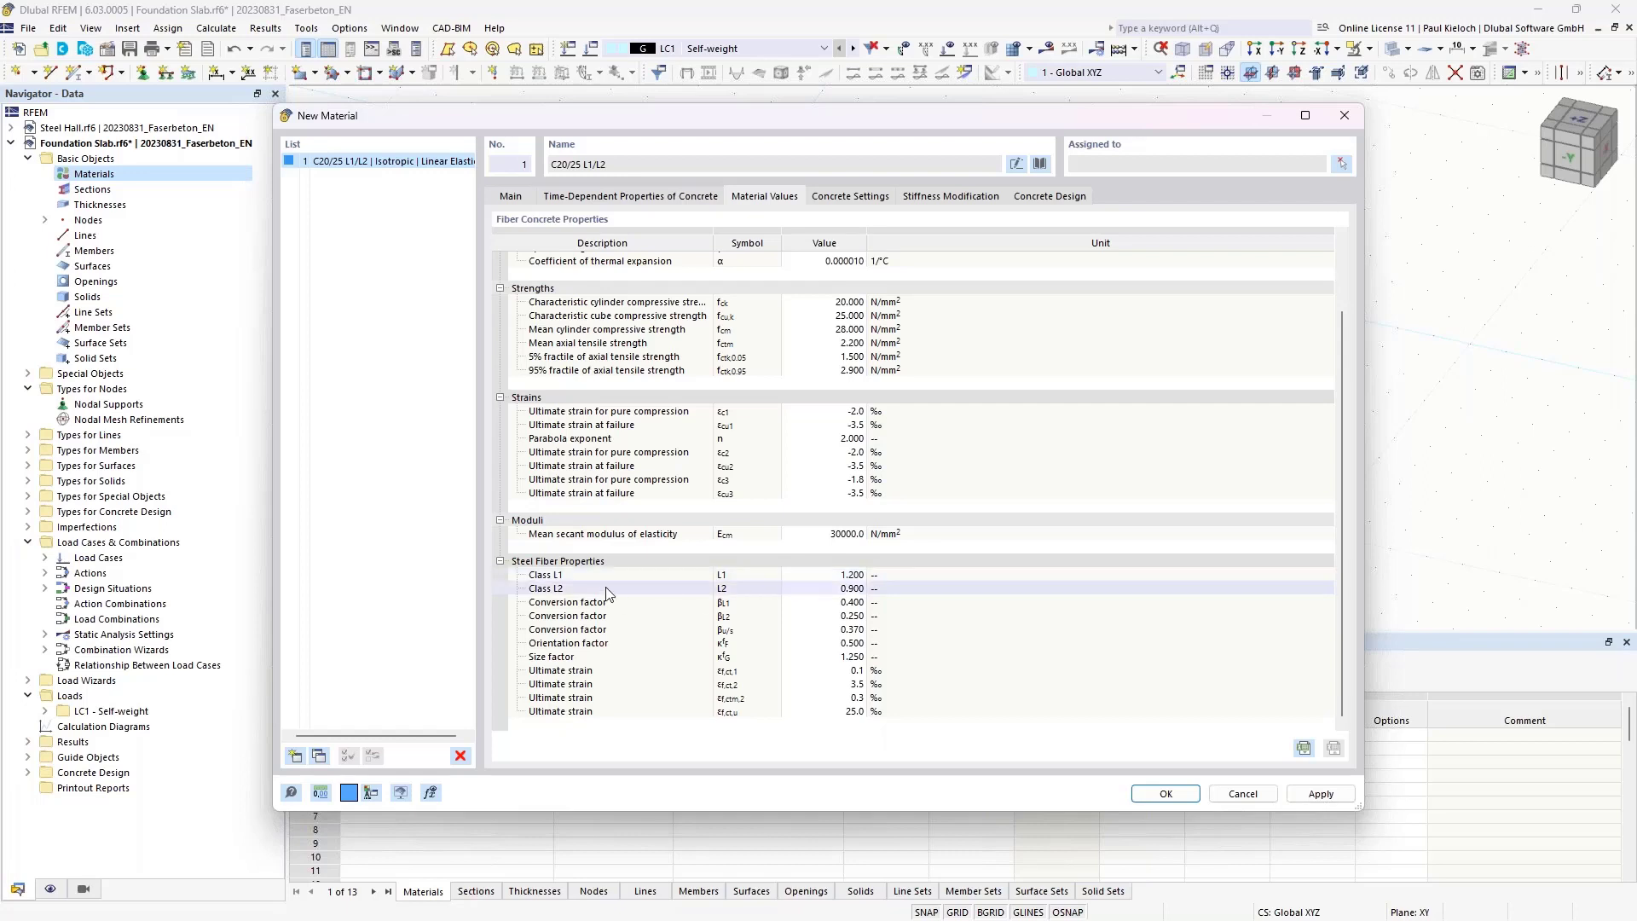
click(512, 196)
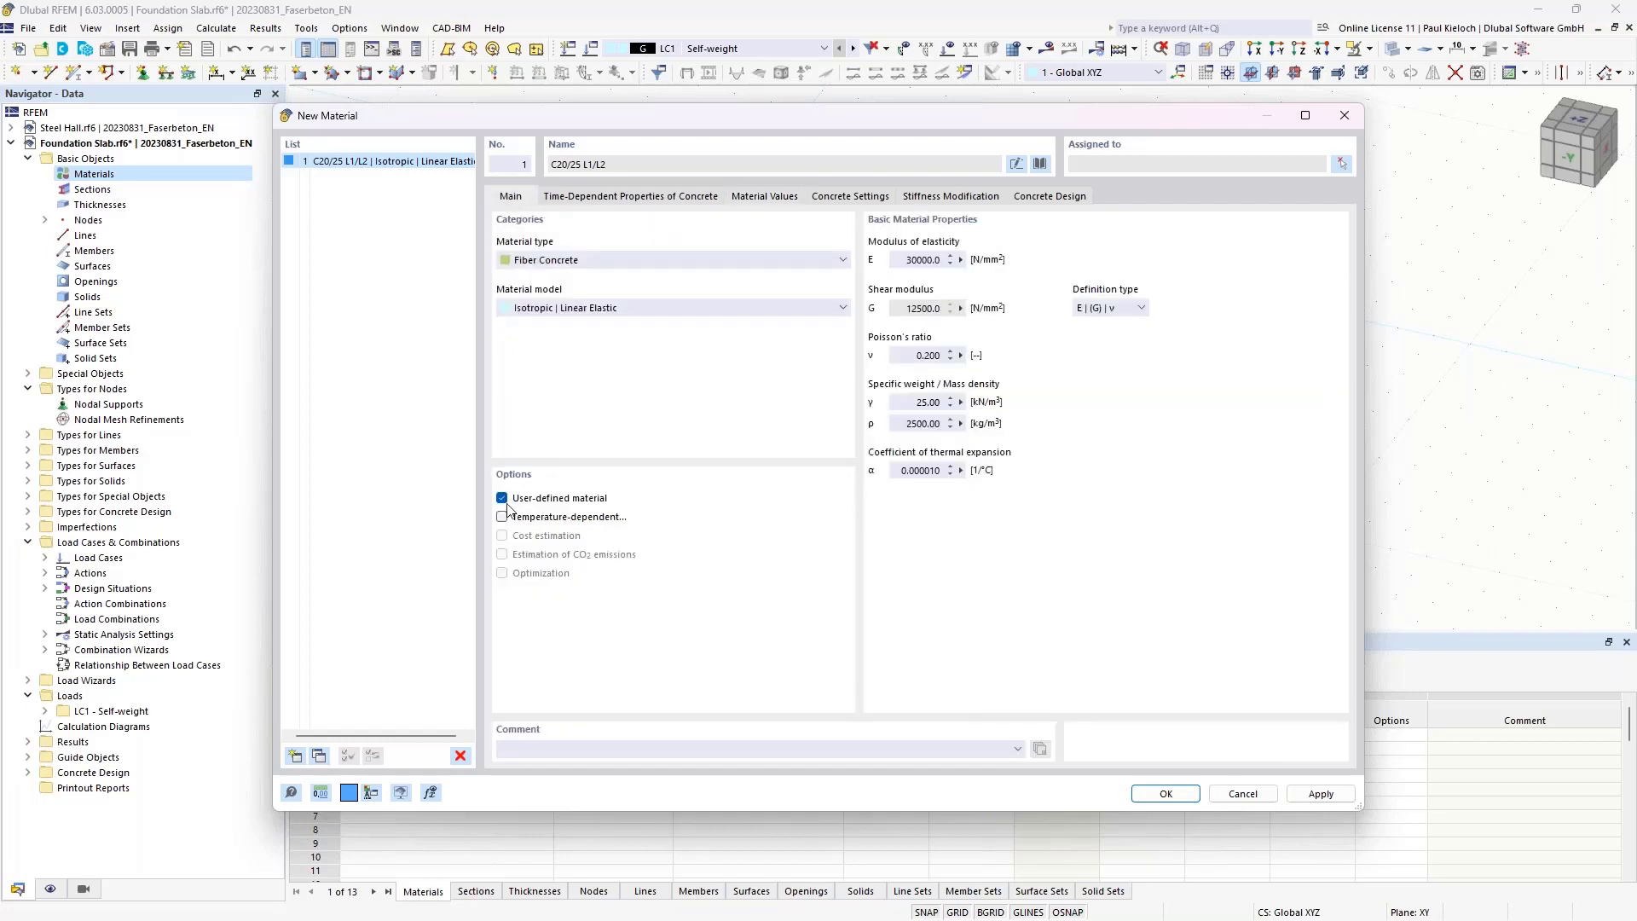
click(530, 500)
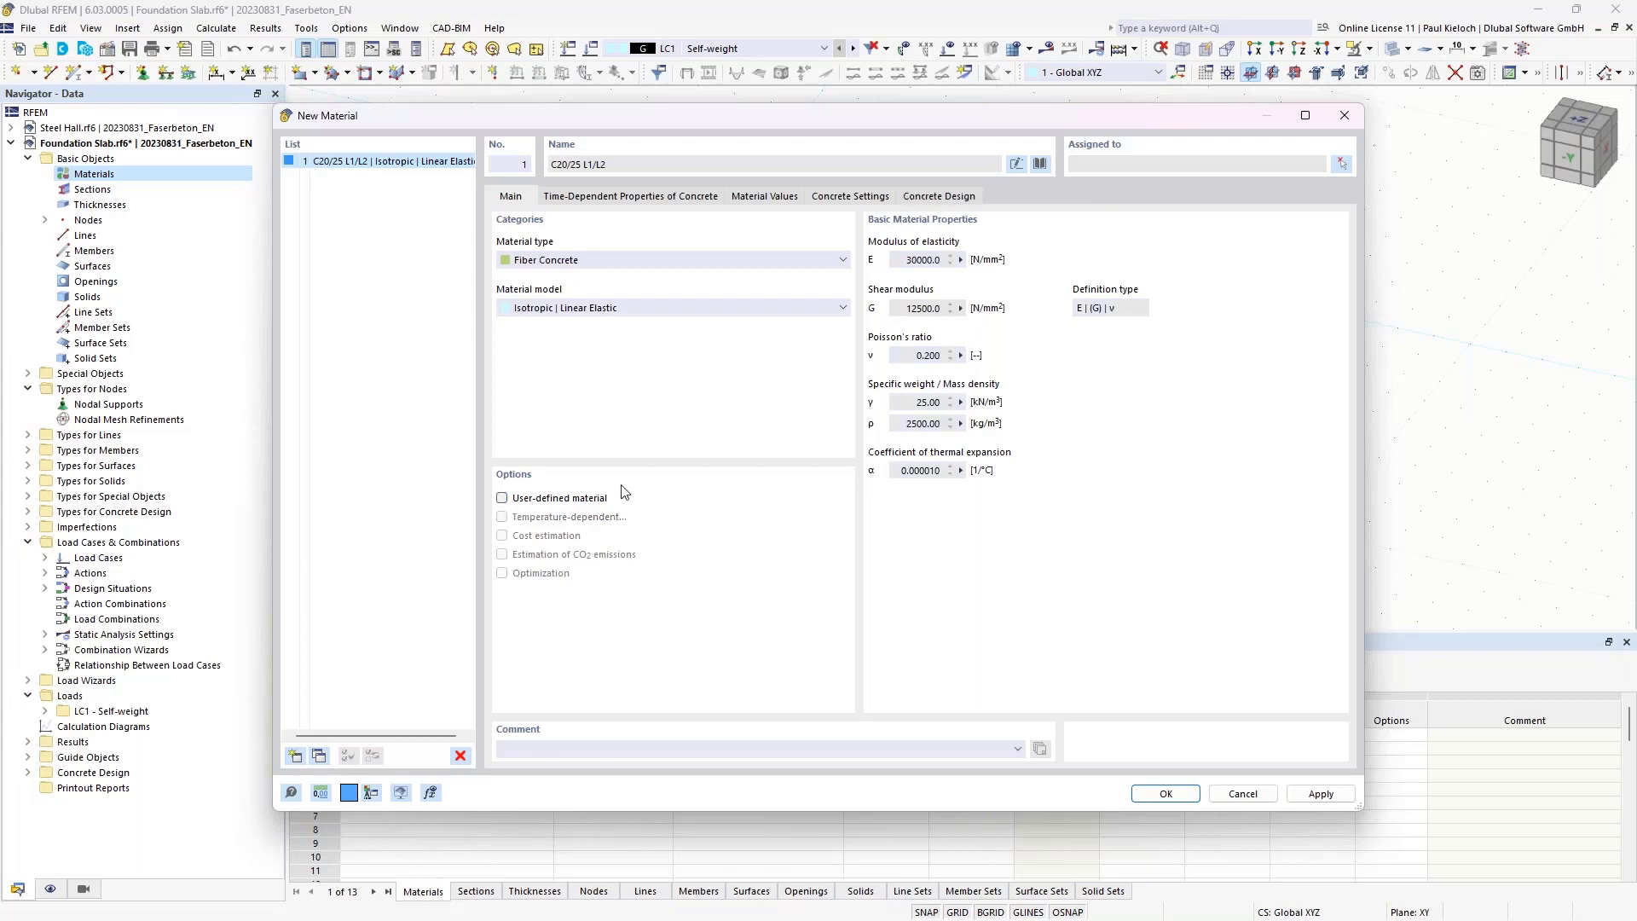
- Recheck the steel fiber properties and apply the C20/25 L1/L2 fiber concrete material
click(777, 198)
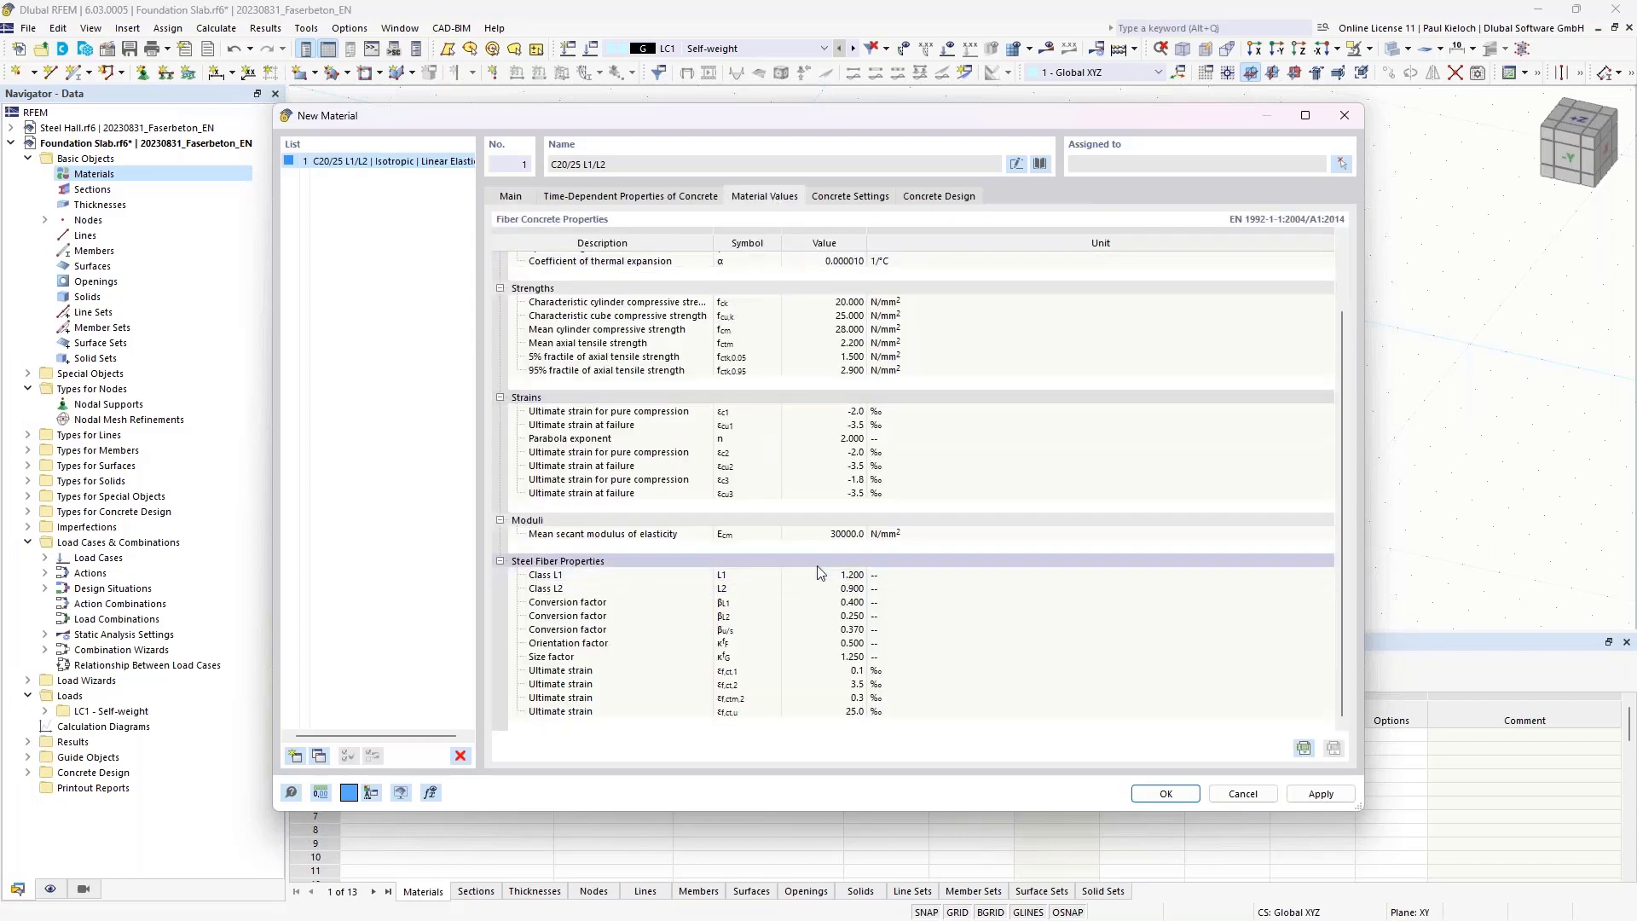
click(1321, 794)
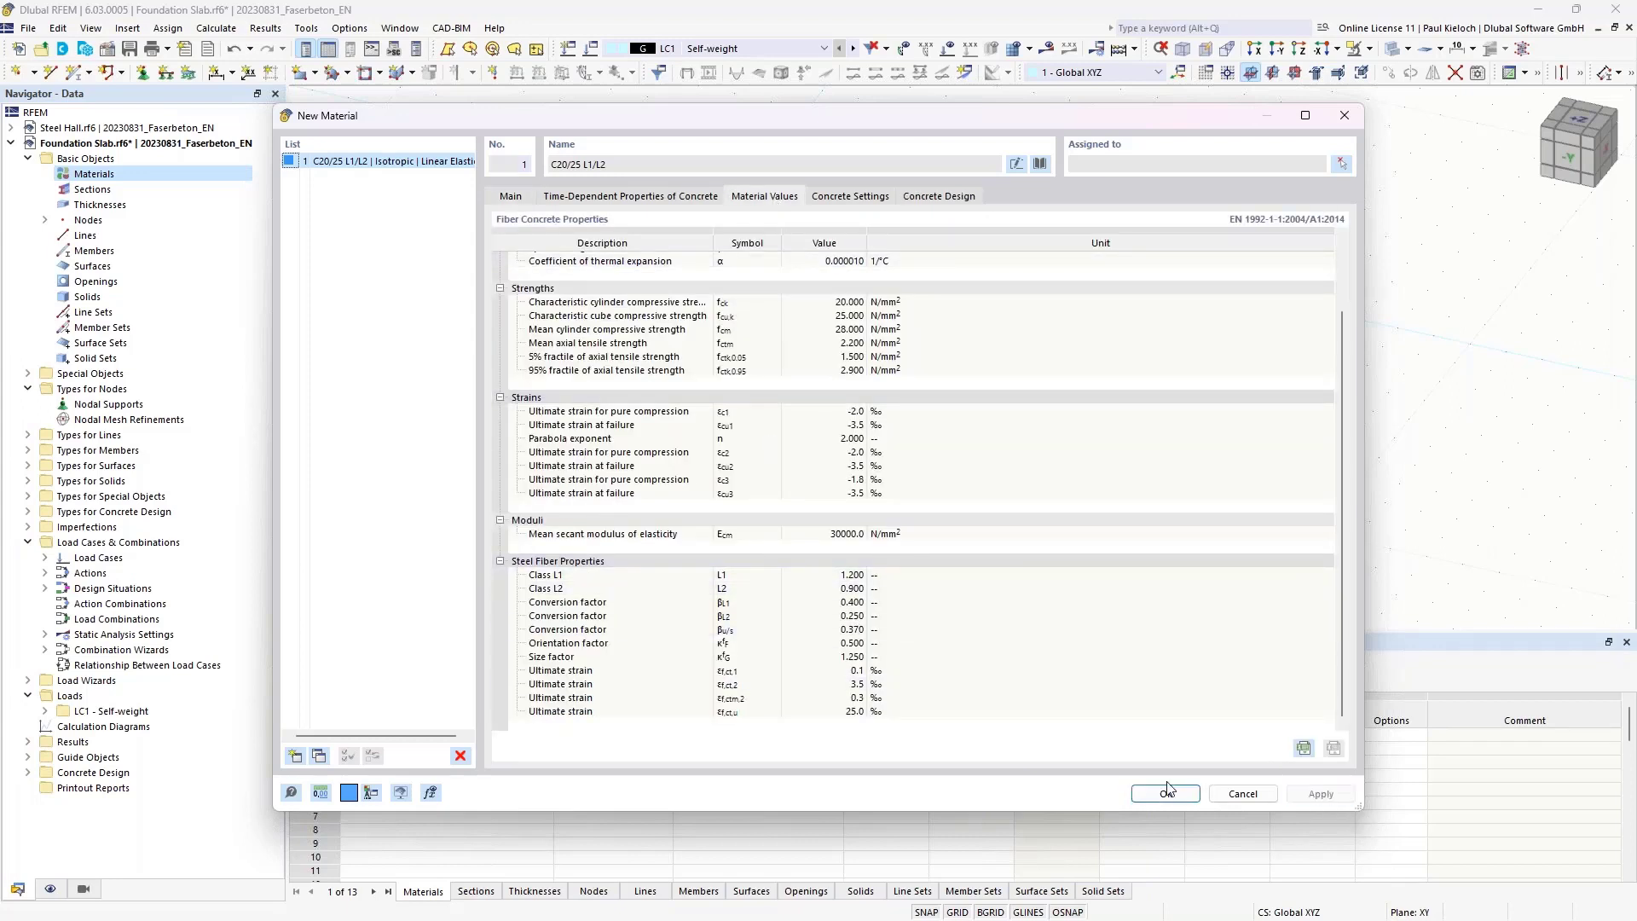
click(516, 198)
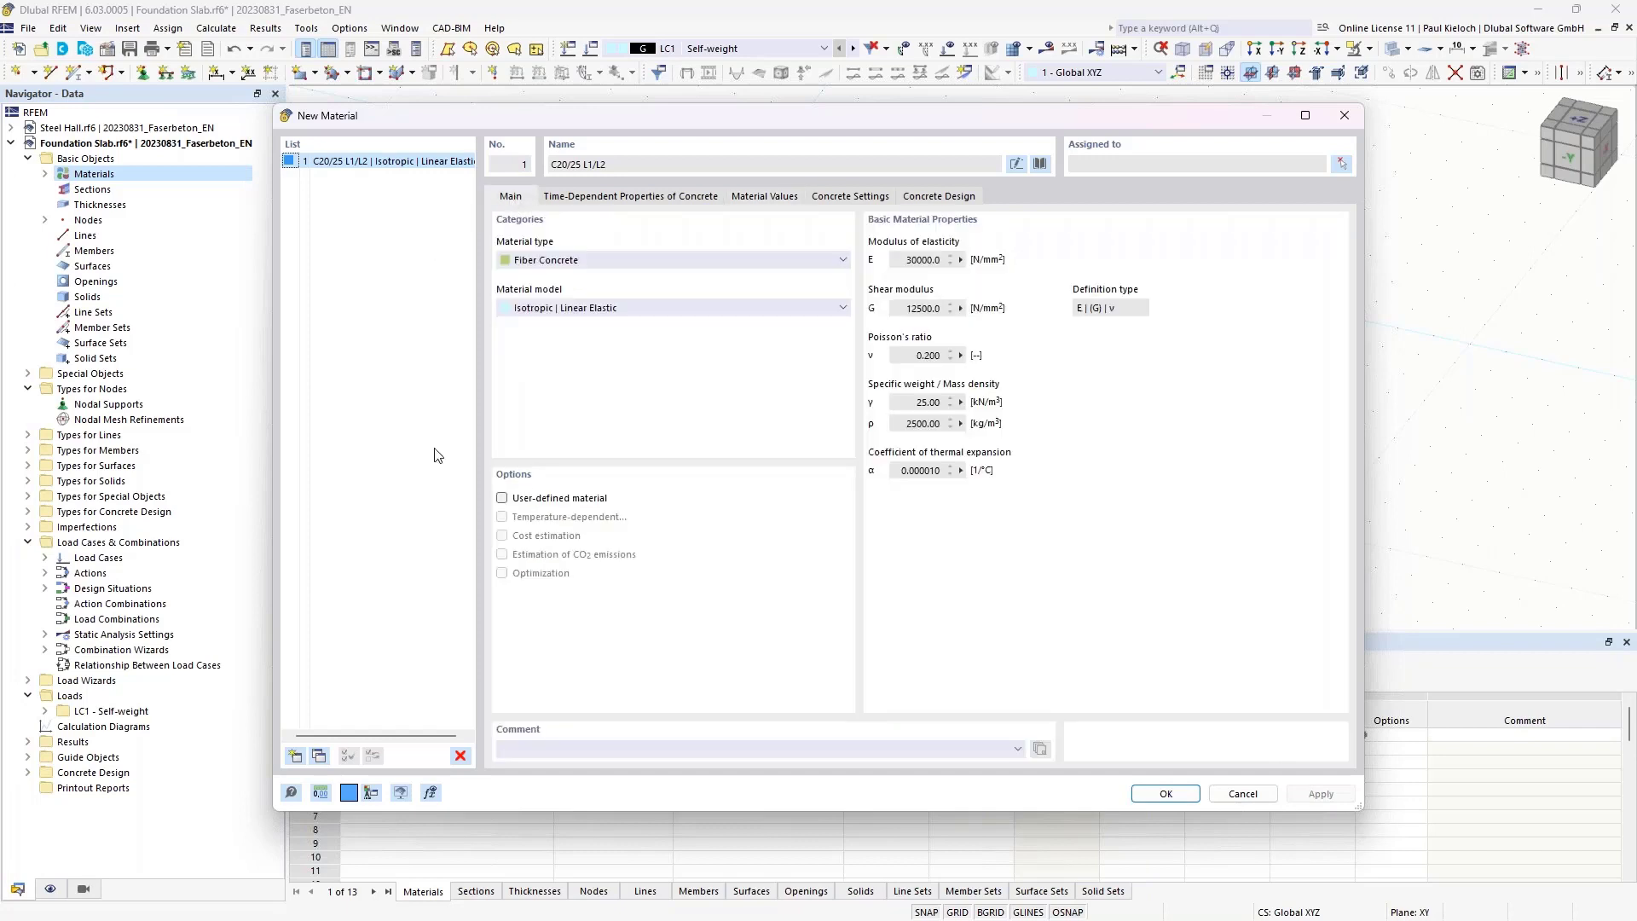
- Add a second material and filter the material library to the Reinforcing Steel material type
click(295, 757)
click(1040, 163)
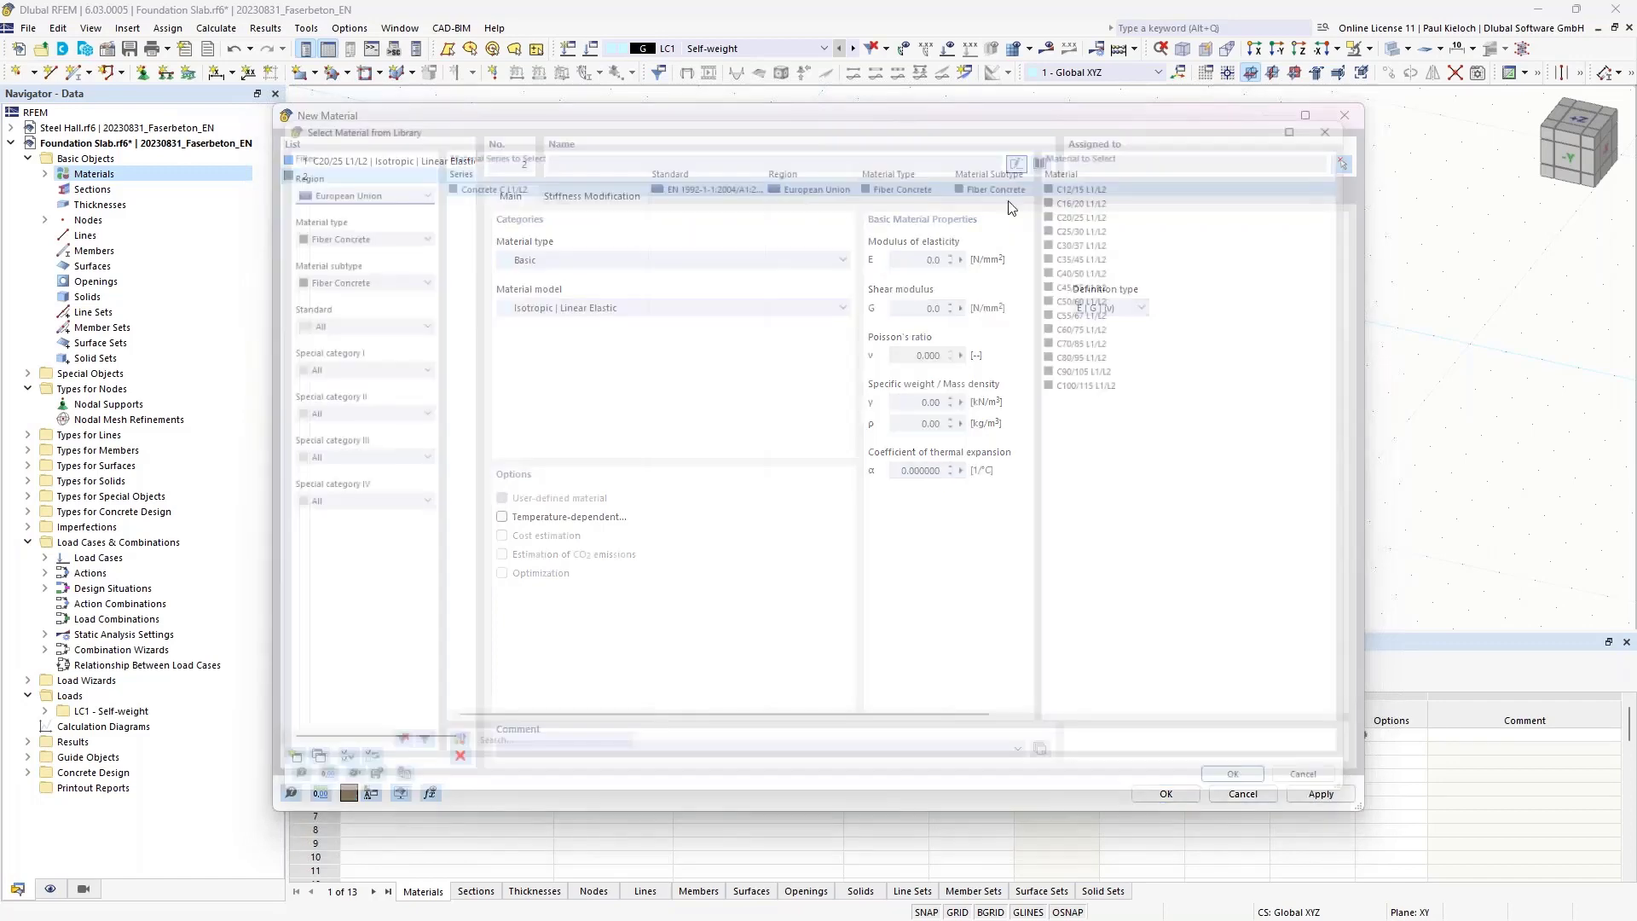
click(327, 220)
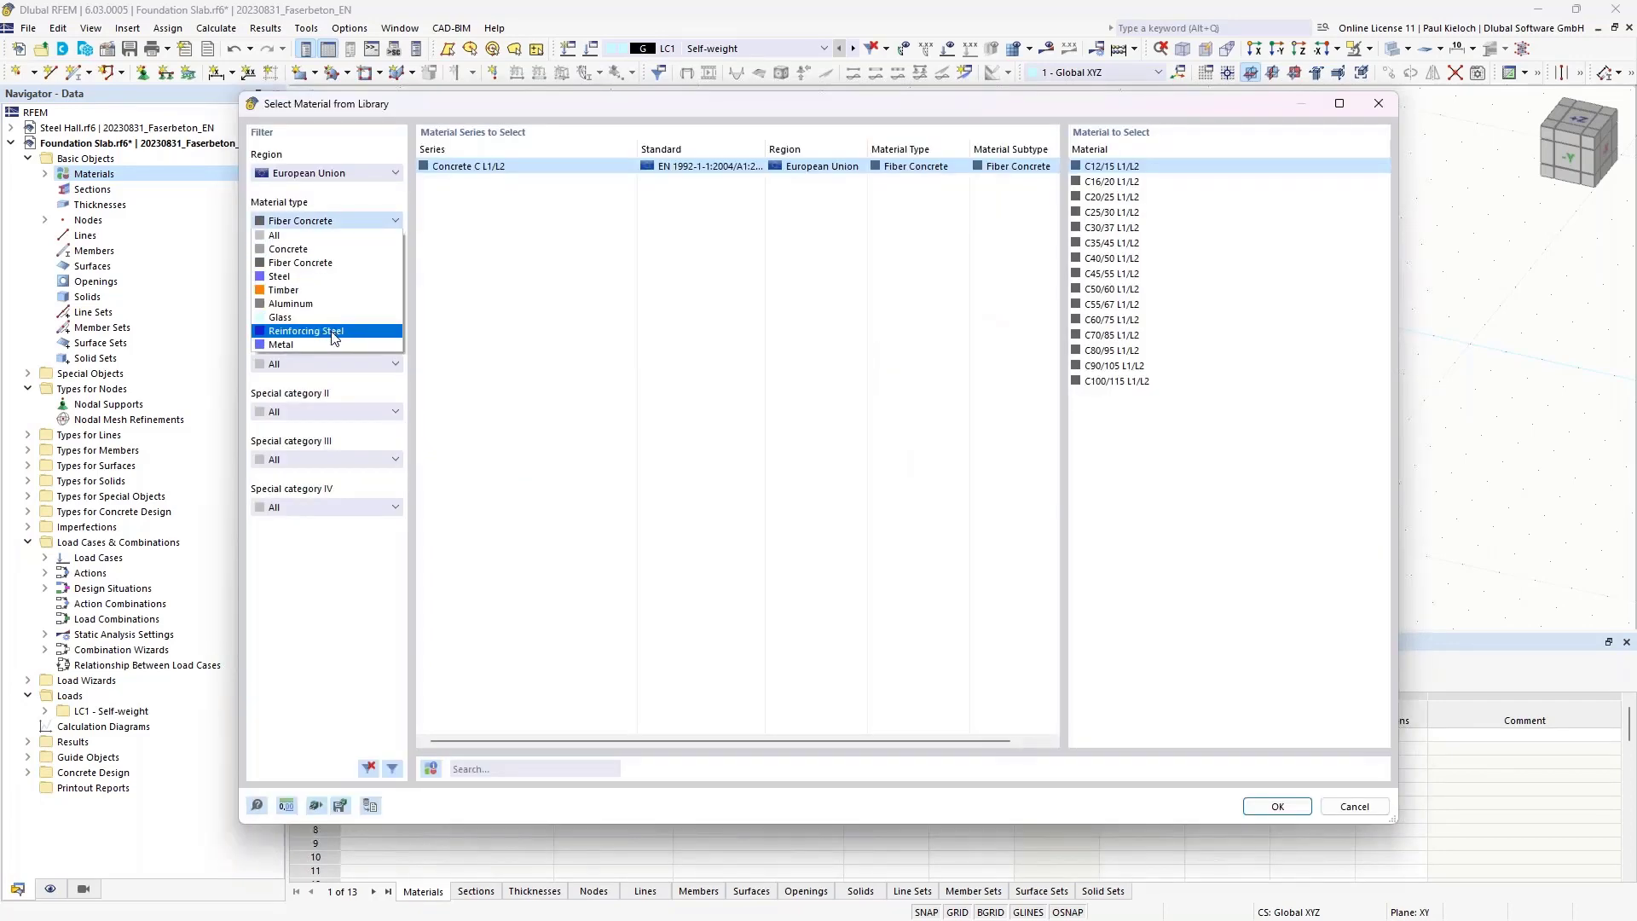
click(332, 331)
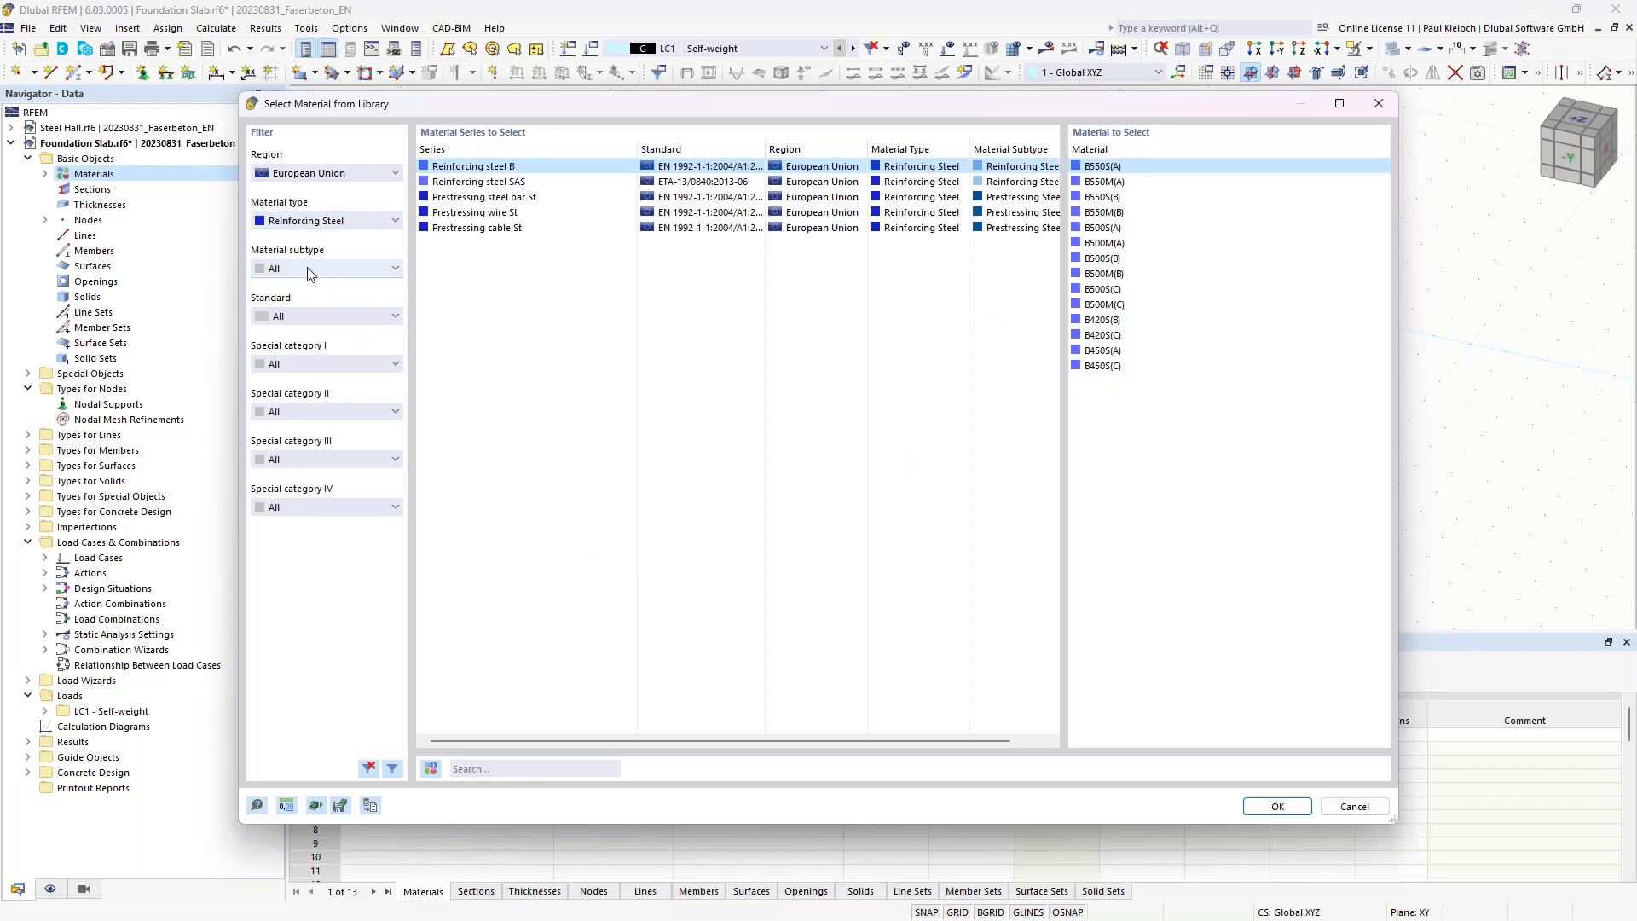
click(310, 272)
click(341, 306)
click(326, 315)
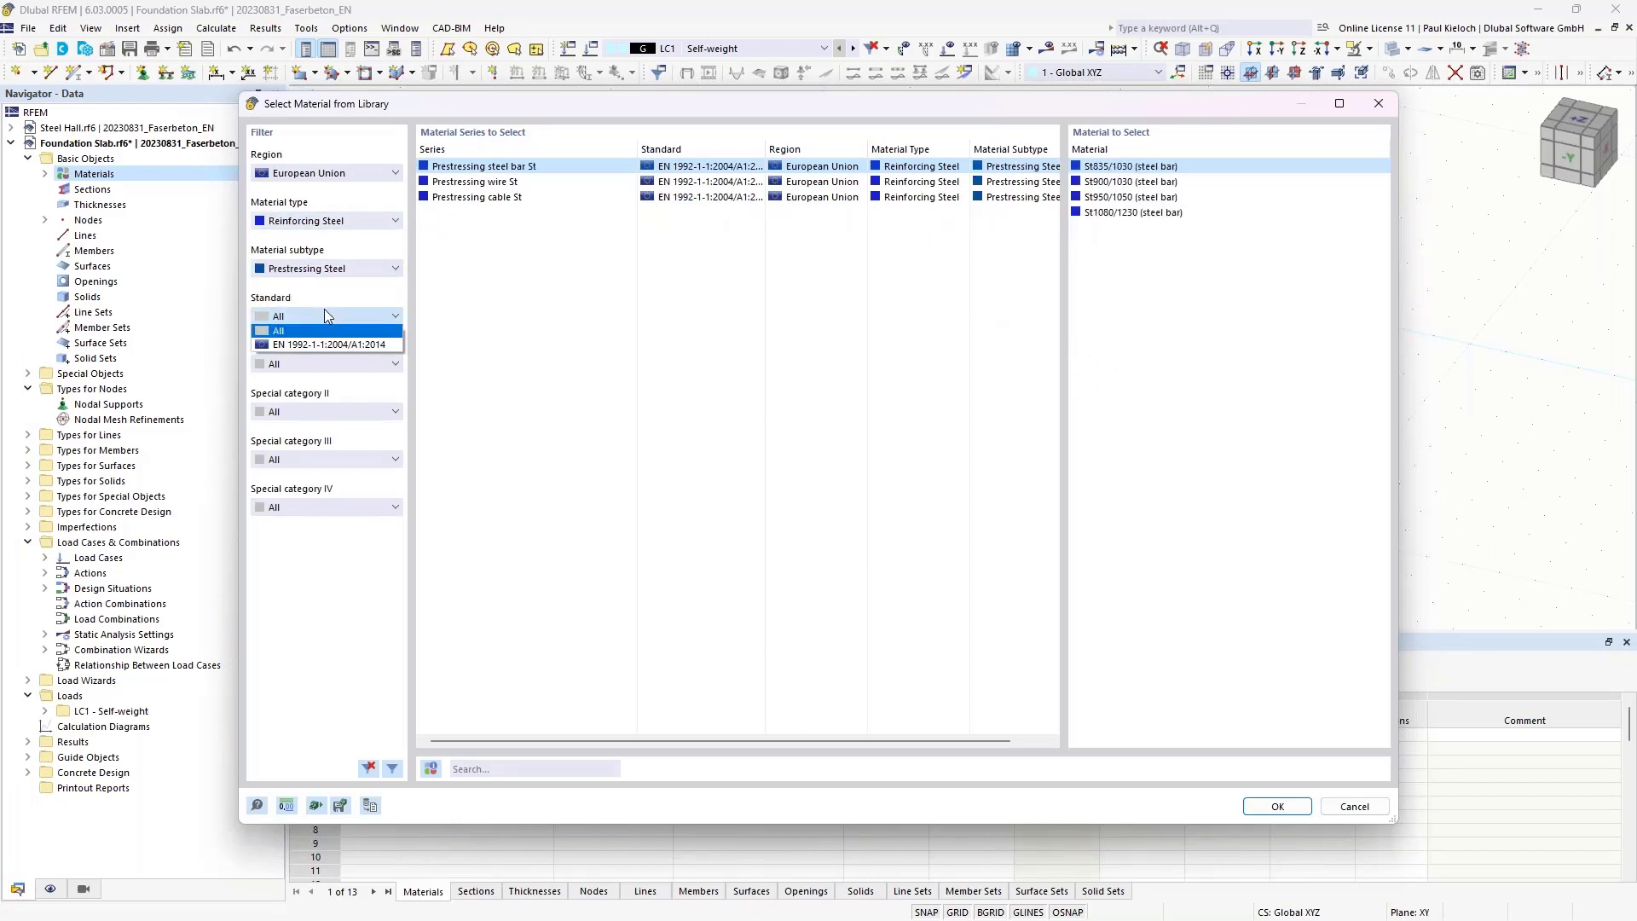
click(329, 345)
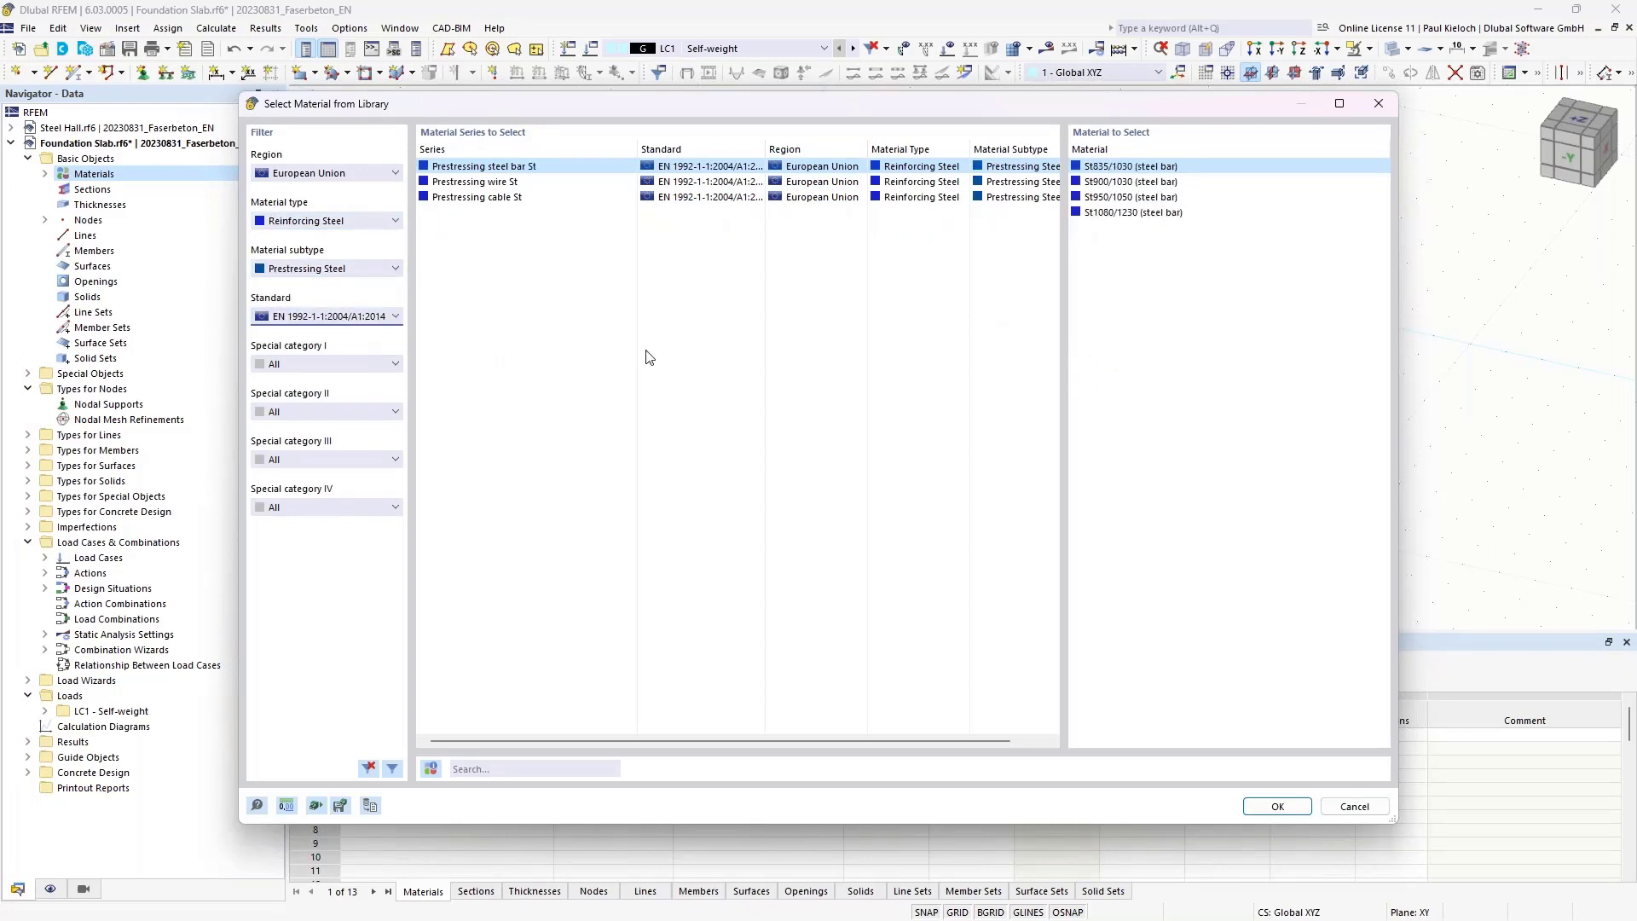
- Filter to subtype Reinforcing Steel and standard EN 1992-1-1:2004/A1:2014, and choose B500M(A) as the second material
click(372, 271)
click(324, 311)
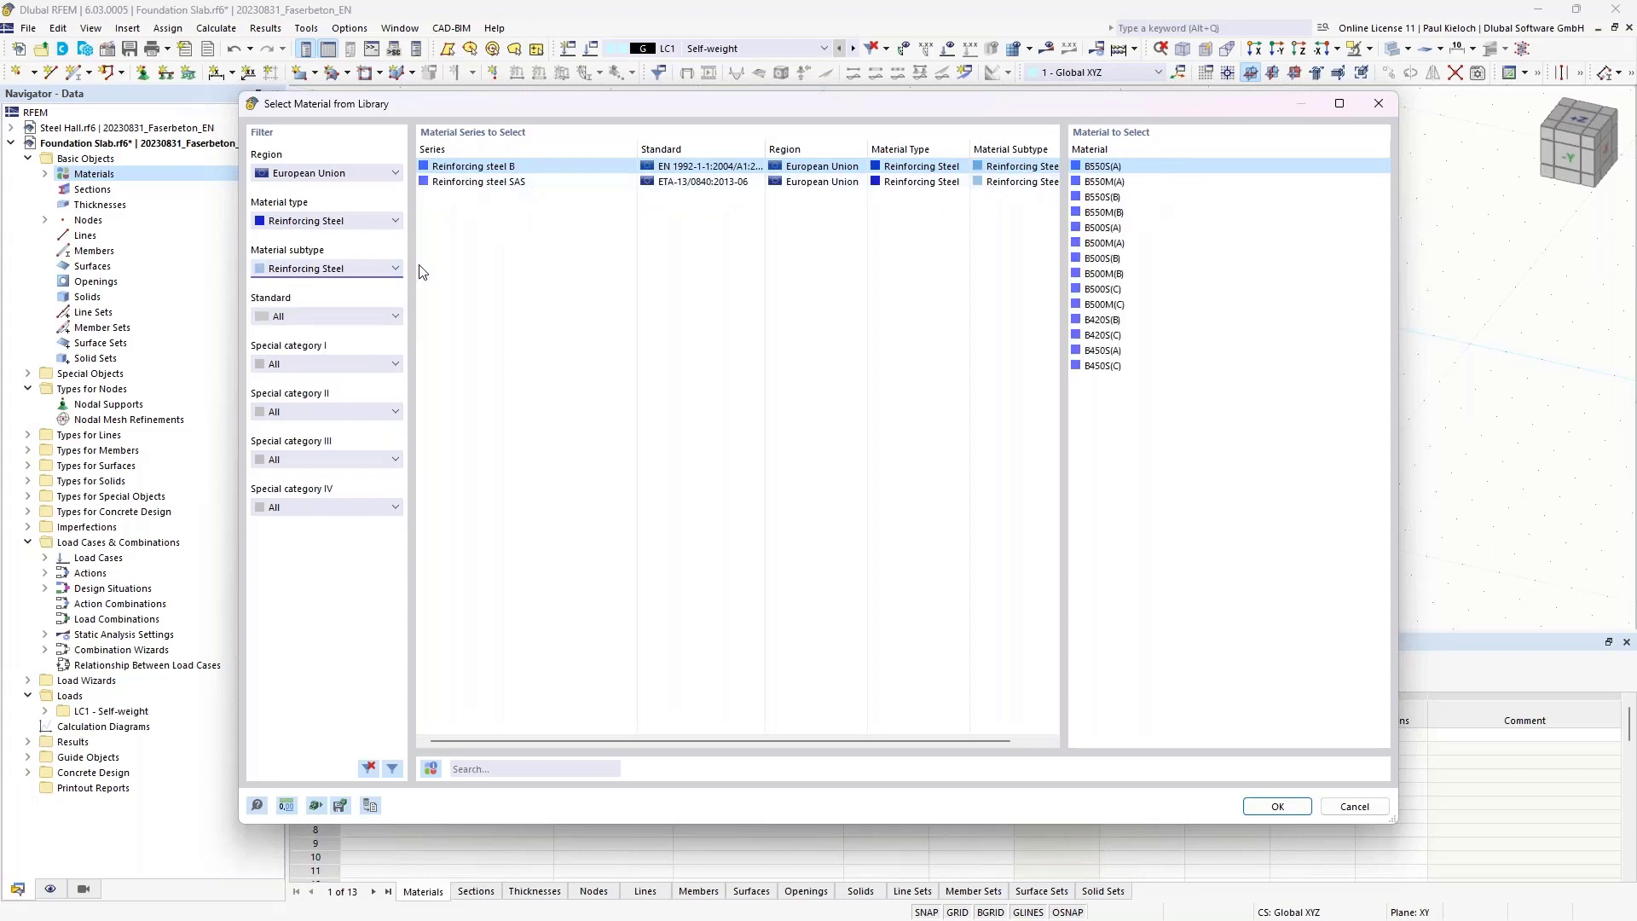
click(321, 316)
click(323, 345)
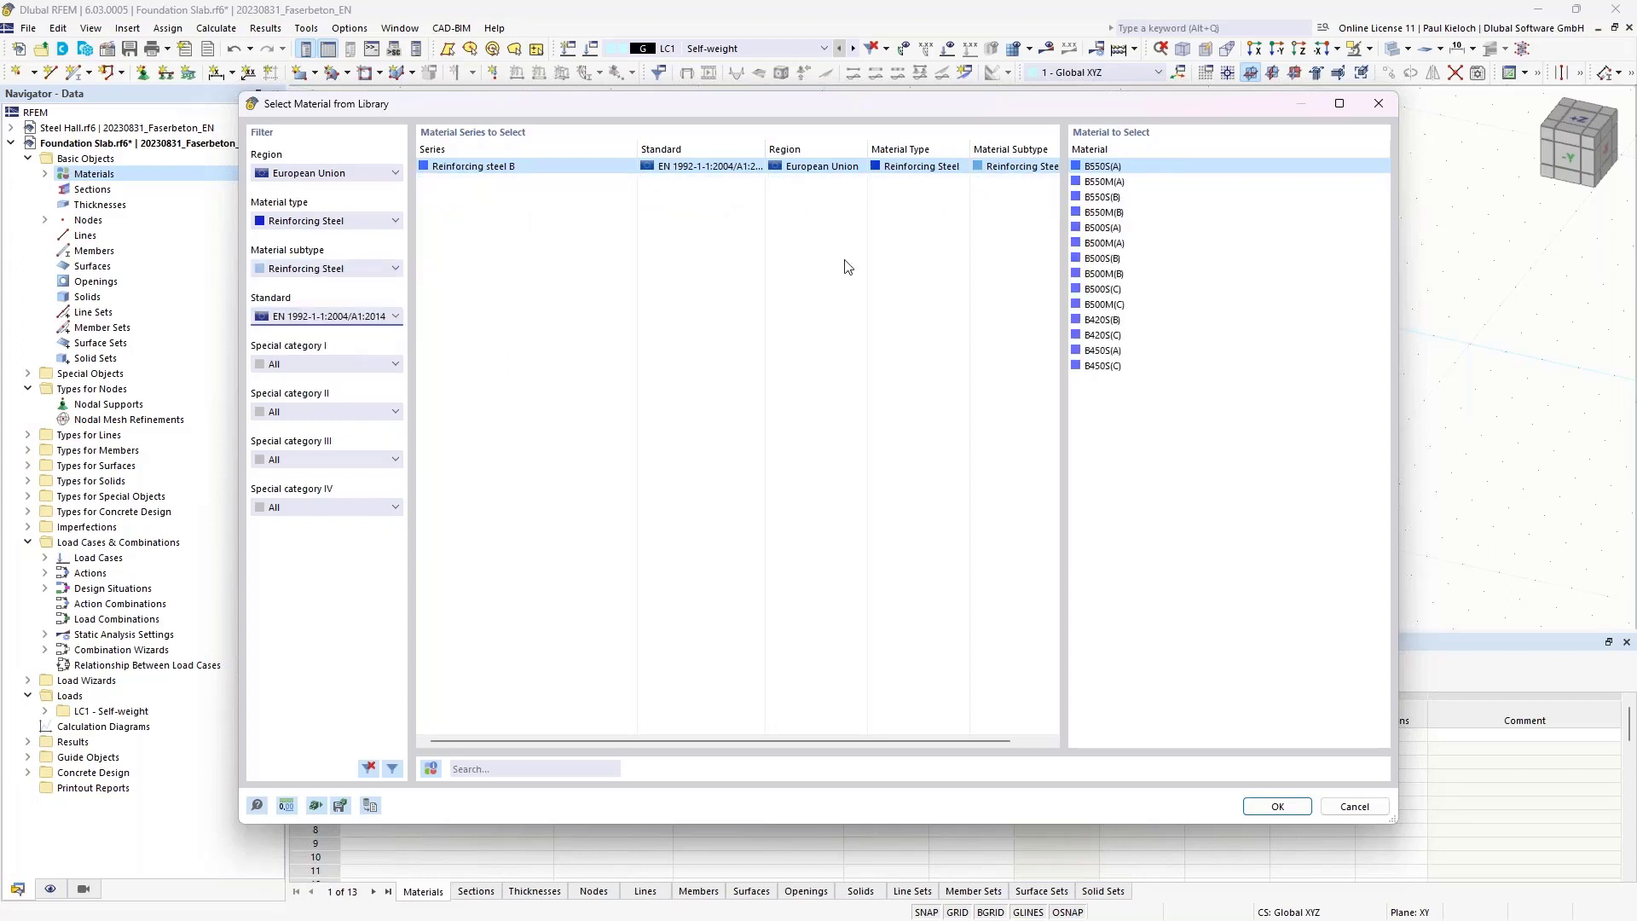
click(1093, 244)
click(1297, 812)
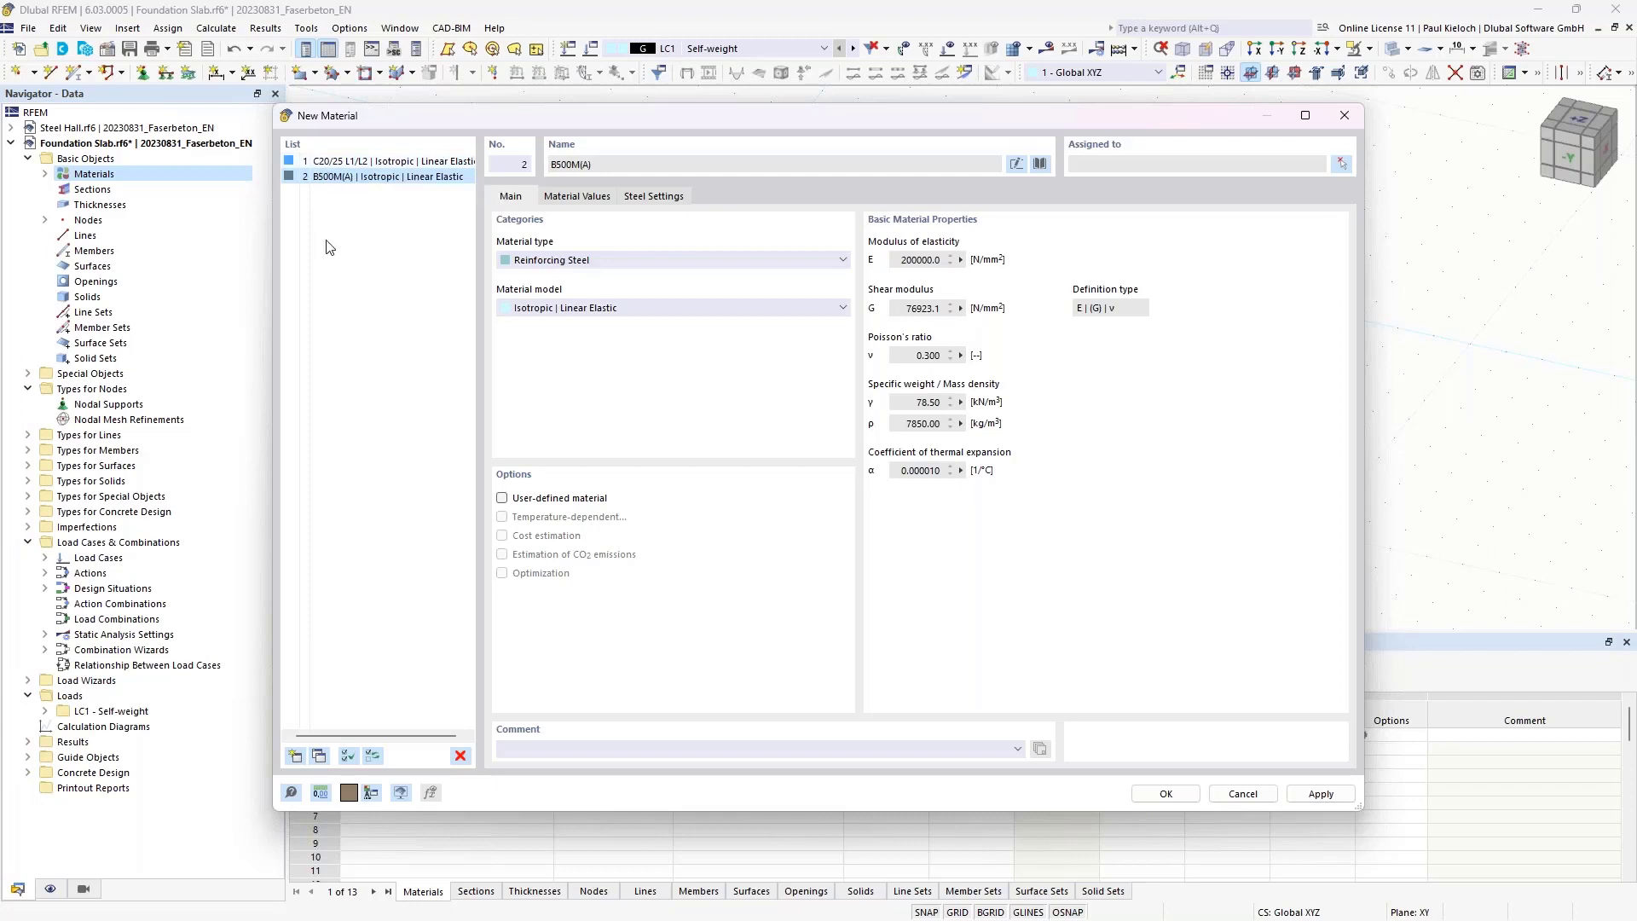
- Add plain concrete C20/25 to EN 1992-1-1:2004/A1:2014 from the library as the third material and save the materials
click(295, 757)
click(1038, 166)
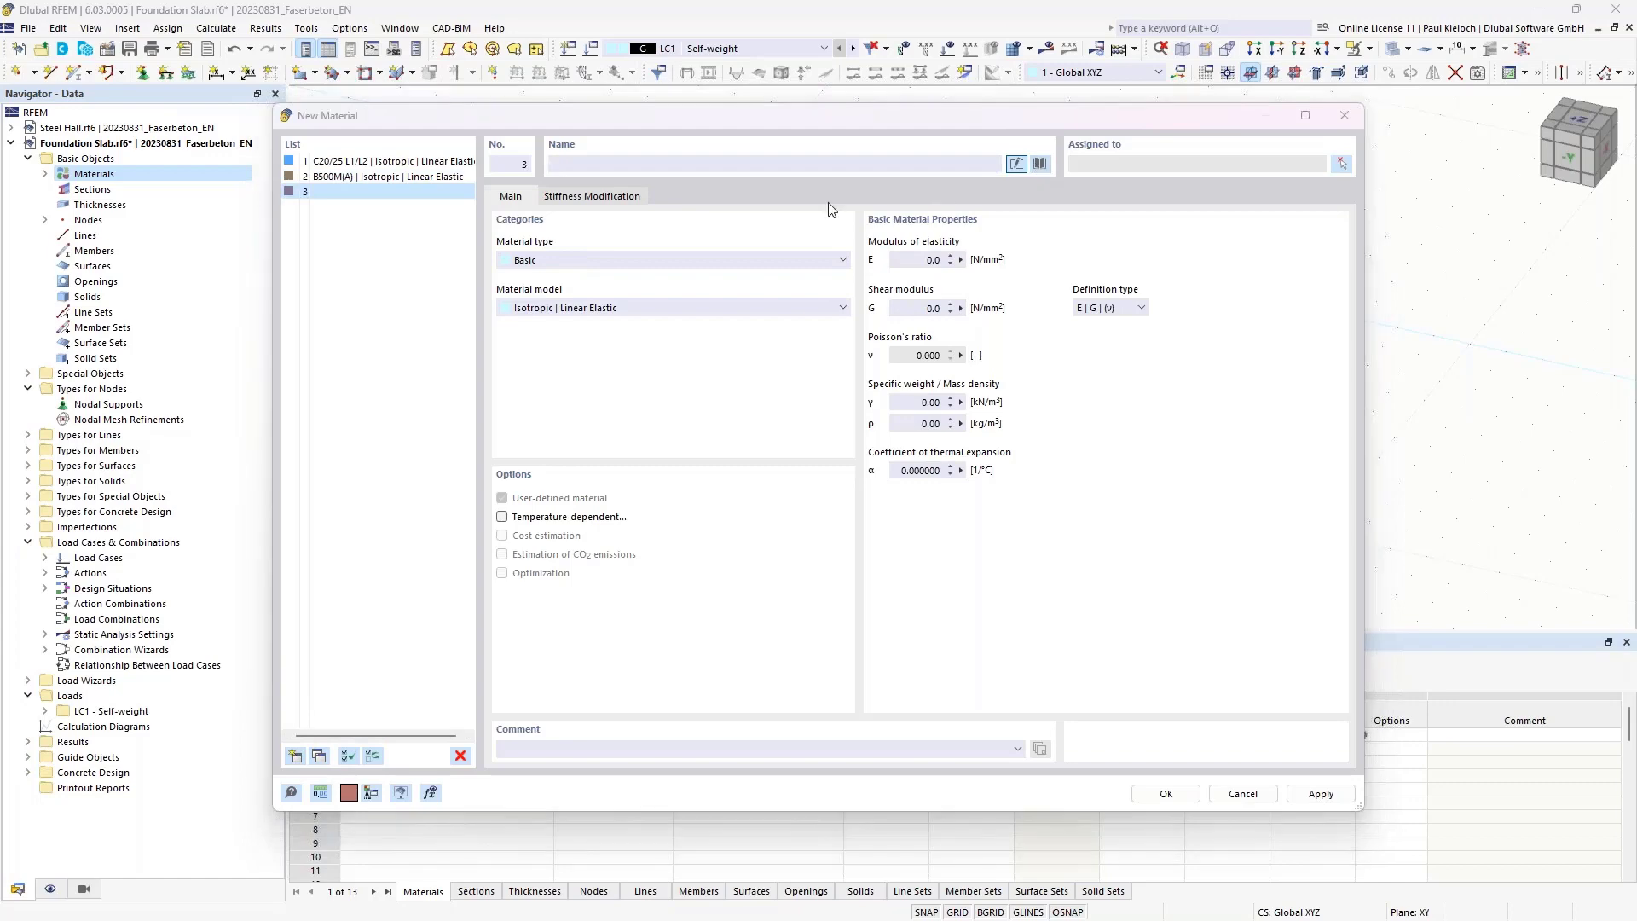
click(325, 222)
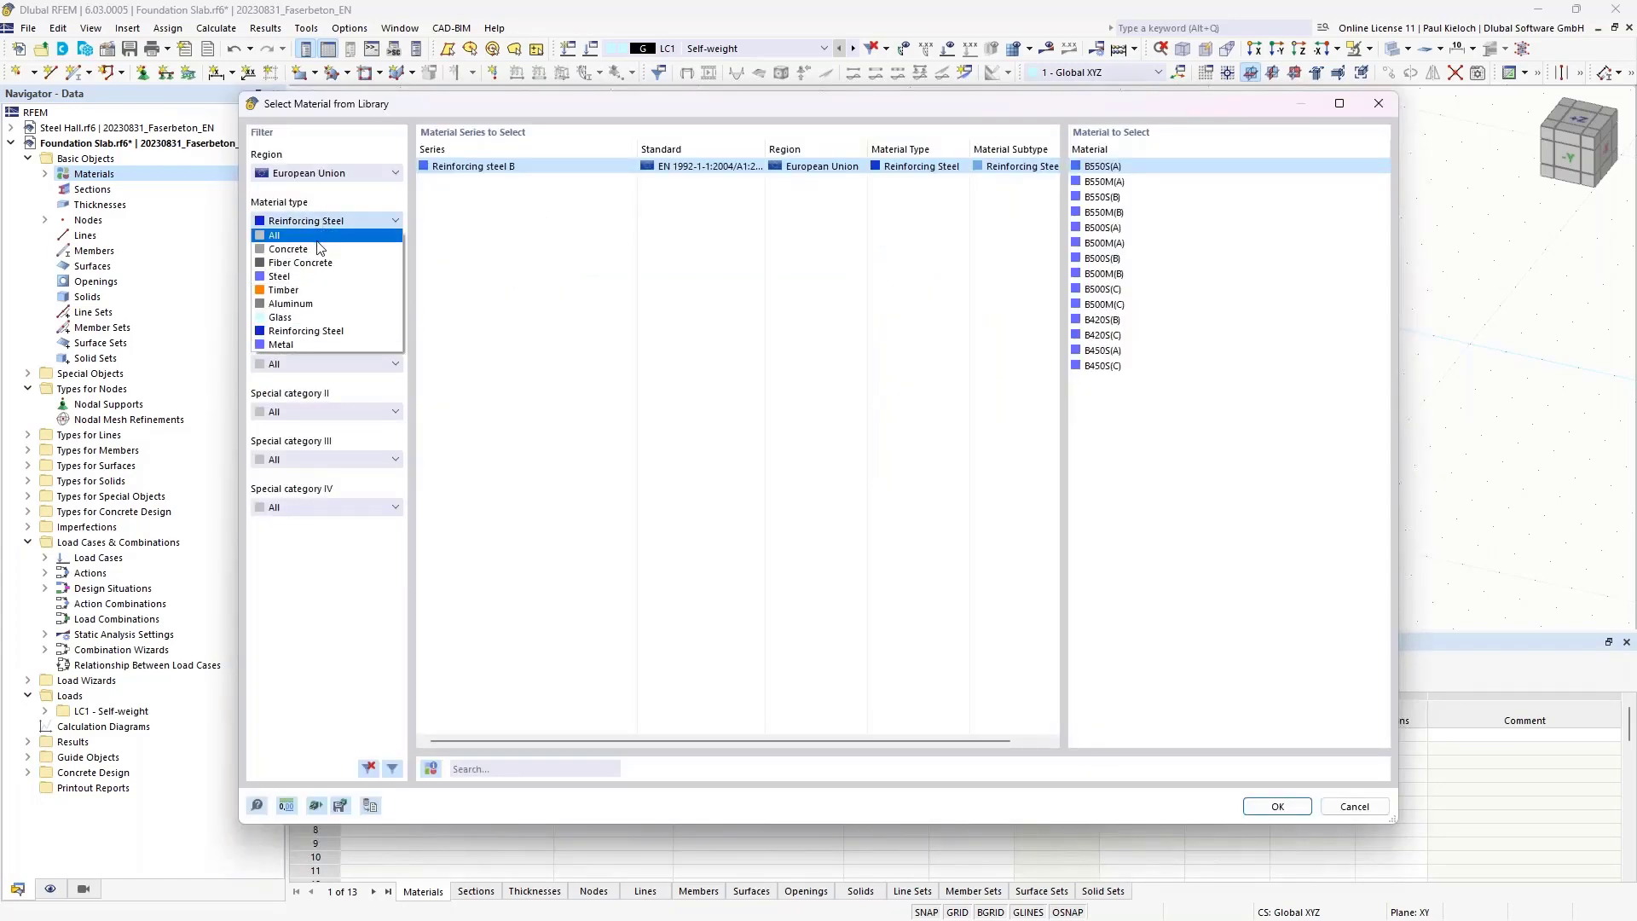
click(321, 249)
click(322, 269)
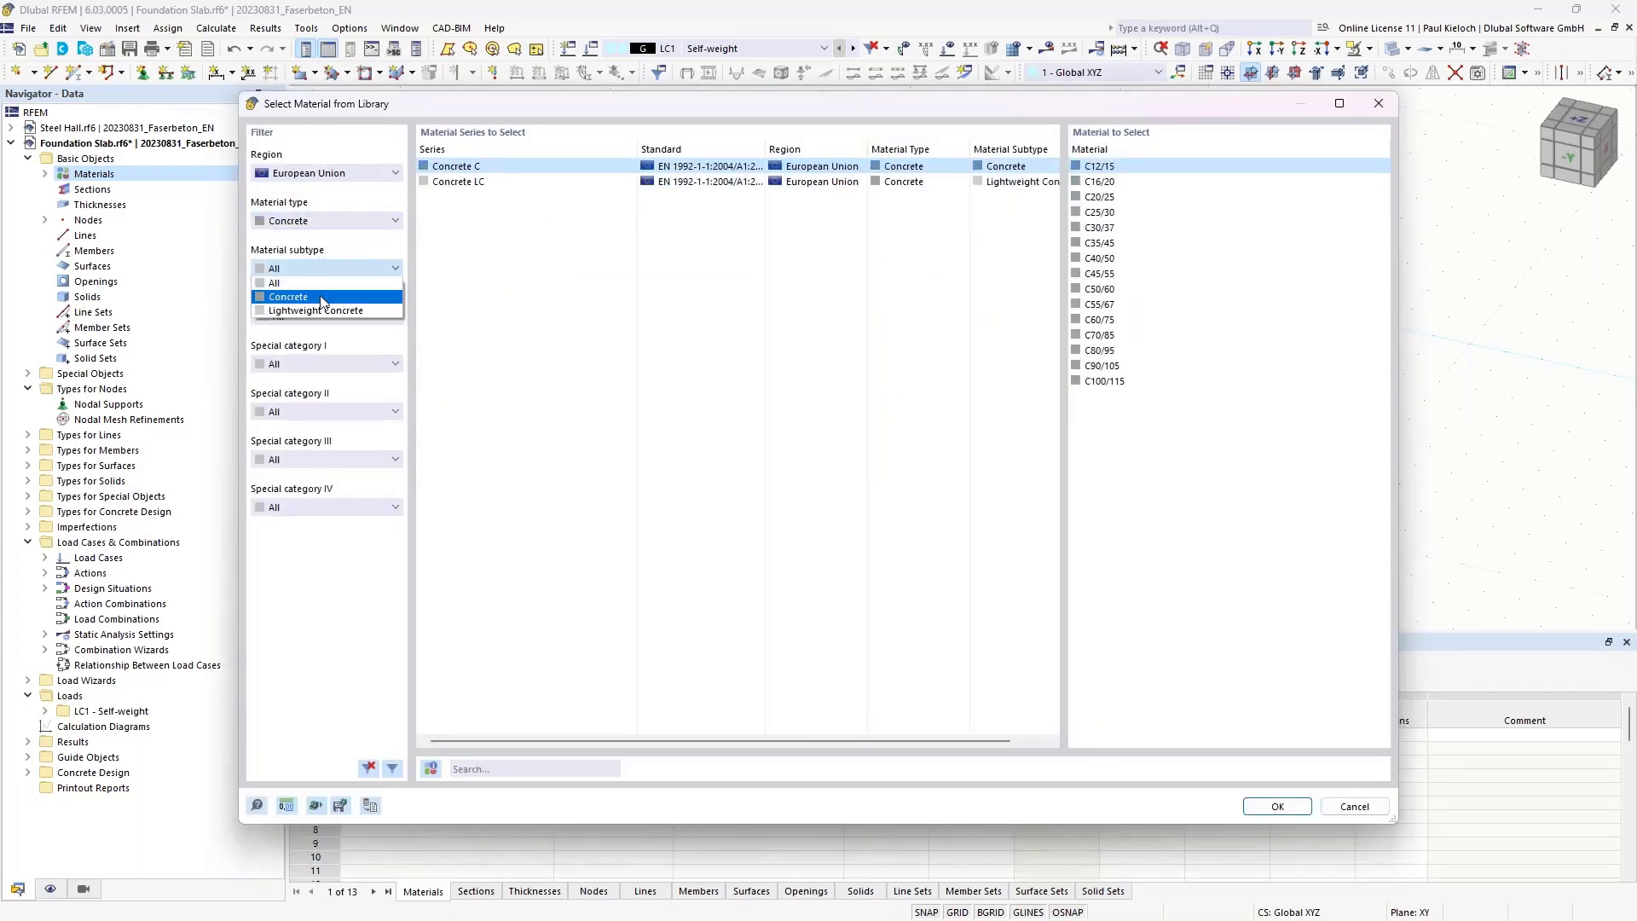
click(319, 296)
click(326, 316)
click(333, 346)
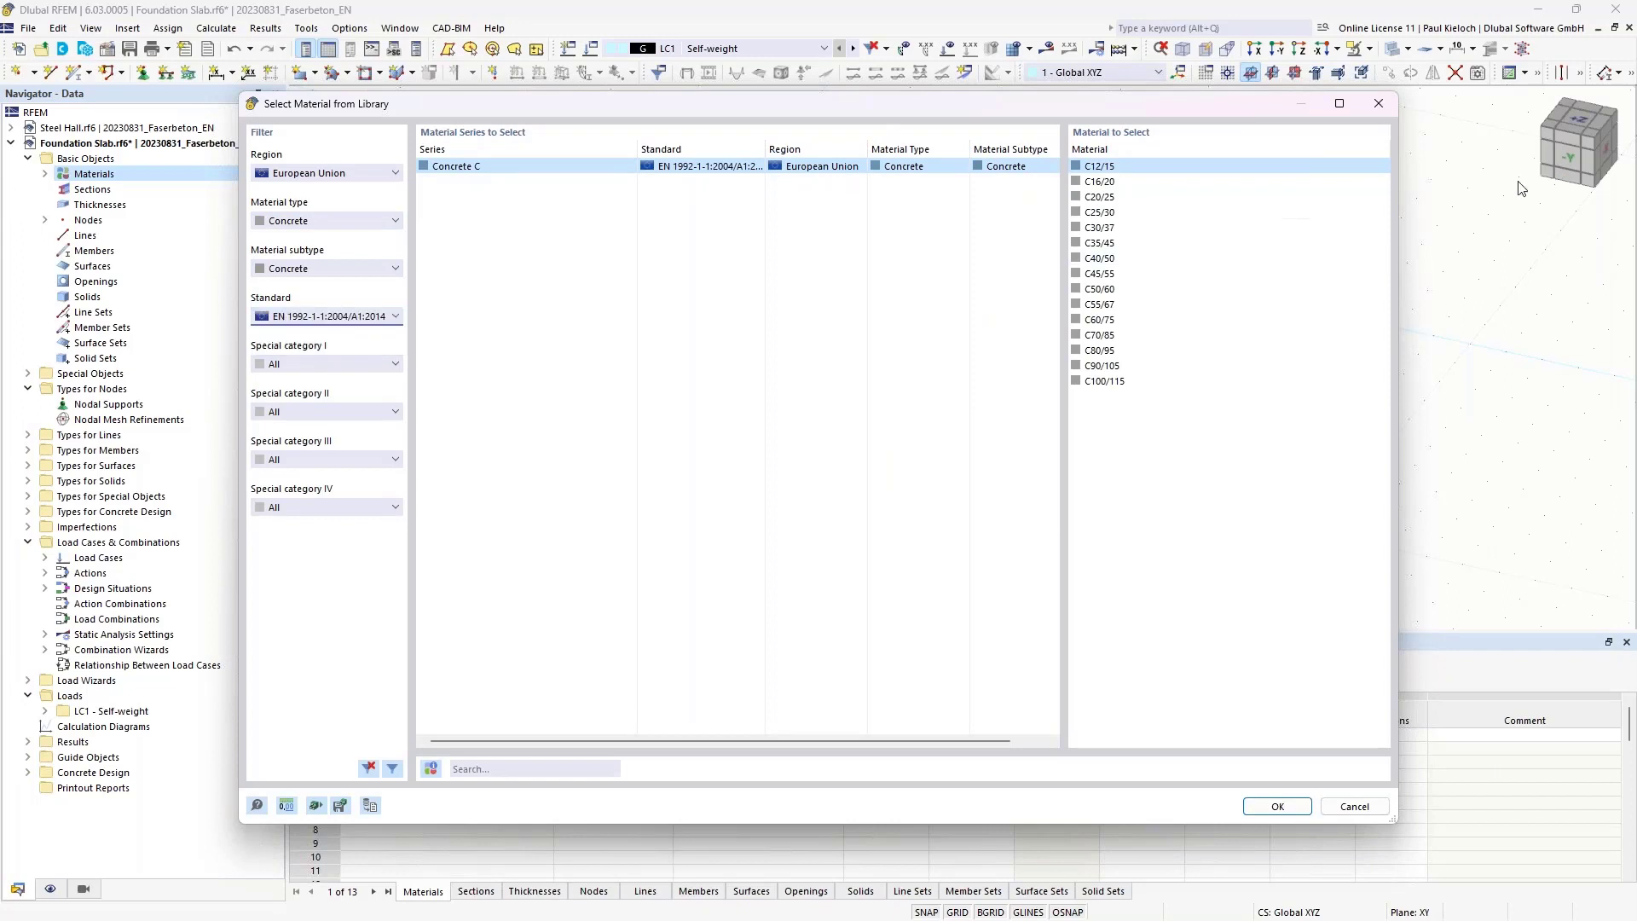
click(1104, 197)
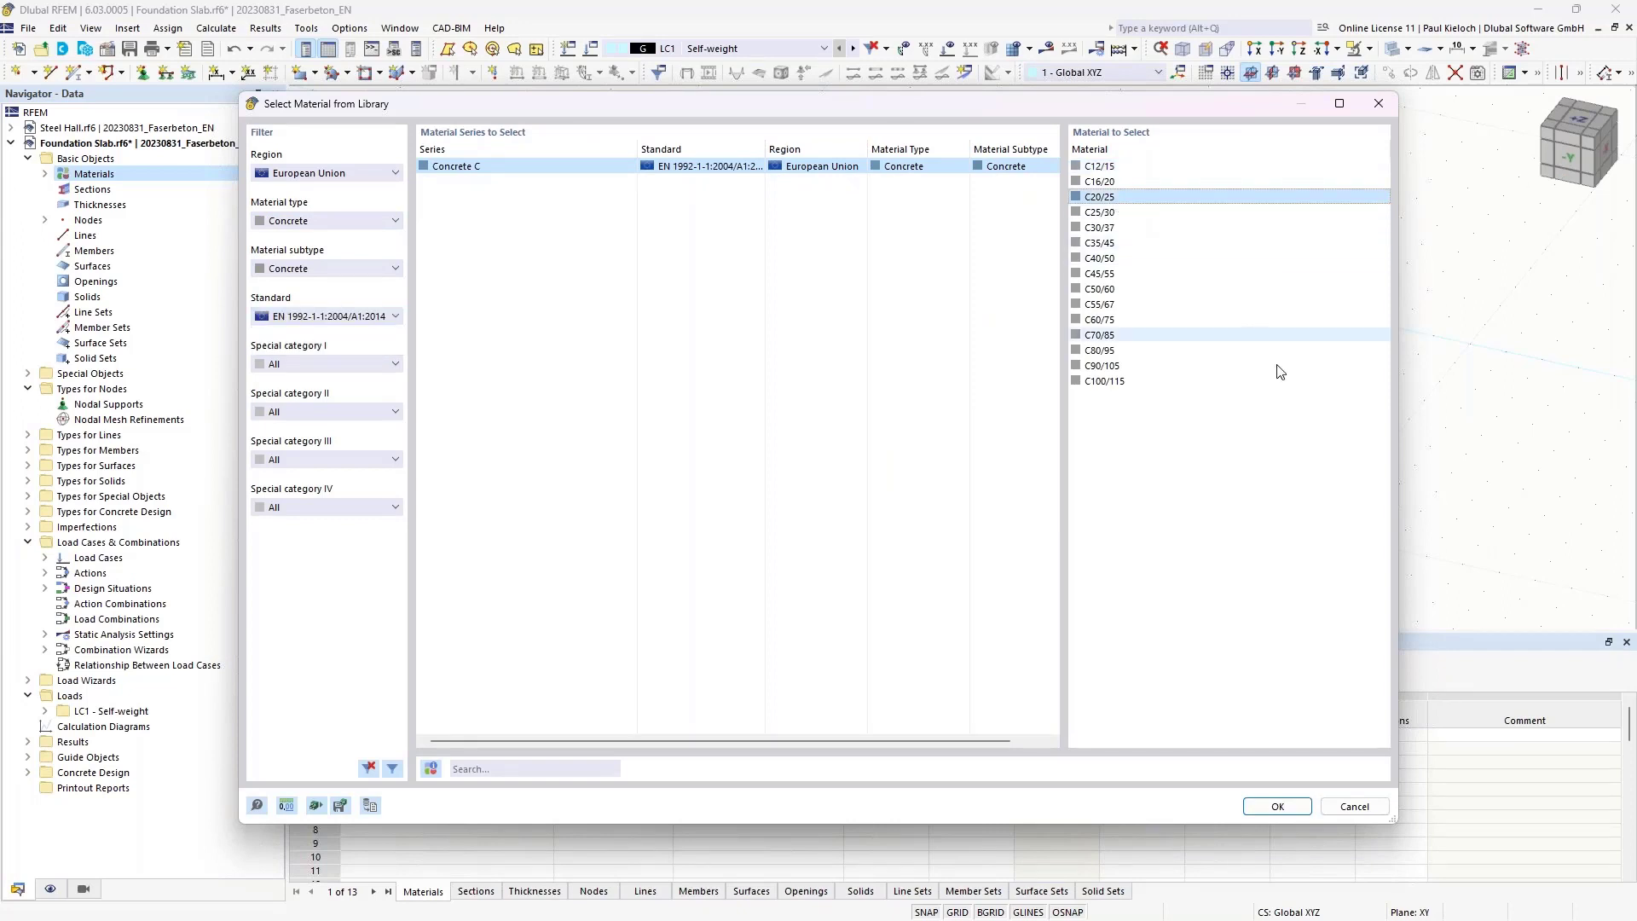
click(1279, 808)
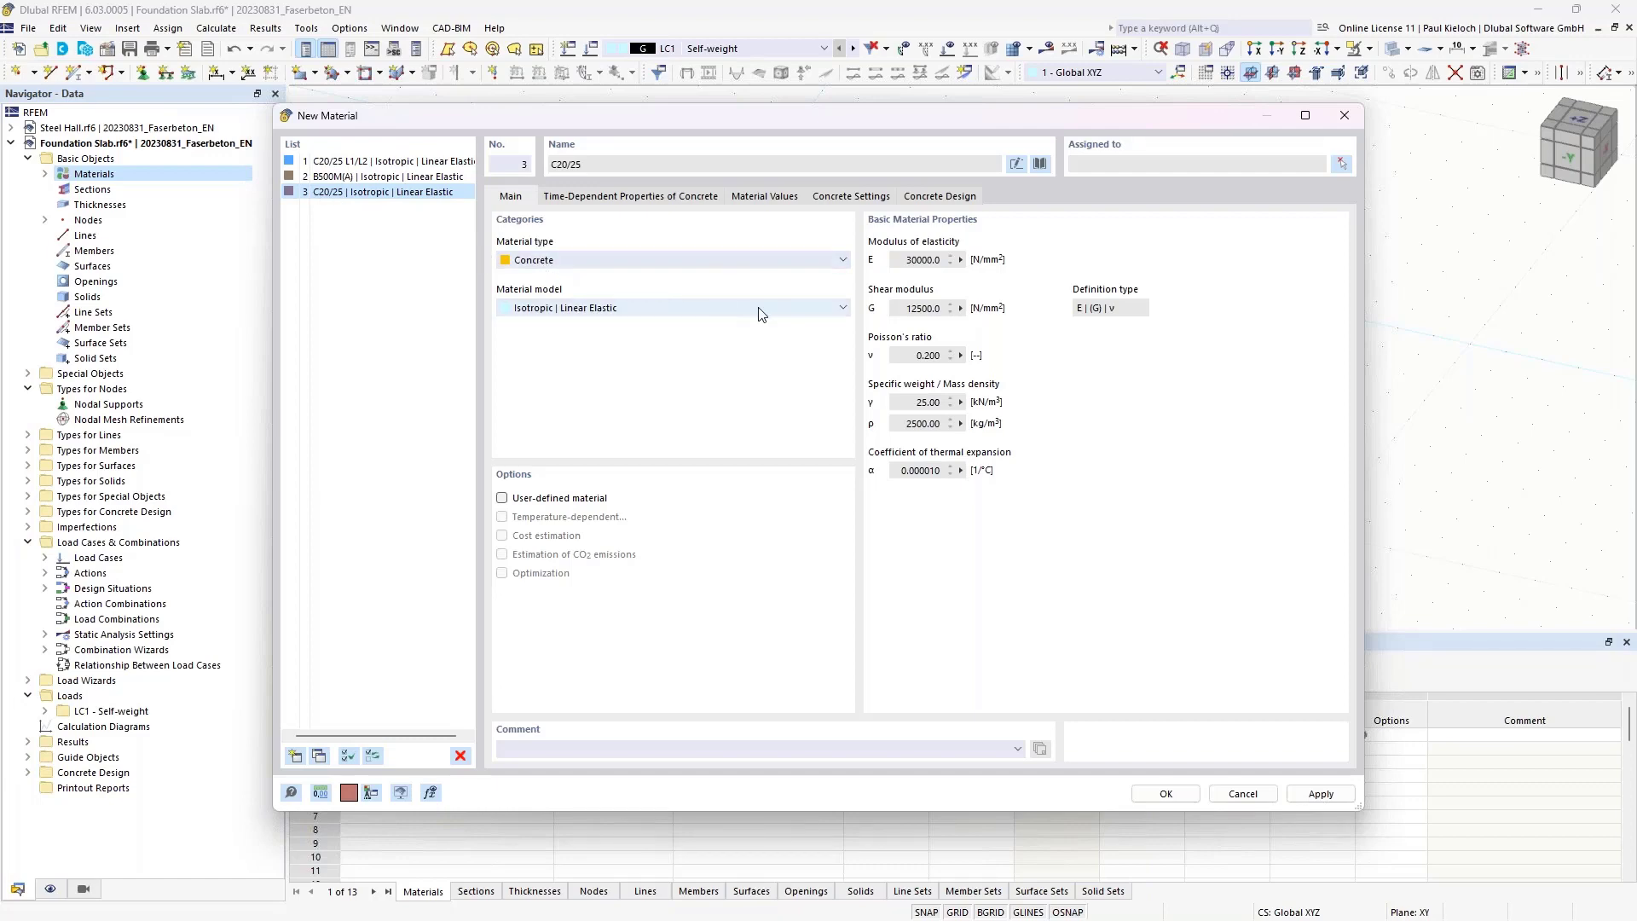
click(1167, 794)
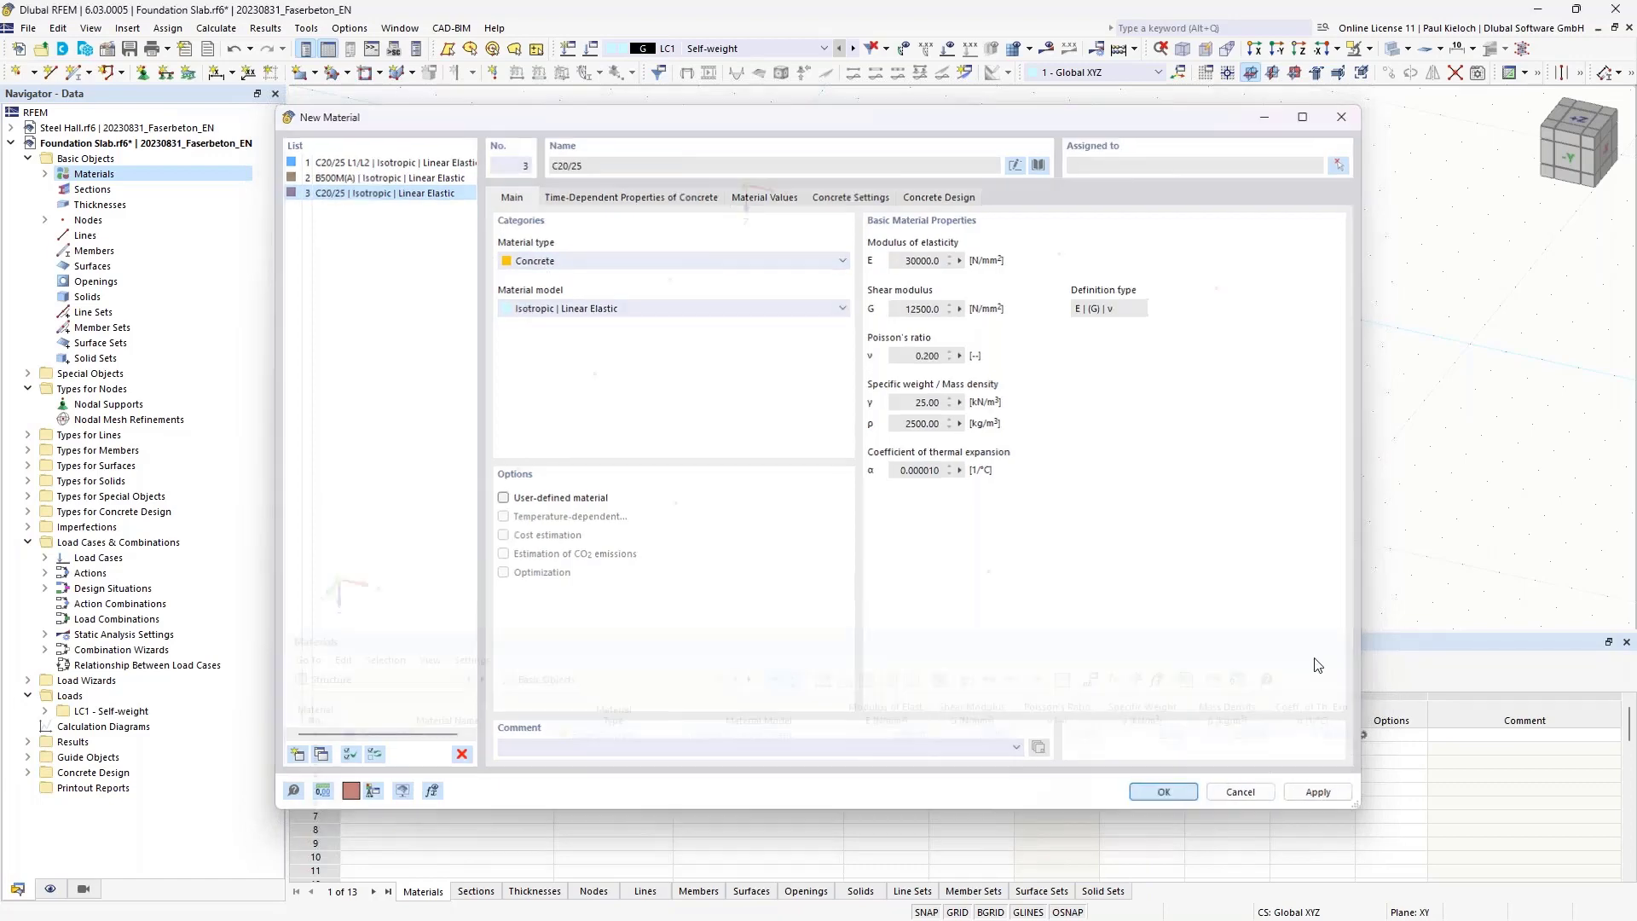
- Create a uniform thickness of 240 mm using the C20/25 L1/L2 fiber concrete
click(117, 208)
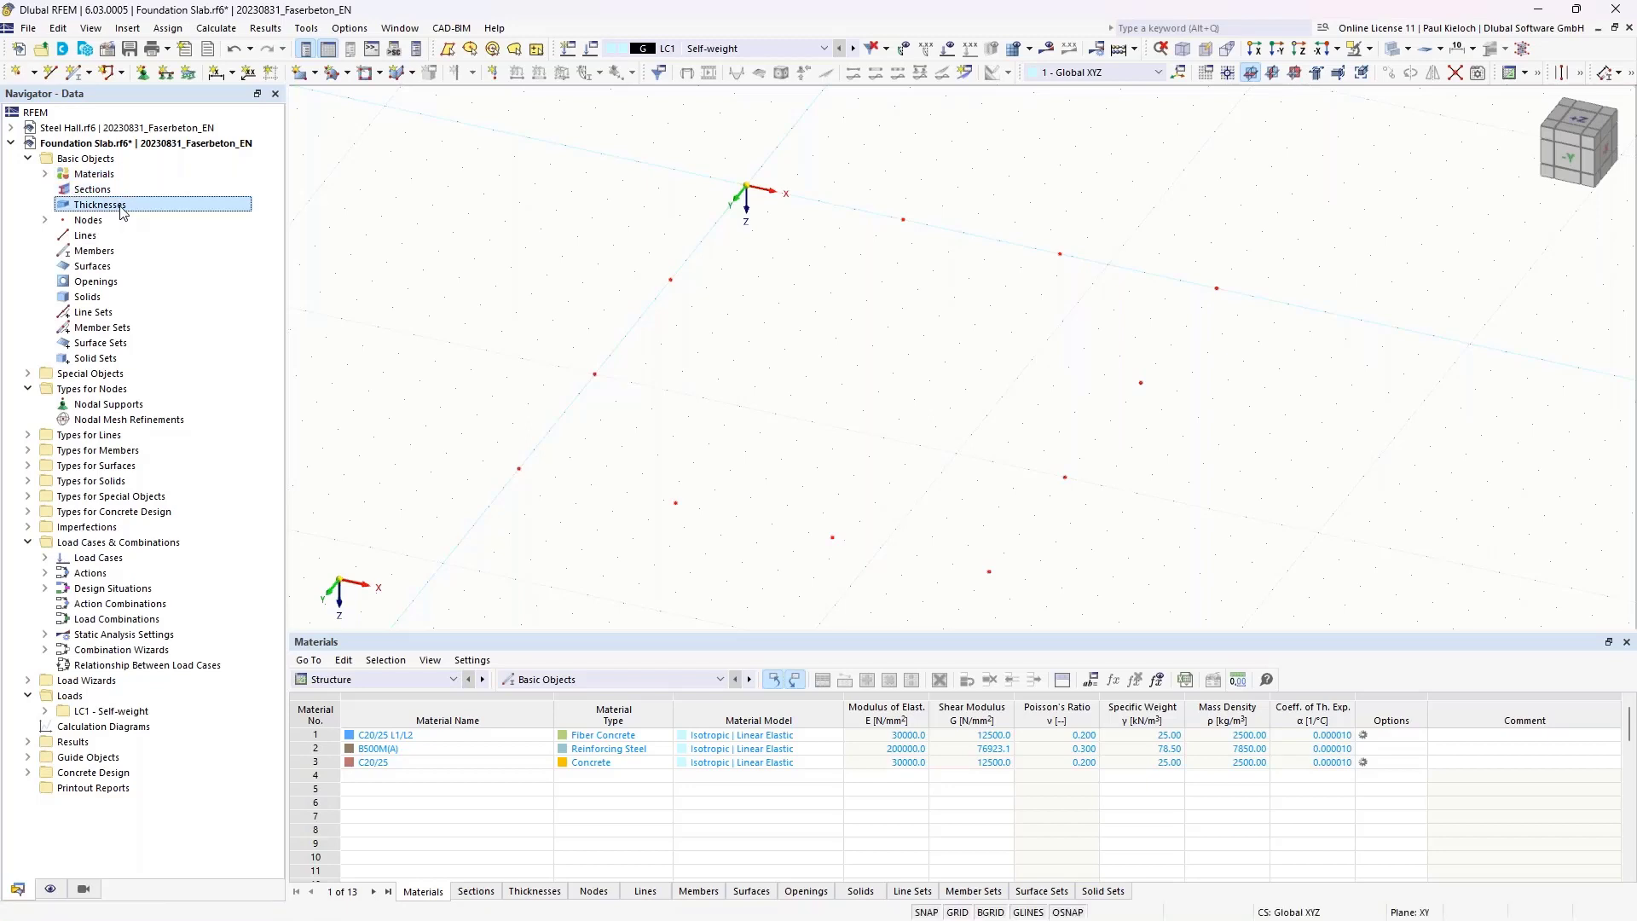
right_click(122, 213)
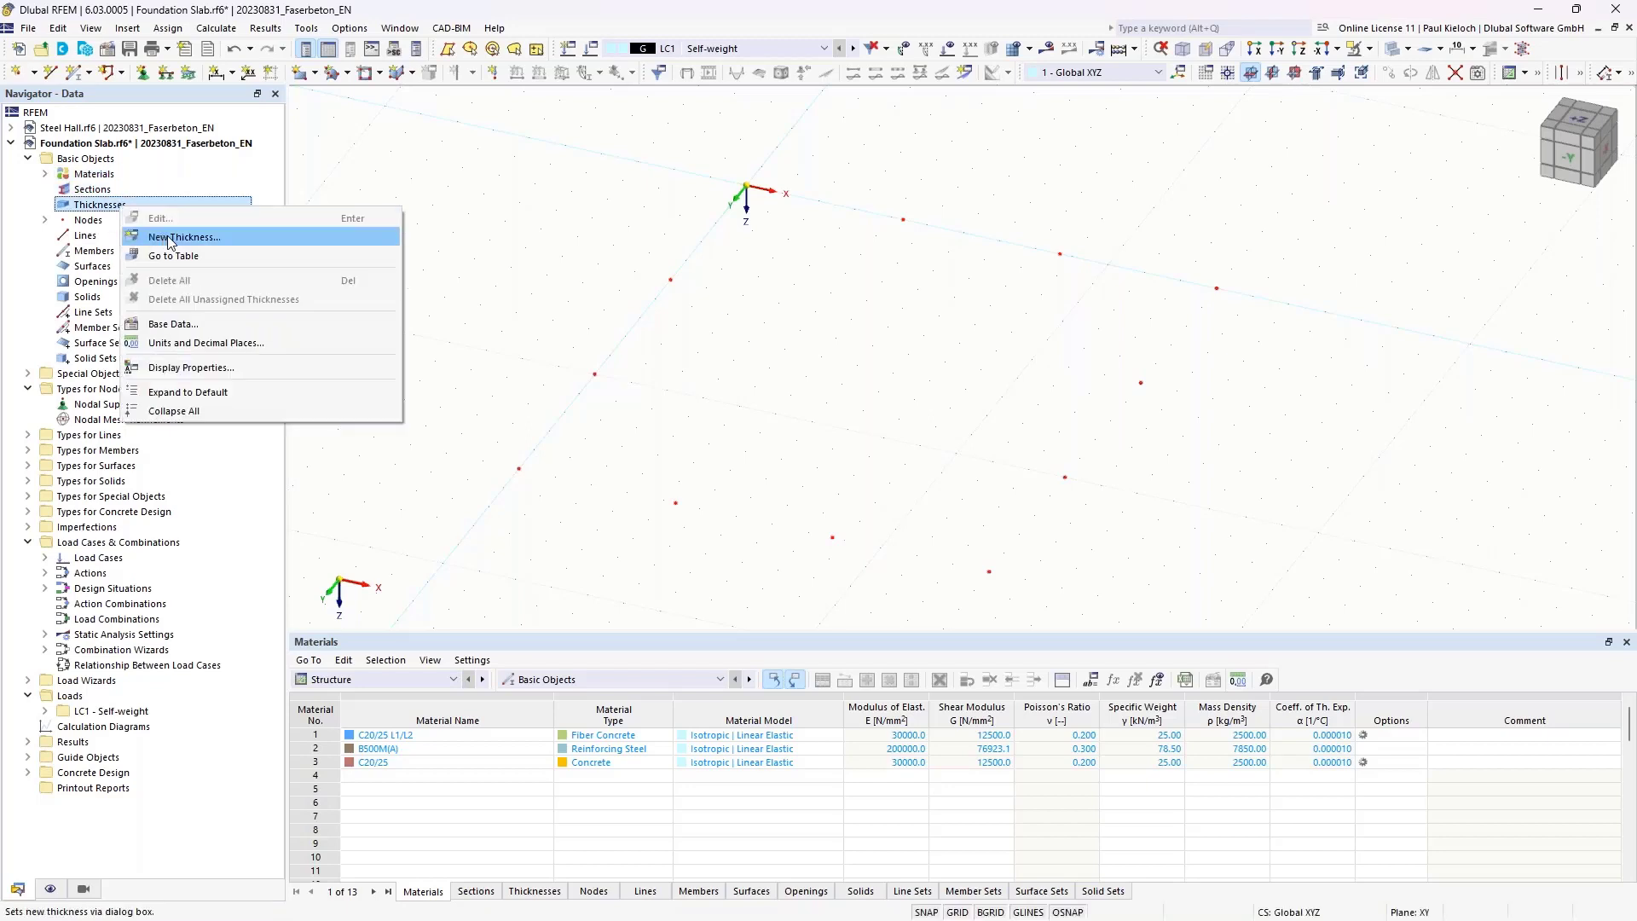
click(169, 239)
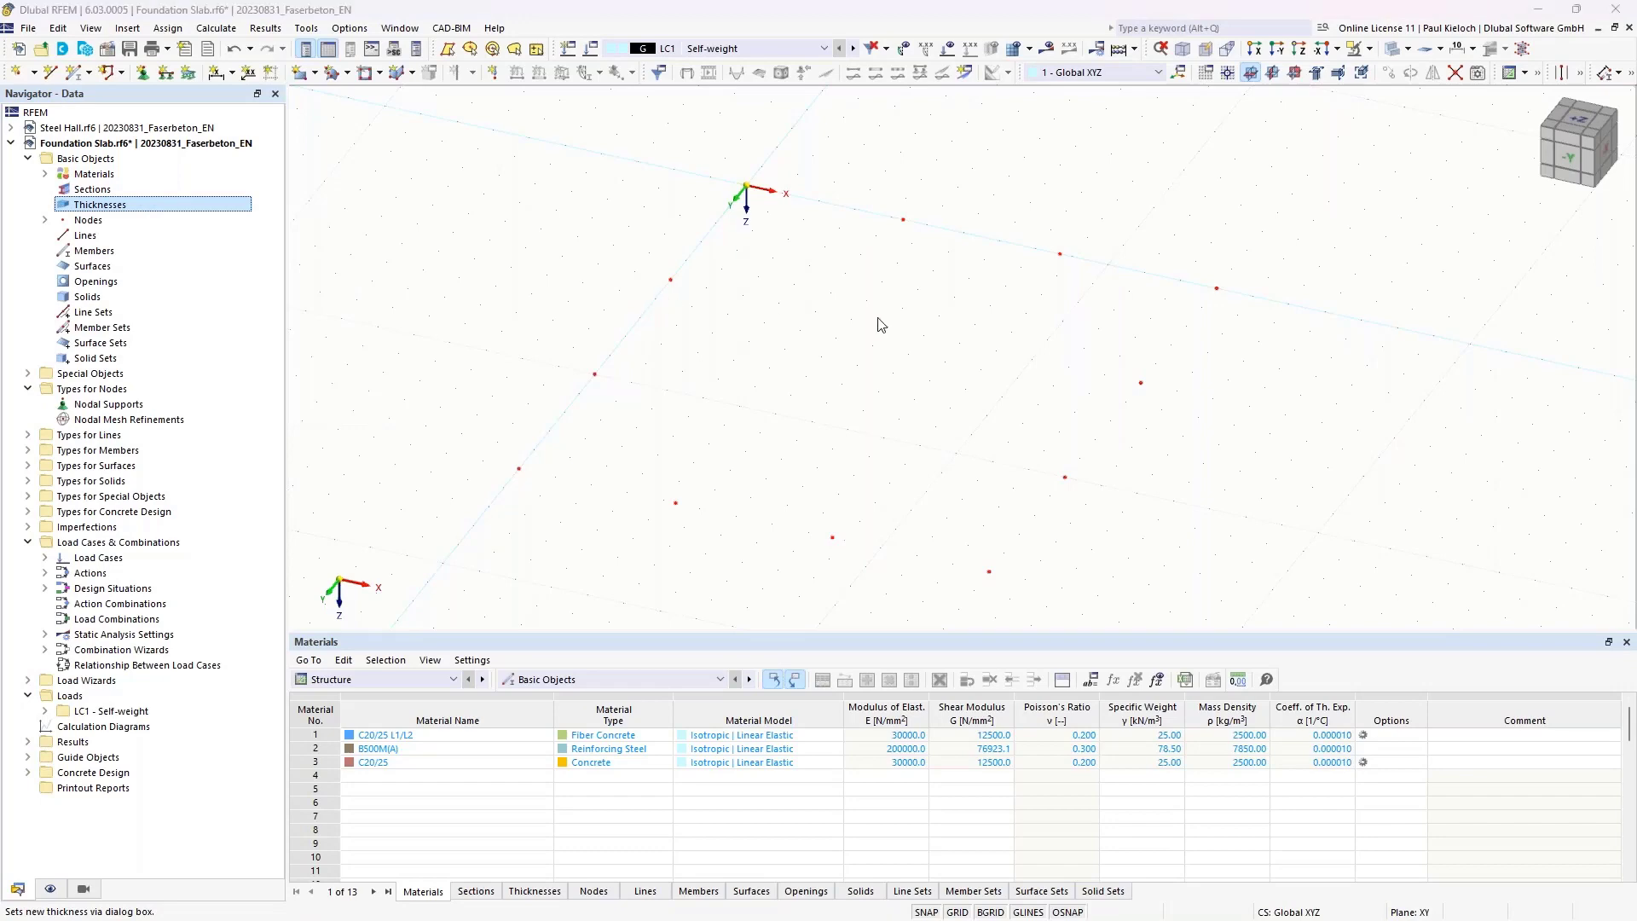
click(553, 338)
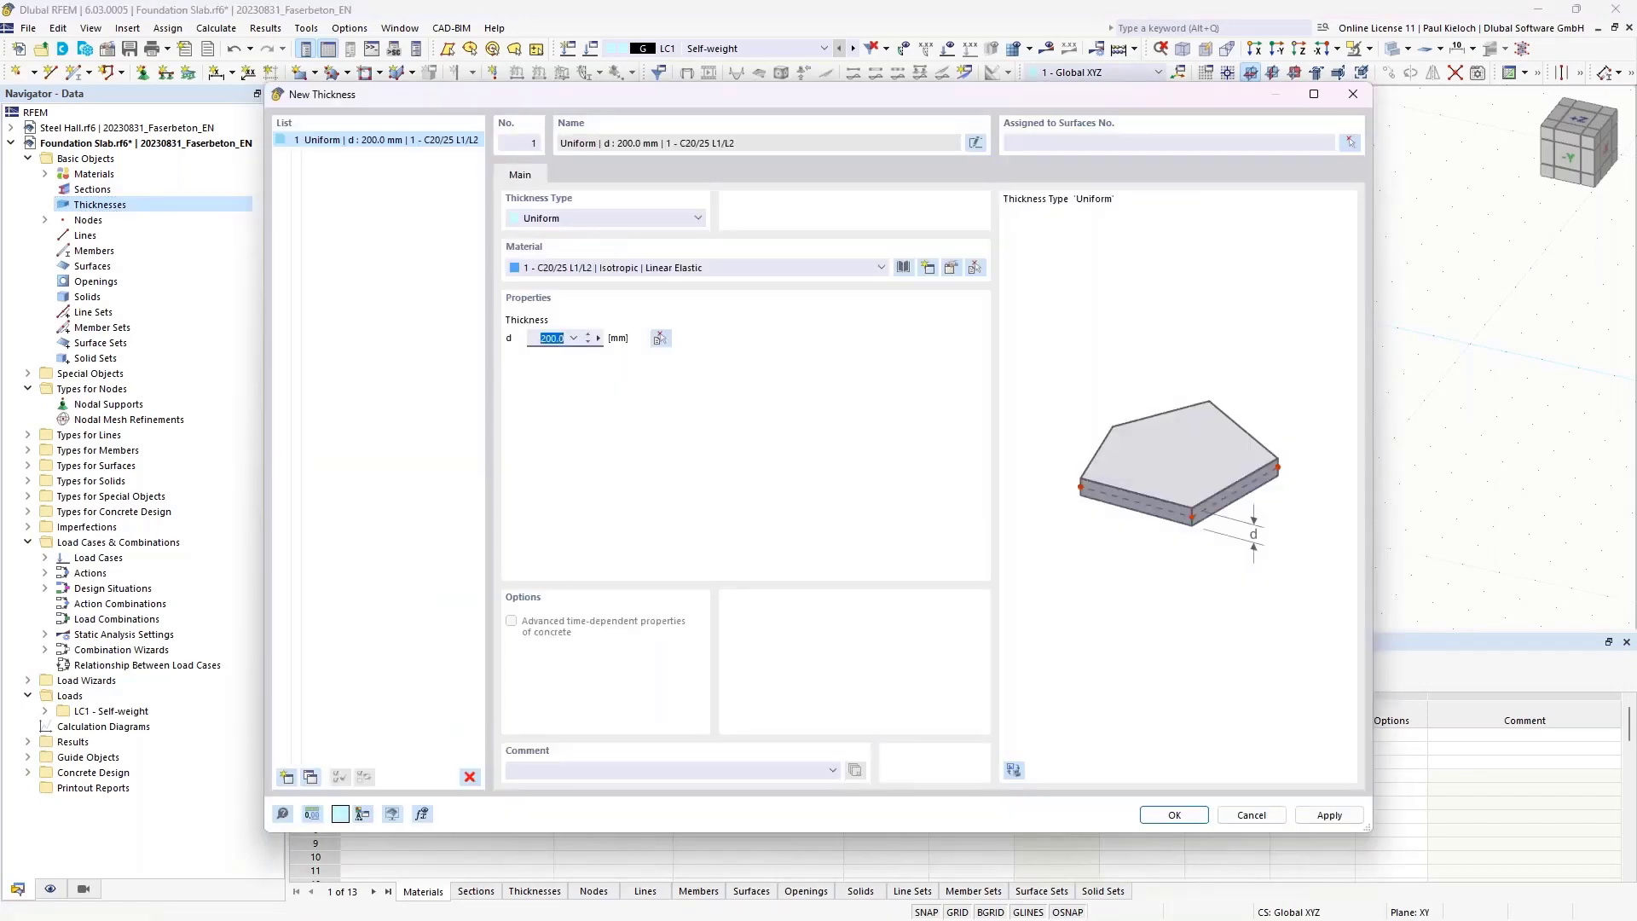
text(240)
click(1337, 817)
- Duplicate the 240 mm uniform thickness, assign plain concrete C20/25 to the copy, and save the thicknesses
click(310, 777)
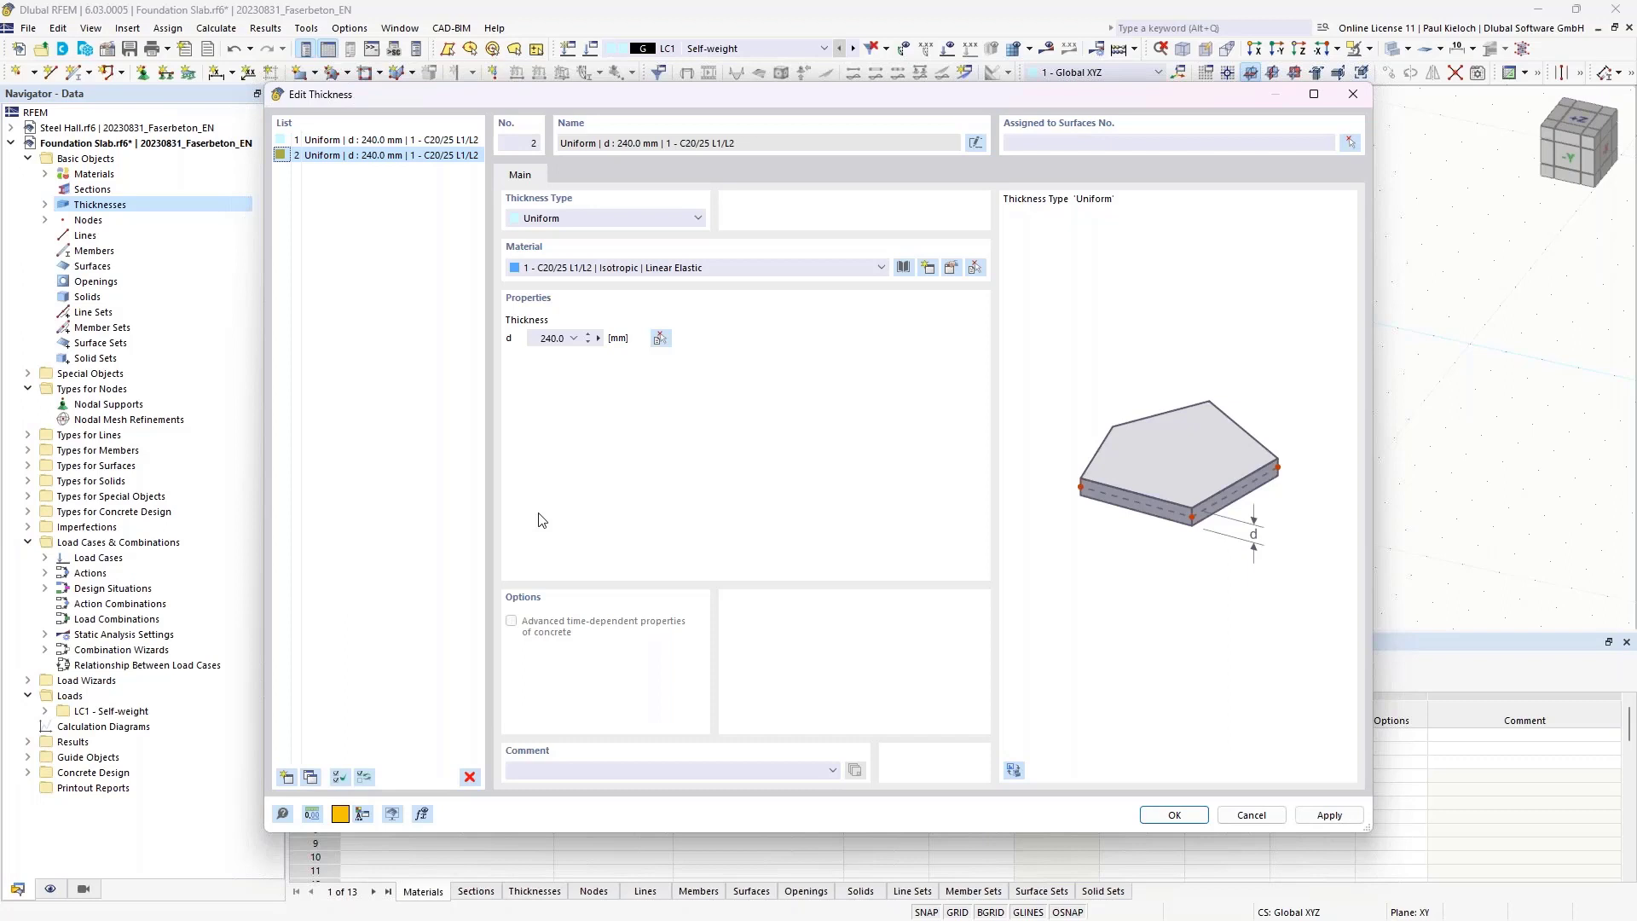
click(586, 271)
click(585, 311)
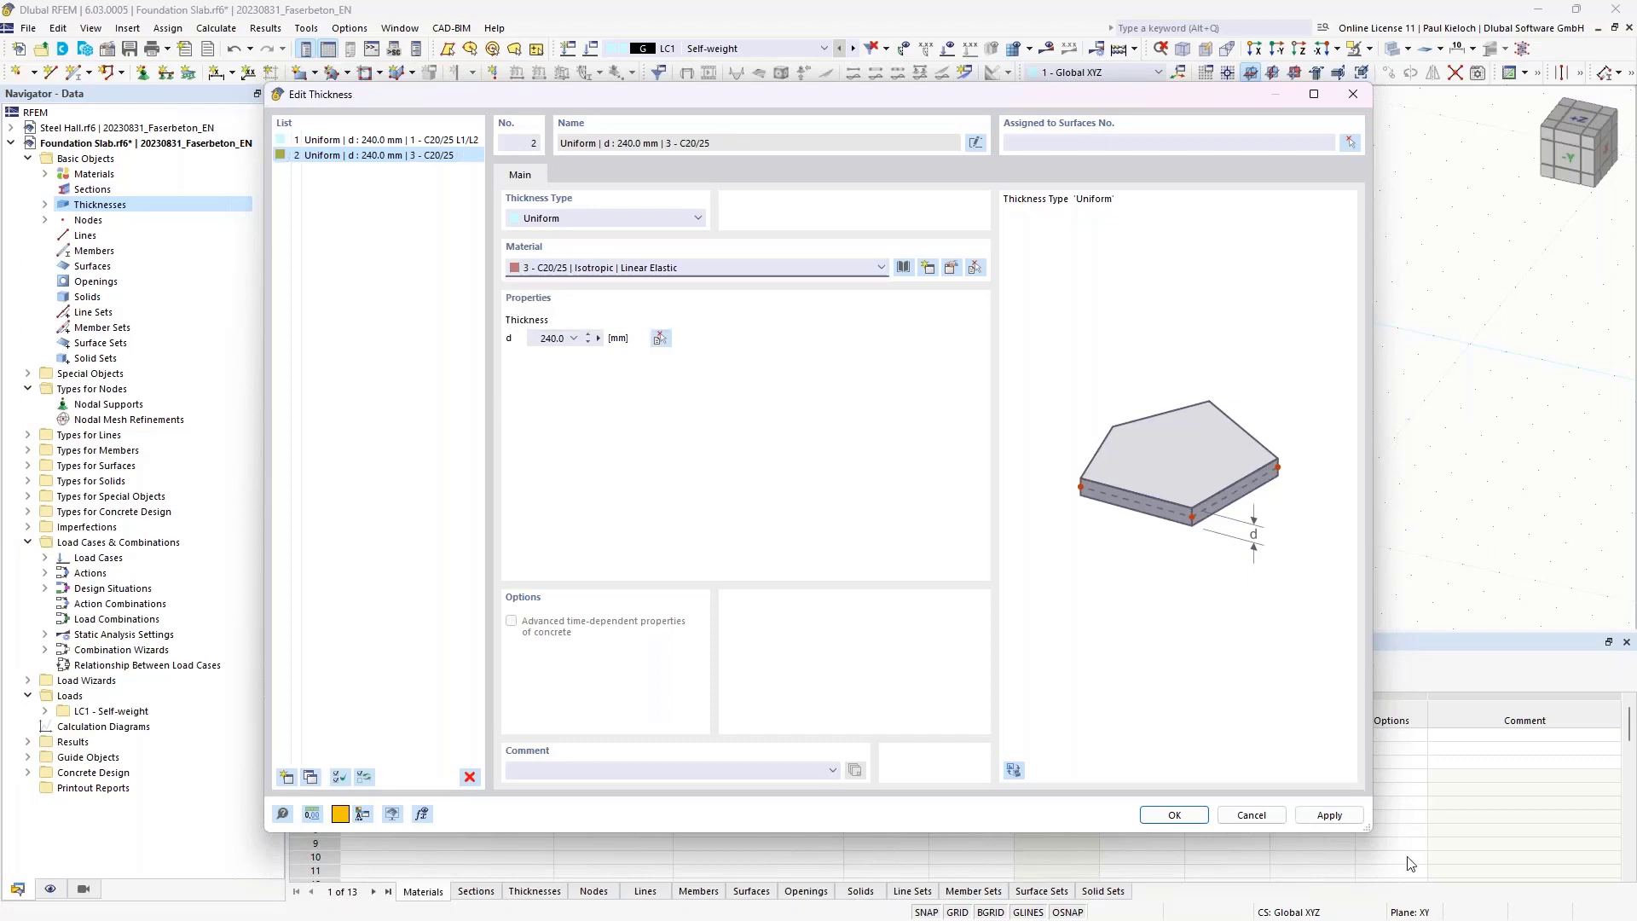
click(1174, 816)
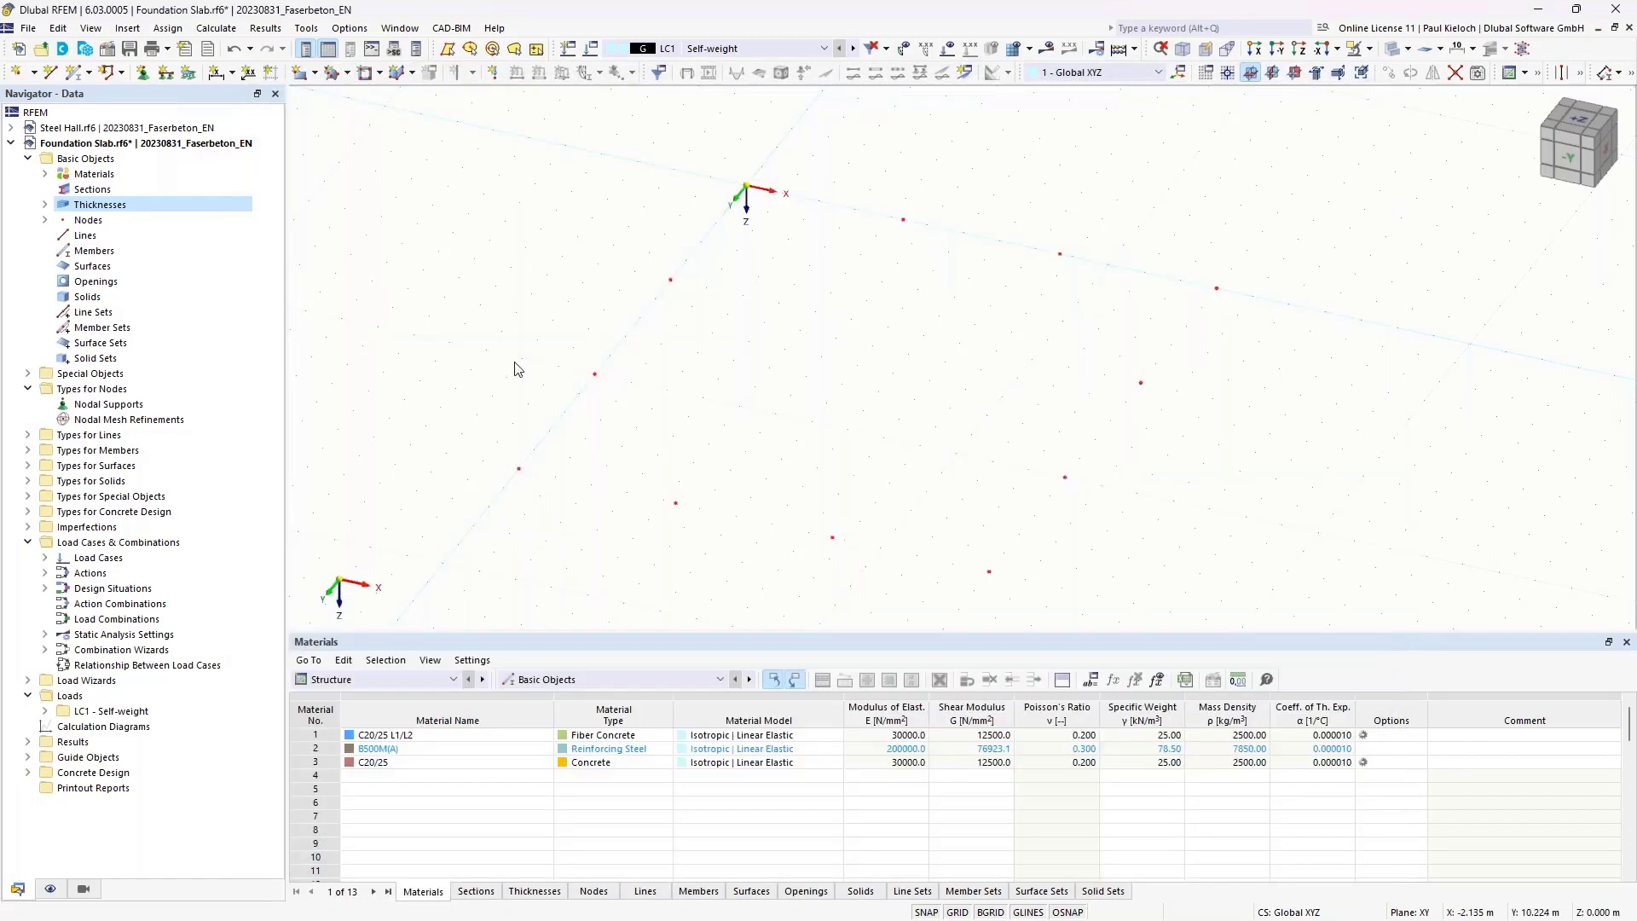
- Set the work plane's grid point spacing to 0.3 m in both directions, b and h
middle_drag(1114, 398, 1074, 367)
mouse_move(709, 161)
middle_drag(850, 378, 845, 372)
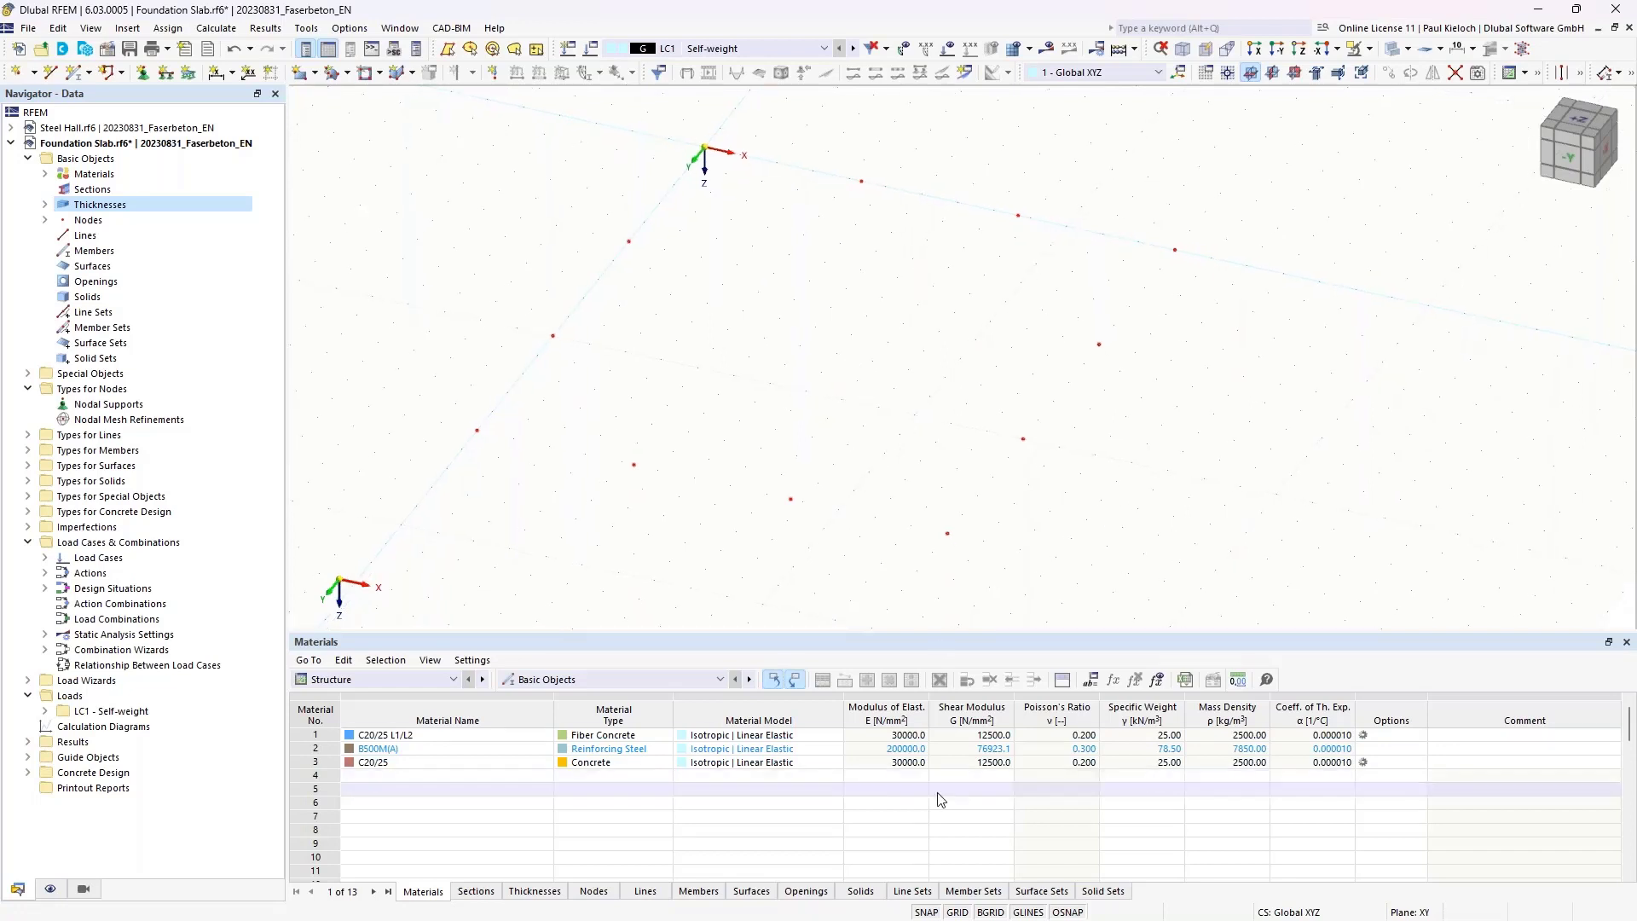
right_click(956, 911)
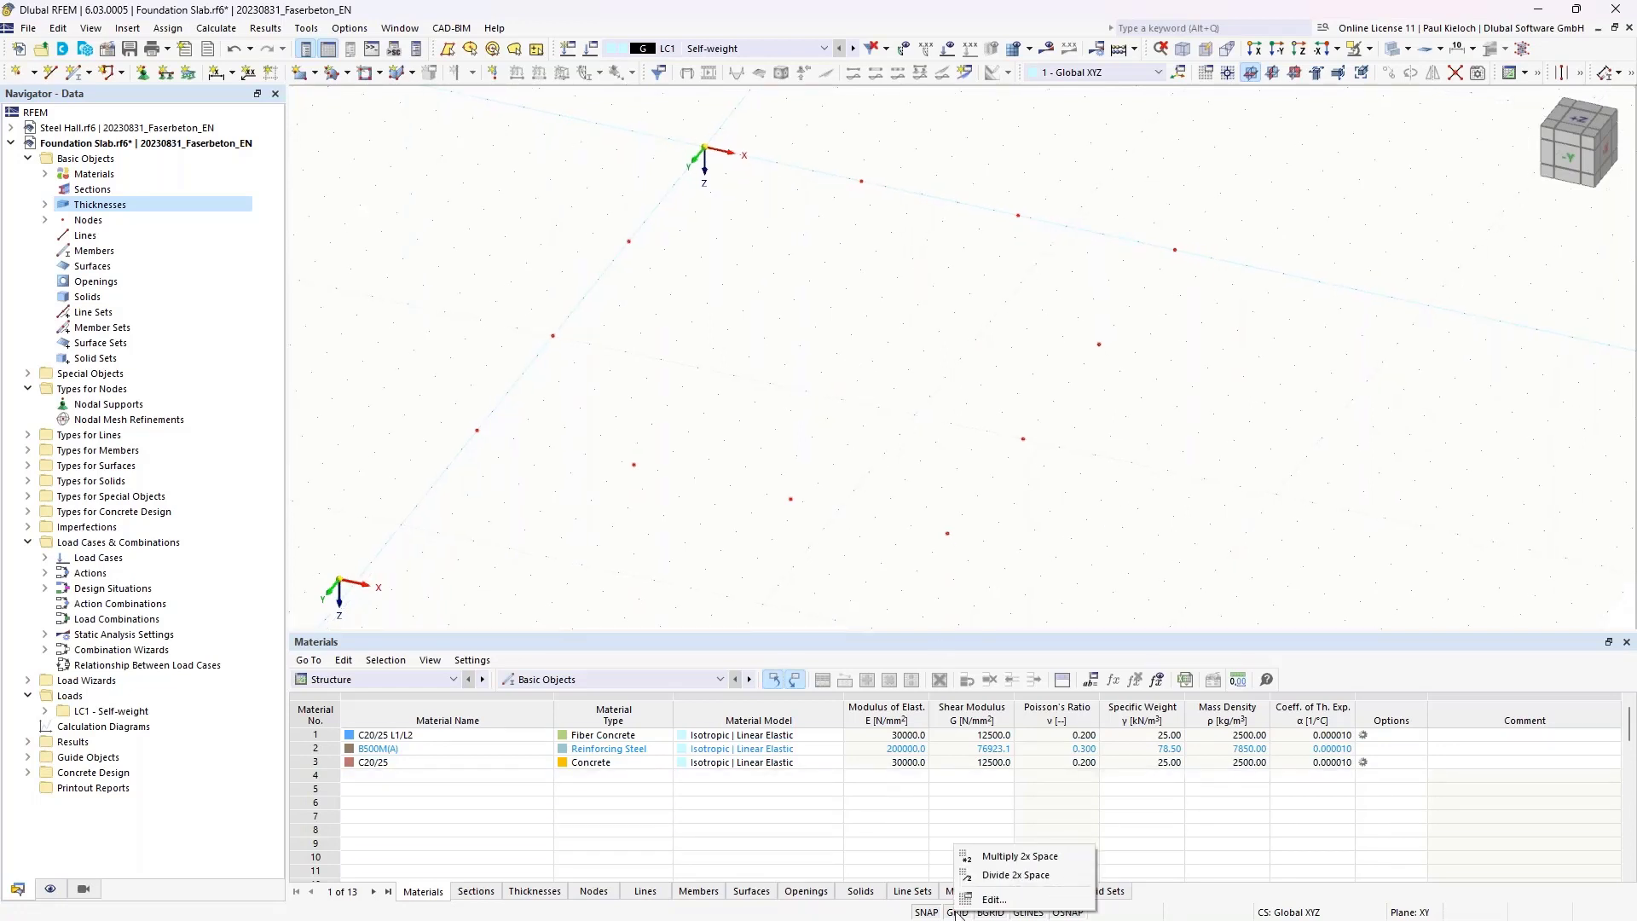
click(991, 901)
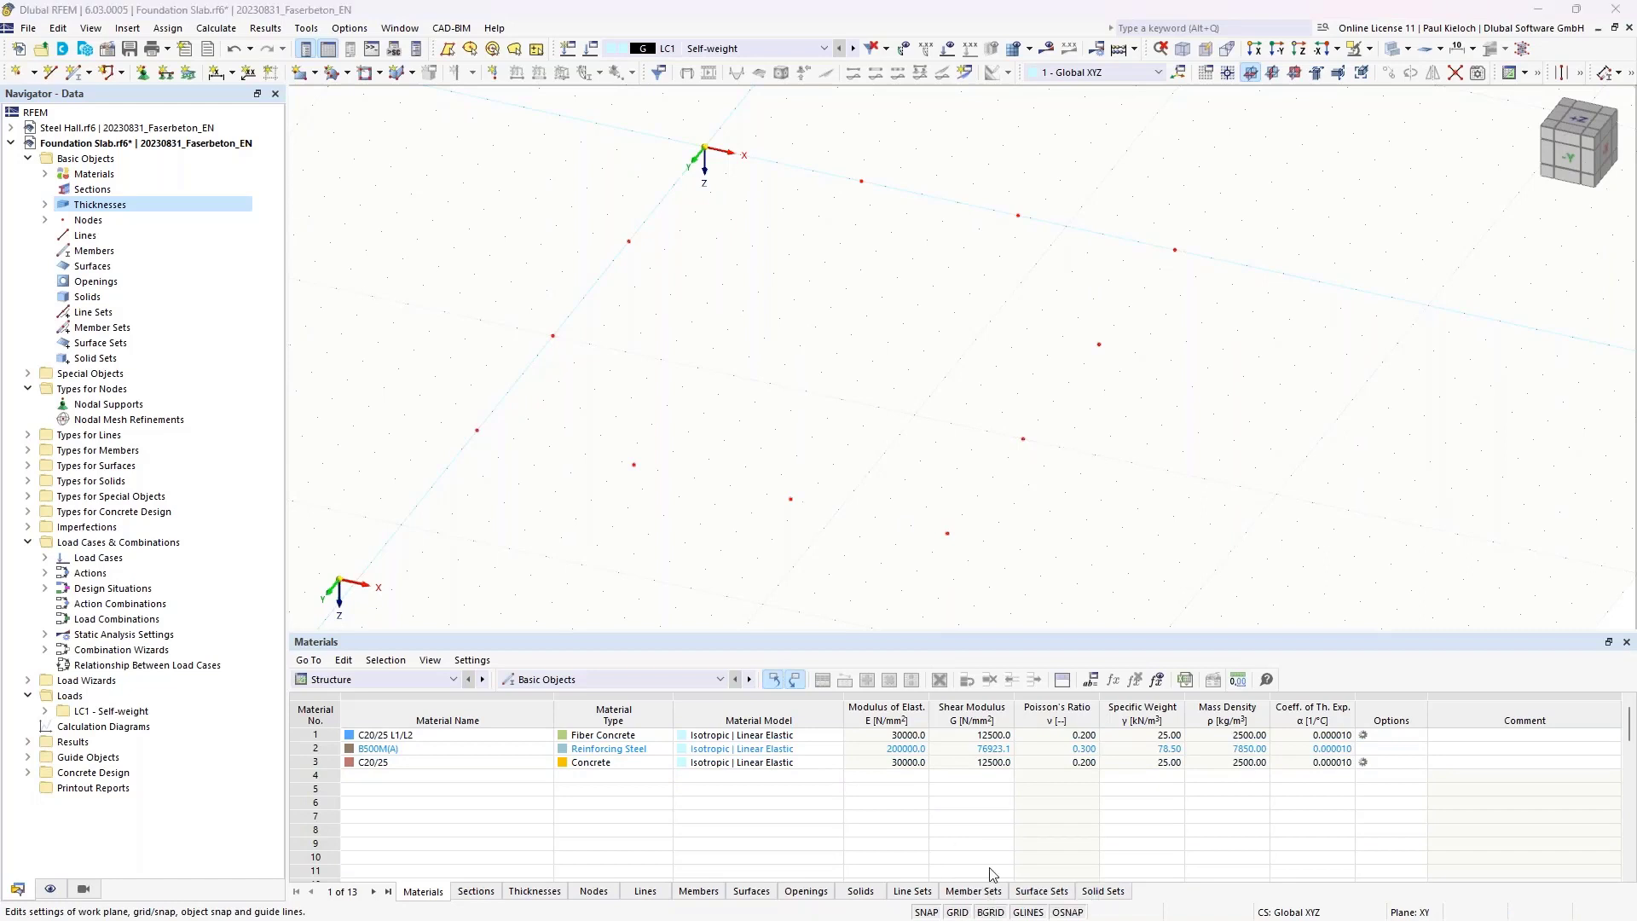
click(583, 566)
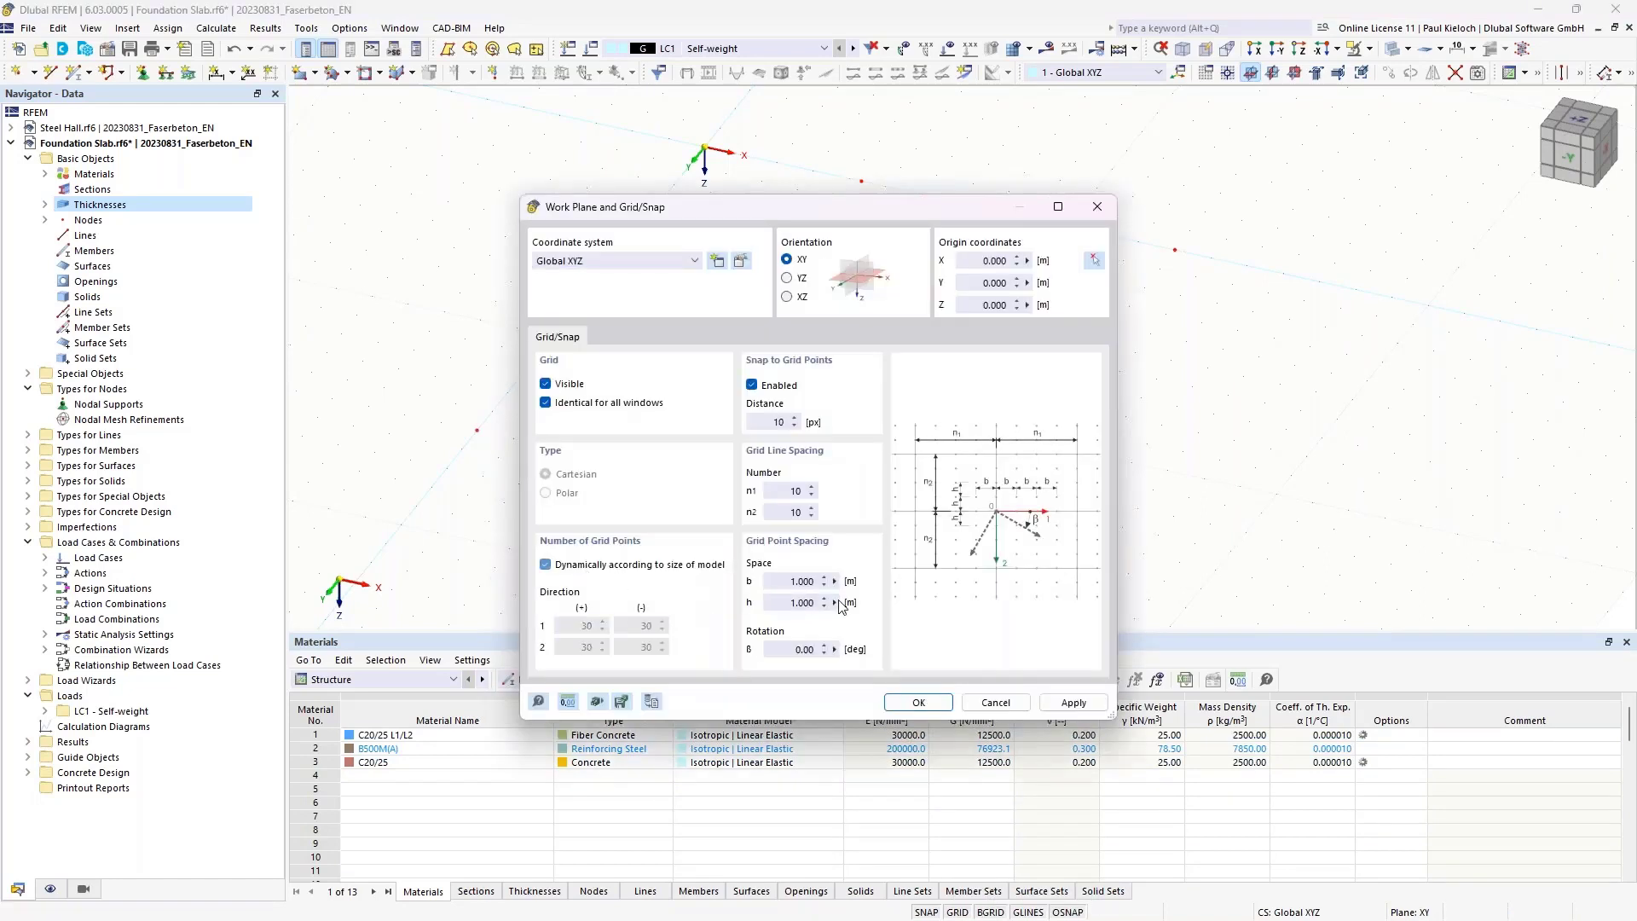
click(800, 581)
text(0.3)
key(Tab)
text(0.3)
key(Tab)
click(919, 705)
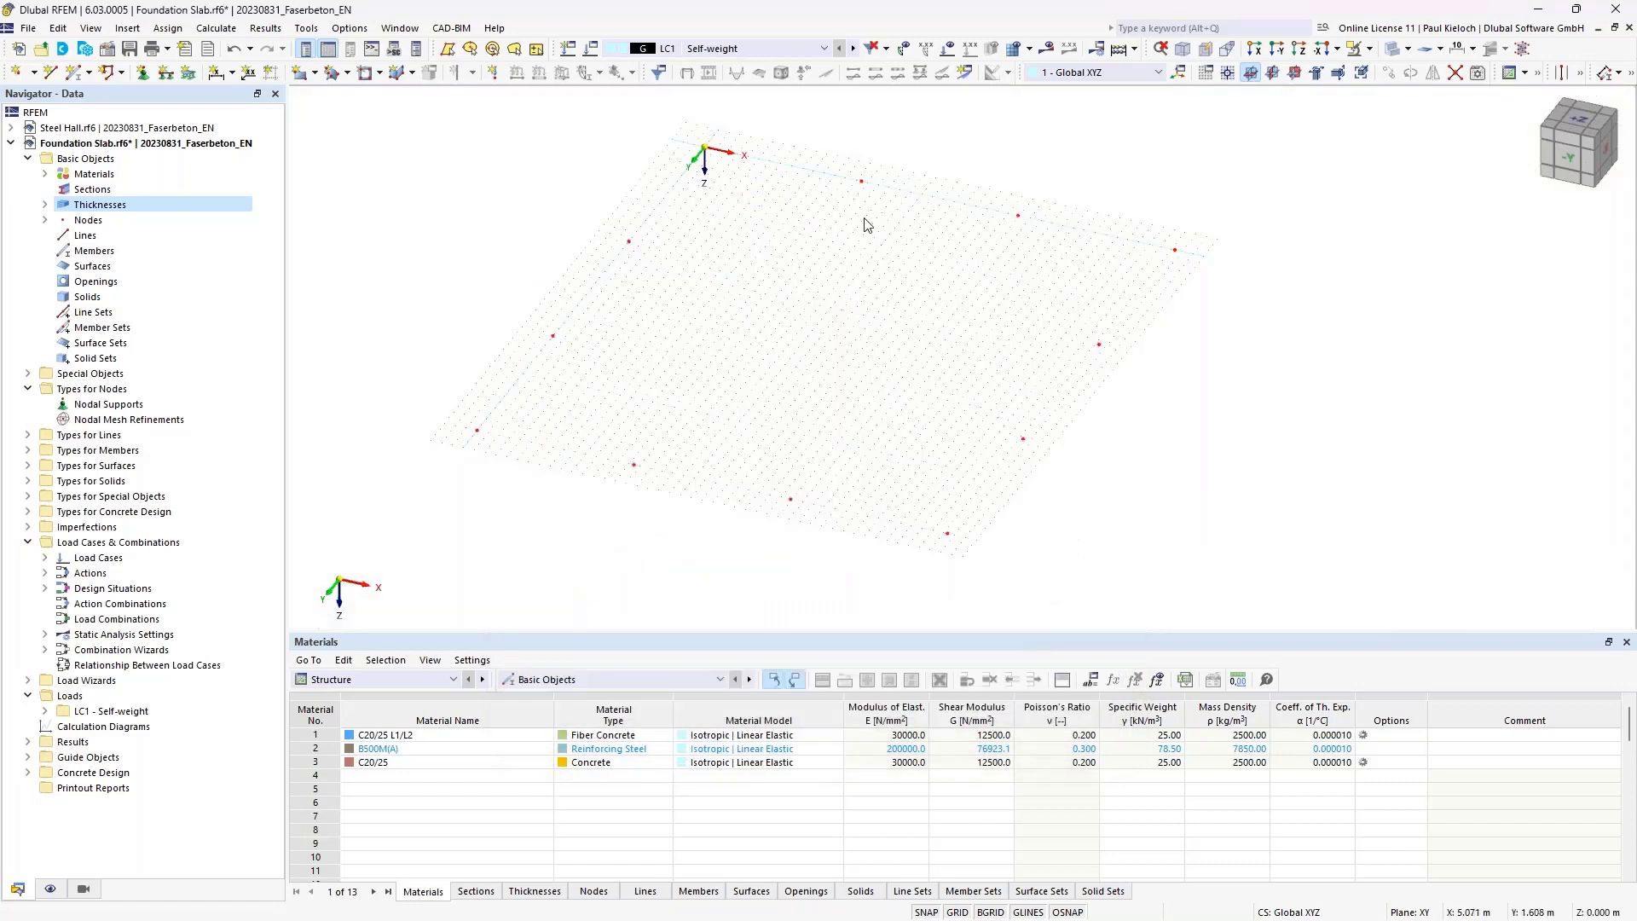
- Start a rectangular surface with the 240 mm C20/25 L1/L2 thickness and place its first corner at X -0.3 m, Y -0.3 m
click(297, 76)
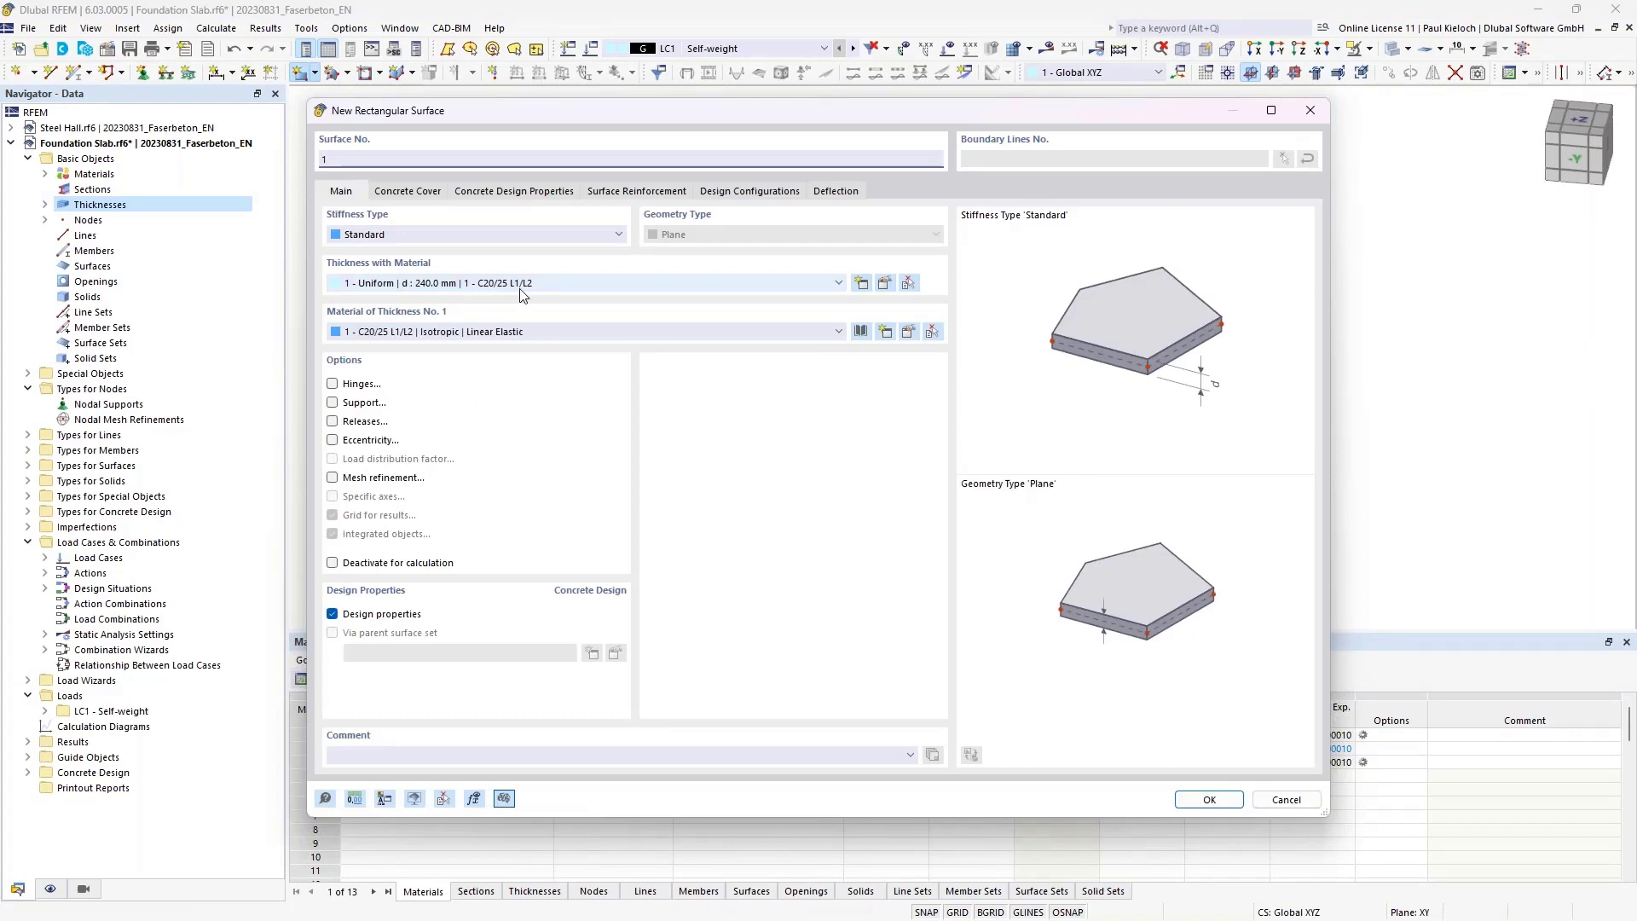
click(1209, 799)
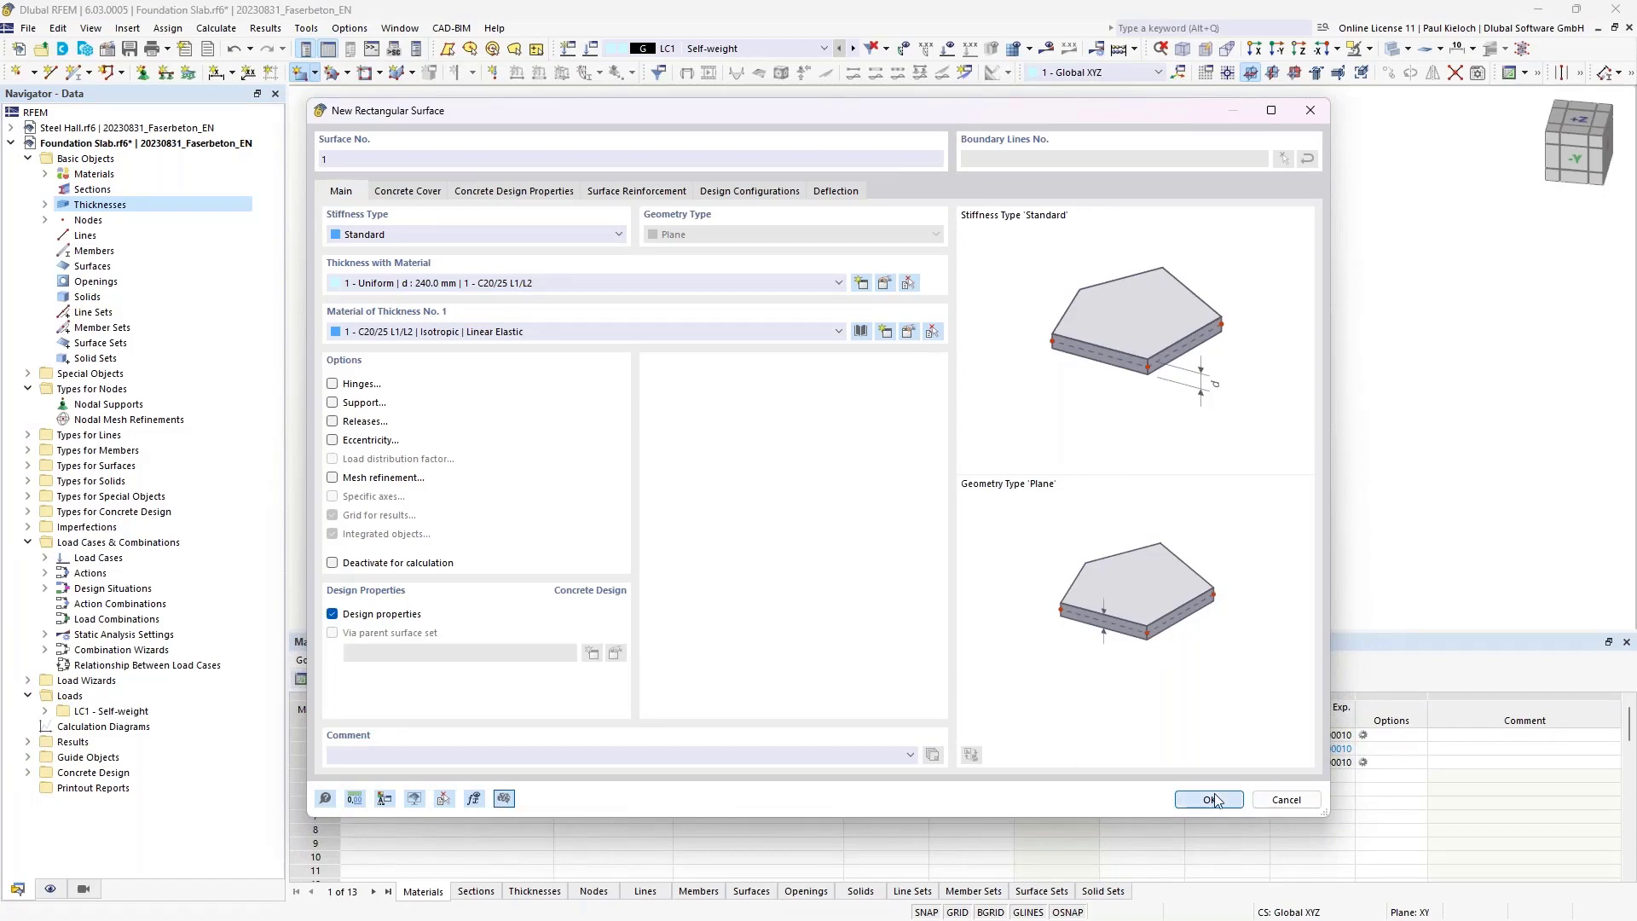
scroll(614, 141, up, 2)
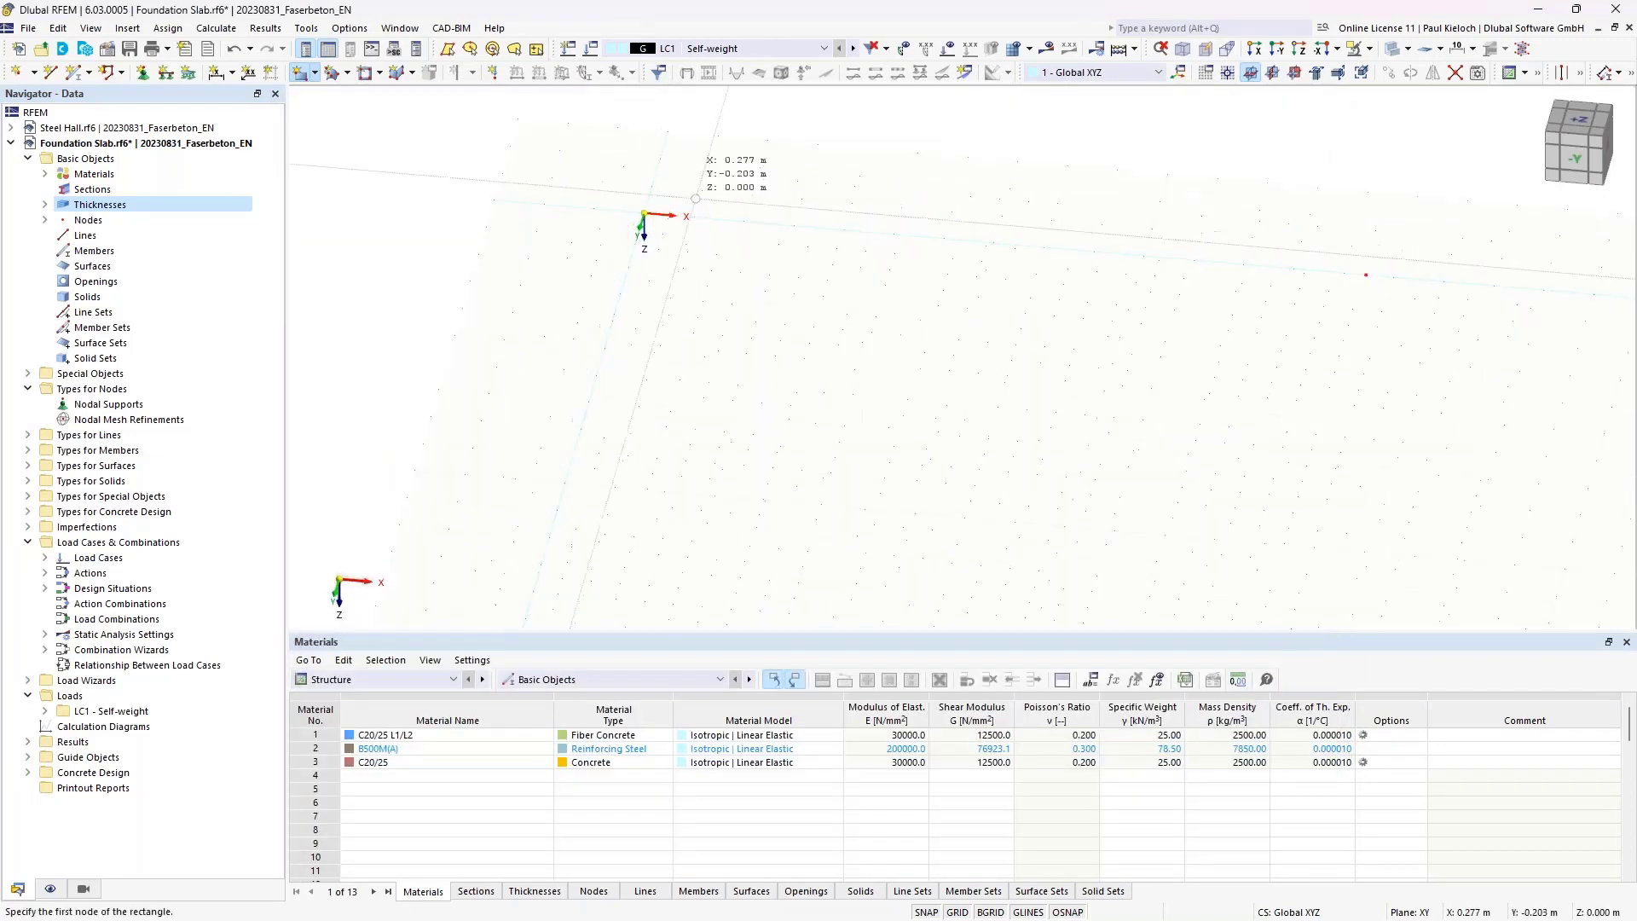
click(578, 185)
- Move the work plane origin to the corner node at X 13 m, Y 15 m while drawing the rectangle
scroll(575, 183, down, 10)
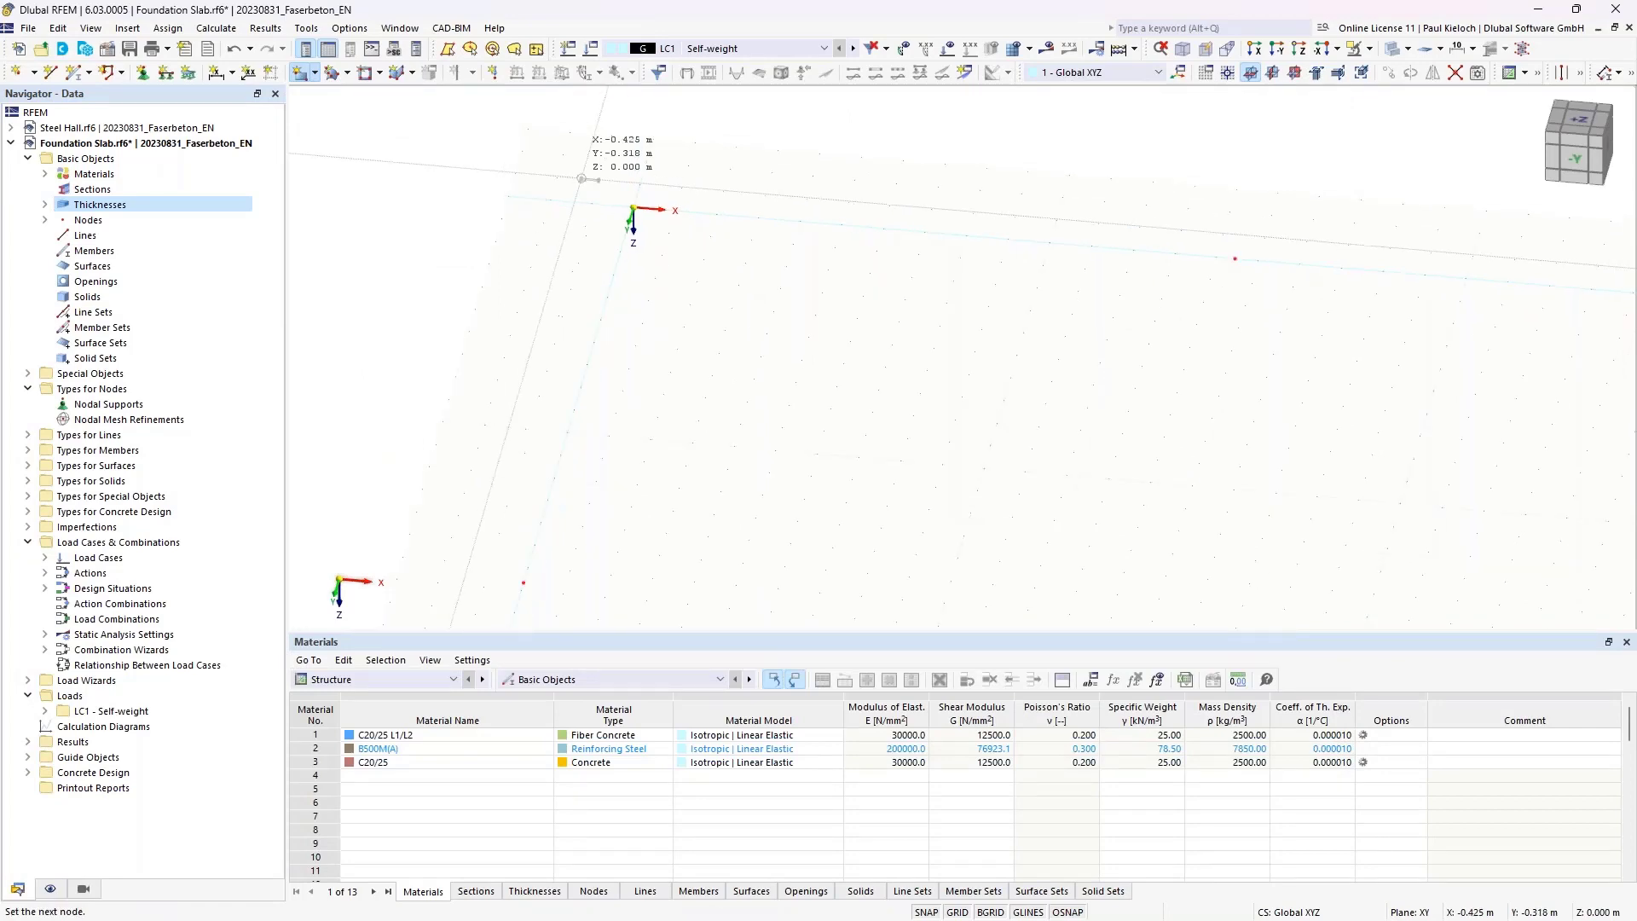
middle_drag(969, 416, 807, 405)
scroll(862, 526, up, 5)
scroll(858, 514, up, 4)
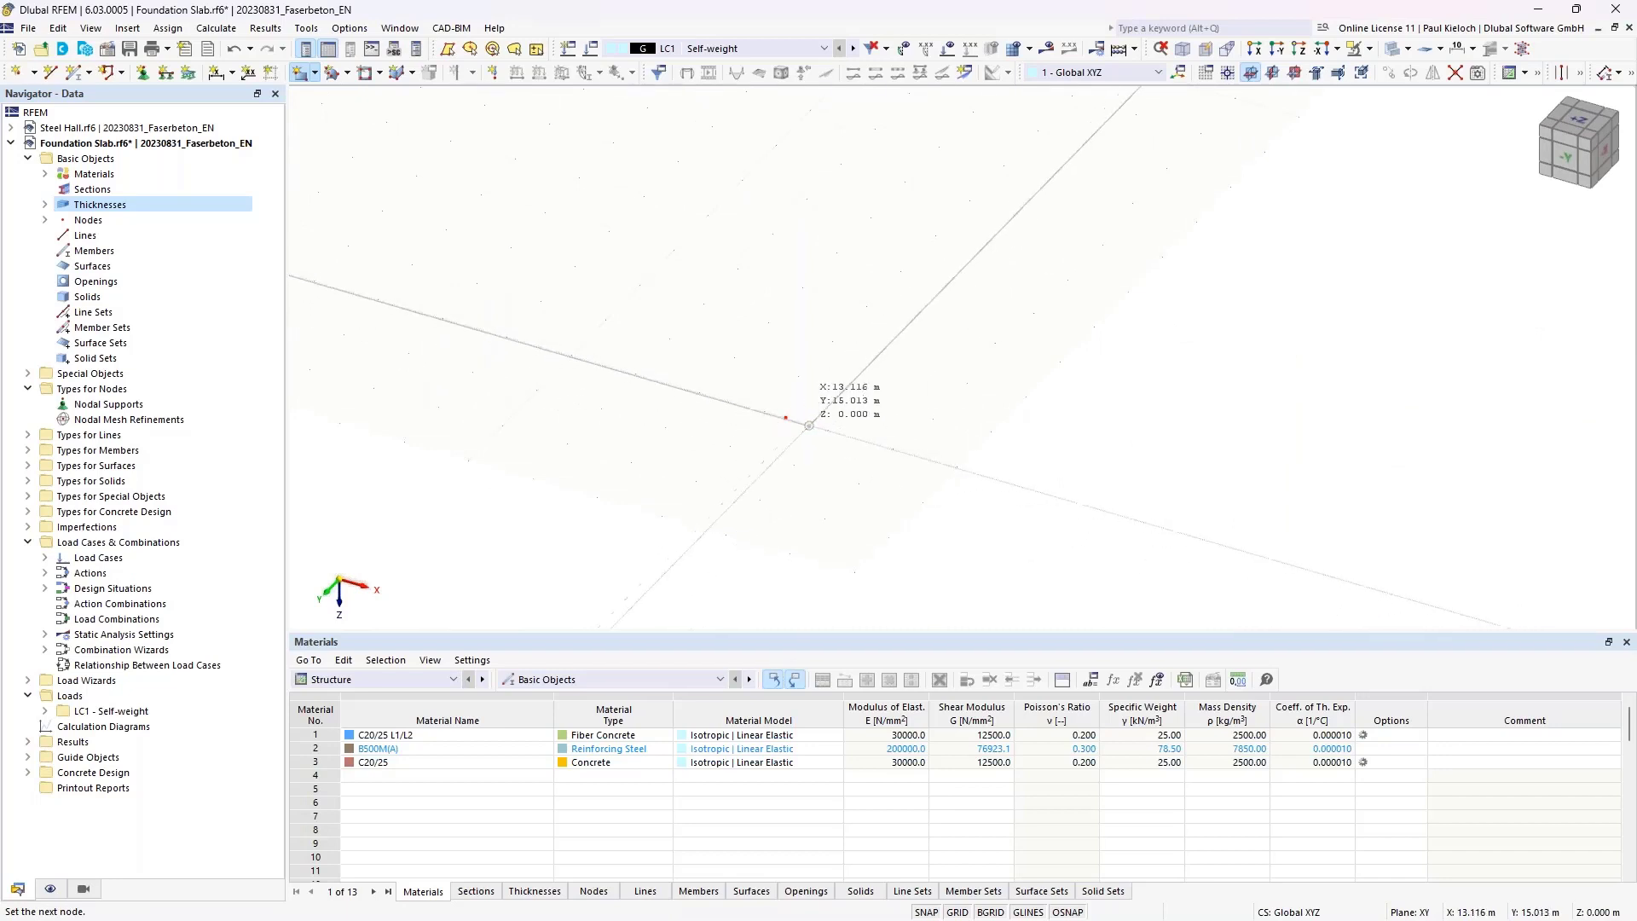
click(1228, 72)
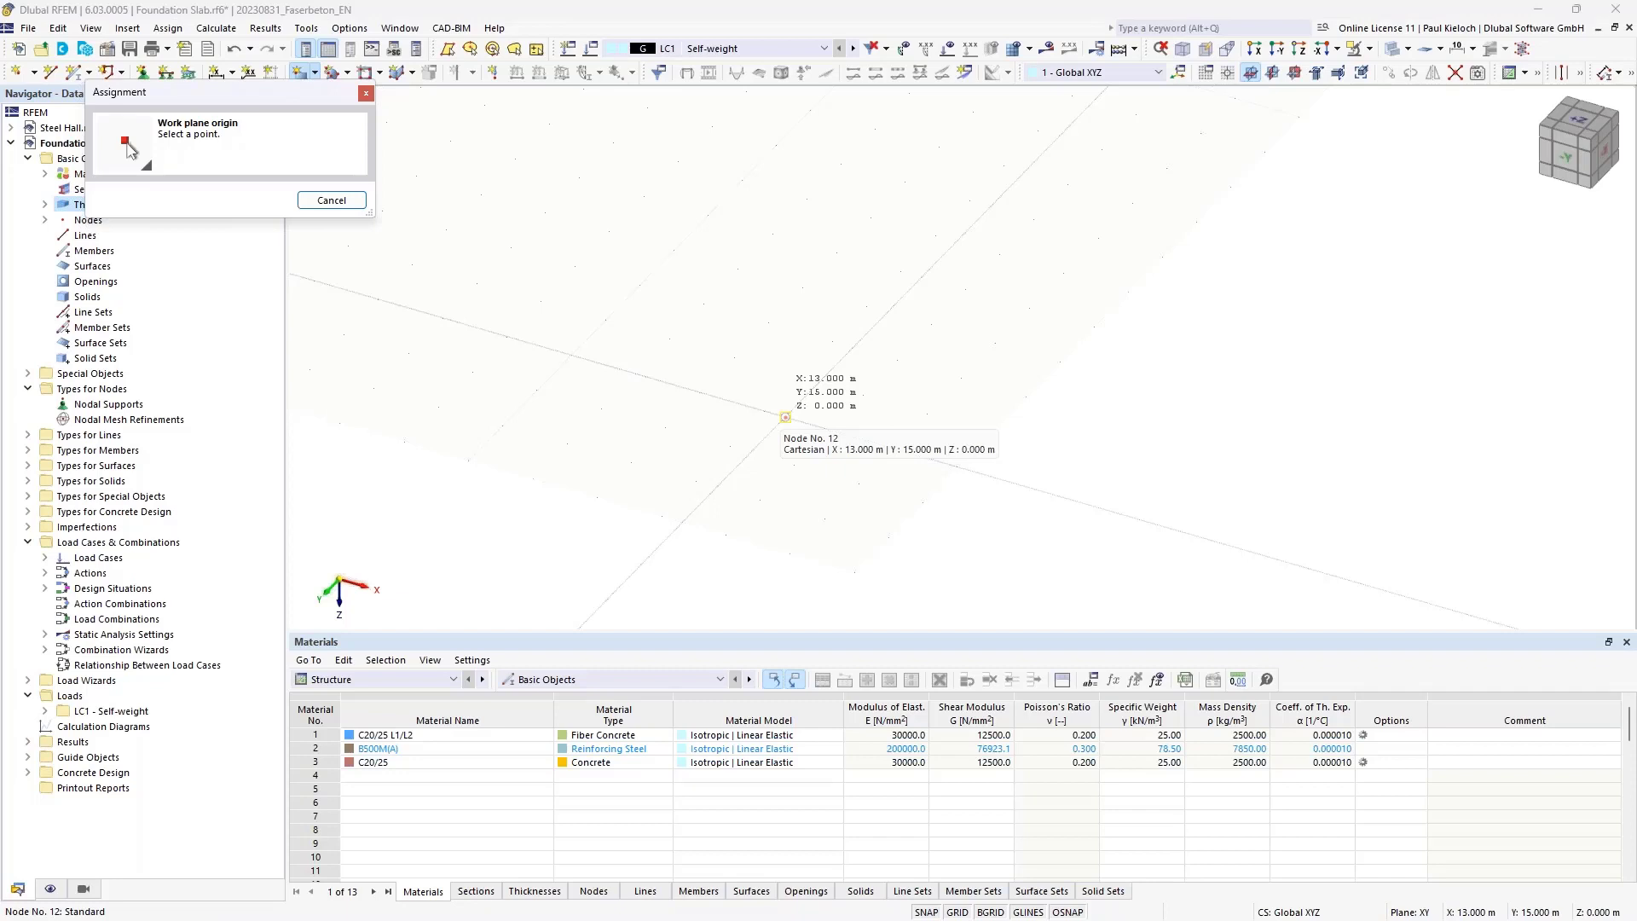
click(785, 417)
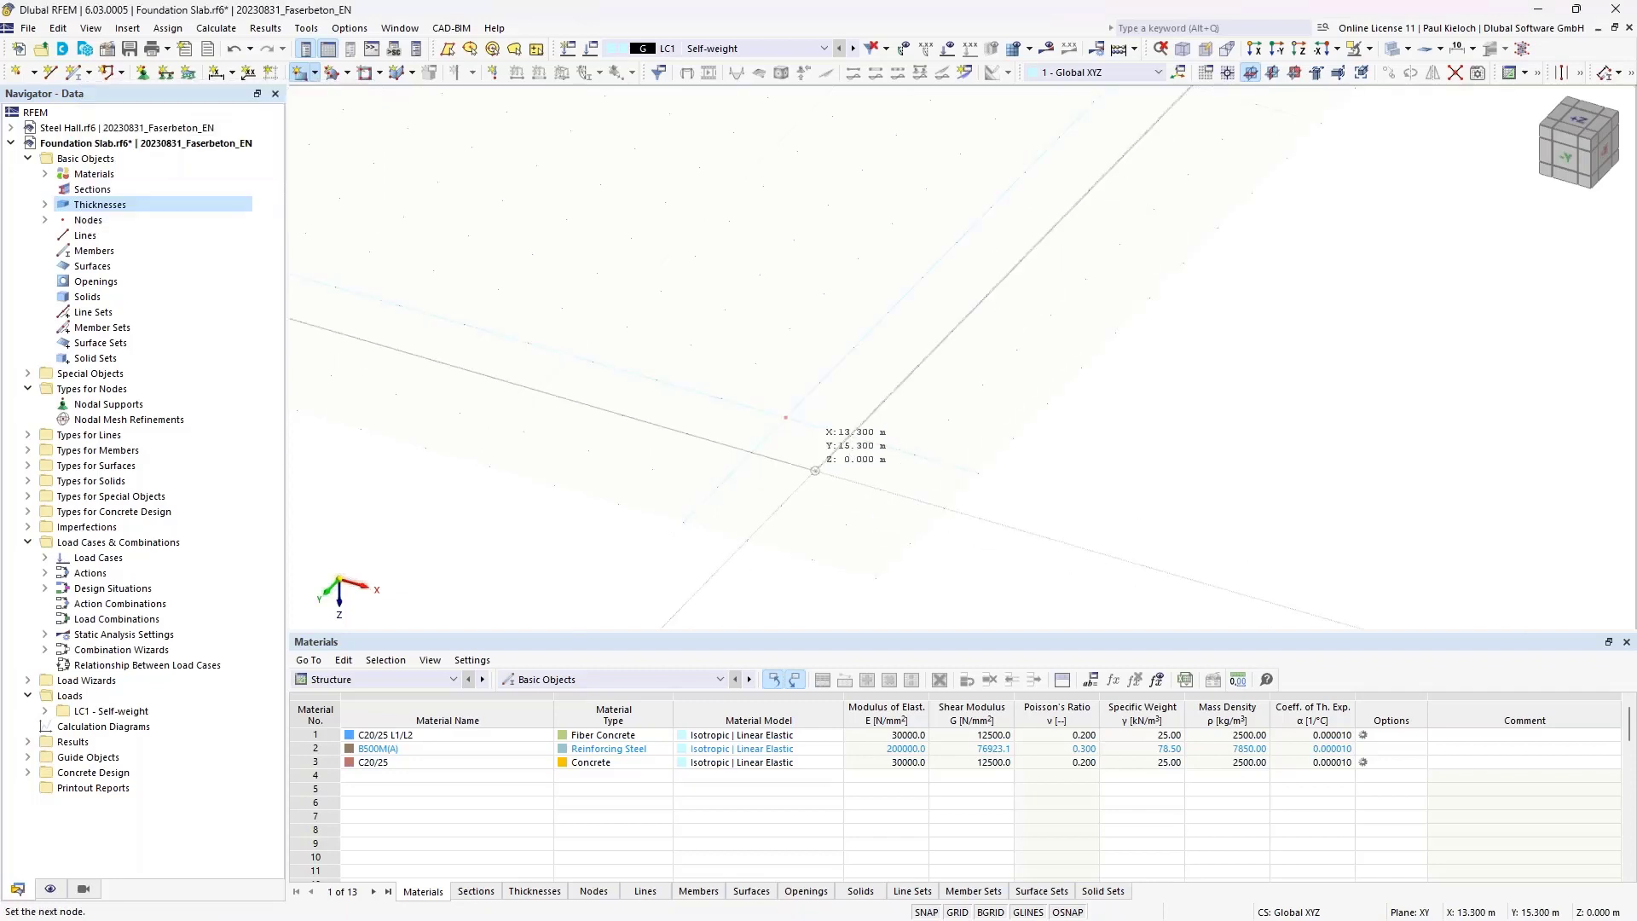
- Complete the slab rectangle with its opposite corner at X 13.3 m, Y 15.3 m and end the surface command
click(815, 471)
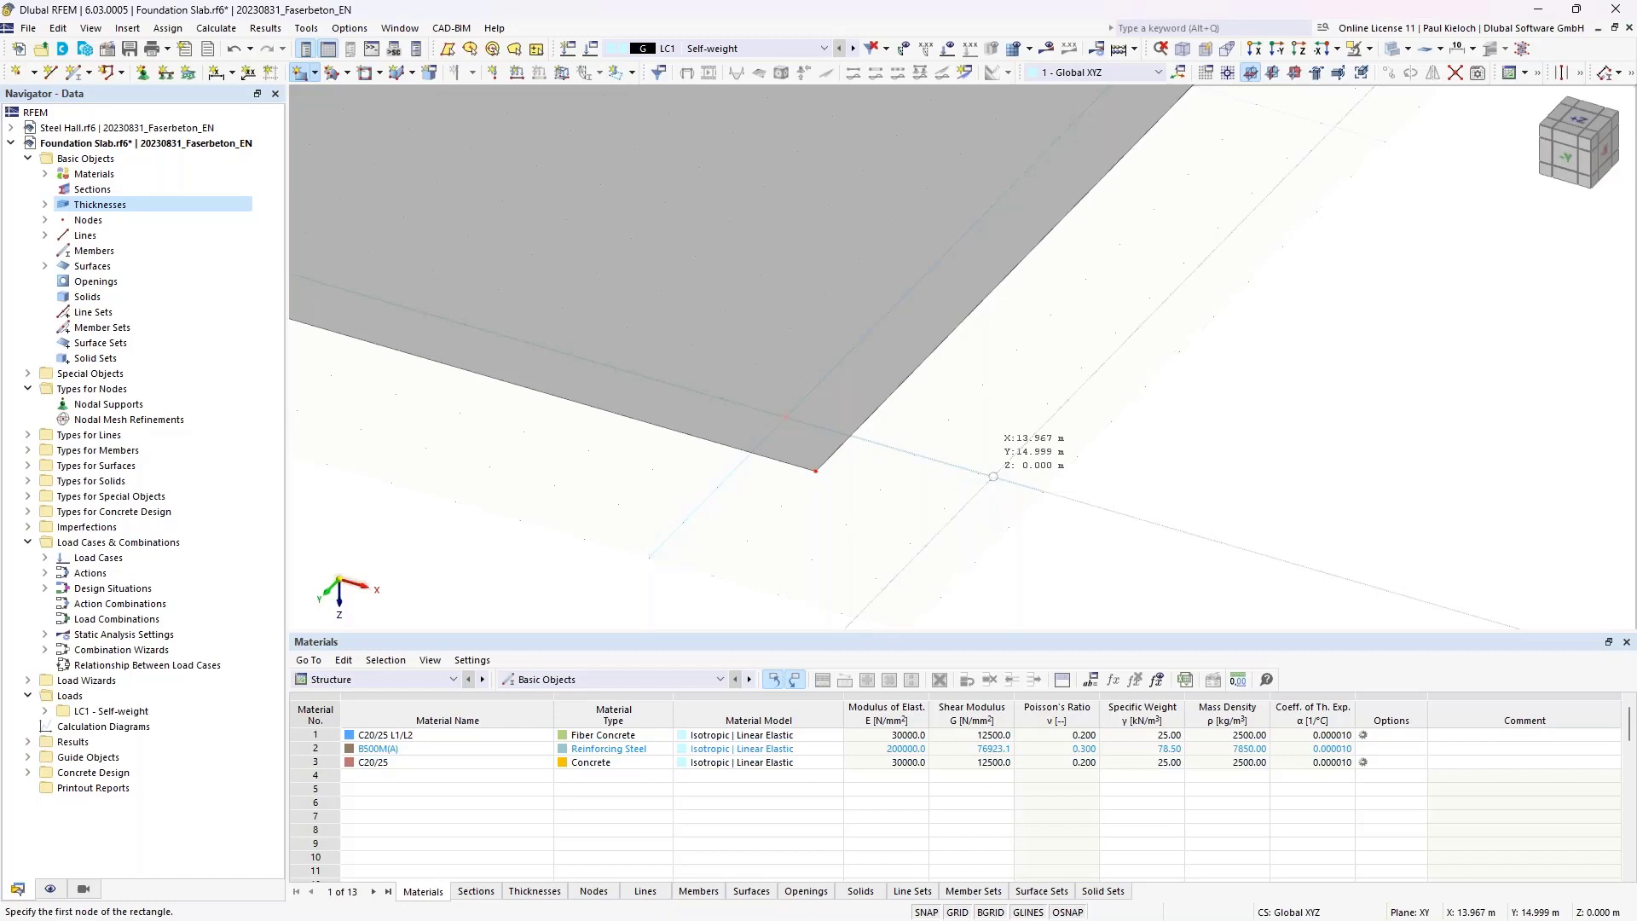
key(Escape)
scroll(994, 477, down, 10)
scroll(929, 332, up, 1)
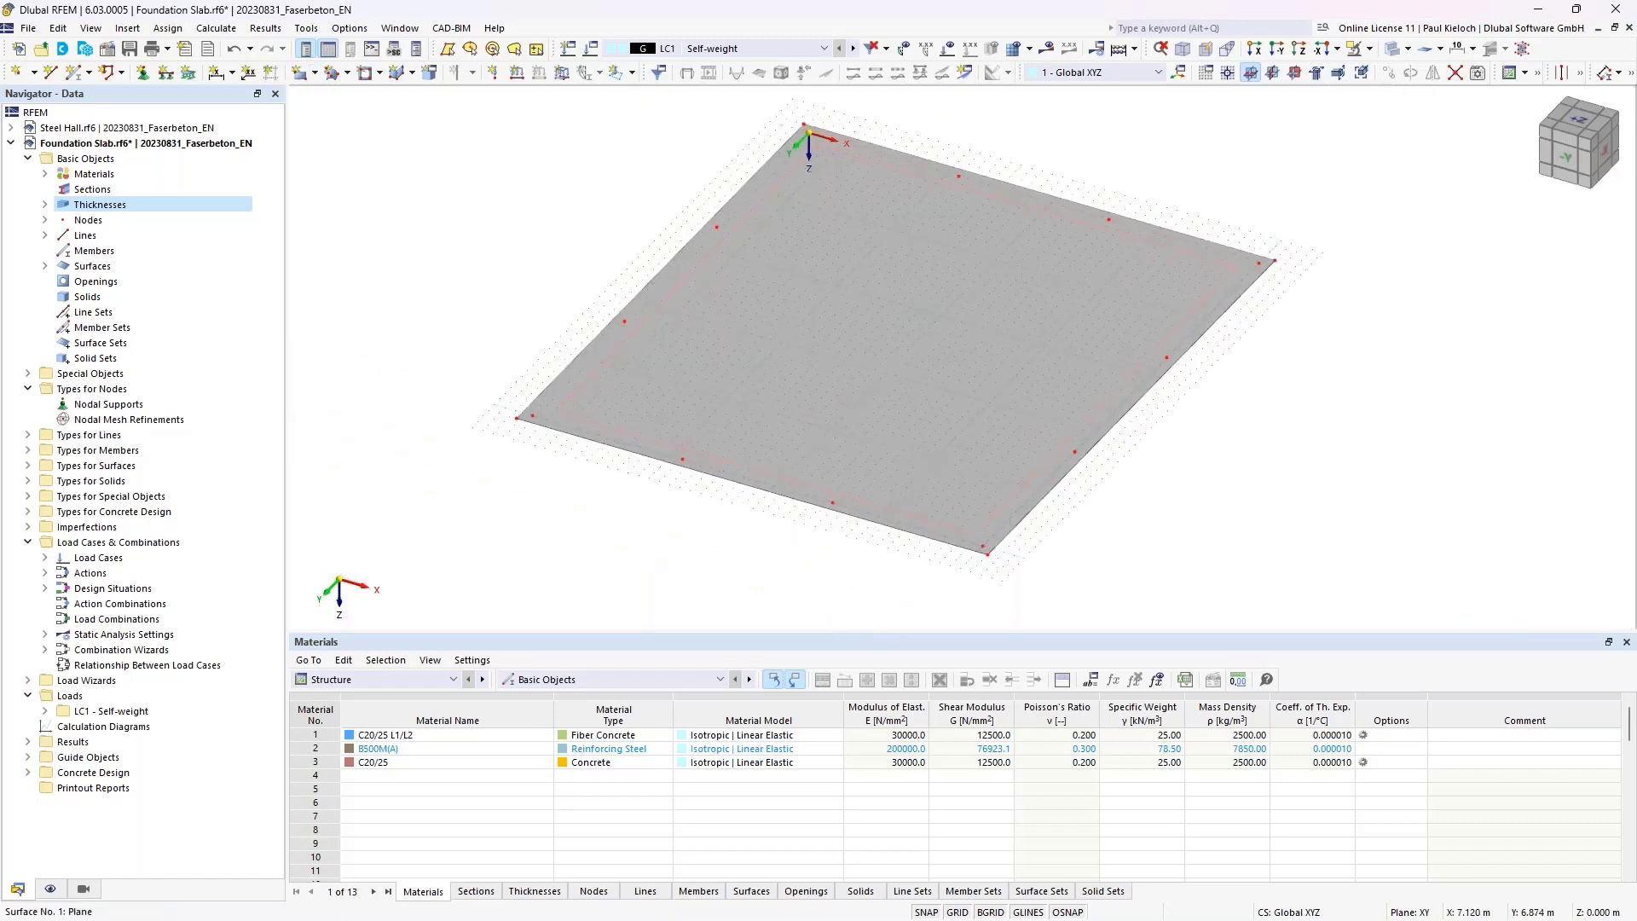
ctrl+middle_drag(917, 337, 1282, 449)
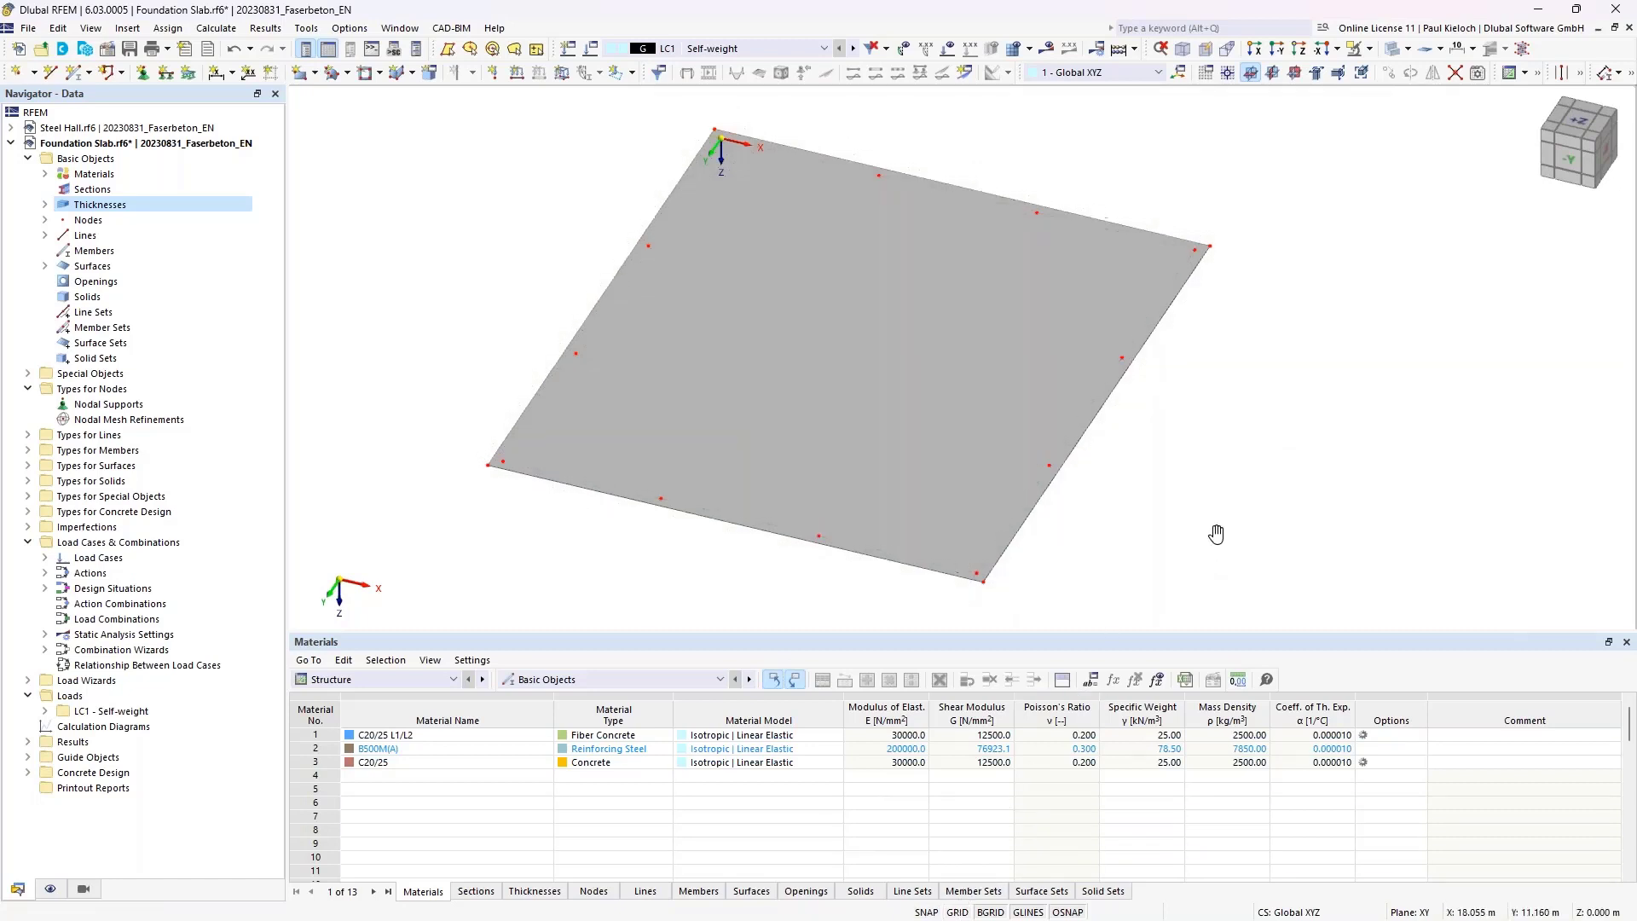
ctrl+middle_drag(1214, 534, 1228, 504)
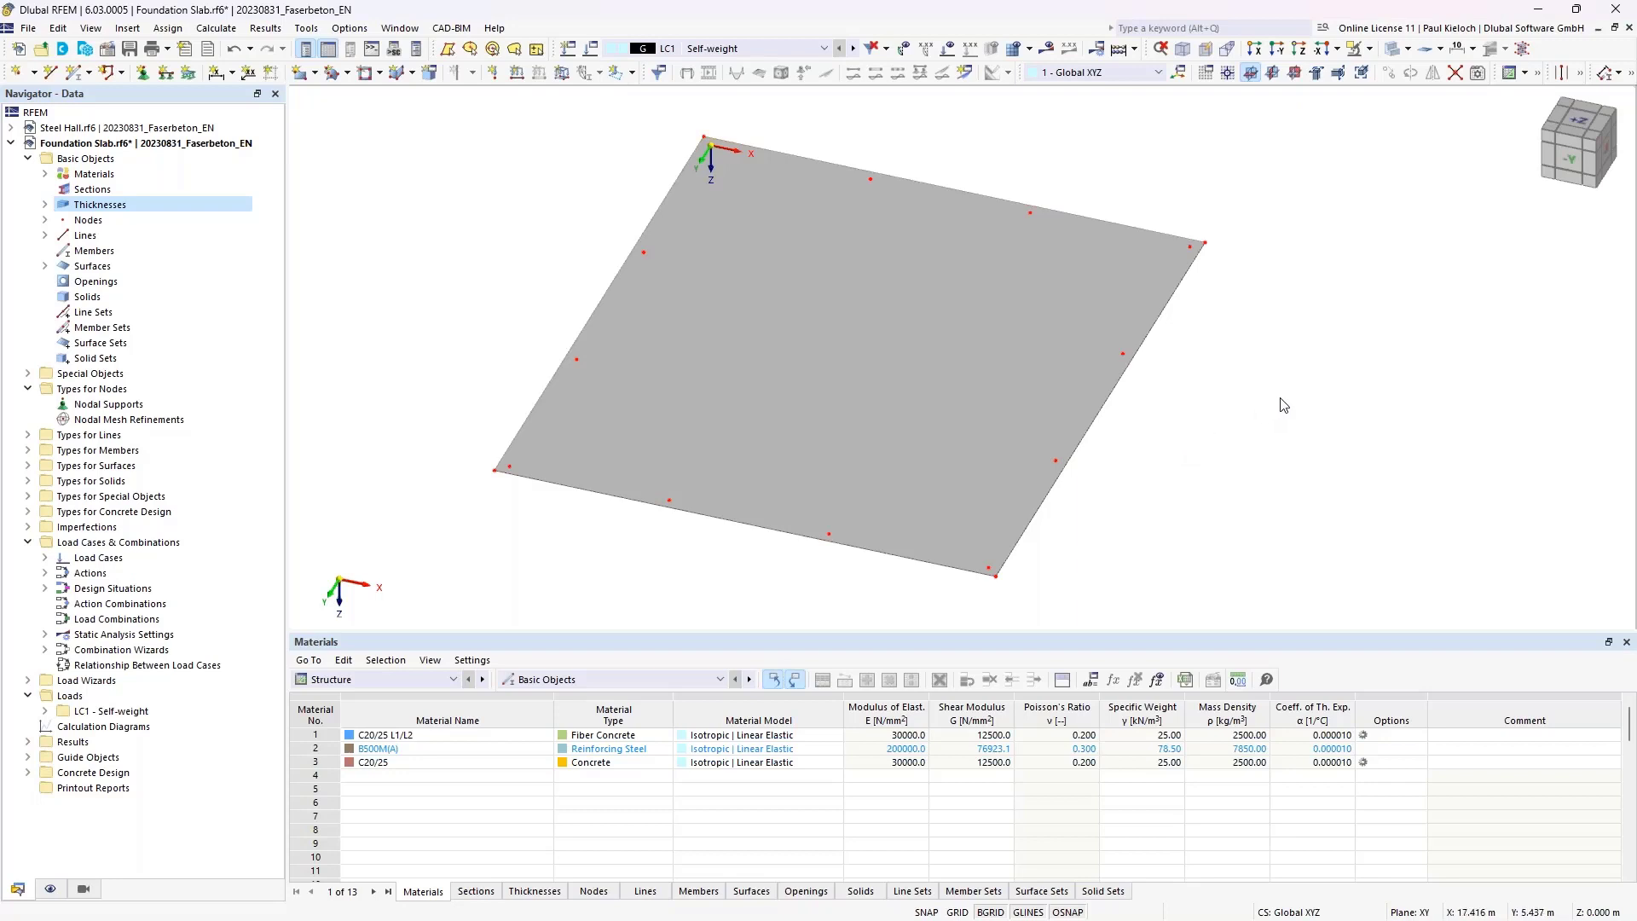
- Enable the support option for the slab surface and create a new surface support for it
double_click(894, 274)
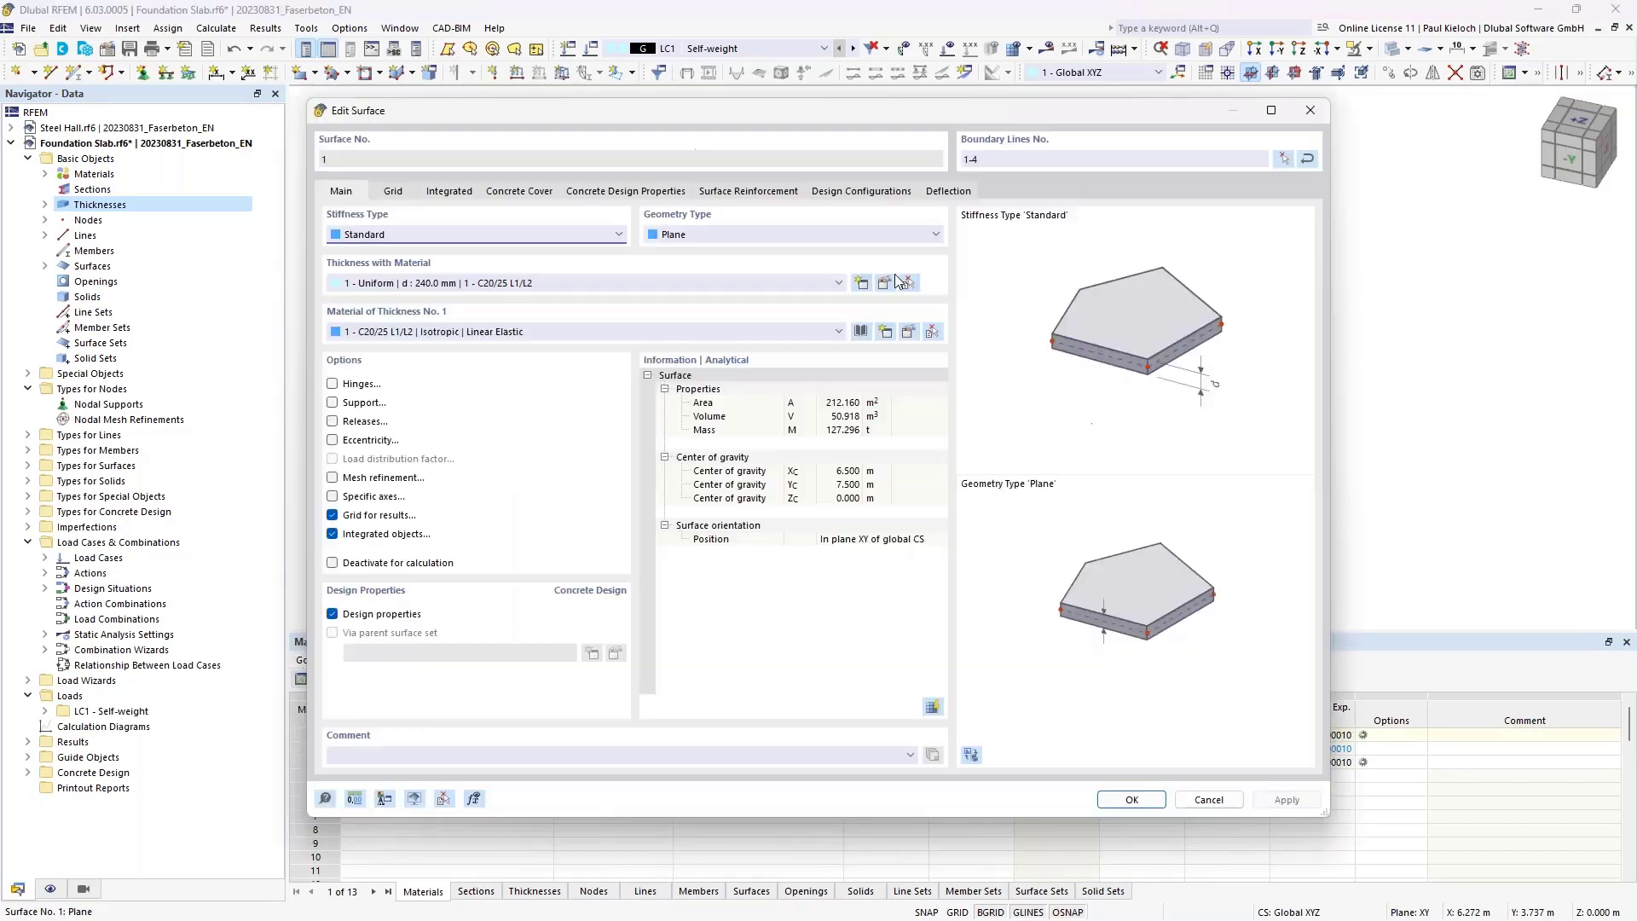
click(371, 409)
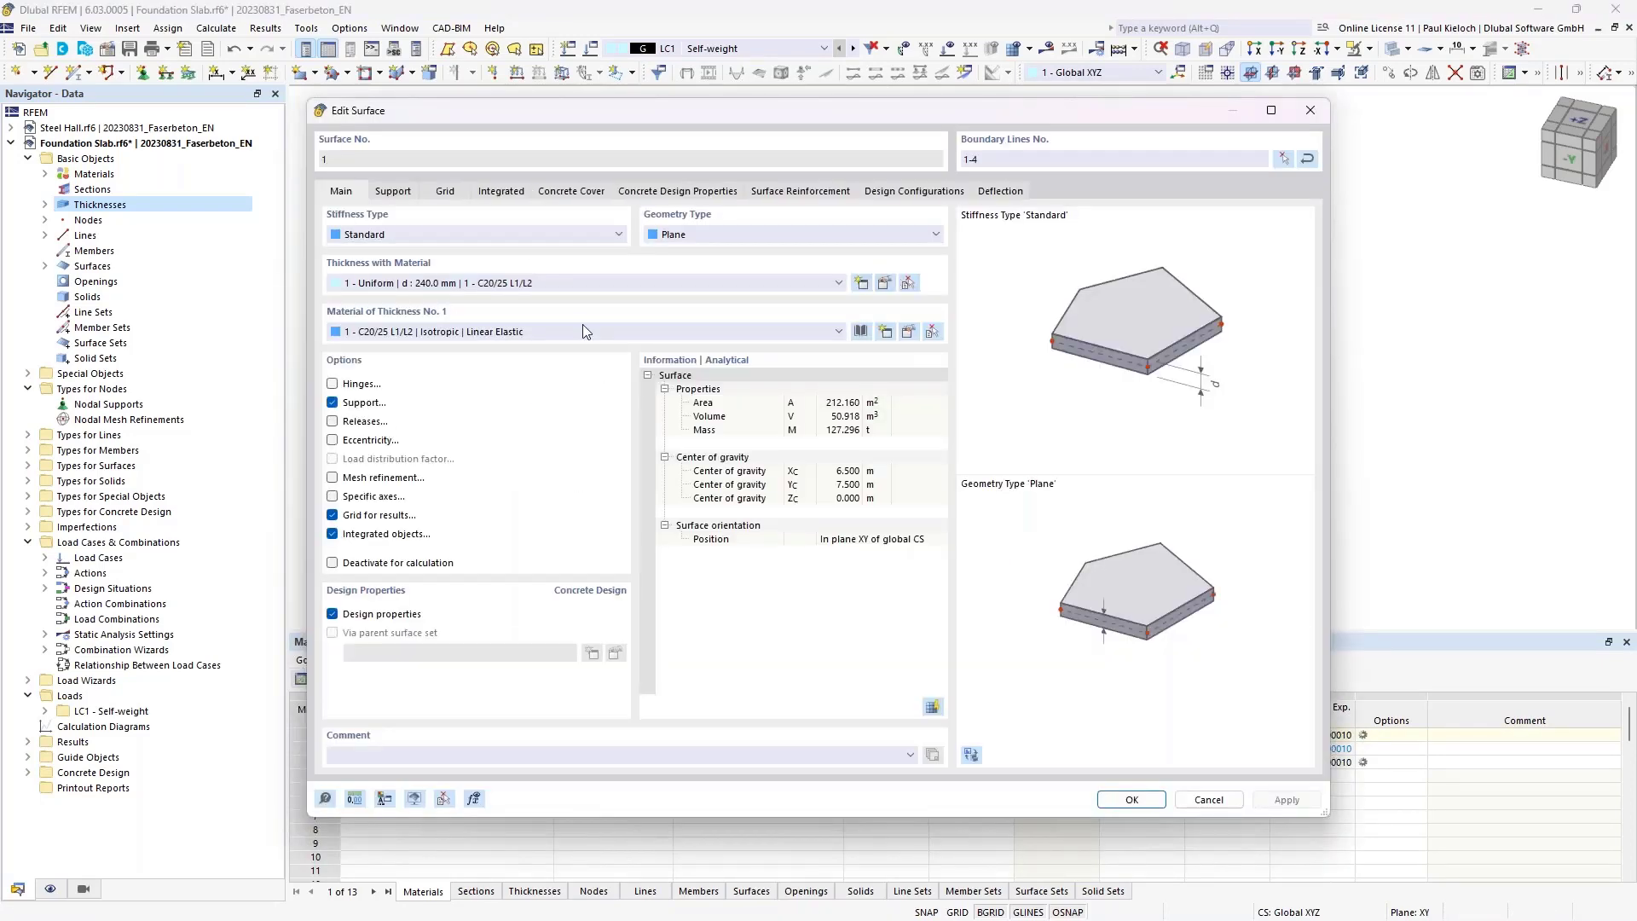
click(416, 203)
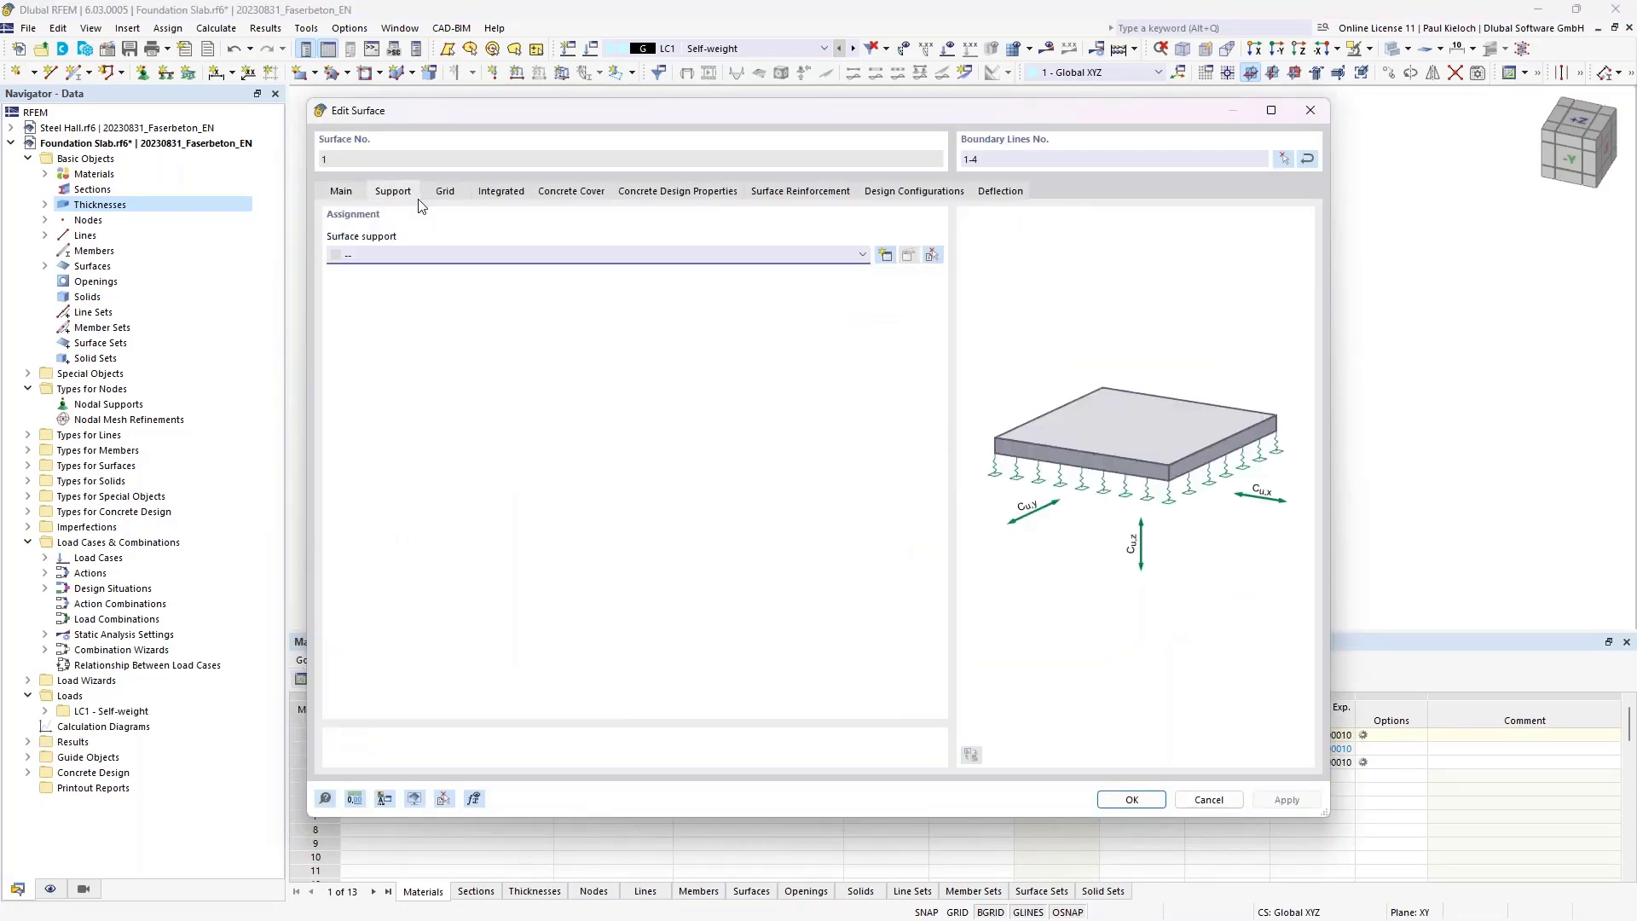
click(883, 258)
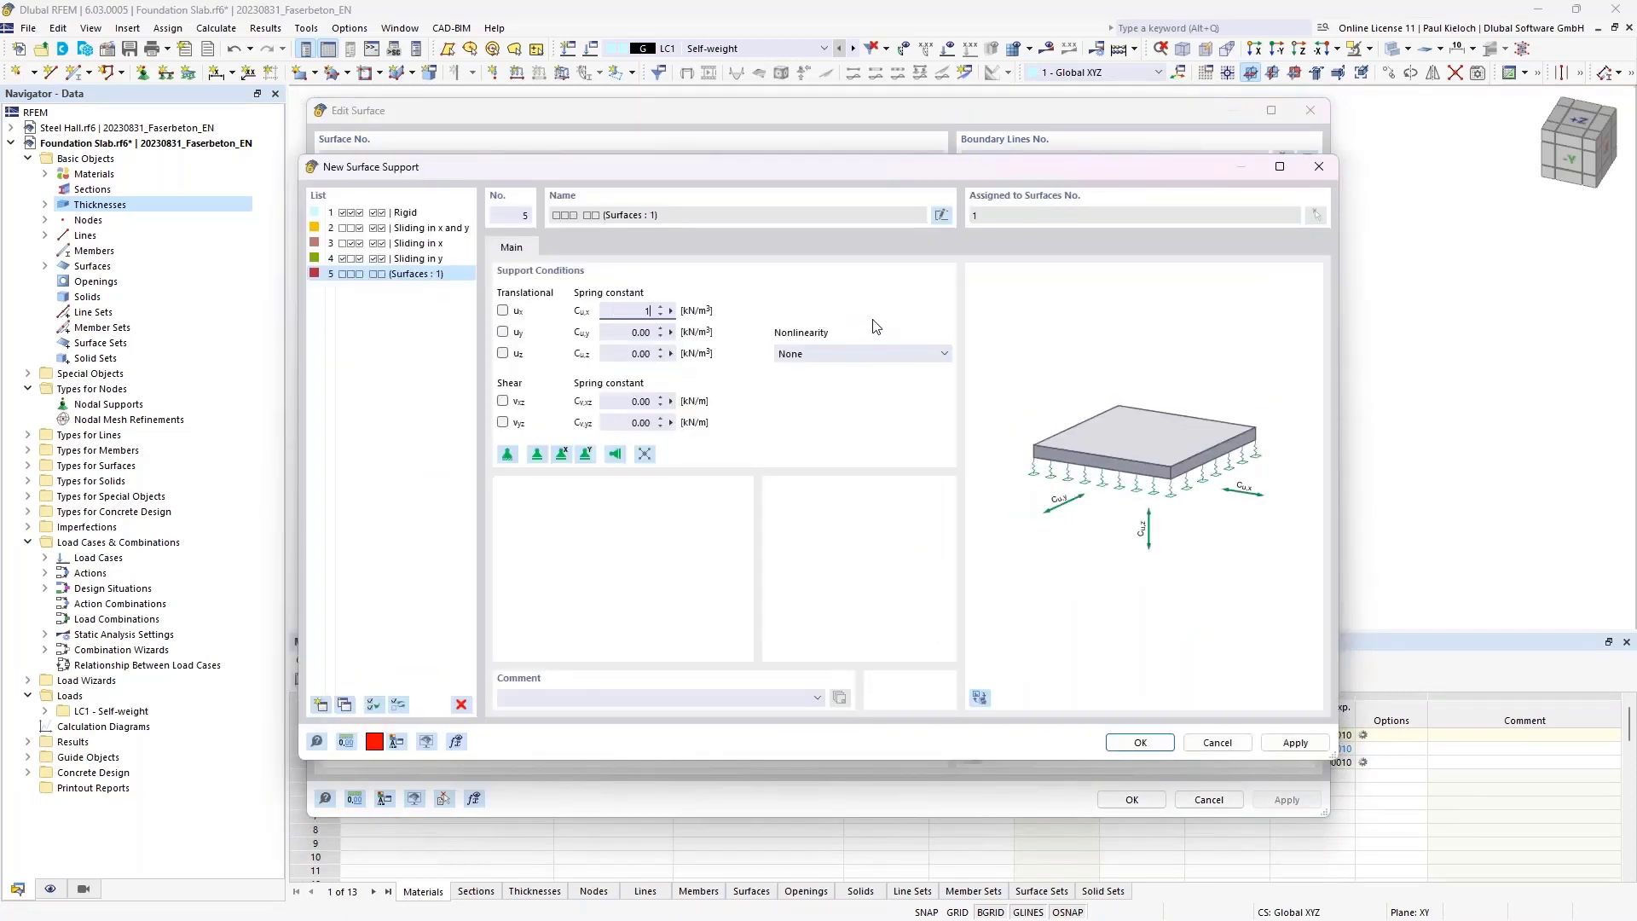
- Set the support's spring constants to 1000 kN/m³ in x and y, 25000 kN/m³ in z and 2500 kN/m for both shear directions
key(Tab)
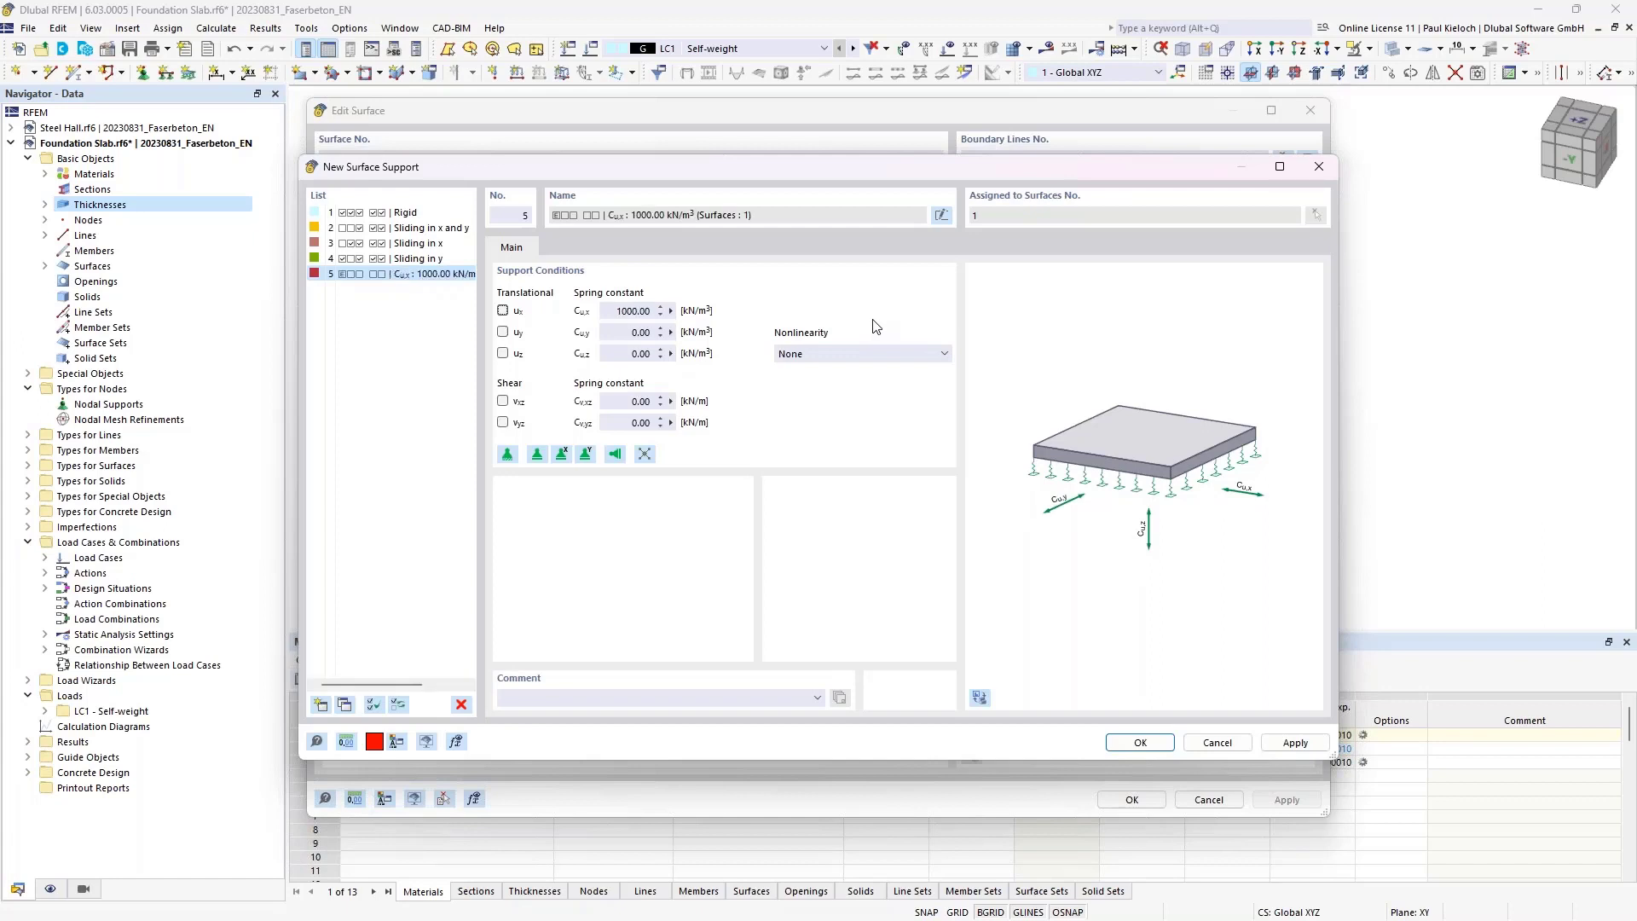
key(Tab)
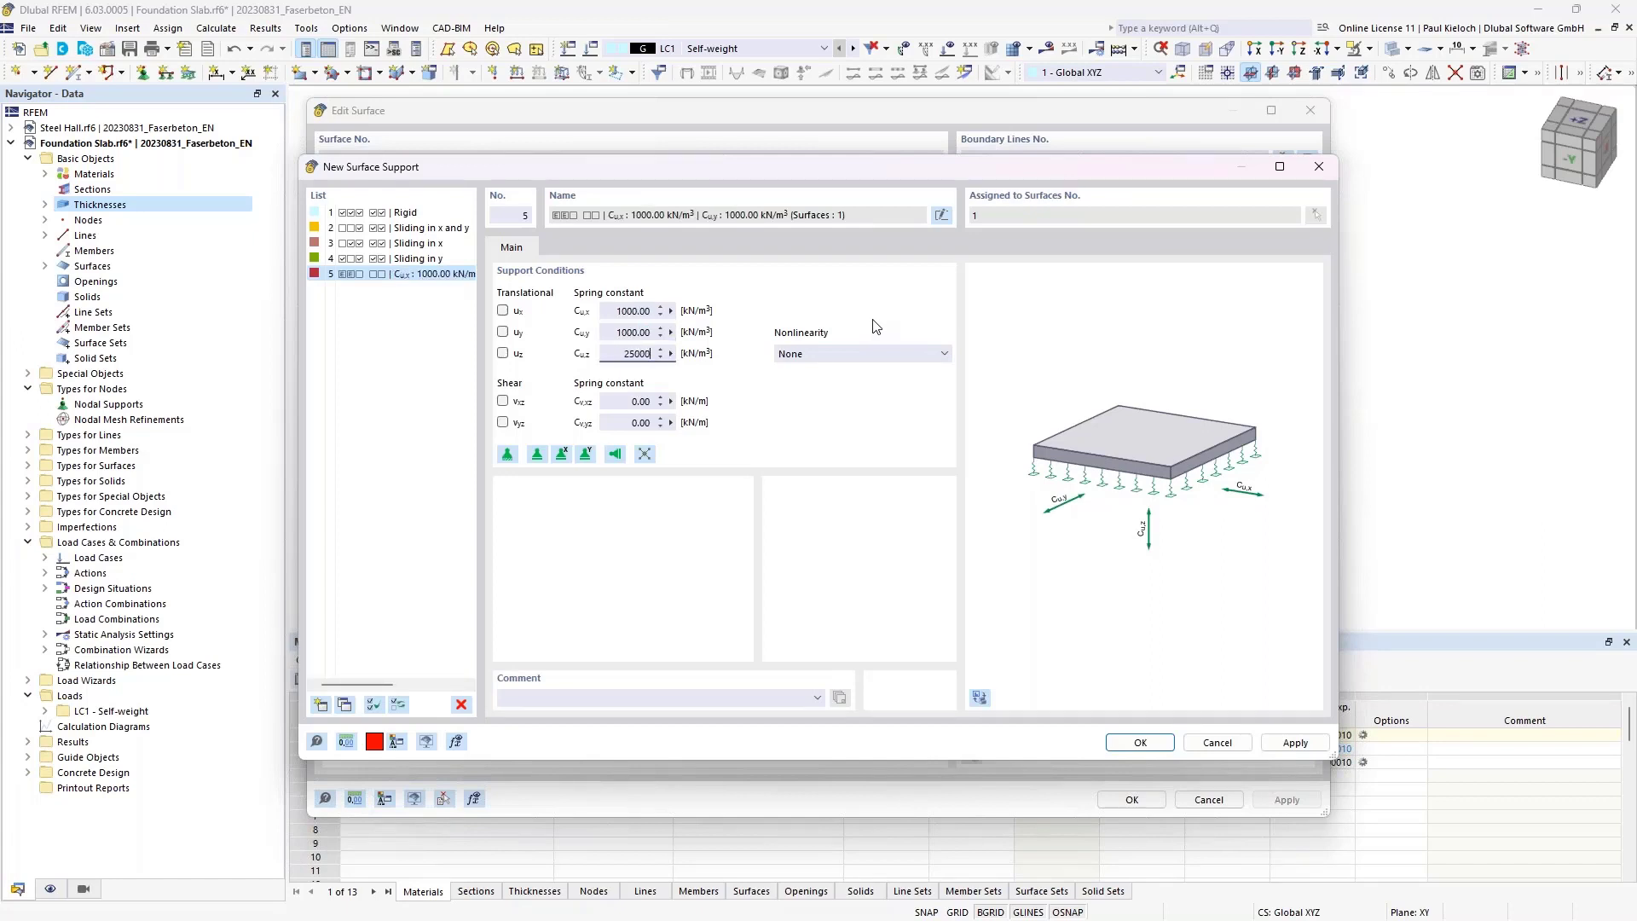
key(Tab)
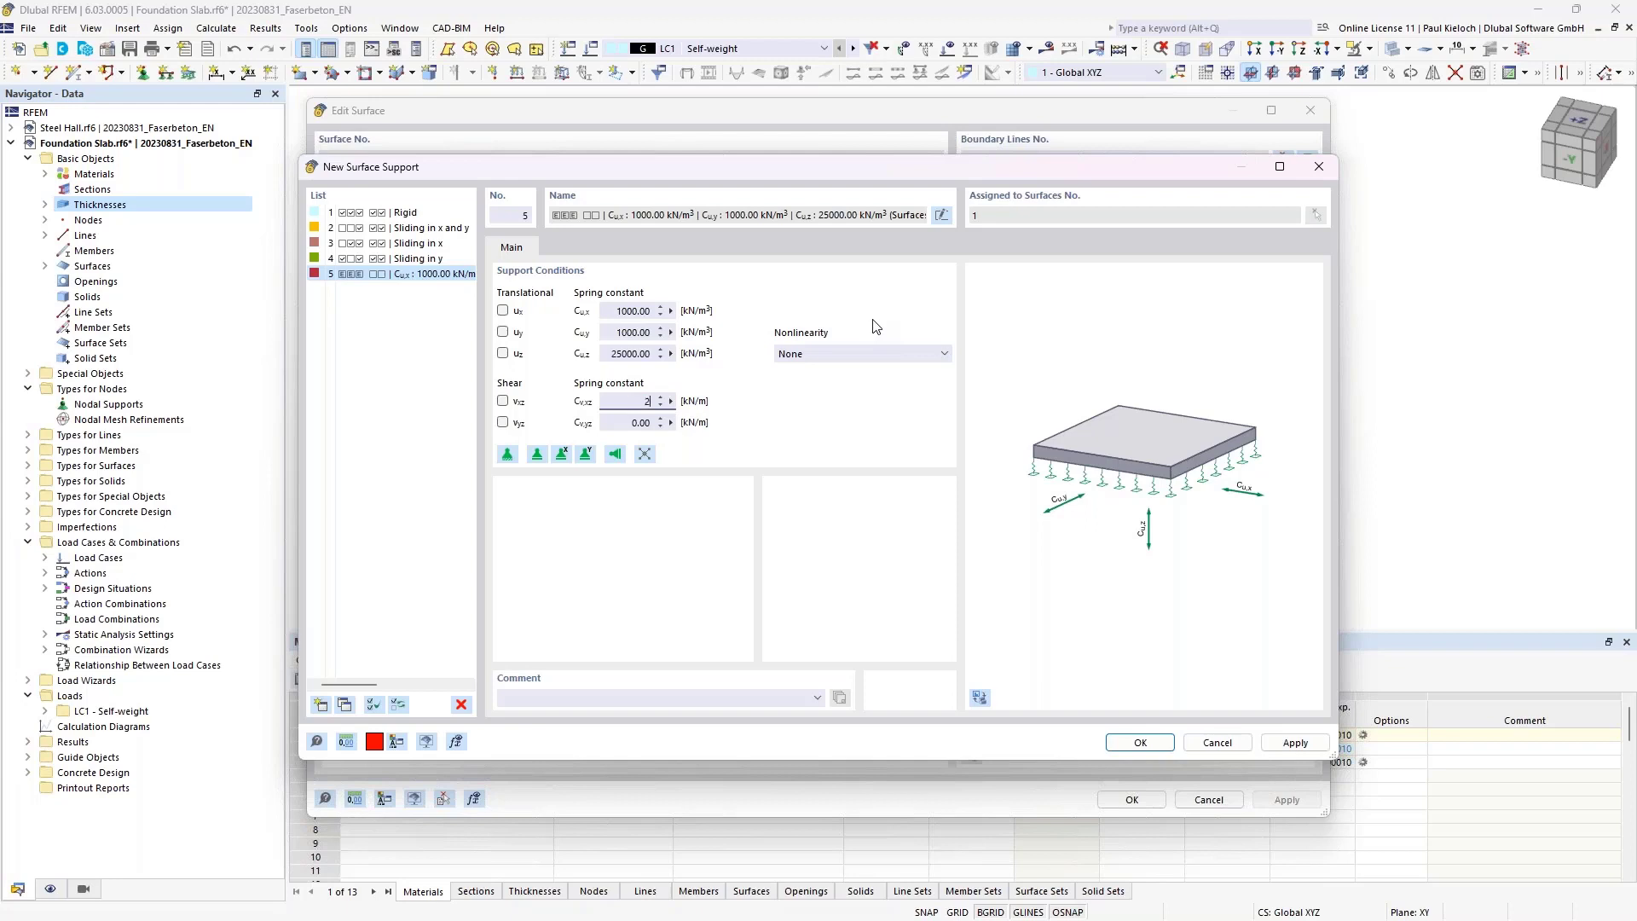
key(Tab)
key(Tab)
text(25)
key(Tab)
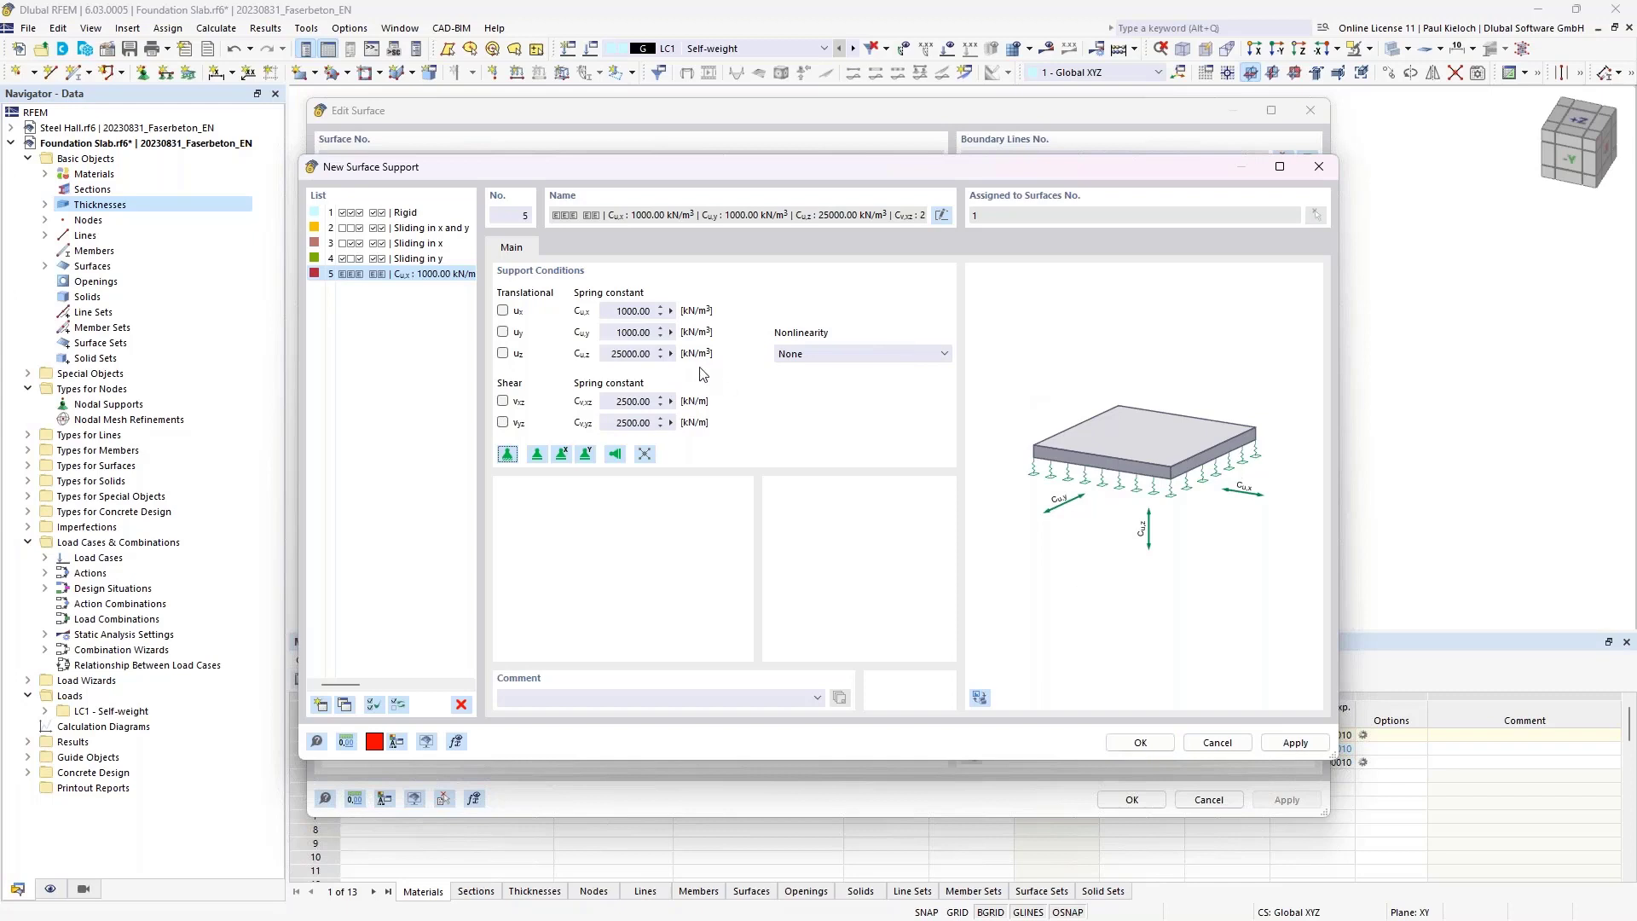
click(1141, 743)
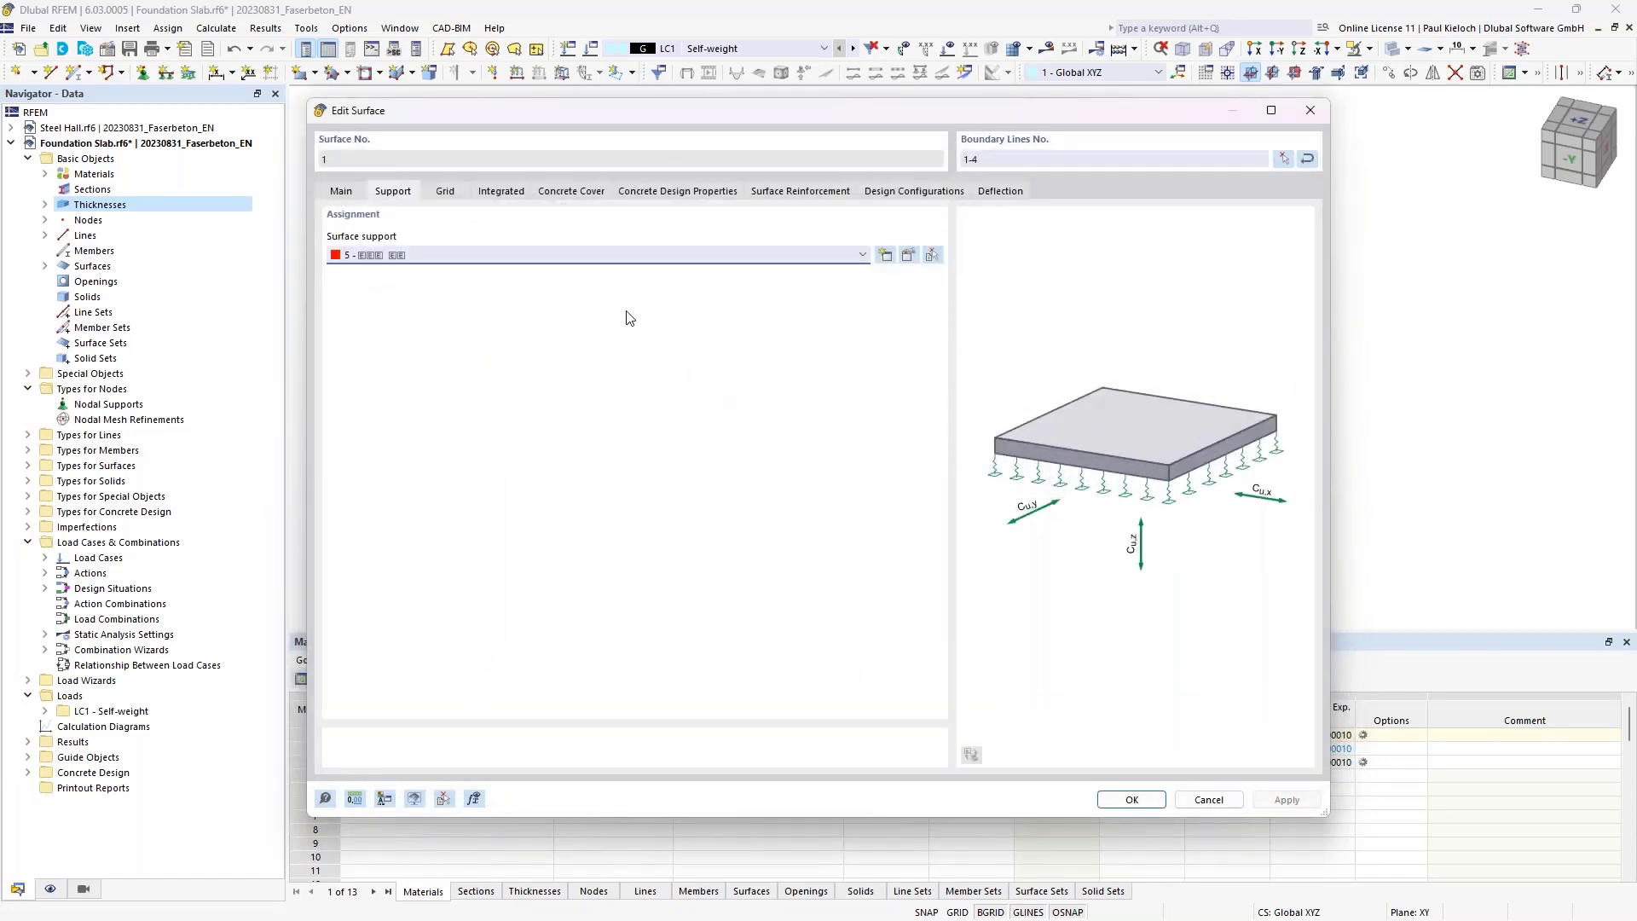
- Change the slab's existing concrete durability to carbonation exposure class XC3 – Moderate humidity
click(445, 195)
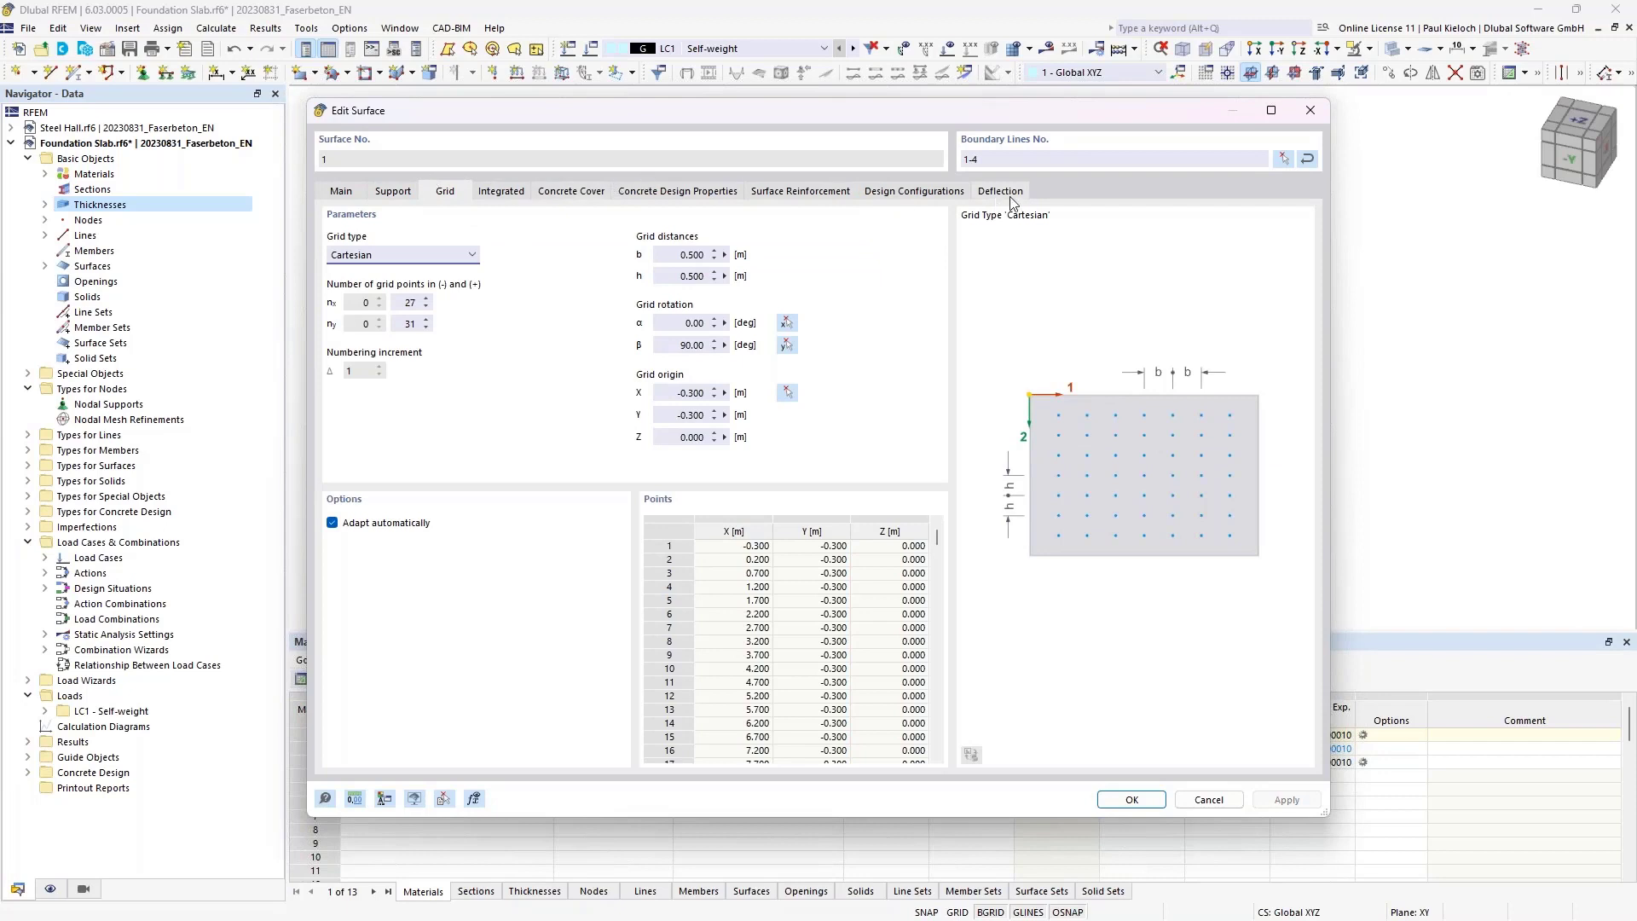
click(515, 194)
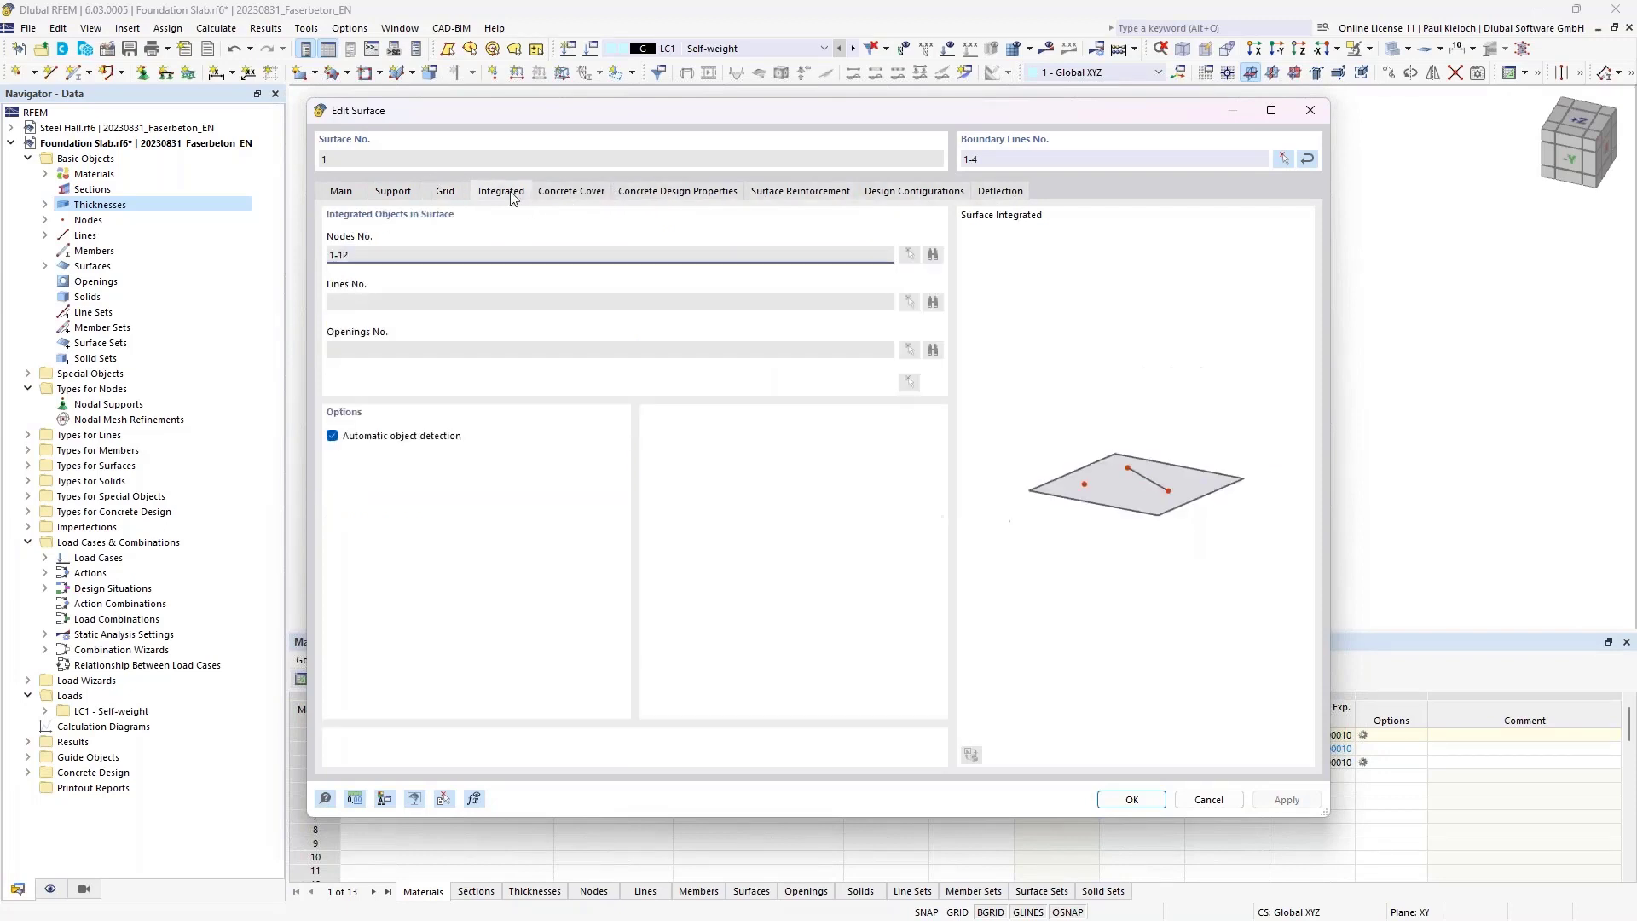
click(562, 197)
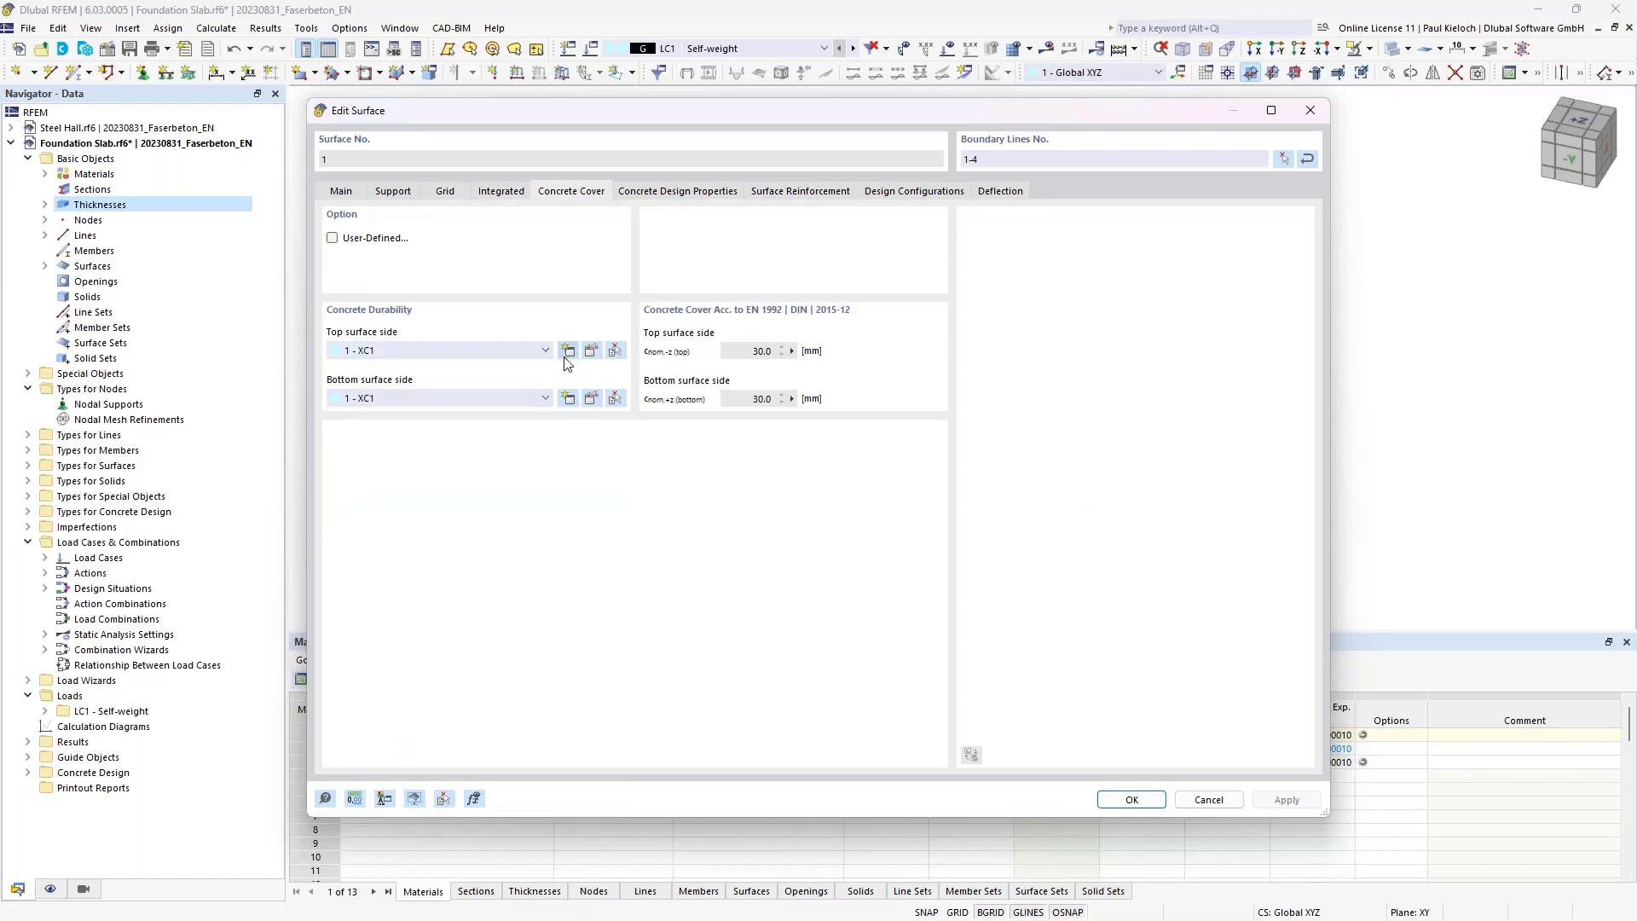
click(596, 350)
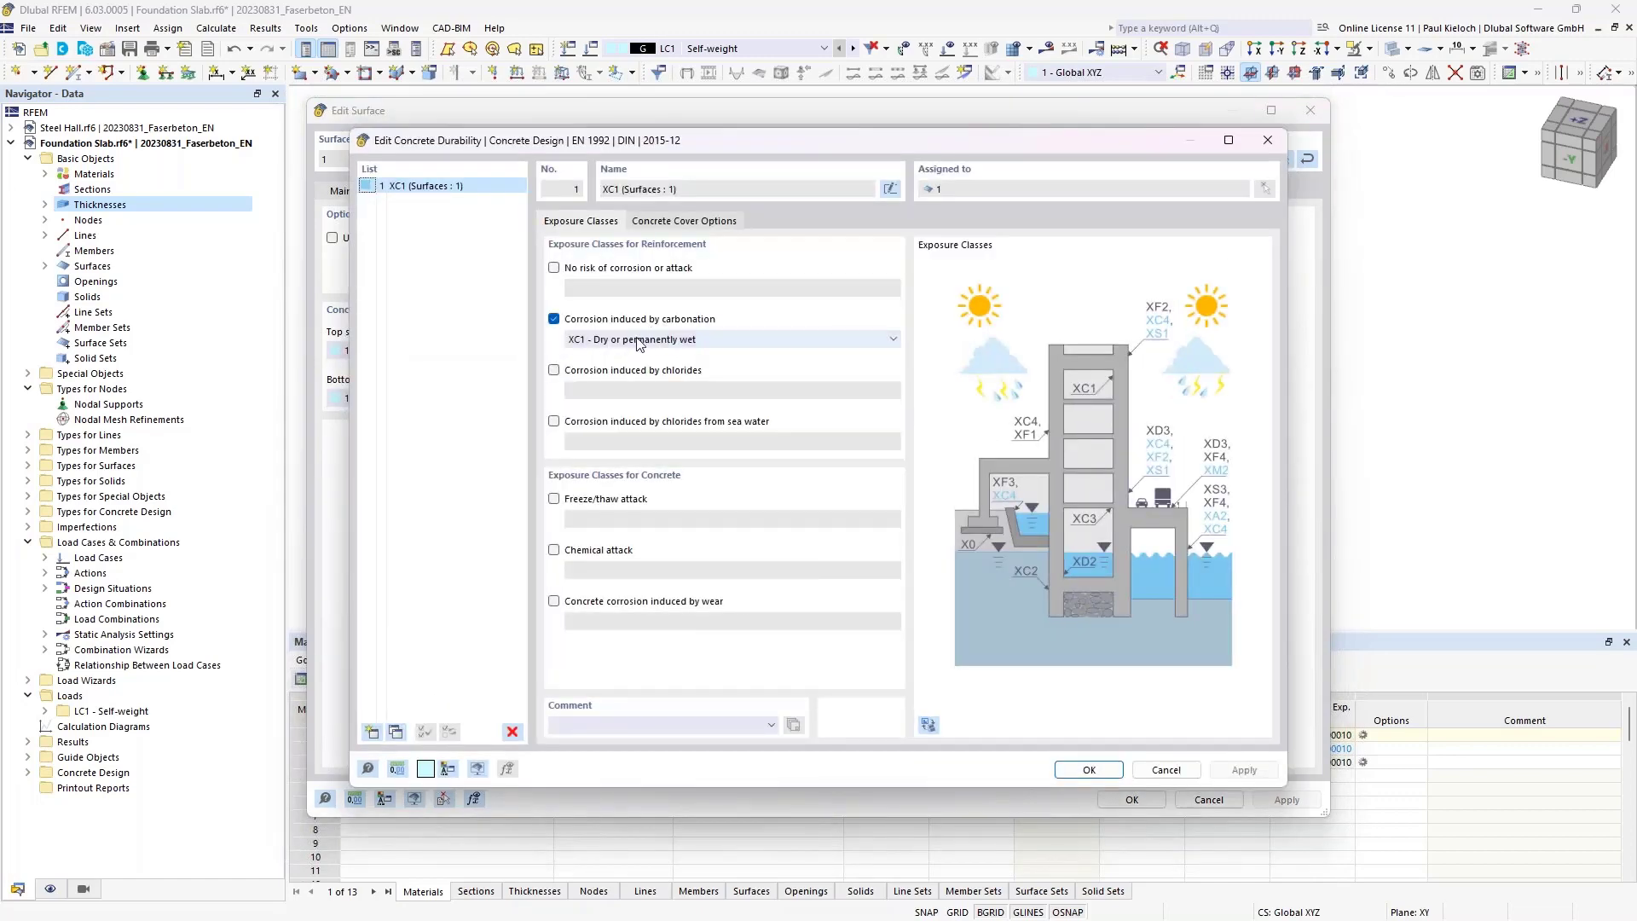
click(638, 341)
click(627, 382)
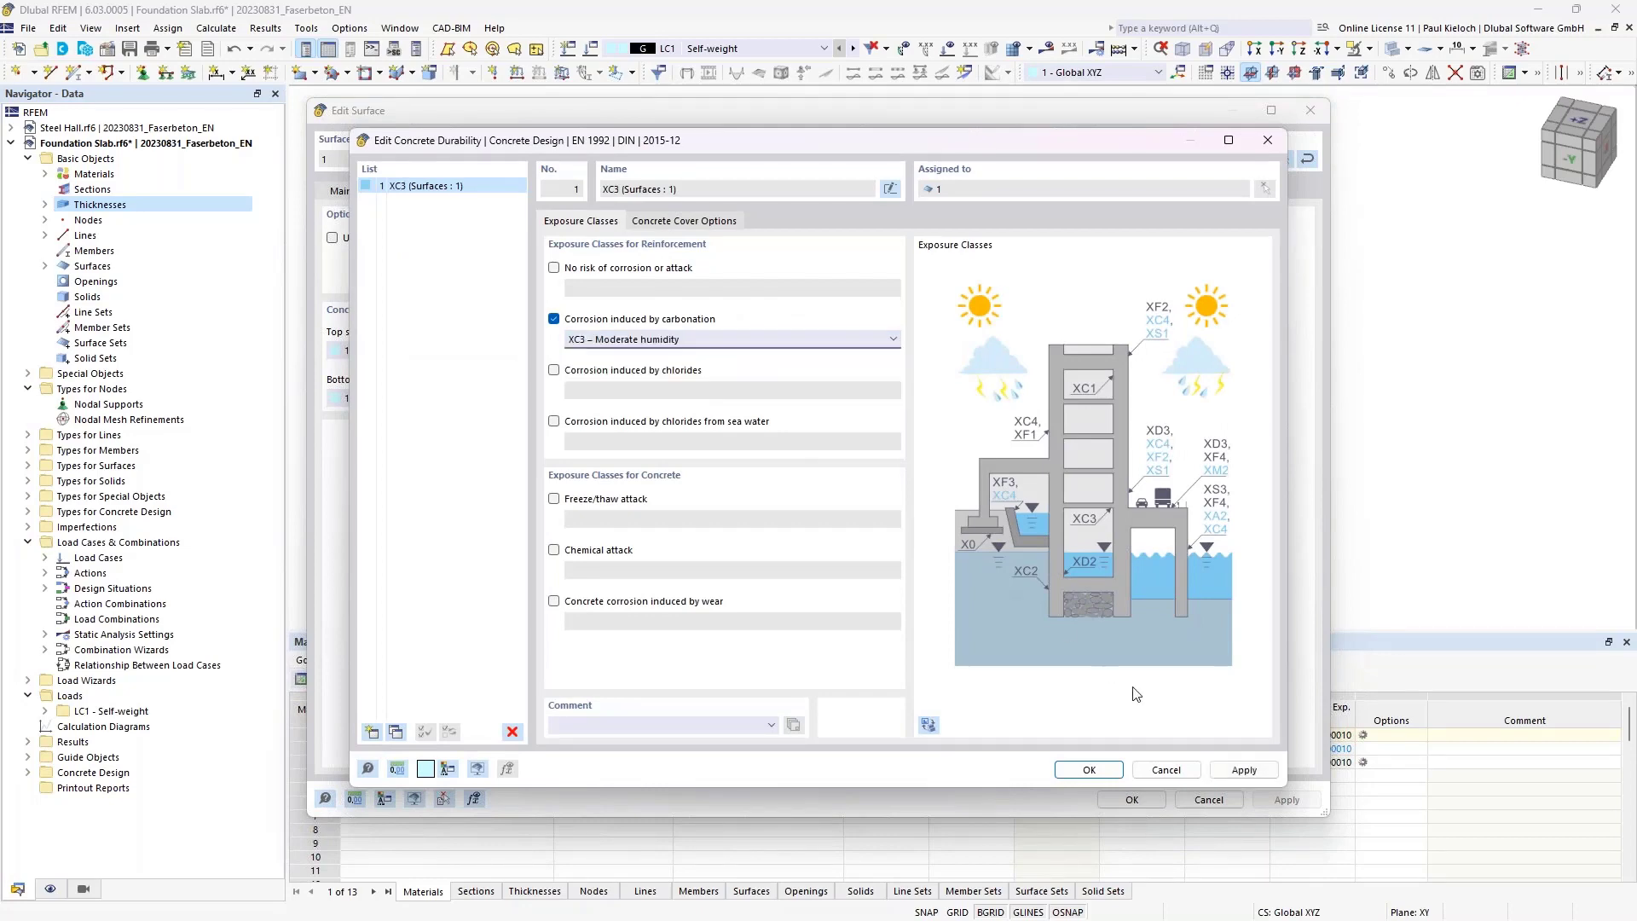
click(1243, 770)
click(1088, 770)
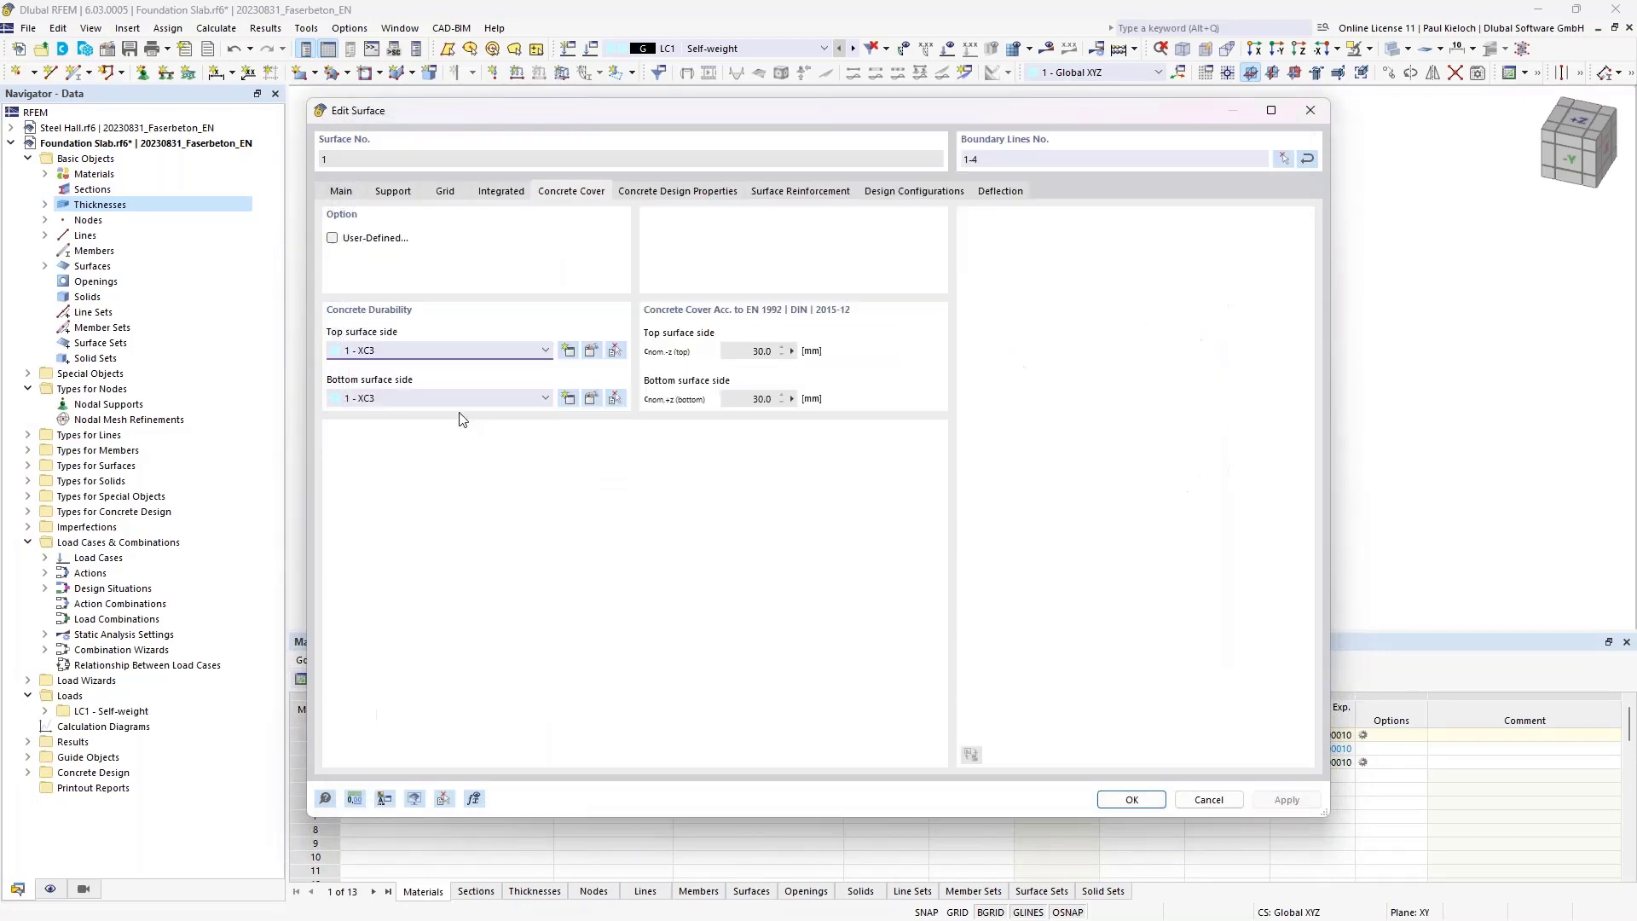
- Create a new concrete durability with carbonation exposure class XC2 – Wet, rarely dry for the slab's bottom side and apply it
click(569, 399)
click(631, 340)
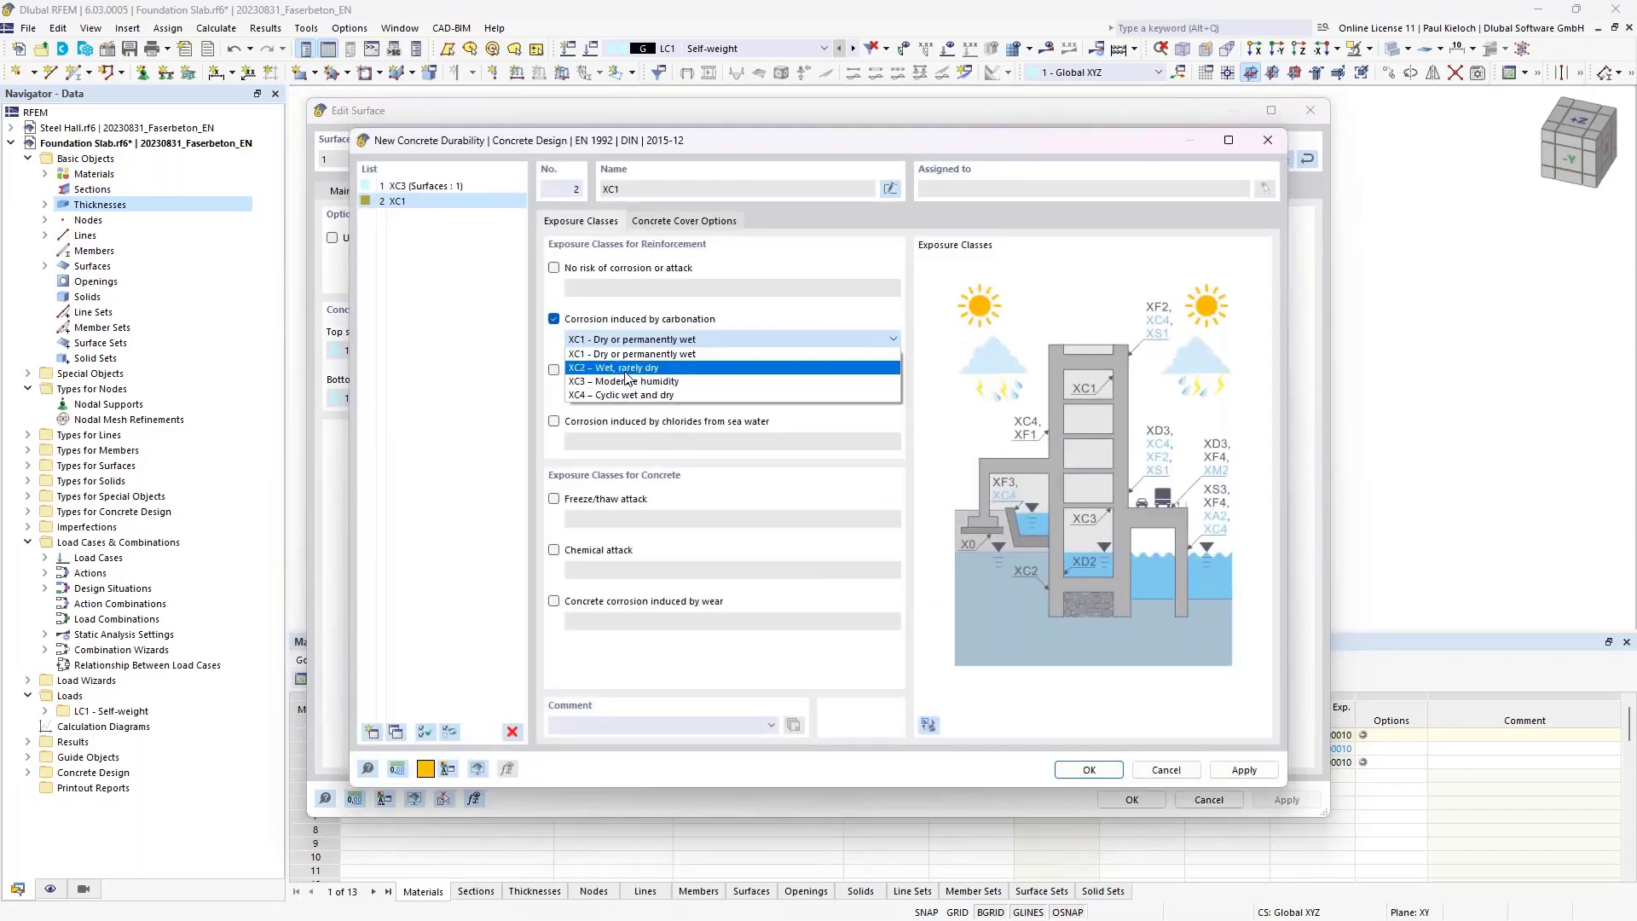
click(629, 367)
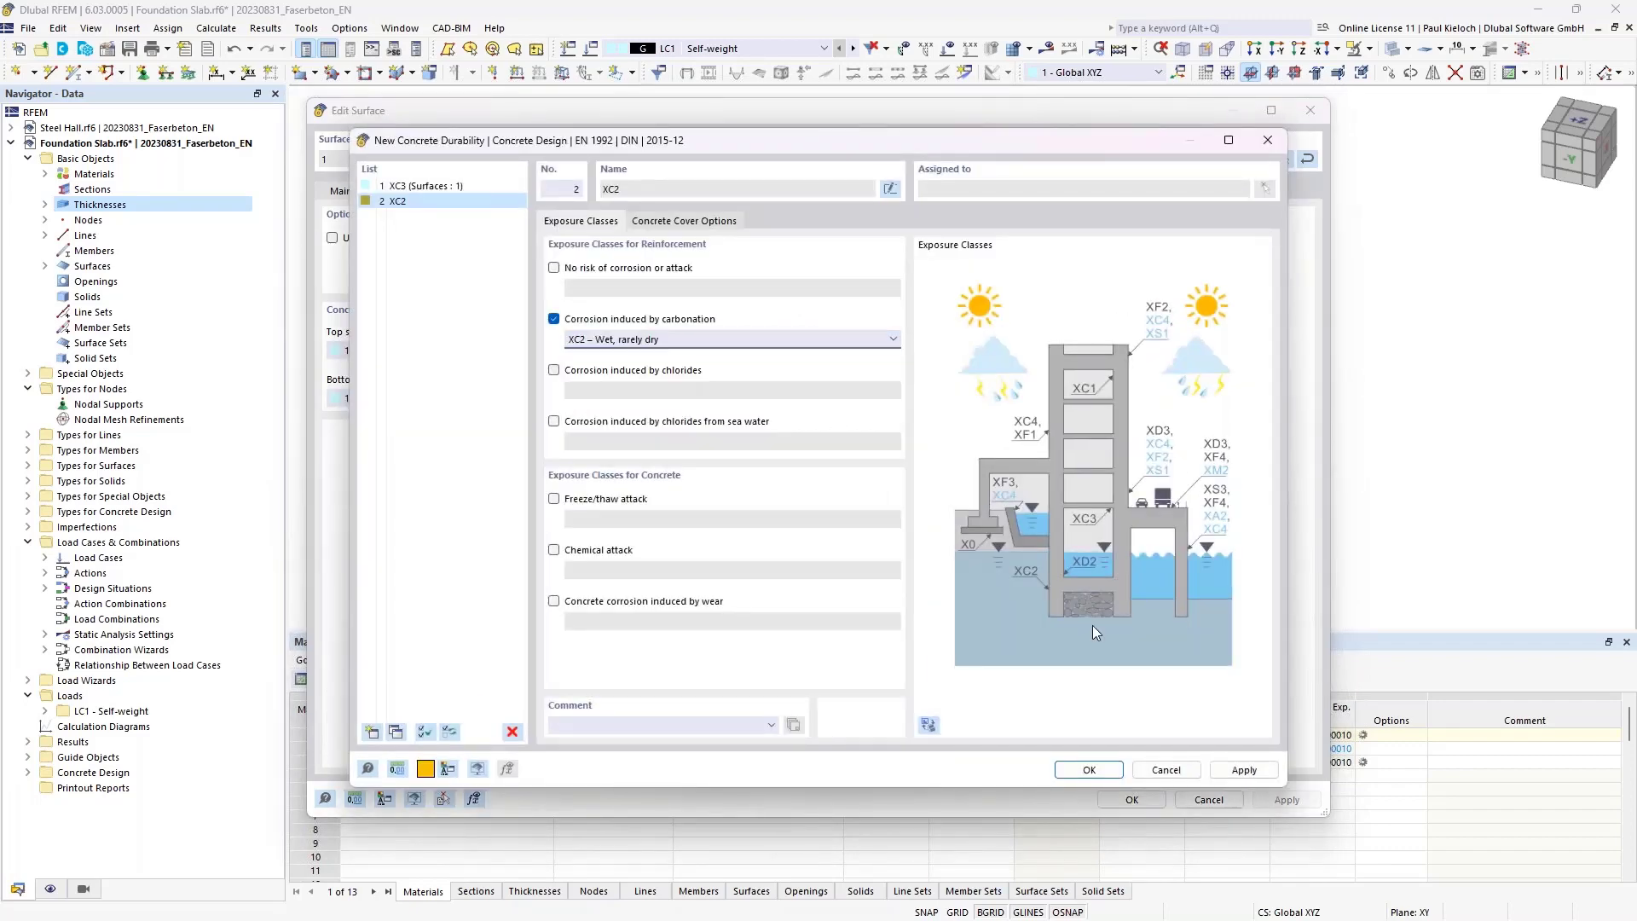
click(1089, 770)
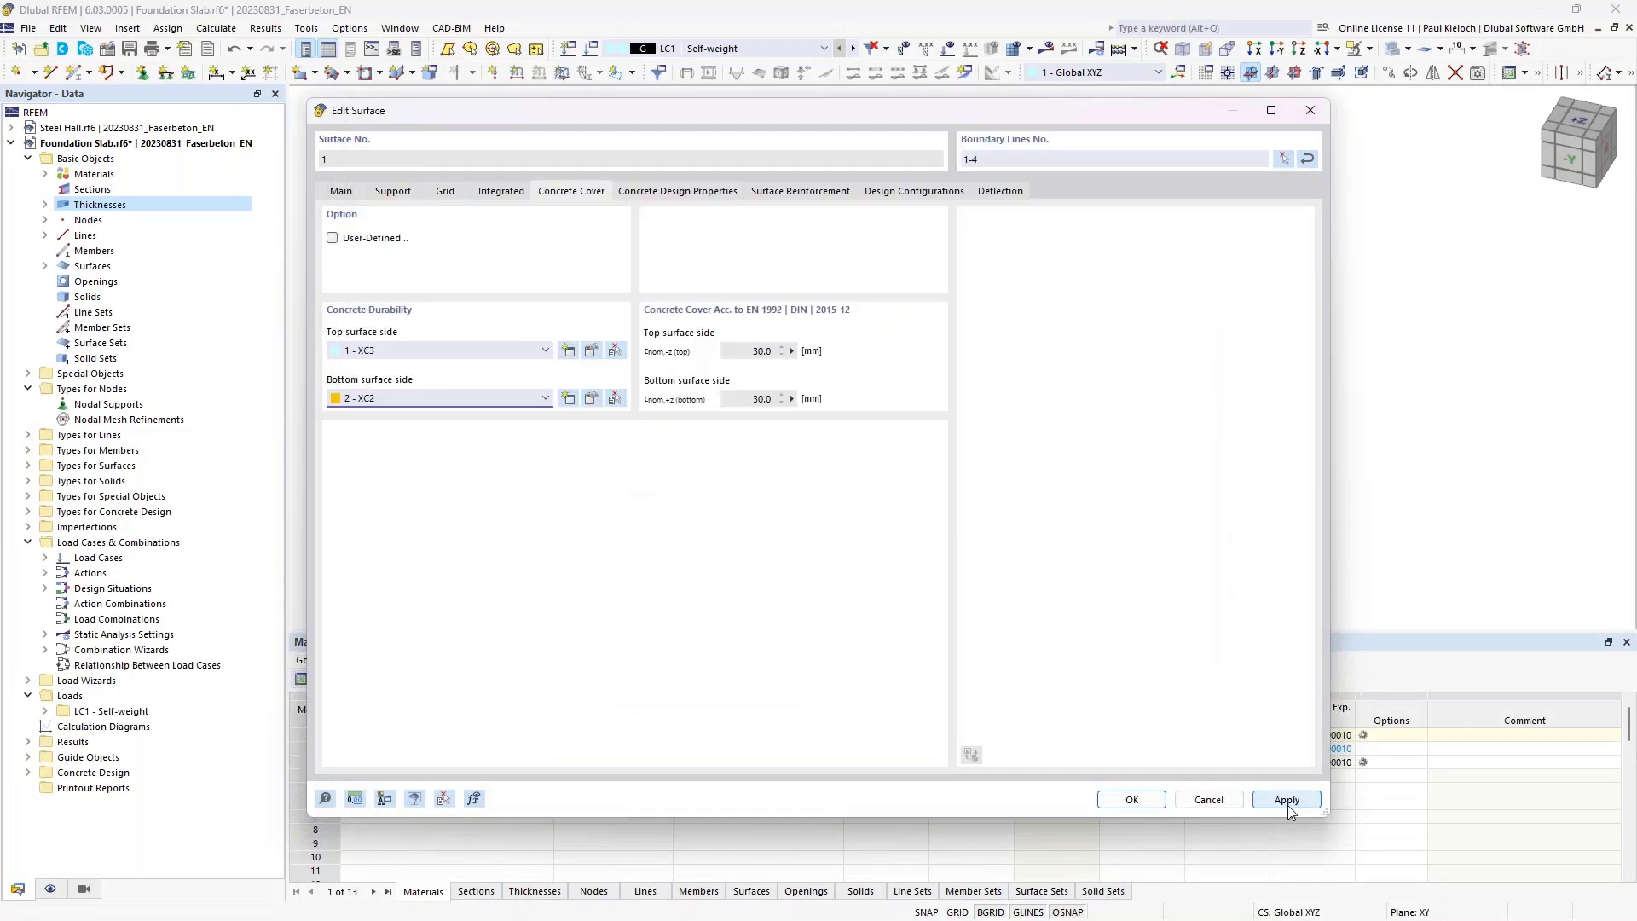
click(1284, 799)
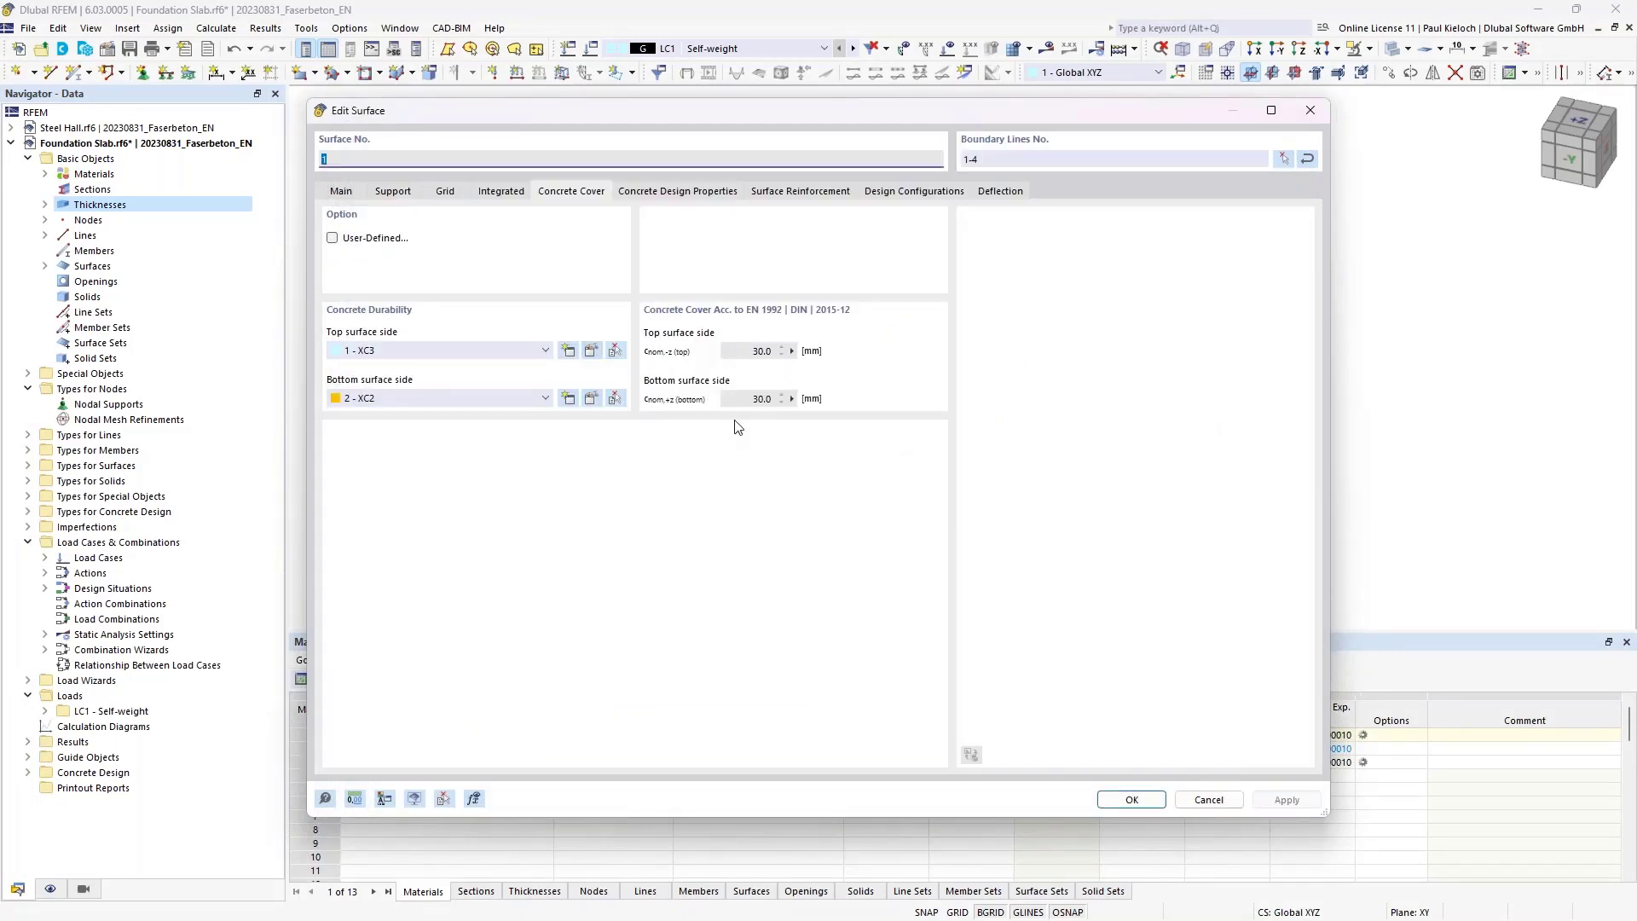
- Add a Q524A mesh as surface reinforcement on the top and bottom of the slab
click(689, 192)
click(767, 193)
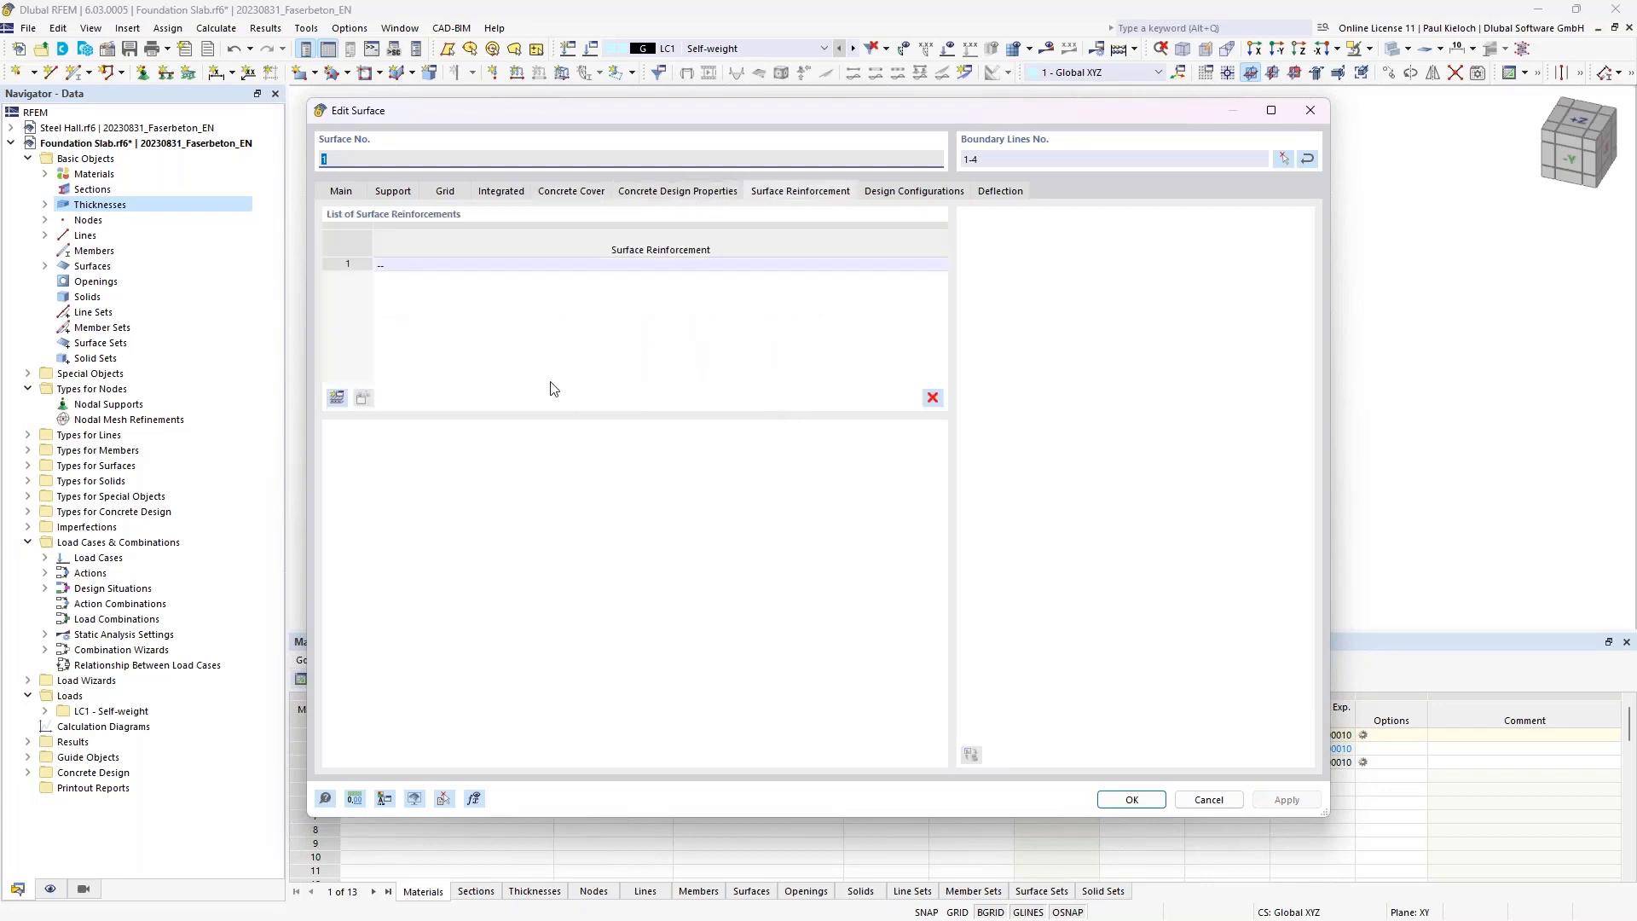
double_click(605, 339)
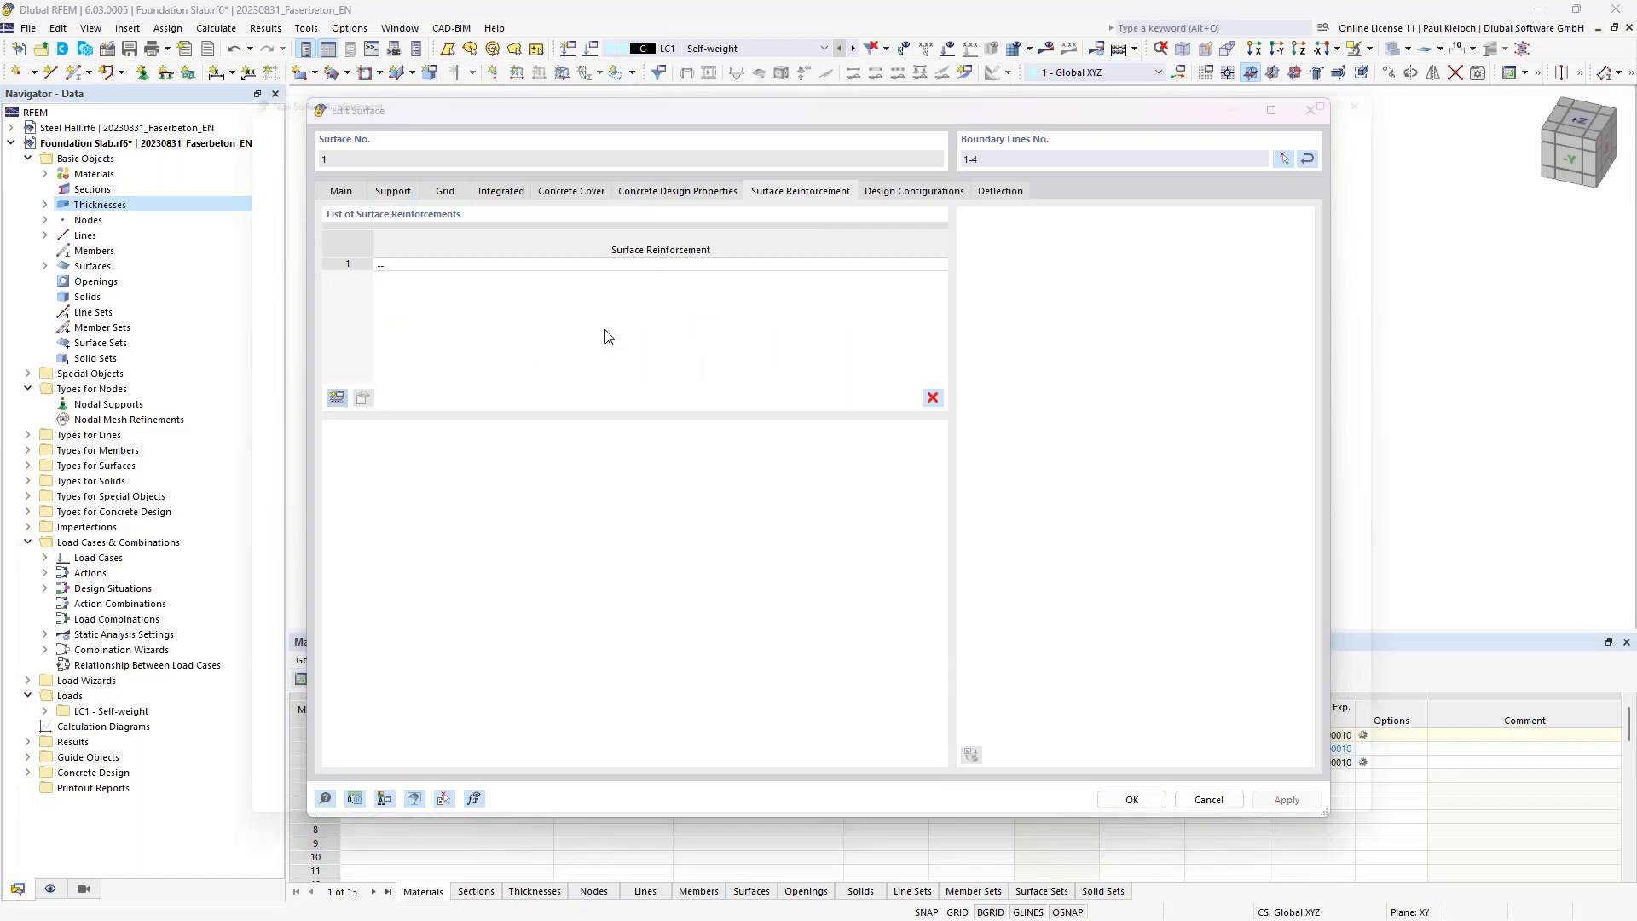
click(563, 303)
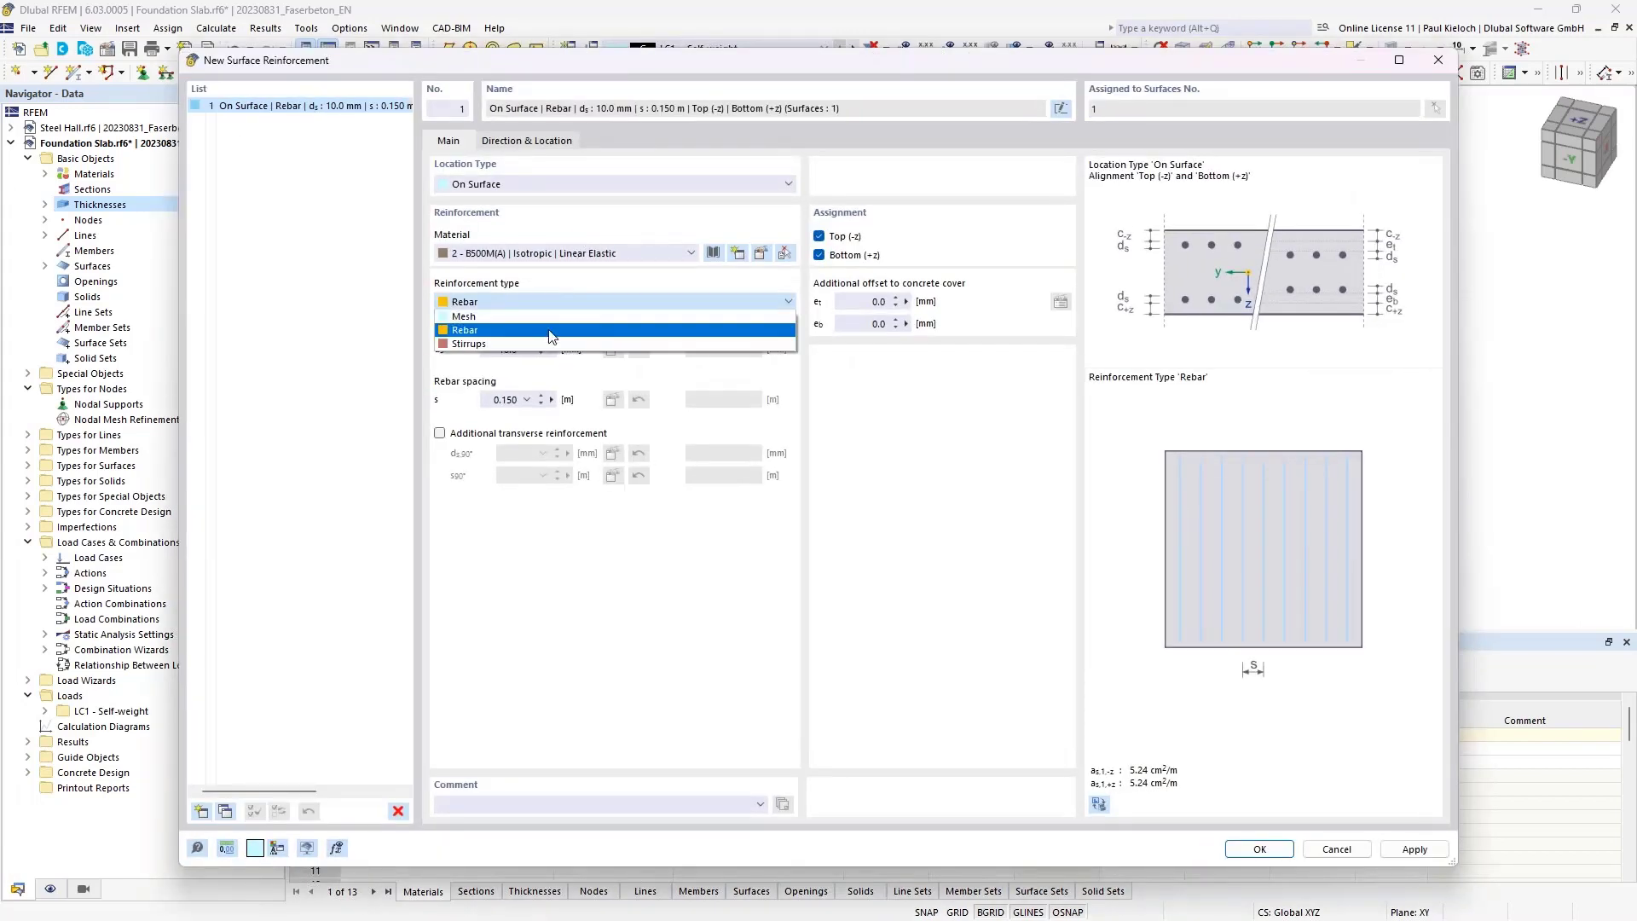
click(530, 318)
click(686, 400)
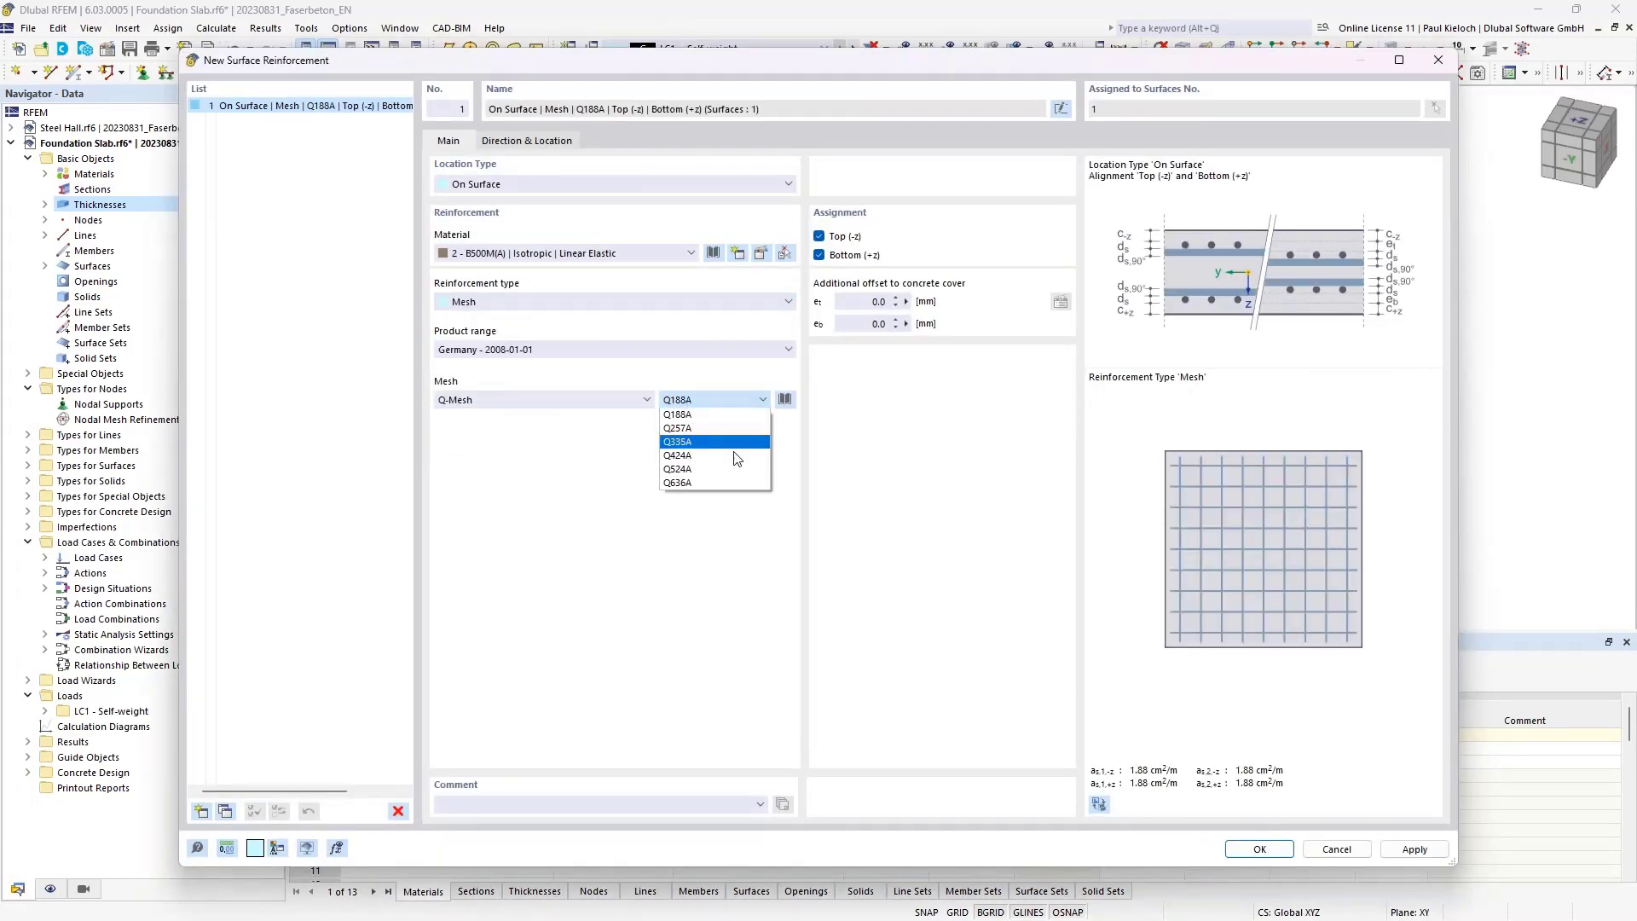
click(726, 469)
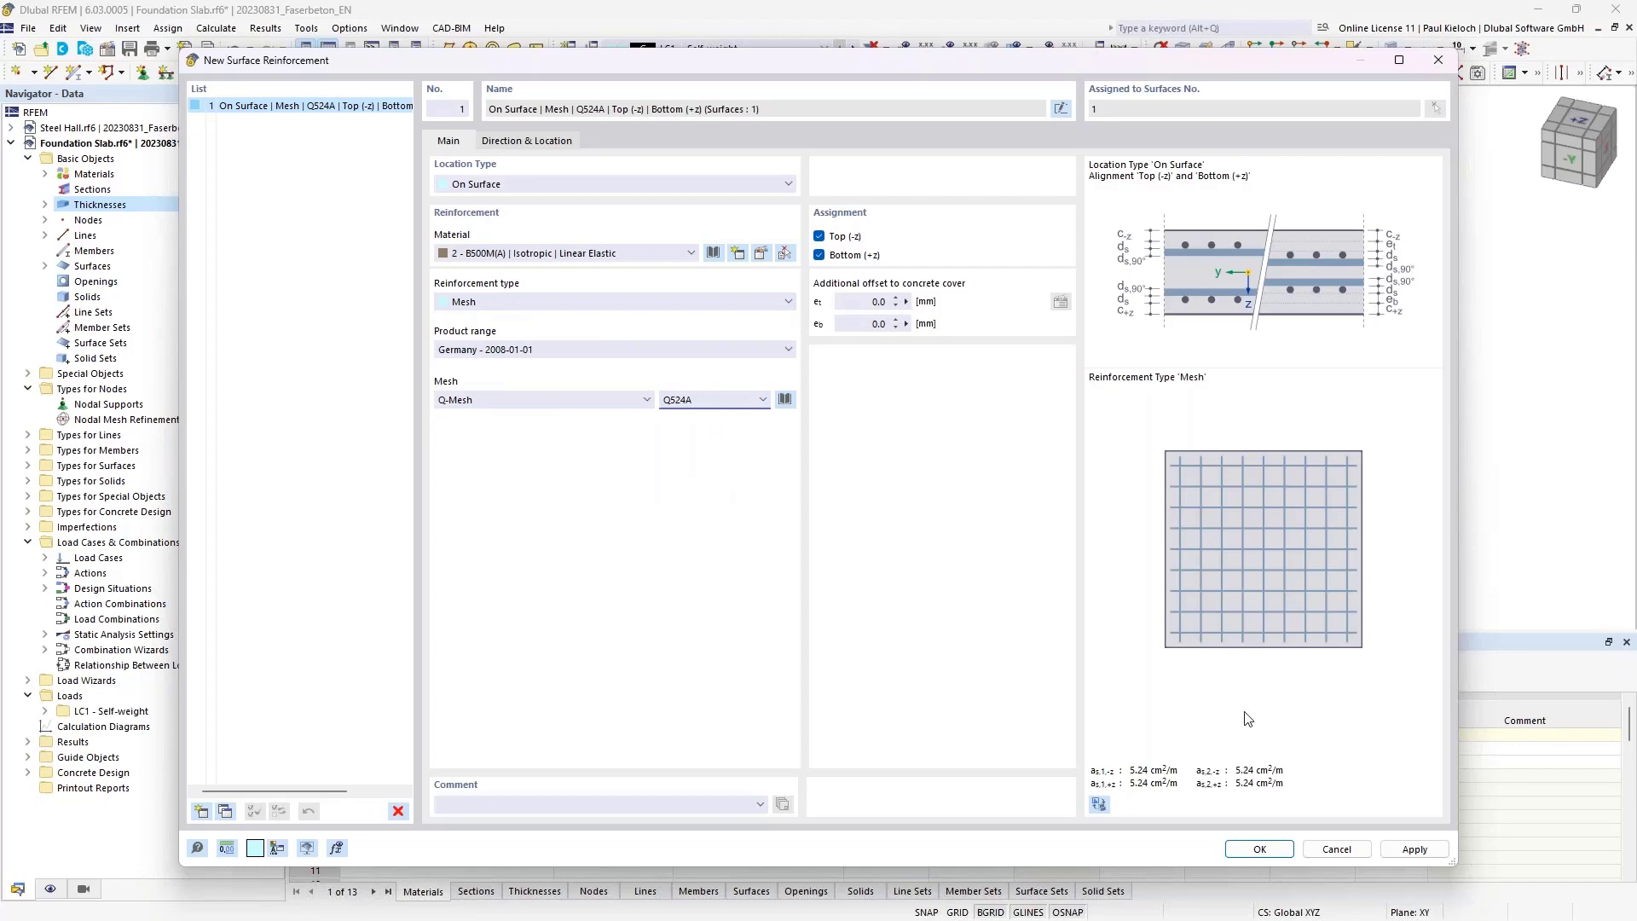
click(1274, 852)
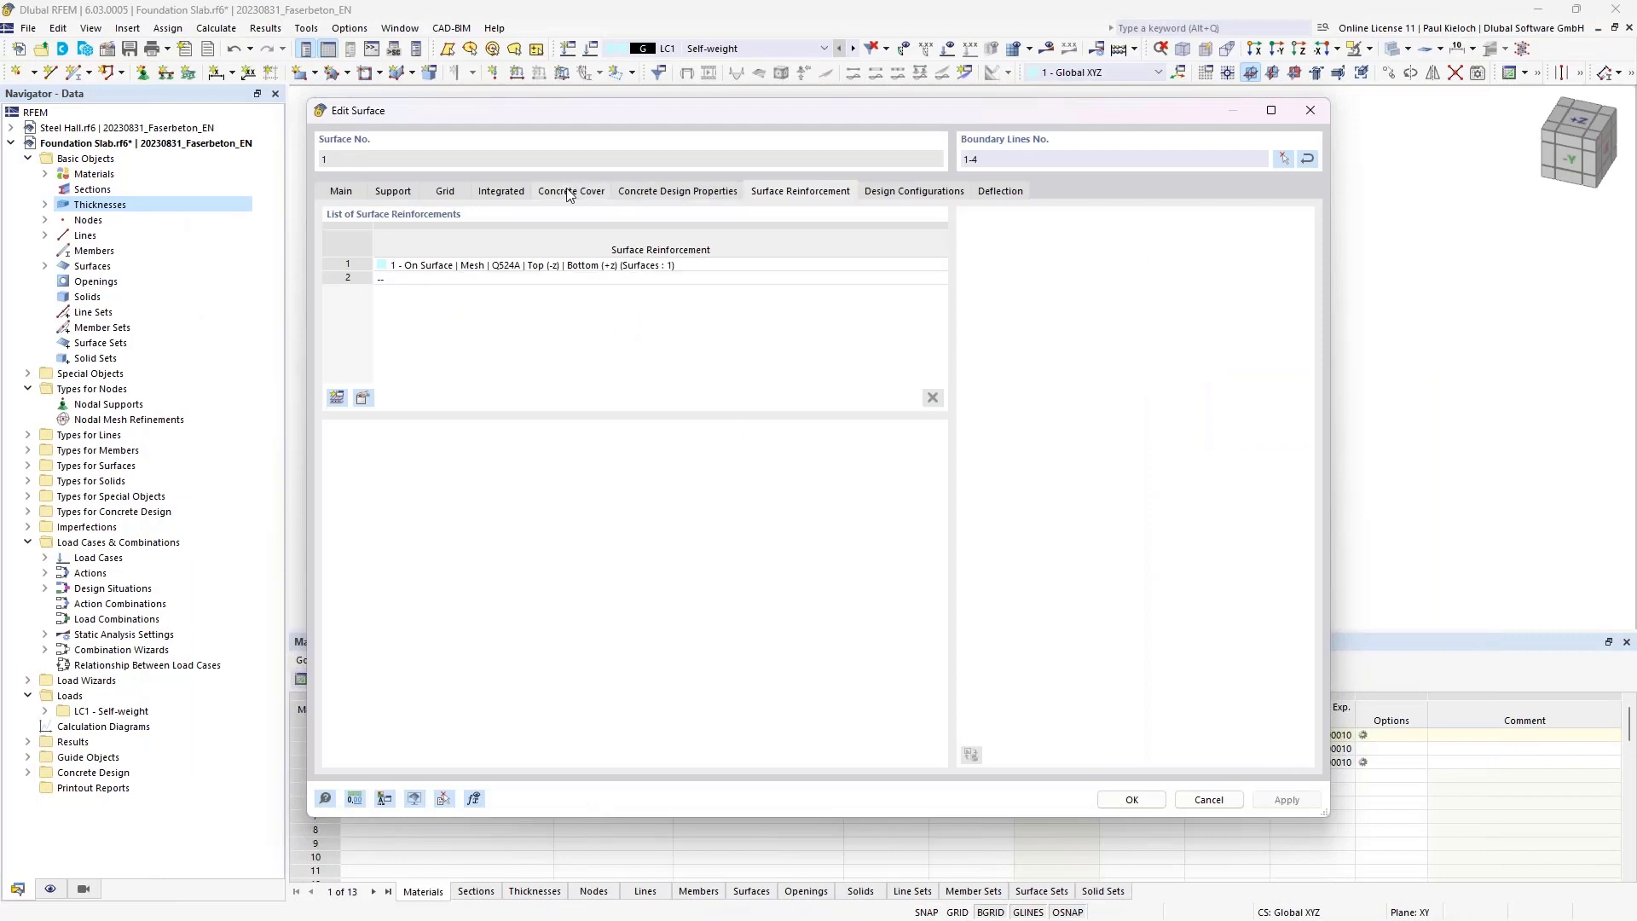
- In the slab's serviceability configuration, choose the pure tension restraint approach (kc = 1.0) for the minimum reinforcement
click(570, 193)
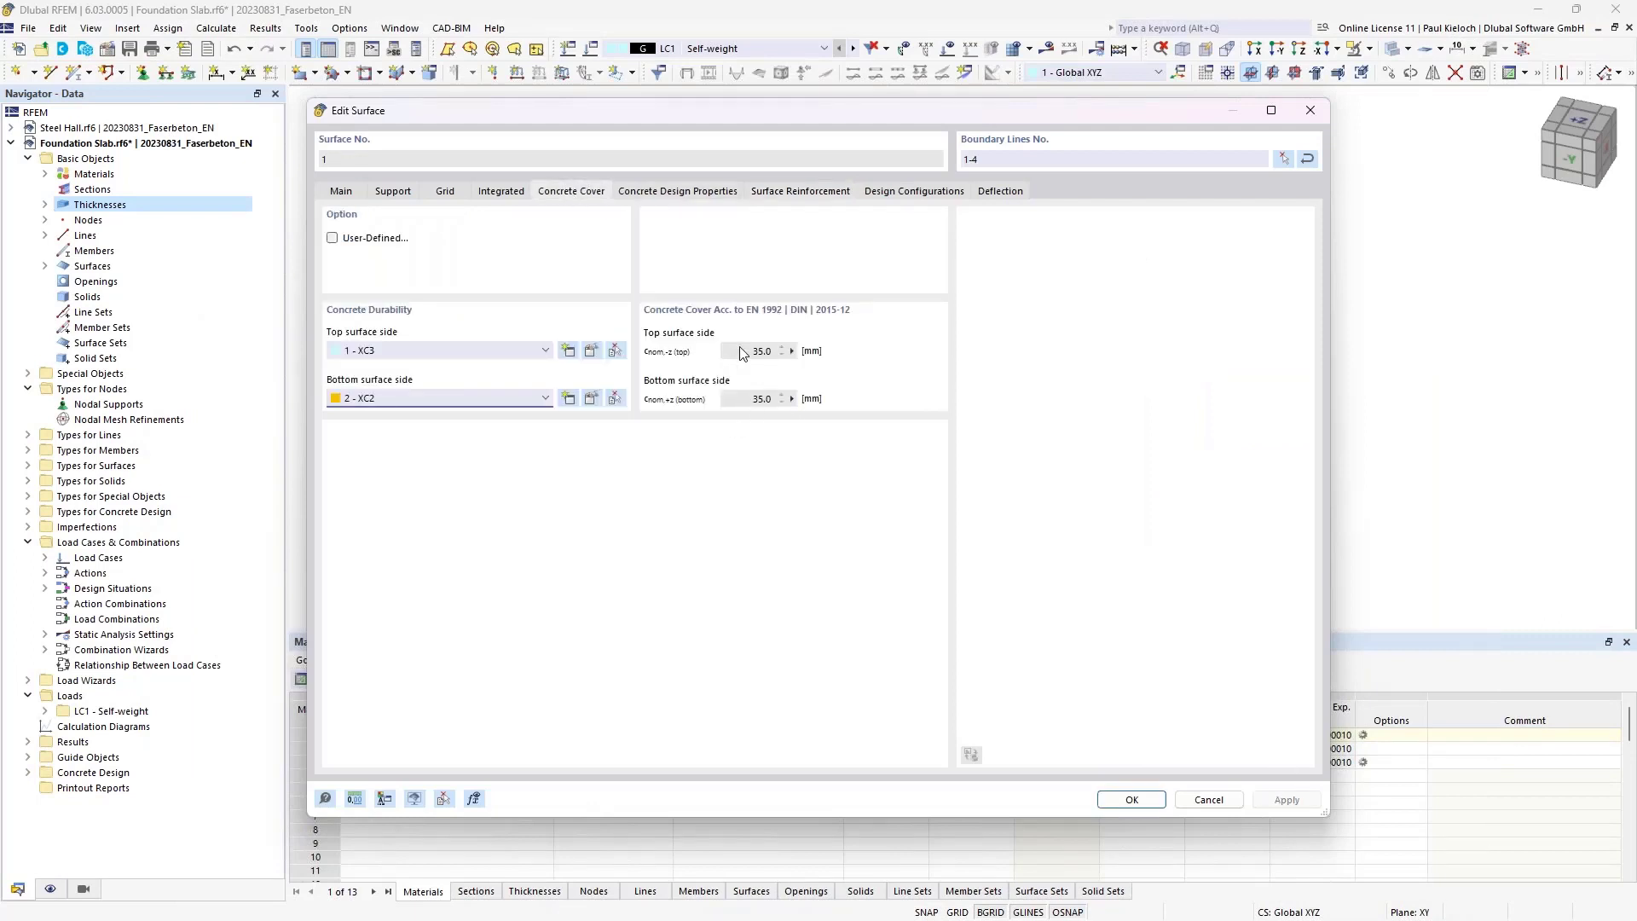
click(721, 193)
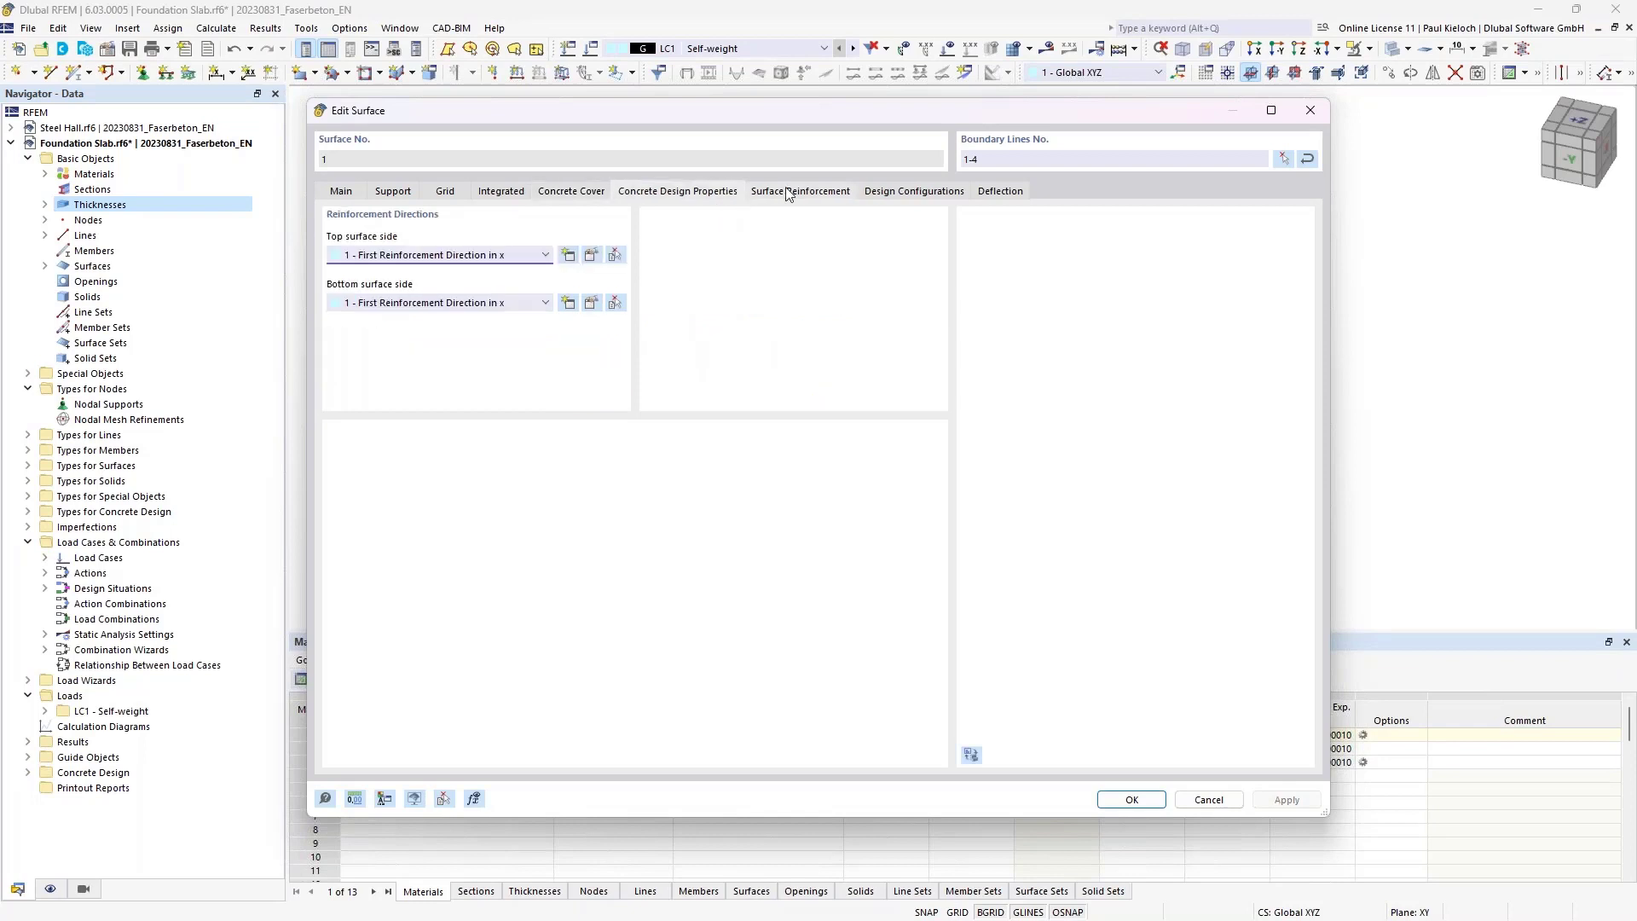
click(789, 193)
click(935, 193)
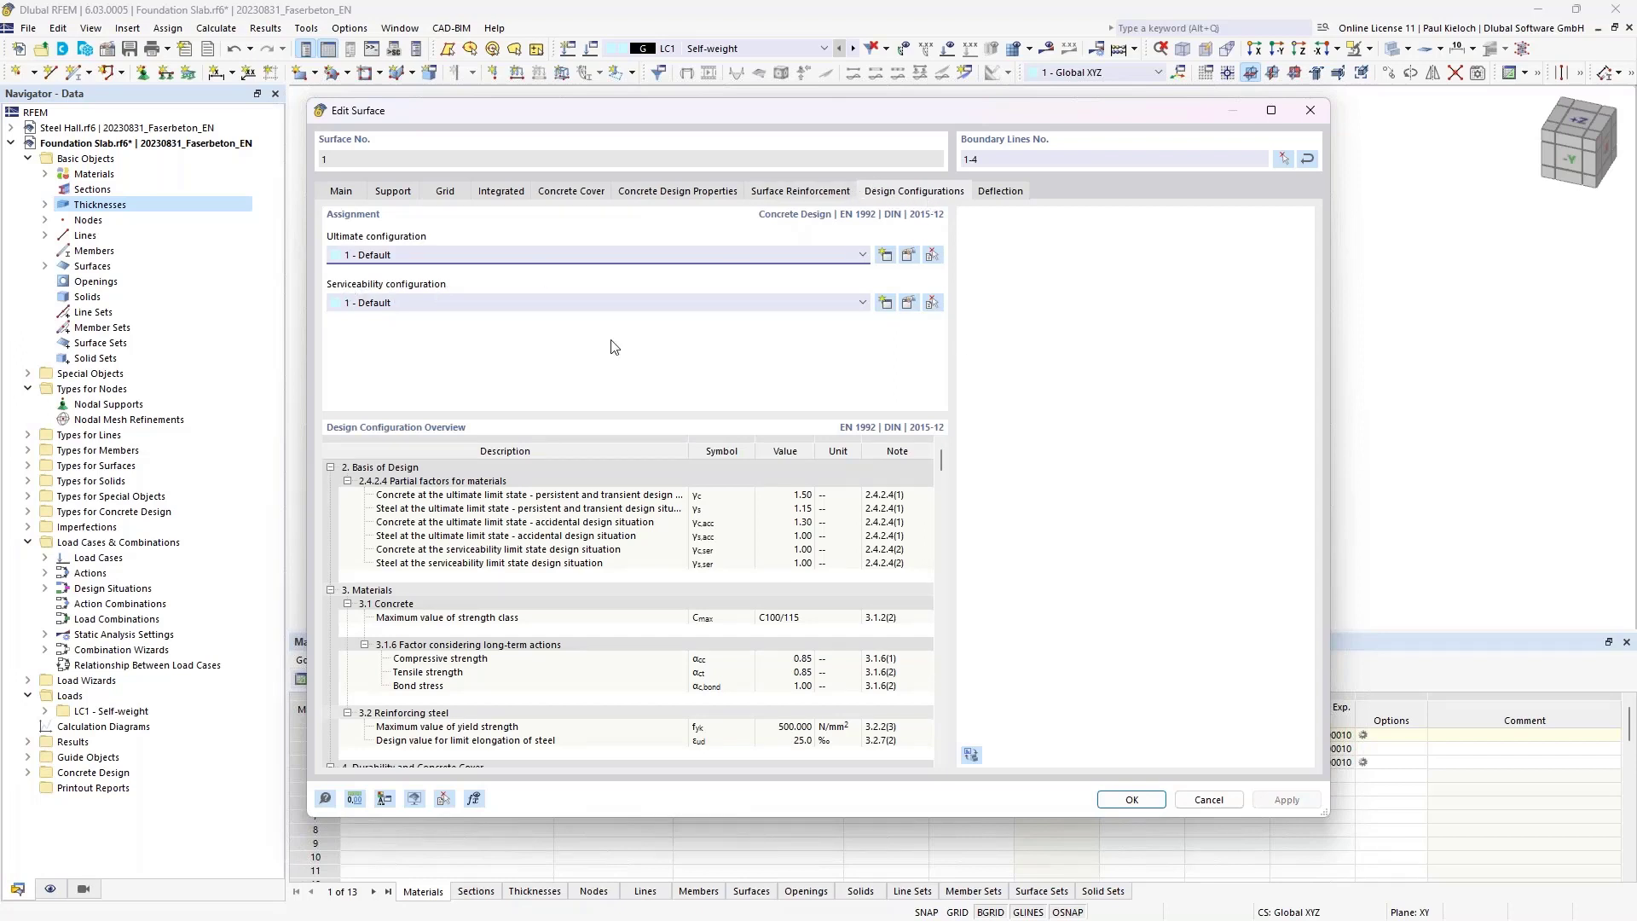
click(907, 306)
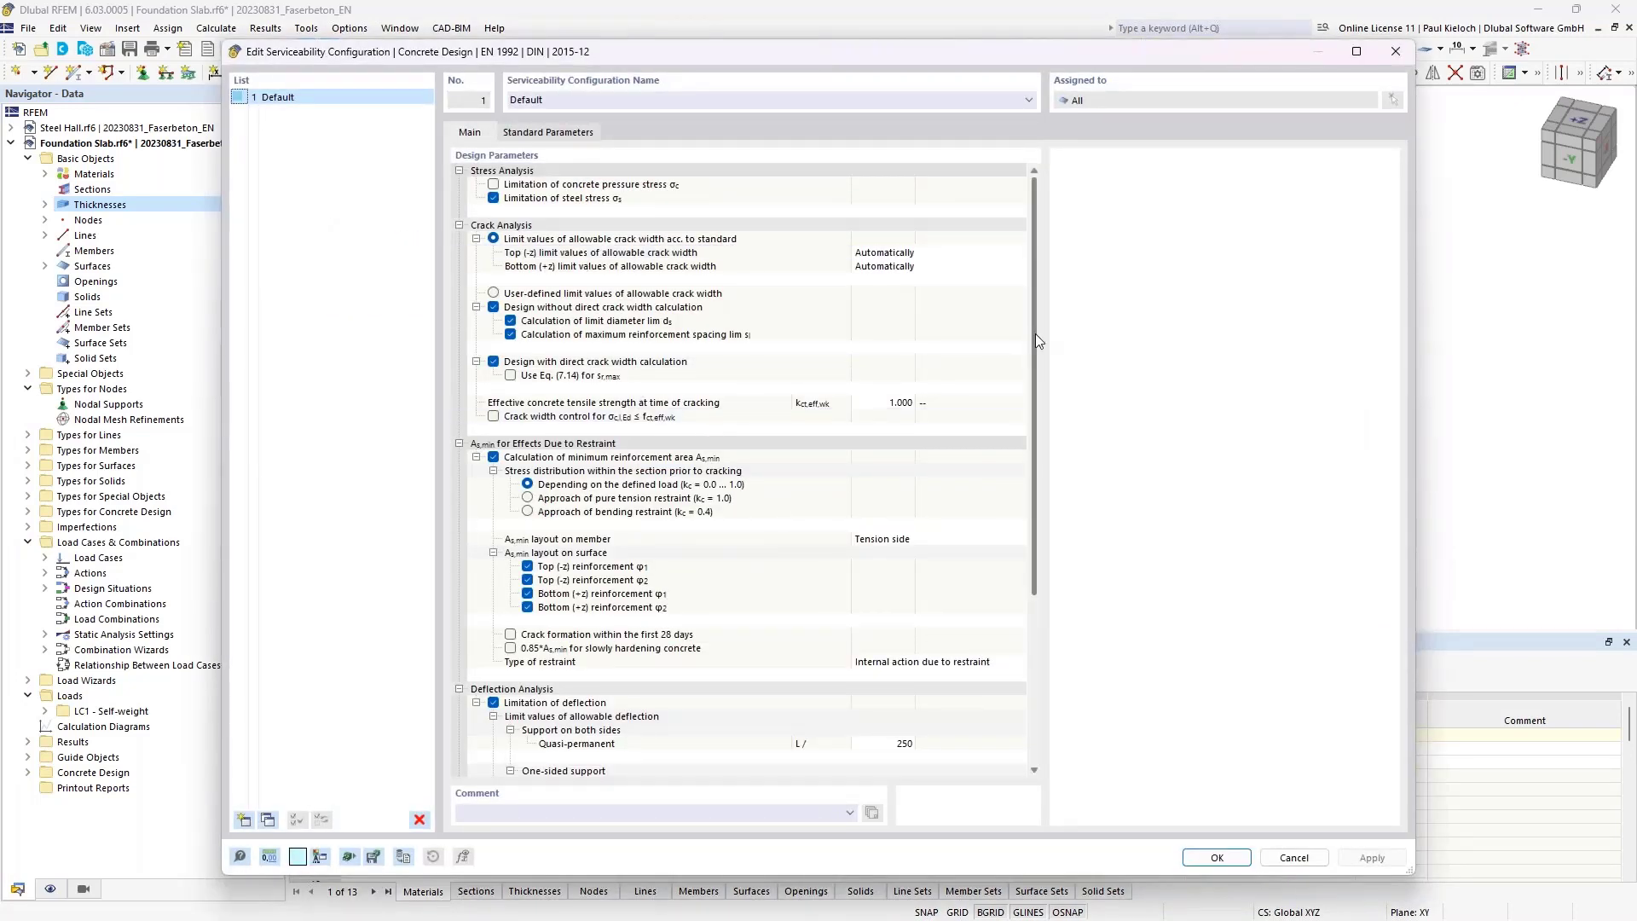
drag(1034, 335, 1039, 423)
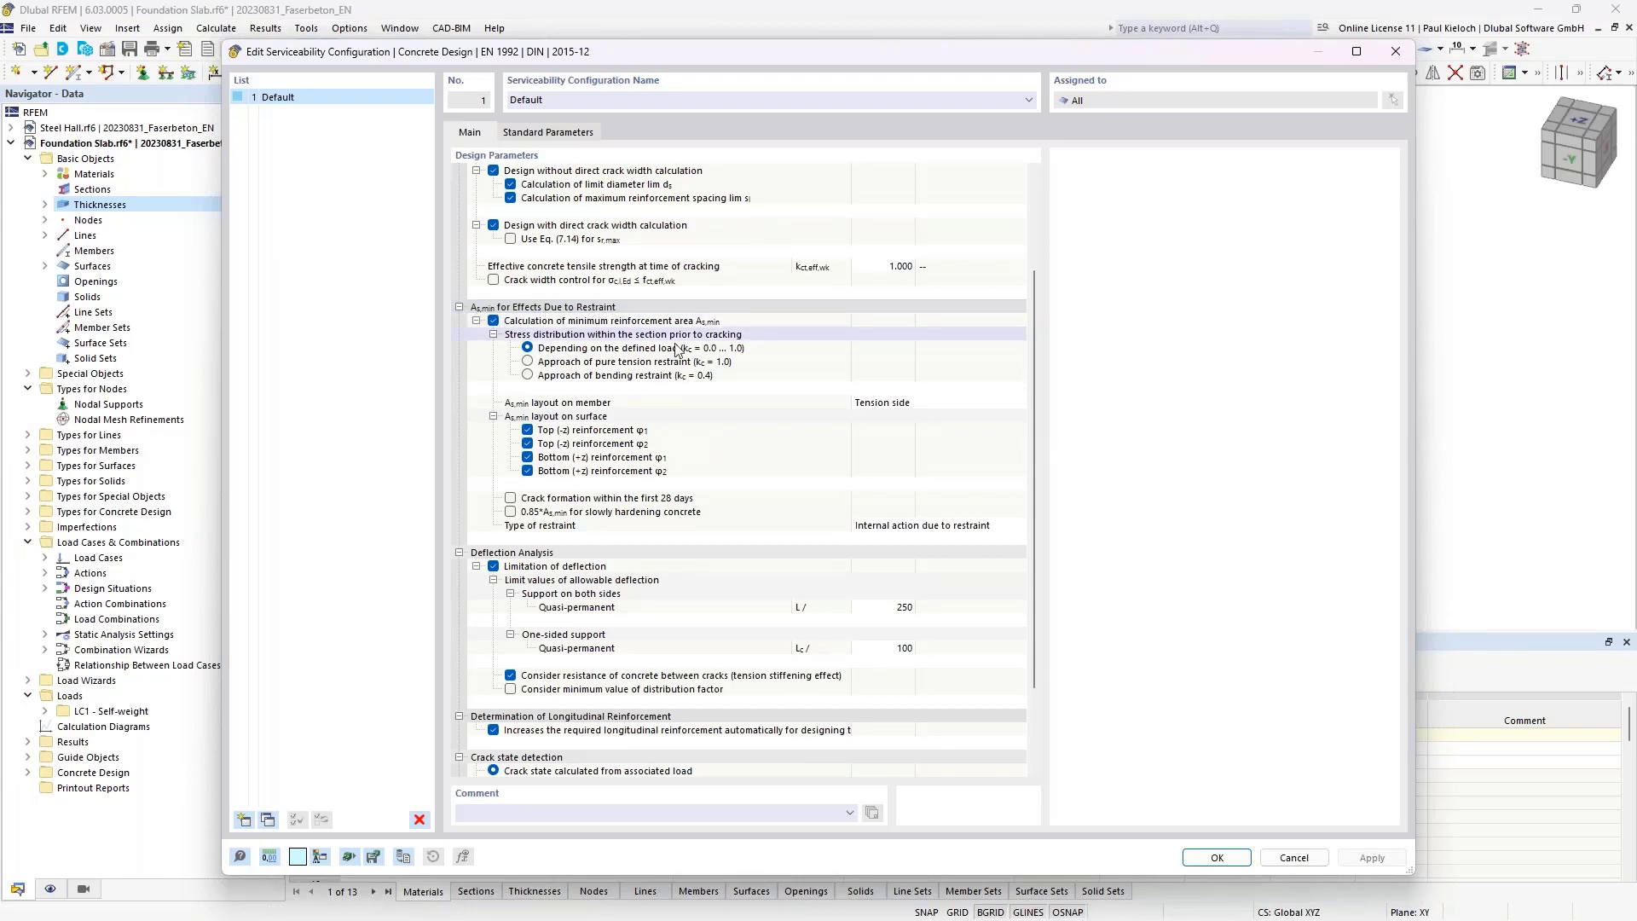
click(527, 363)
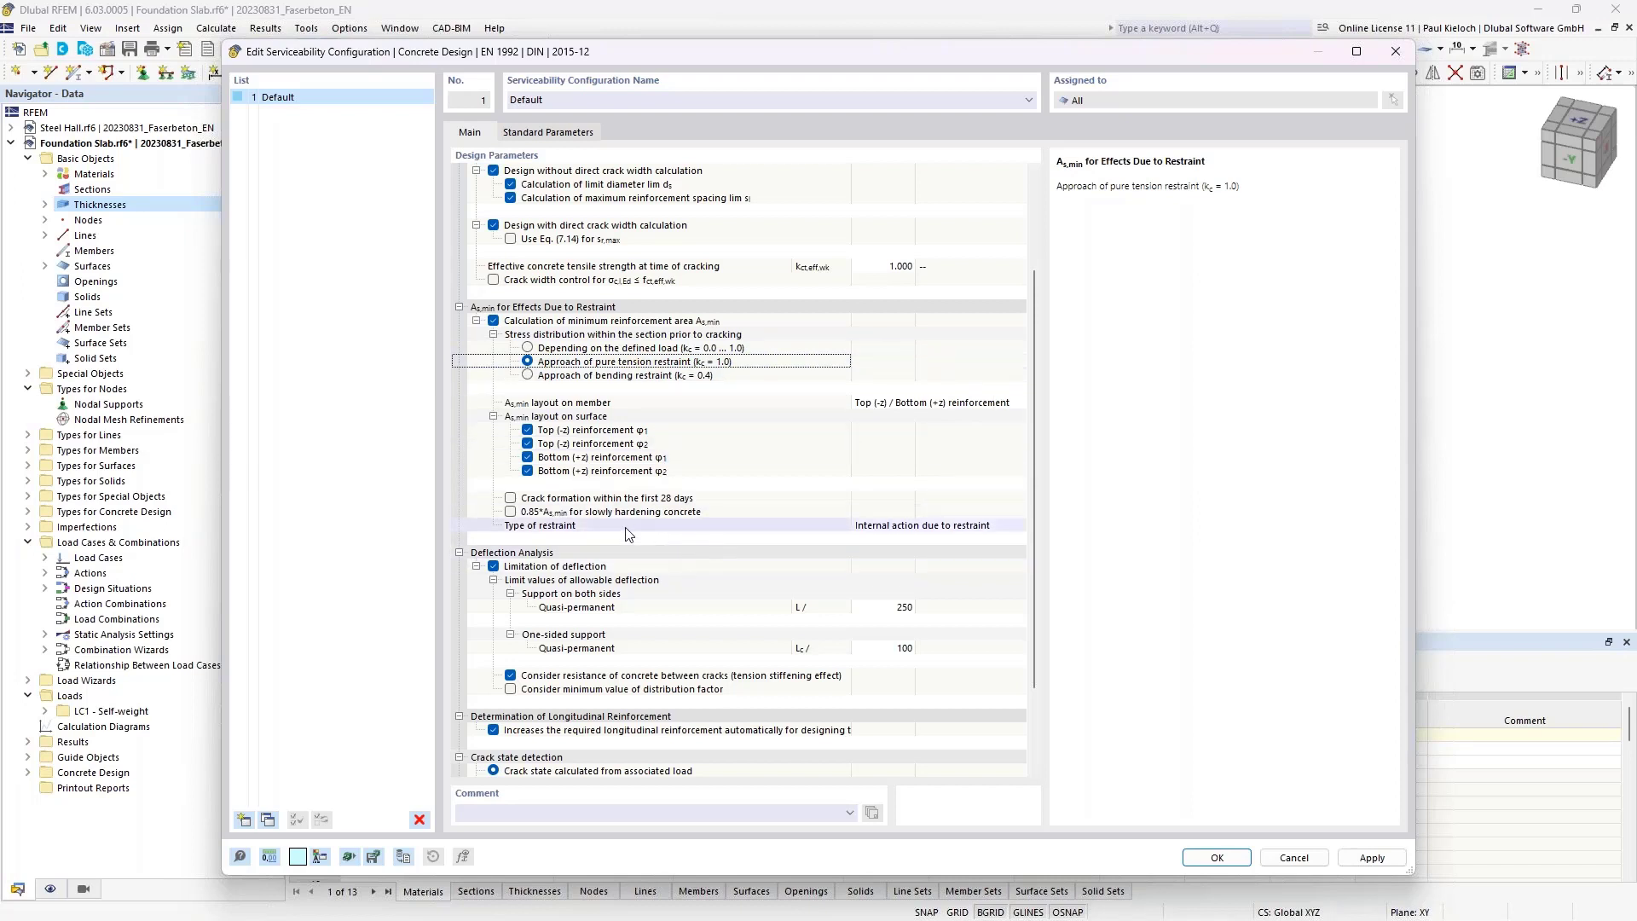
- Enable crack formation within the first 28 days and set its effective concrete tensile strength factor to 0.65
click(698, 501)
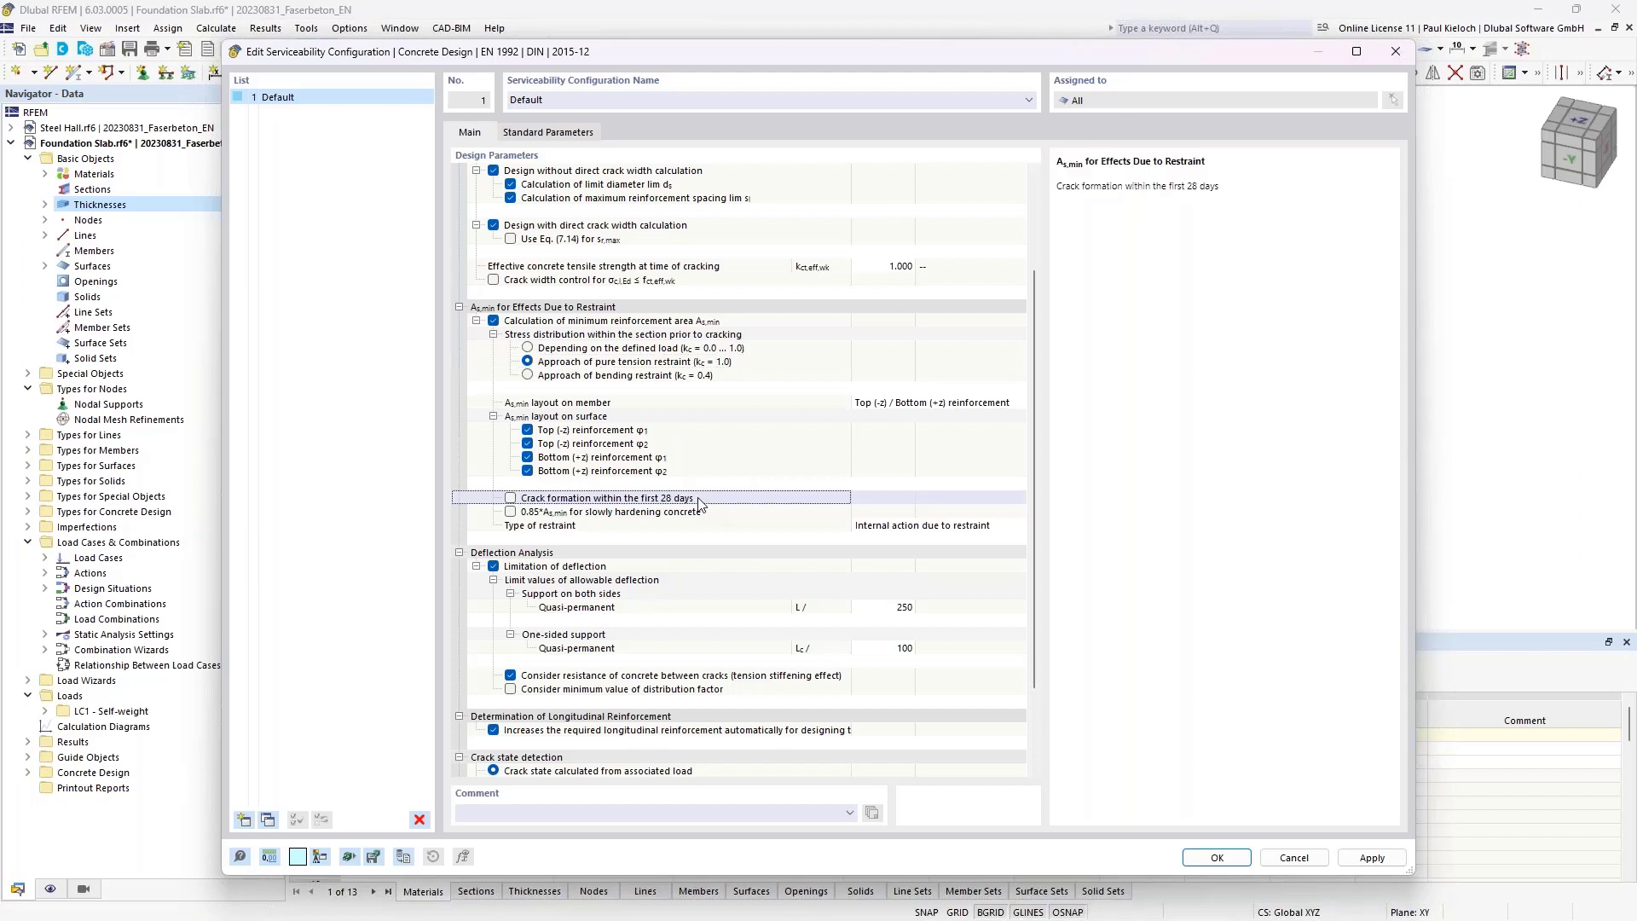
click(510, 498)
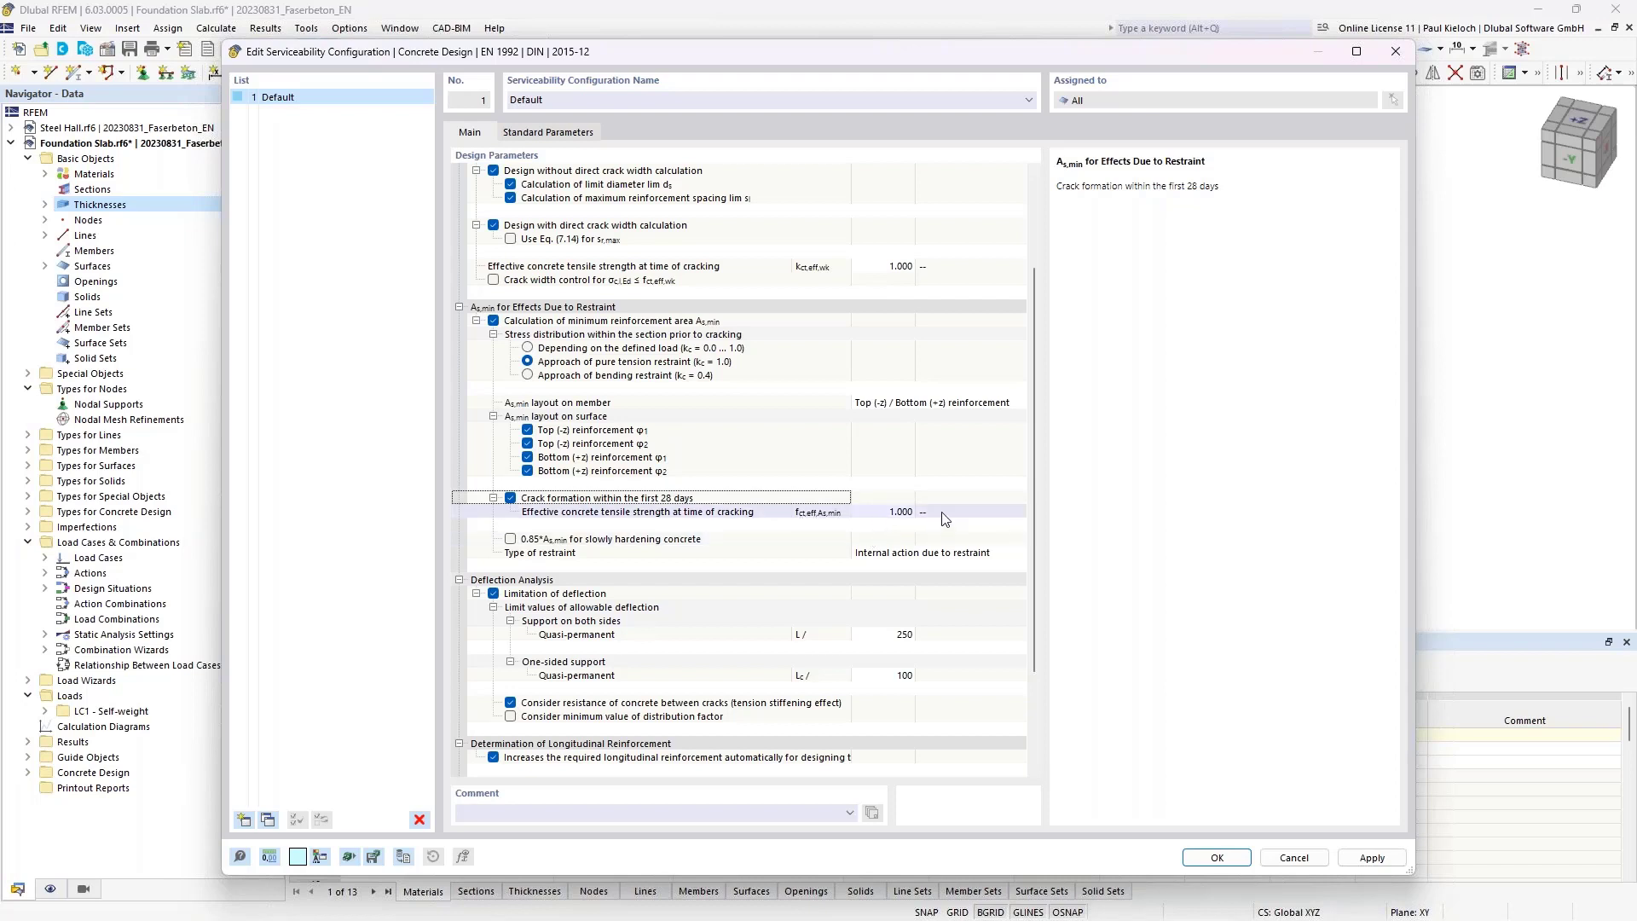
click(883, 511)
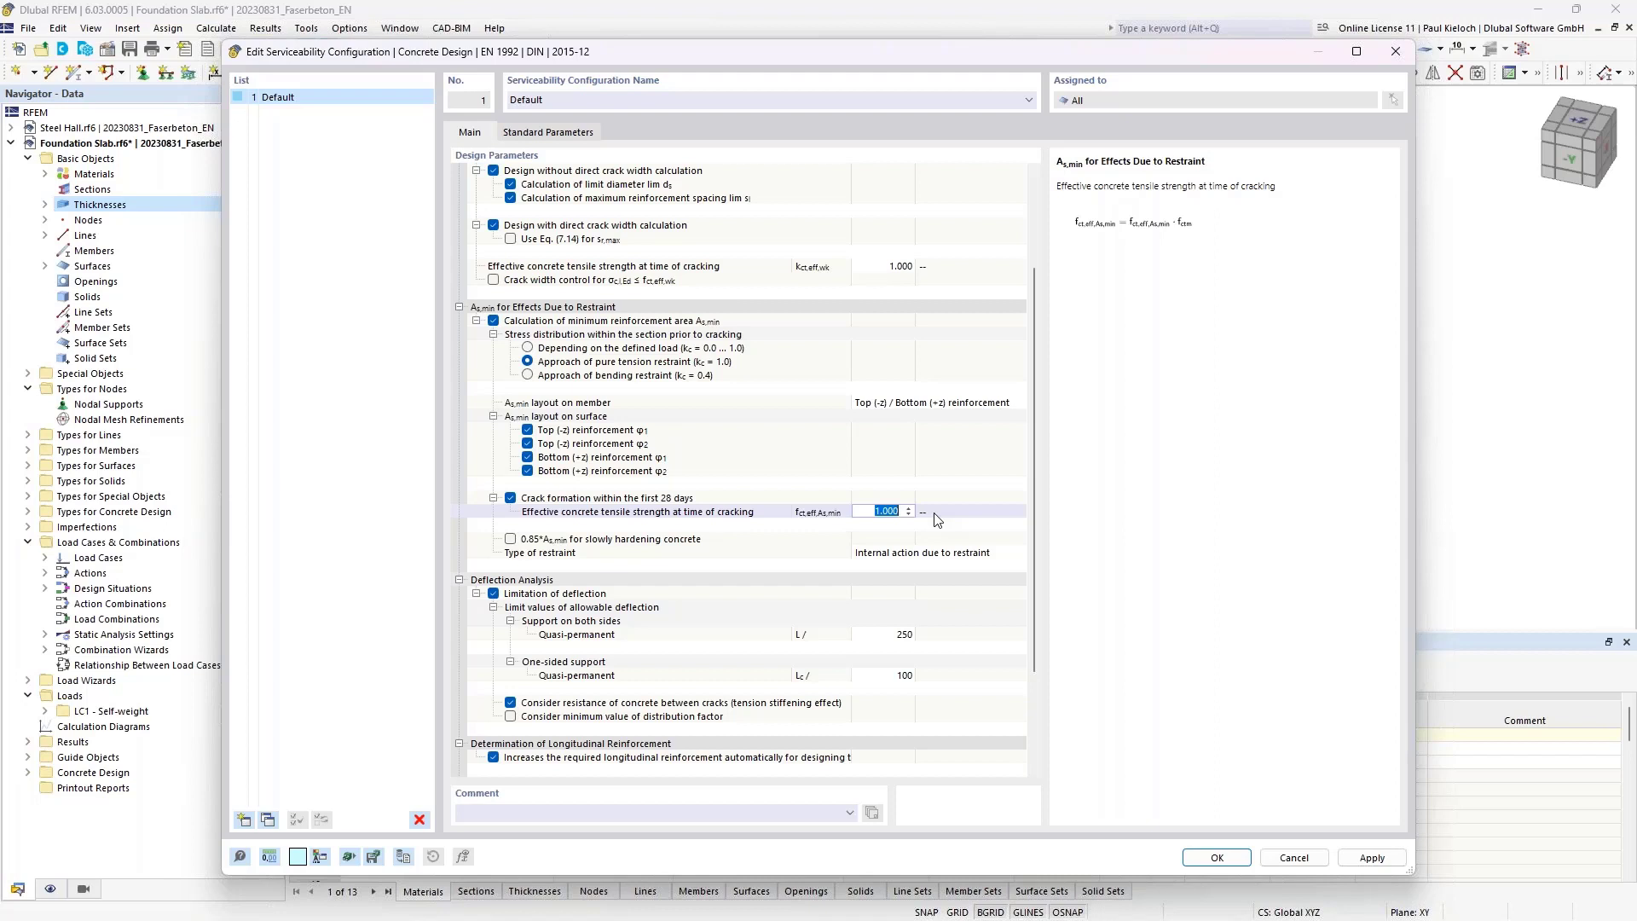
text(0,65)
key(Tab)
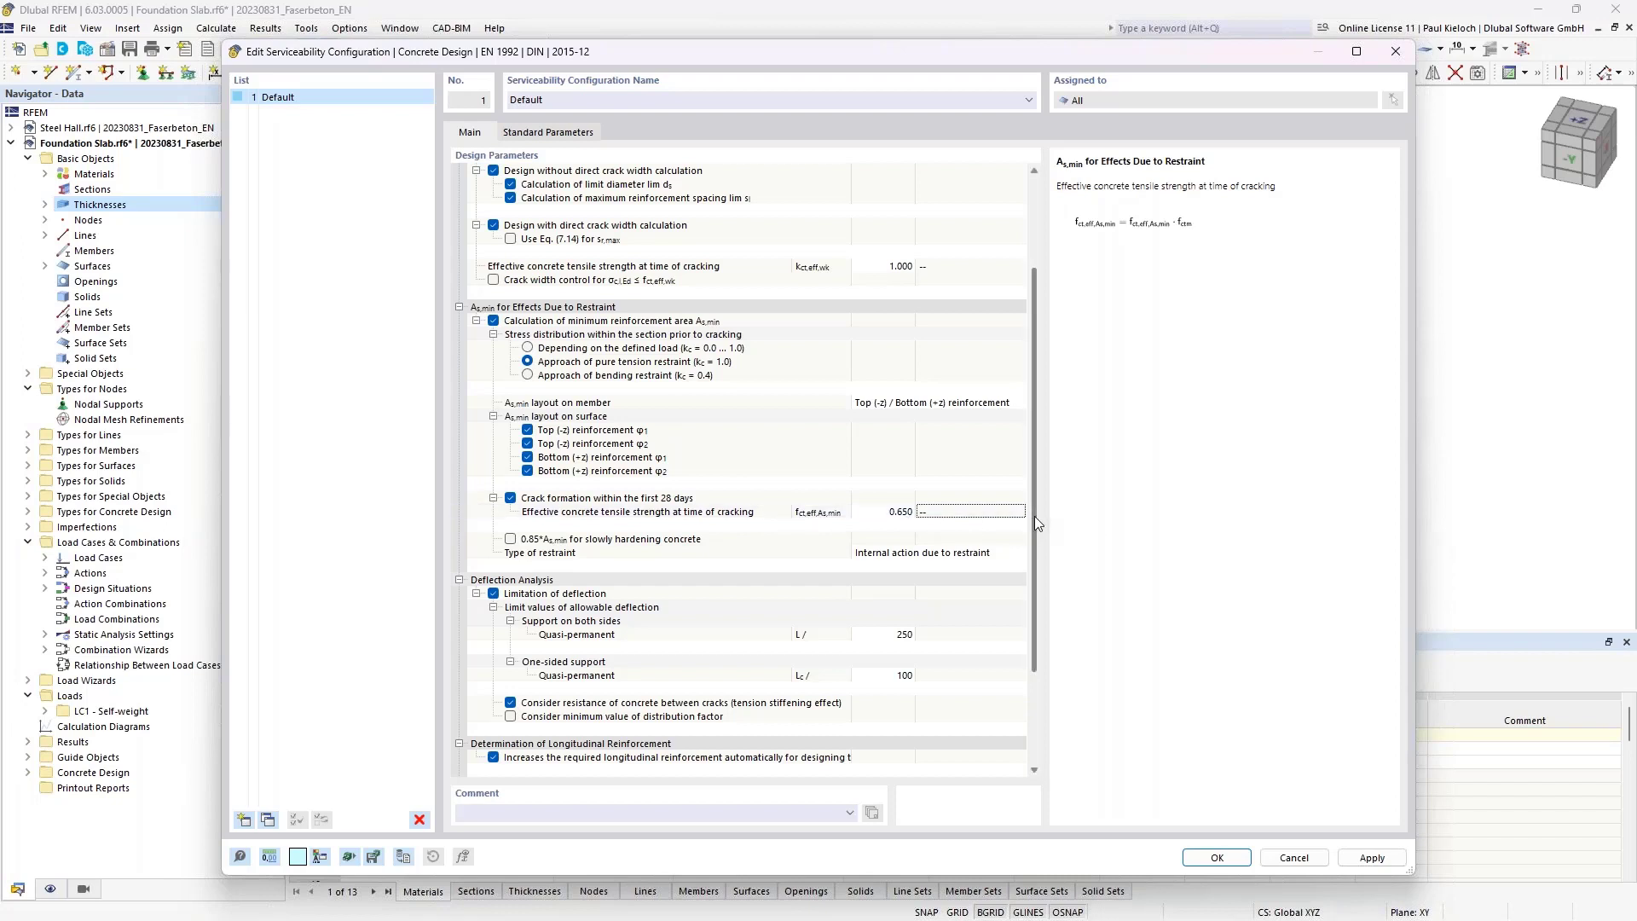
- Disable the deflection limitation and the automatic increase of required longitudinal reinforcement, and confirm the configuration and surface settings
drag(1035, 515, 1025, 609)
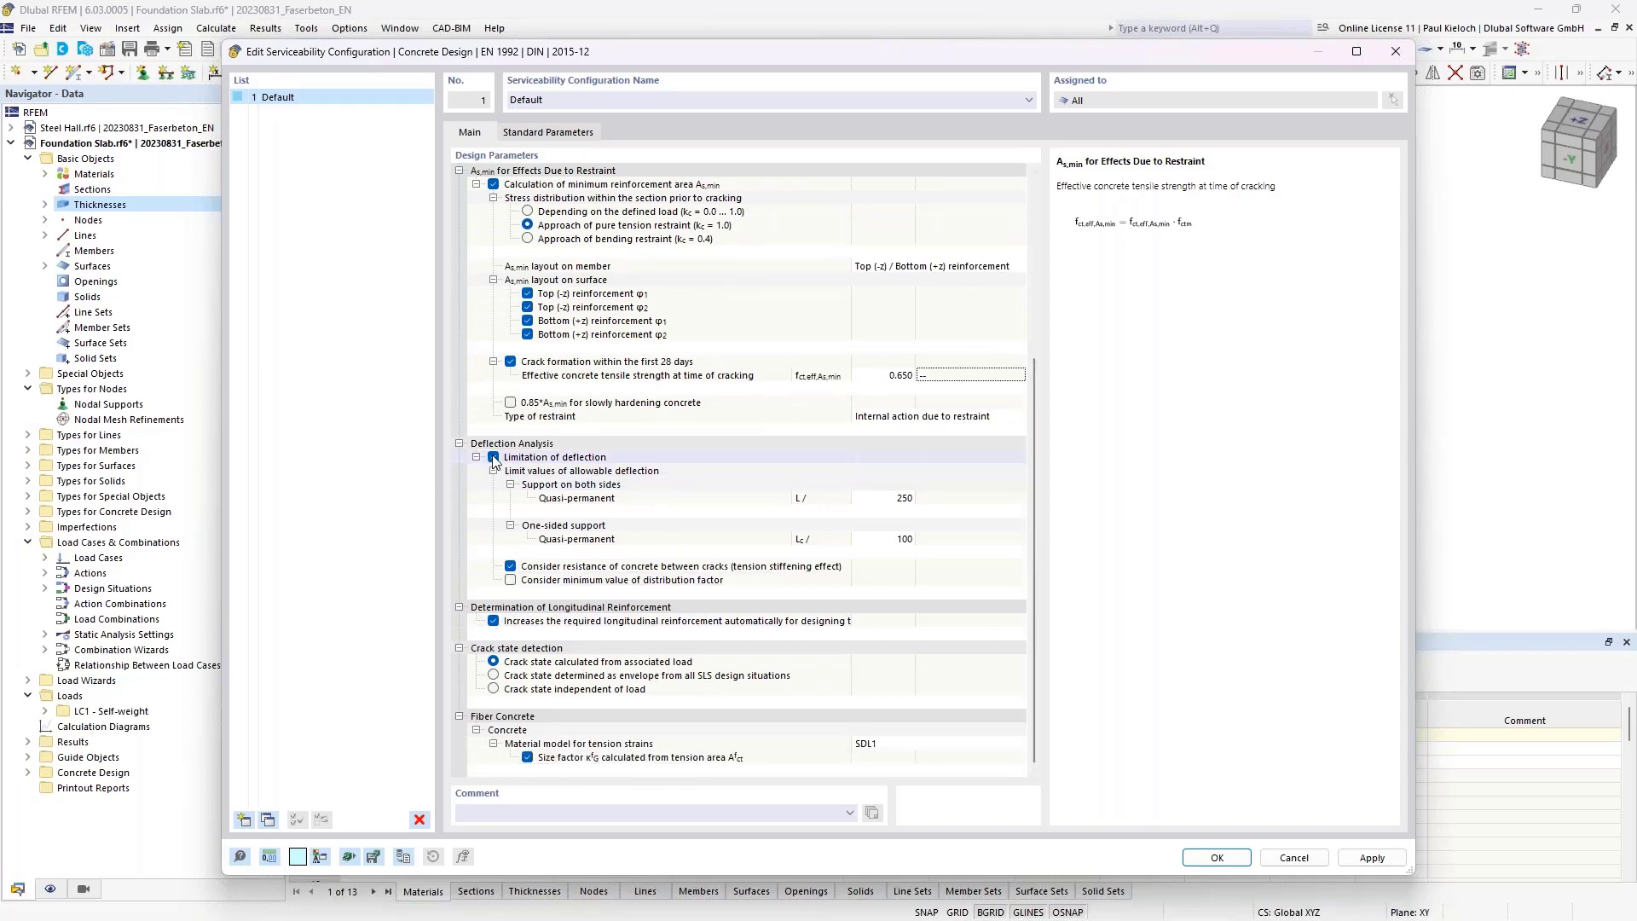
click(493, 458)
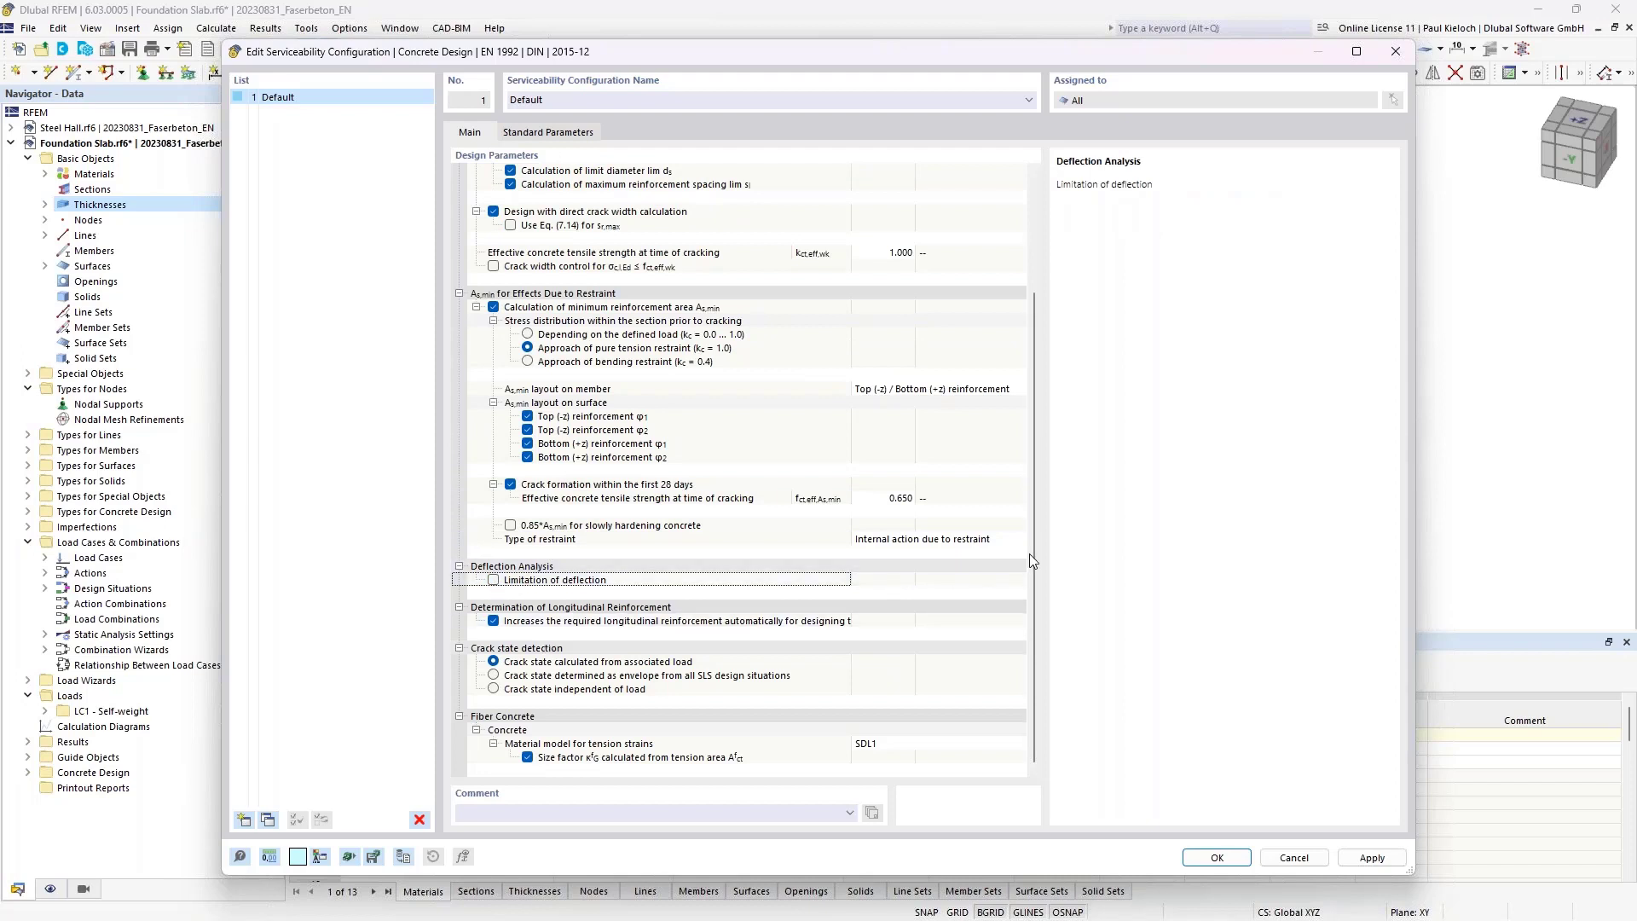
click(493, 622)
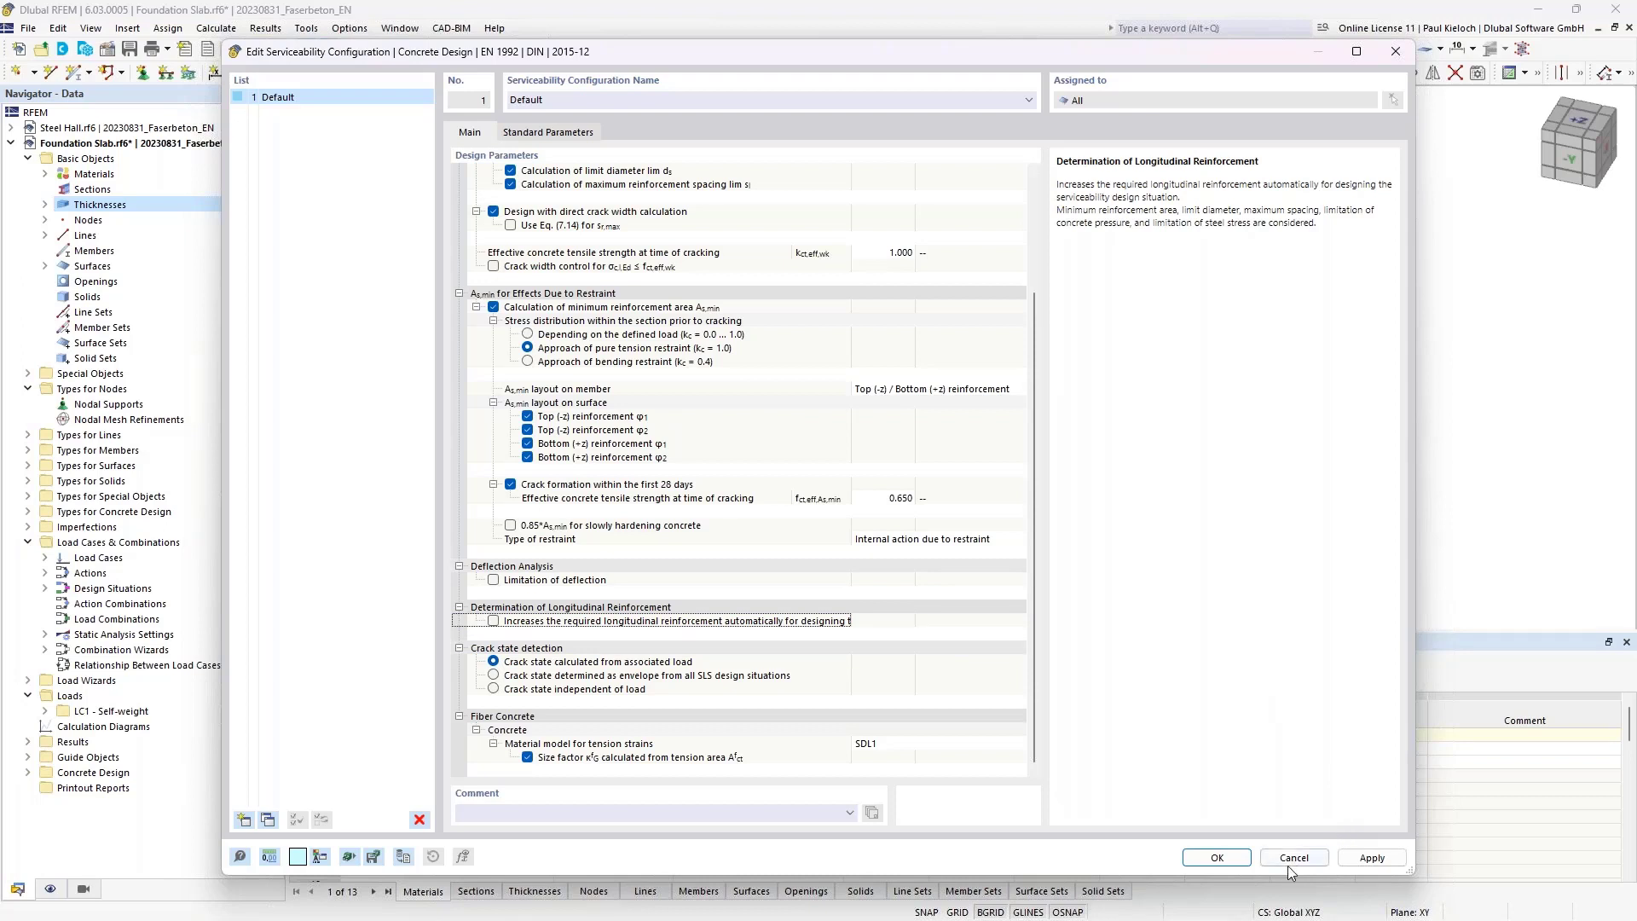
click(1224, 858)
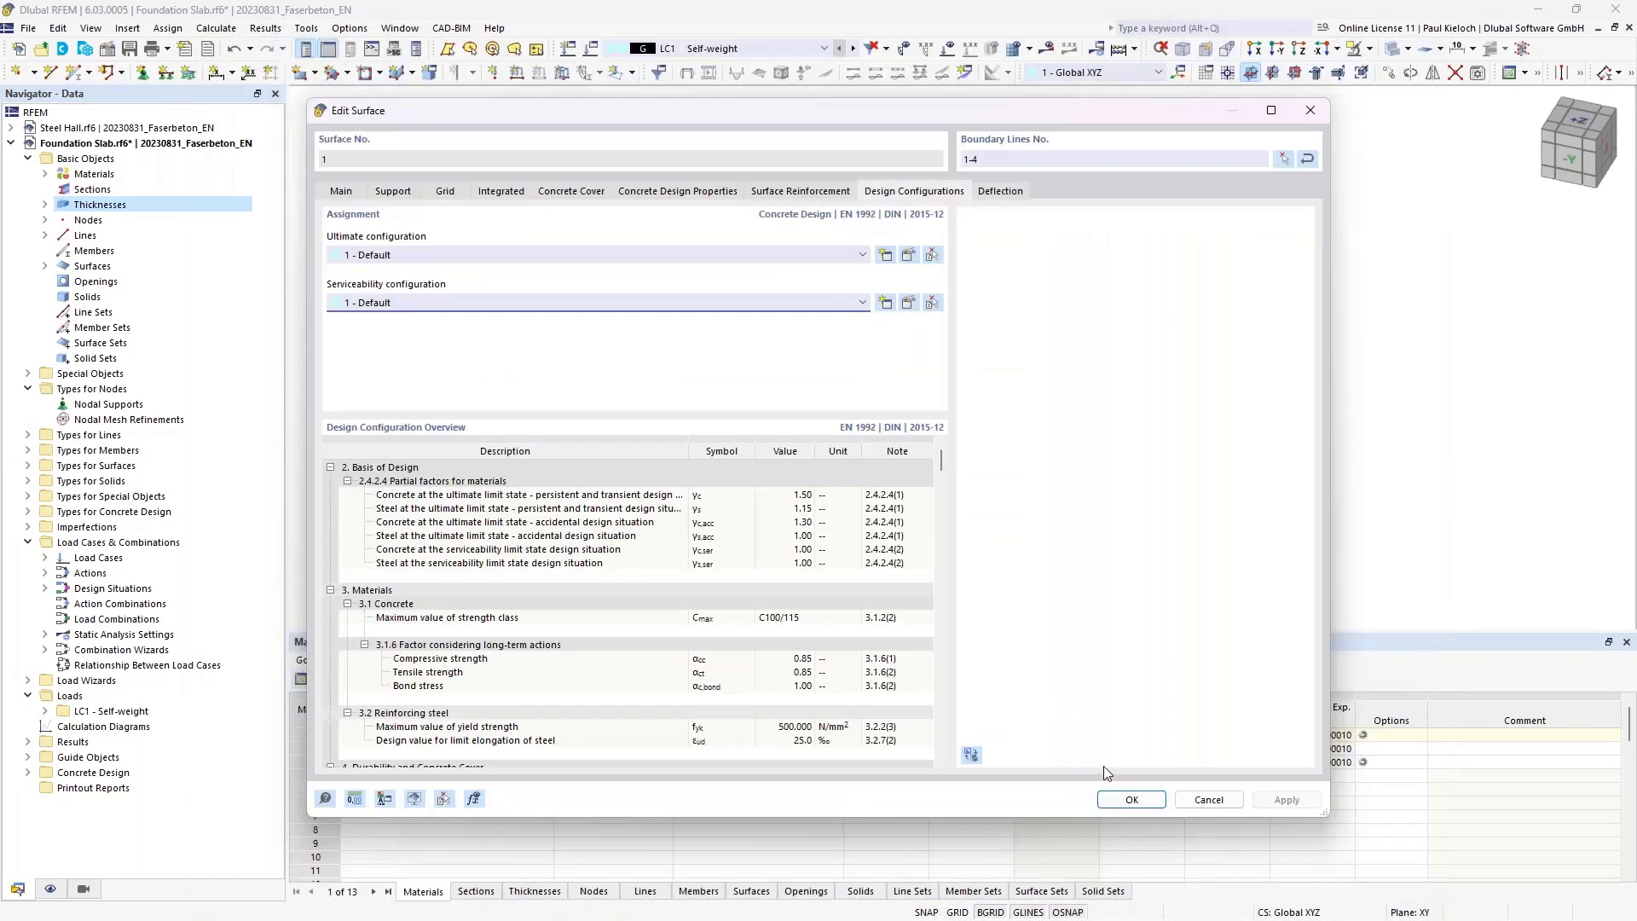
click(1144, 804)
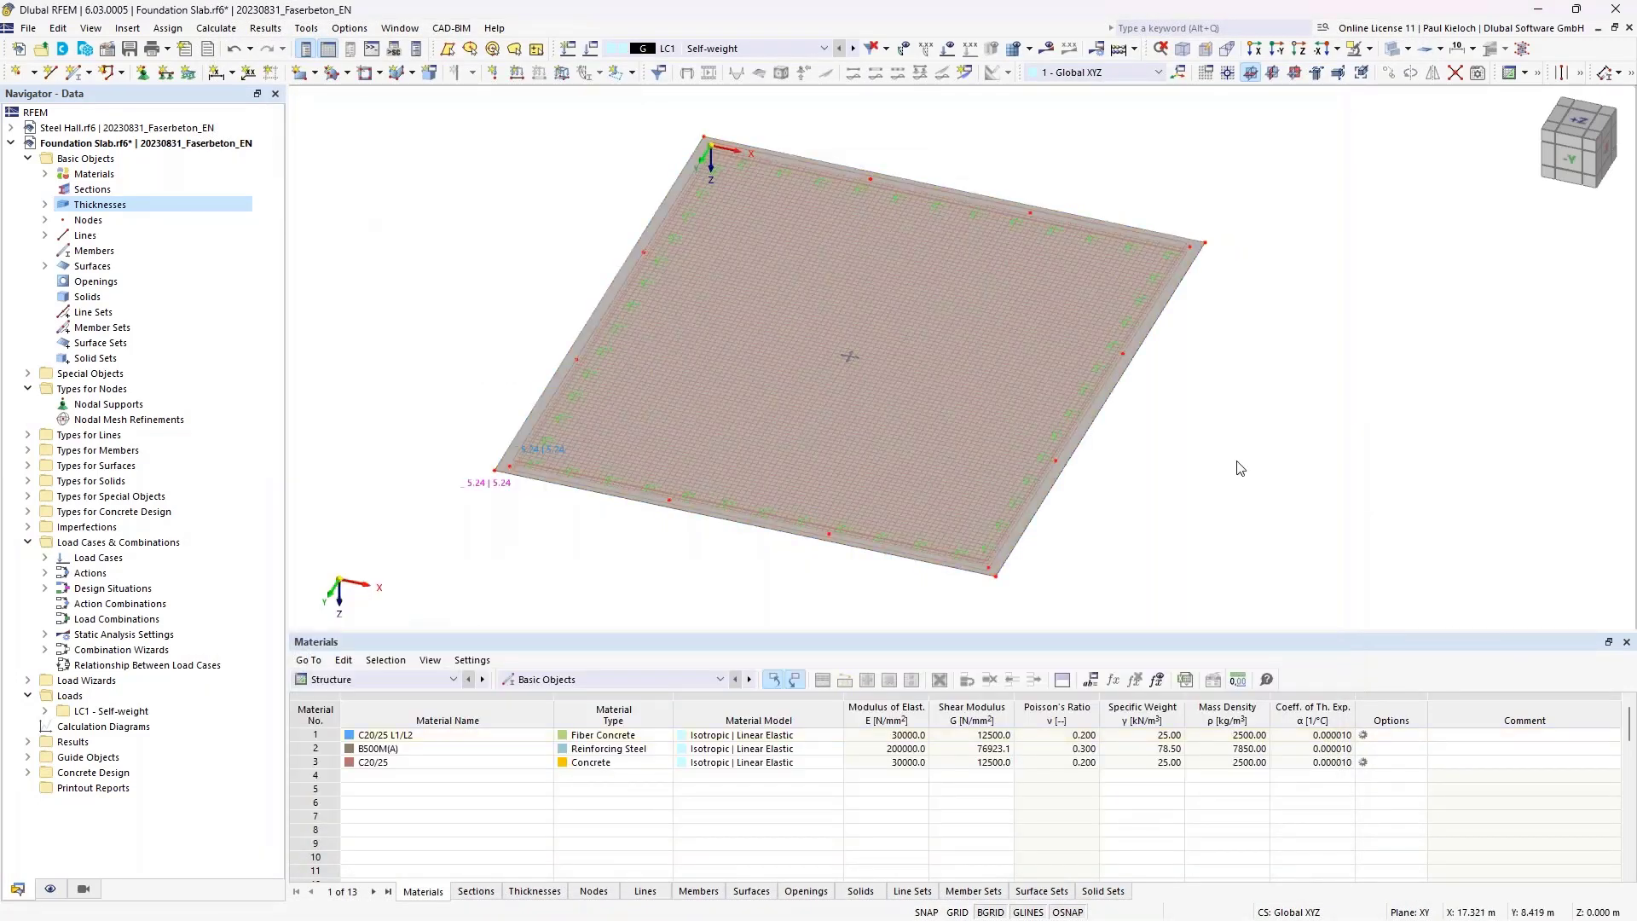
- Hide the display of the concrete design types on the slab
middle_drag(1237, 461, 1206, 457)
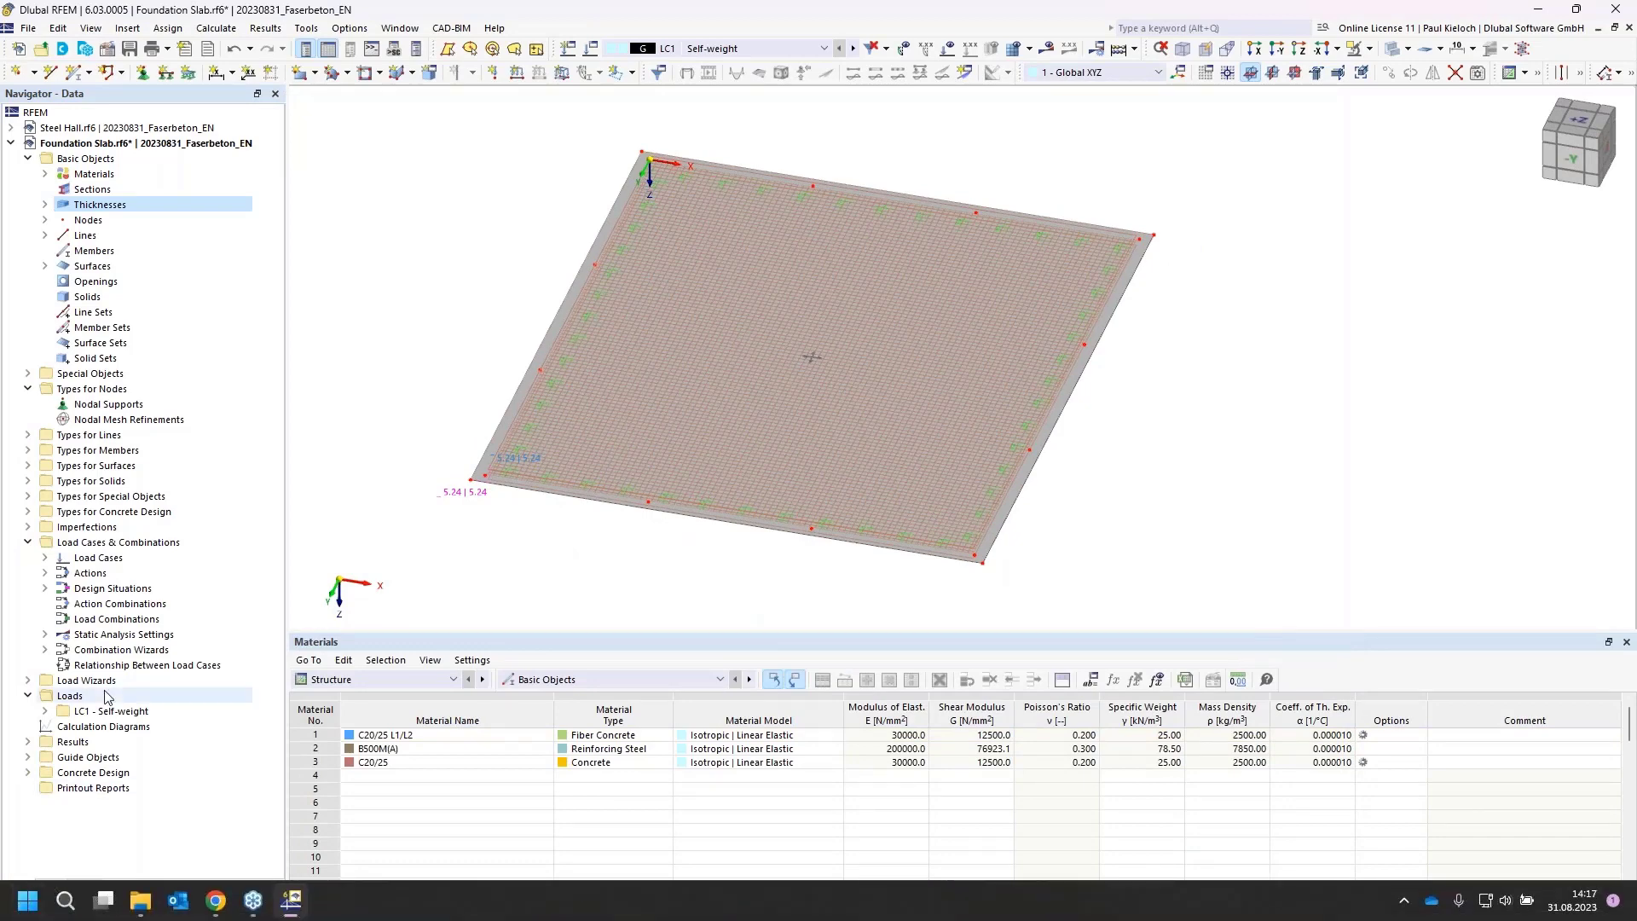
click(50, 889)
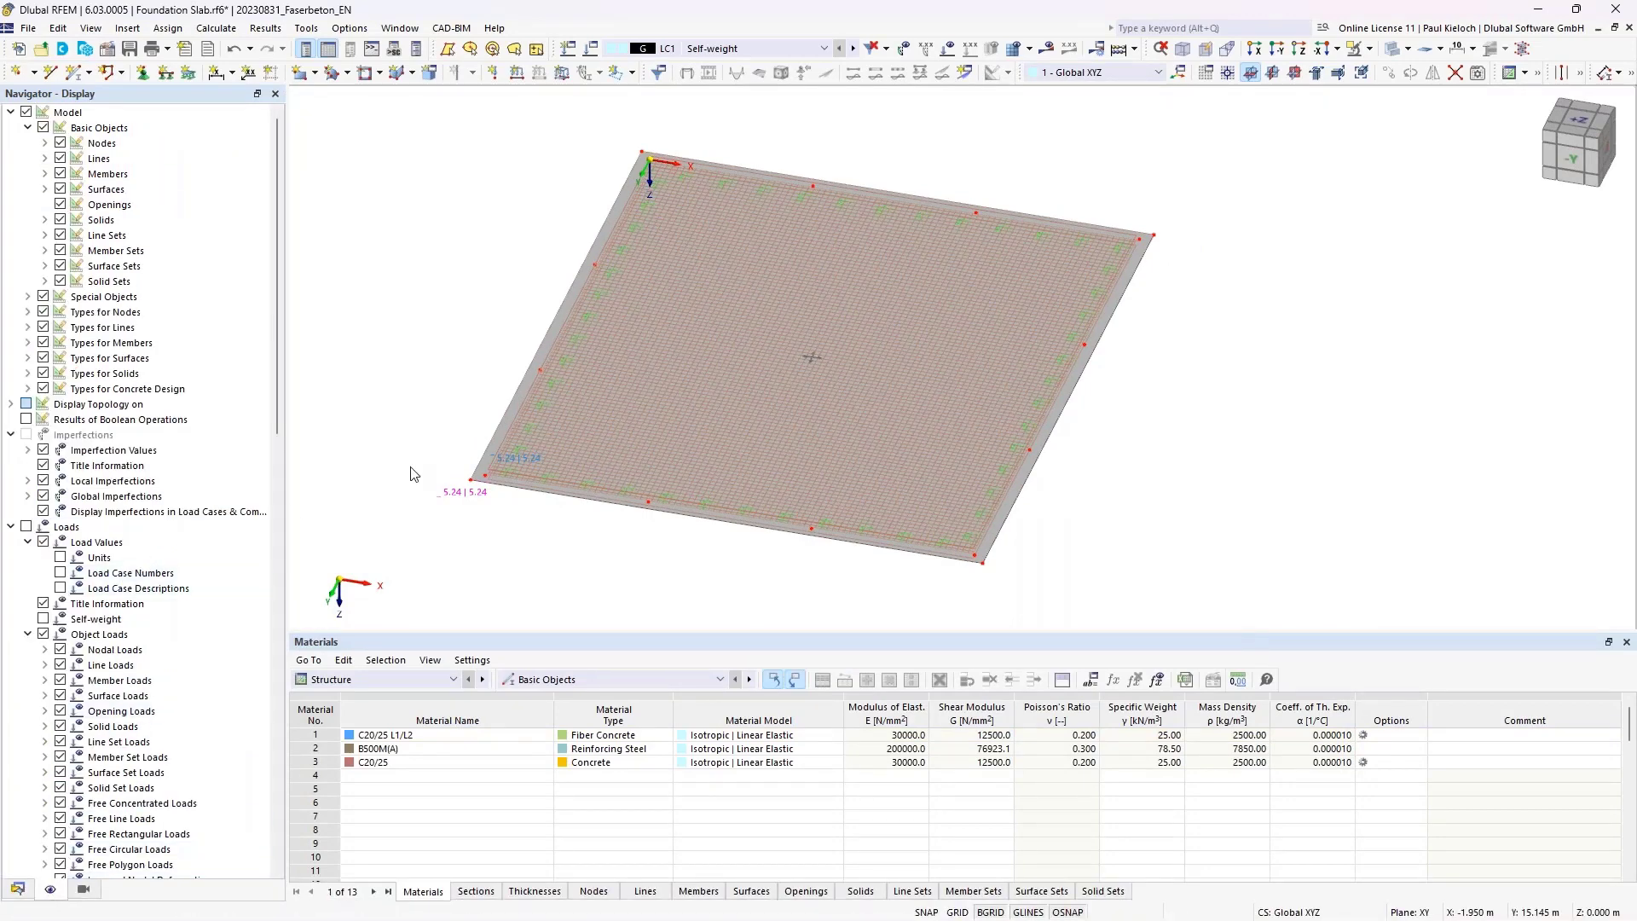
click(43, 389)
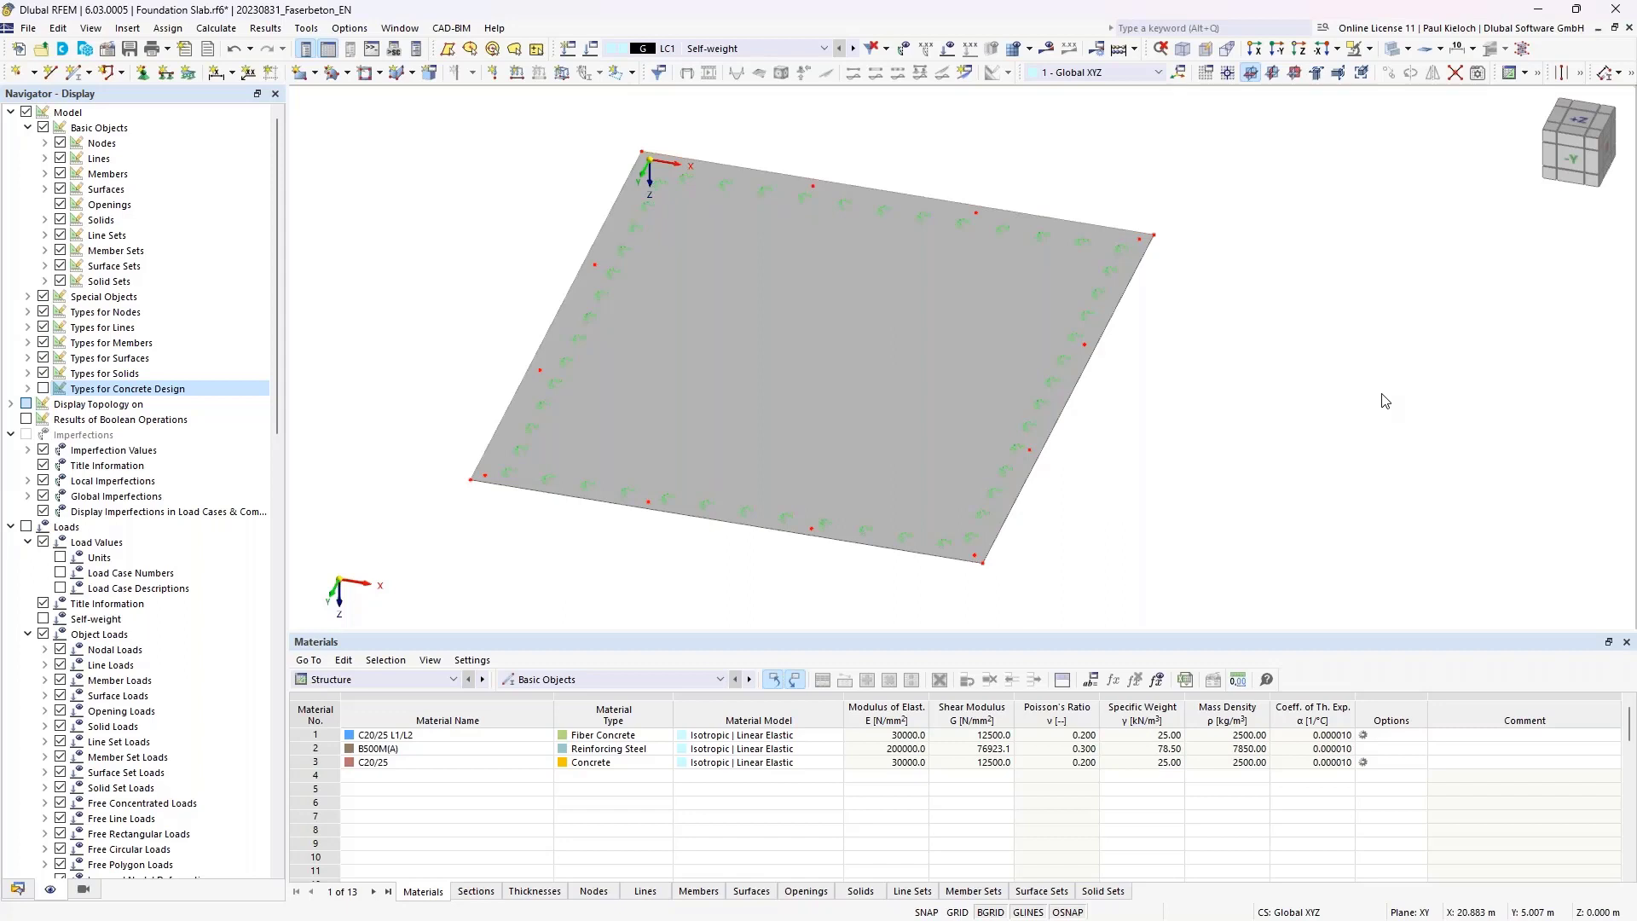
- Select the whole slab with all its nodes and enable the mesh refinement option for nodes 1-12
mouse_move(1245, 410)
ctrl+middle_down()
mouse_move(1307, 370)
mouse_move(1271, 397)
ctrl+middle_up()
click(1579, 117)
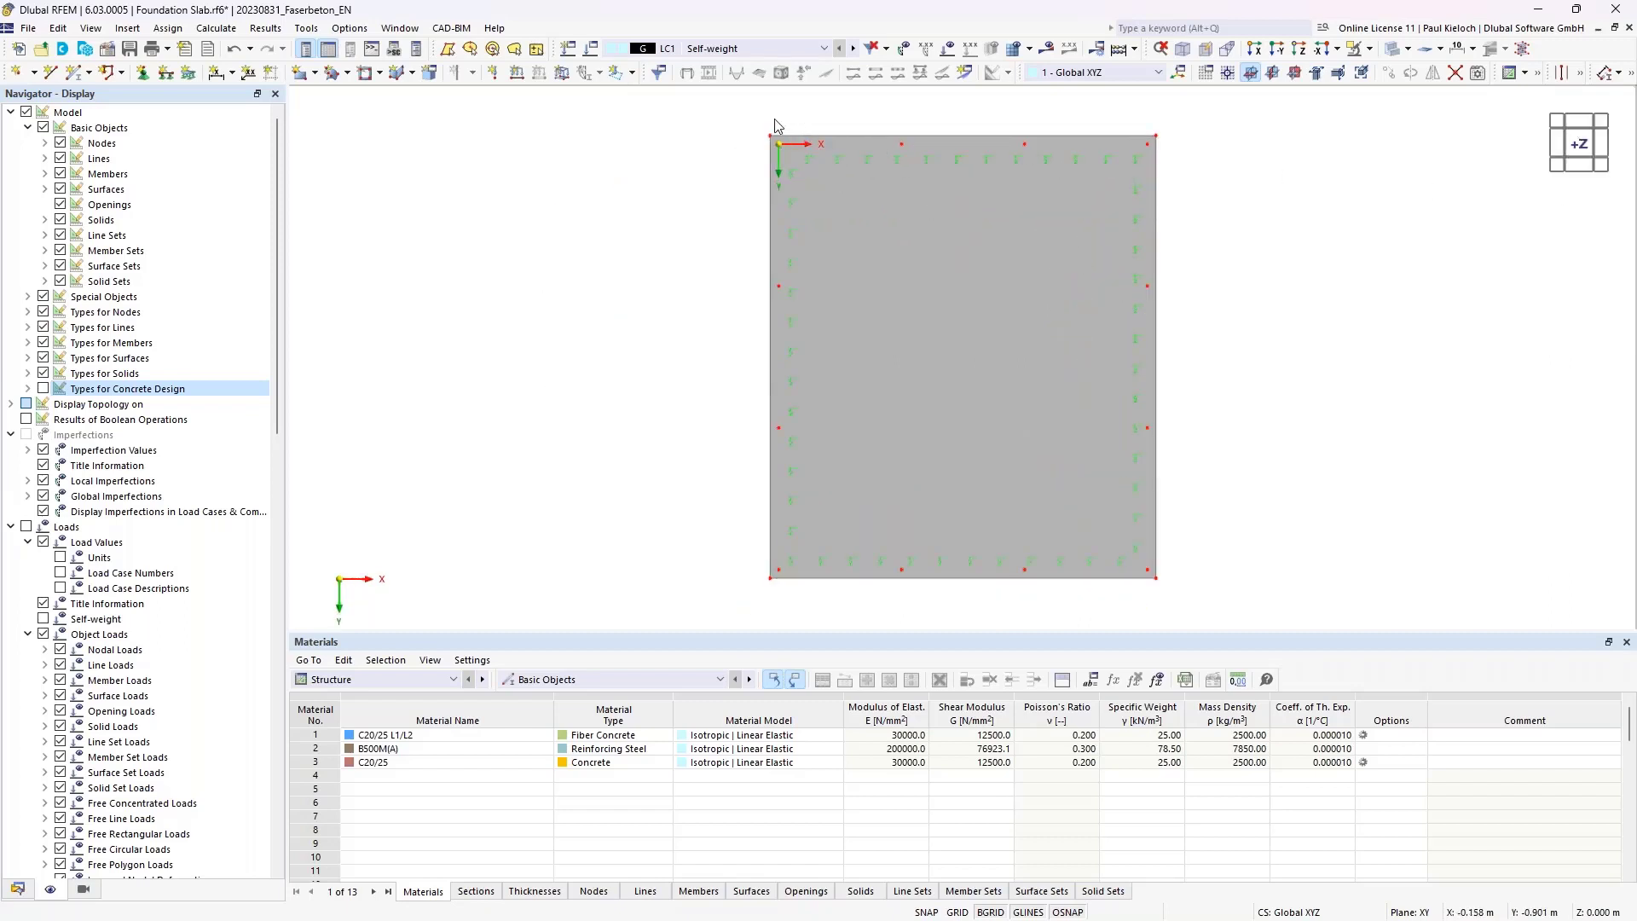
drag(773, 119, 1164, 597)
ctrl+middle_drag(1200, 573, 1167, 411)
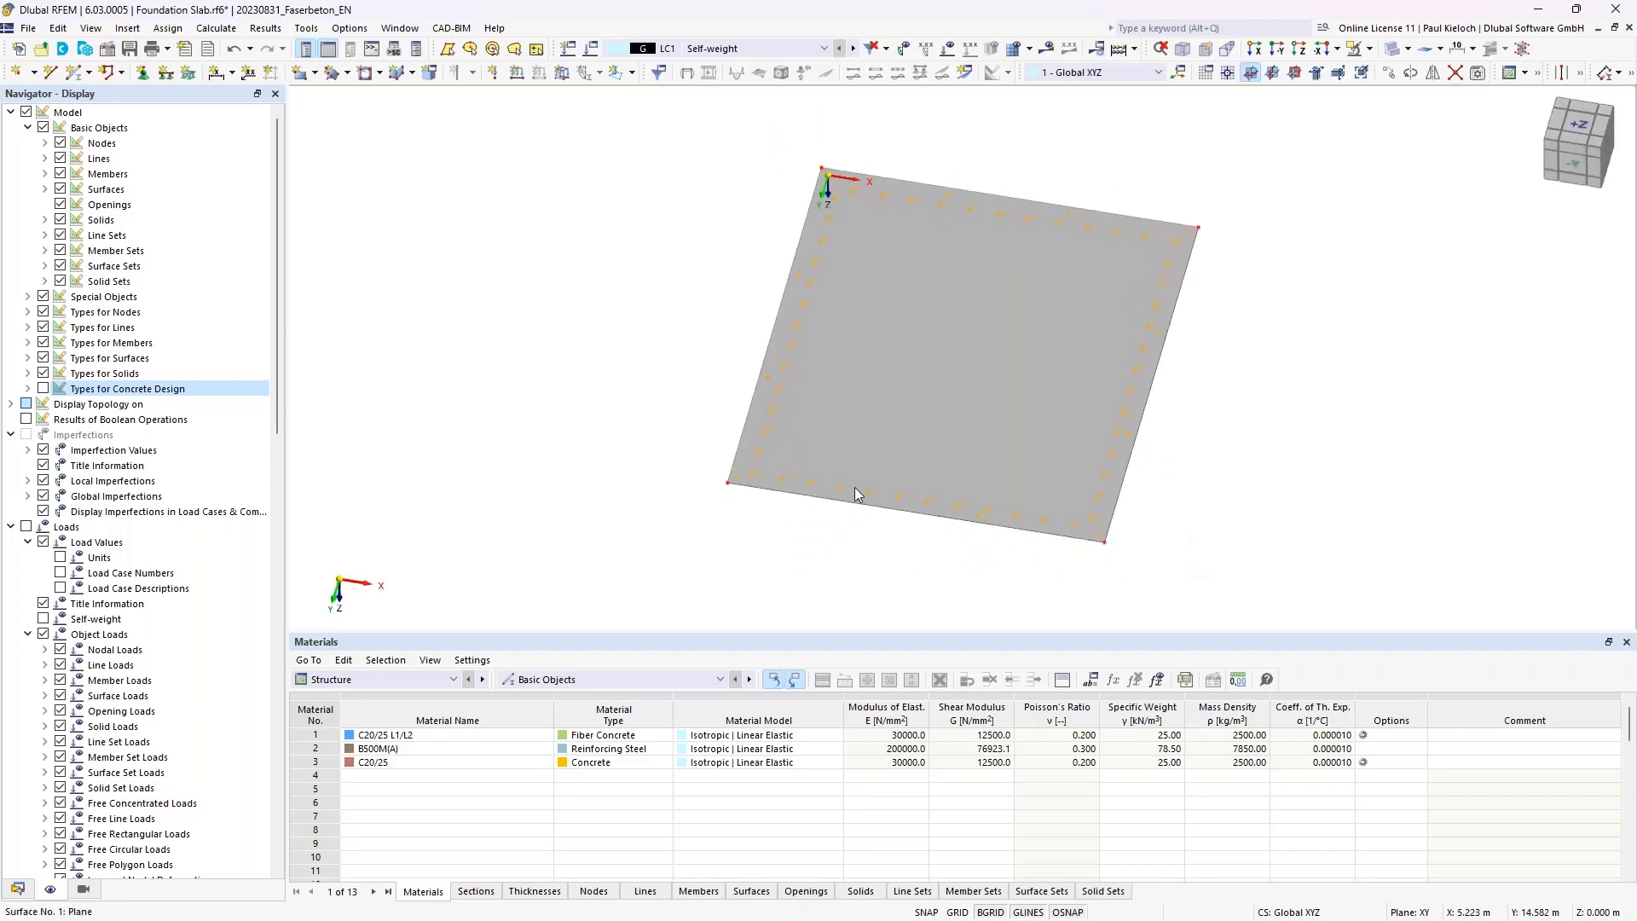
scroll(731, 507, up, 3)
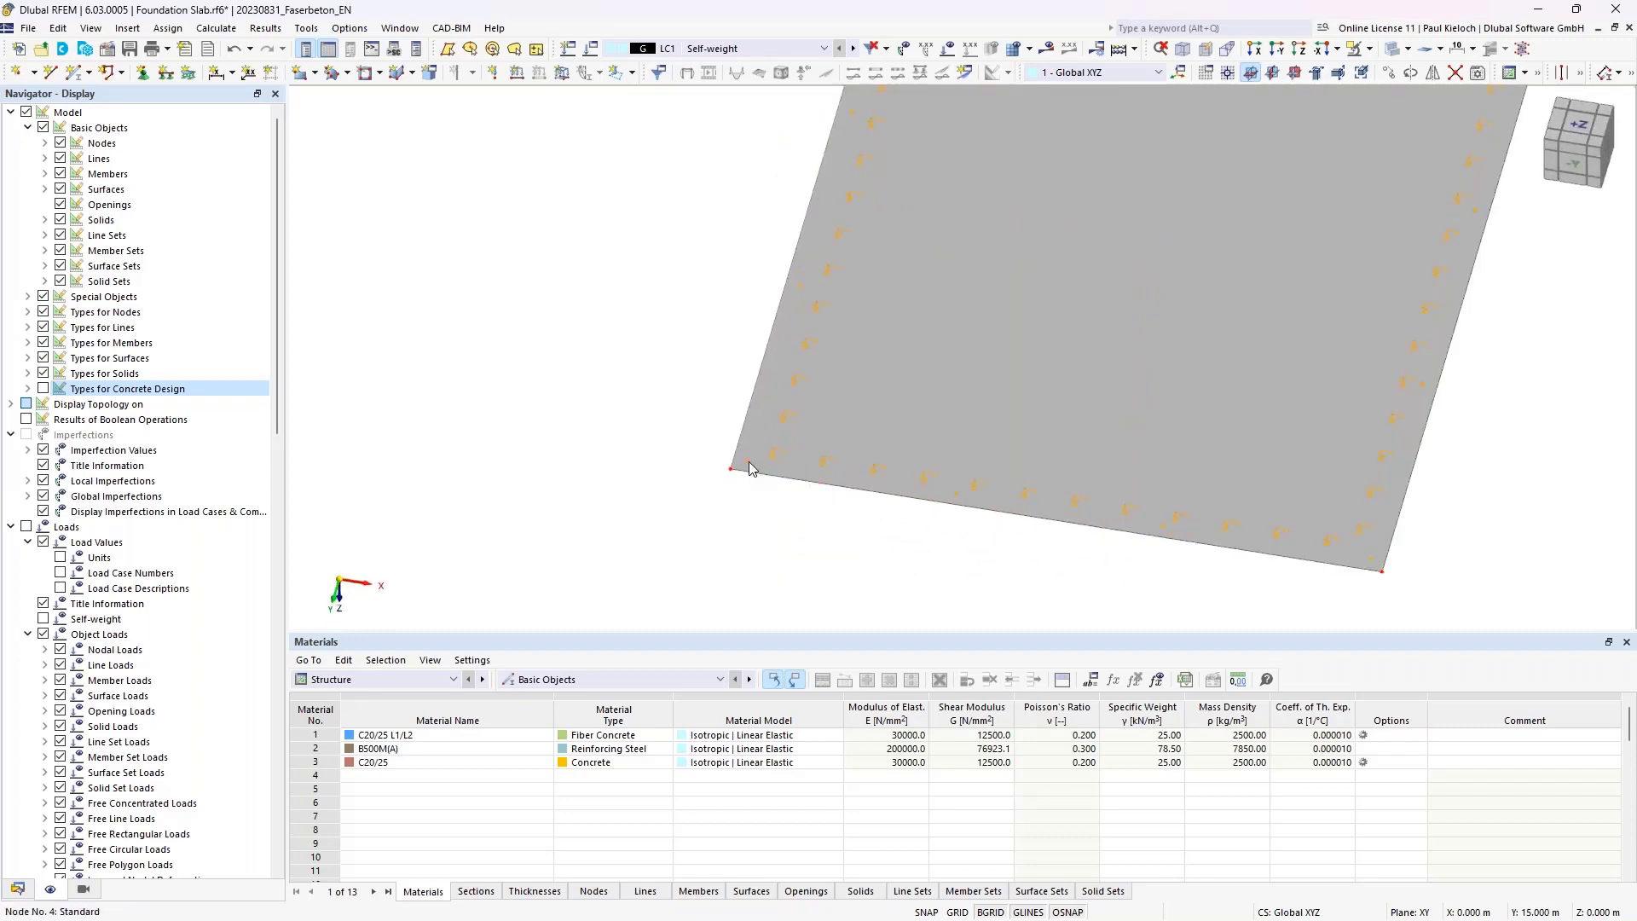
double_click(750, 467)
click(363, 408)
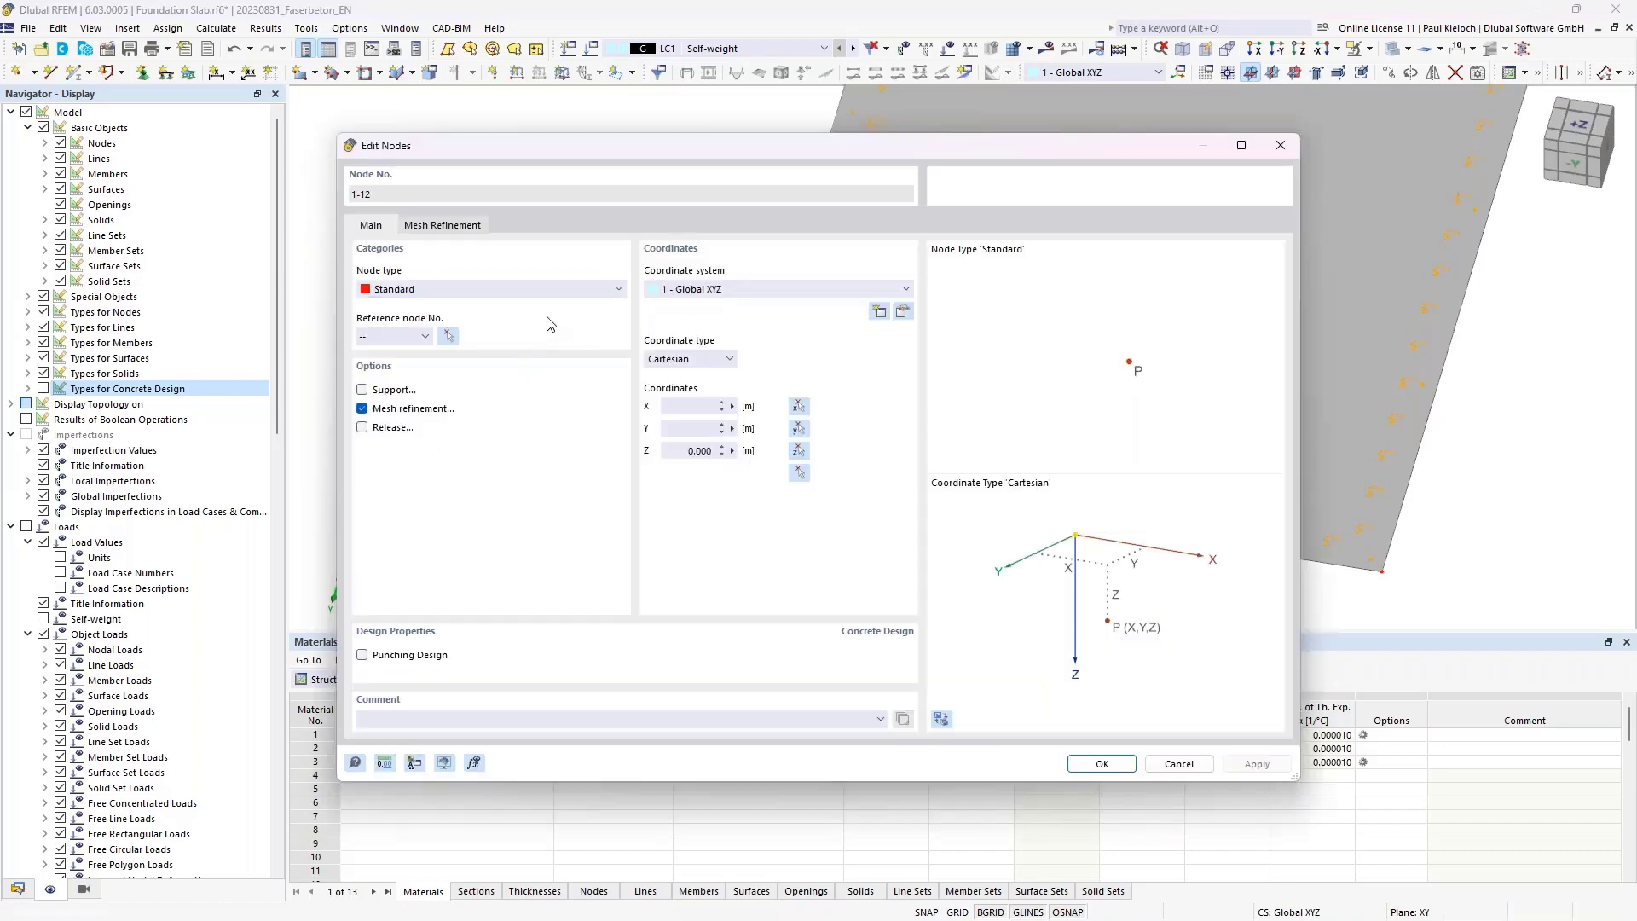
- Create a rectangular nodal mesh refinement with a 0.05 m inner target FE length and assign it to nodes 1-12
click(461, 227)
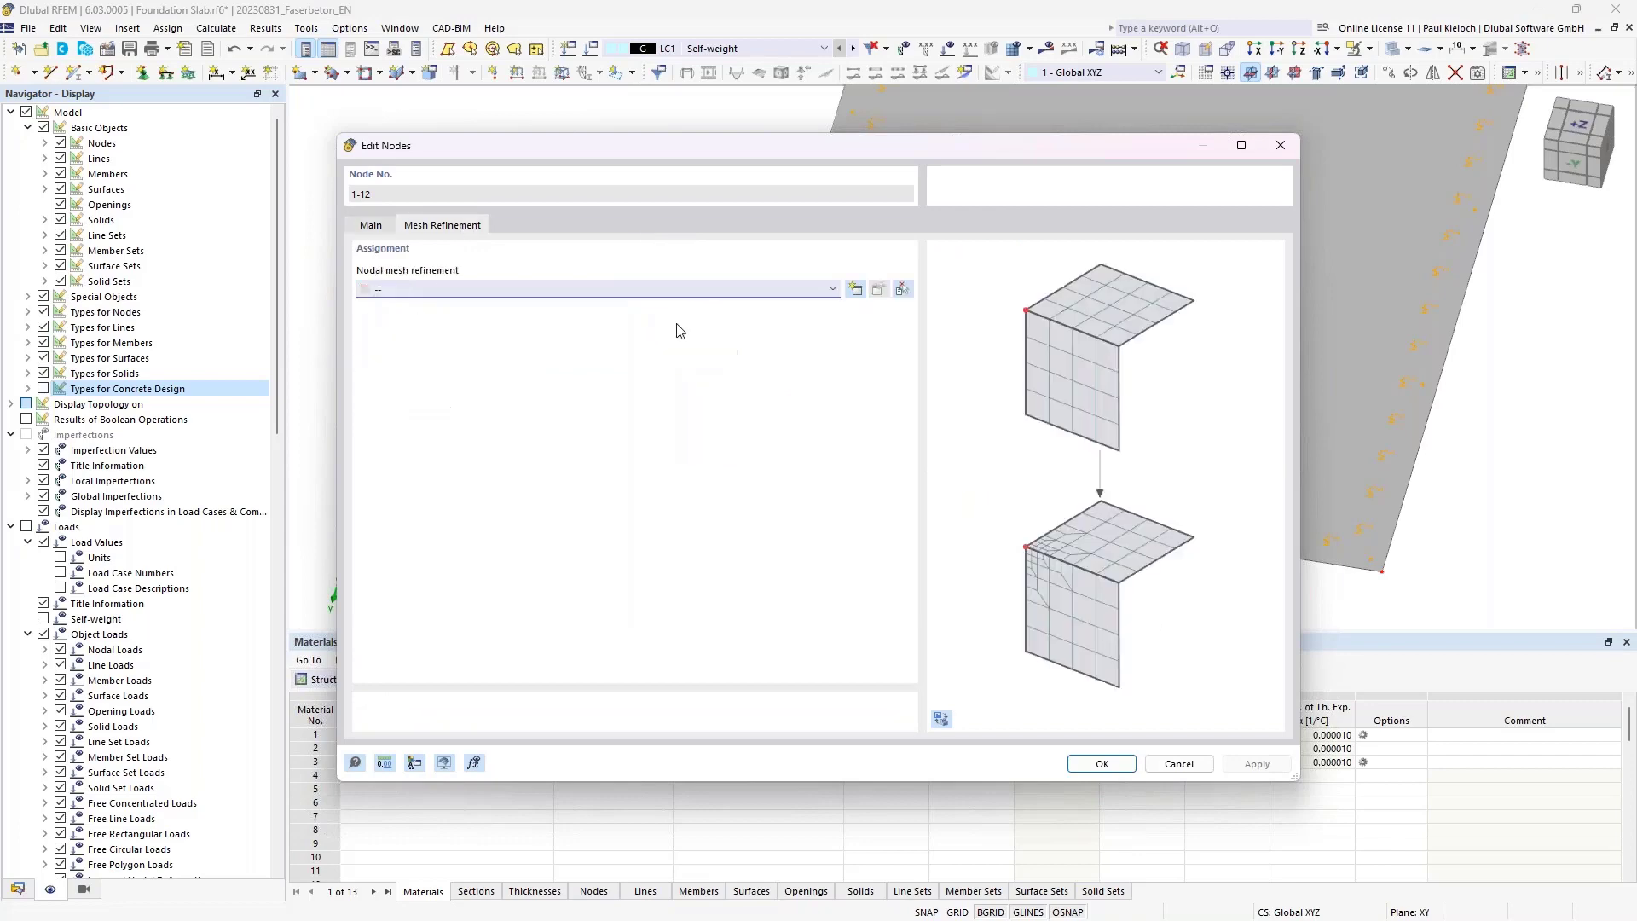
click(855, 290)
click(611, 295)
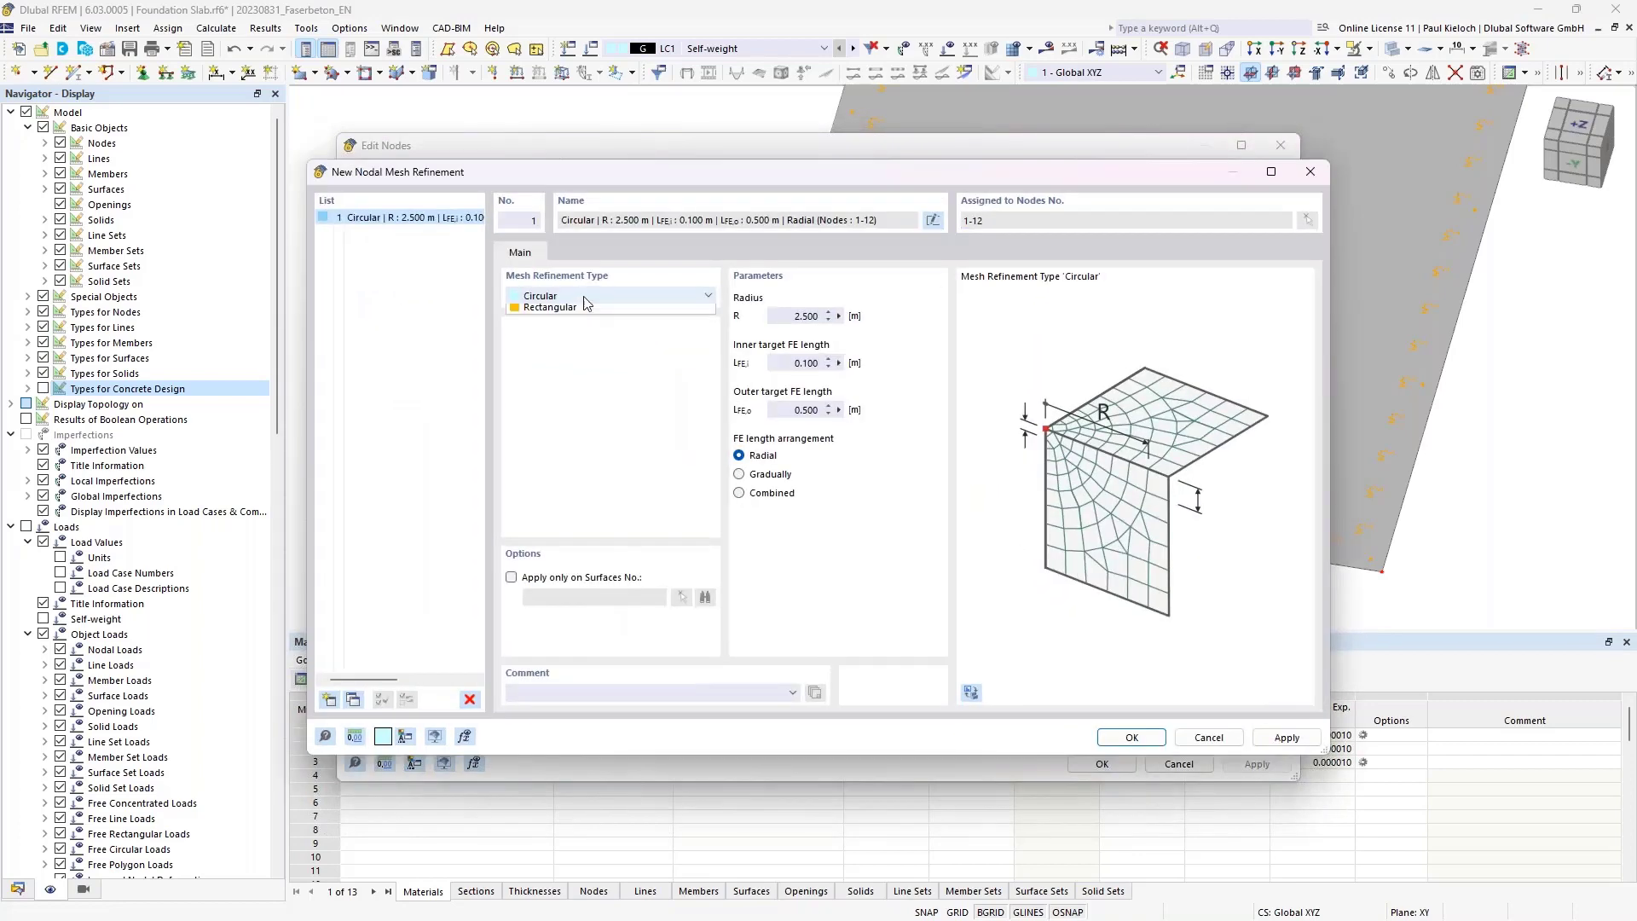
click(555, 330)
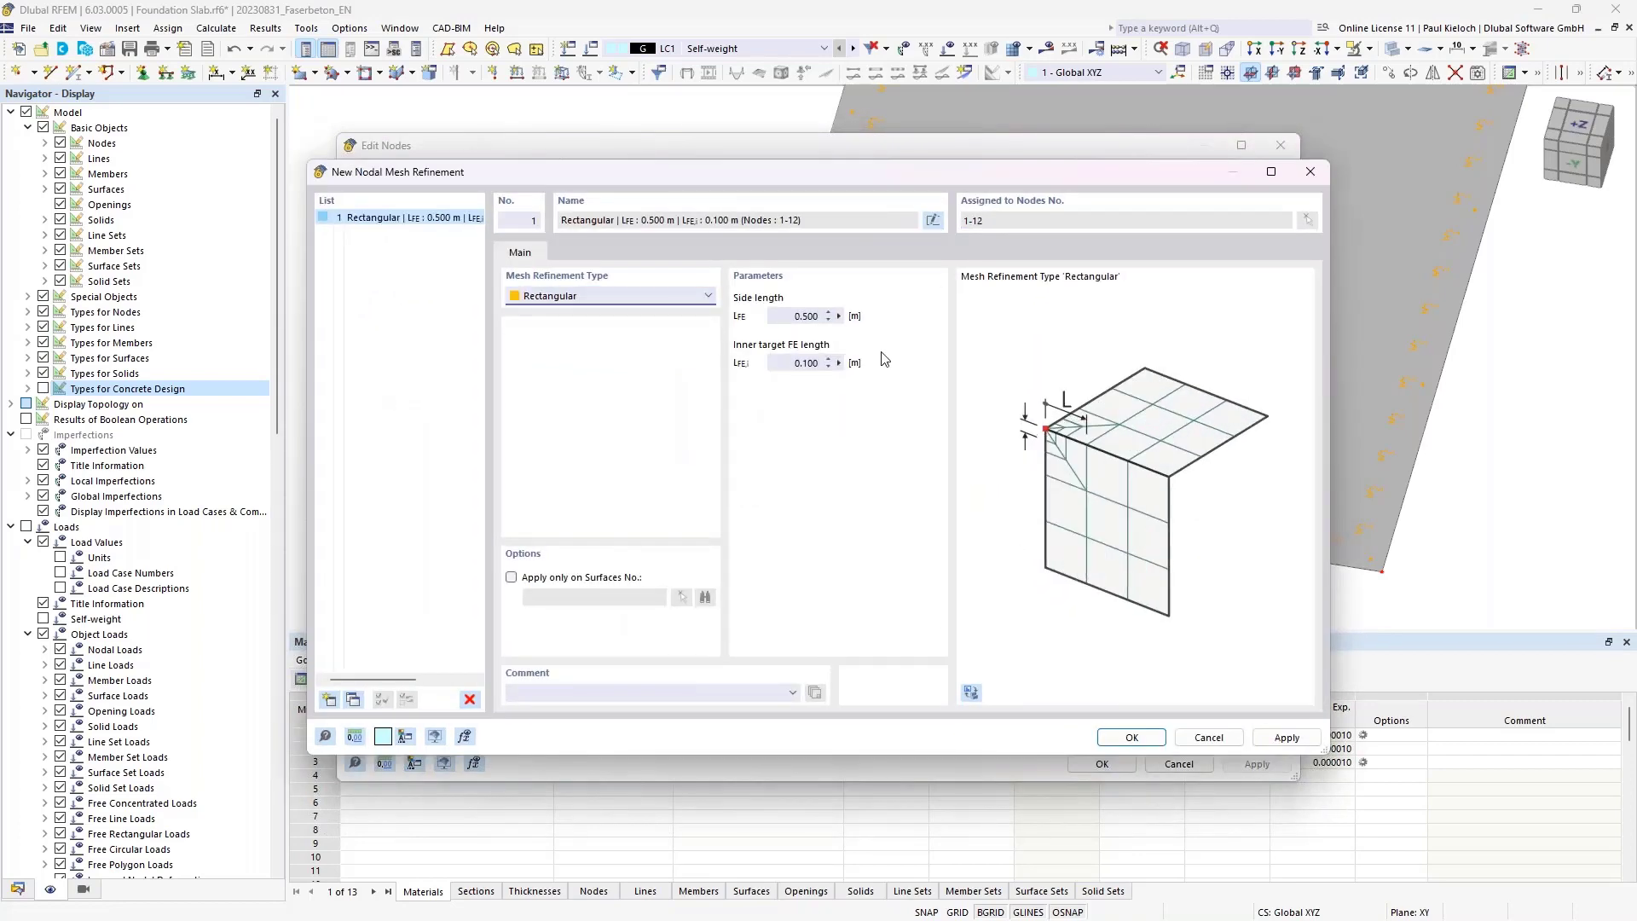
double_click(802, 363)
text(0.05)
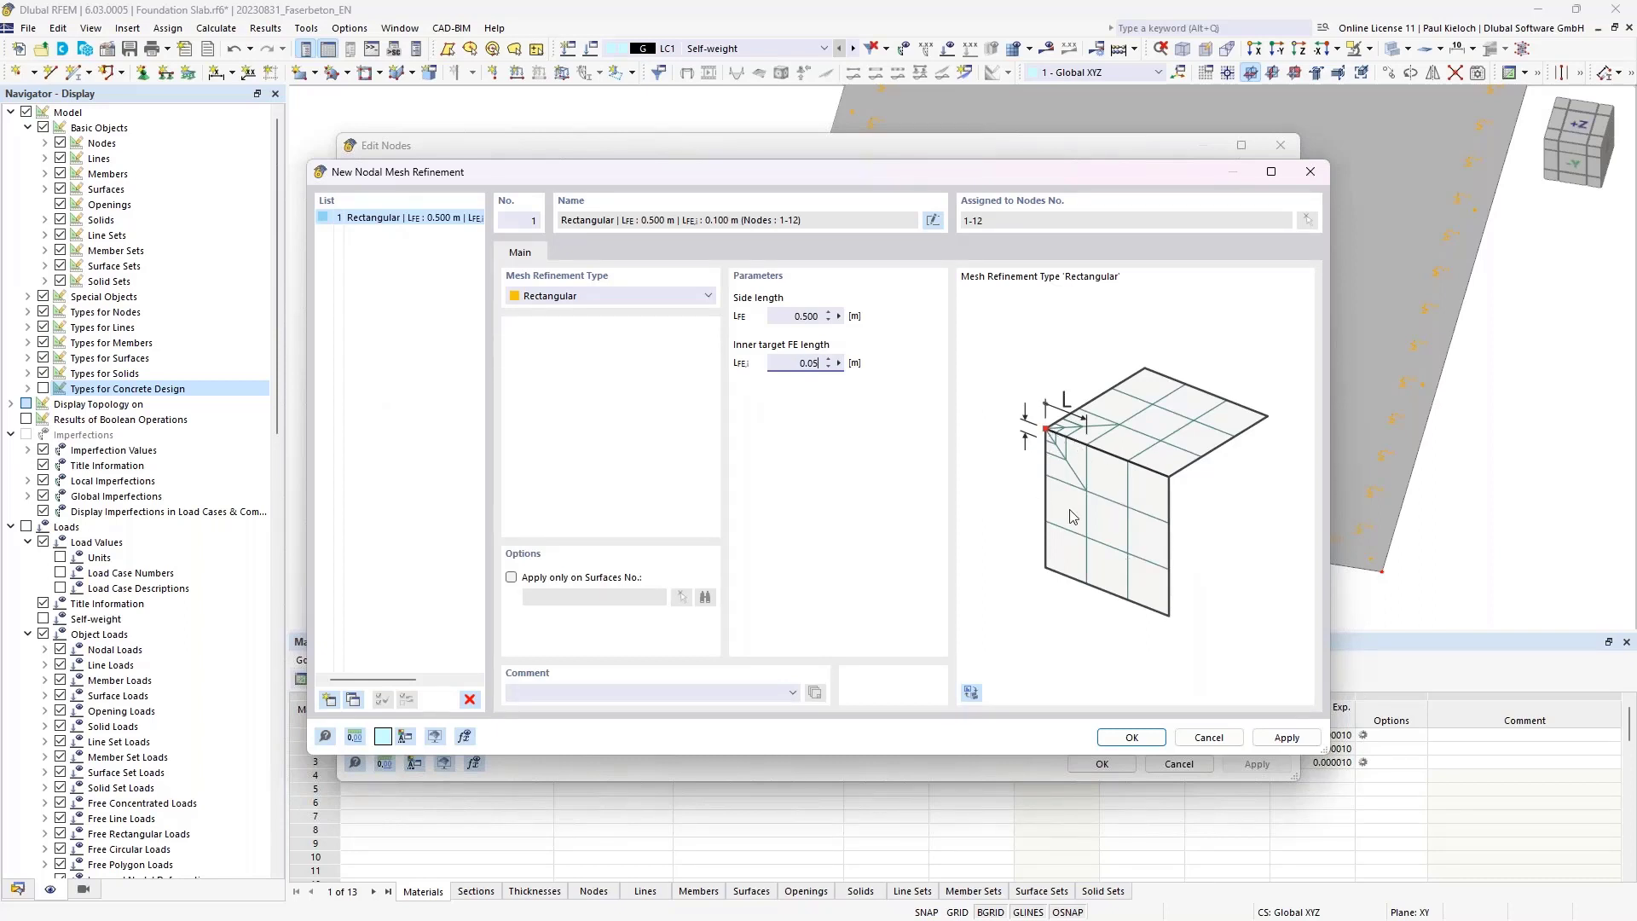
click(1132, 737)
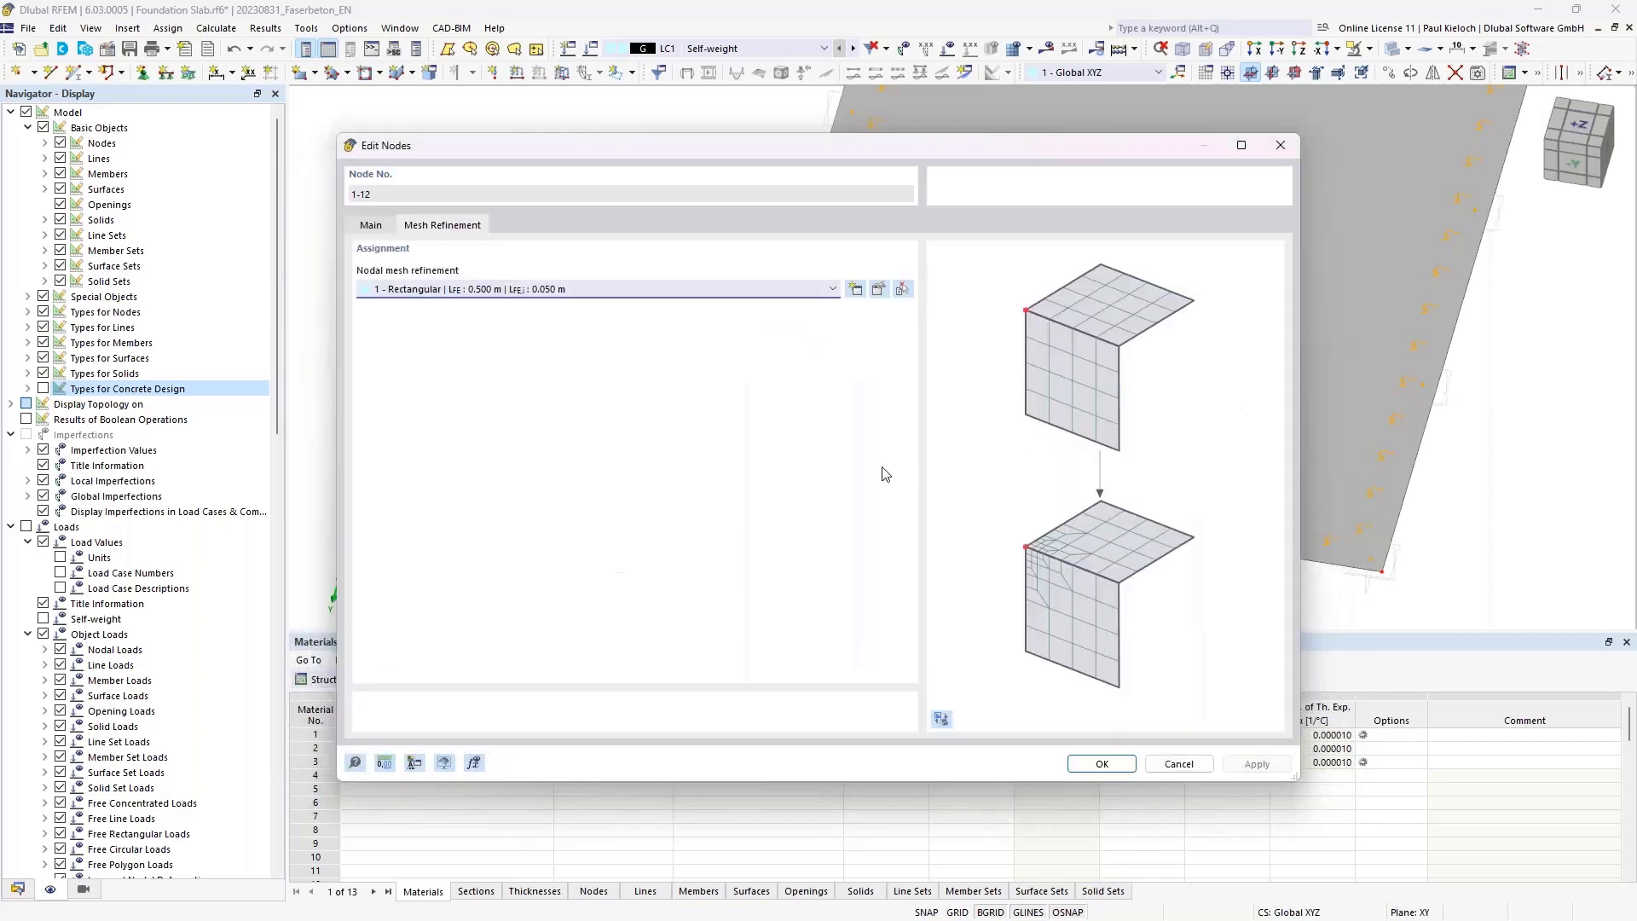
click(1132, 769)
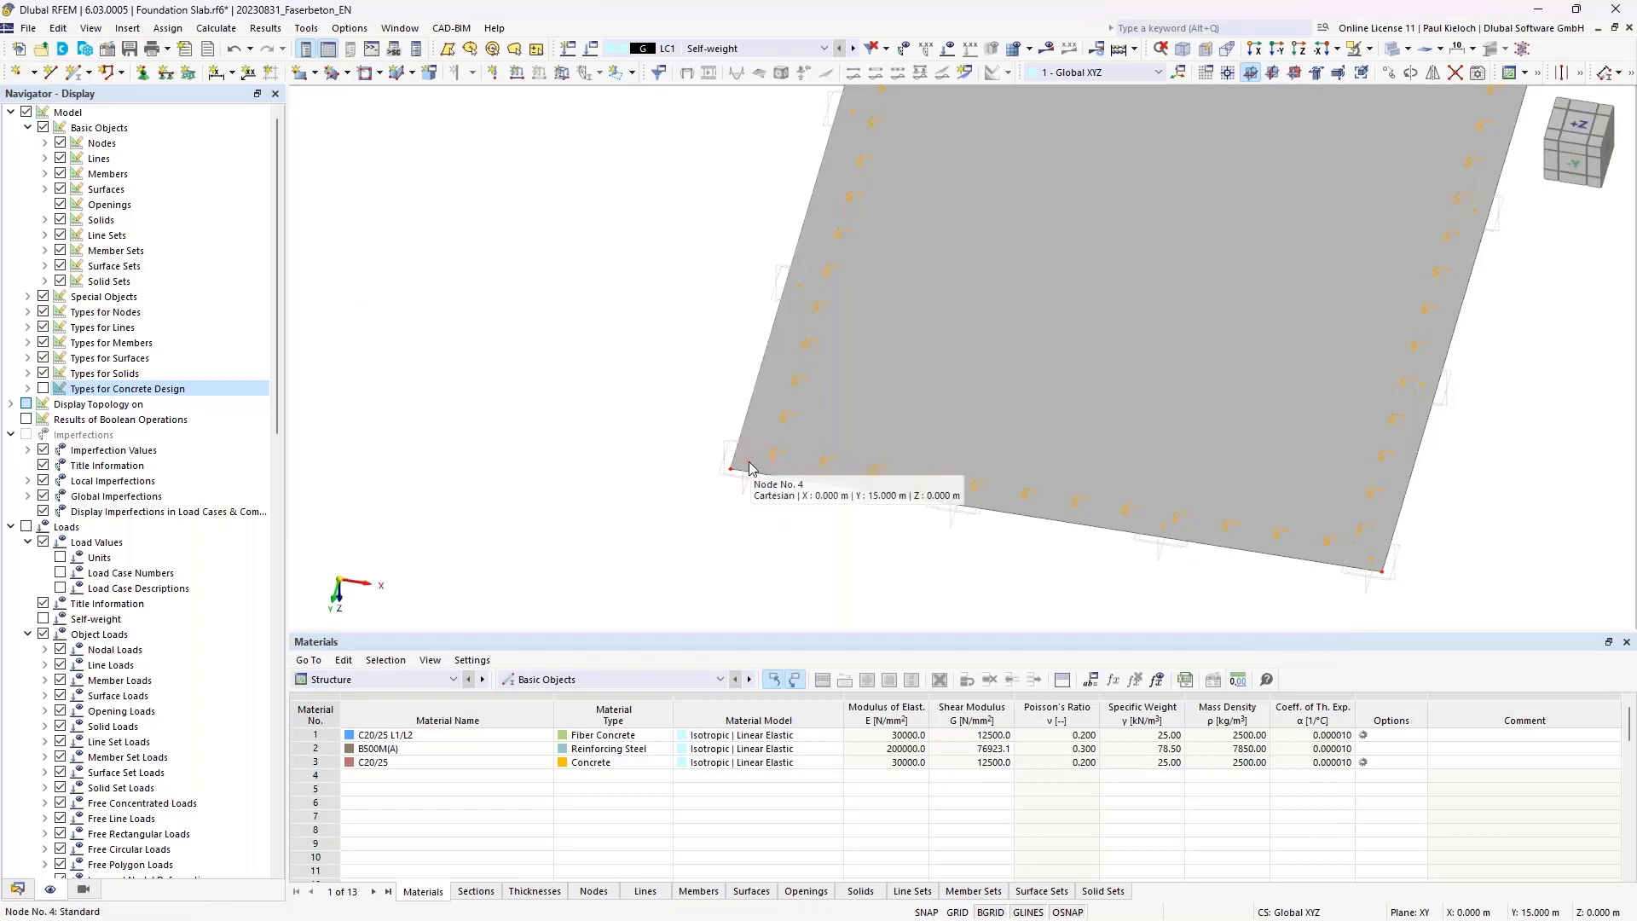
- Enable punching design for nodes 1-12 and open their default ultimate configuration for editing
double_click(749, 468)
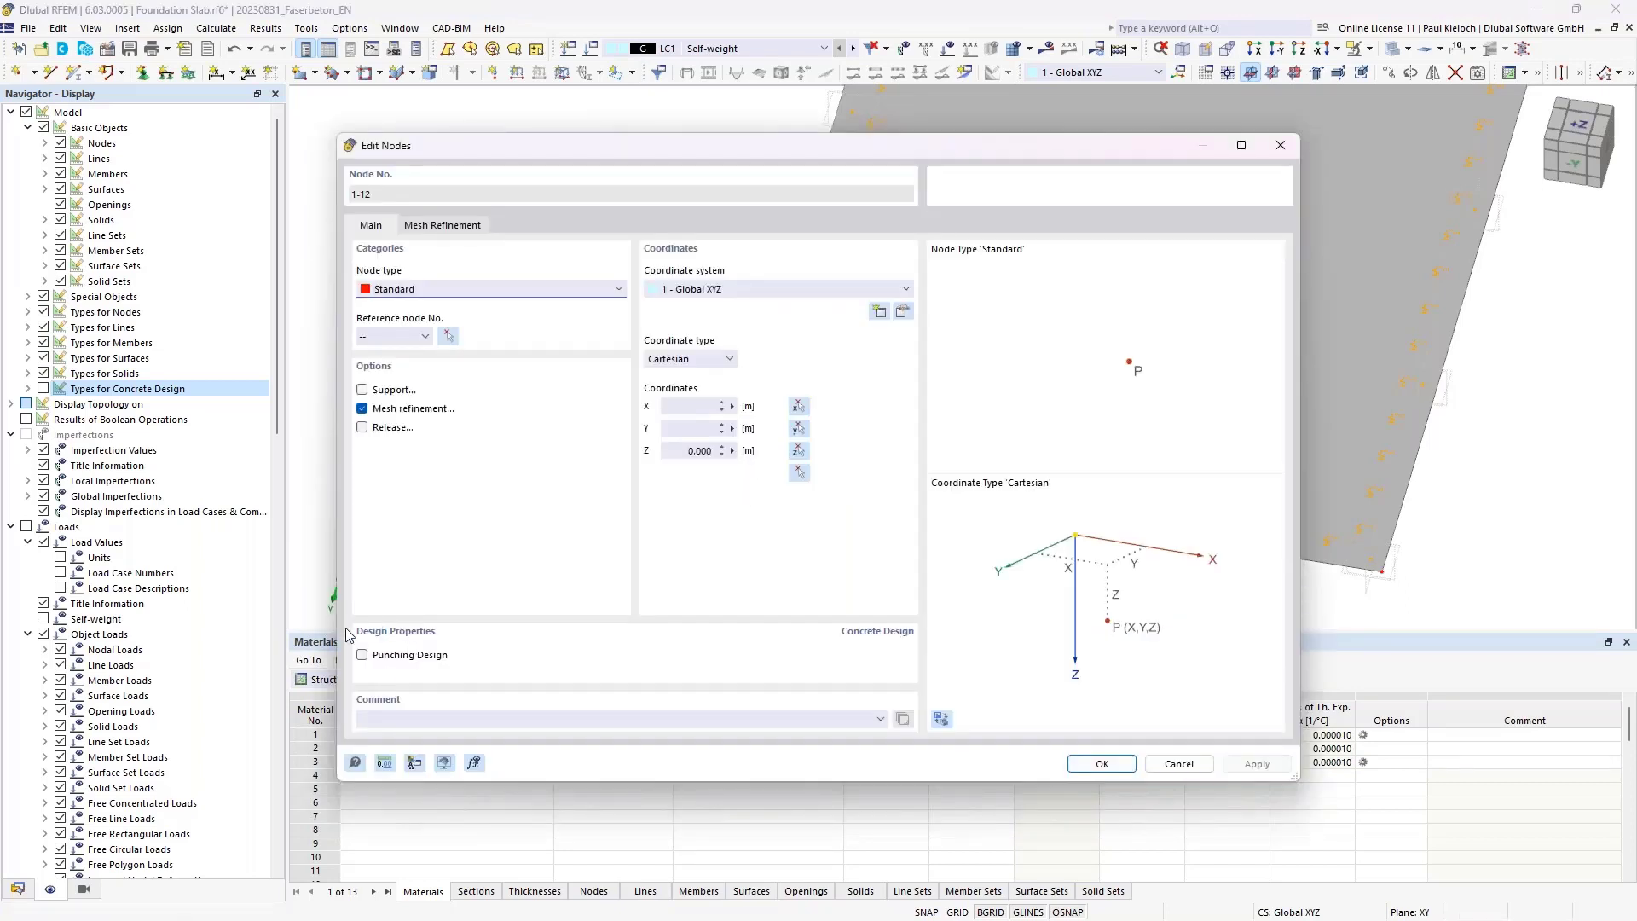
click(363, 656)
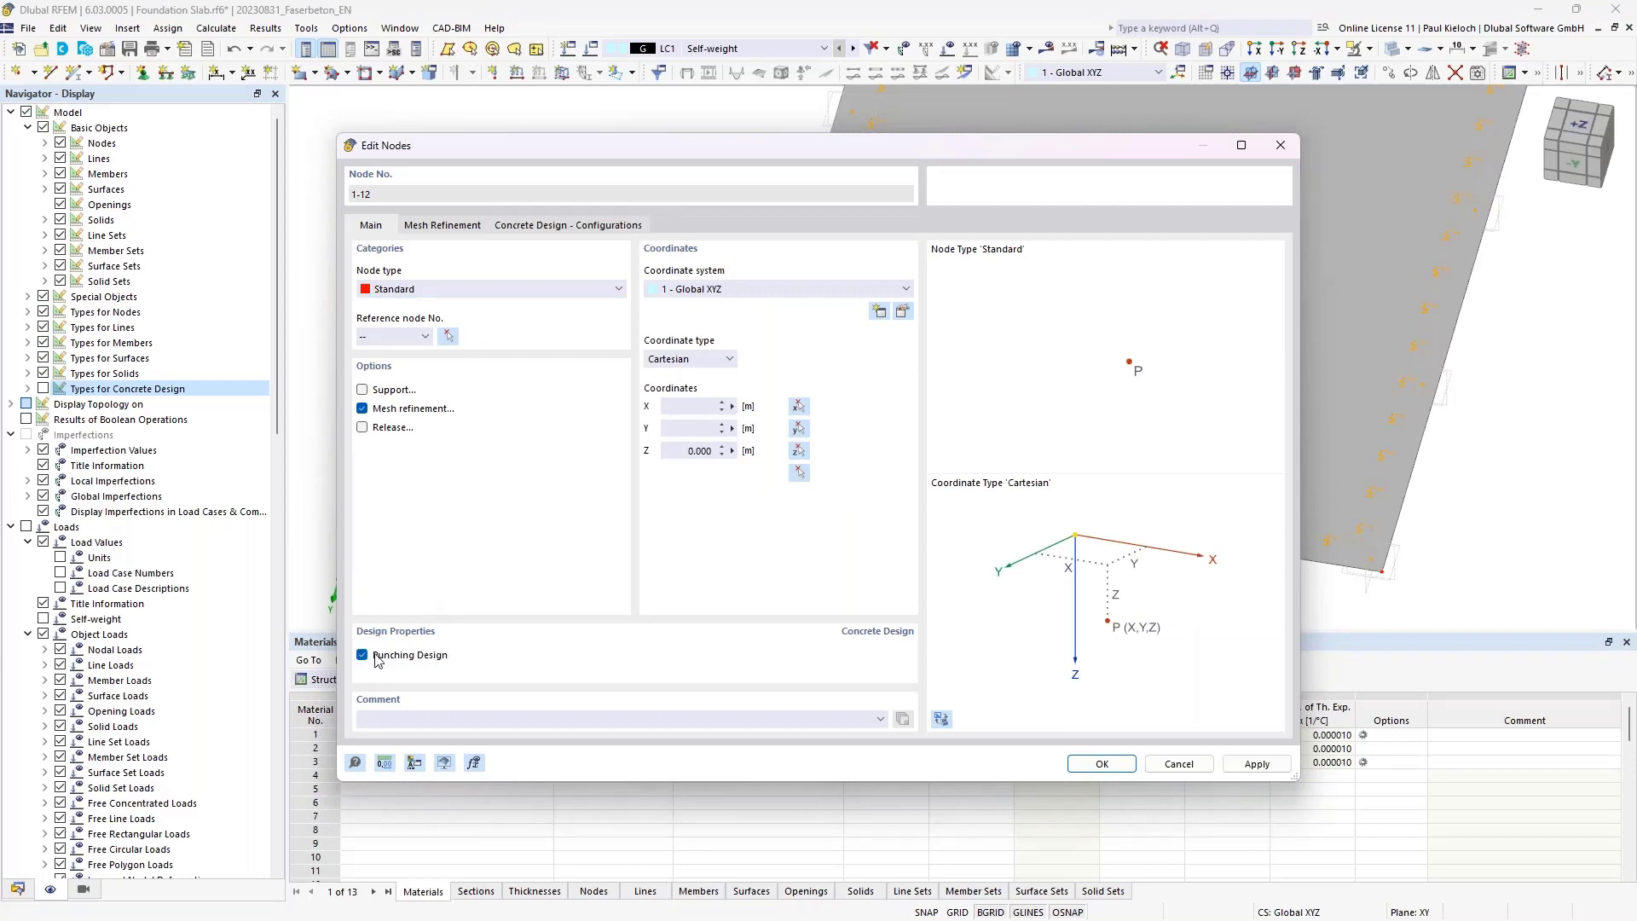
click(608, 227)
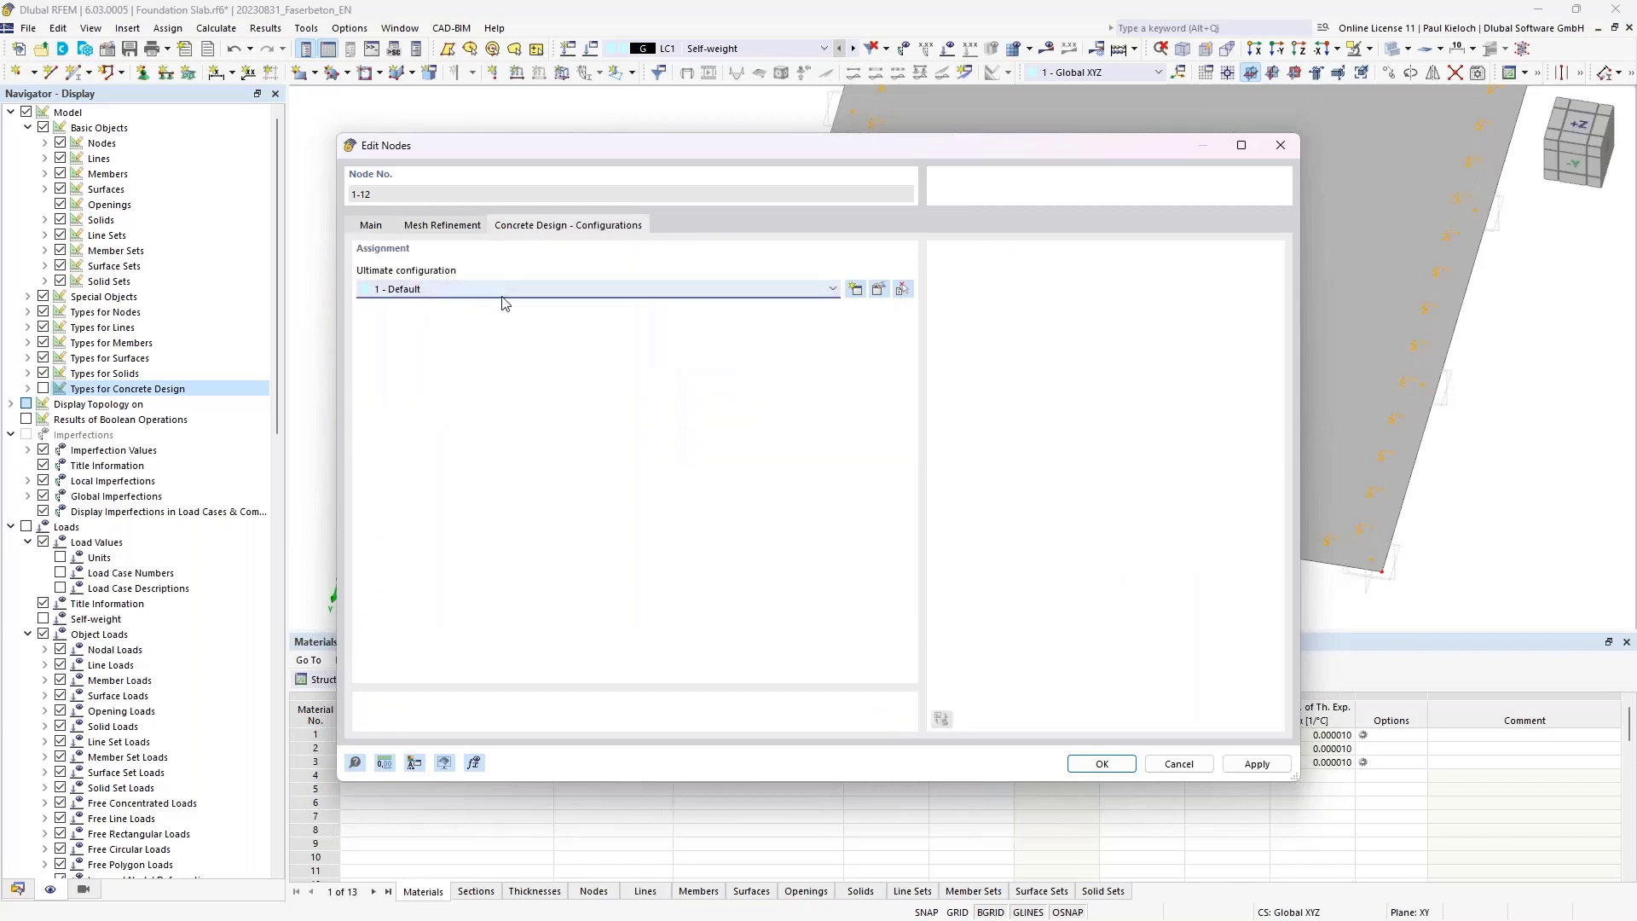
click(879, 291)
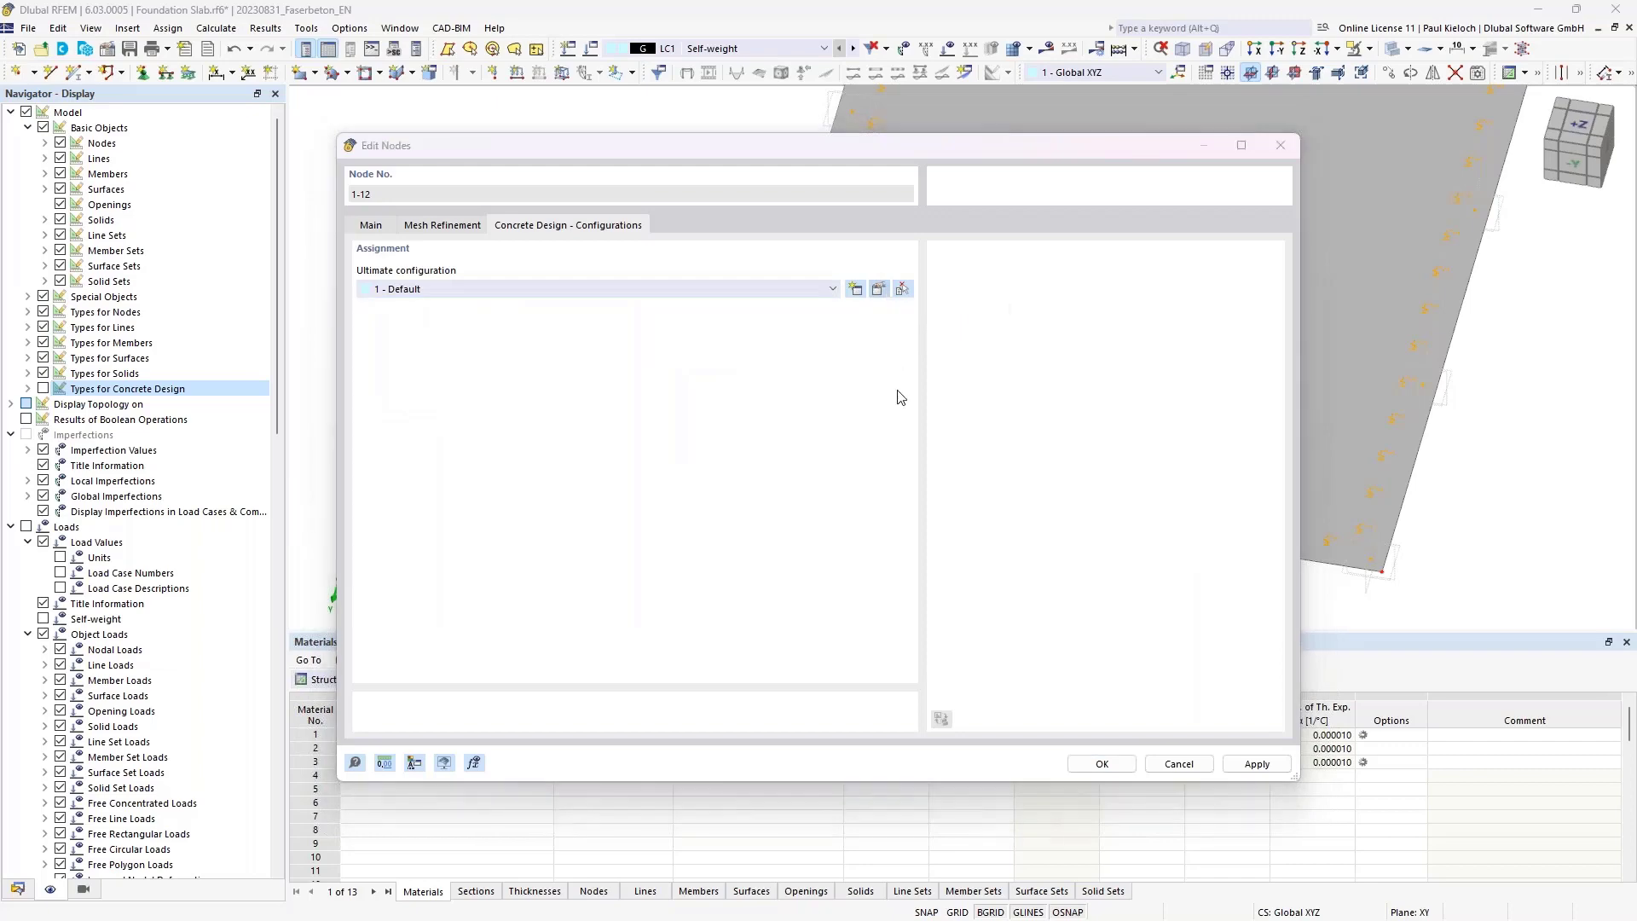
- Define the loaded area for column punching nodes with widths of 0.25 m in x and y, and confirm the configuration and node settings
click(524, 133)
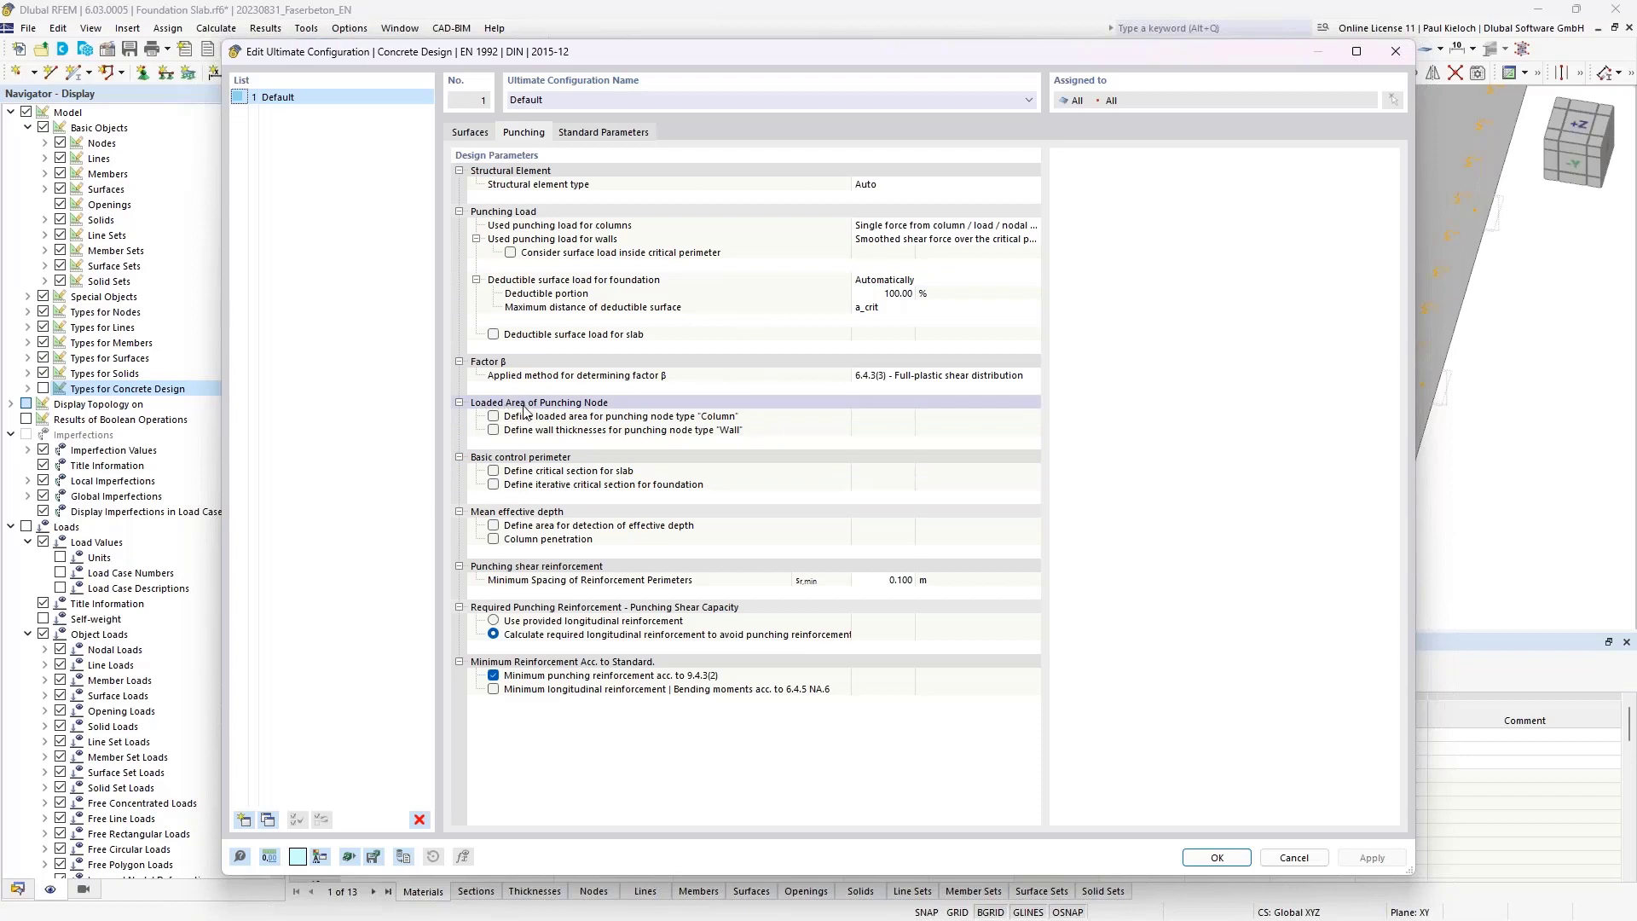
click(493, 416)
click(887, 443)
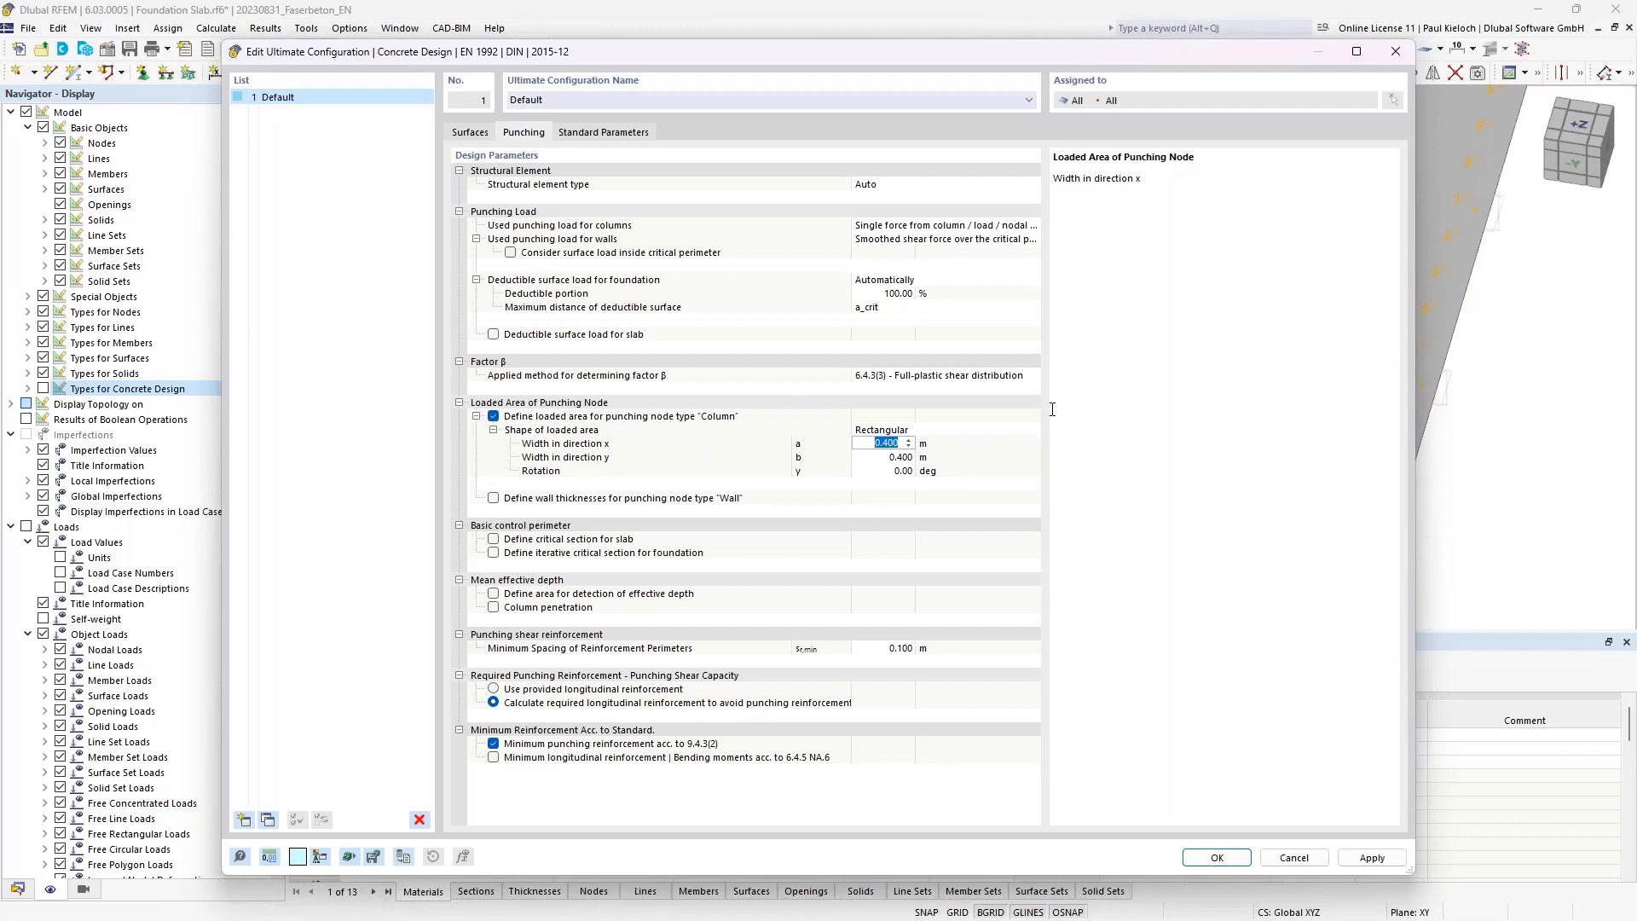
key(BackSpace)
text(,25)
click(895, 457)
key(BackSpace)
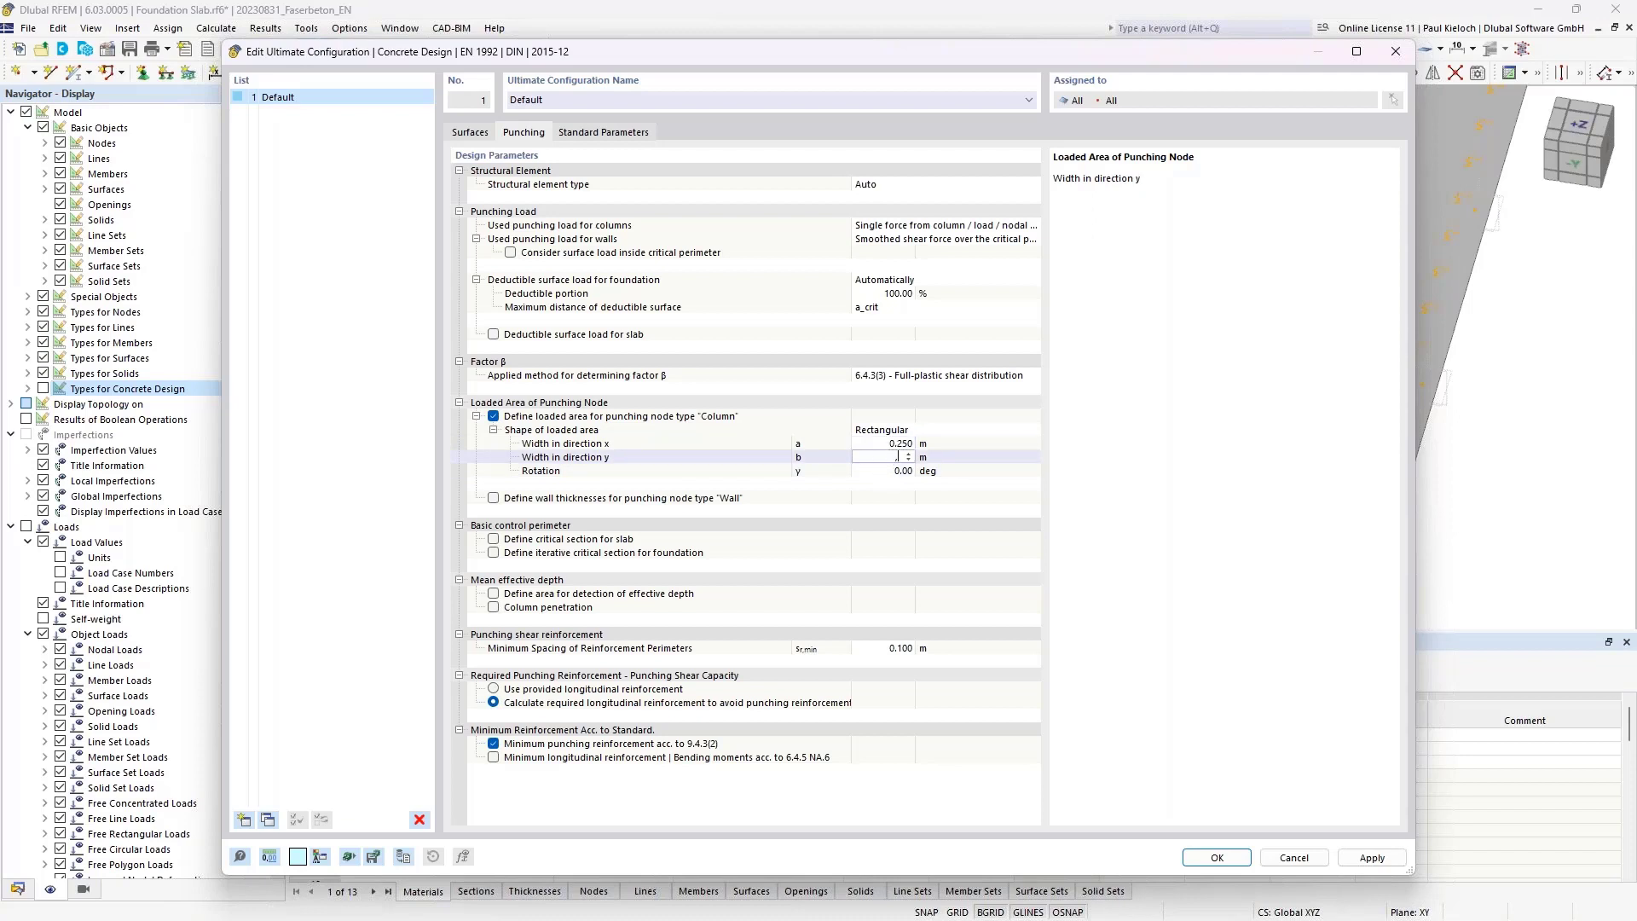
text(,25)
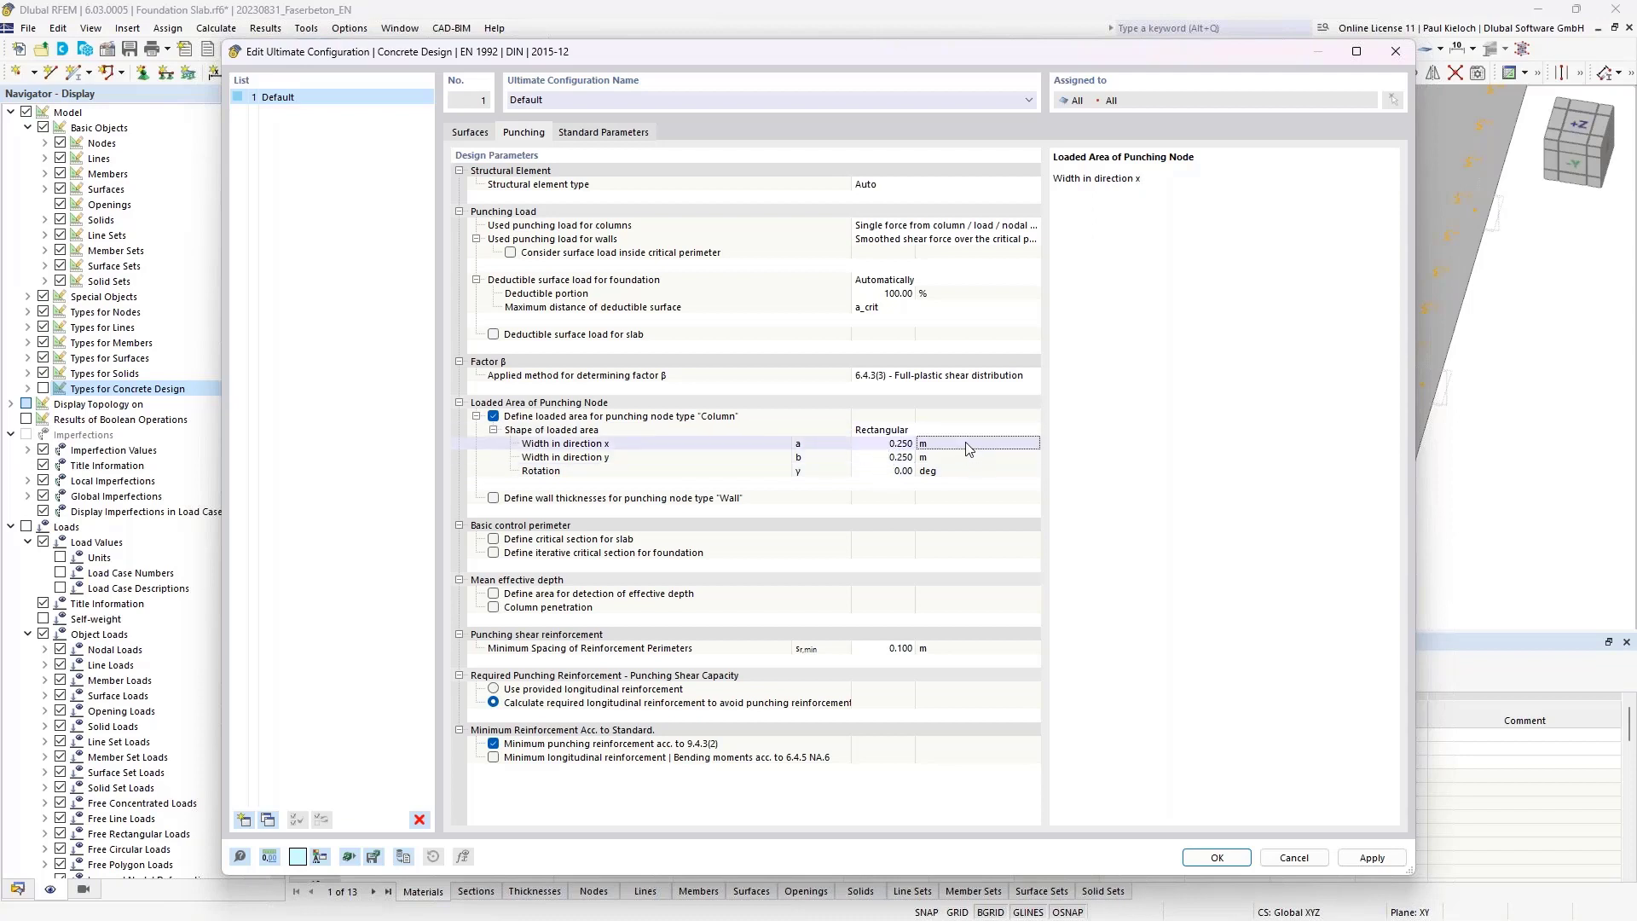
key(Tab)
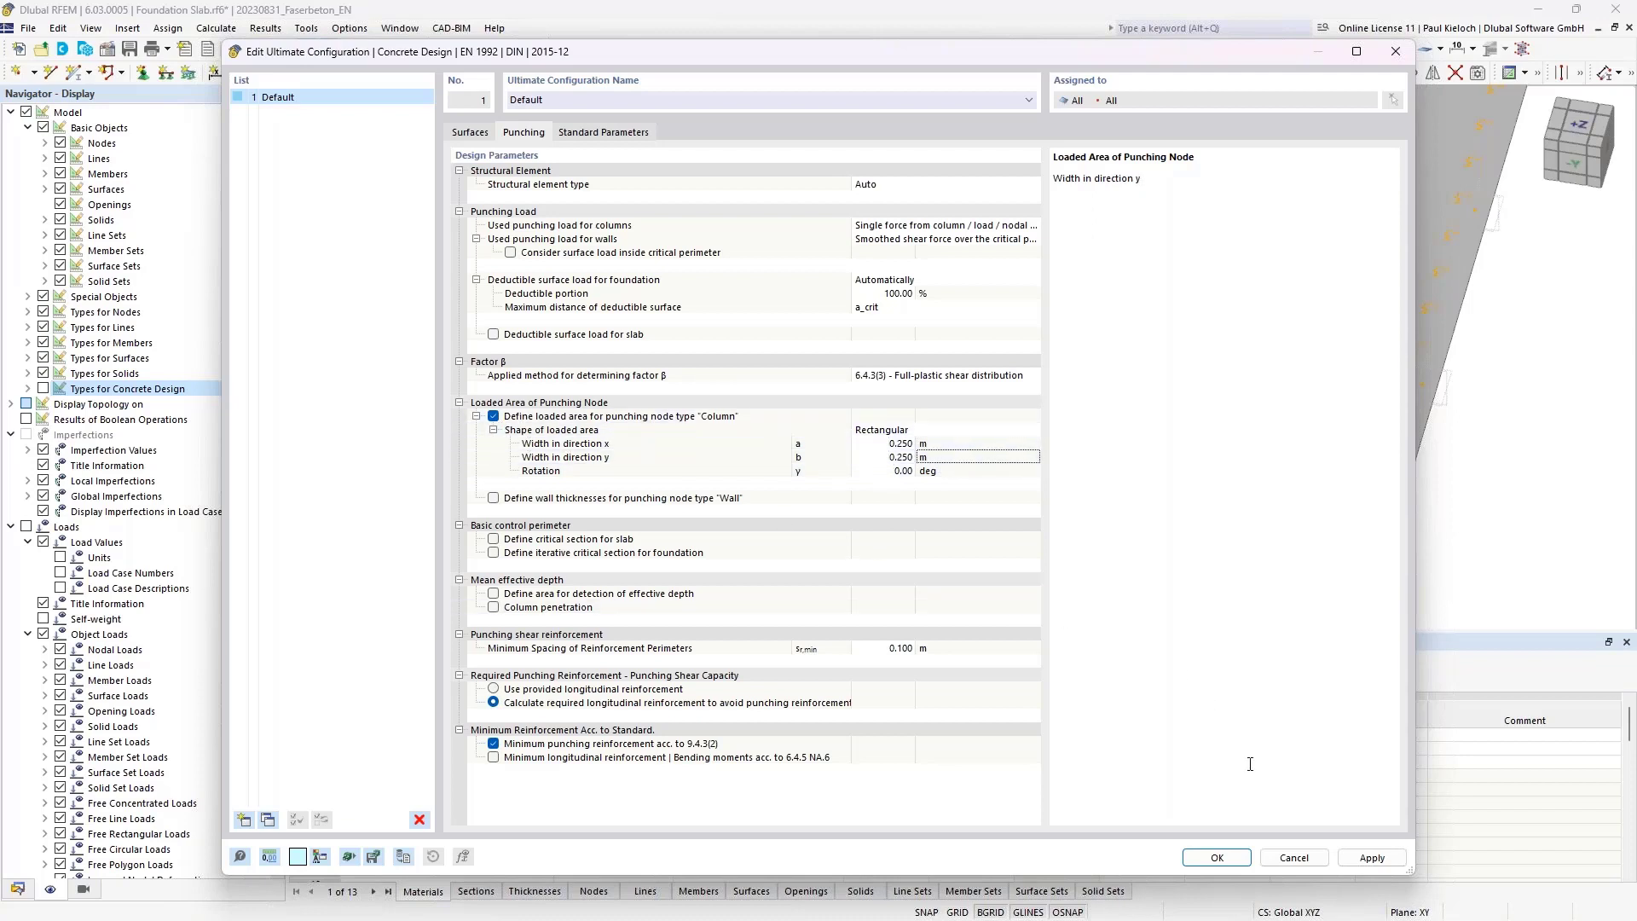
click(1223, 858)
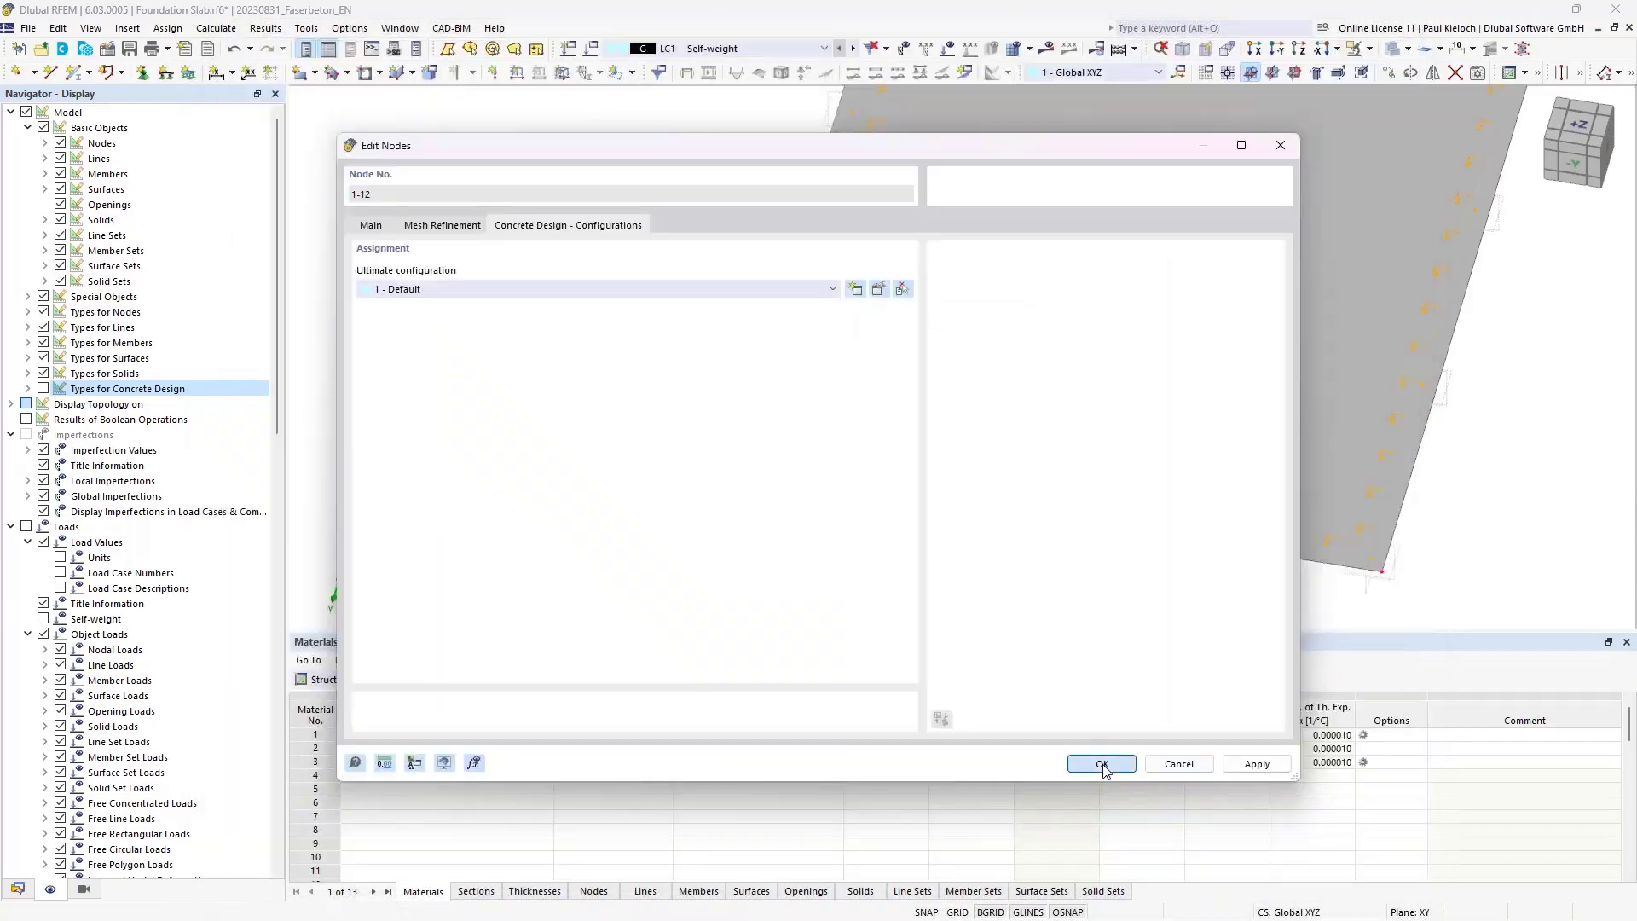
click(1101, 763)
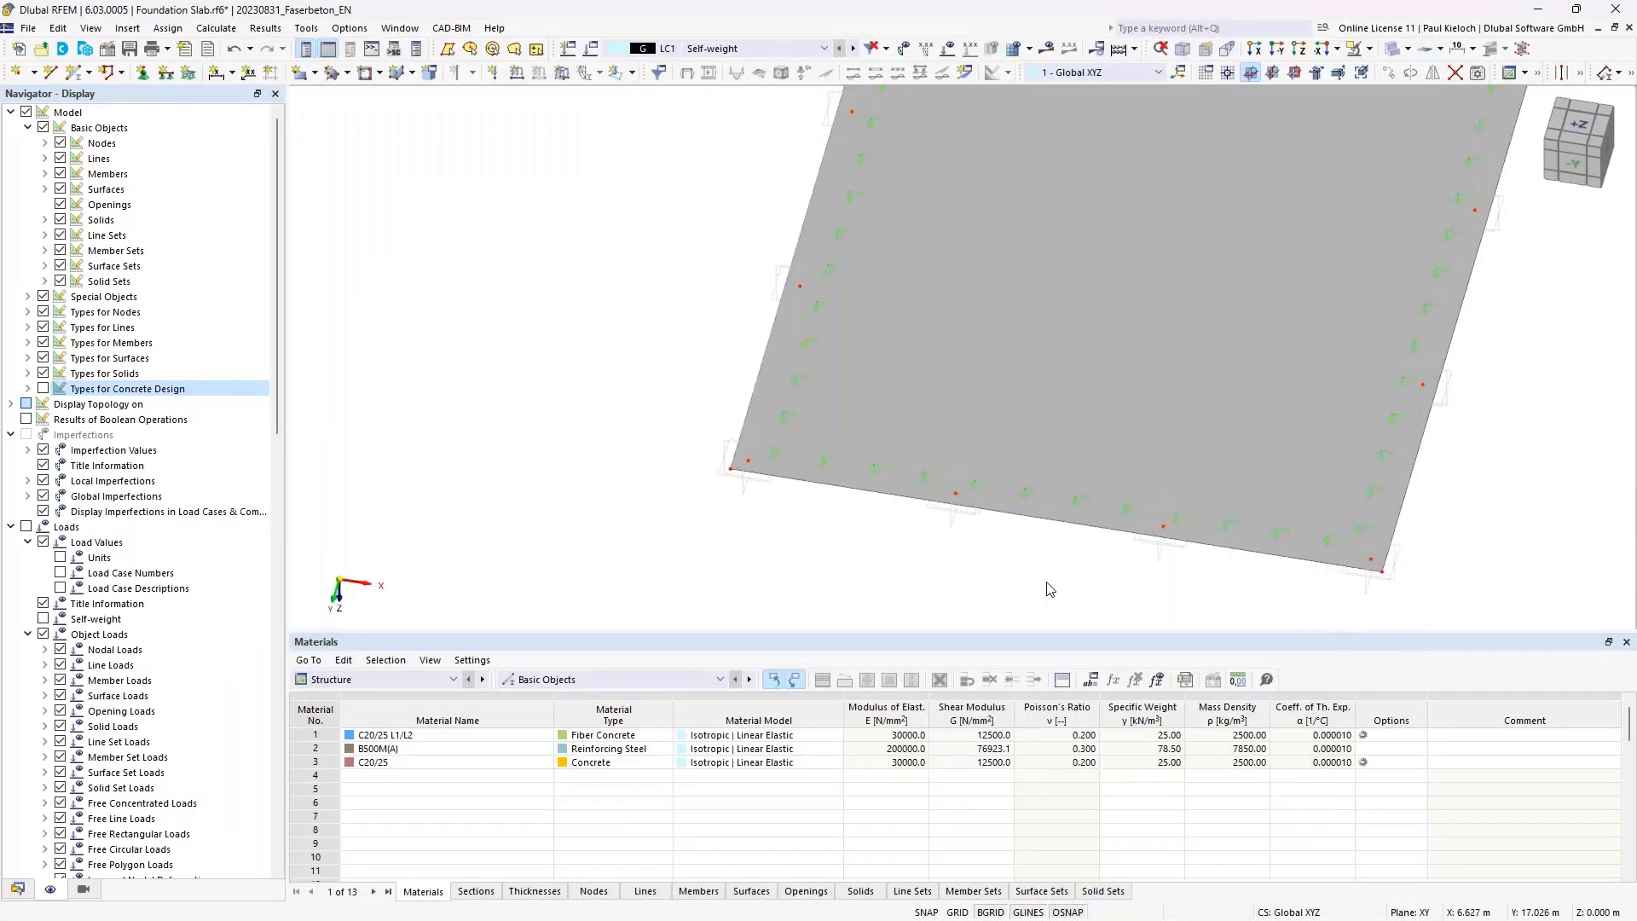
- Display the slab as a wireframe model and hide the nodal mesh refinement symbols
middle_drag(882, 588, 614, 599)
ctrl+middle_drag(1336, 321, 1404, 295)
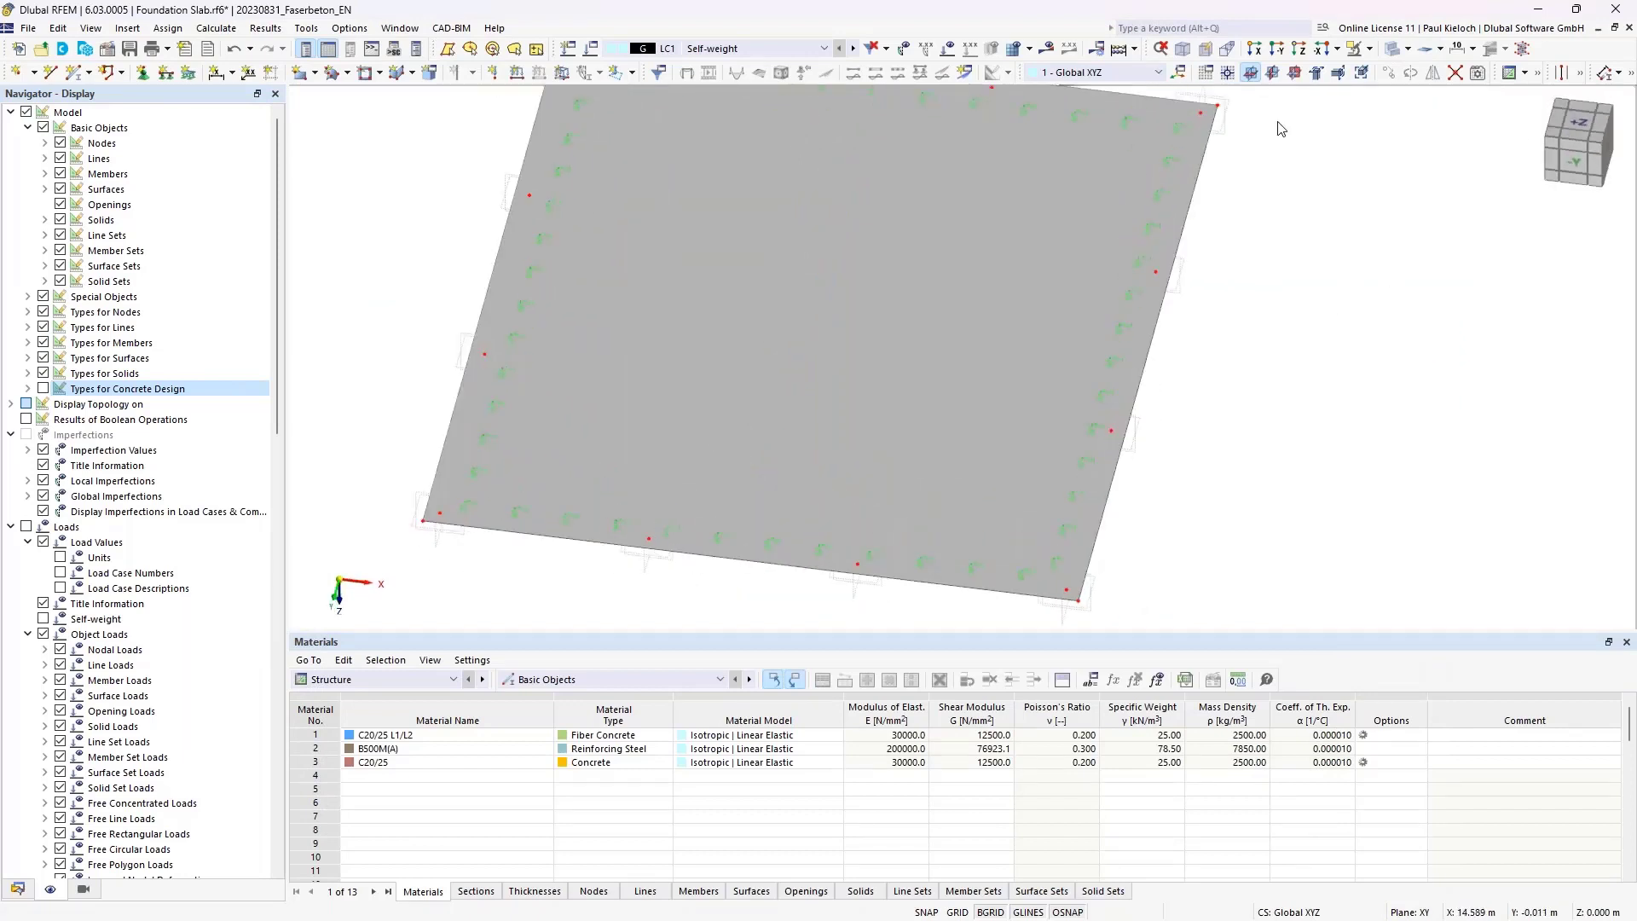
click(1408, 49)
click(1433, 71)
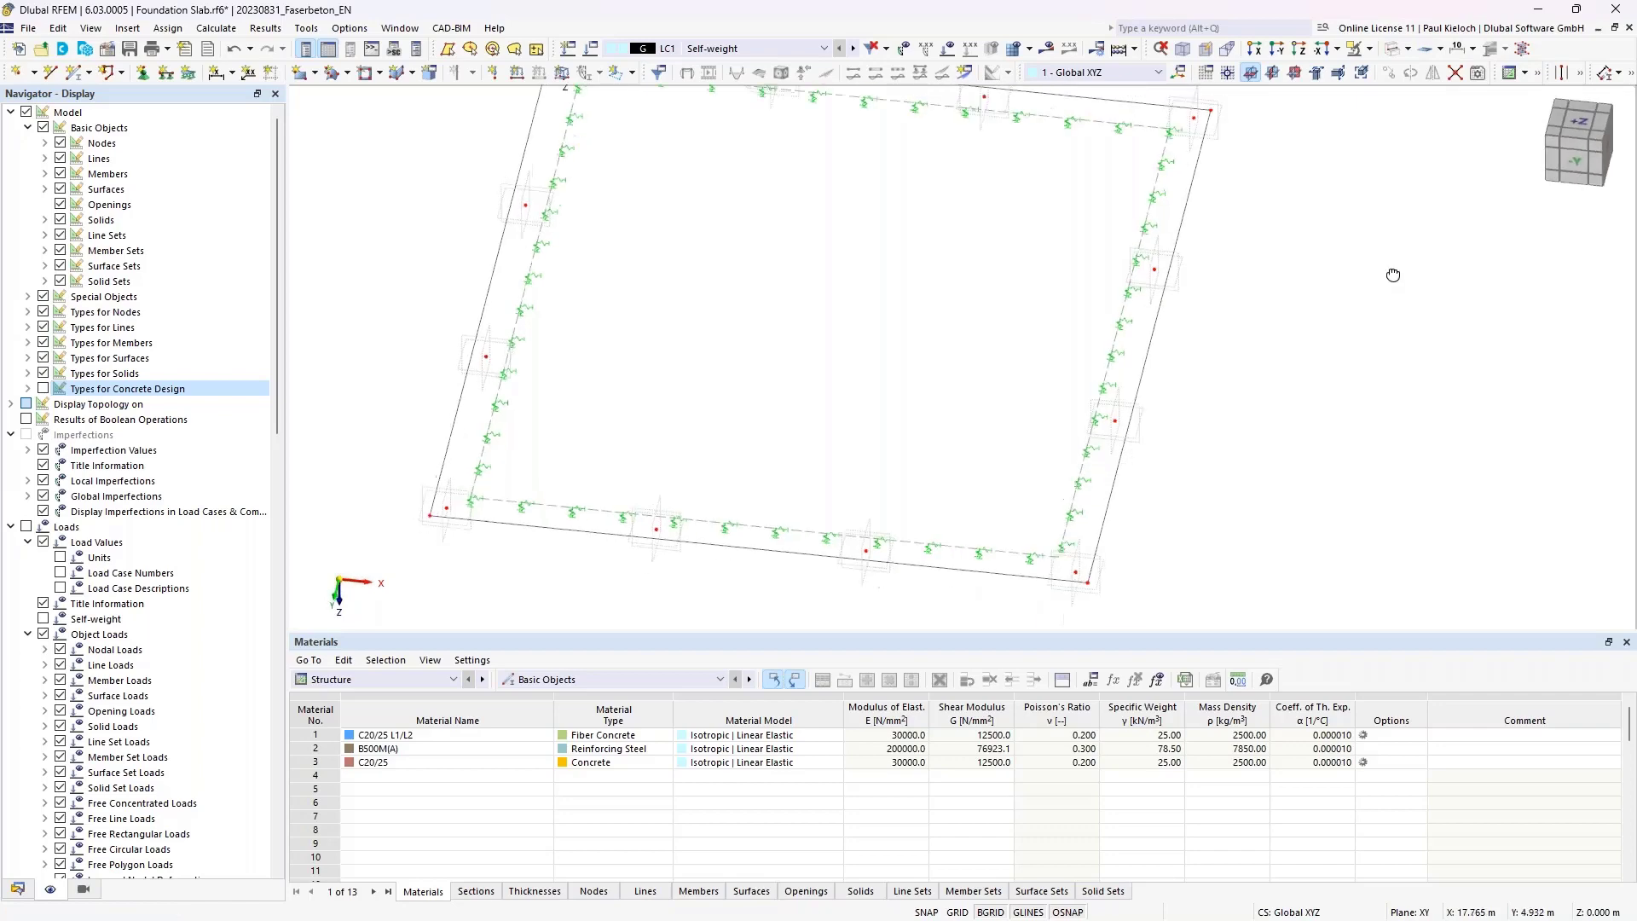
ctrl+middle_drag(1393, 274, 1311, 217)
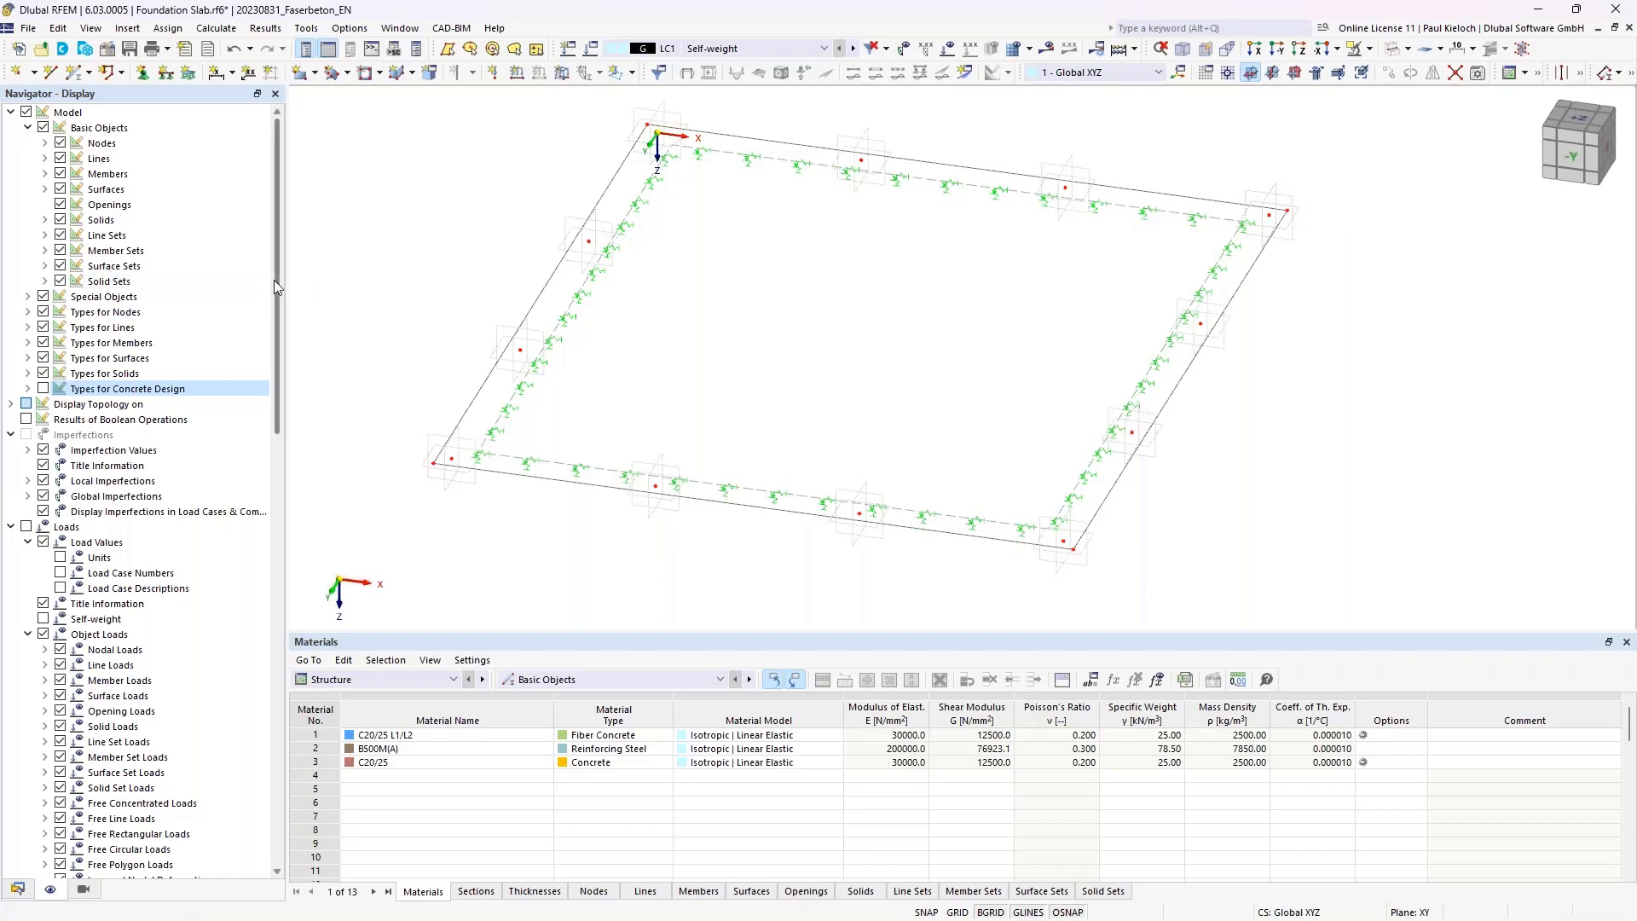
click(27, 312)
click(82, 343)
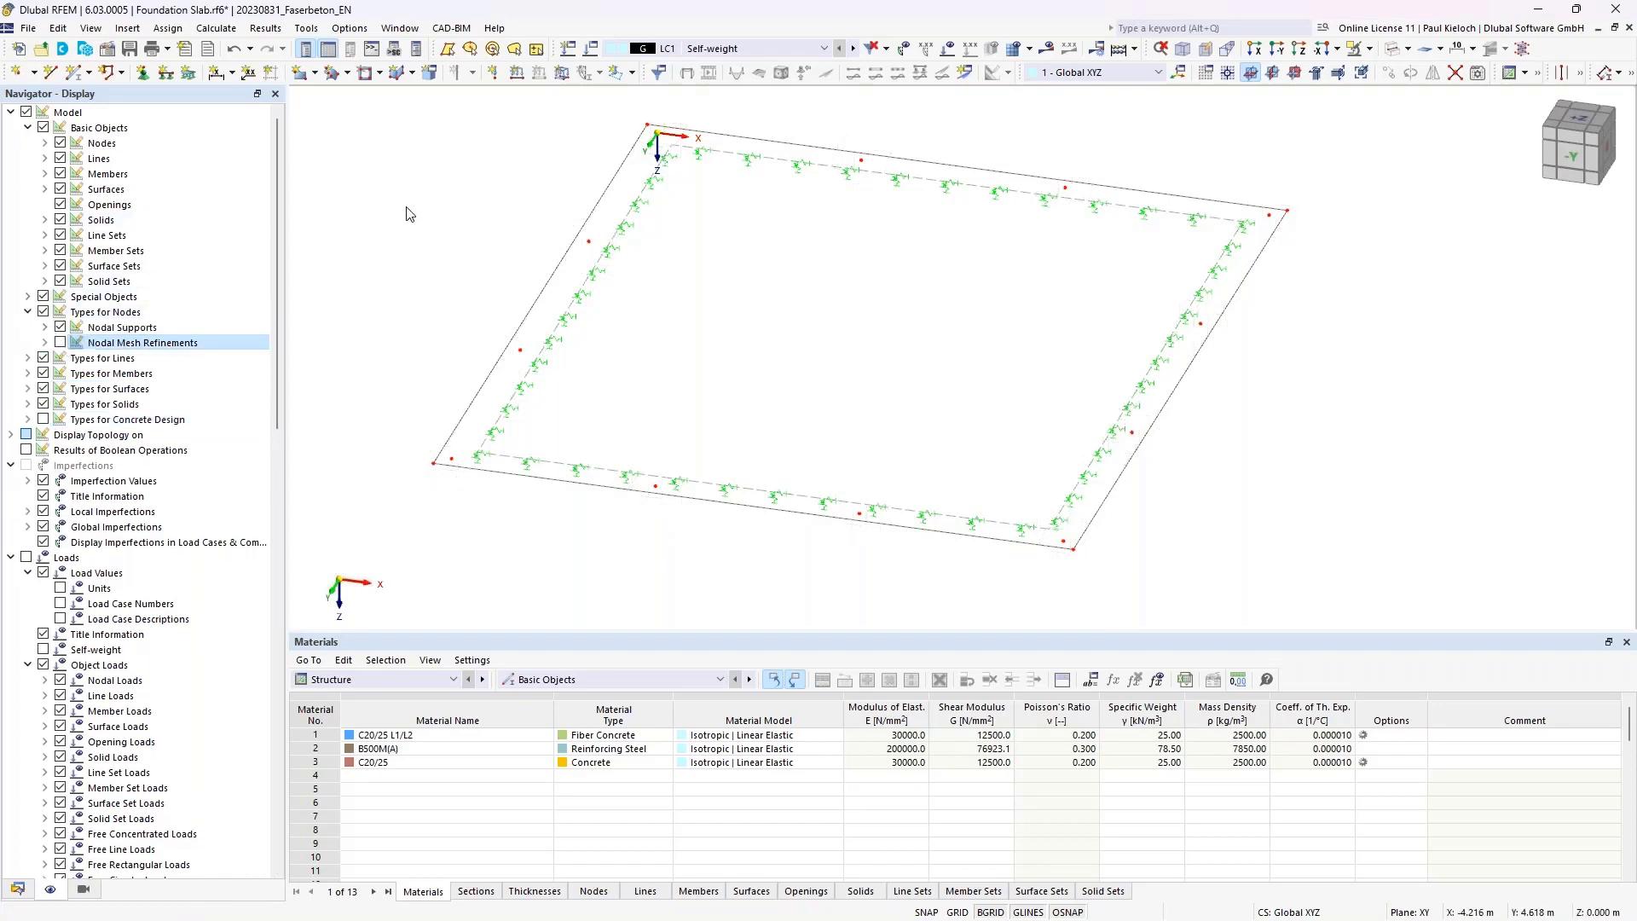
- Generate the slab's FE mesh and inspect the refinement around the column base nodes
ctrl+middle_drag(430, 212, 439, 263)
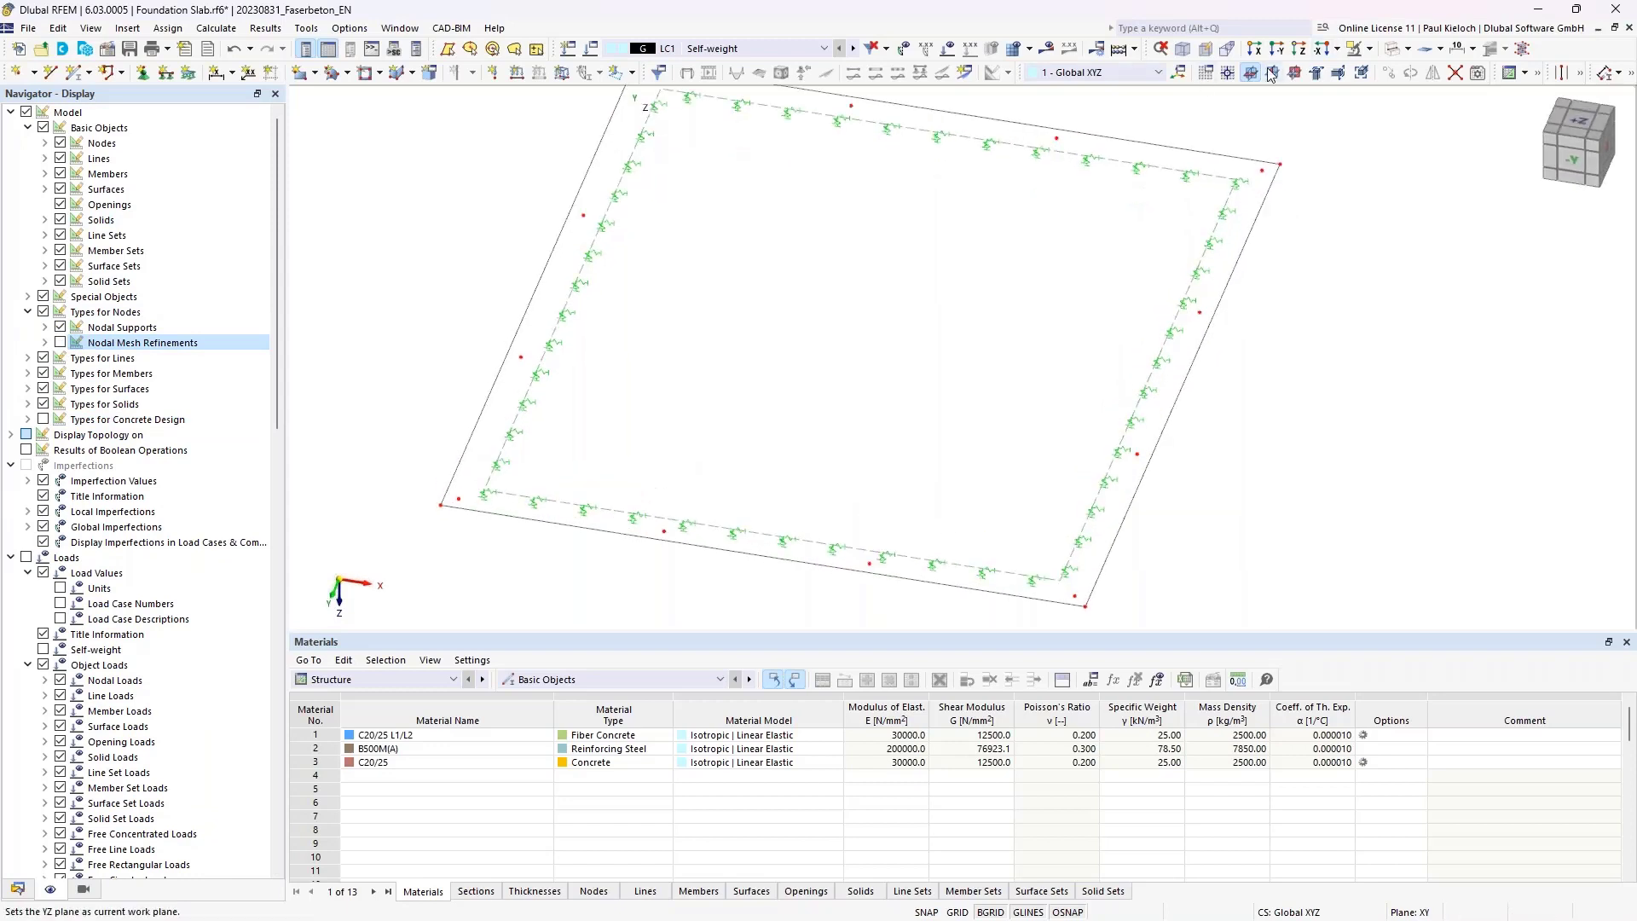
click(1014, 50)
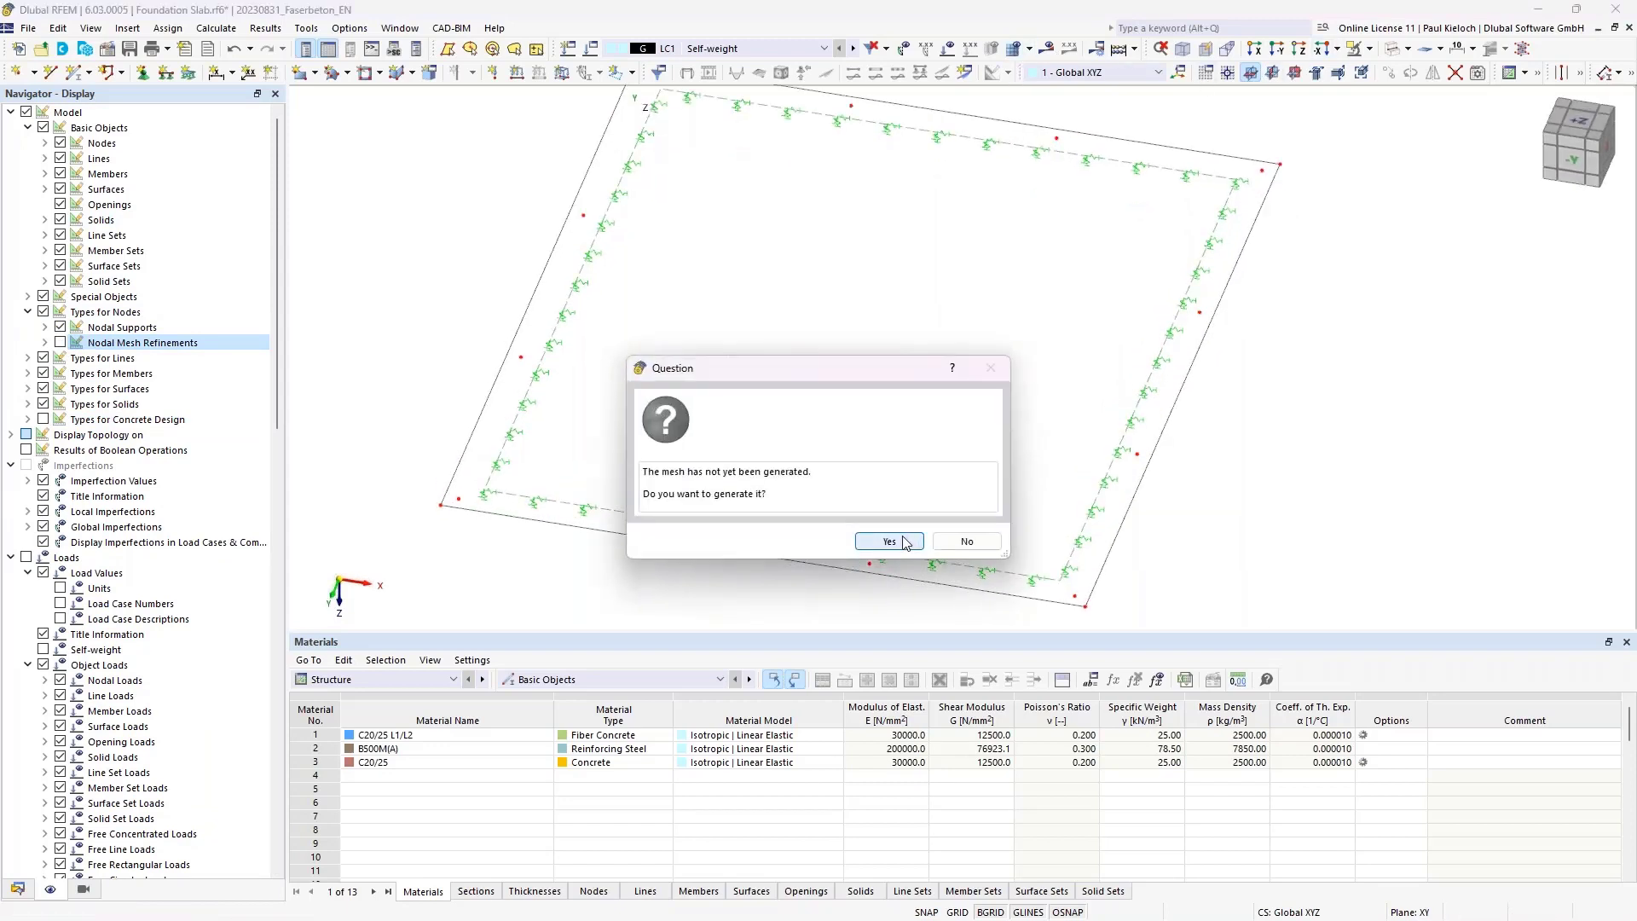
click(904, 542)
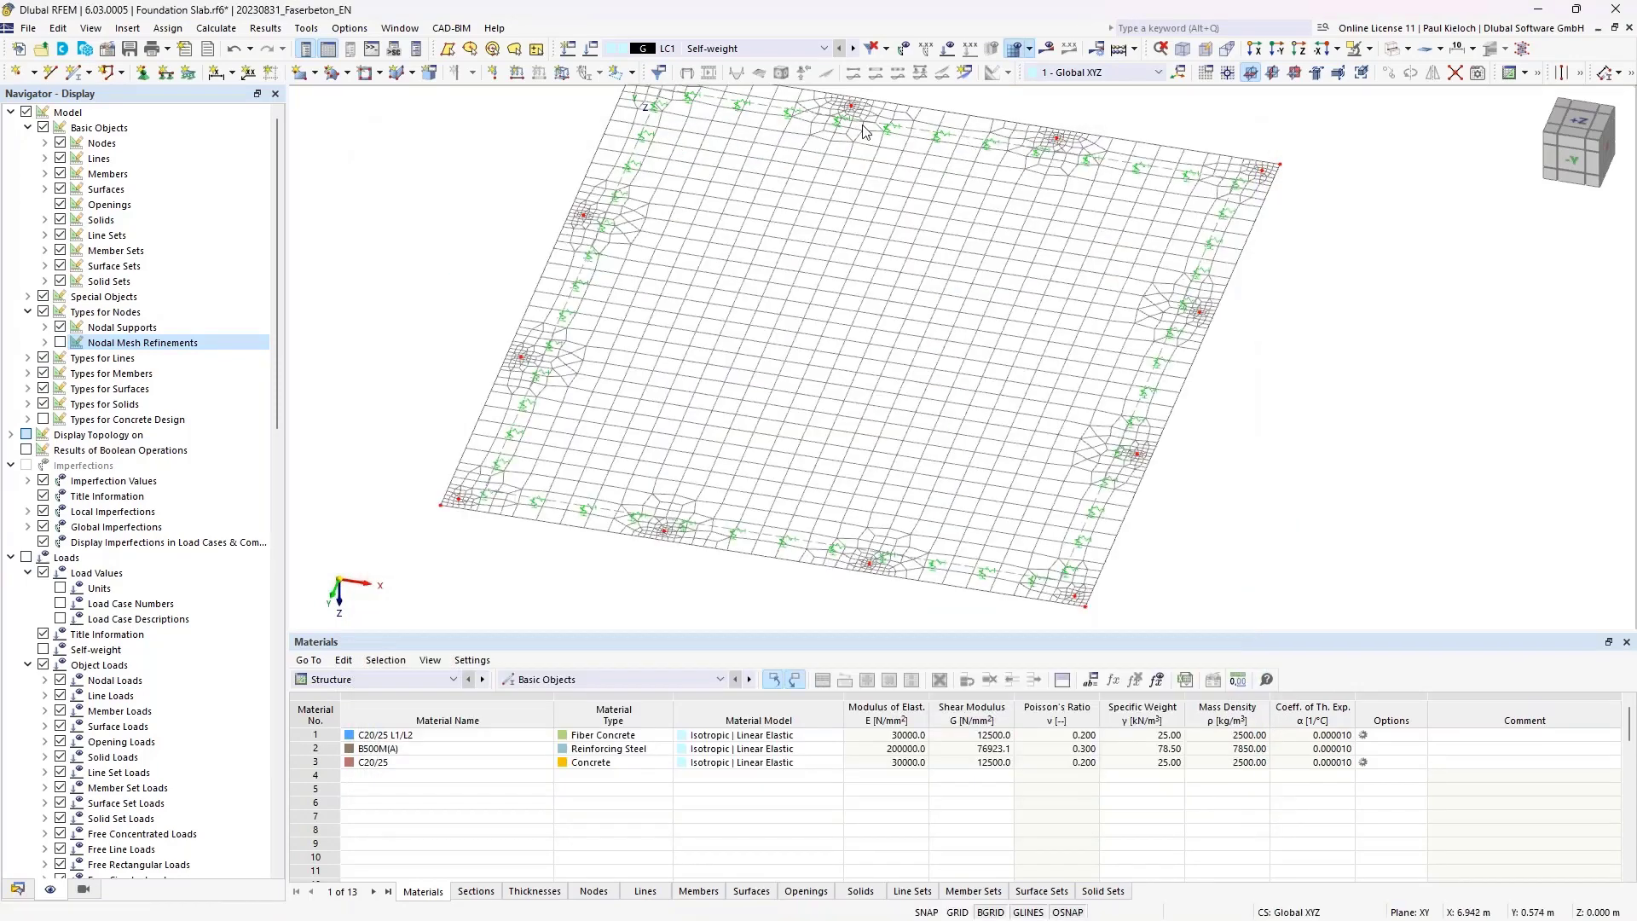
scroll(1213, 394, down, 2)
middle_drag(1212, 394, 1116, 404)
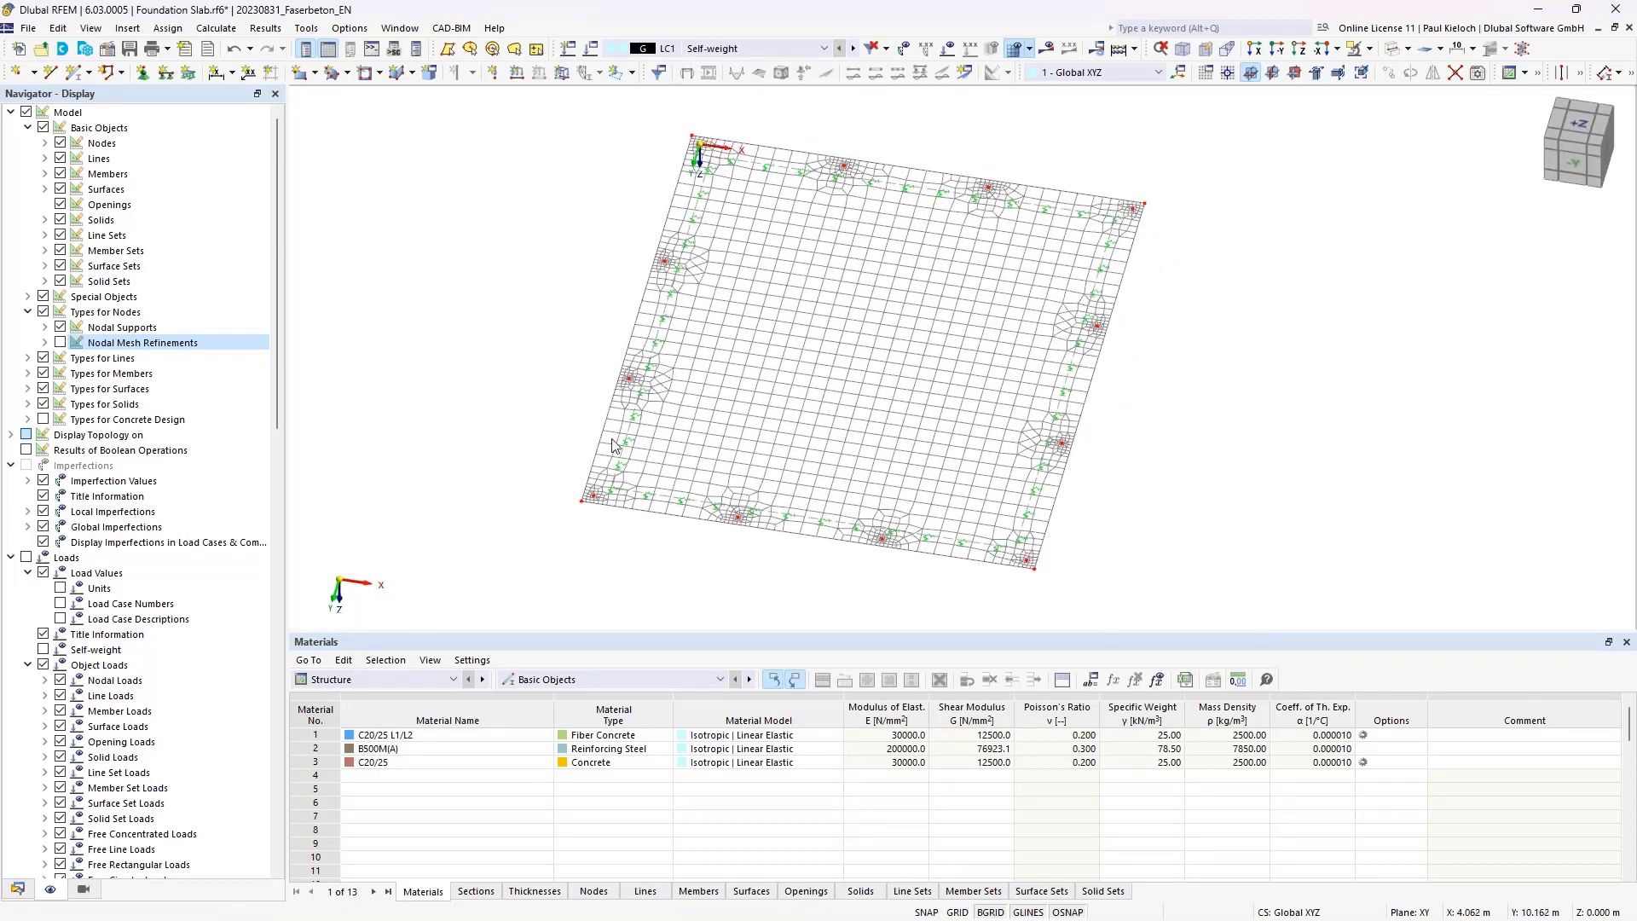
- Create a new rectangular surface results adjustment and assign it to slab surface 1
click(18, 889)
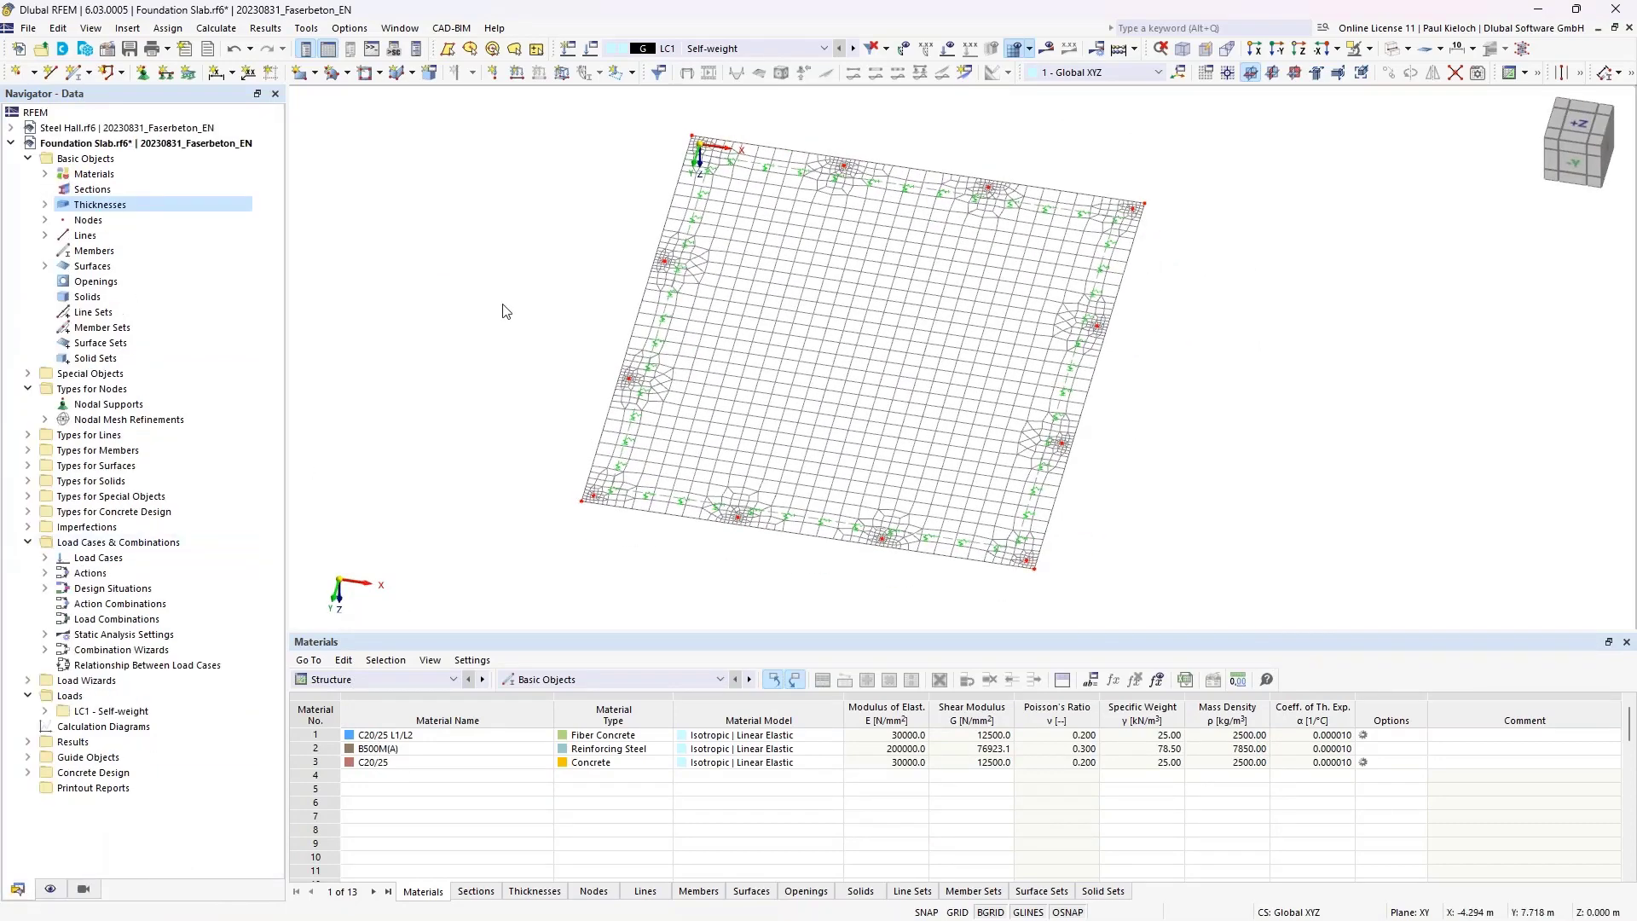
middle_drag(491, 307, 340, 292)
scroll(440, 328, up, 1)
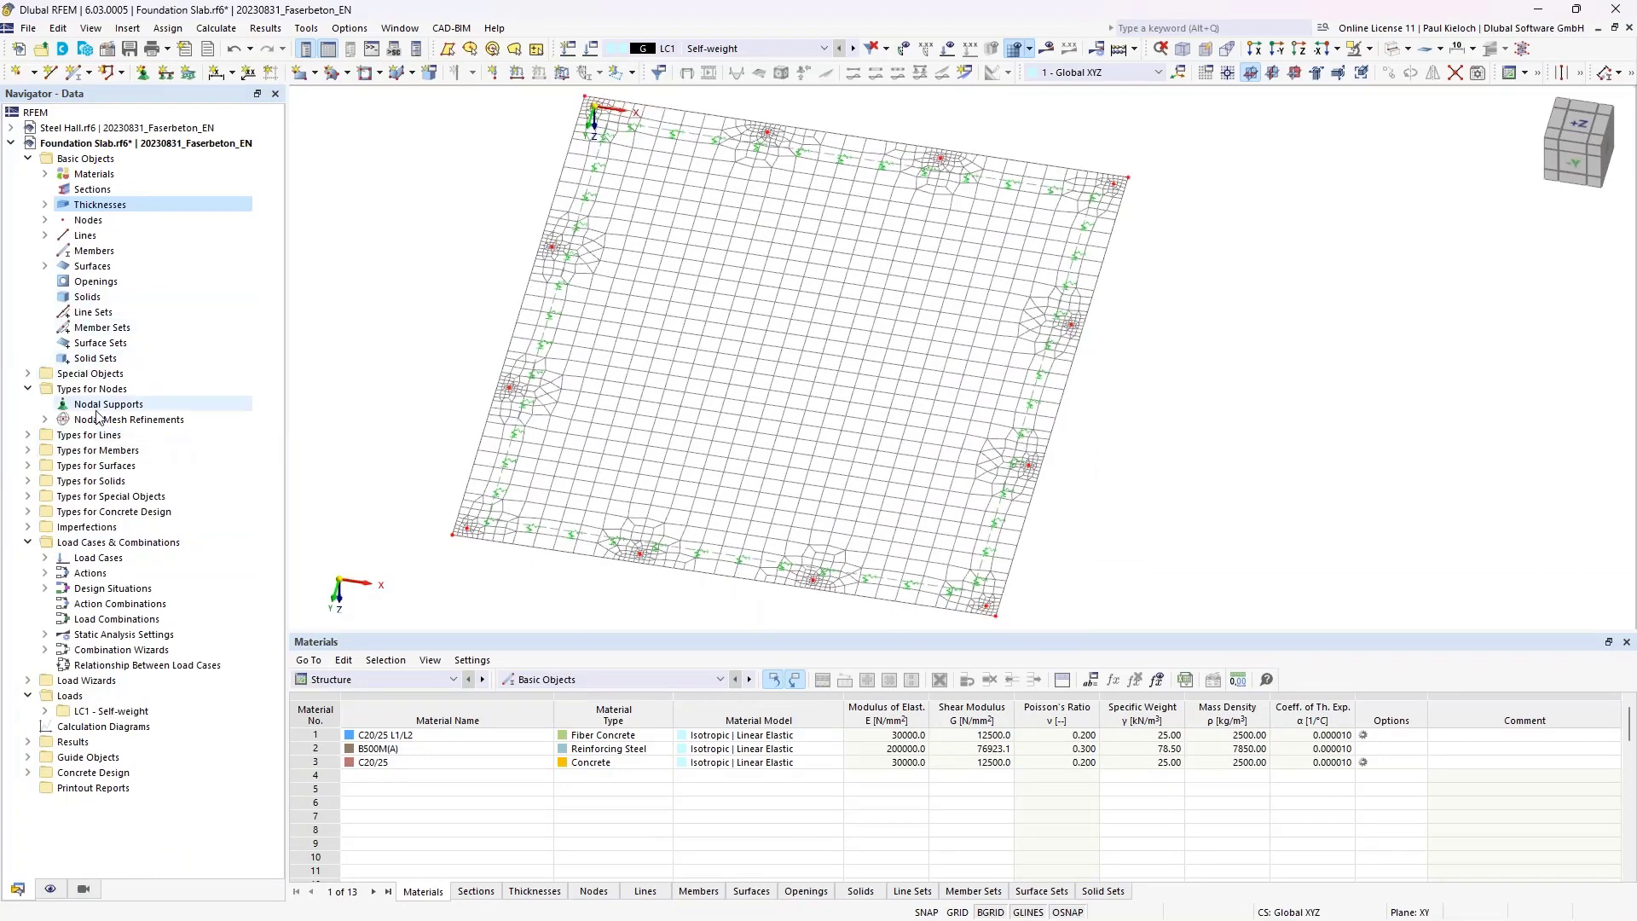
click(28, 375)
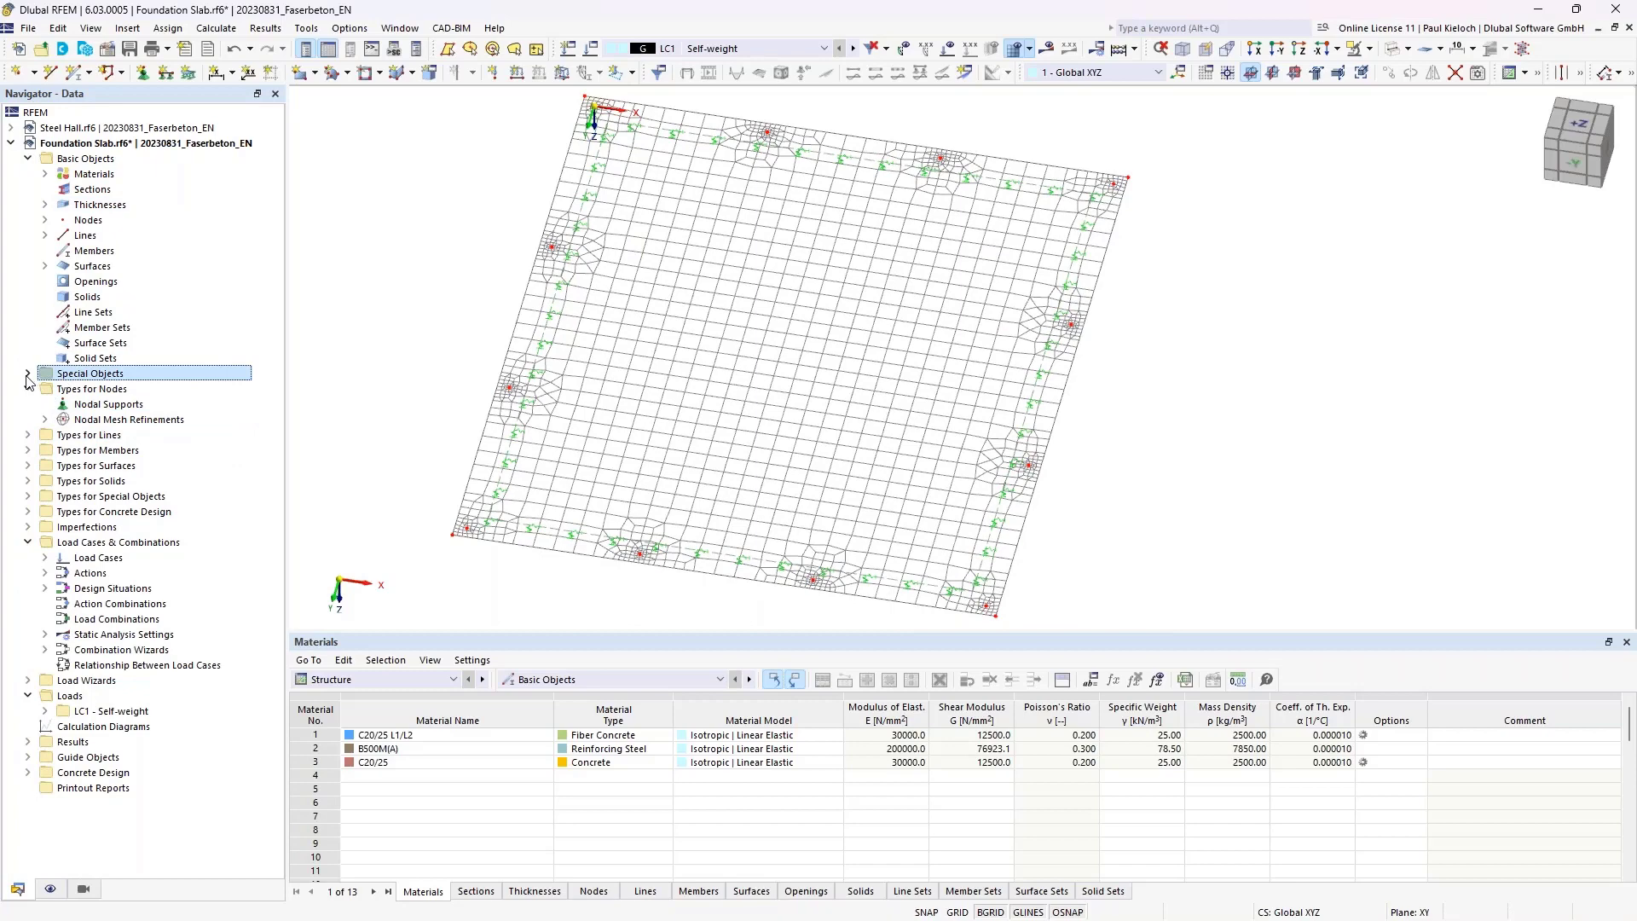
click(27, 375)
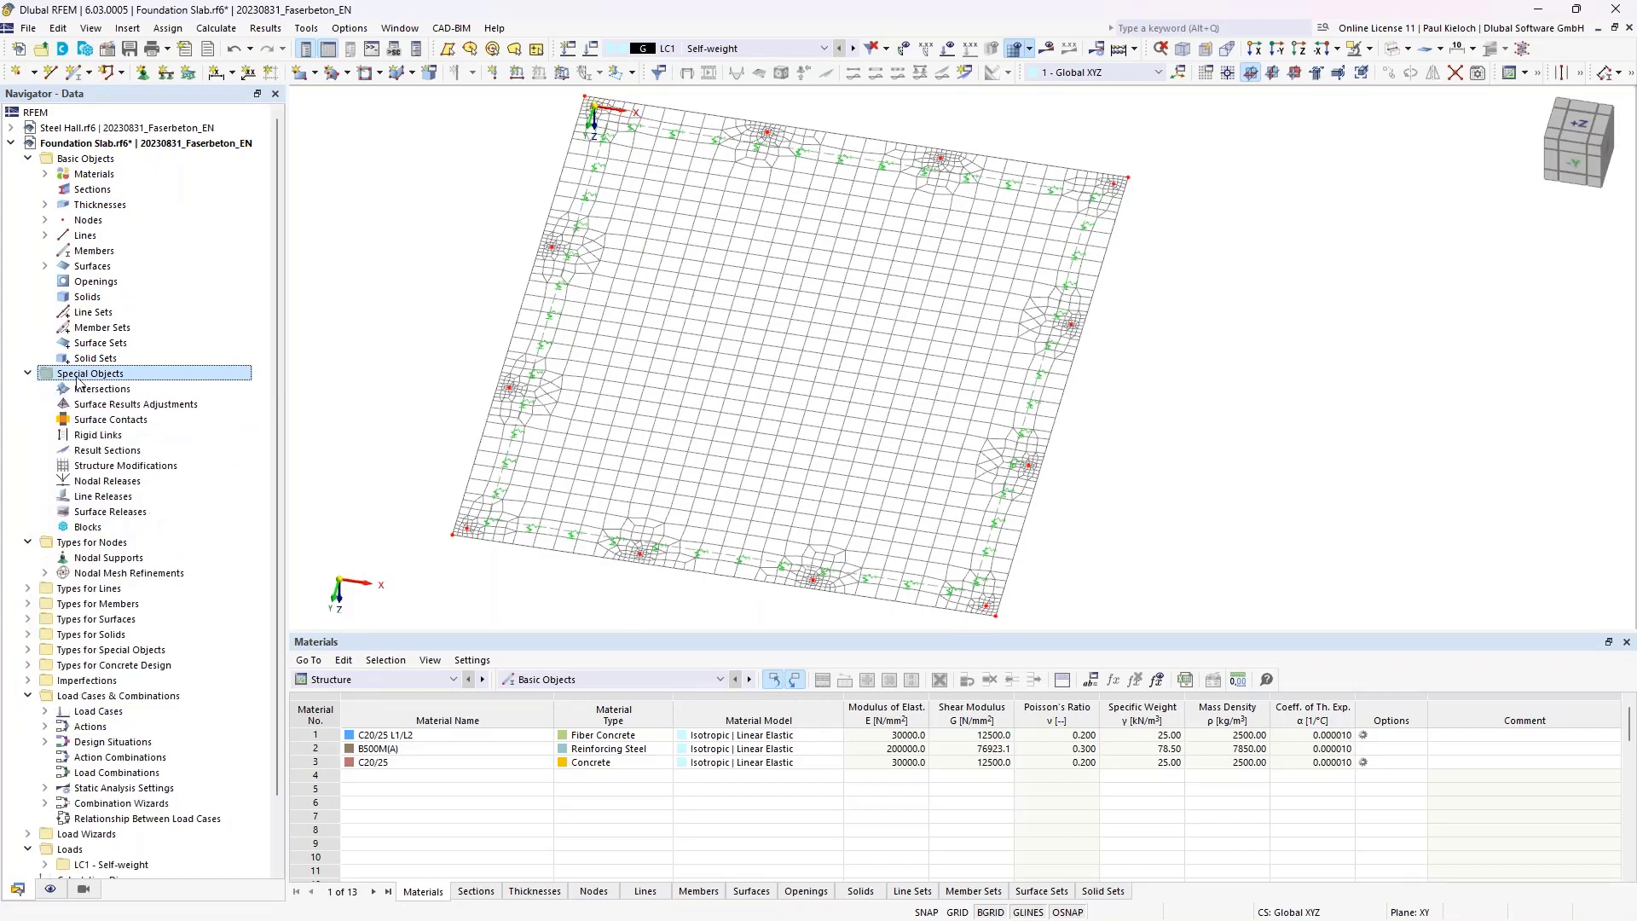
click(137, 406)
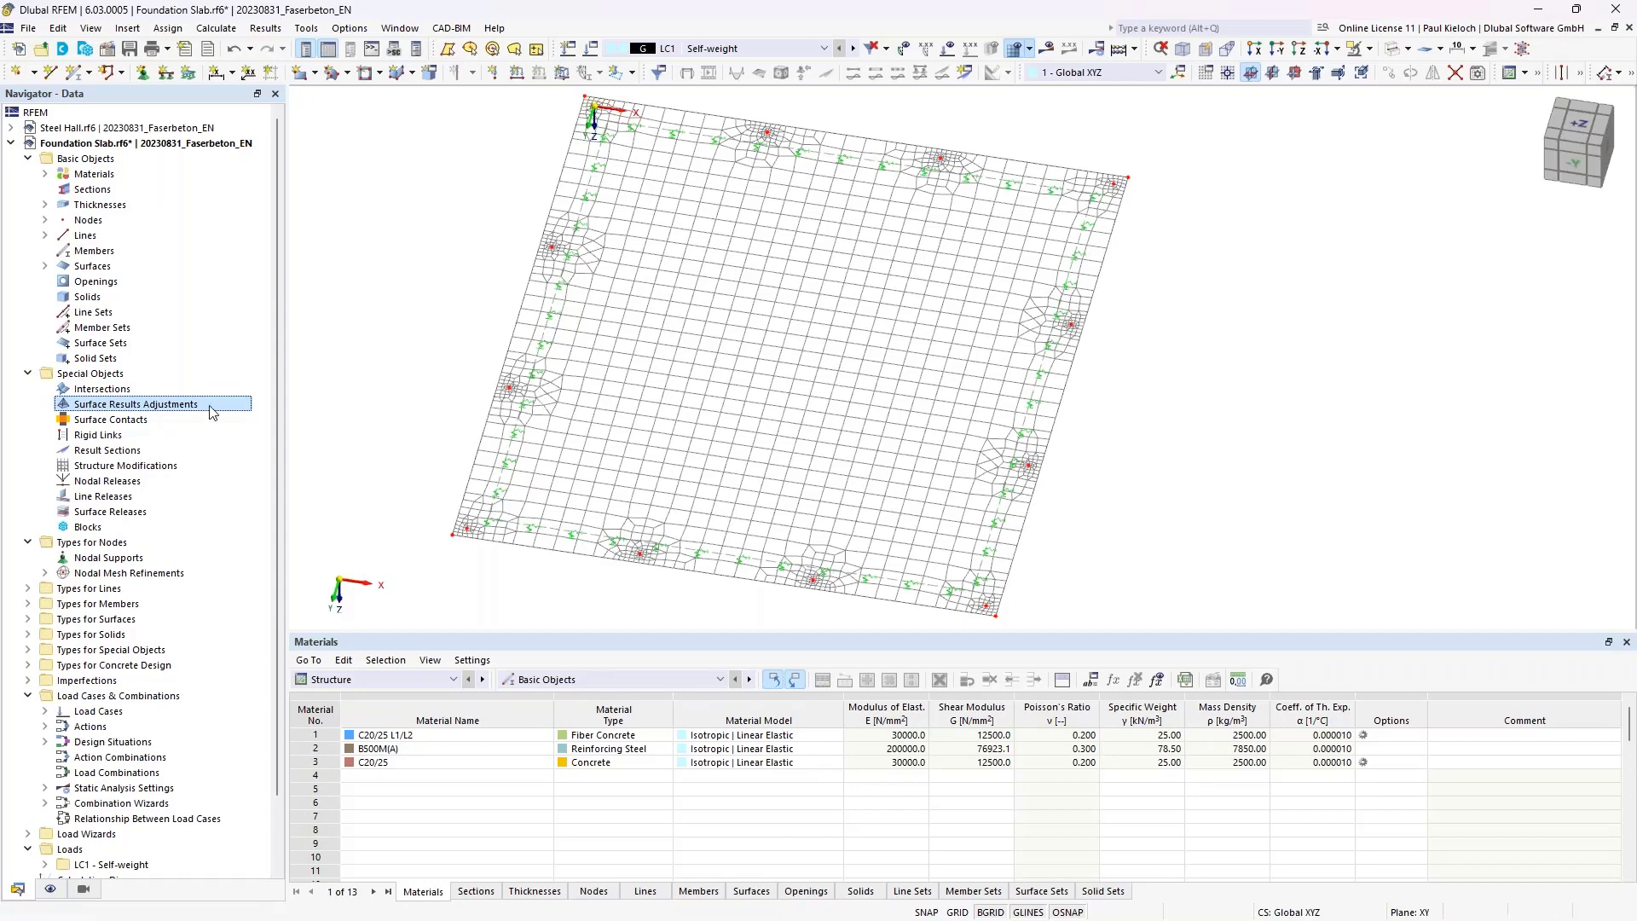
right_click(152, 405)
click(204, 416)
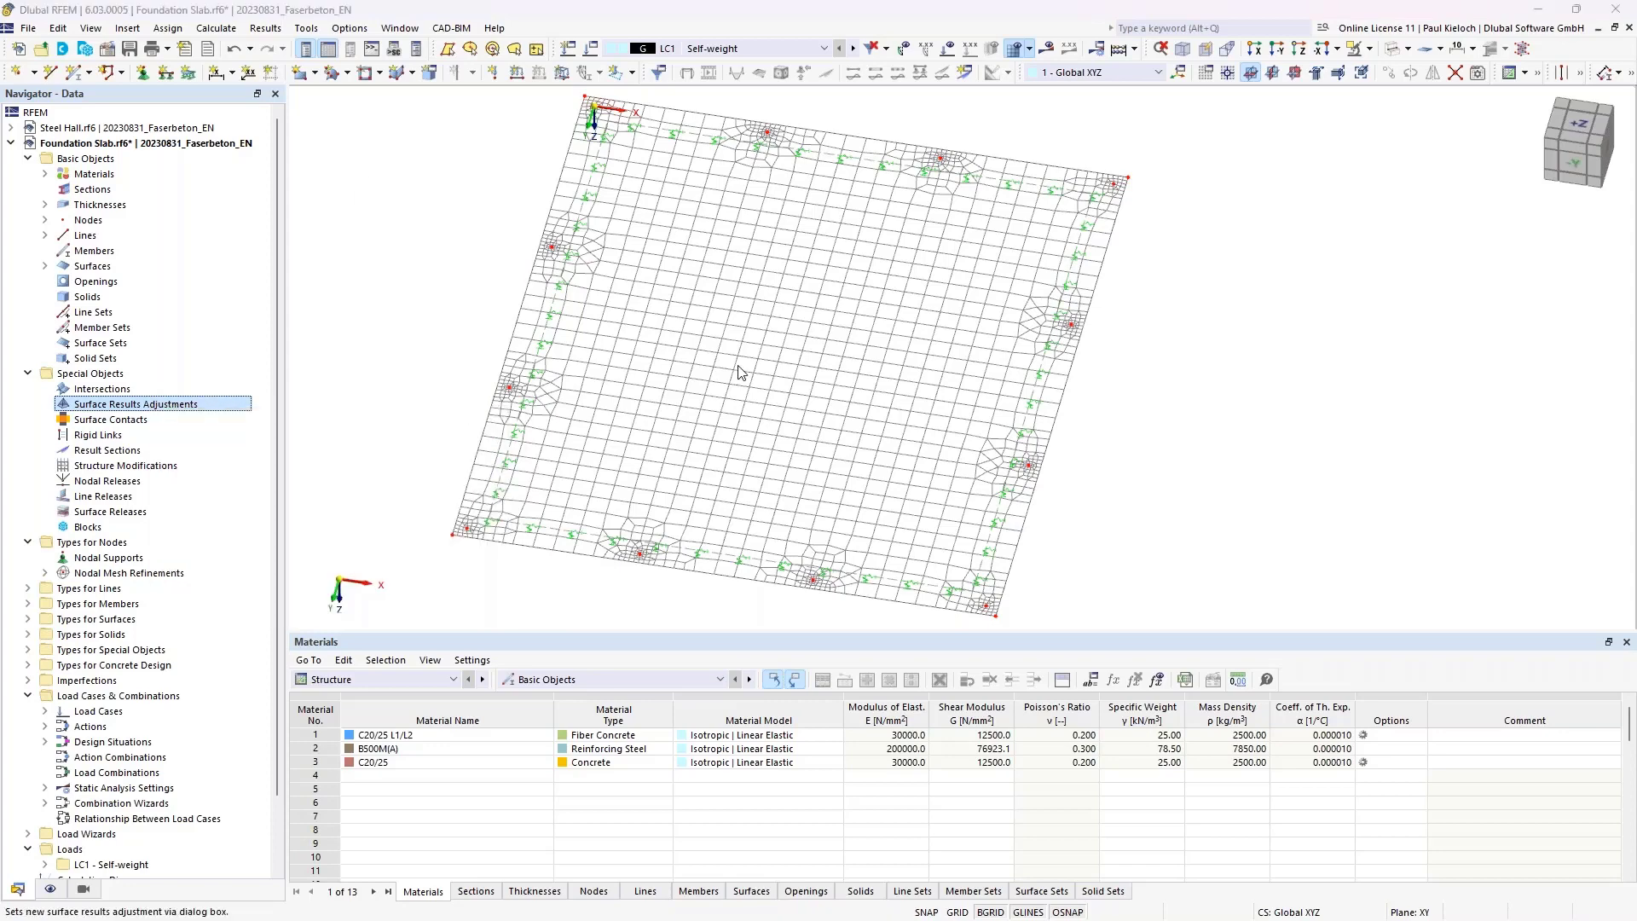
click(1289, 222)
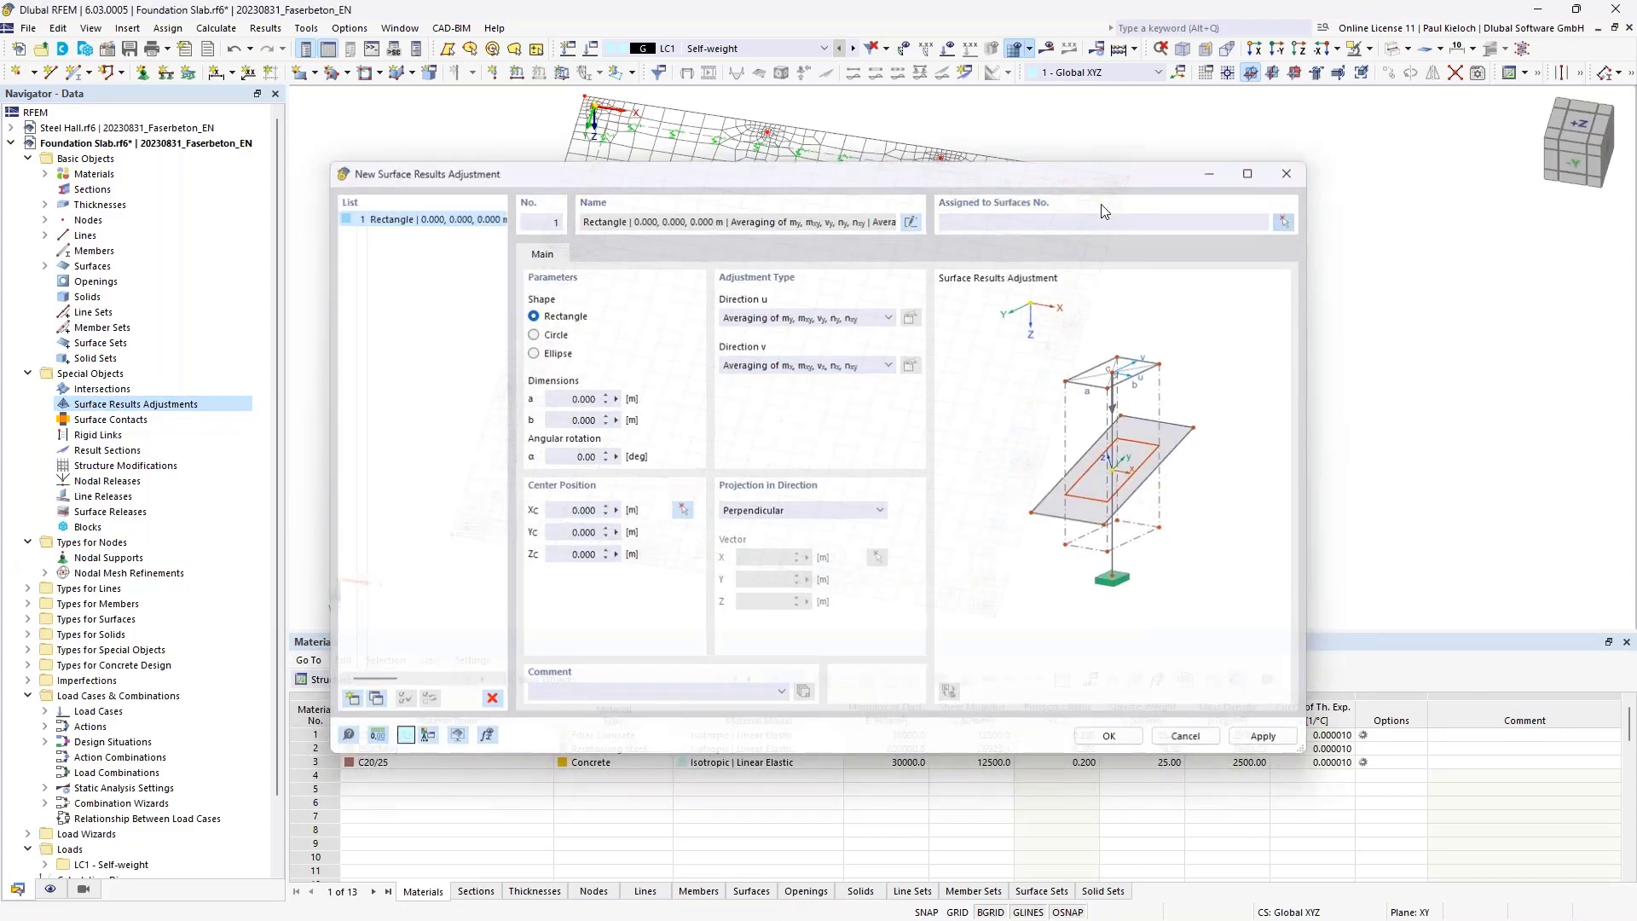
click(254, 268)
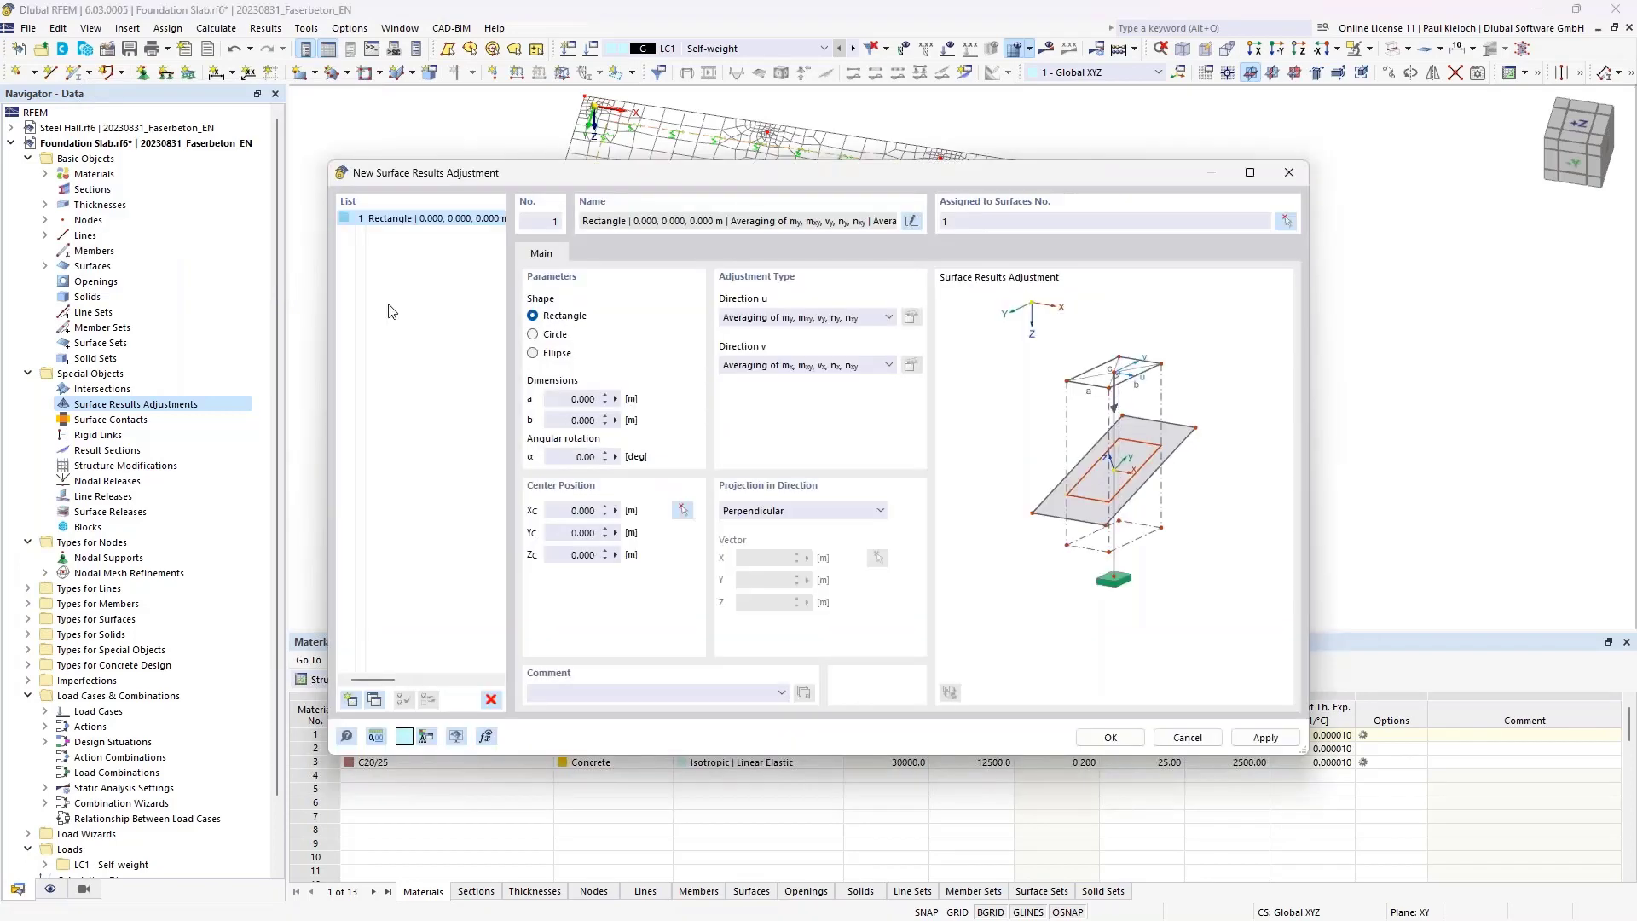
- Set the rectangular results adjustment to 0.5 m by 0.5 m, centre it on the column node at the origin, and confirm it
text(0.5)
key(Tab)
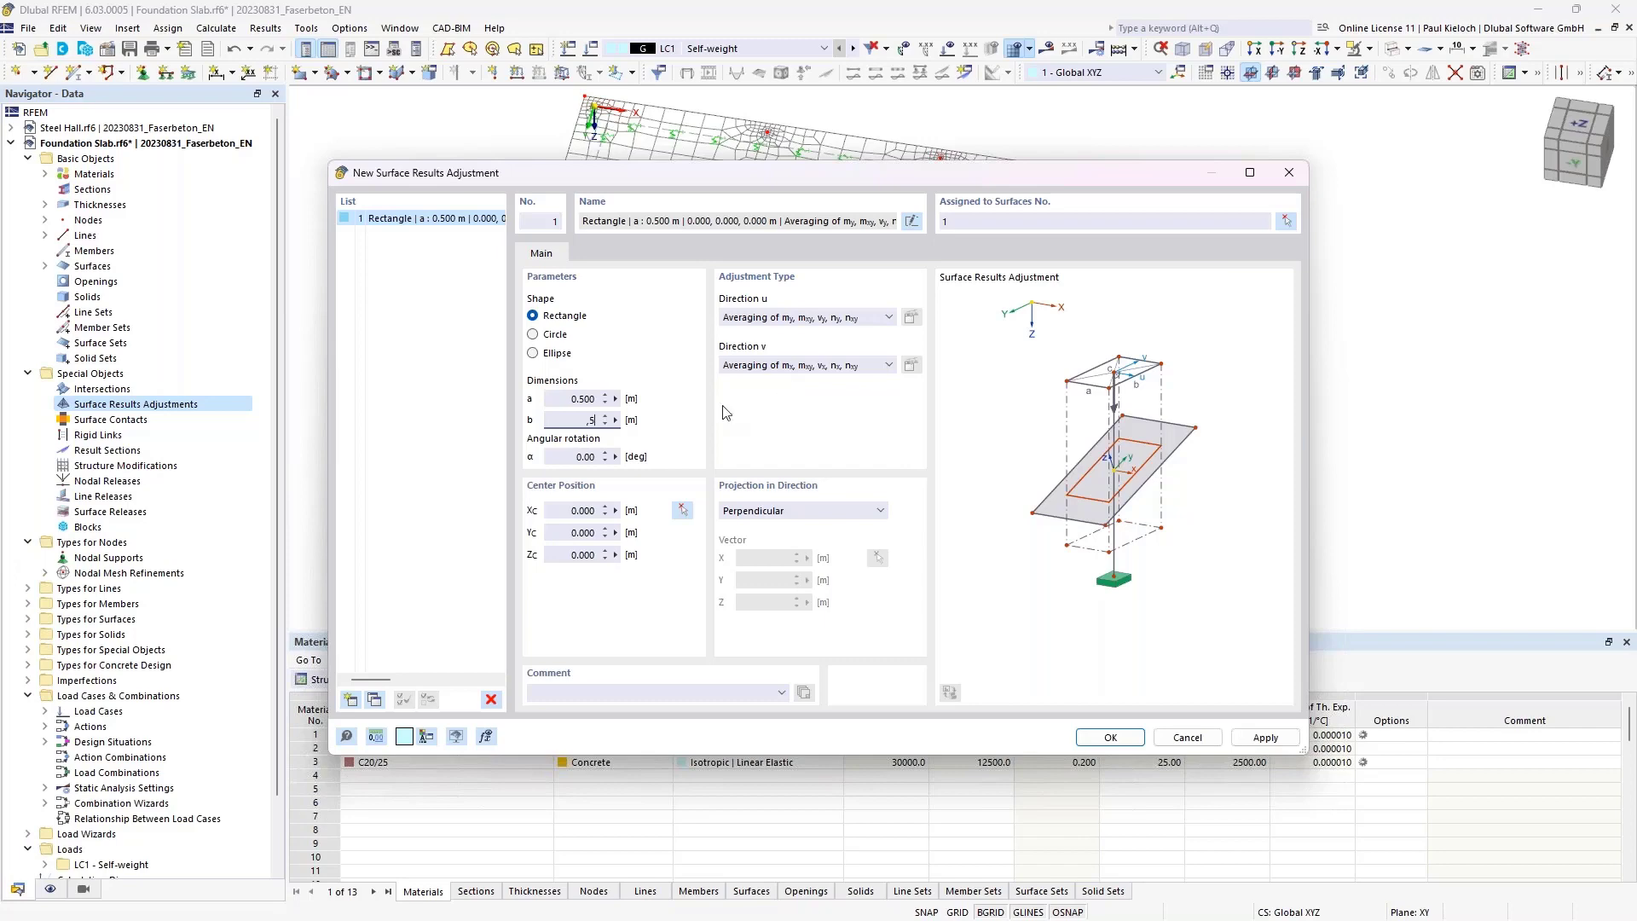
key(Tab)
click(683, 511)
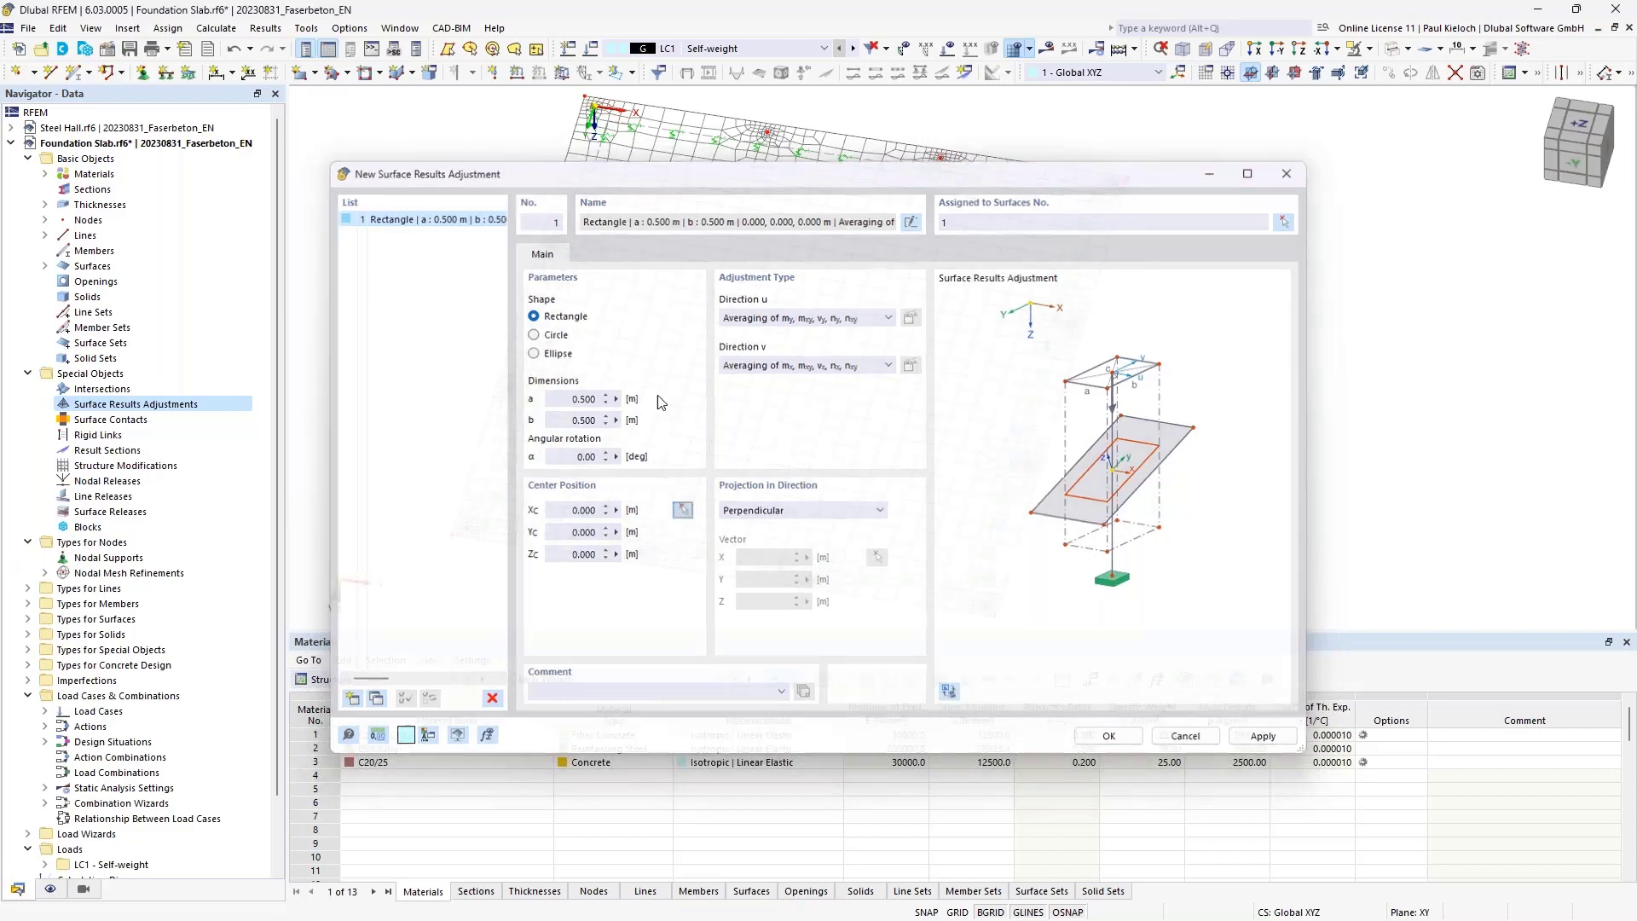
click(594, 107)
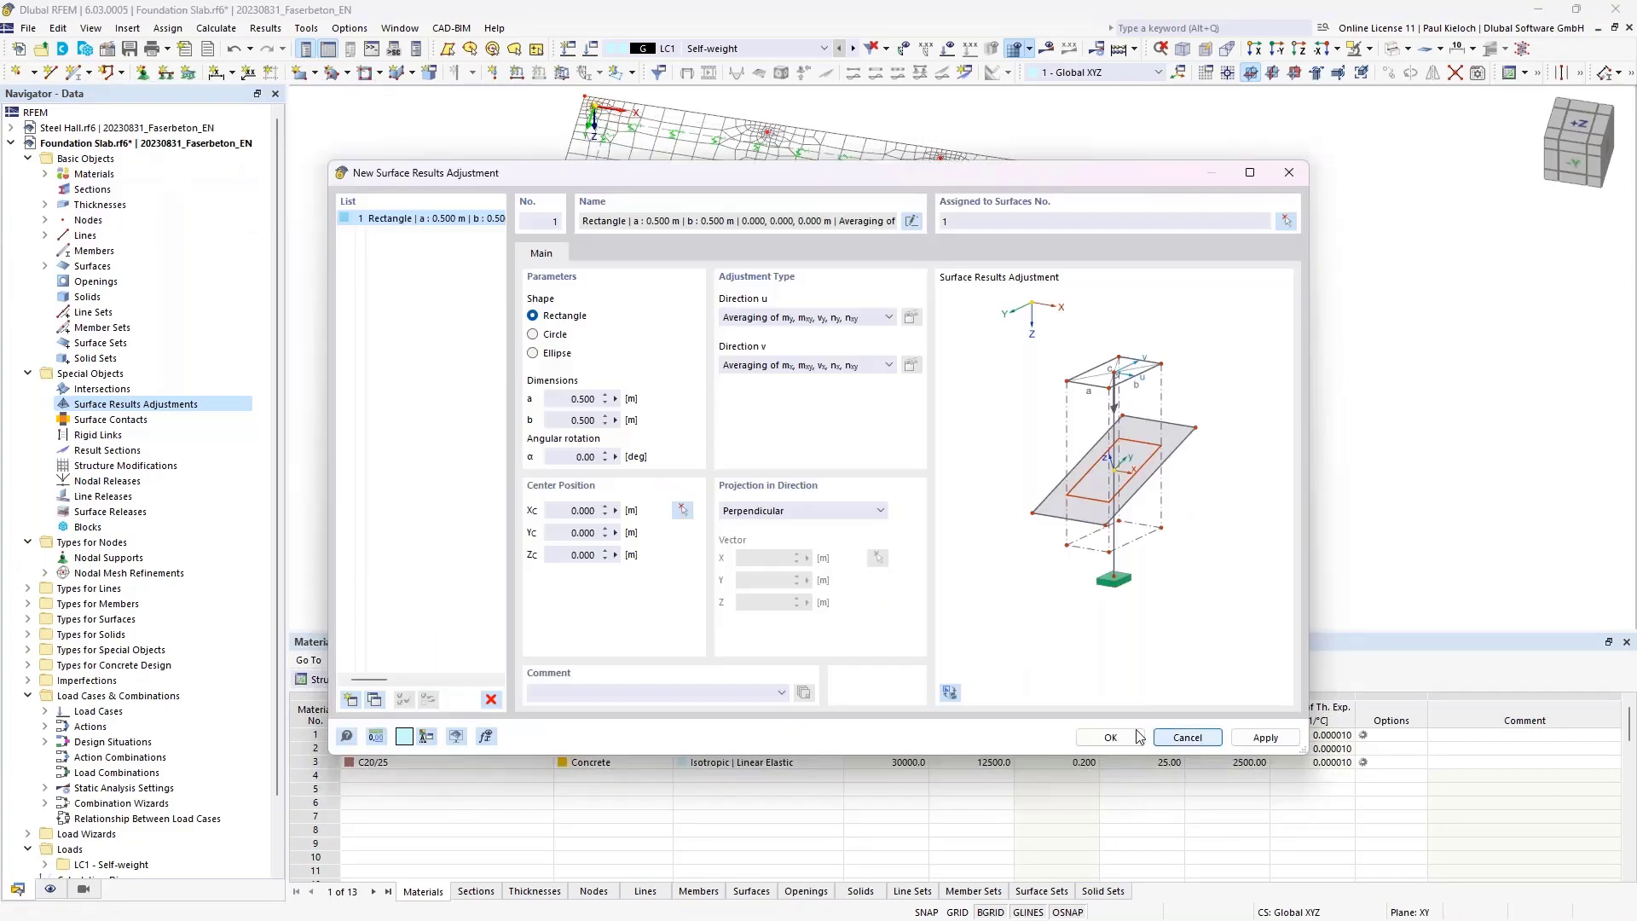
click(1112, 738)
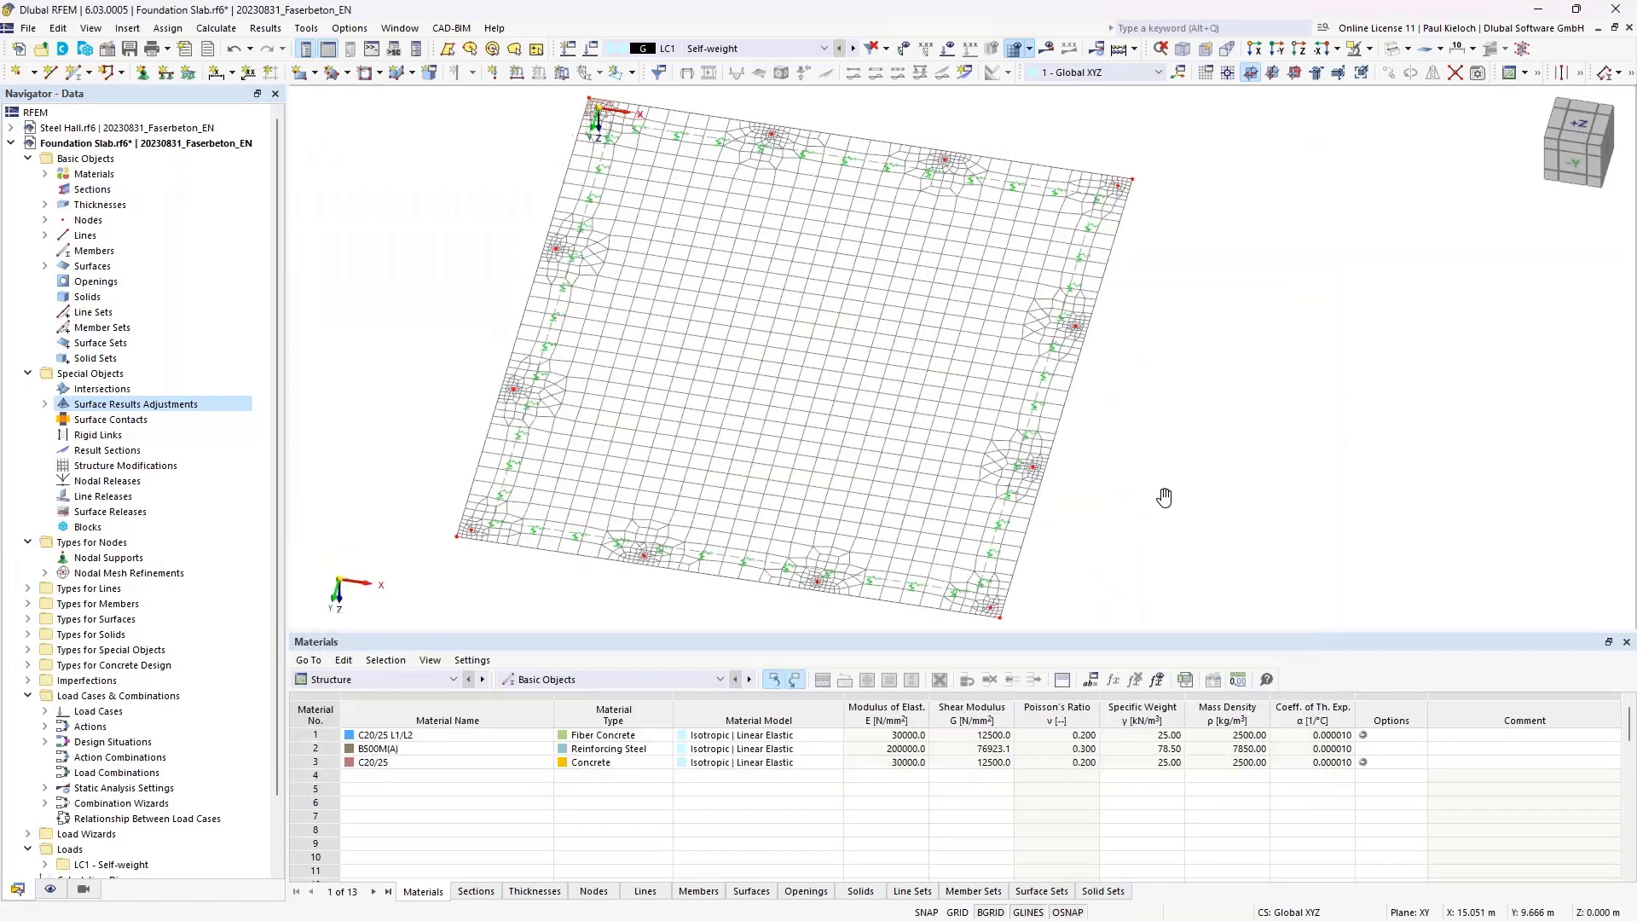
- Copy the origin corner's surface results adjustment in 3 steps with a displacement of 5 m in Y, picked between column nodes
middle_drag(1164, 498, 1198, 531)
ctrl+middle_drag(1198, 530, 1138, 469)
scroll(726, 153, up, 3)
scroll(718, 254, up, 1)
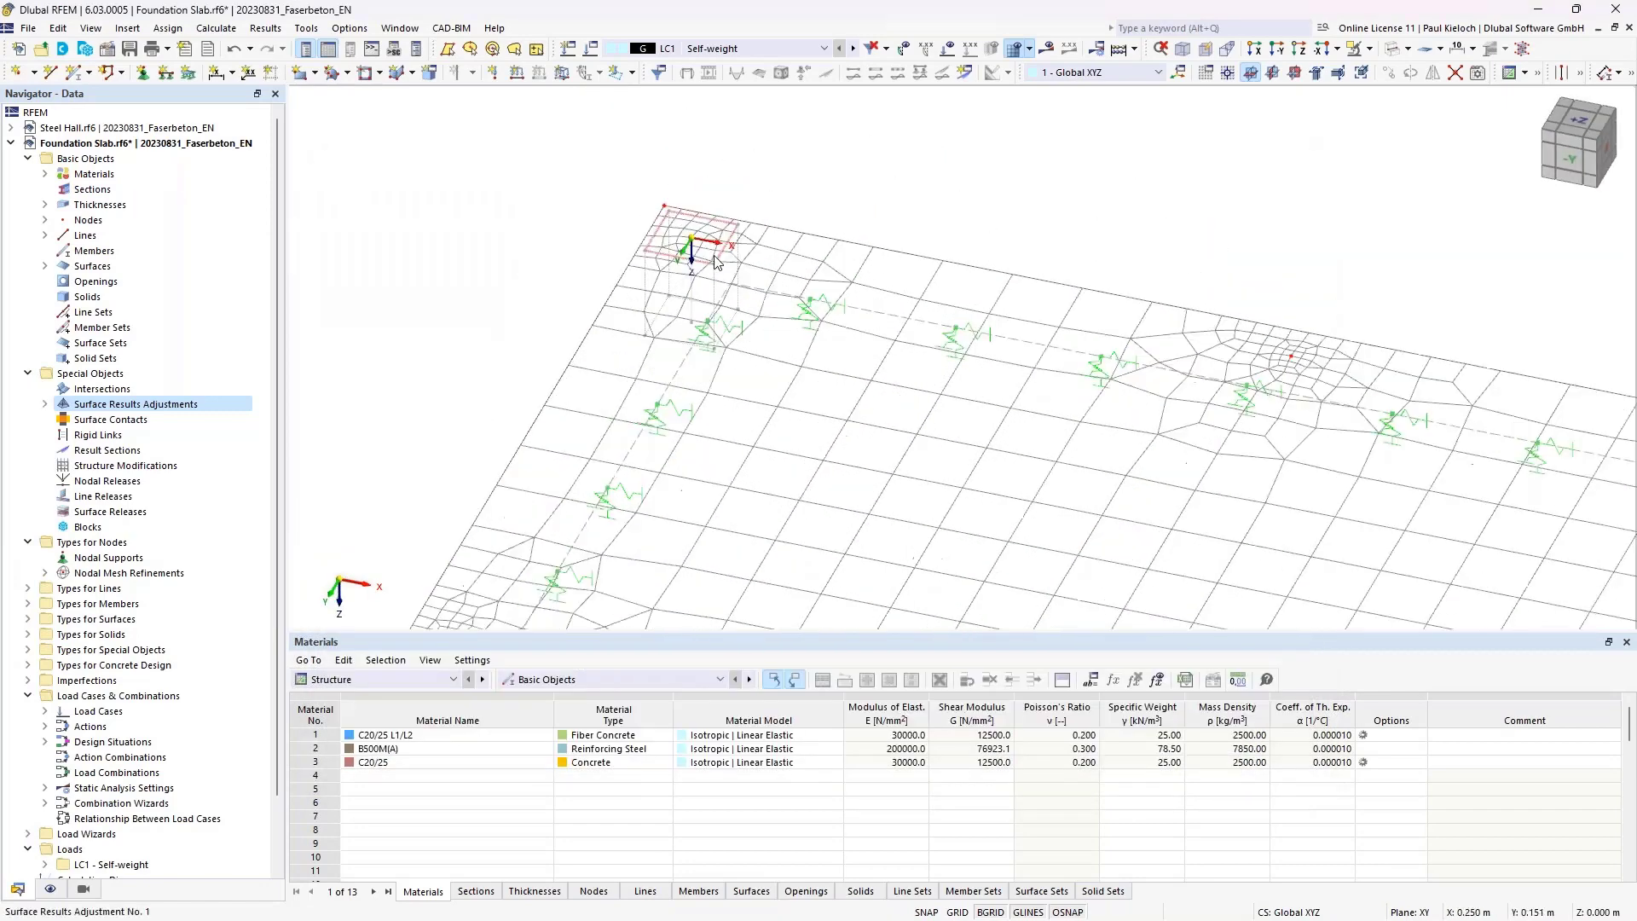
scroll(820, 166, down, 2)
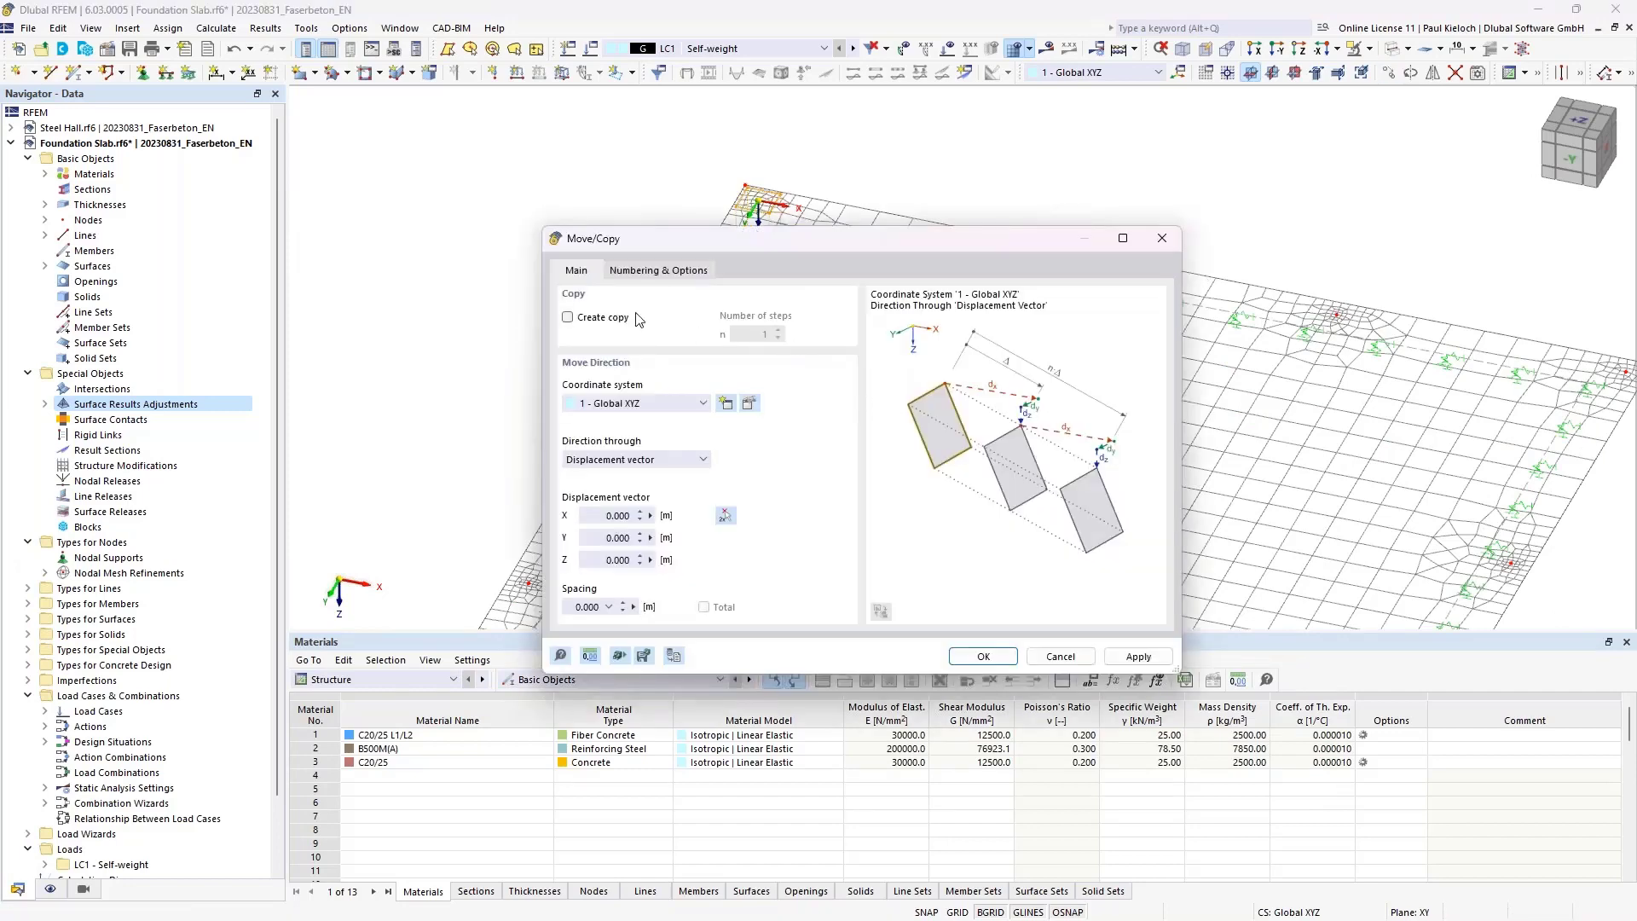
click(610, 318)
click(778, 331)
click(725, 515)
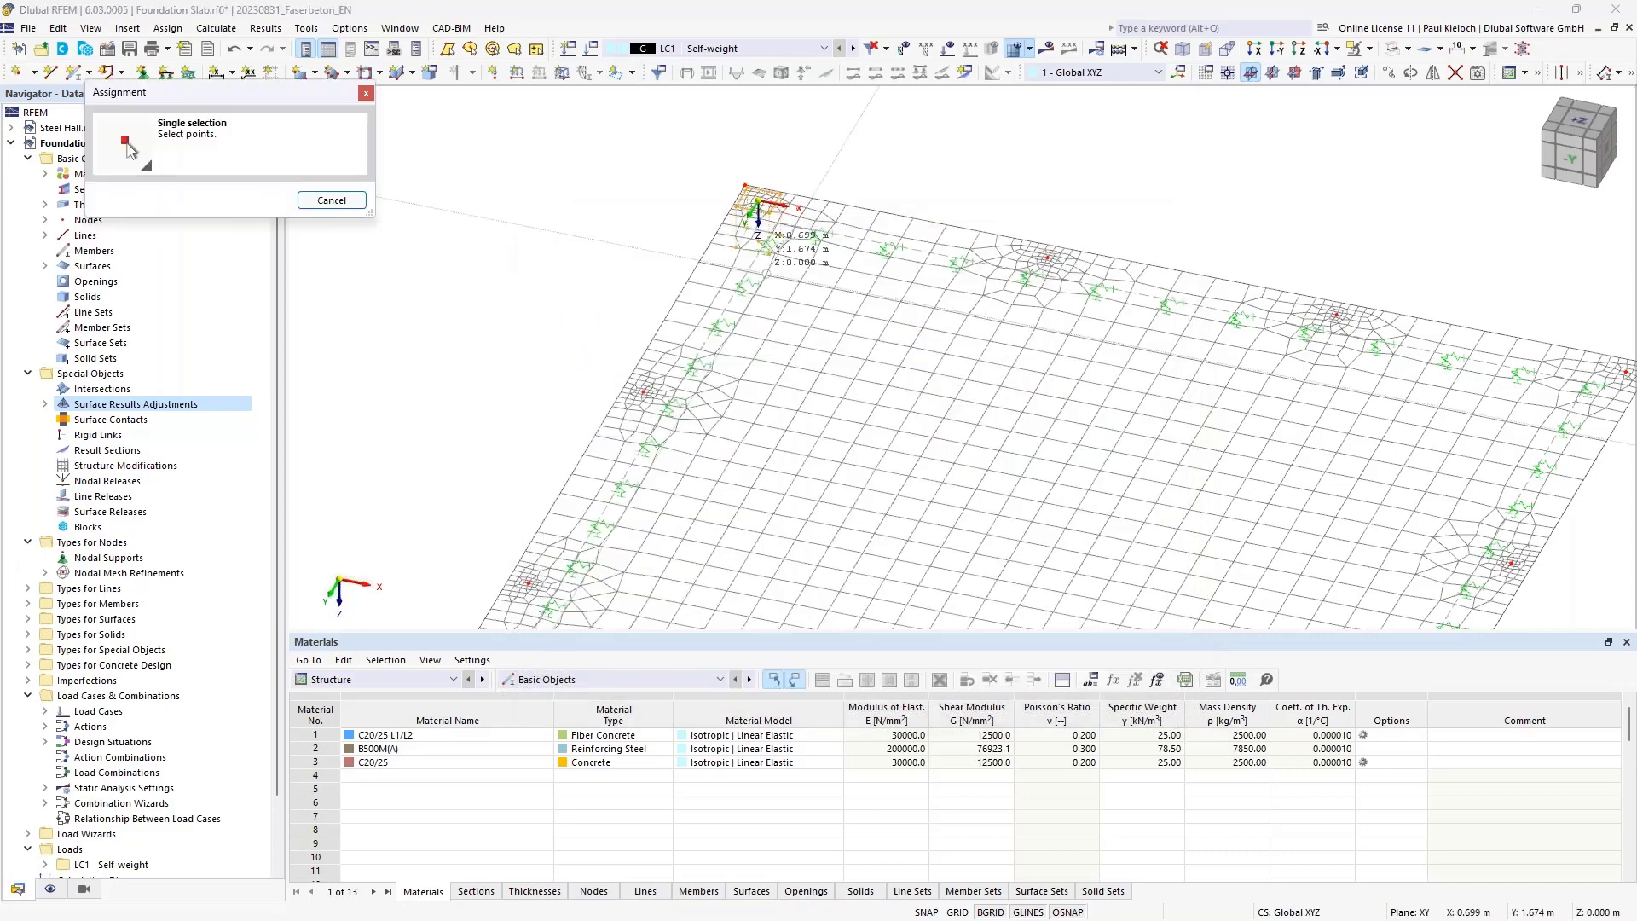
click(745, 185)
click(644, 393)
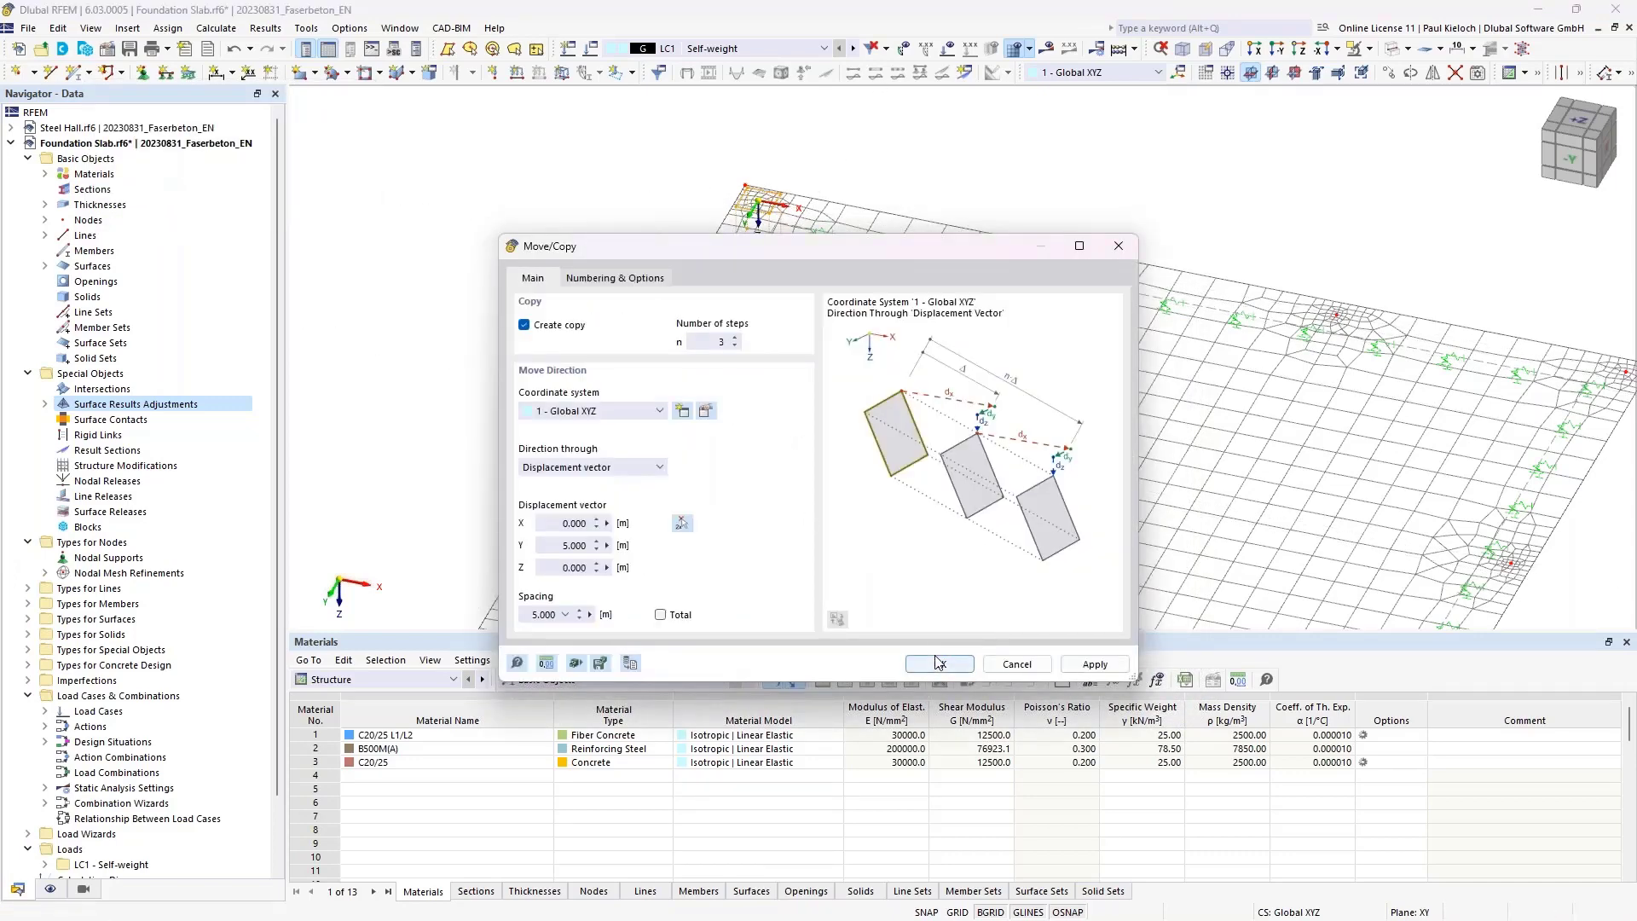
key(Return)
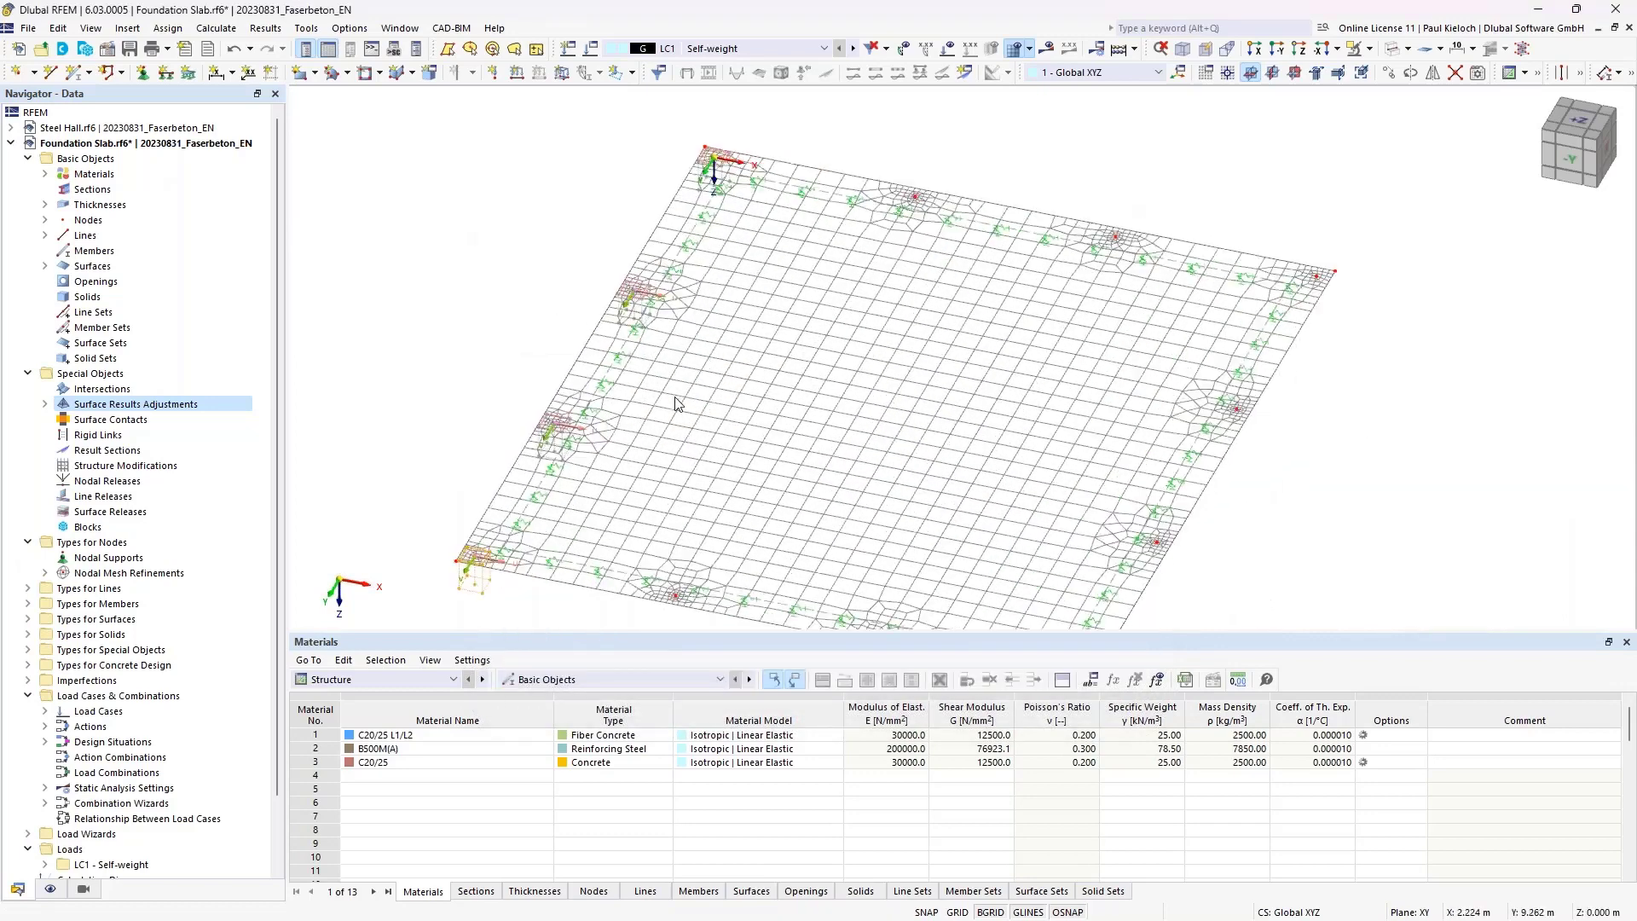
- Copy the two corner surface results adjustments at X = 0 in 3 steps with a displacement of 4.333 m in X
scroll(697, 136, up, 5)
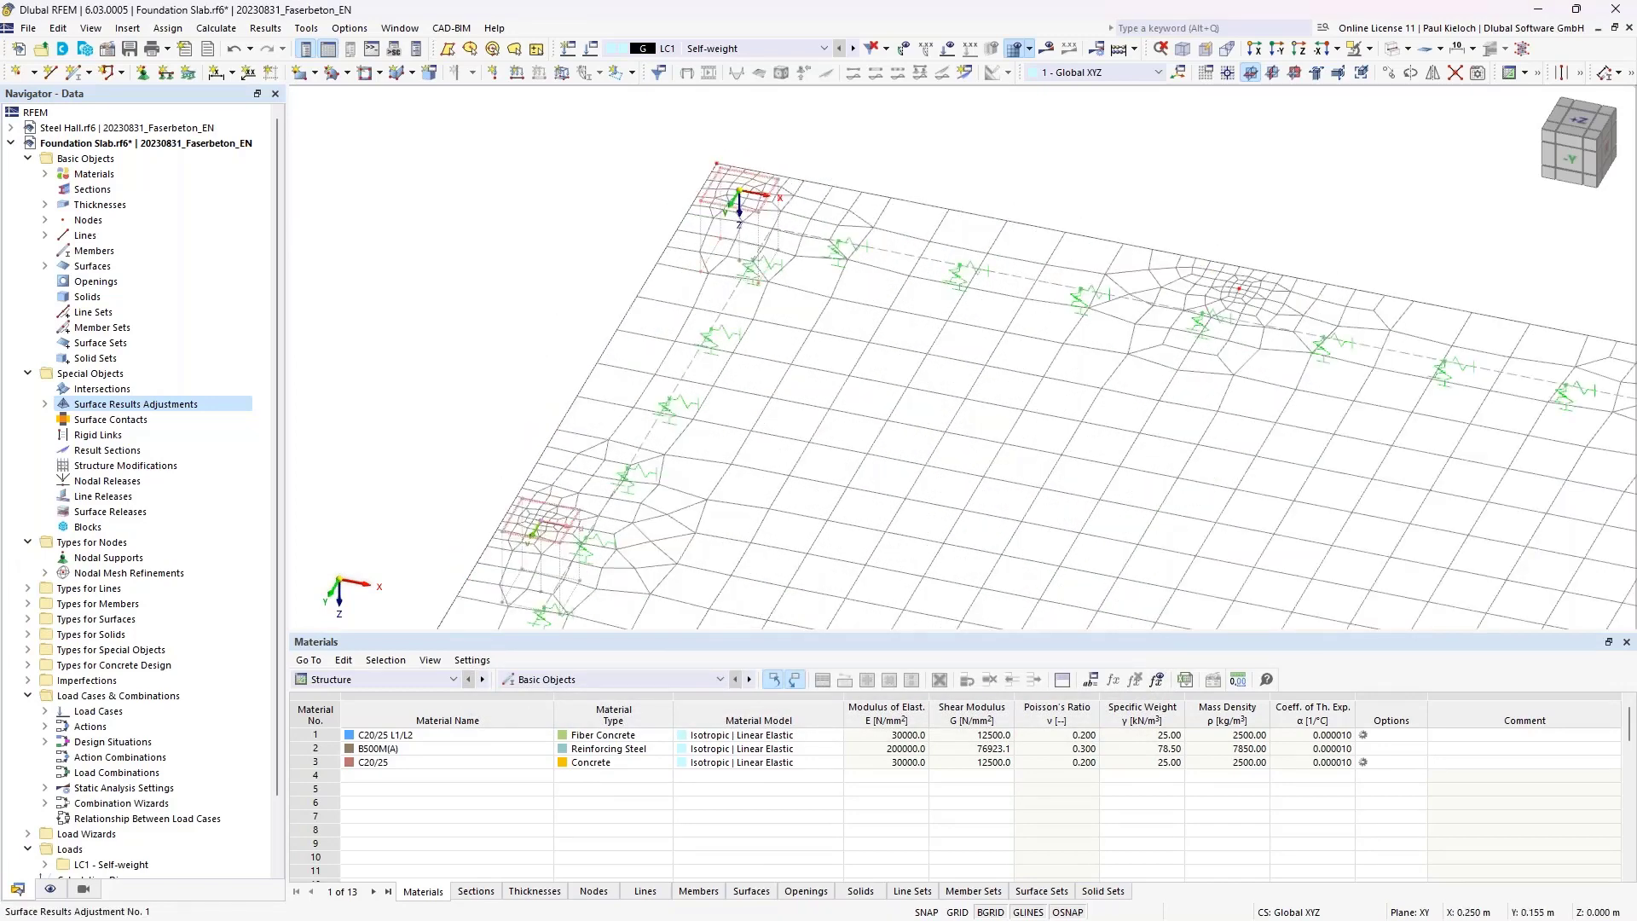
ctrl+click(791, 181)
scroll(798, 124, down, 5)
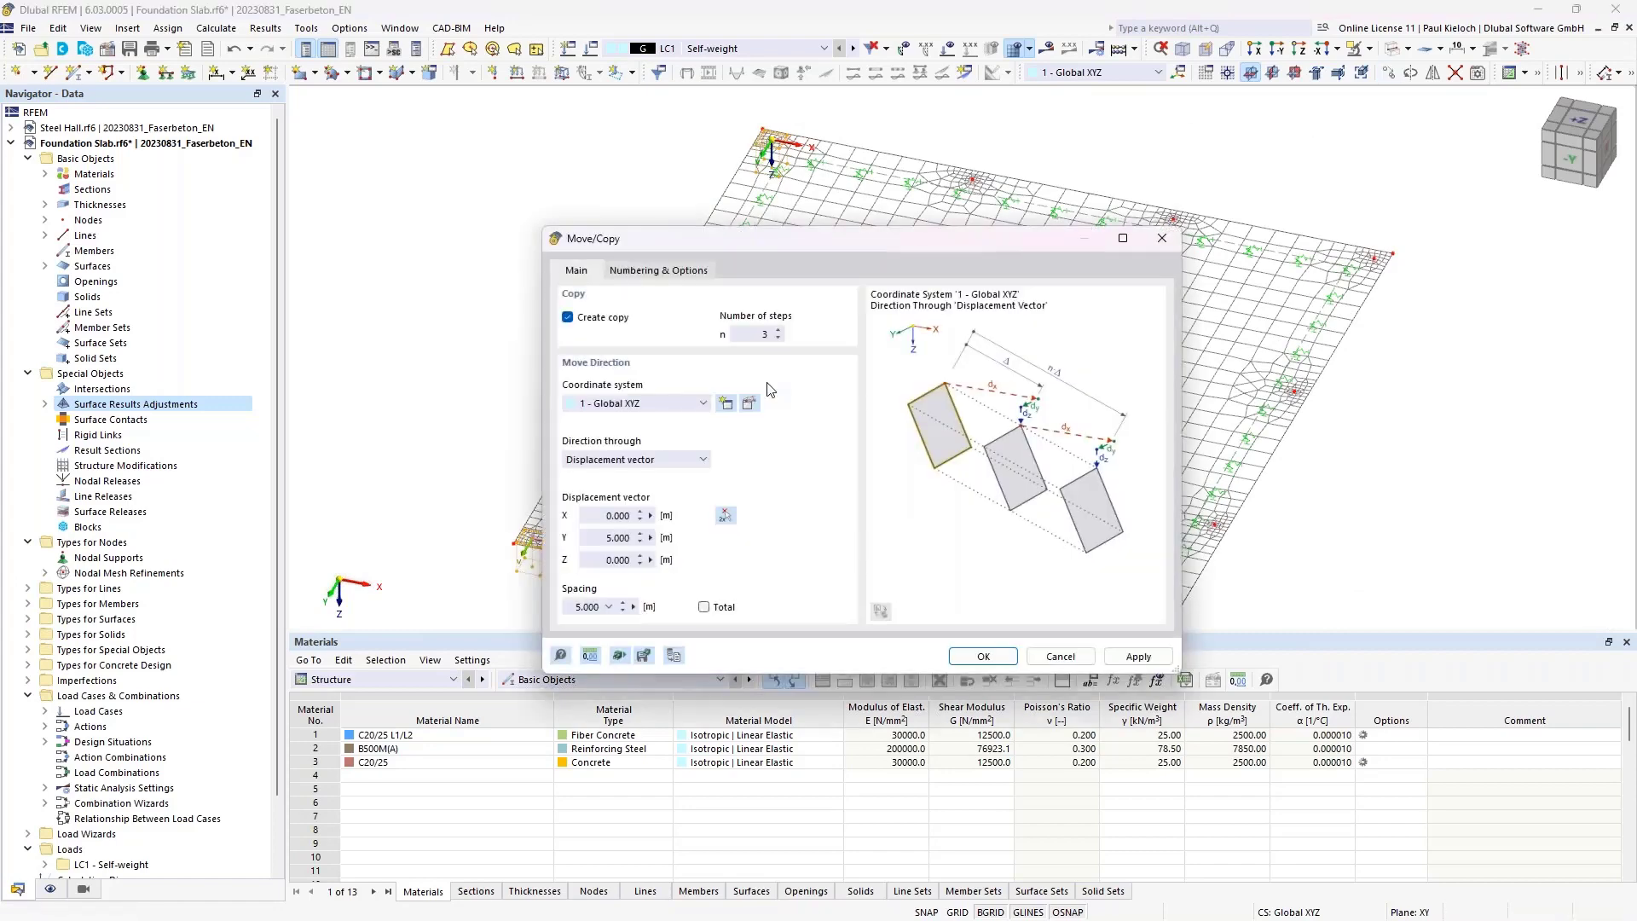
click(725, 516)
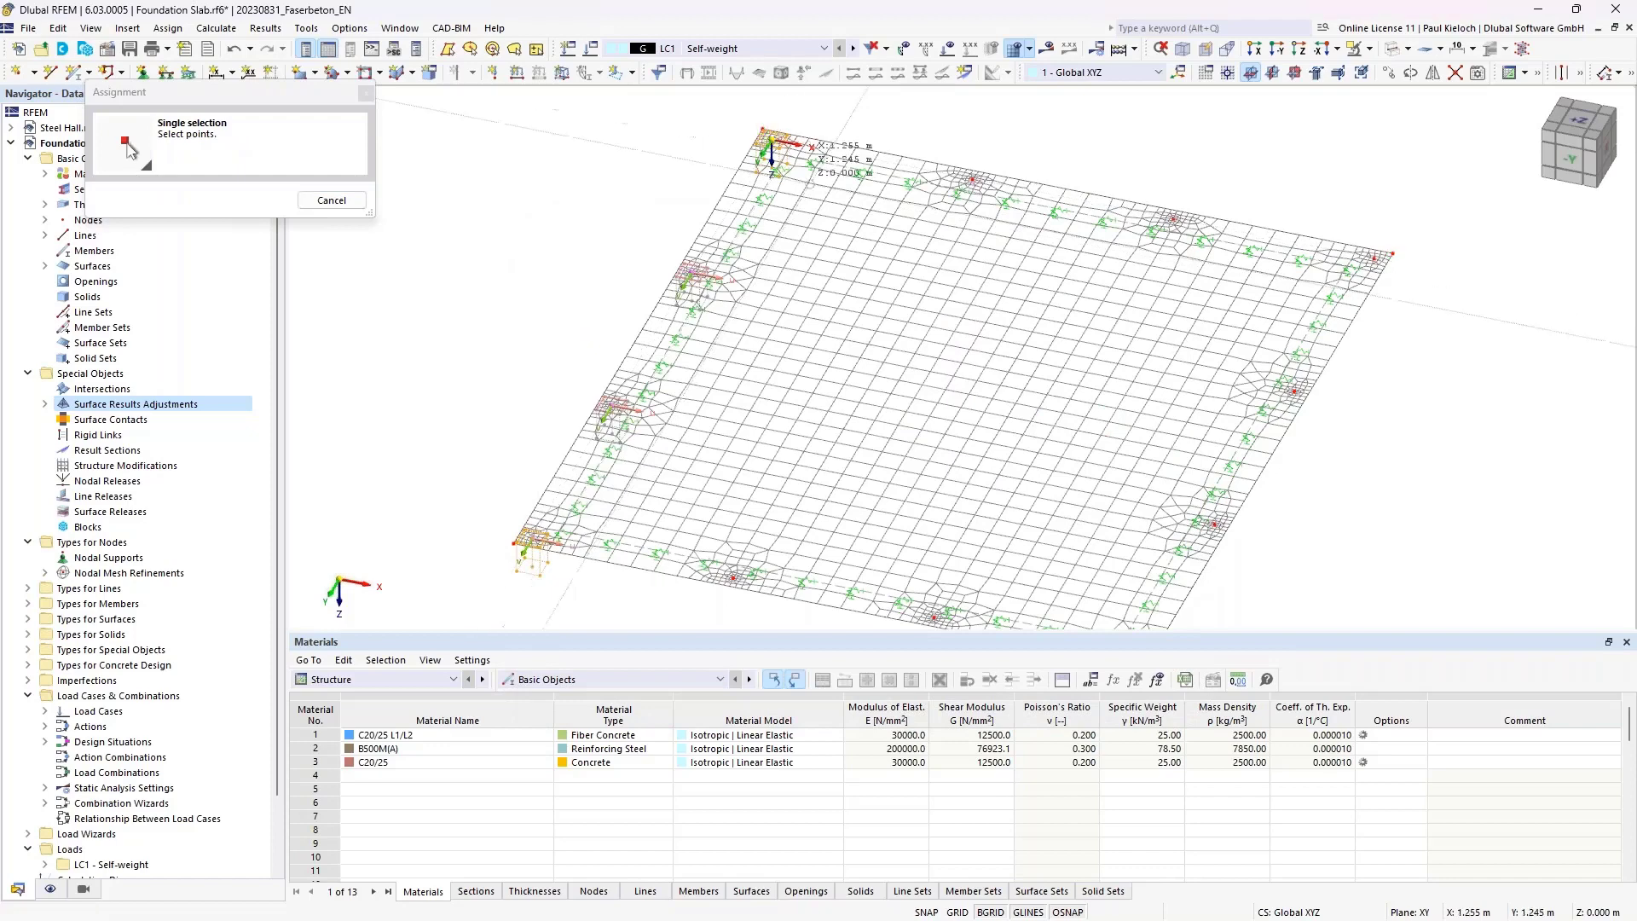
click(991, 207)
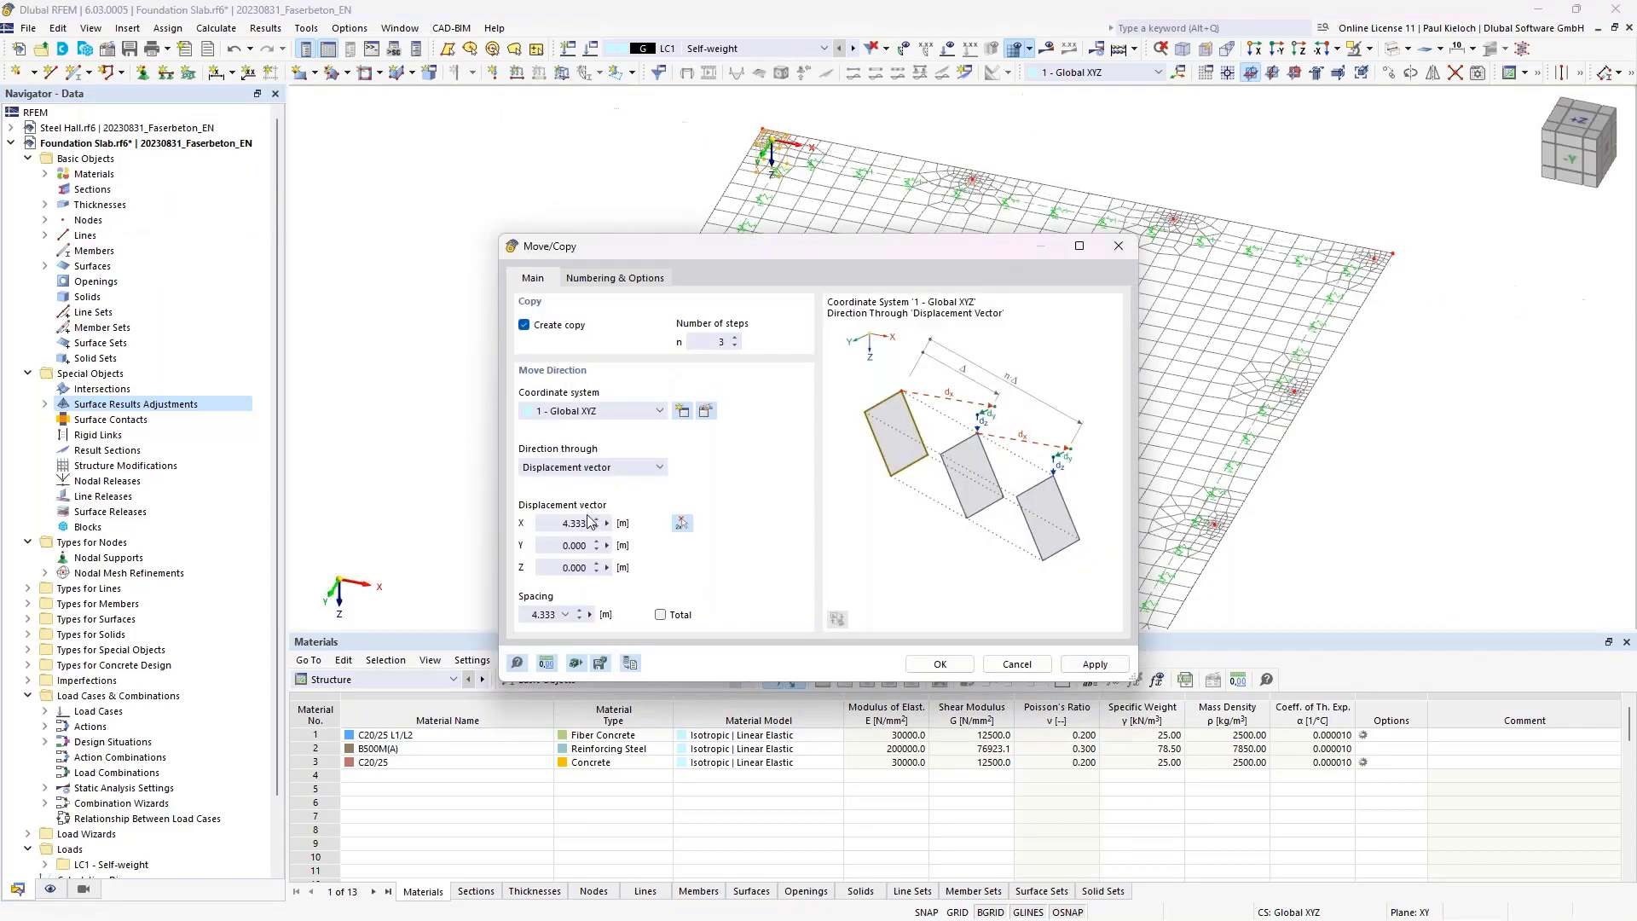
click(923, 664)
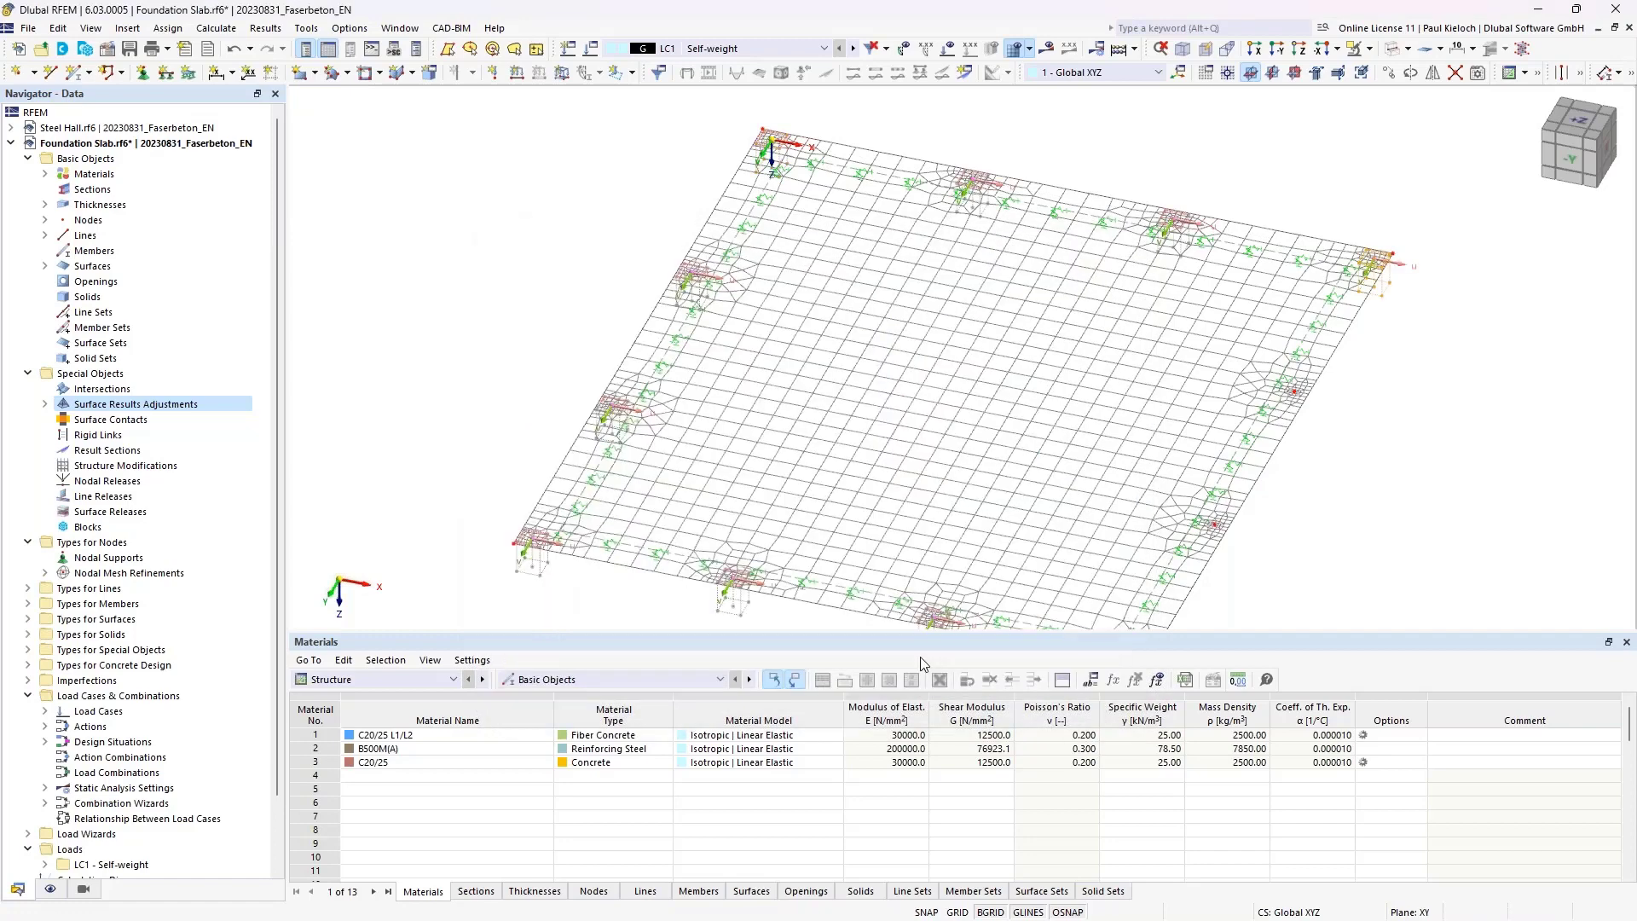
- Copy the two intermediate adjustments on the X = 0 edge once by 13 m in X, and check the list of surface results adjustments
scroll(715, 298, up, 4)
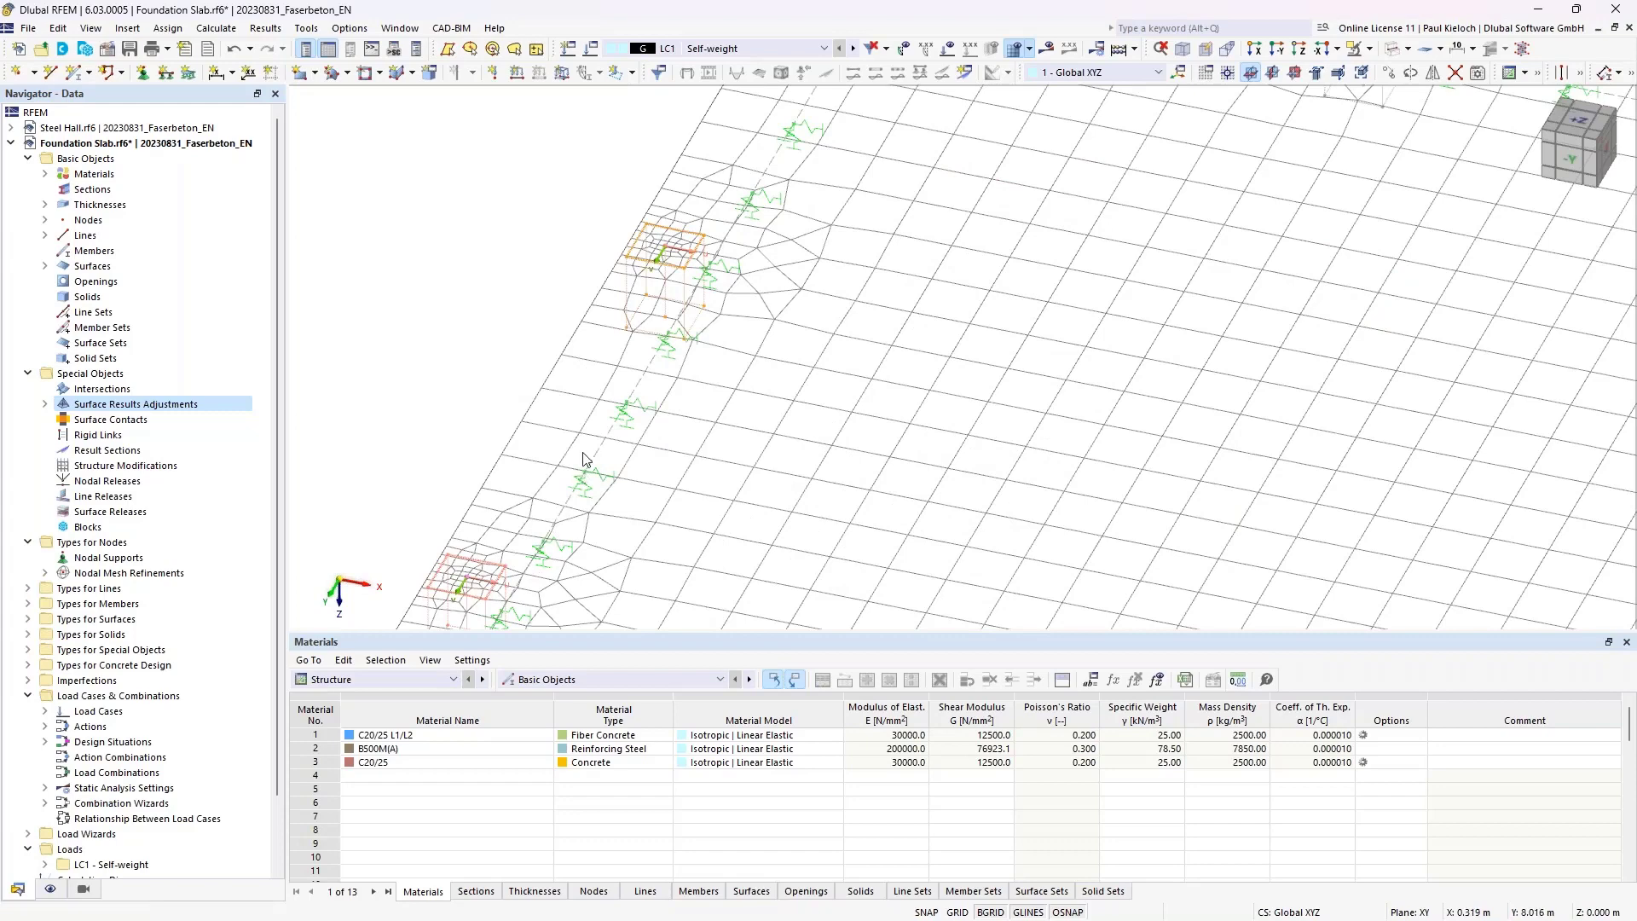
scroll(585, 460, down, 5)
click(1389, 74)
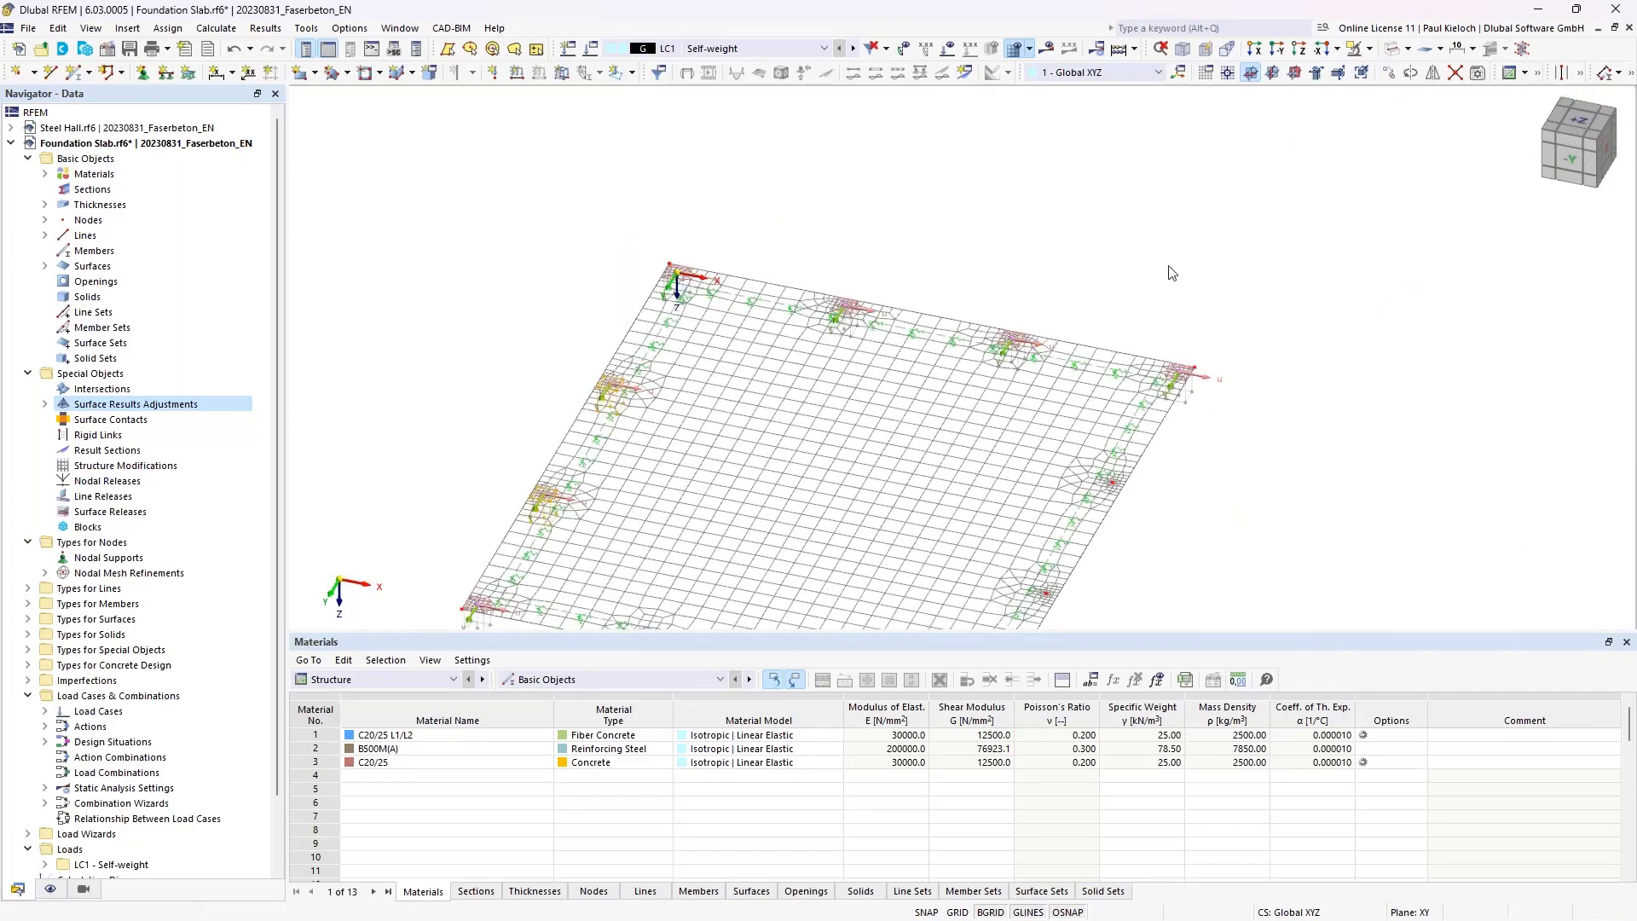
click(779, 340)
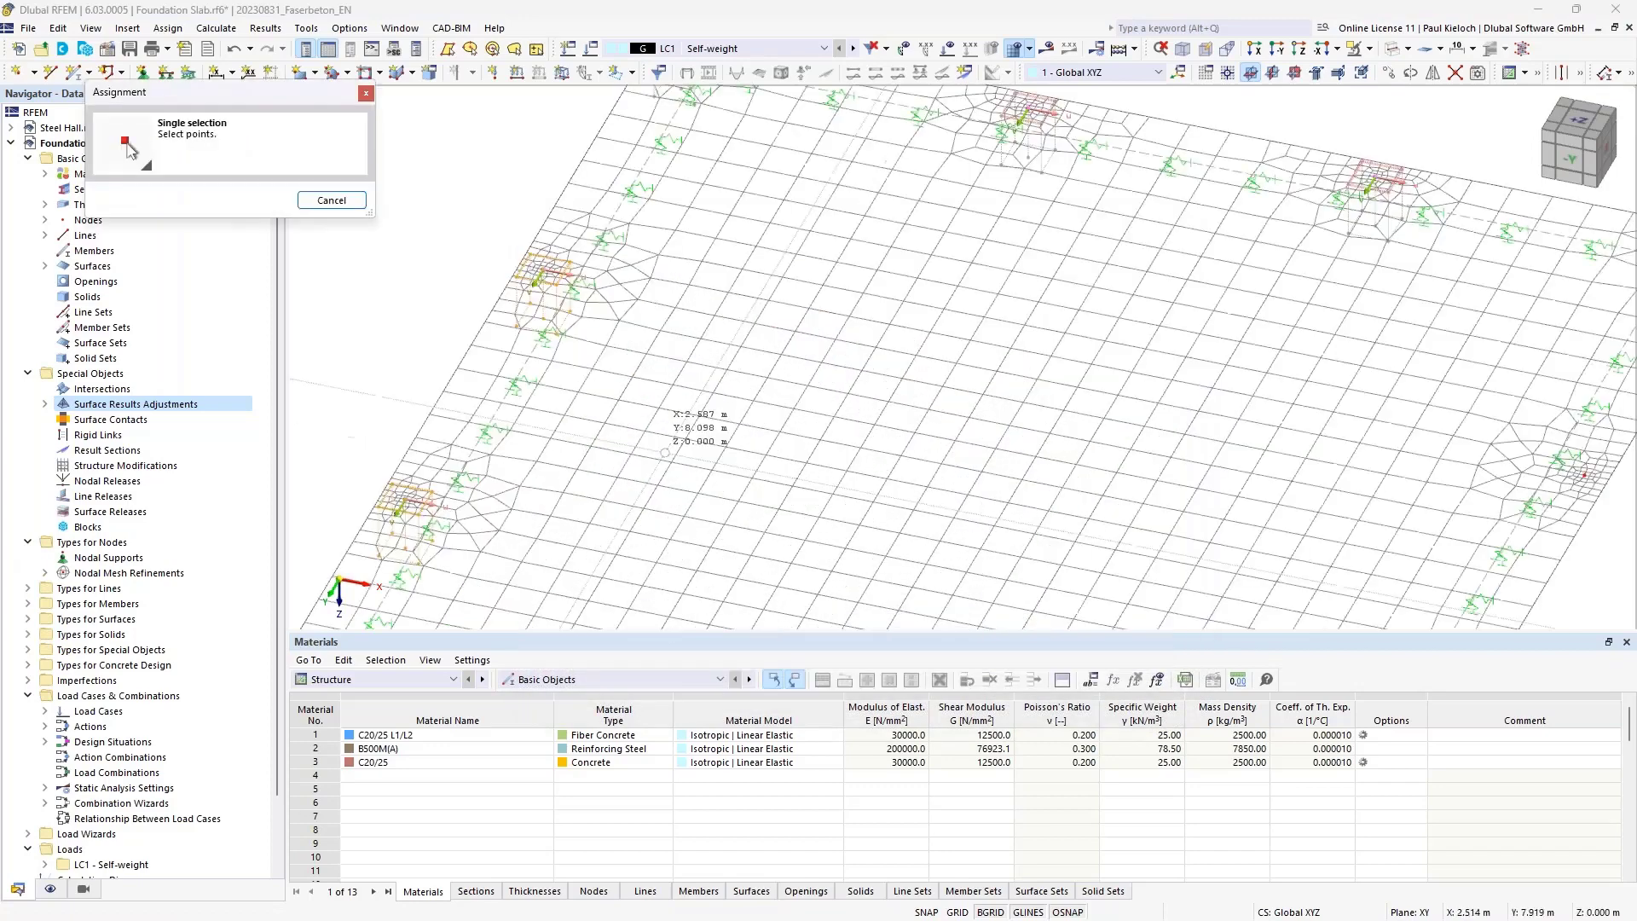
click(542, 271)
scroll(568, 299, down, 3)
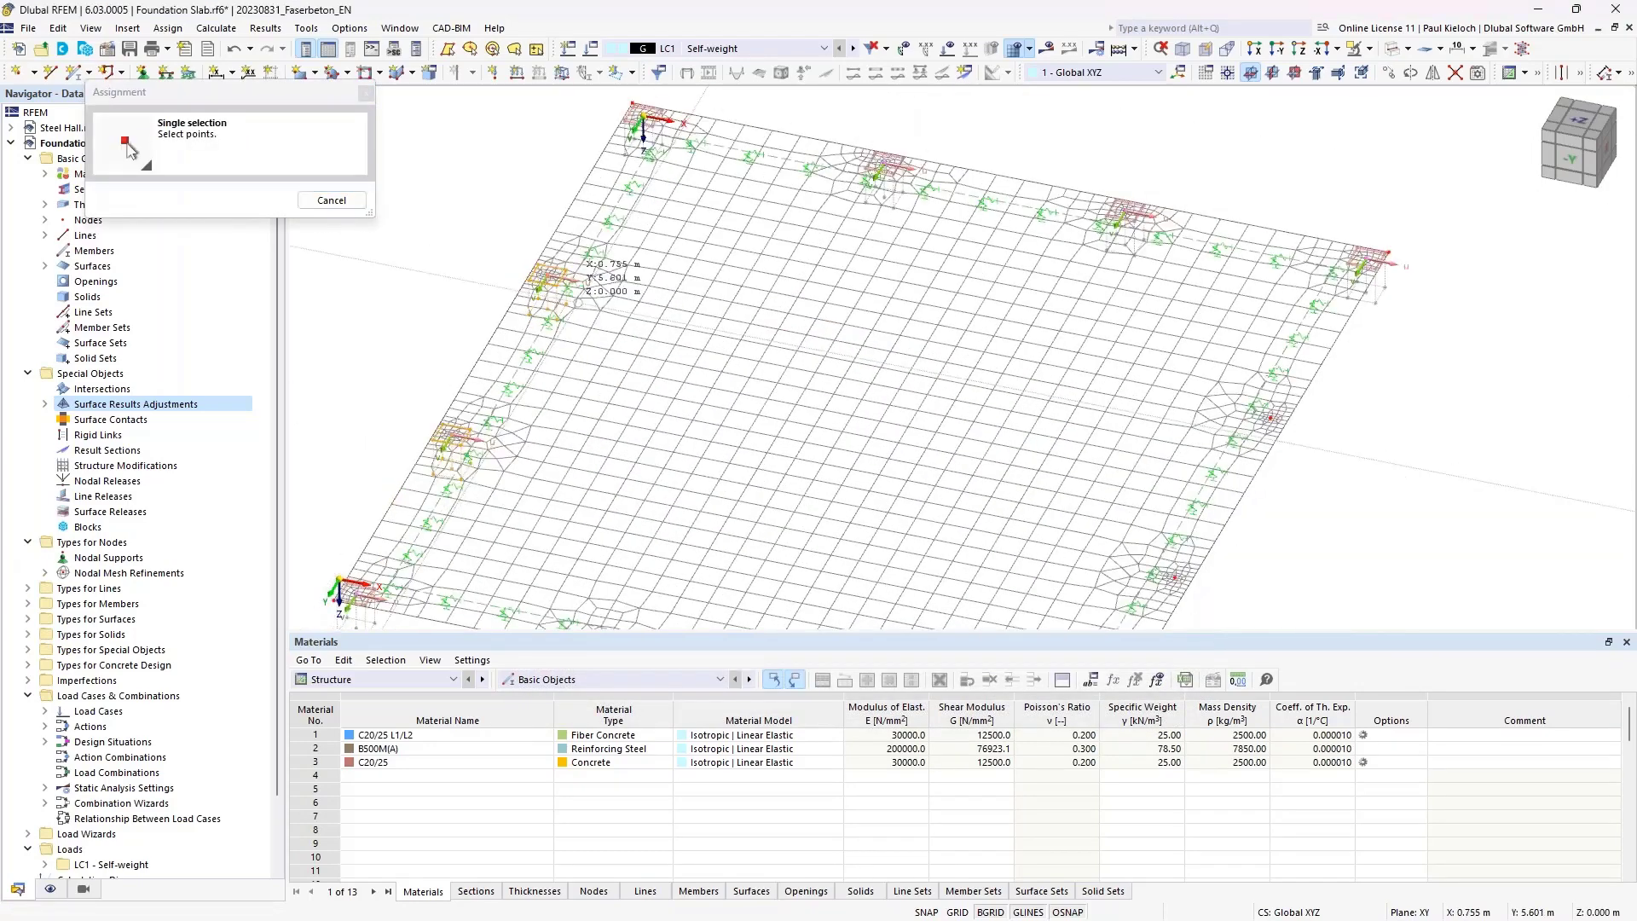
scroll(1247, 422, up, 3)
click(1070, 379)
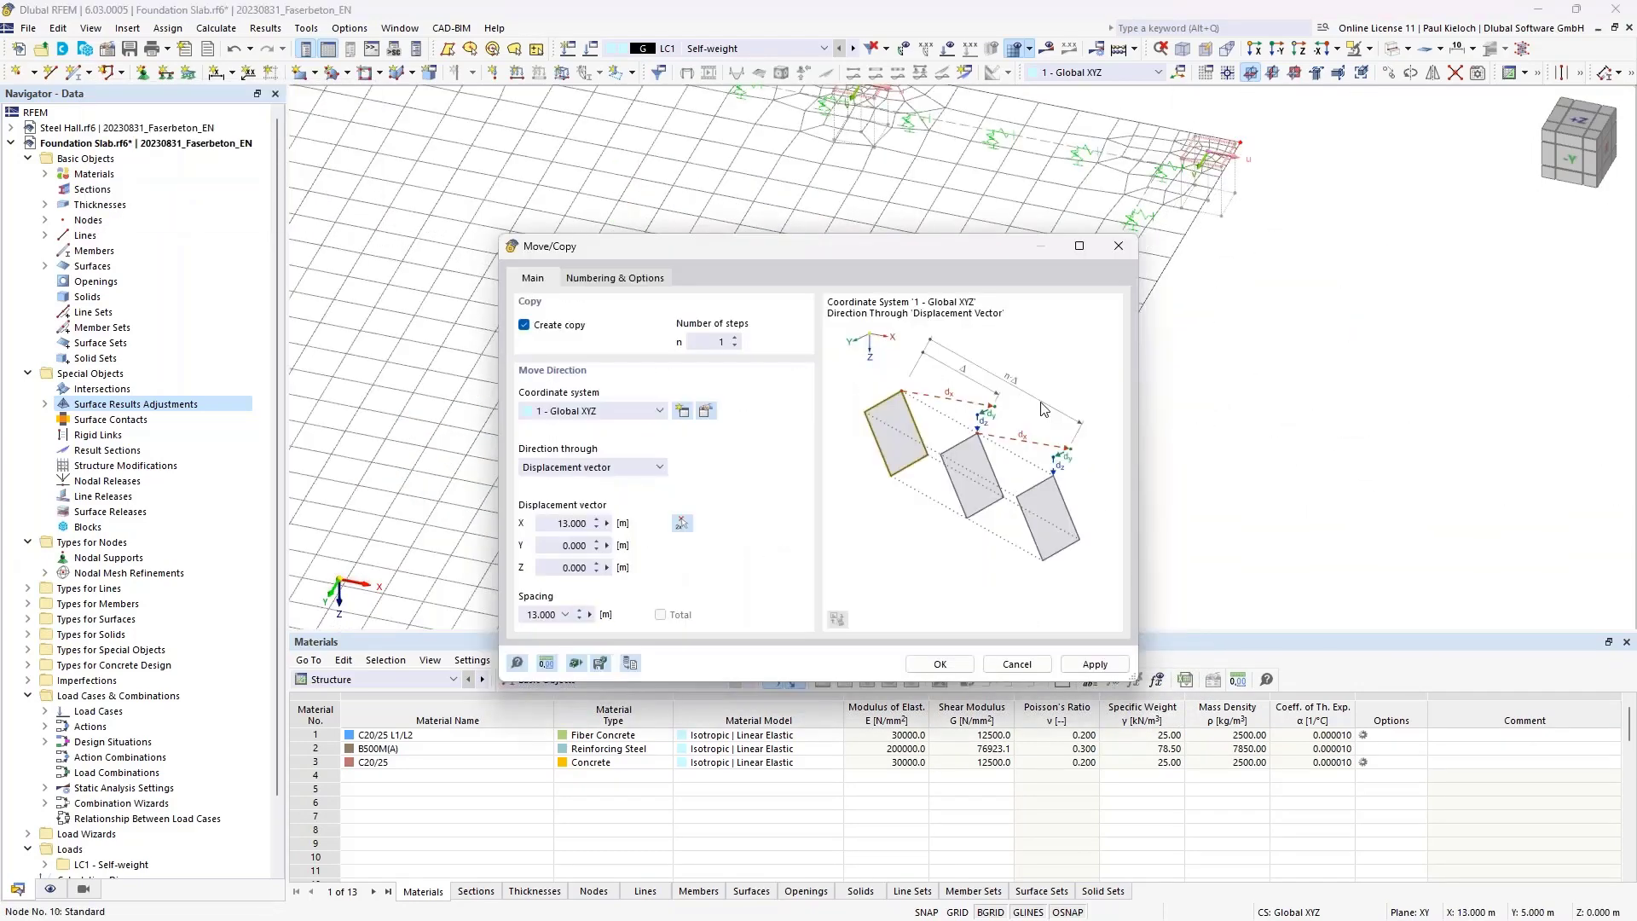
key(Return)
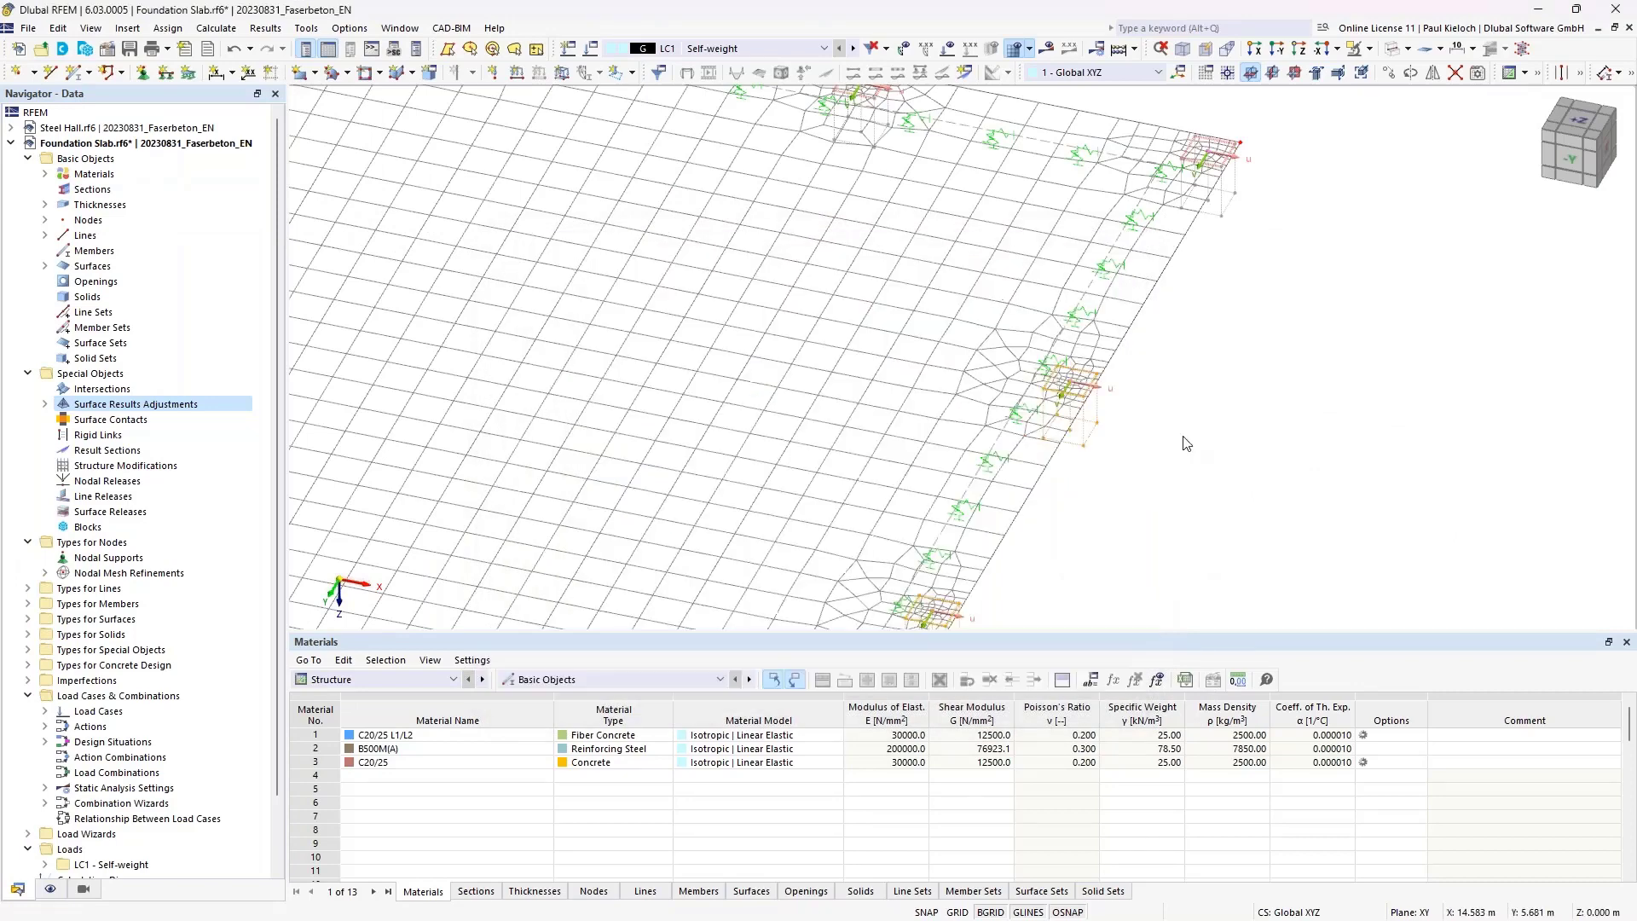
scroll(1181, 422, down, 5)
middle_drag(1106, 388, 1168, 394)
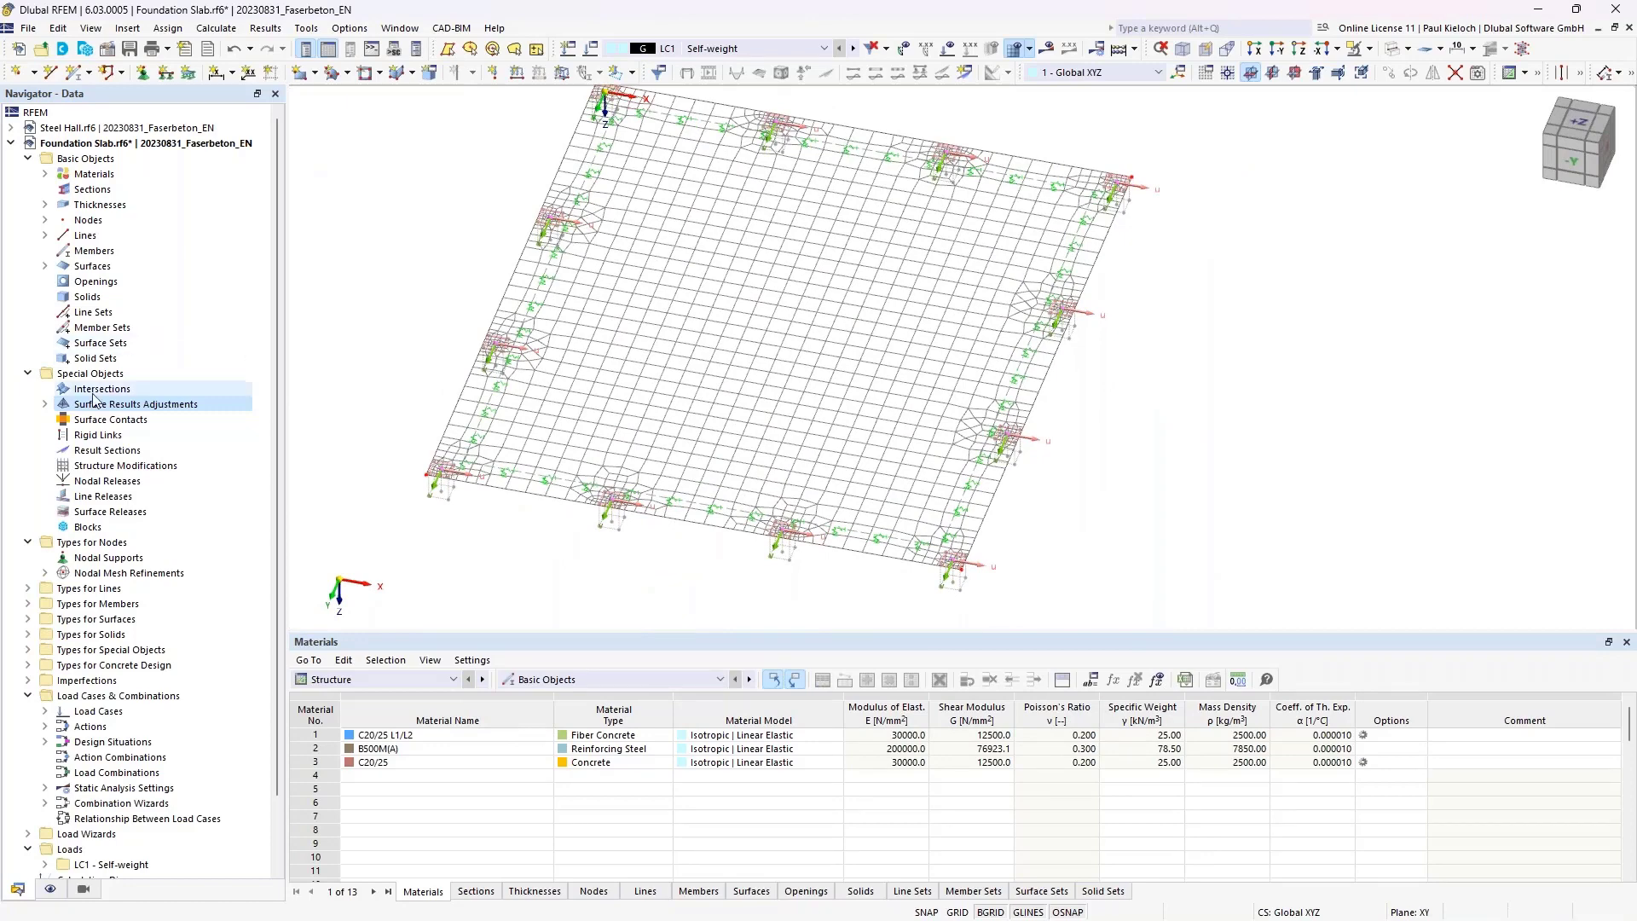
click(44, 404)
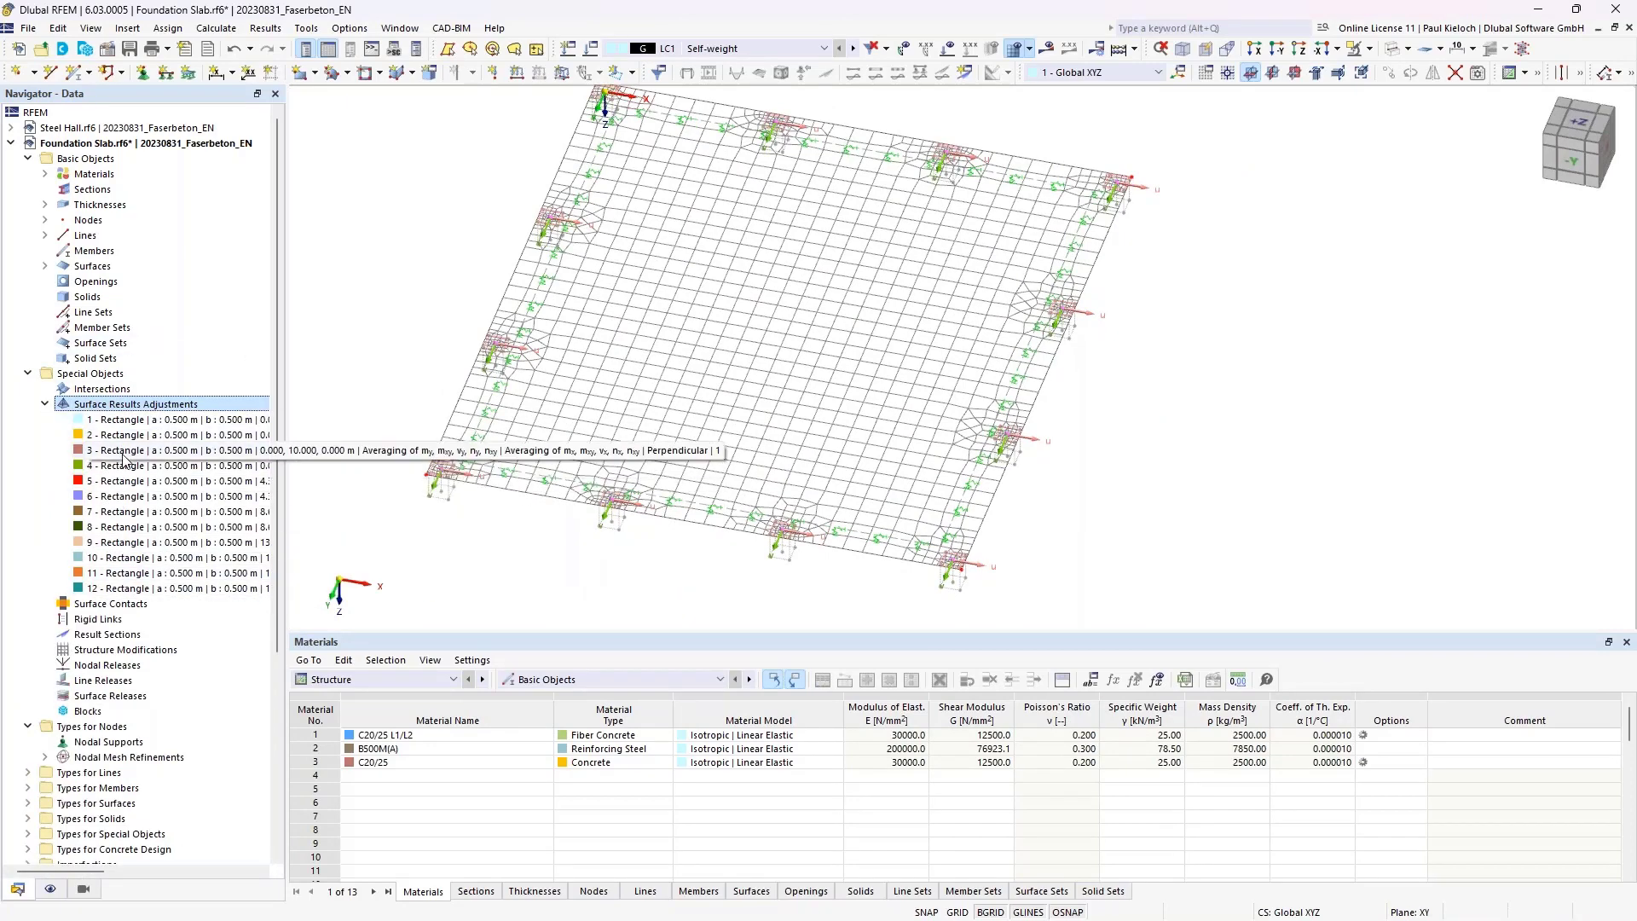
click(46, 404)
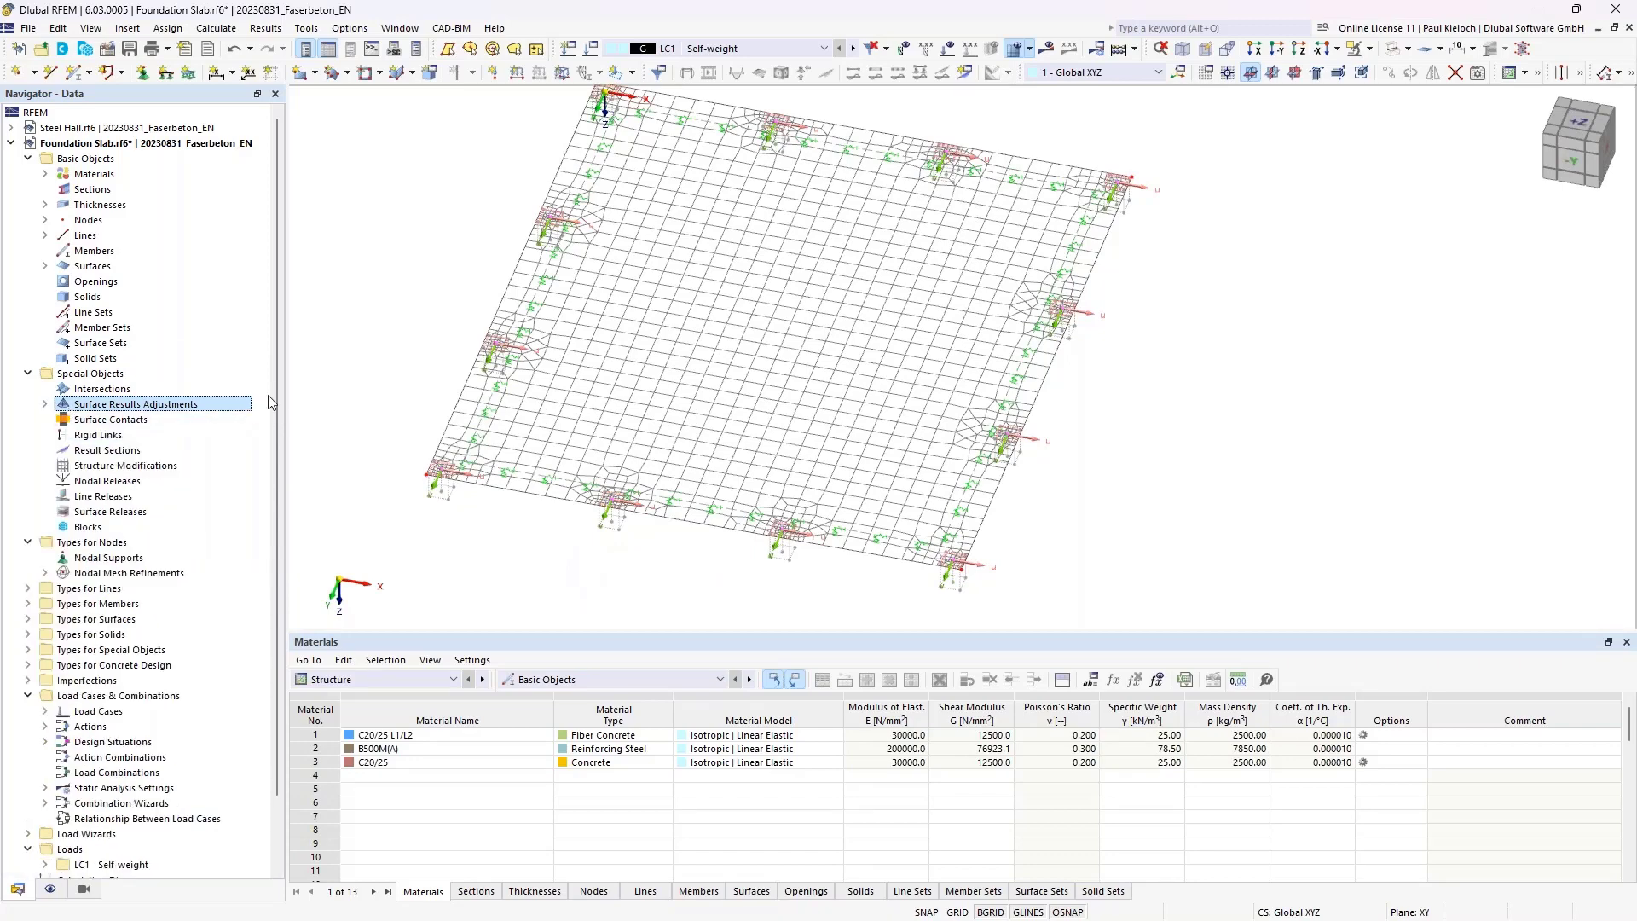
- Hide the FE mesh and the surface results adjustment symbols in the model display
click(50, 889)
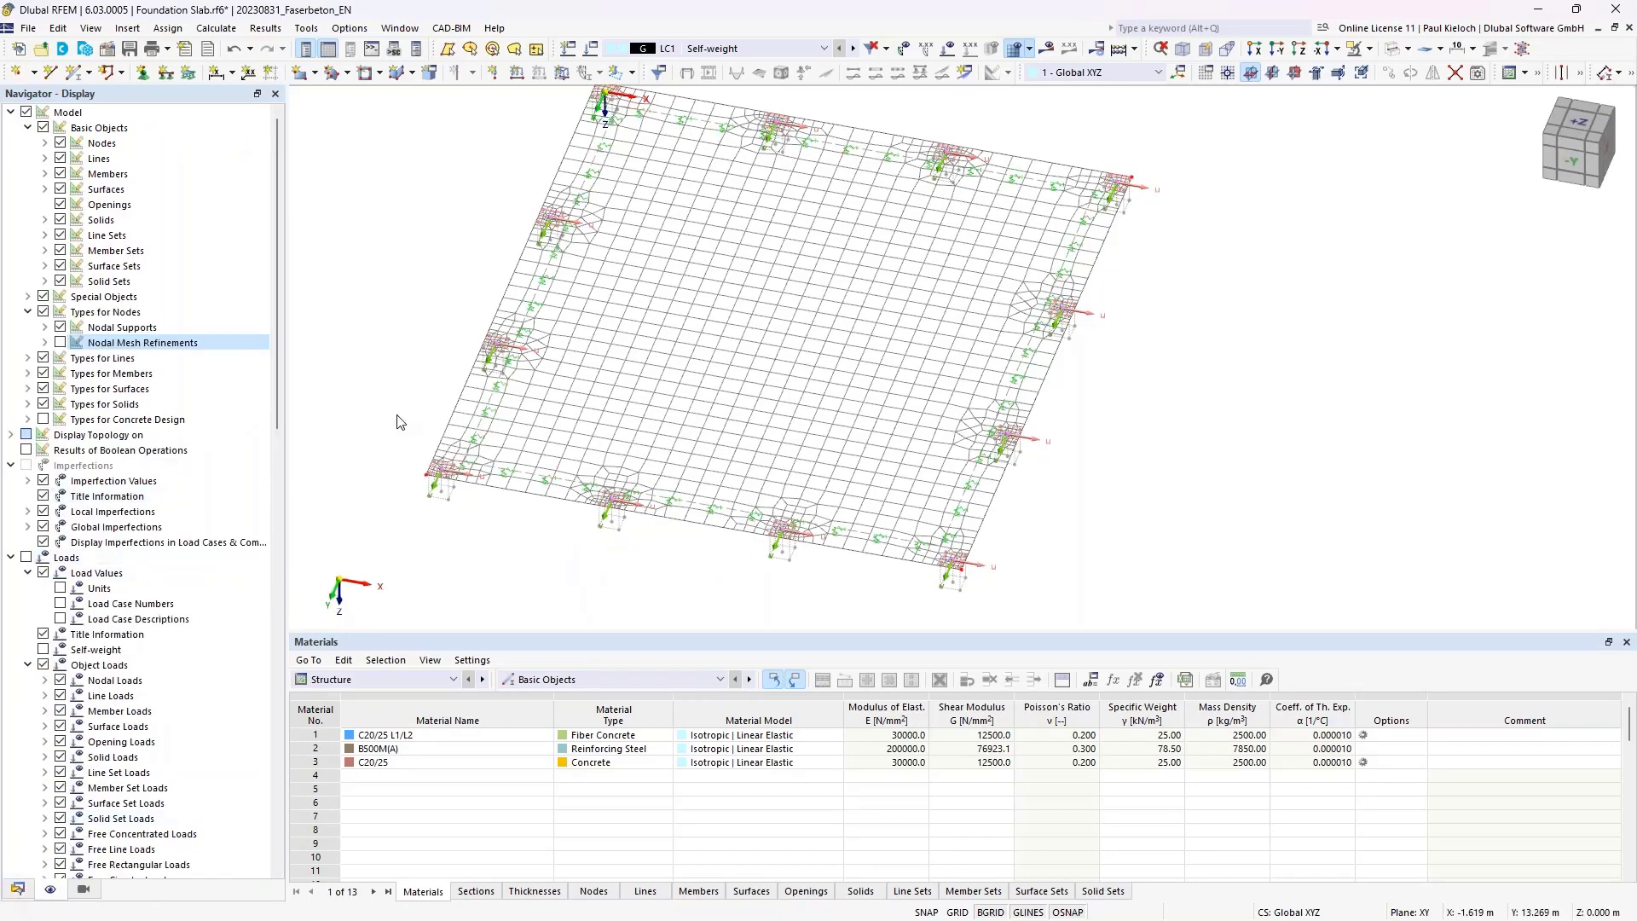
click(1012, 50)
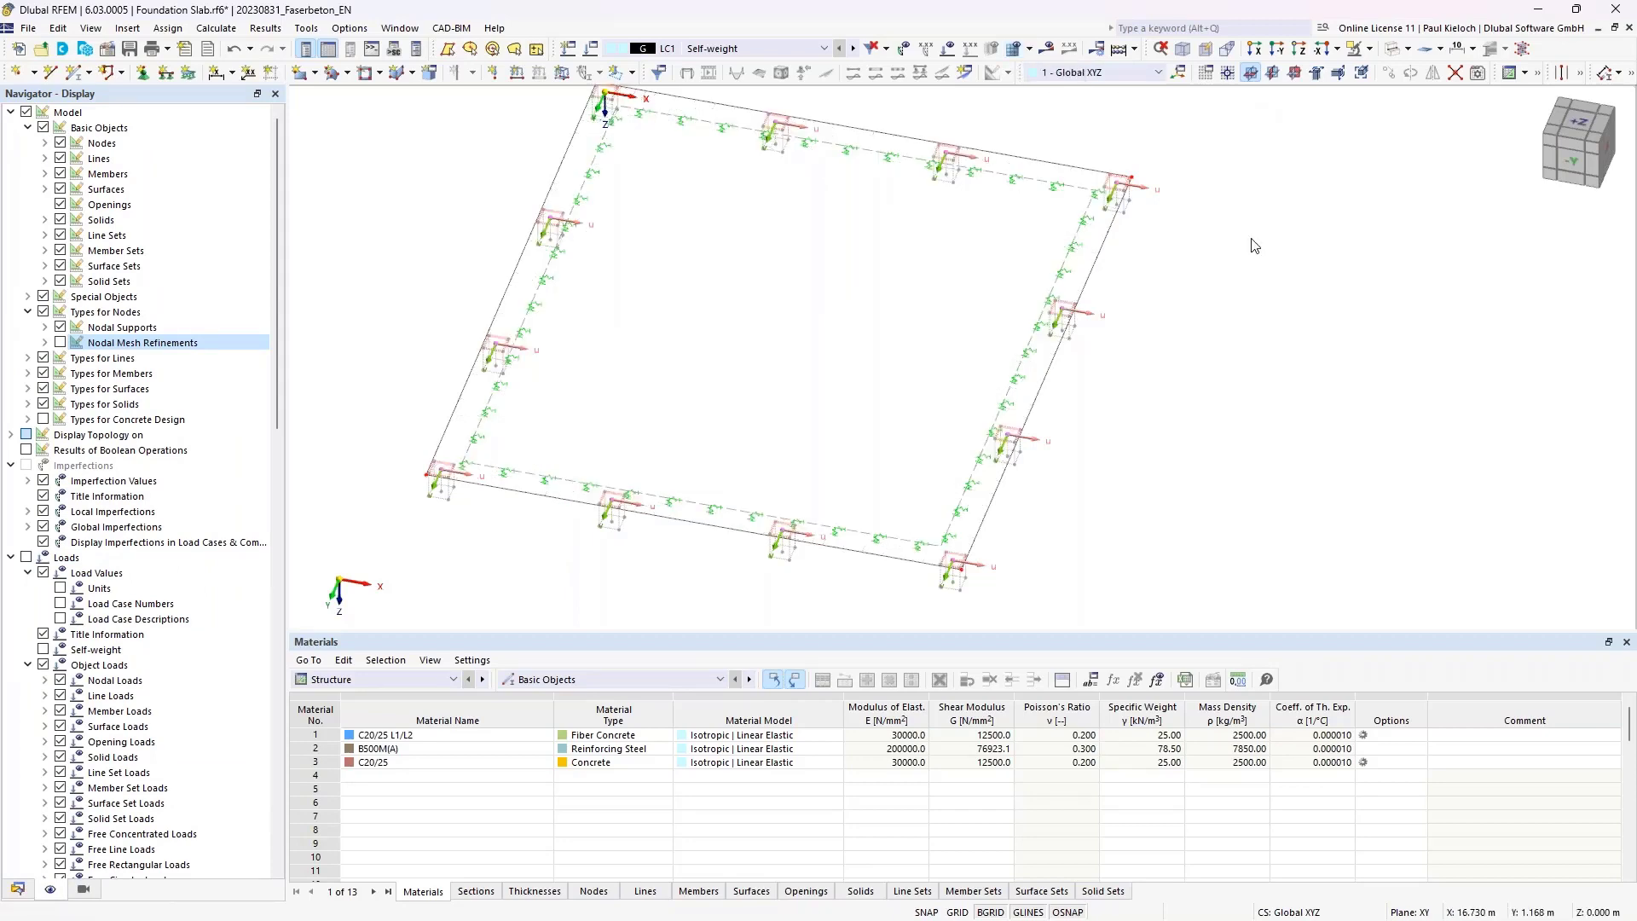
middle_drag(1253, 248, 1349, 218)
scroll(242, 575, down, 9)
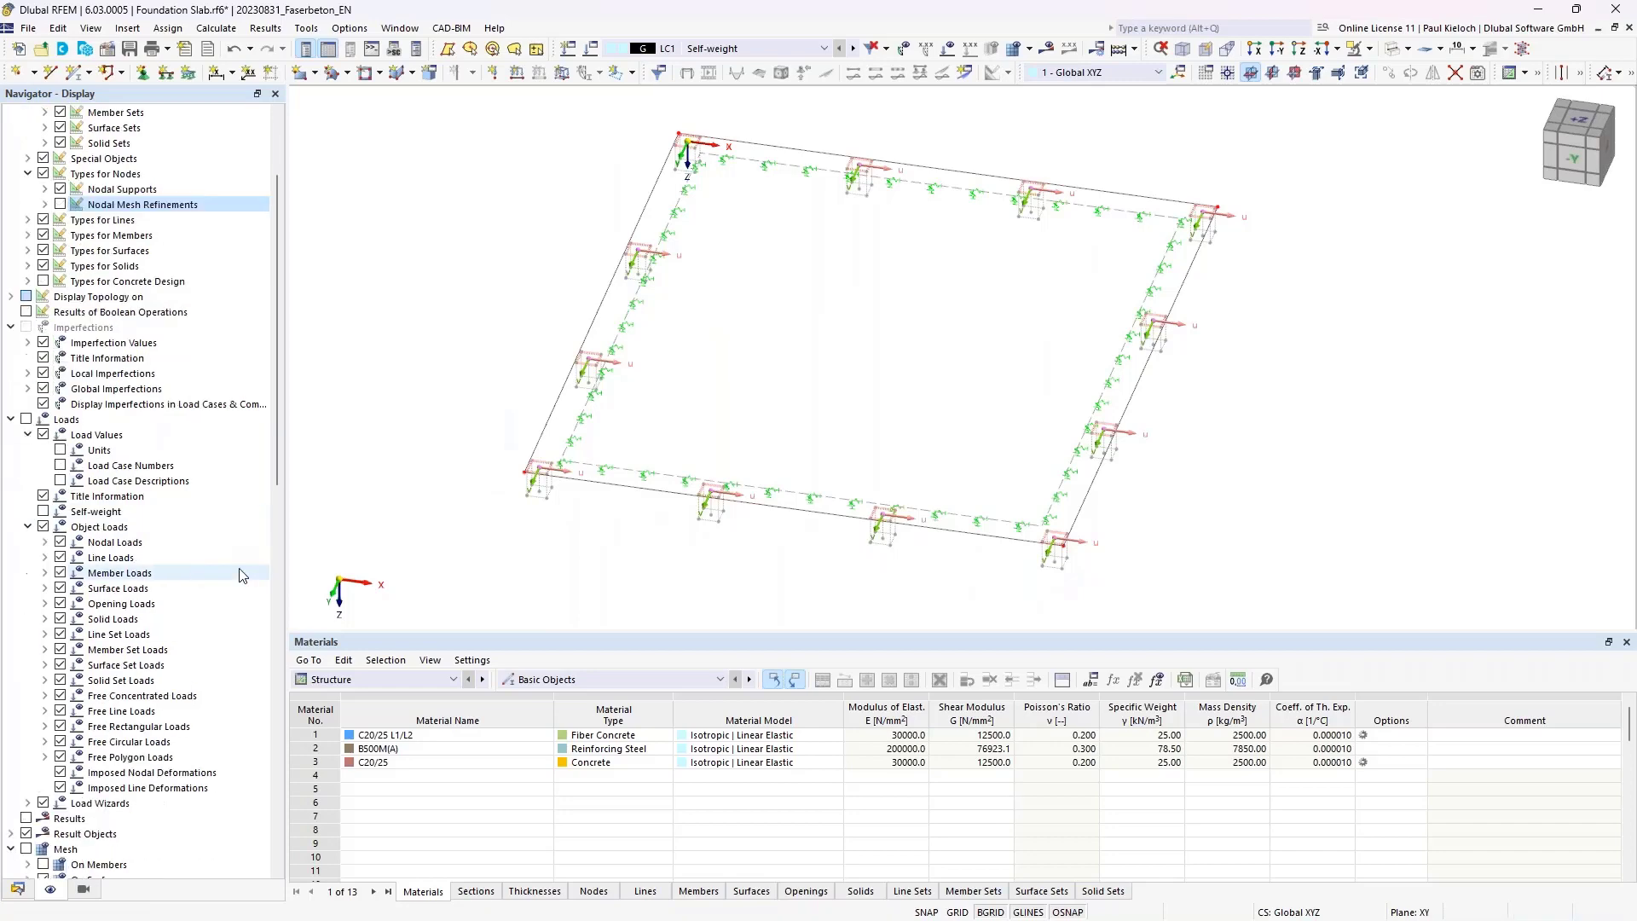
scroll(242, 575, down, 2)
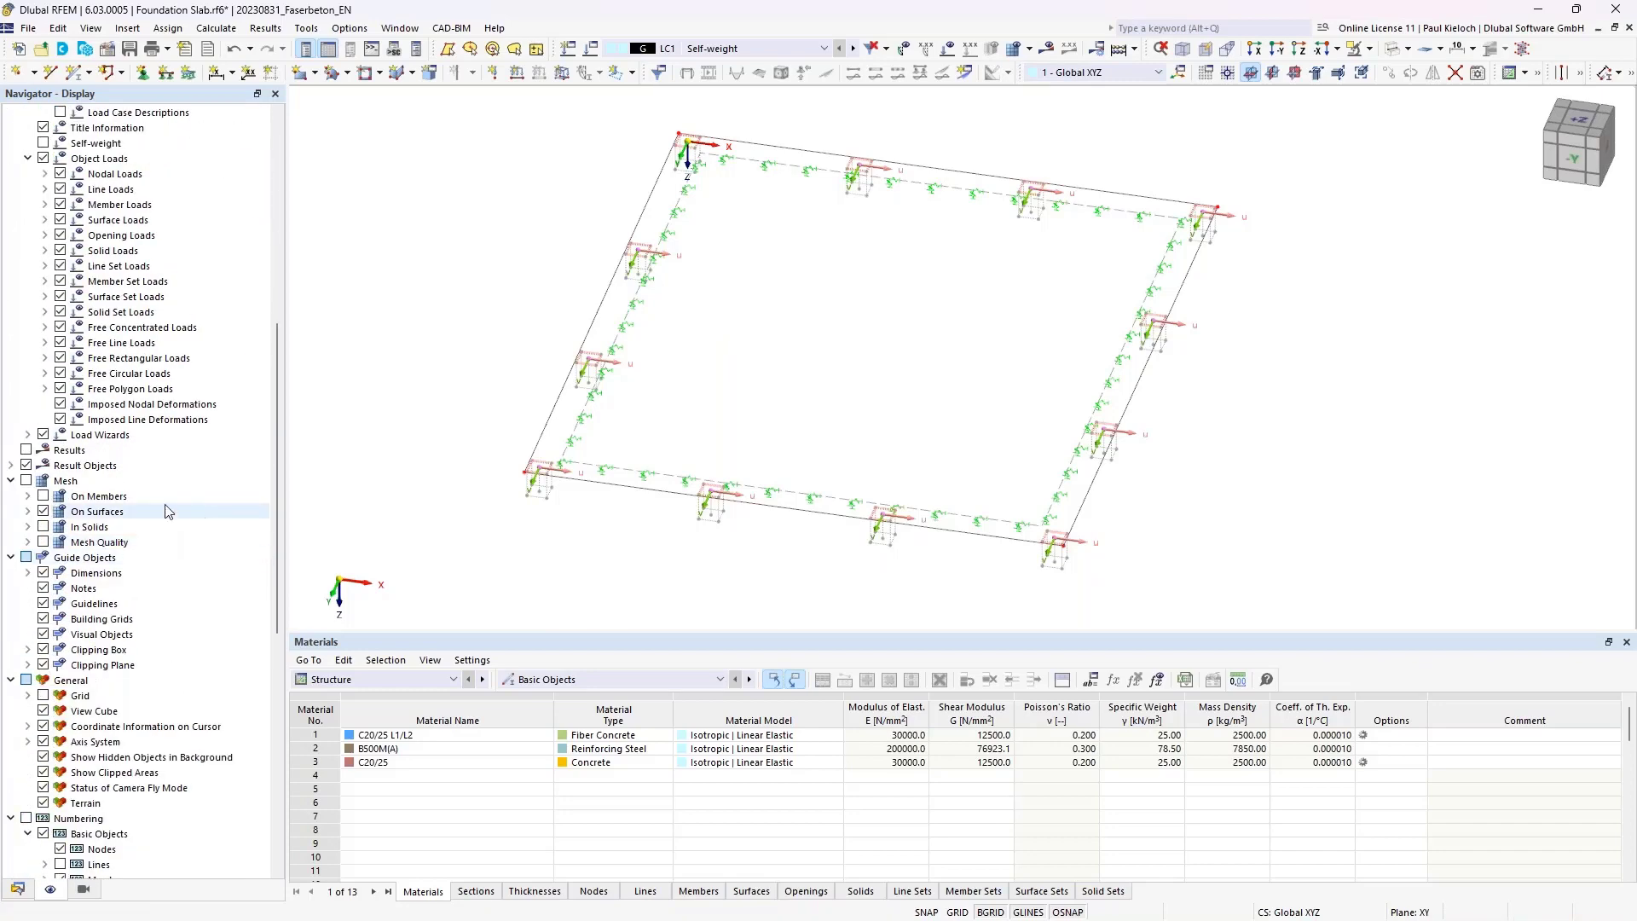
click(11, 464)
click(79, 483)
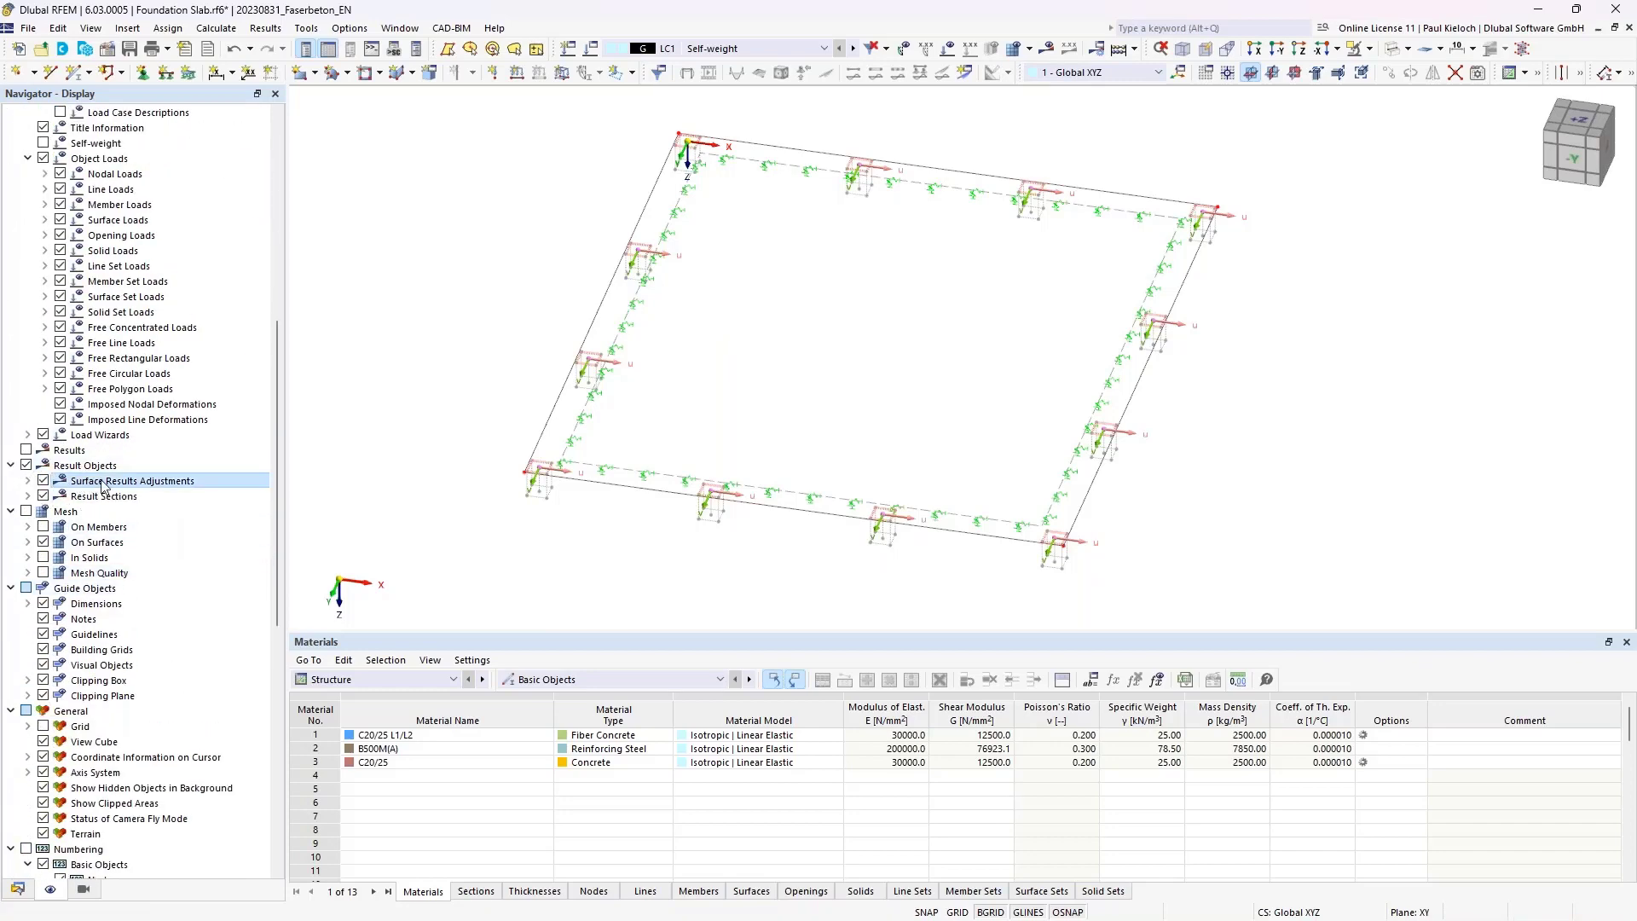
click(43, 480)
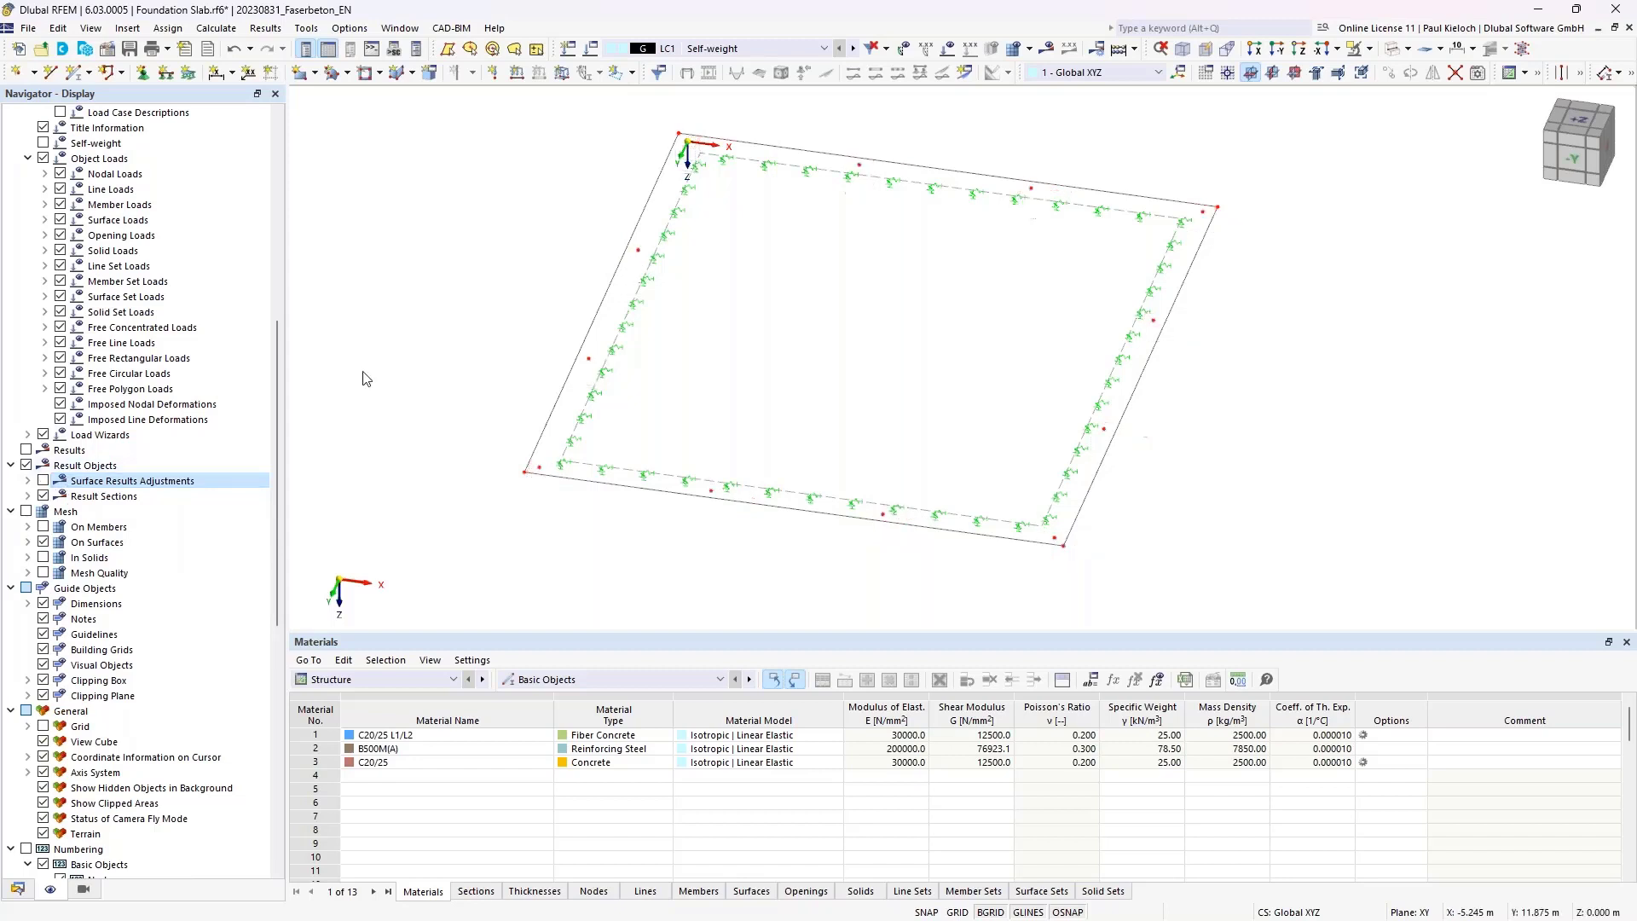
middle_drag(1339, 318, 1337, 317)
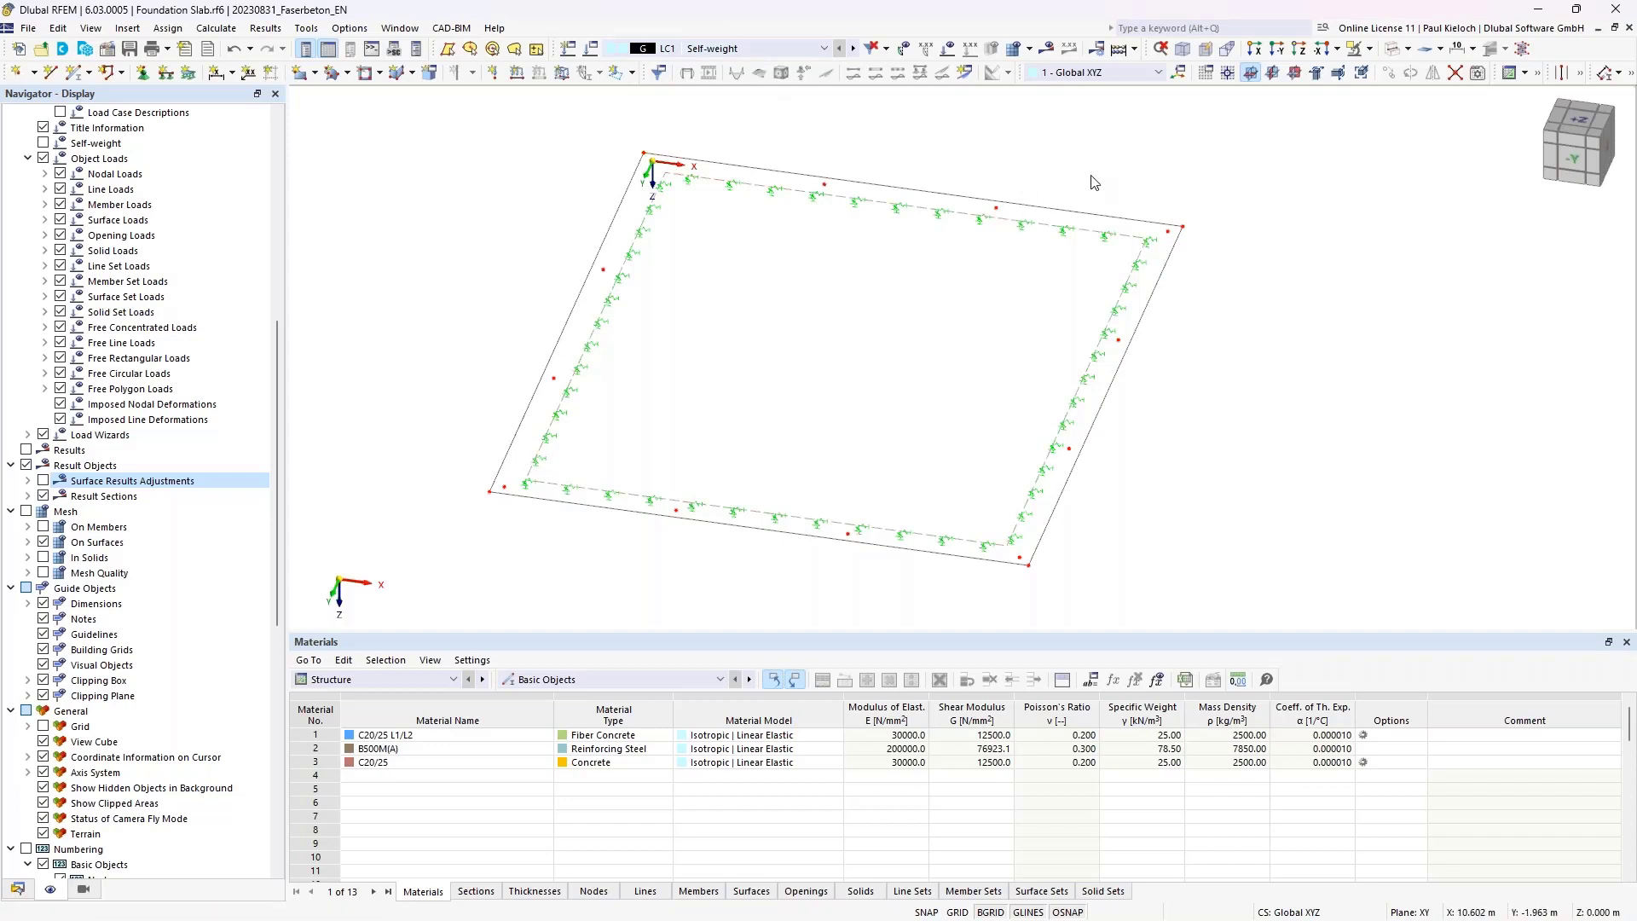
- Create load case LC2 named Snow with the action category Snow/Ice loads - H <= 1000 m
click(750, 50)
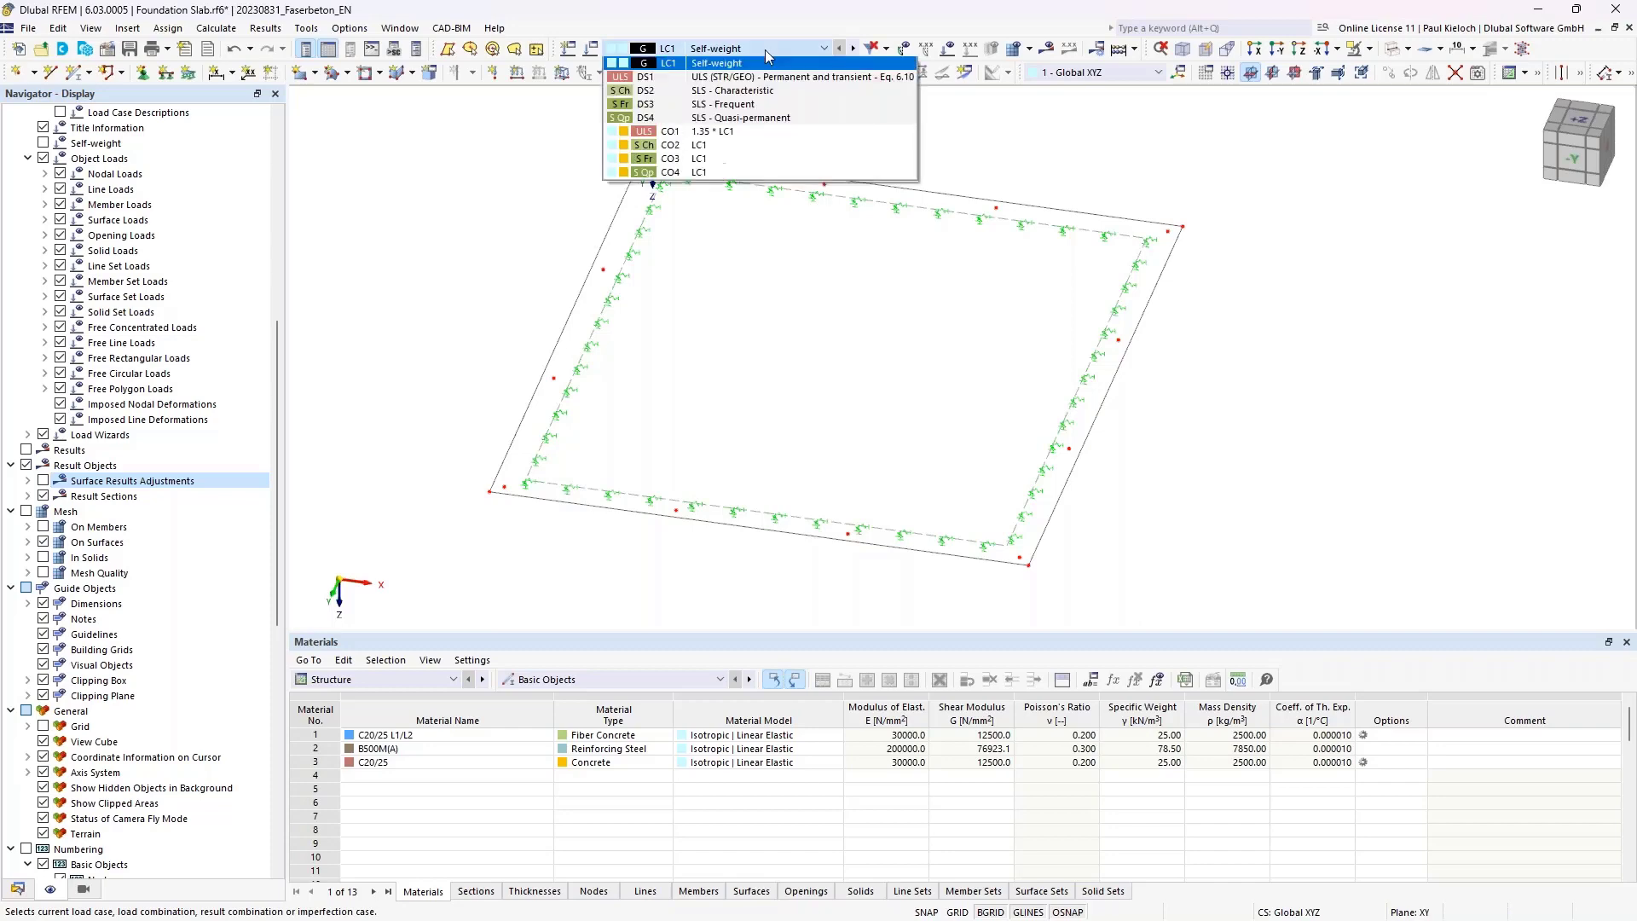
click(766, 63)
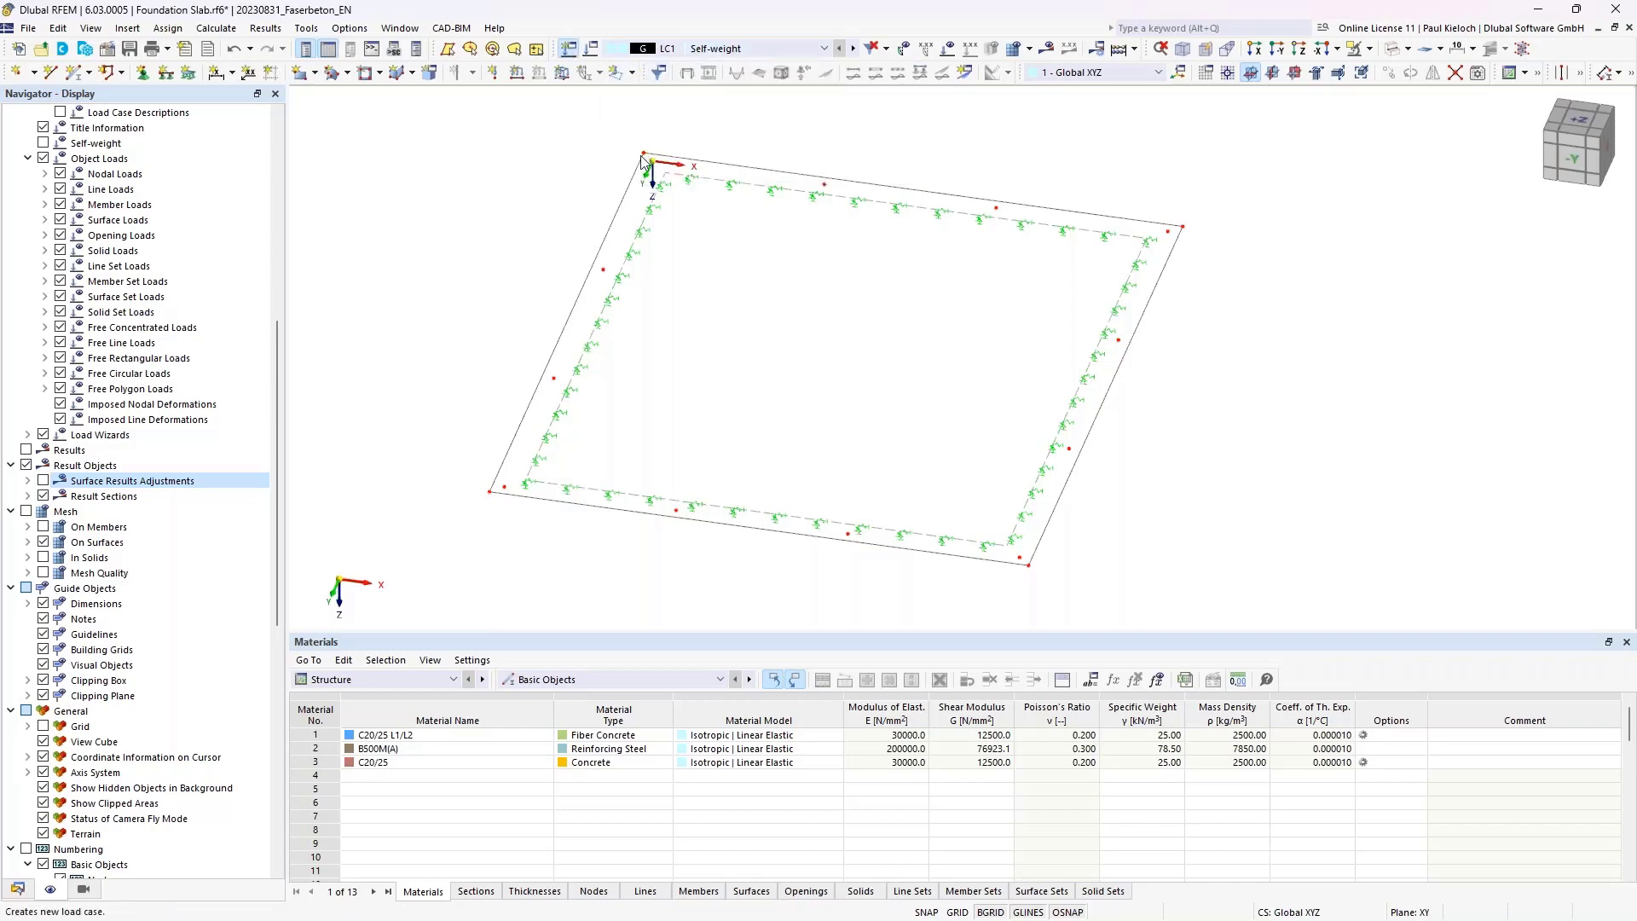
click(569, 49)
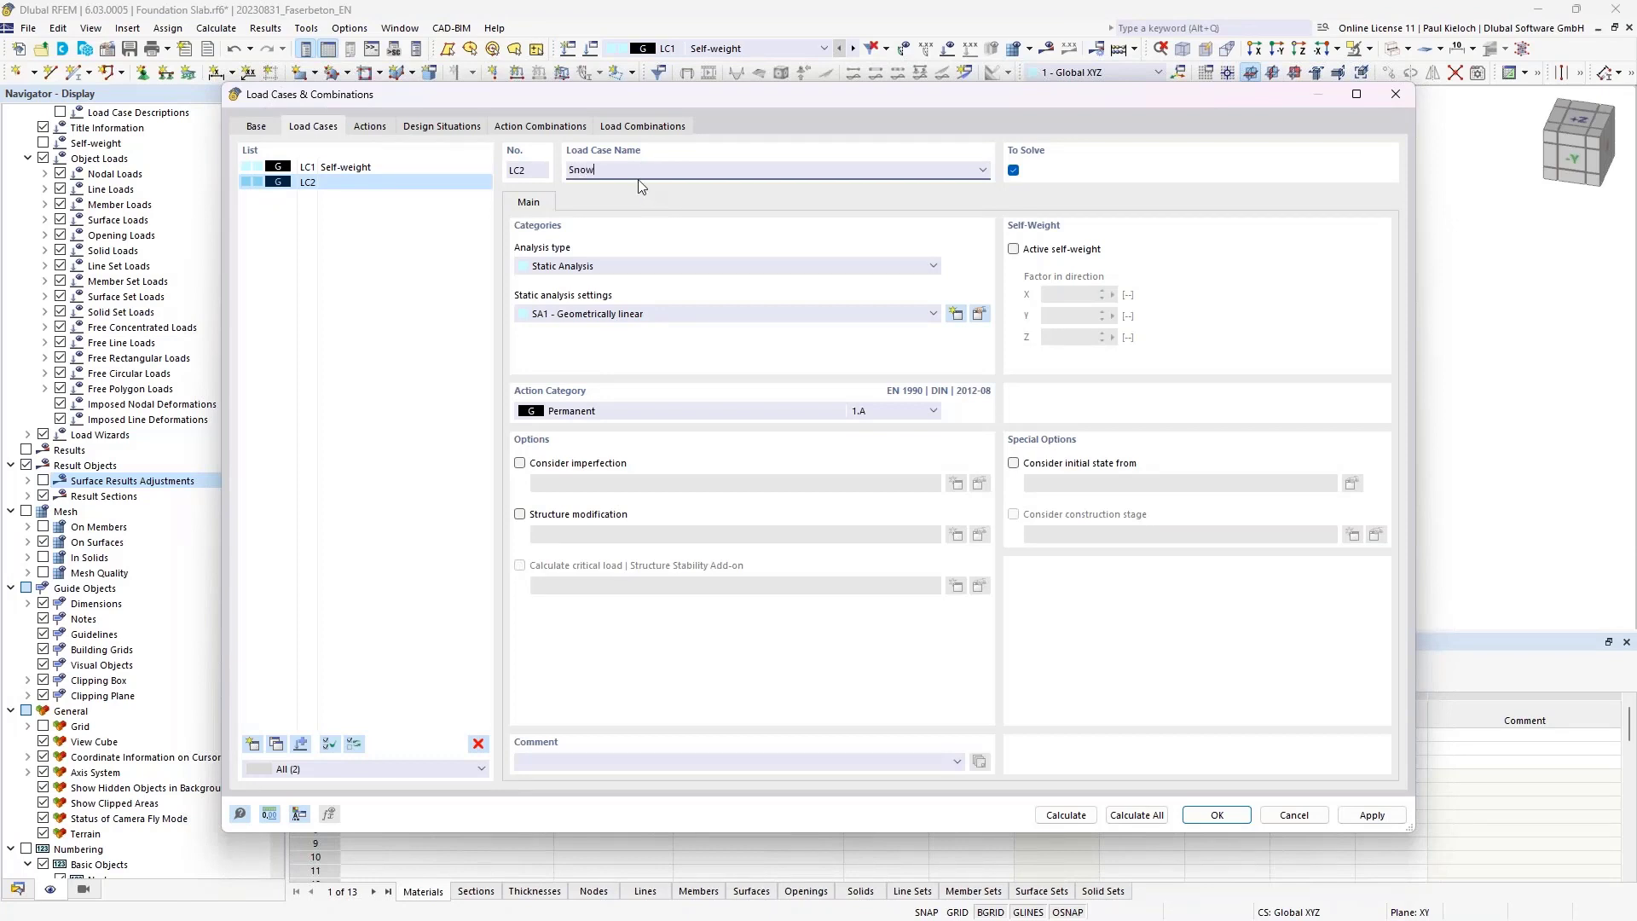
text(Snow)
click(759, 411)
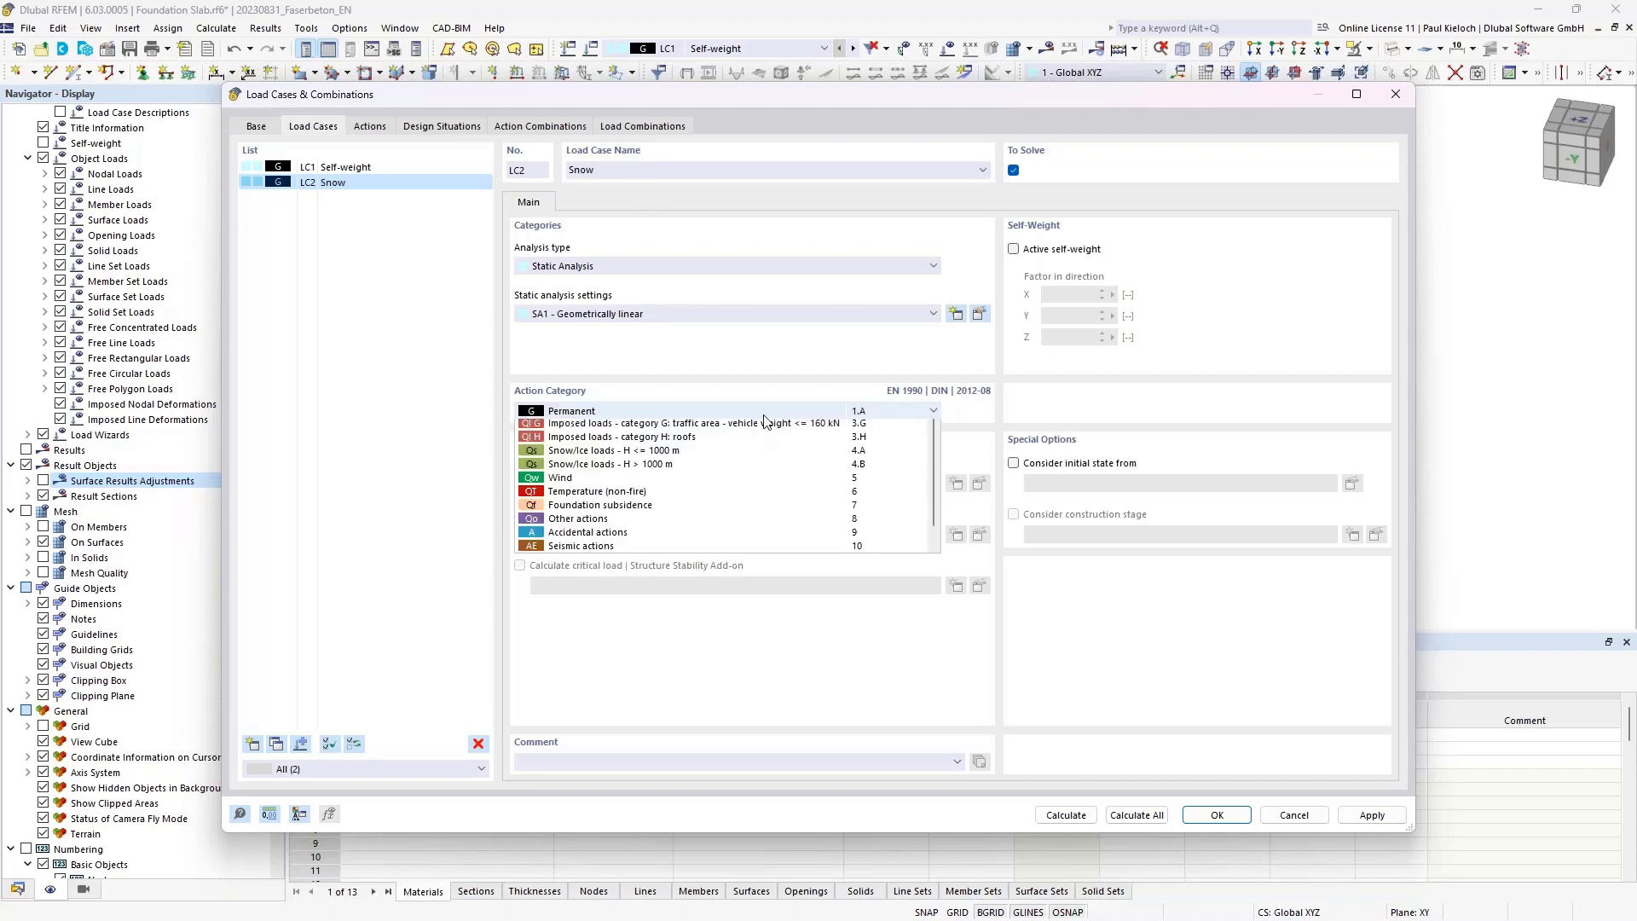
click(723, 589)
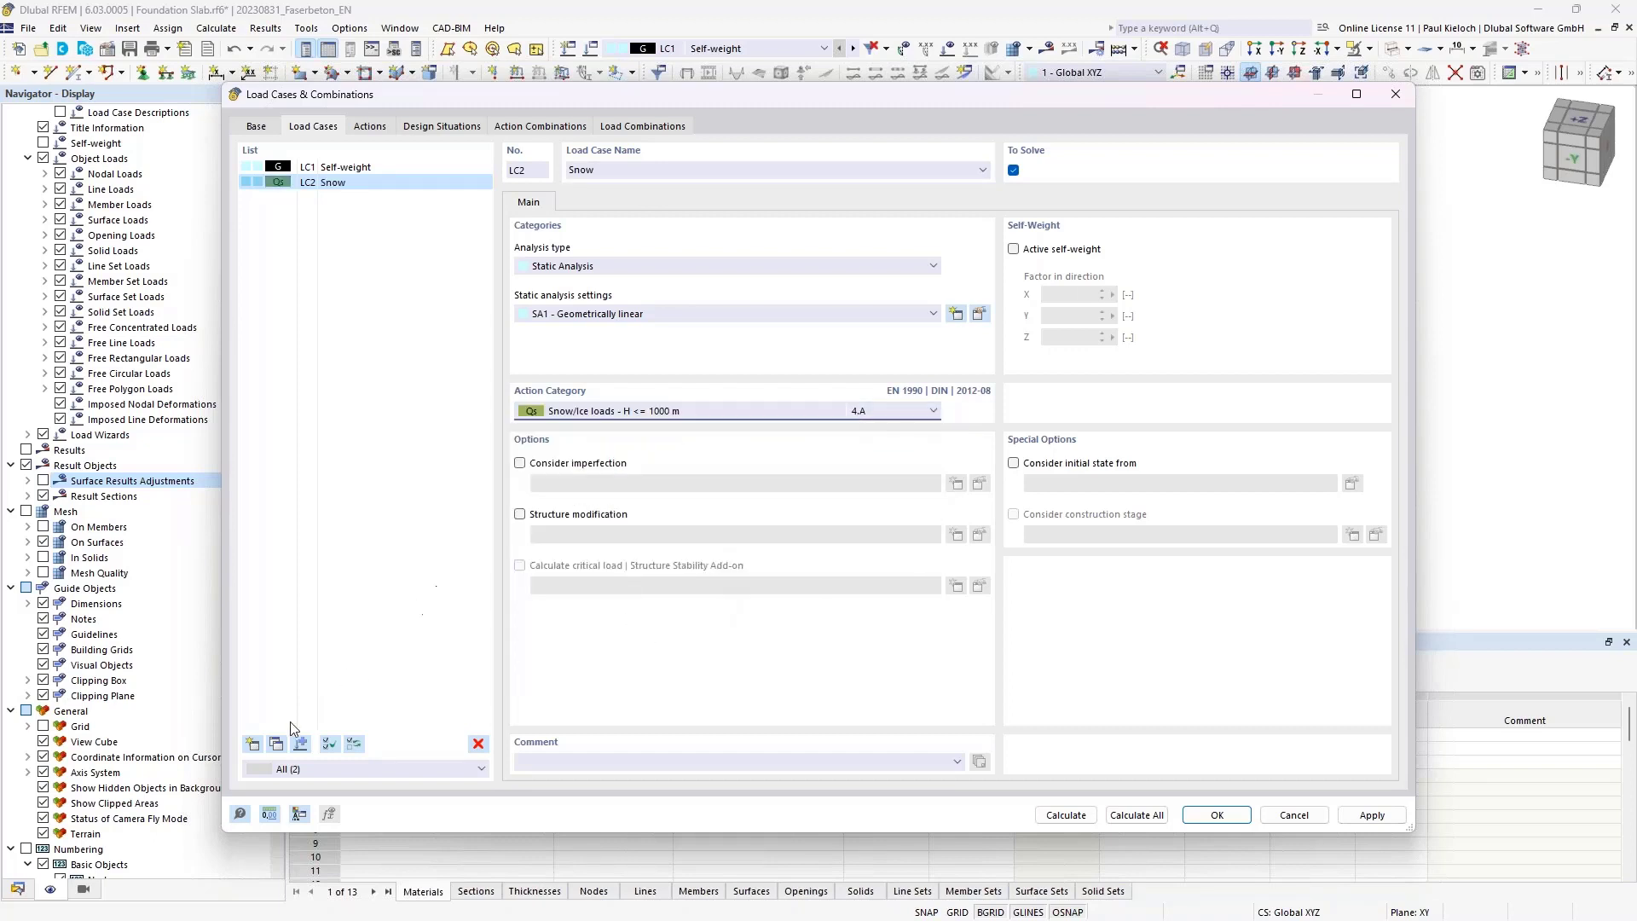
- Create load case LC3 named Wind +X with the action category Wind
click(252, 744)
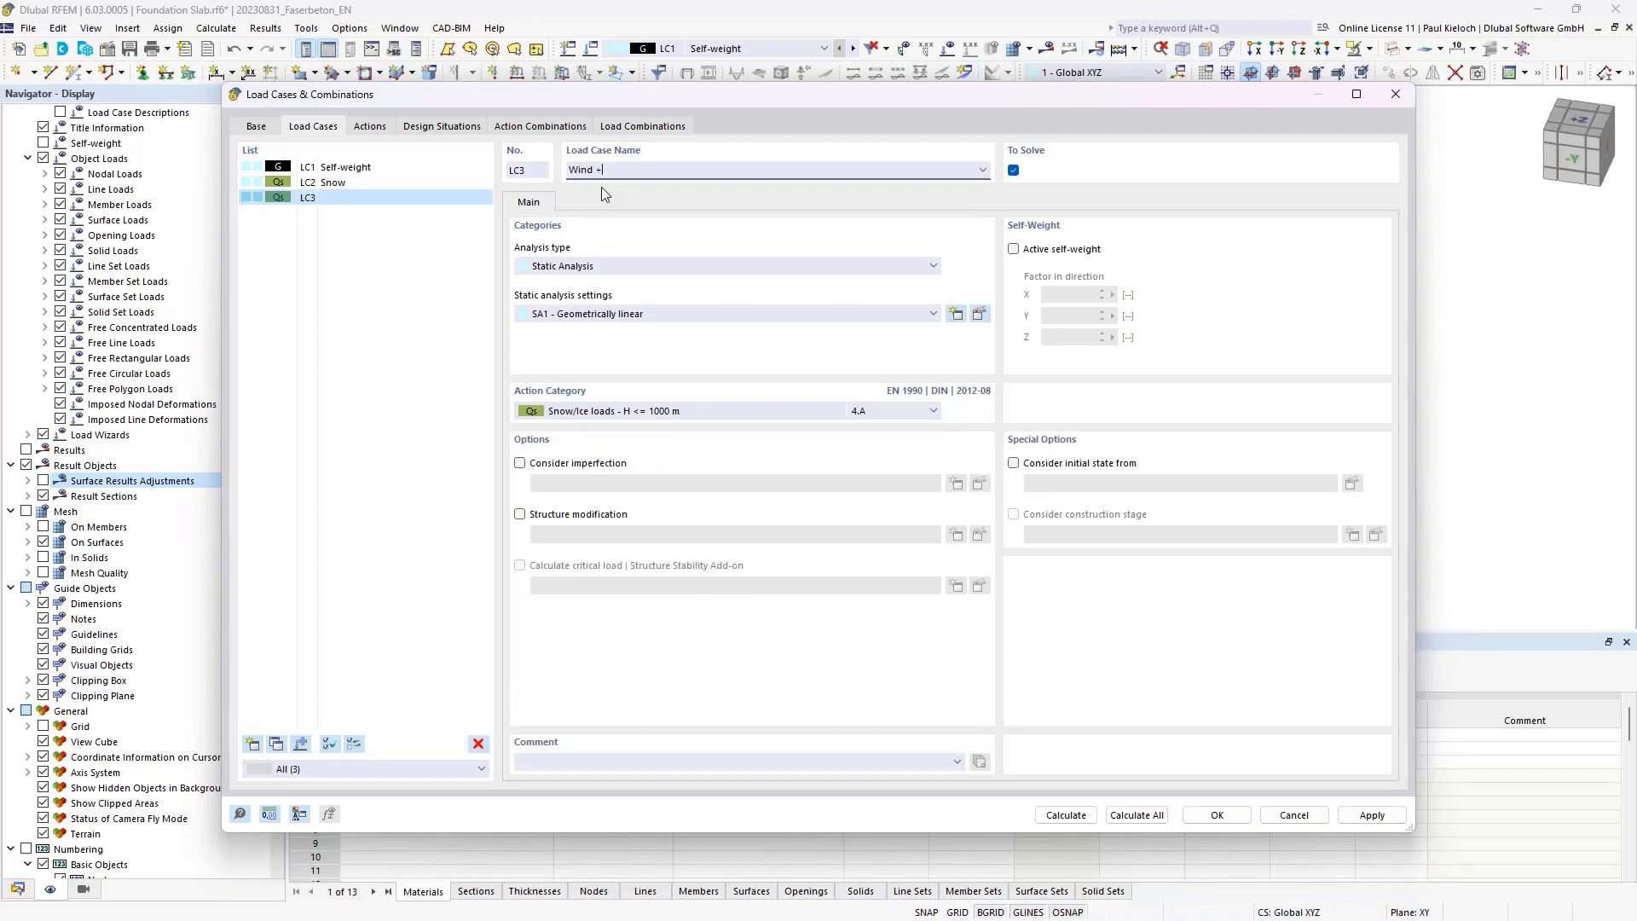
click(672, 413)
click(672, 617)
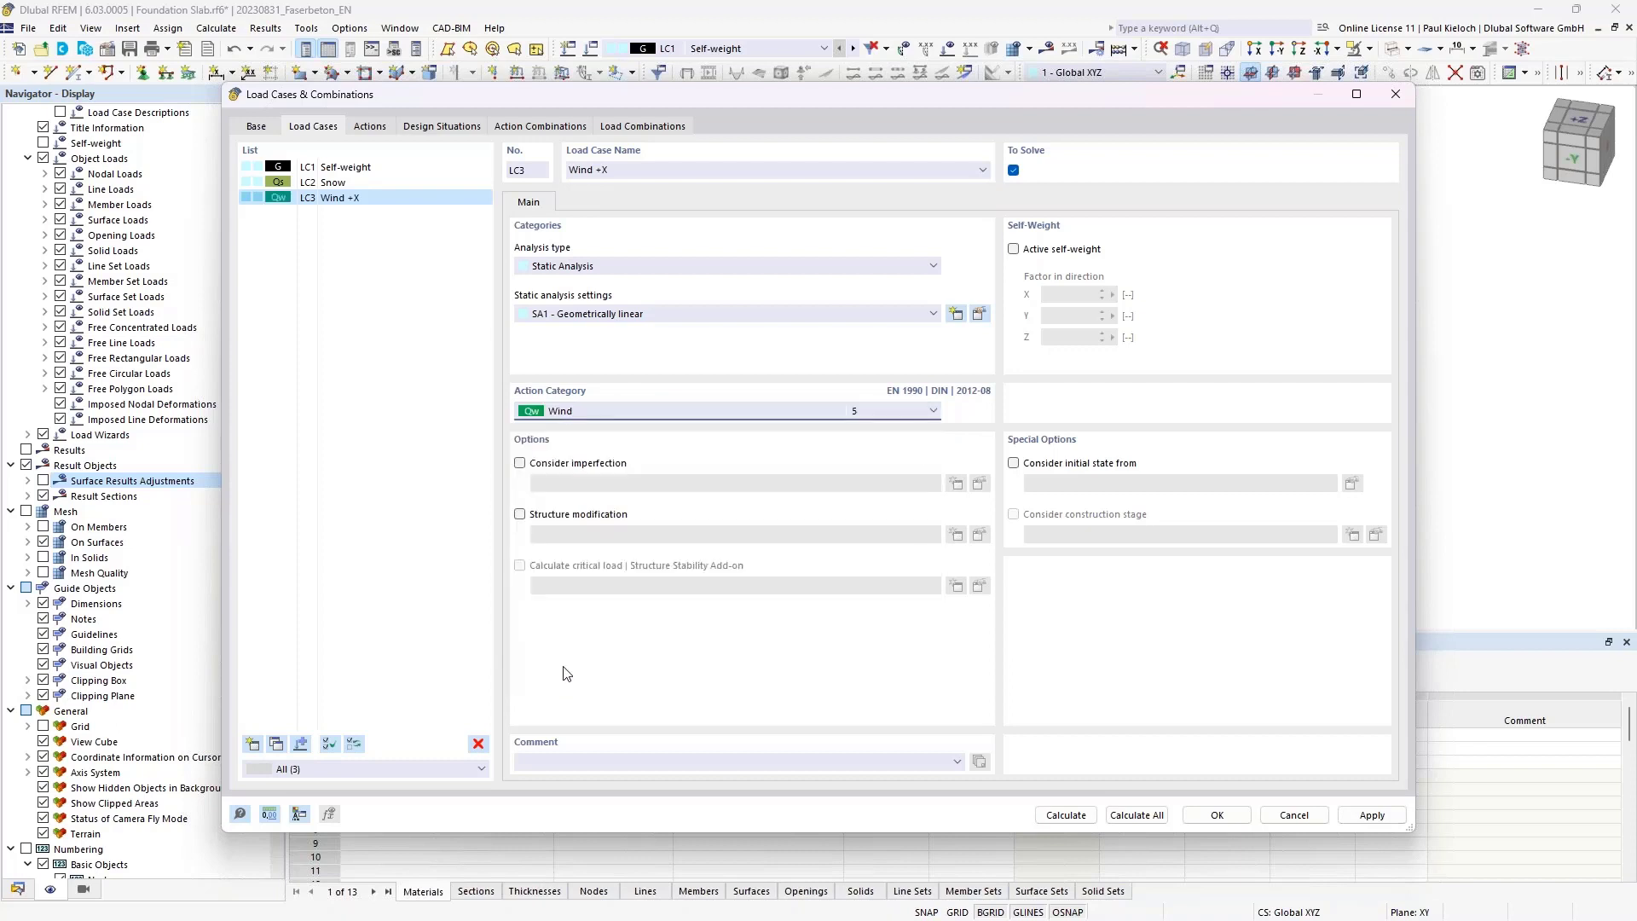
- Copy the wind load case three times and name the copies Wind +Y (LC4), Wind -X (LC5) and Wind -Y (LC6)
click(302, 745)
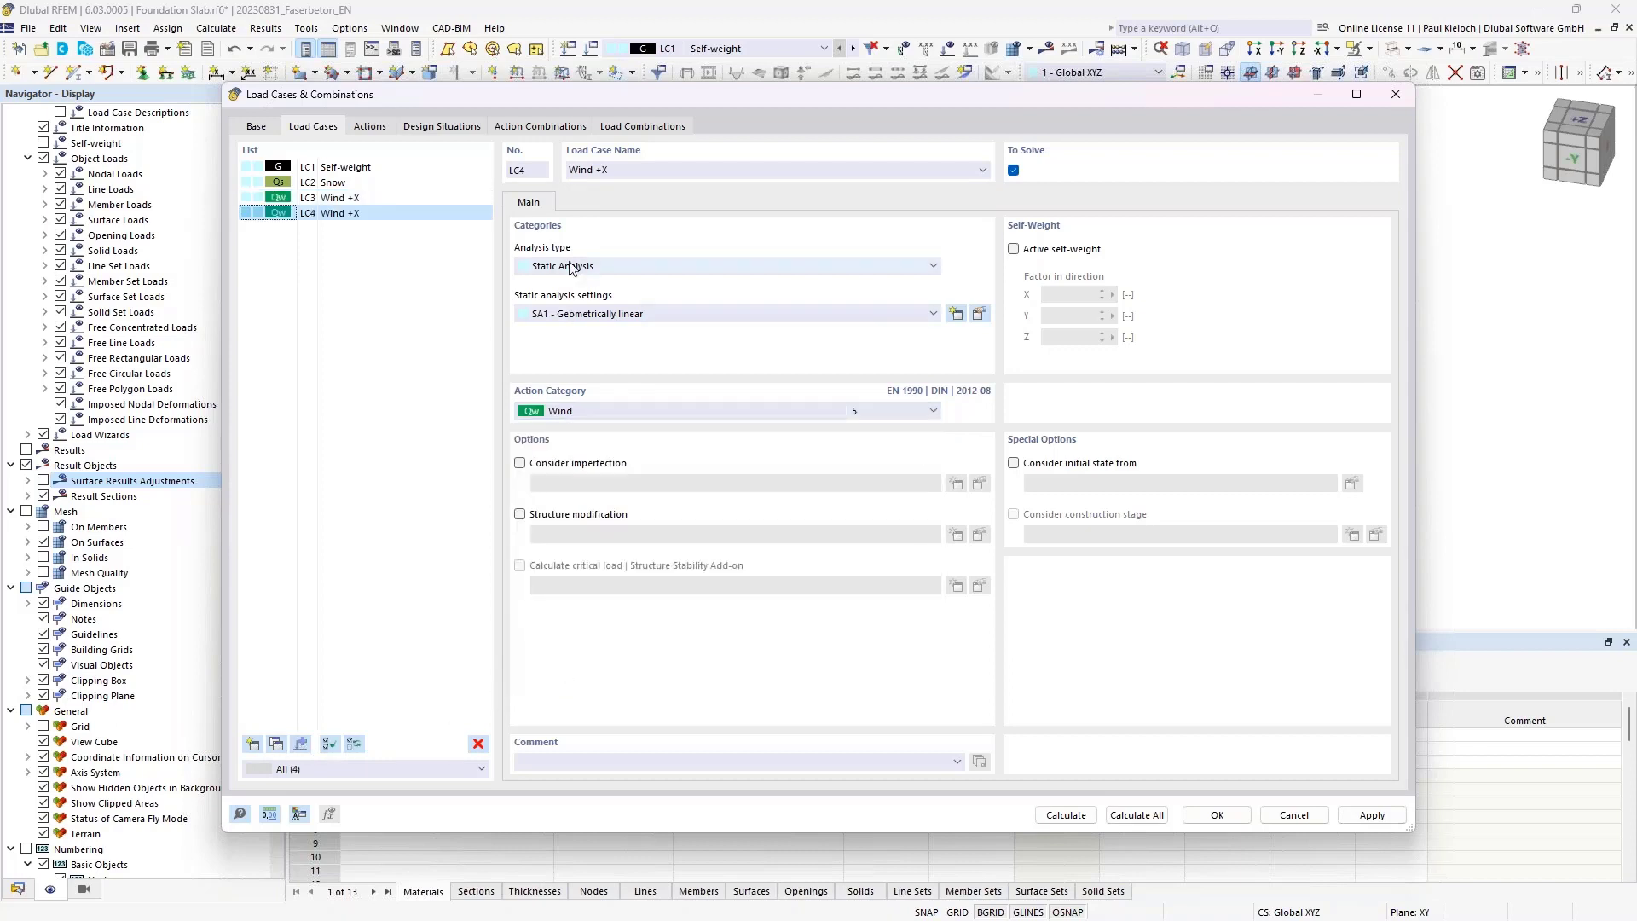
drag(602, 170, 666, 179)
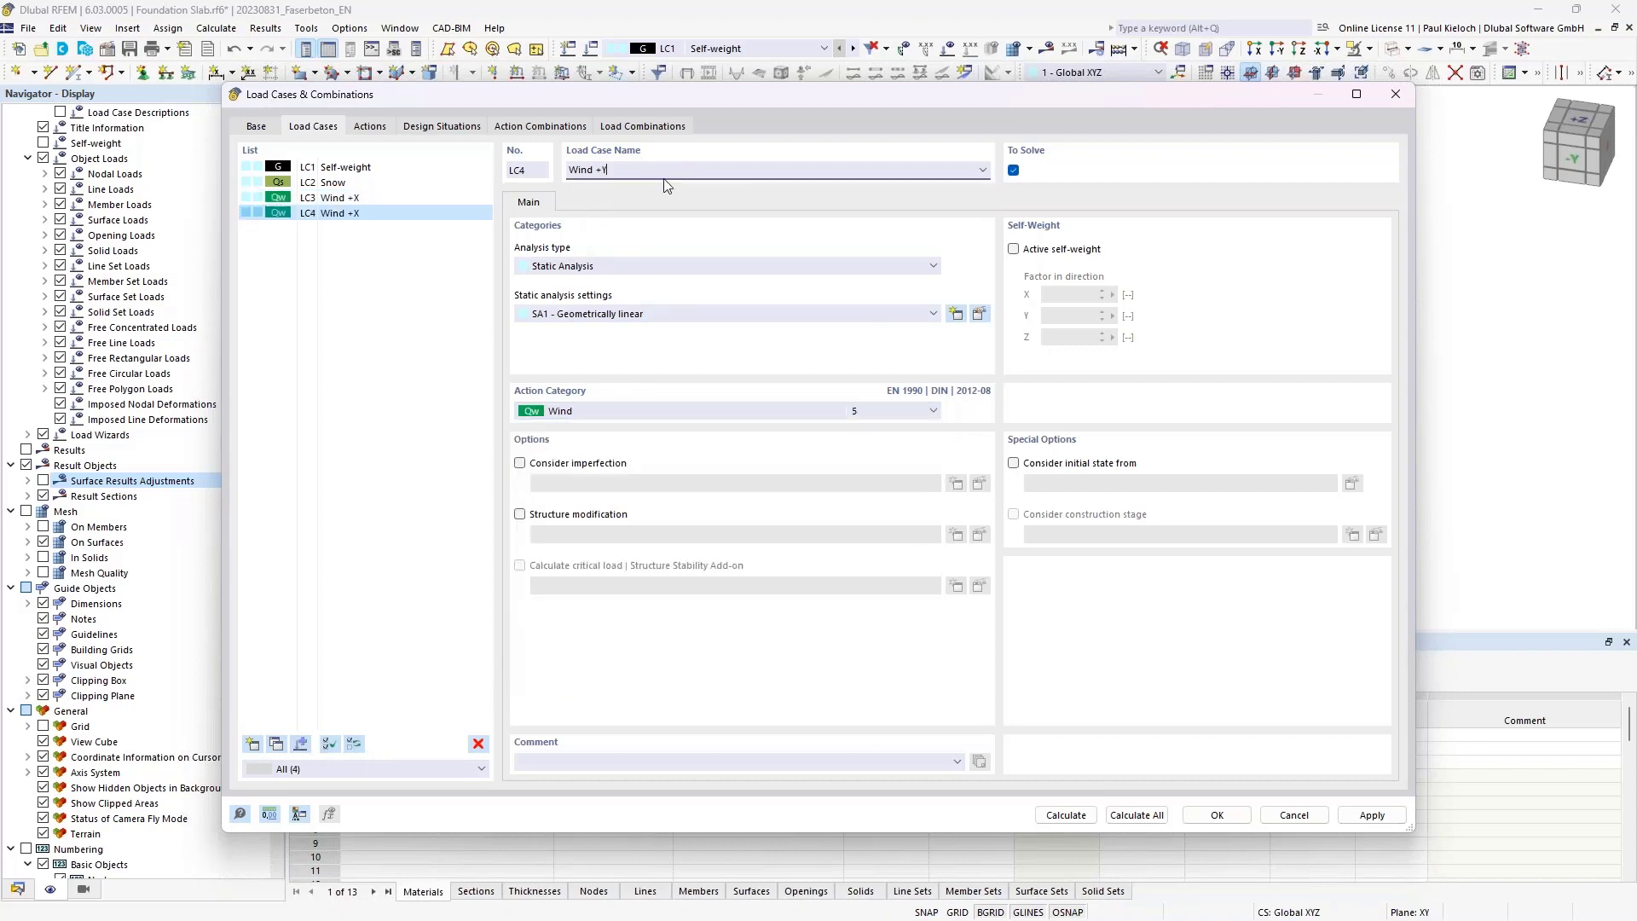
text(Y)
click(300, 745)
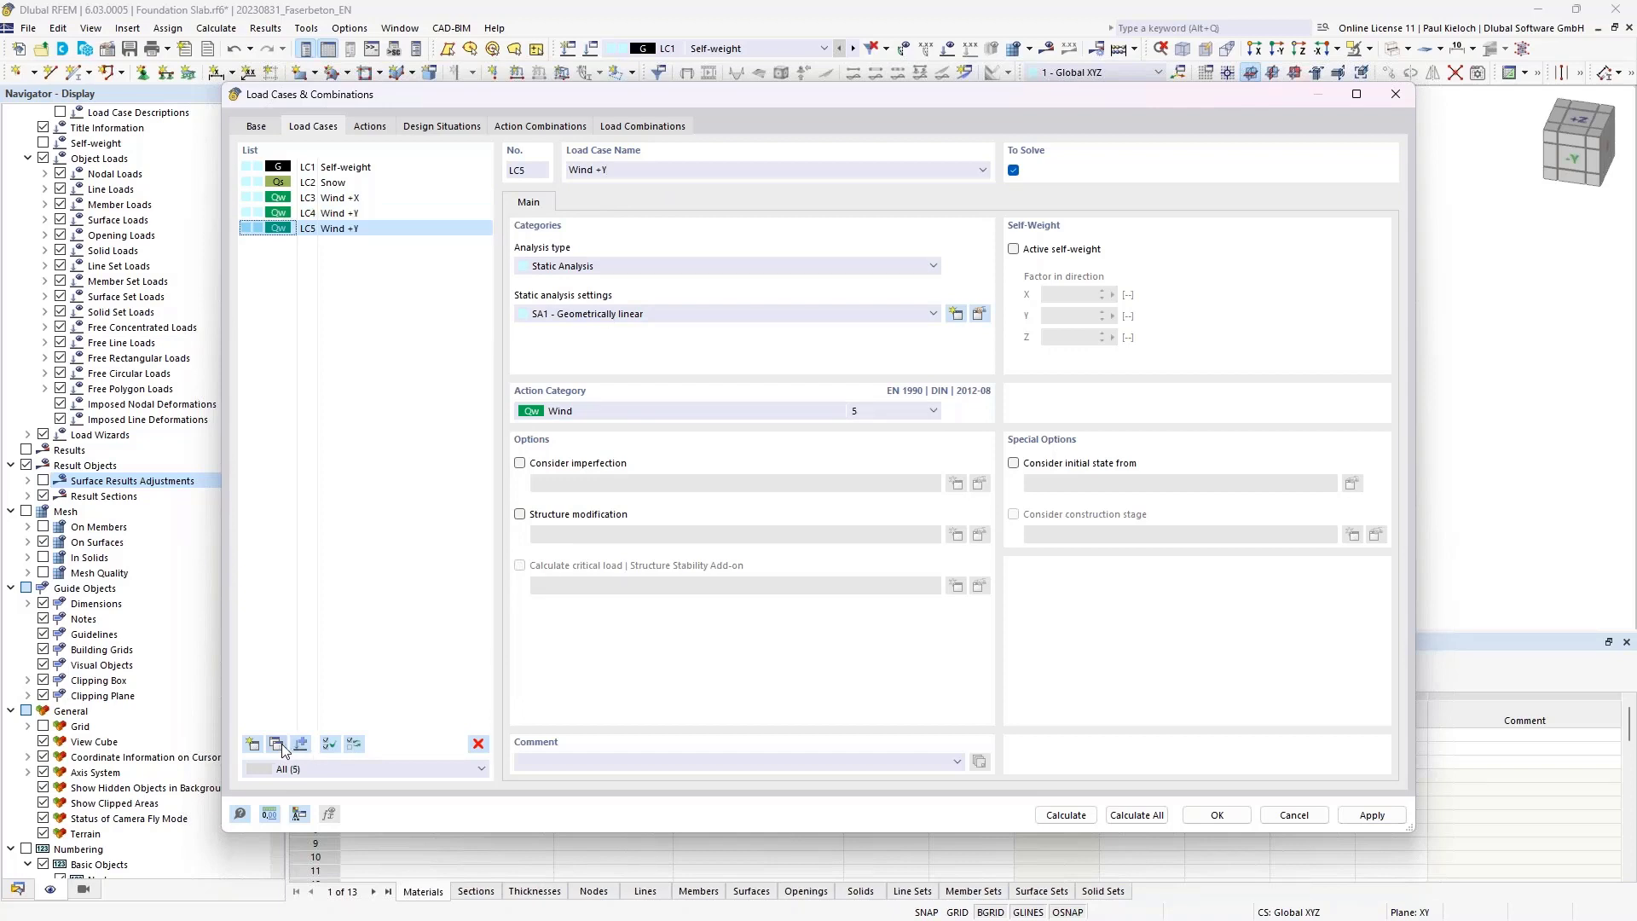
drag(599, 168, 641, 170)
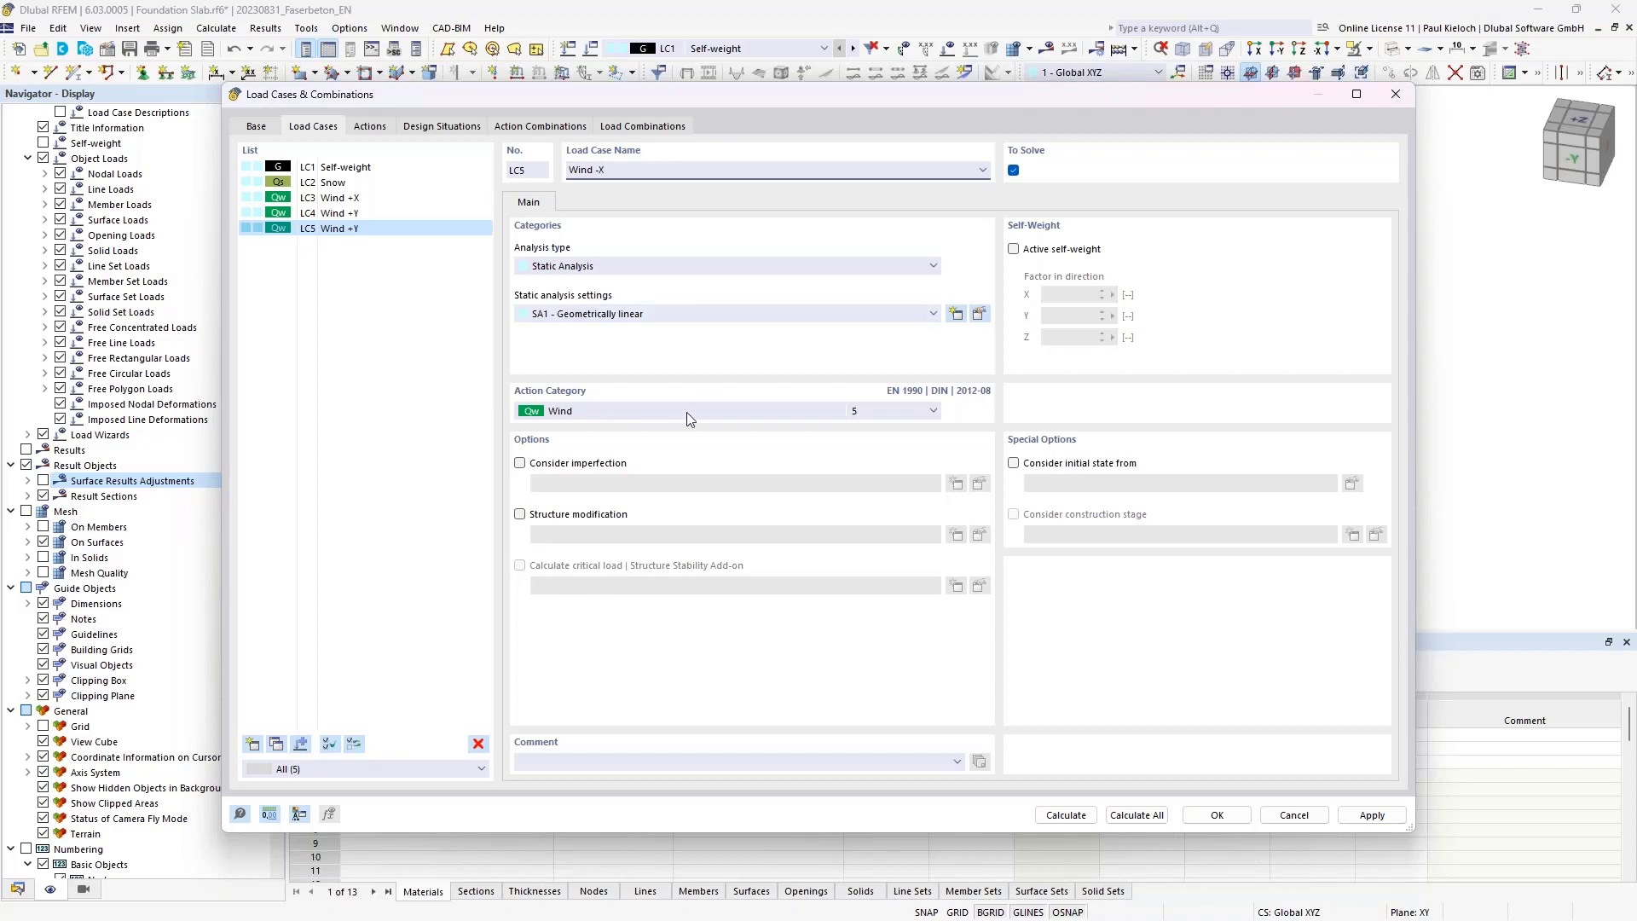
click(280, 745)
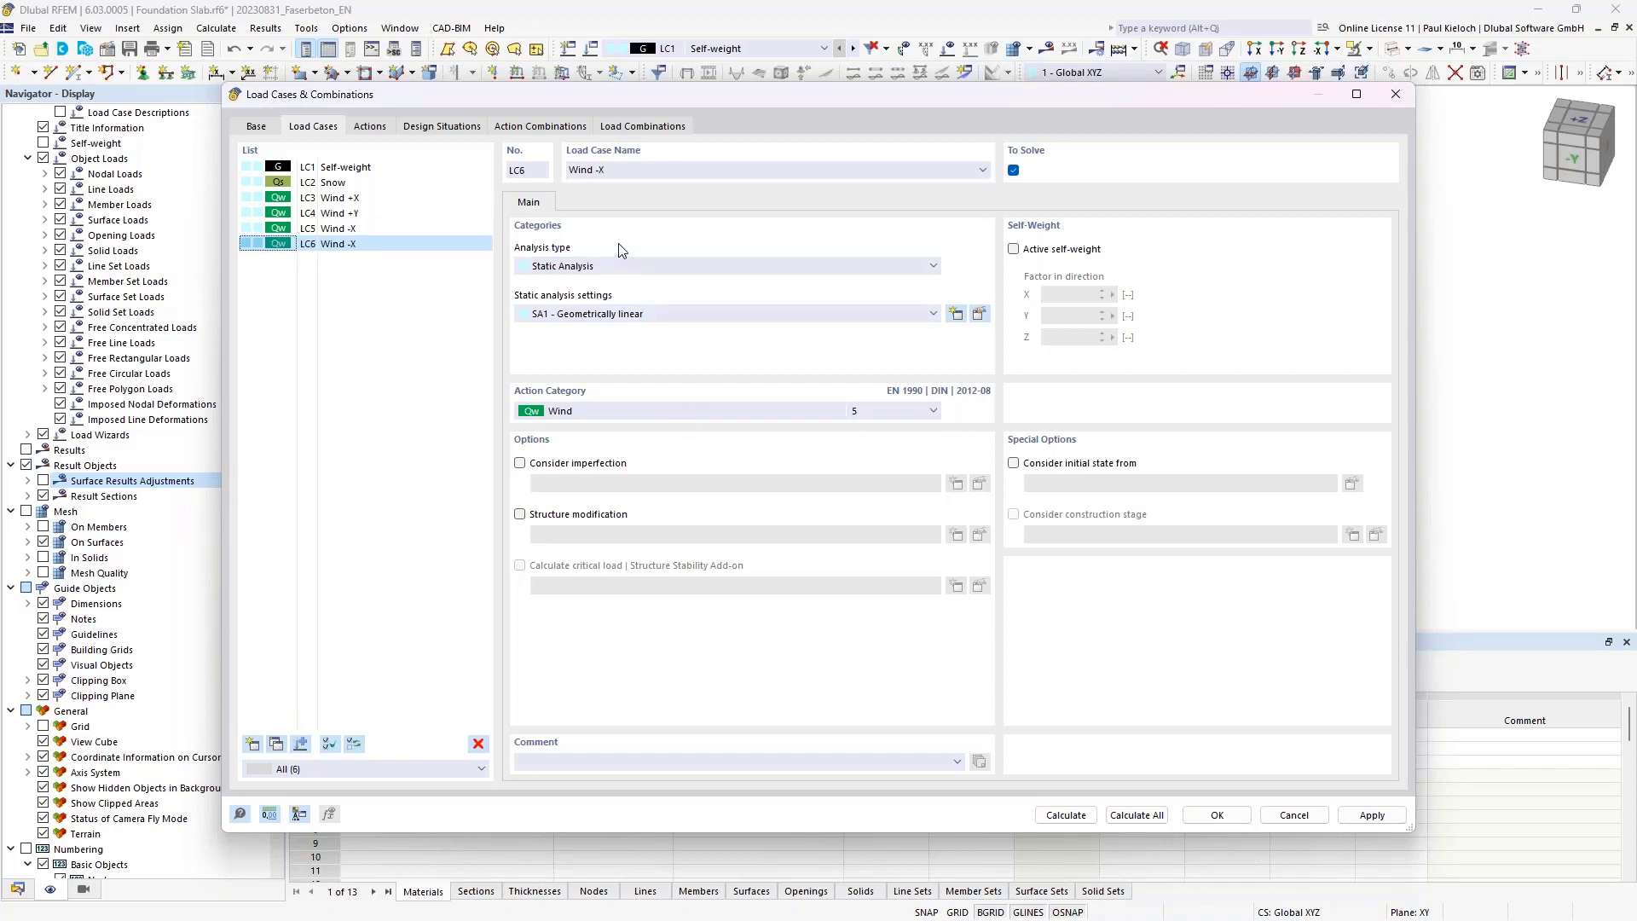
drag(598, 169, 637, 170)
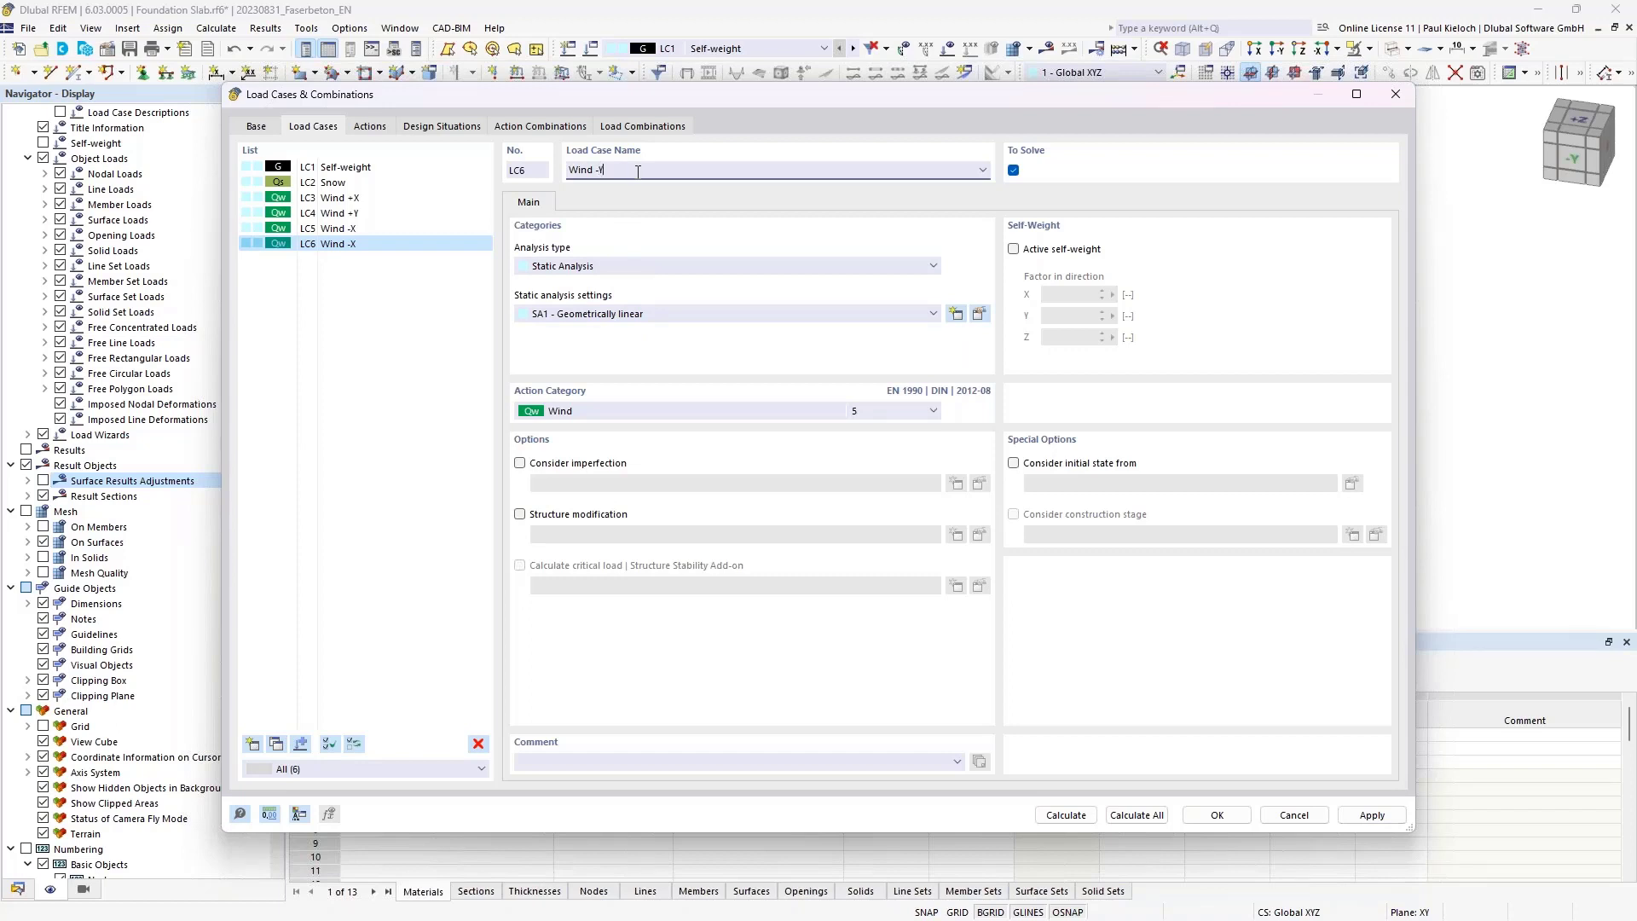
click(411, 228)
click(406, 245)
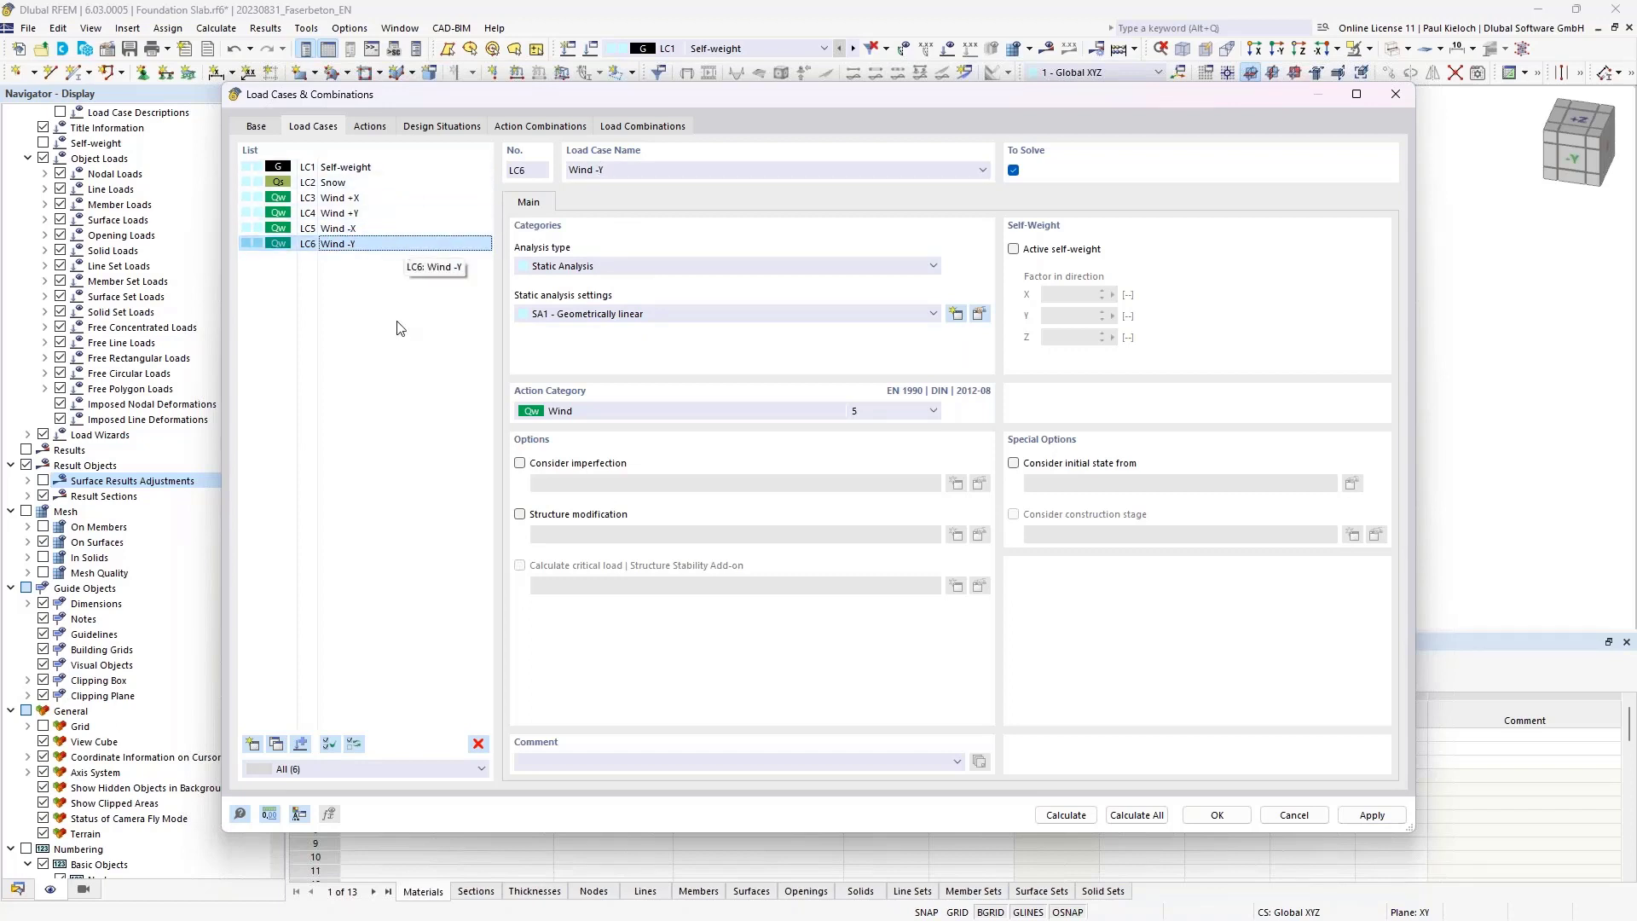
- Create load case LC7 named Live Load with the action category Imposed loads - category E: storage areas, and apply the load cases
click(253, 743)
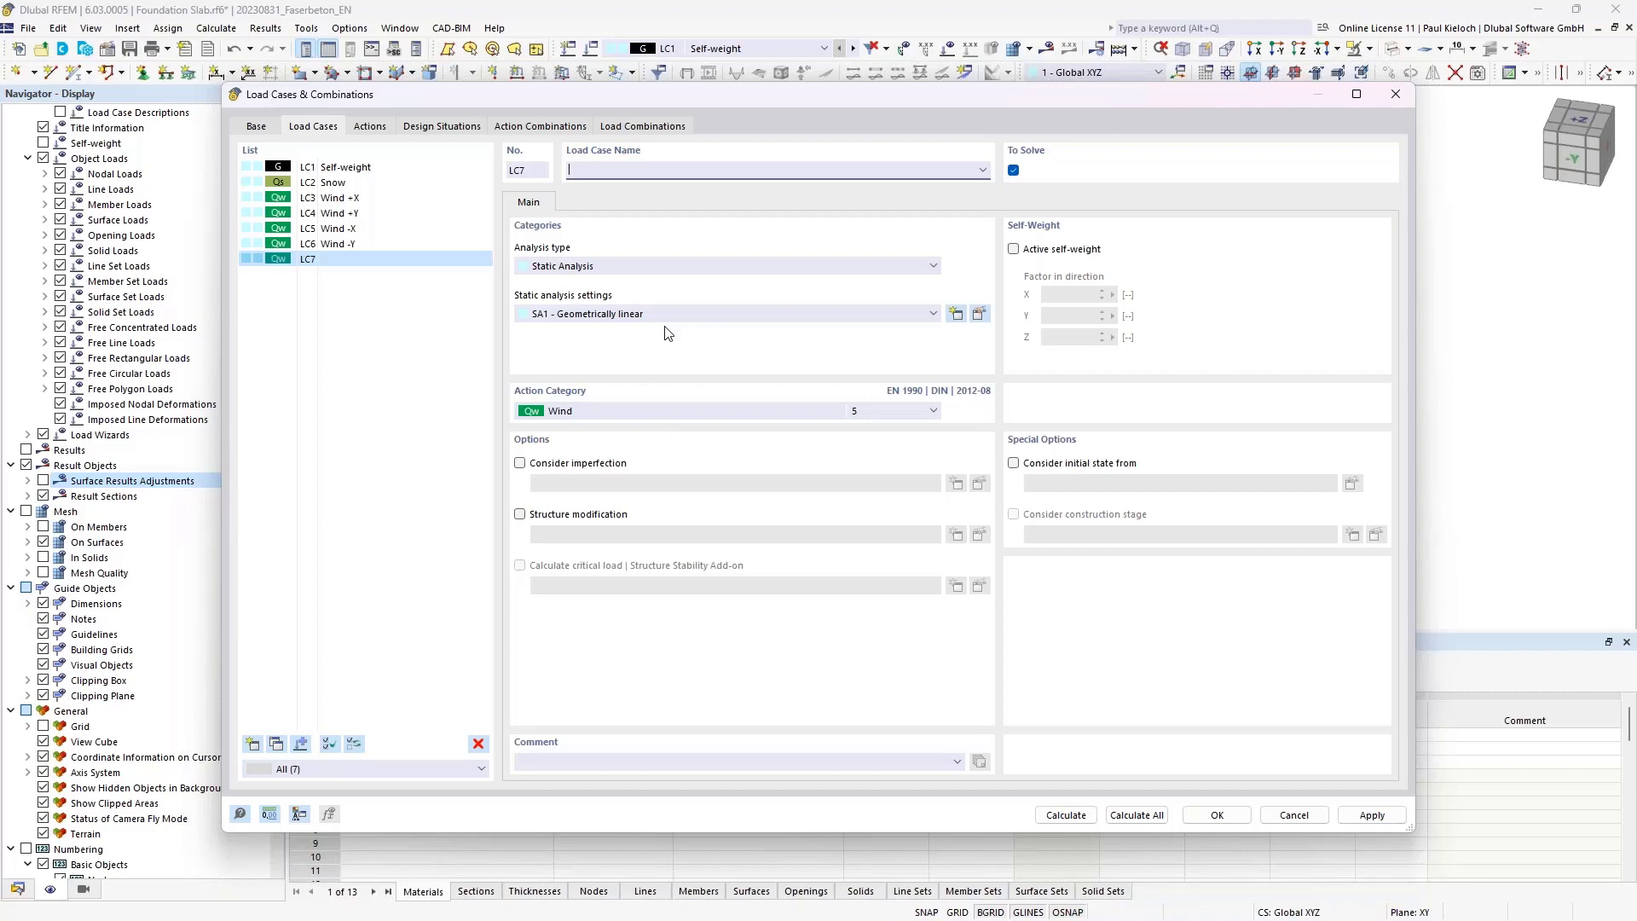
text(oad)
click(669, 412)
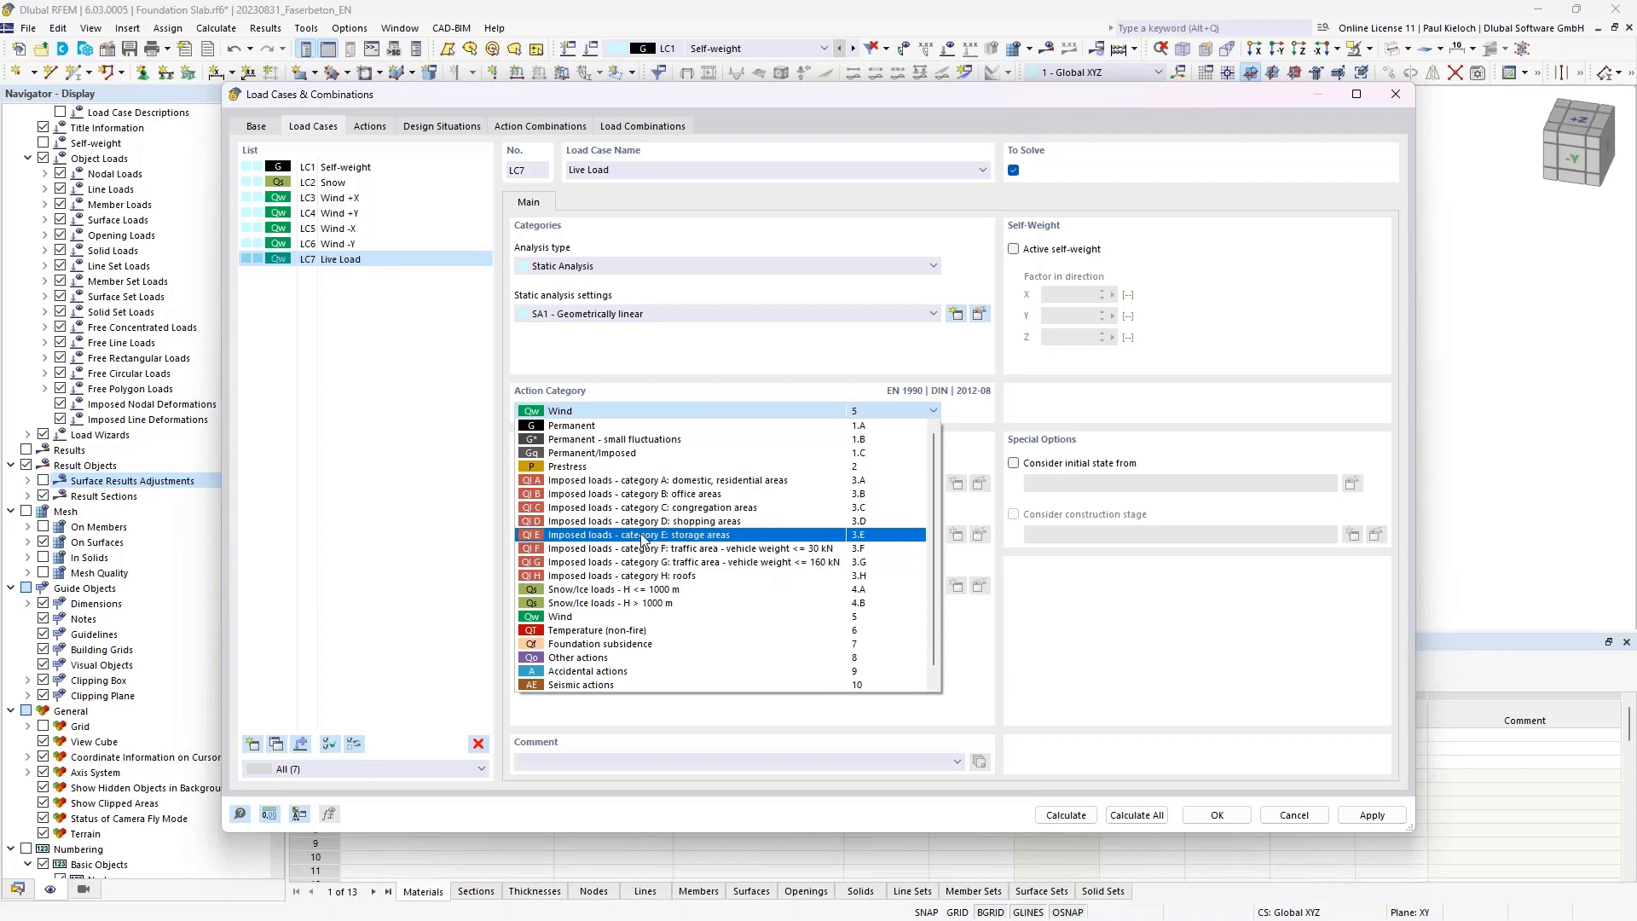
click(644, 535)
click(1372, 815)
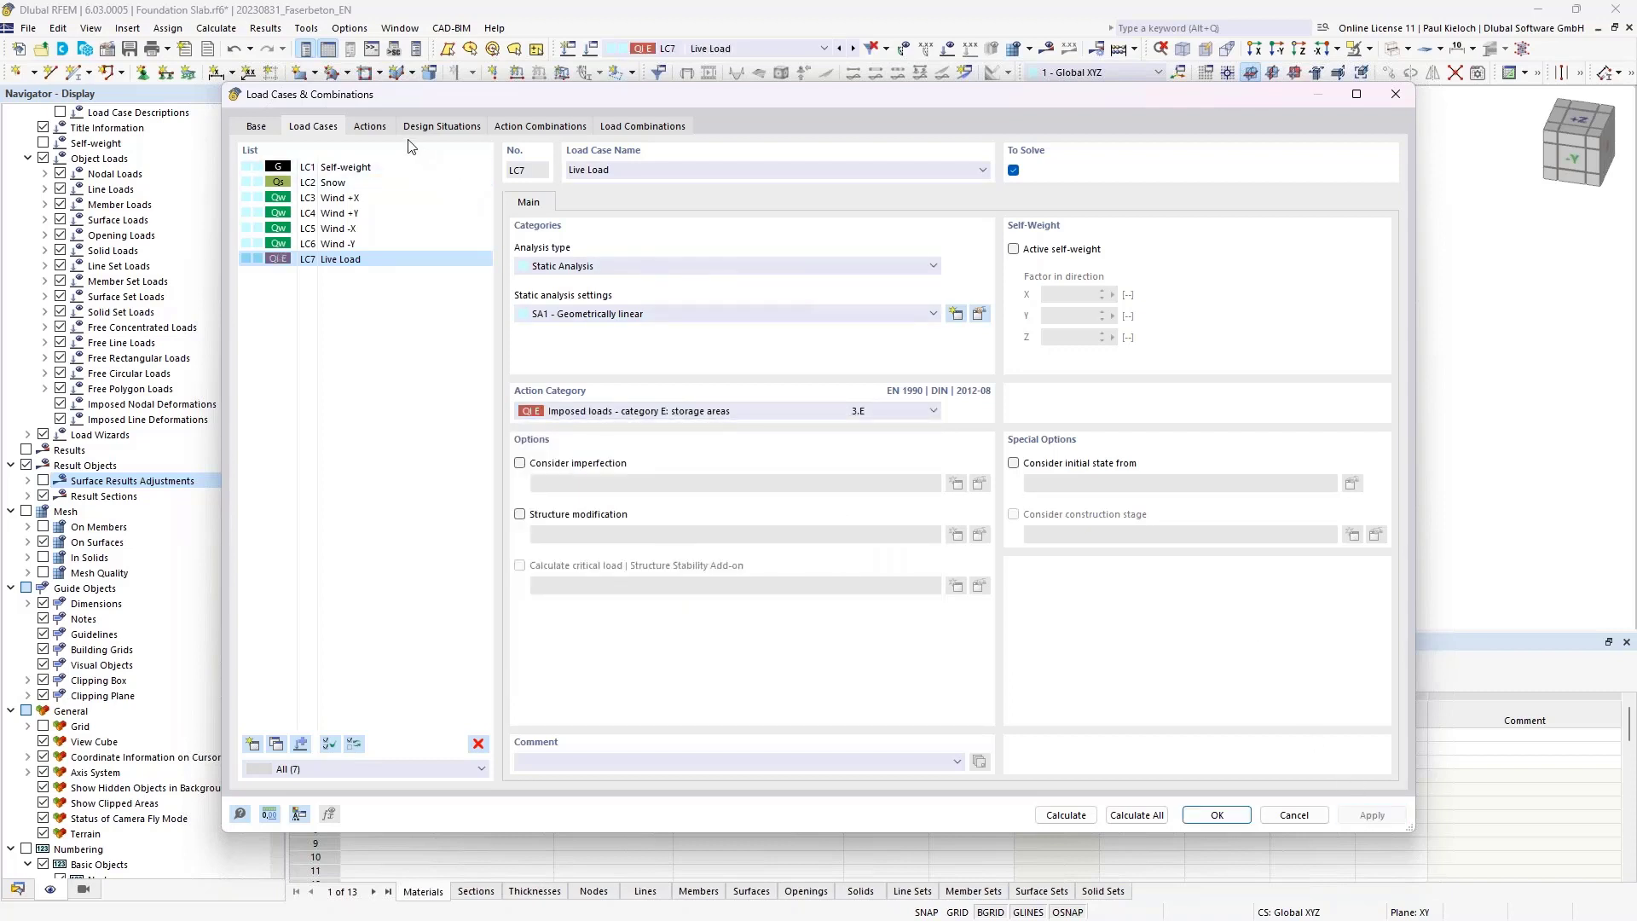
- Review the actions and delete the design situation DS3 SLS - Frequent
click(372, 126)
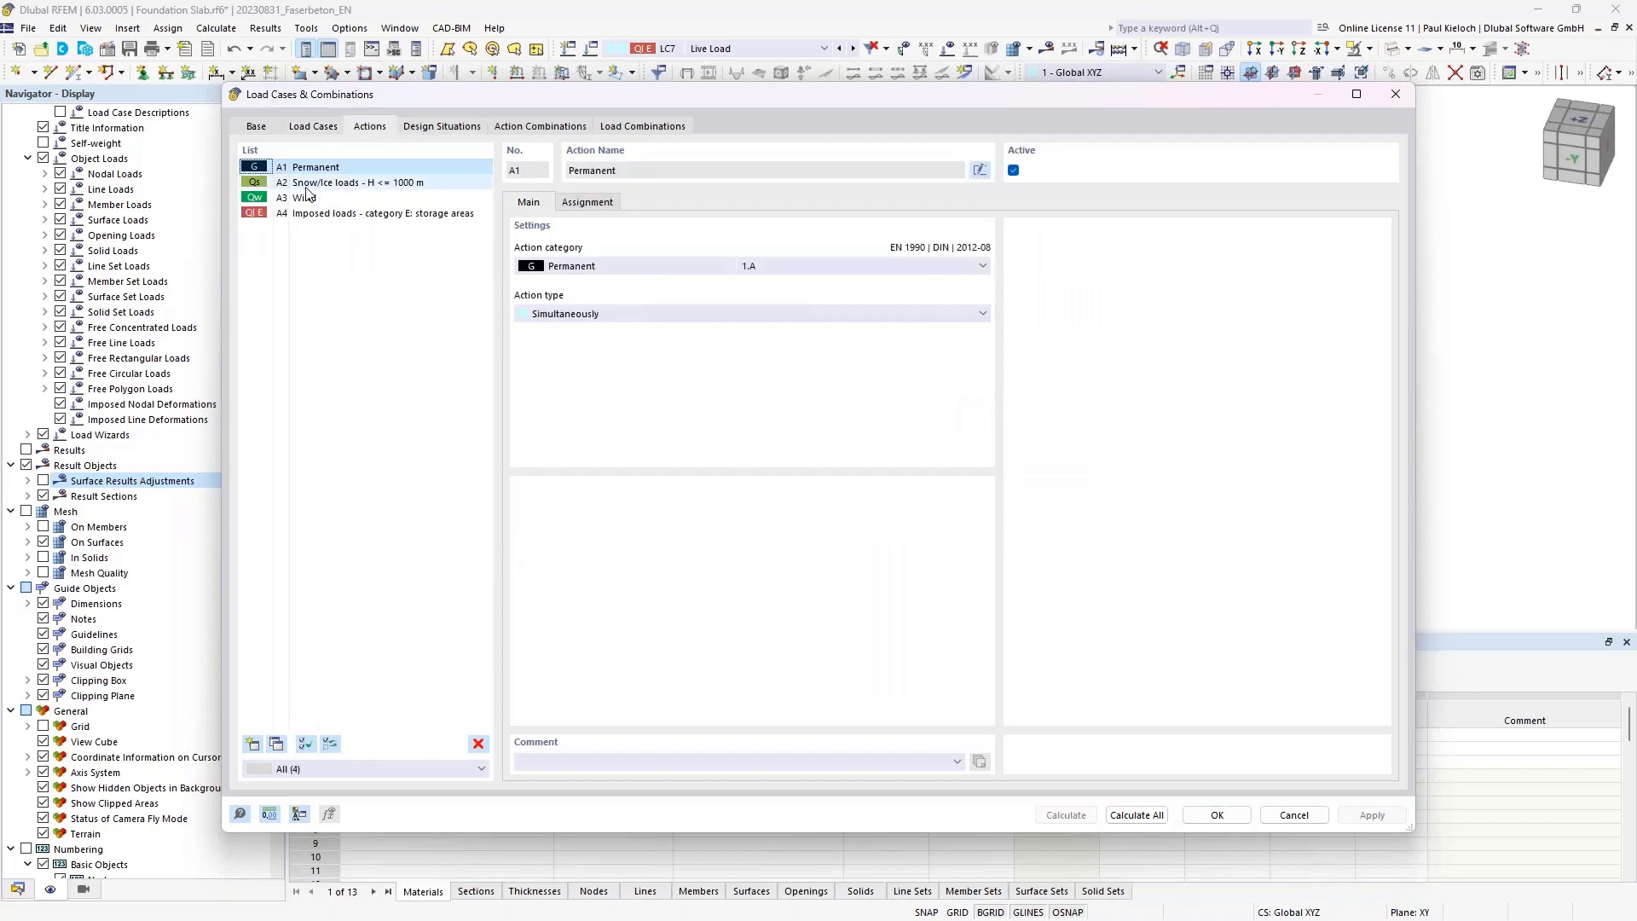
click(465, 128)
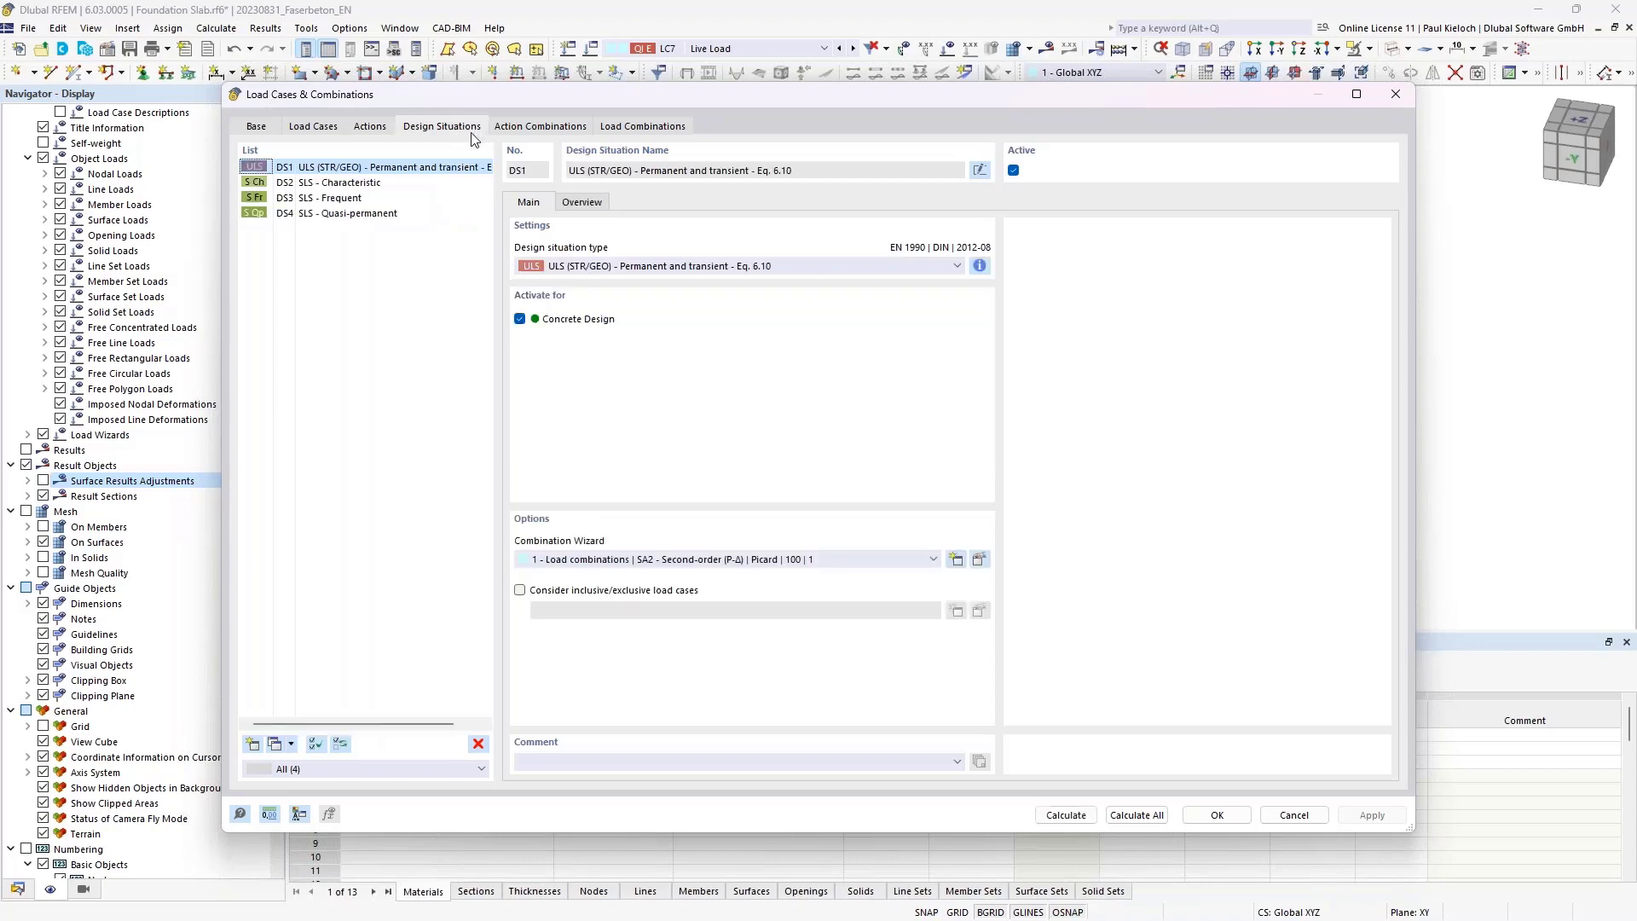
click(363, 198)
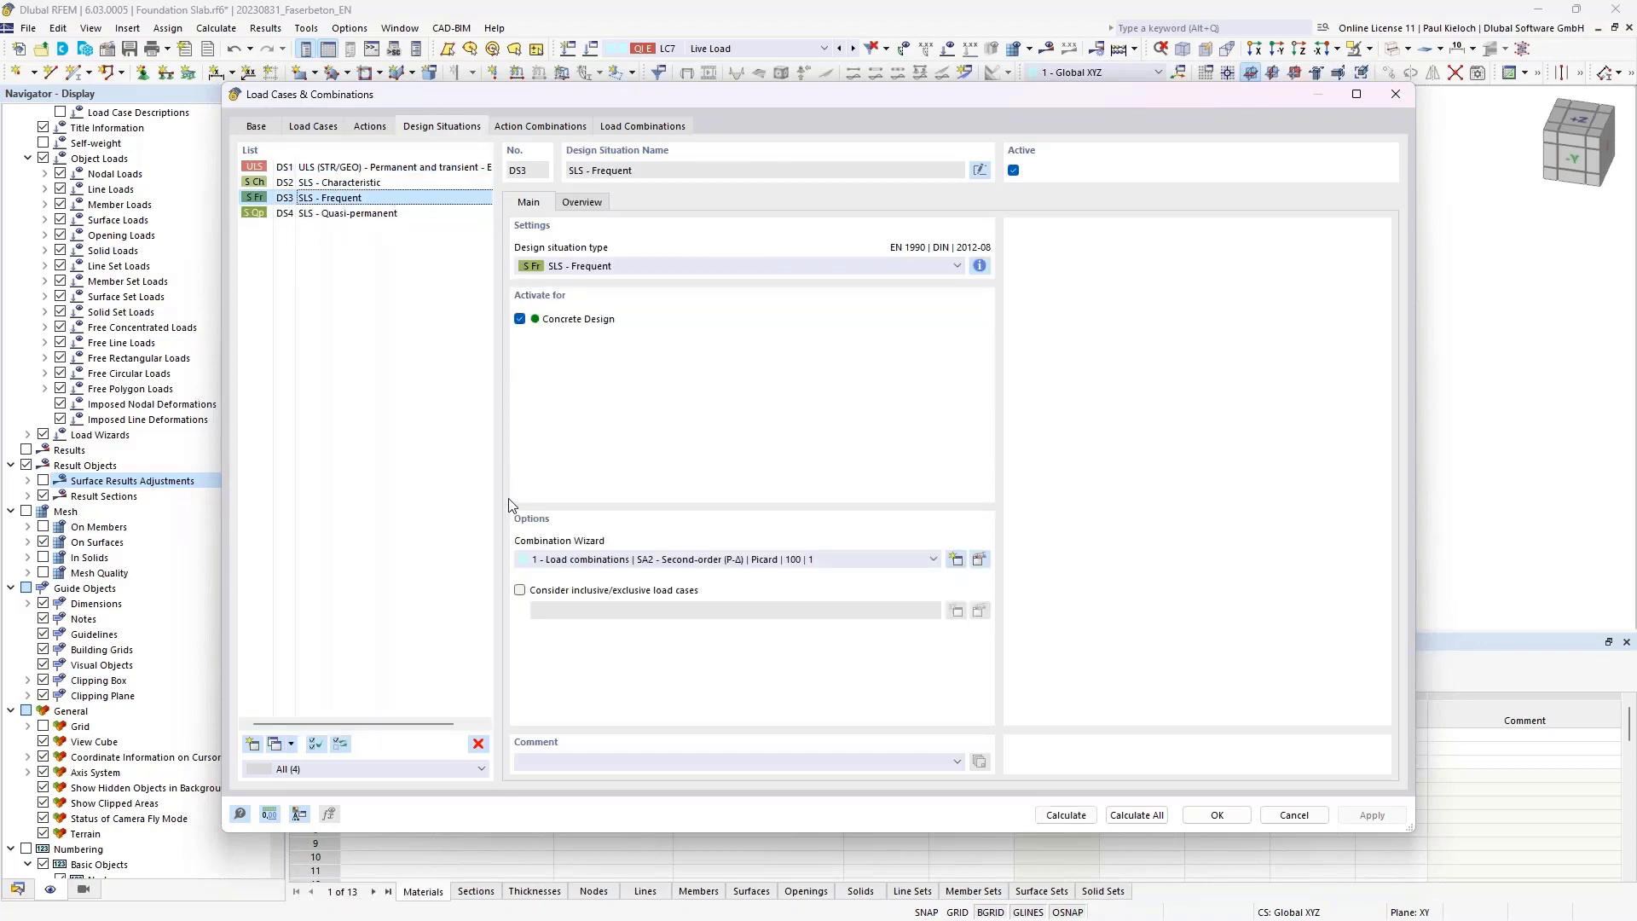
click(478, 743)
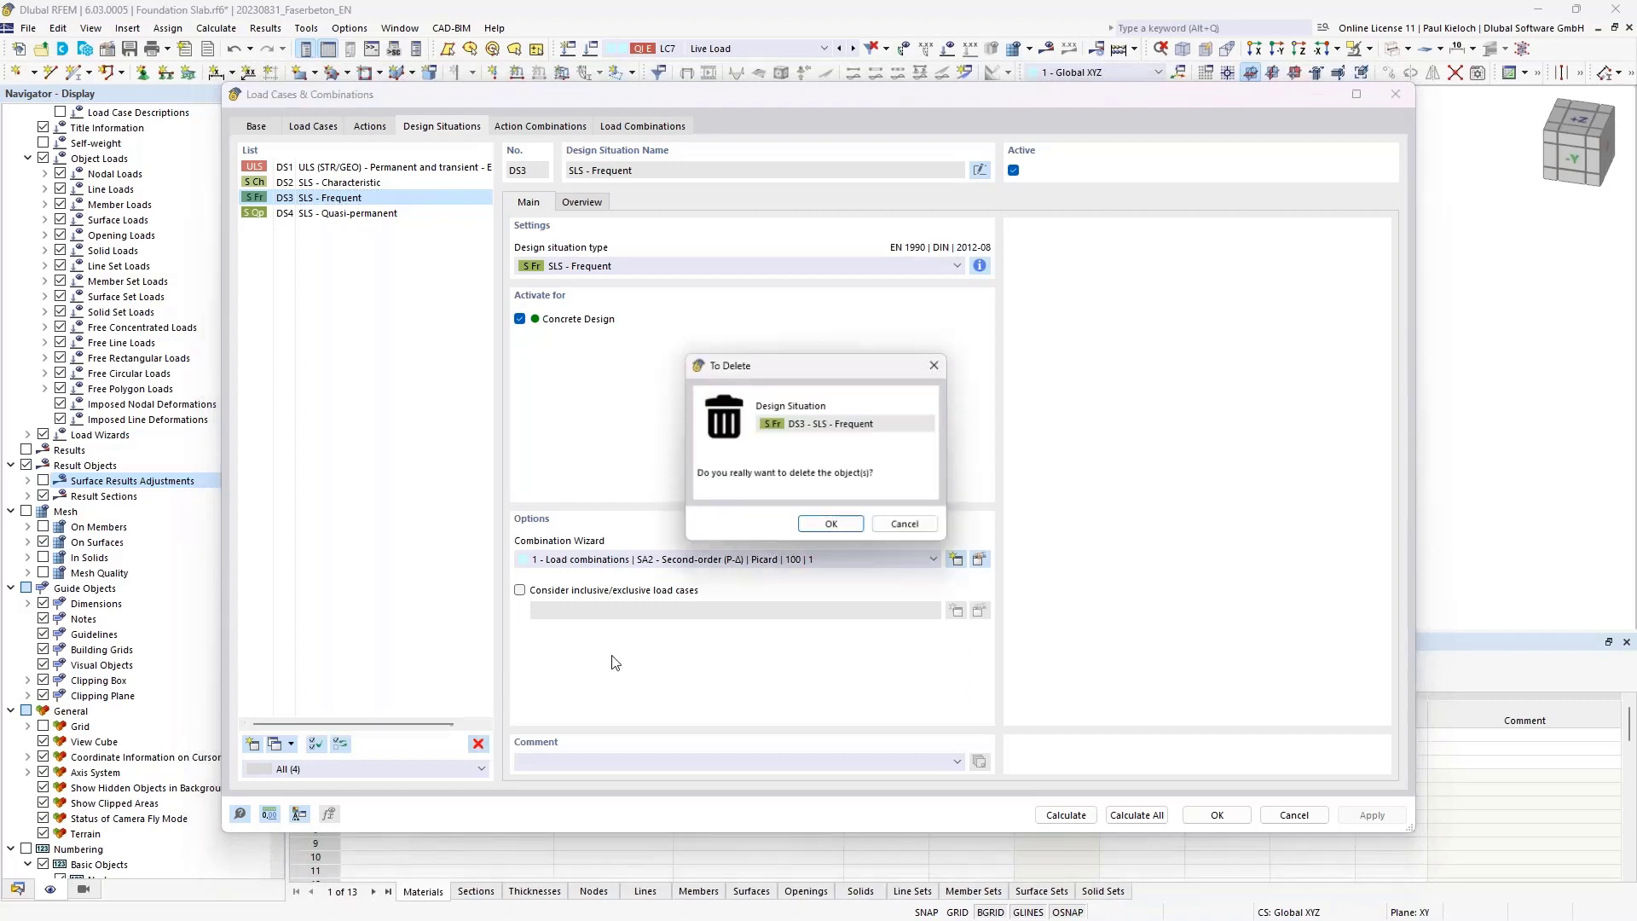
click(835, 530)
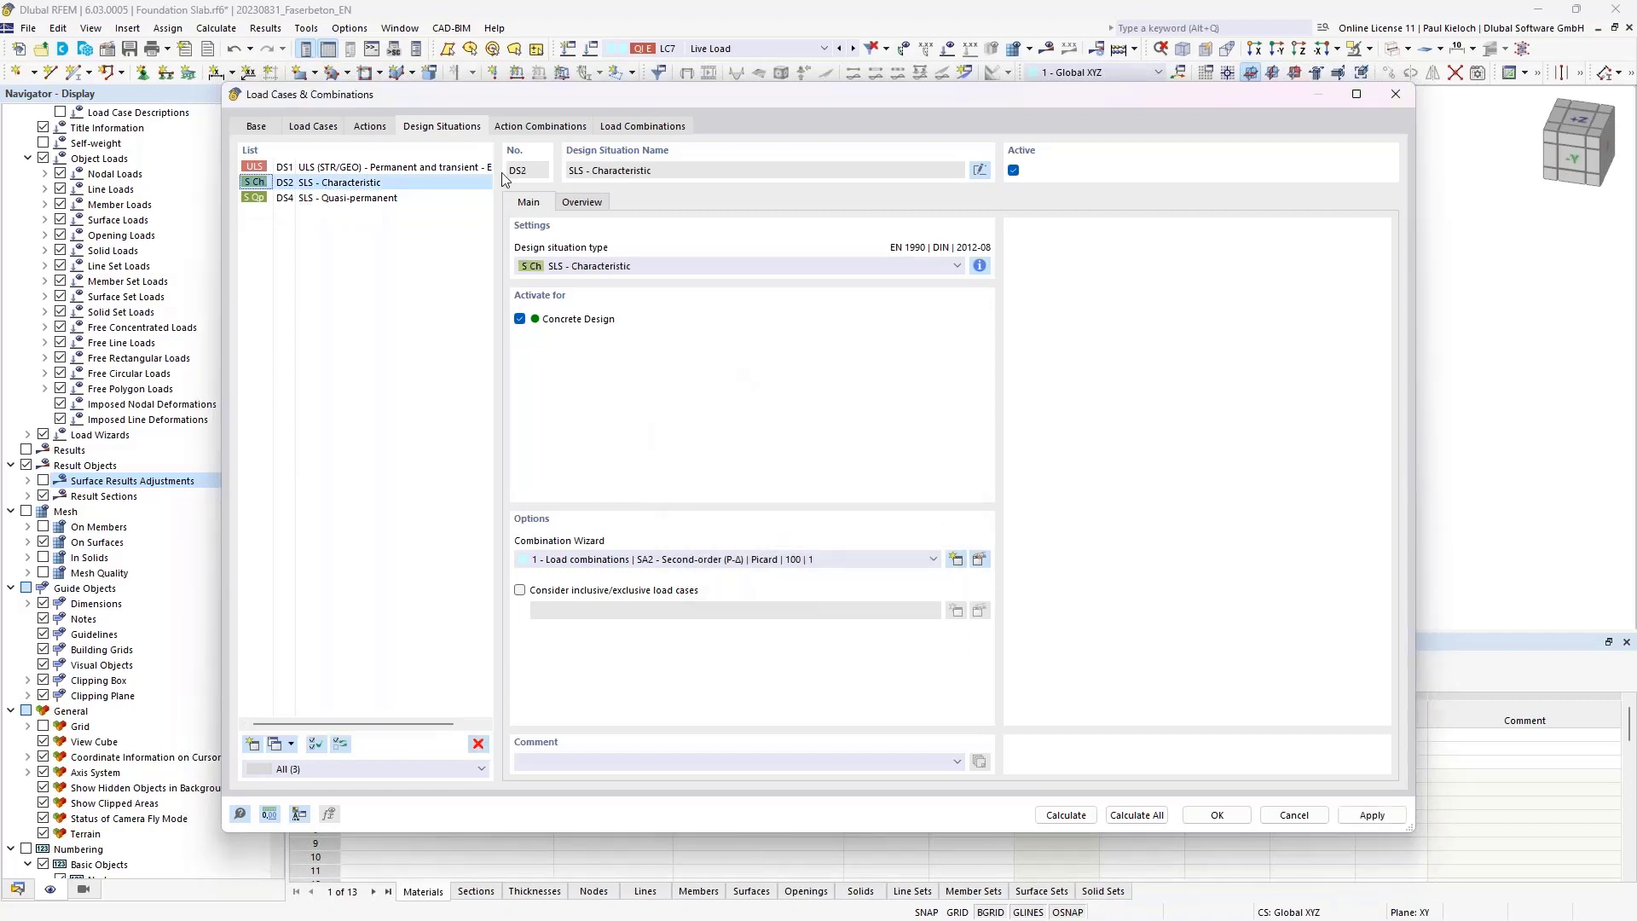
- Deactivate the action combinations AC1 to AC27 except AC4, AC8, AC12, AC17, AC21 and AC25
click(532, 127)
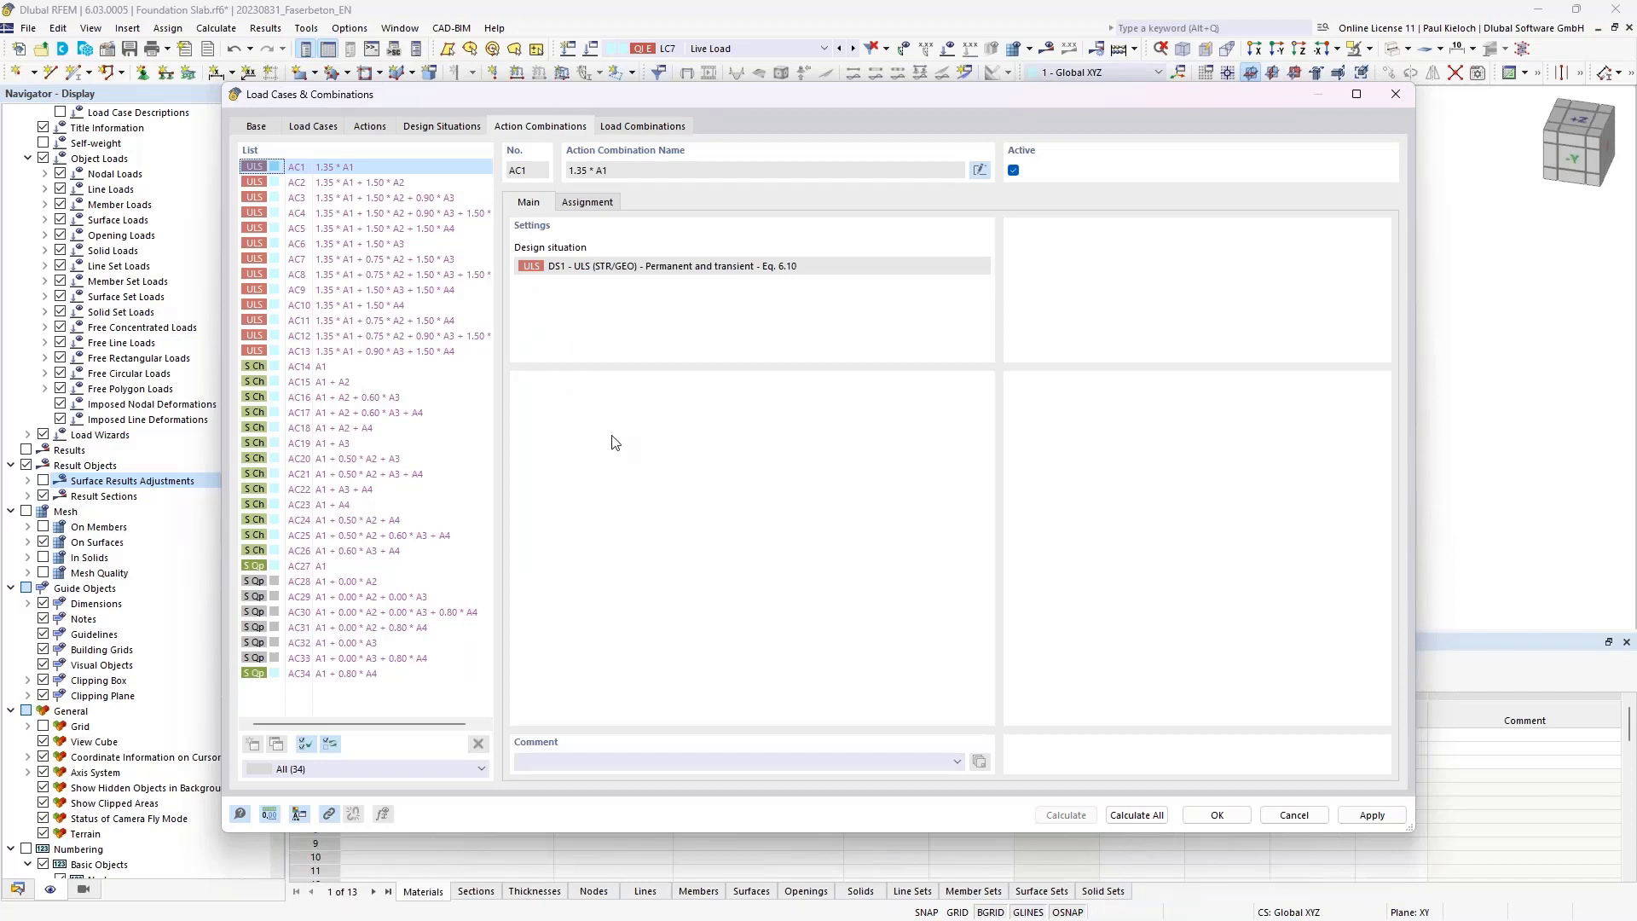
shift+click(417, 568)
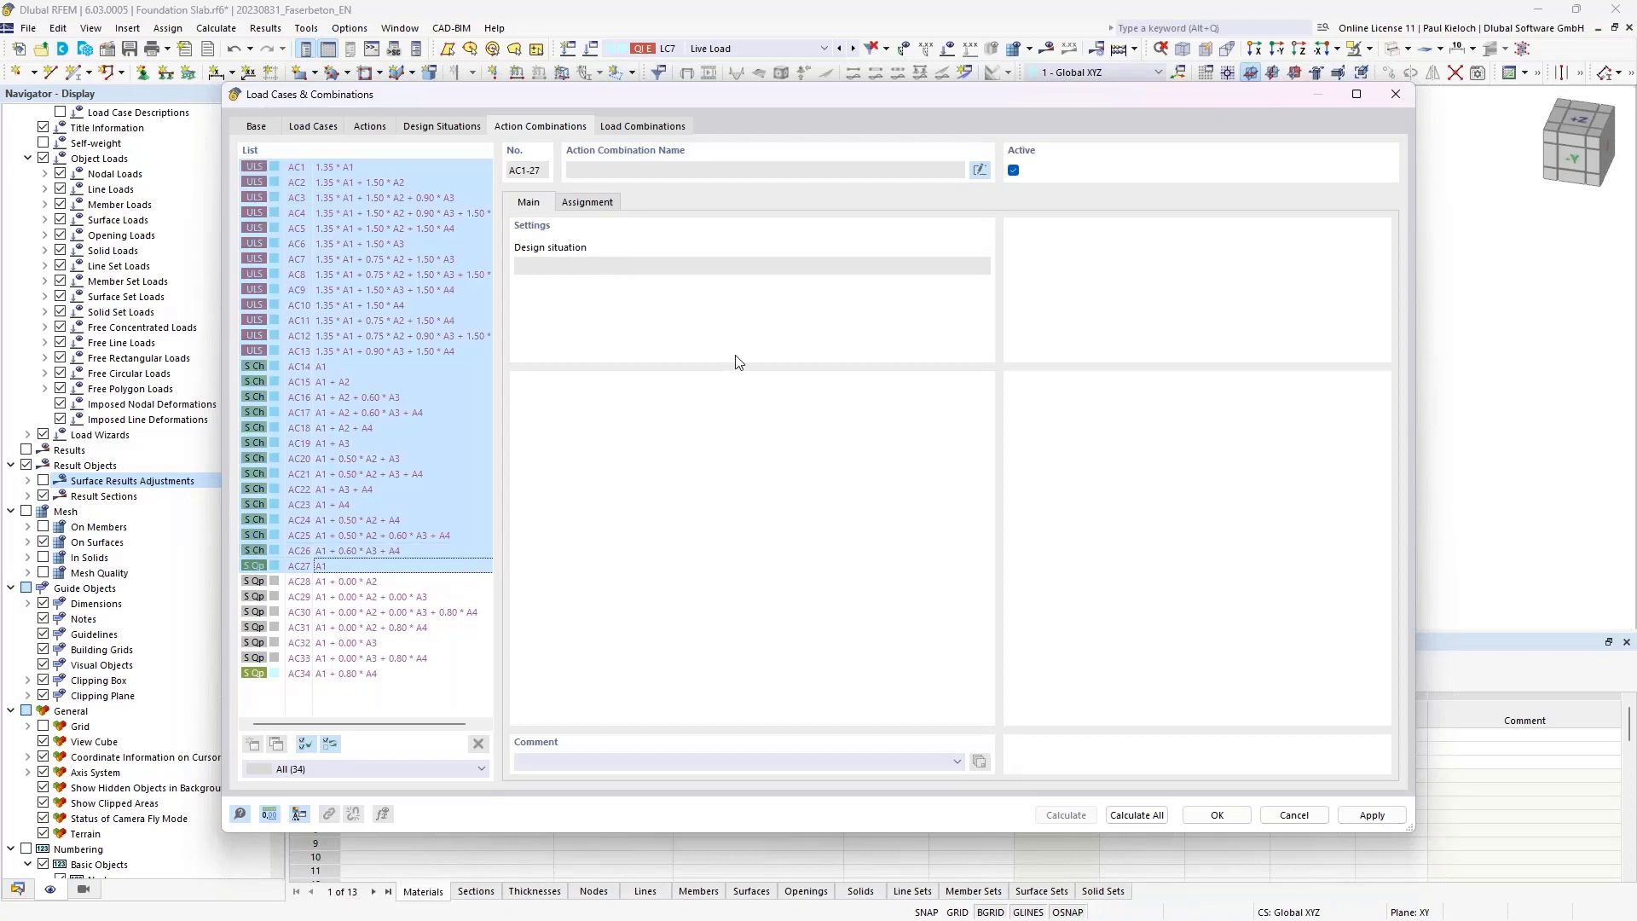
ctrl+click(478, 213)
ctrl+click(479, 275)
ctrl+click(491, 335)
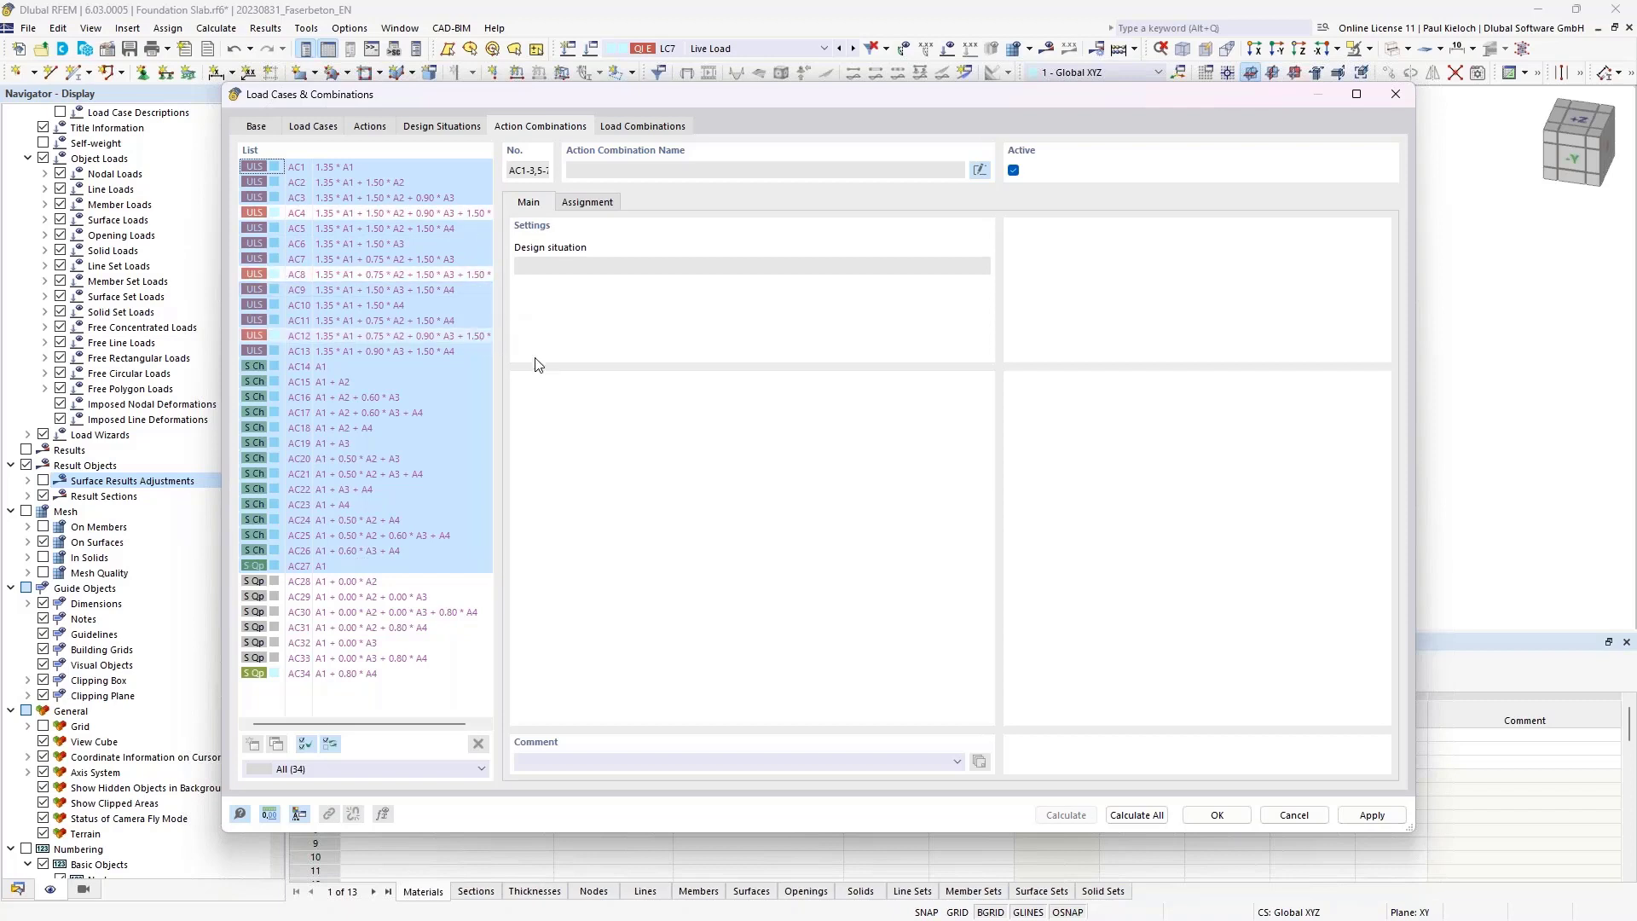
ctrl+click(462, 413)
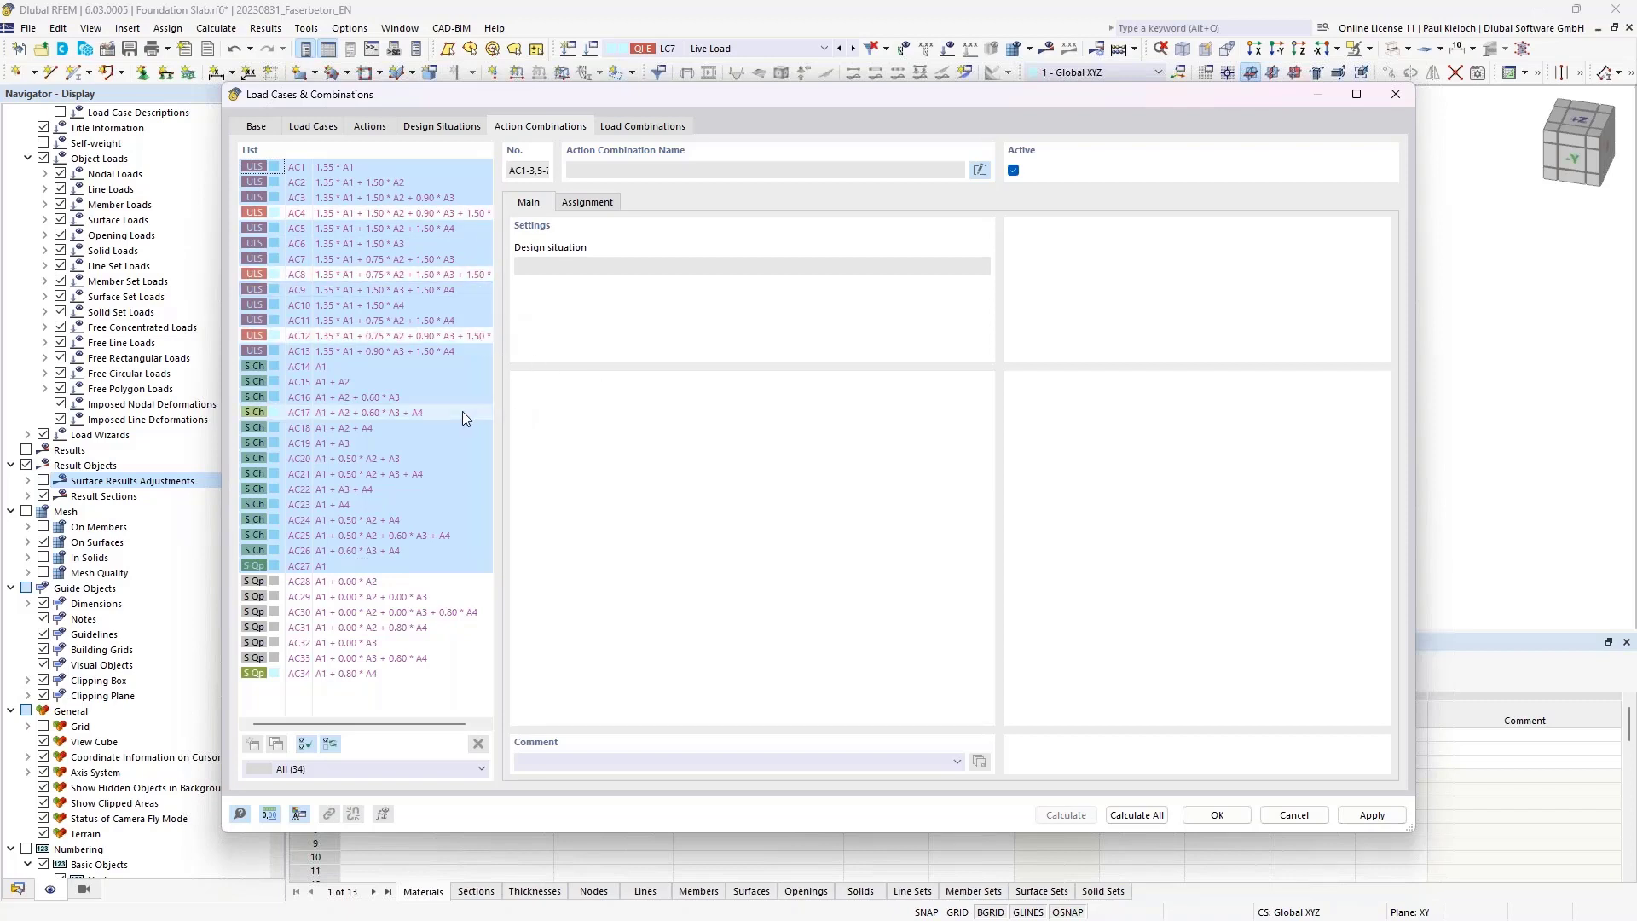
ctrl+click(467, 473)
ctrl+click(468, 537)
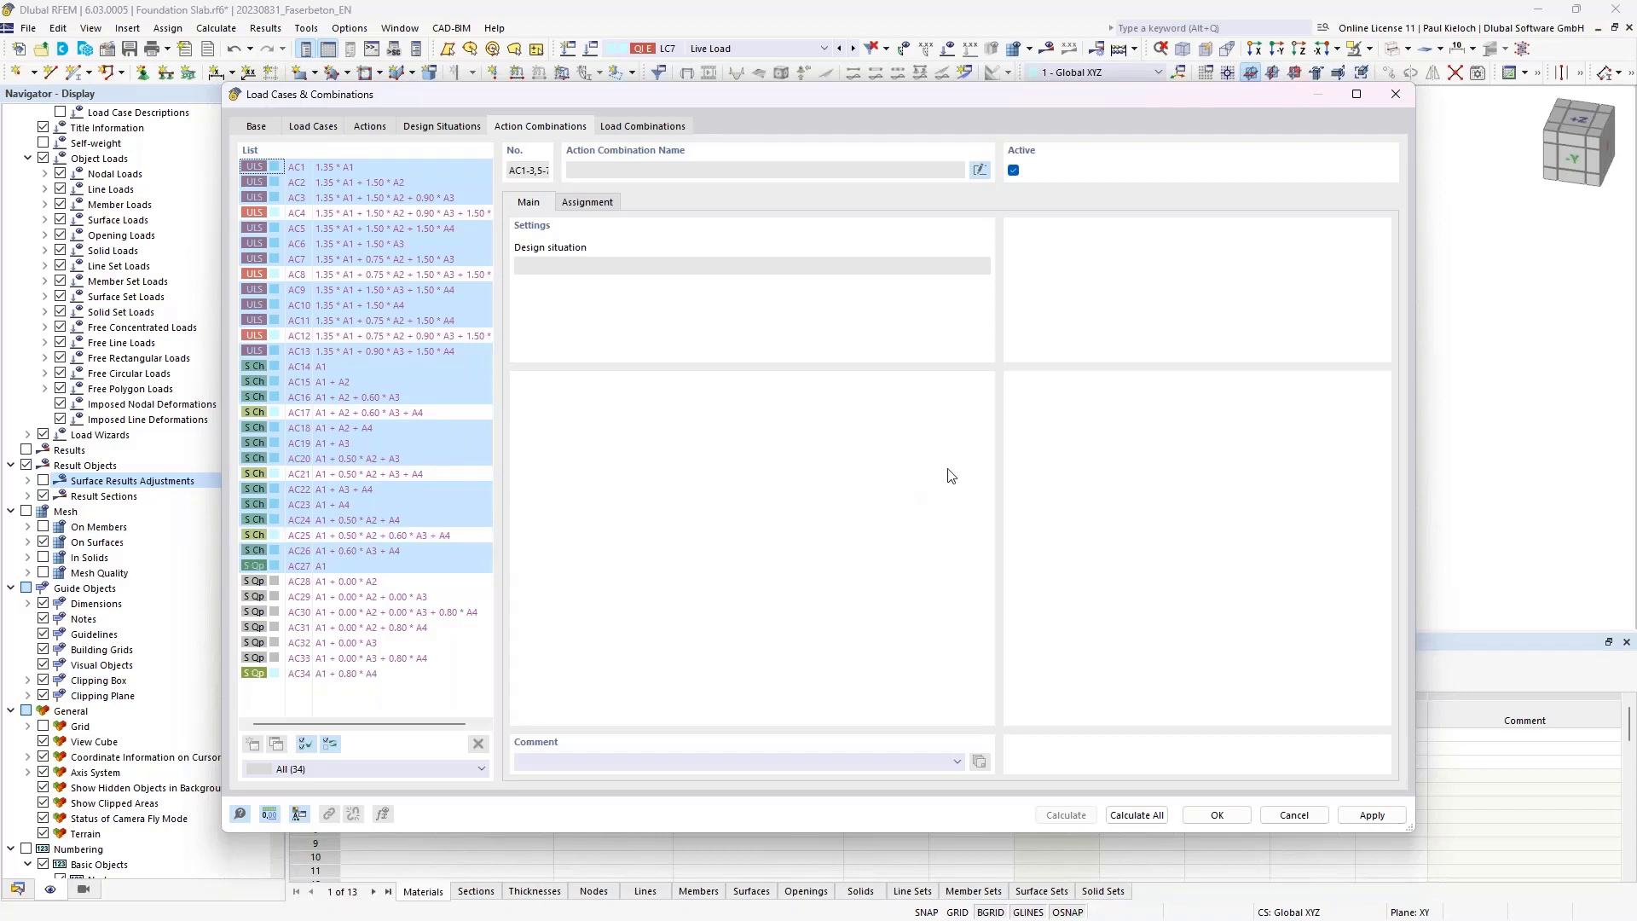
click(1014, 173)
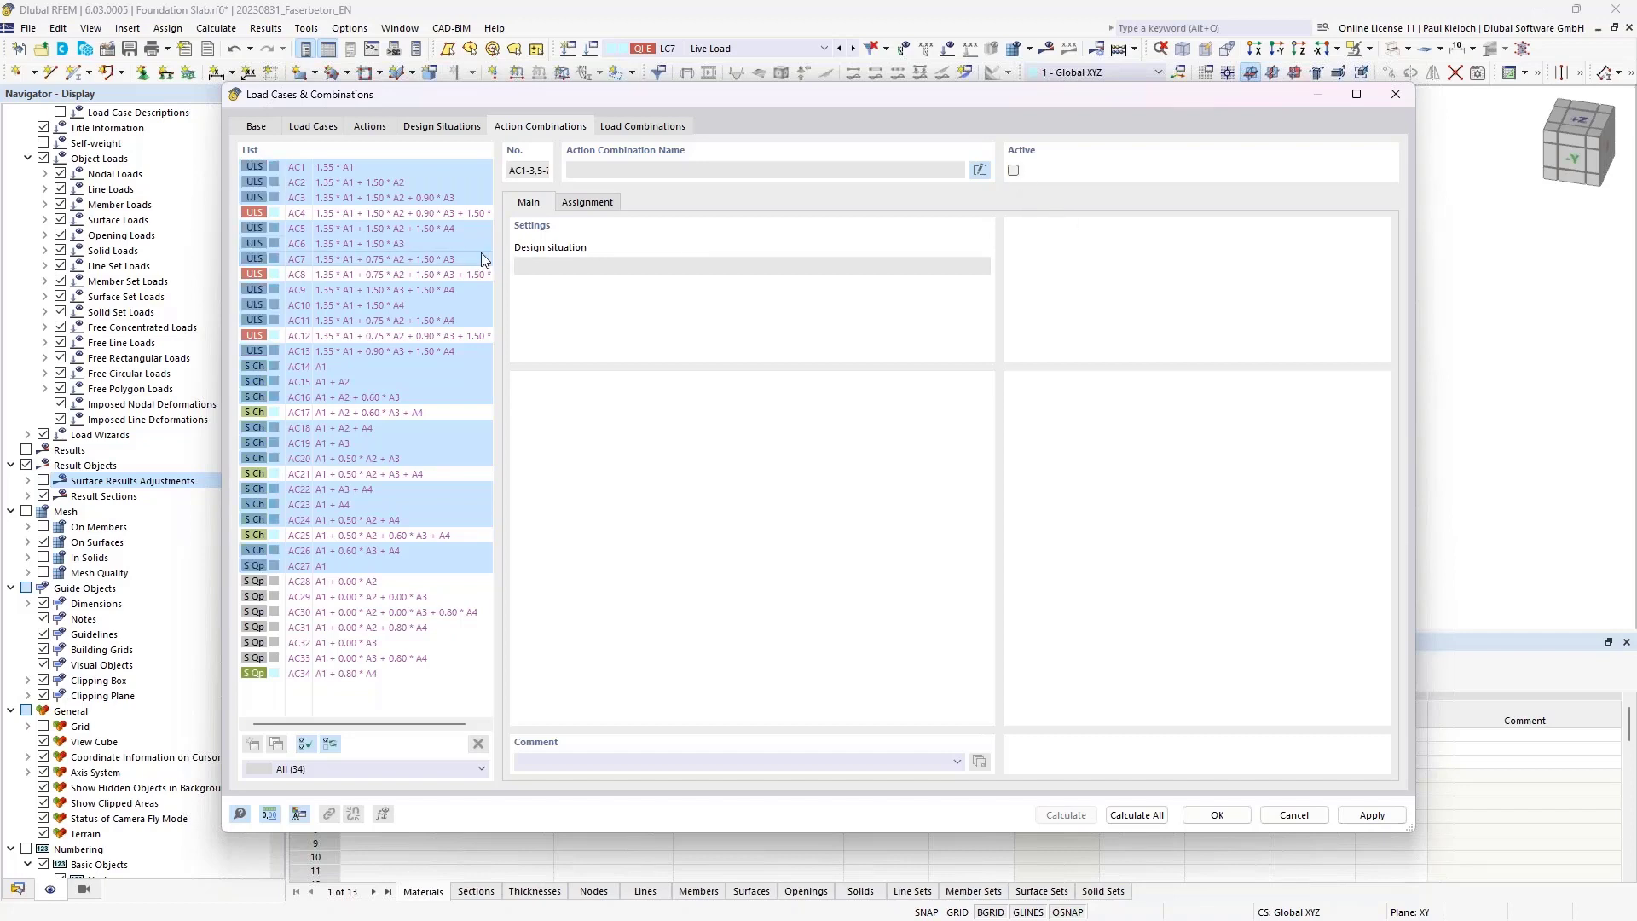
click(438, 245)
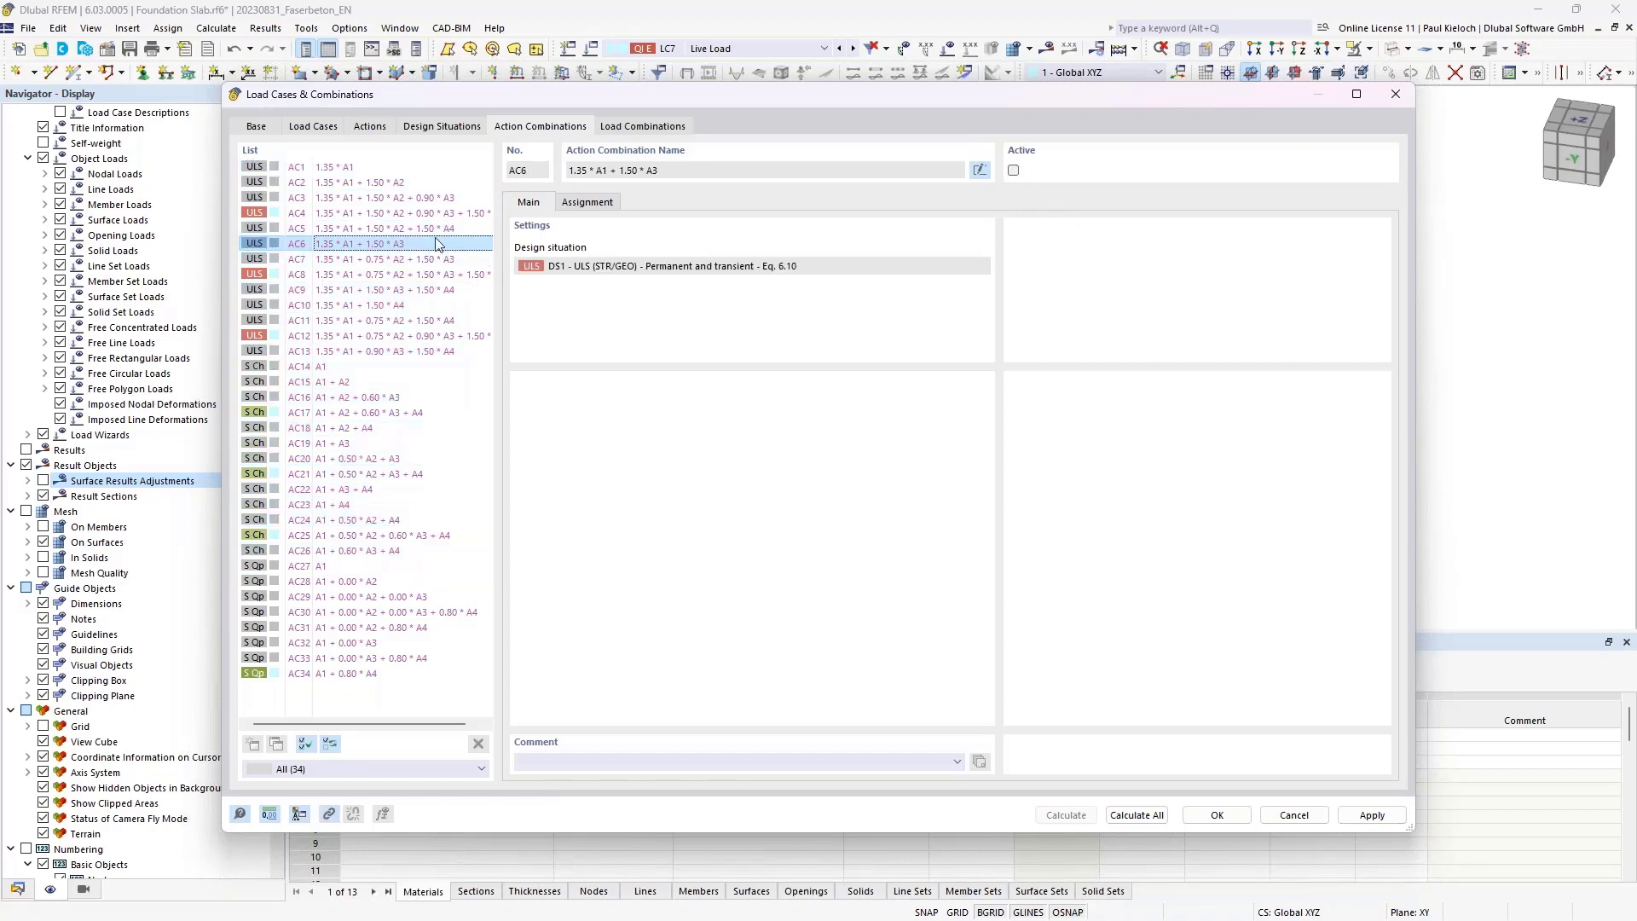
- Generate the load combinations from the active action combinations, accept the load definitions and save the model
click(651, 128)
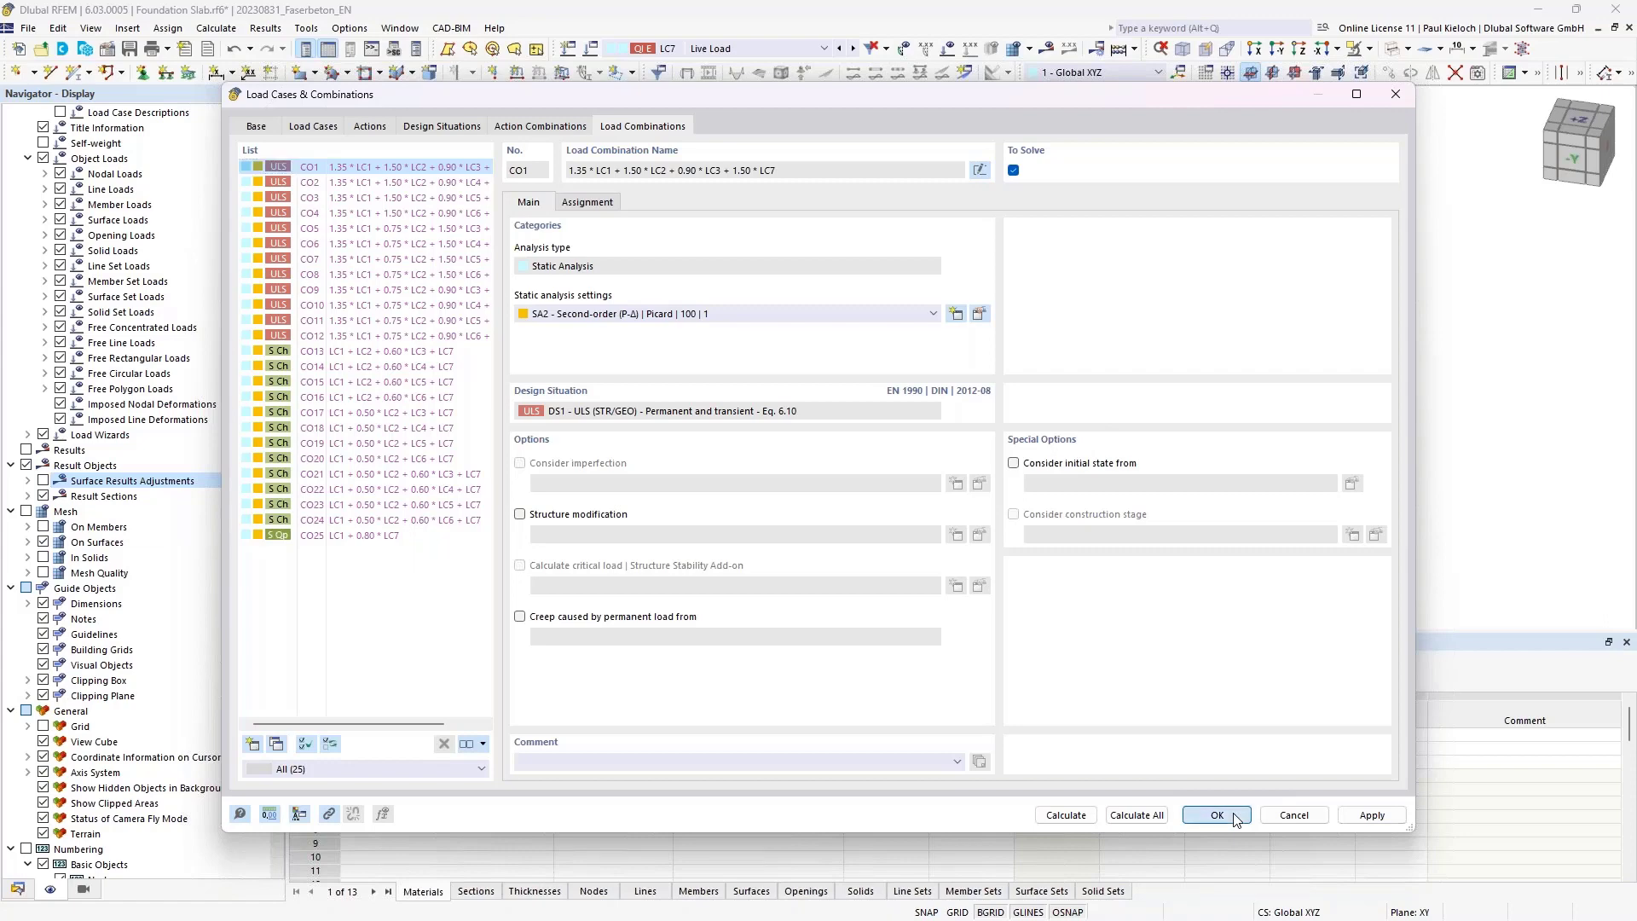
key(Return)
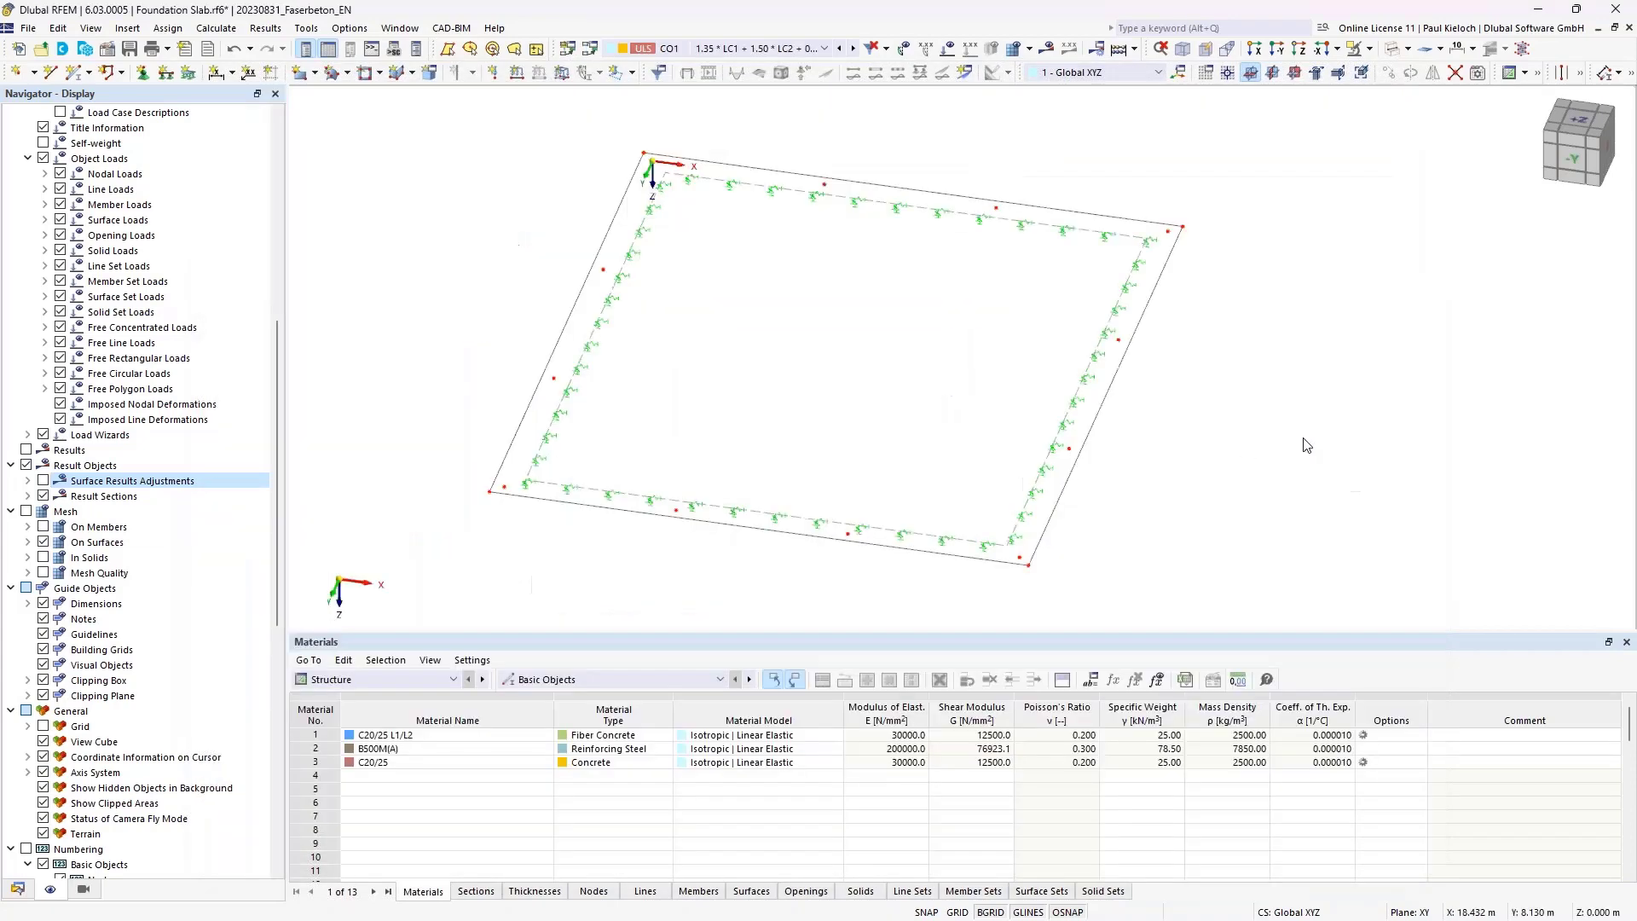
middle_drag(1307, 445, 1197, 426)
key(ctrl+s)
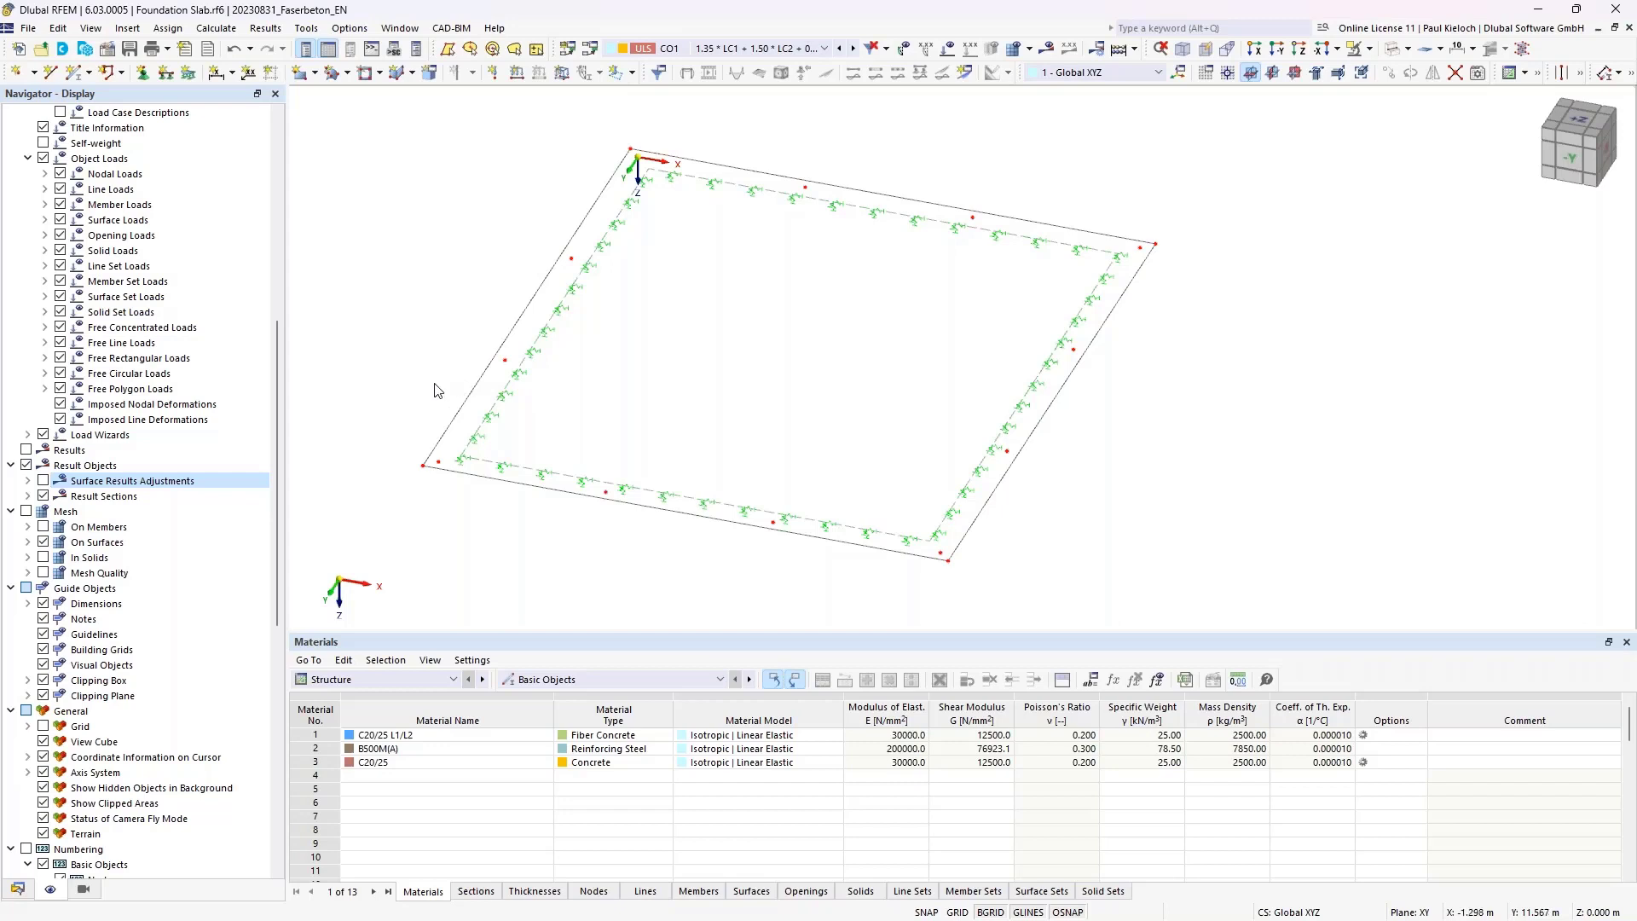
- Collapse the Loads, Load Cases & Combinations, Special Objects and Types for Nodes folders of the Foundation Slab and expand its Load Wizards
click(17, 889)
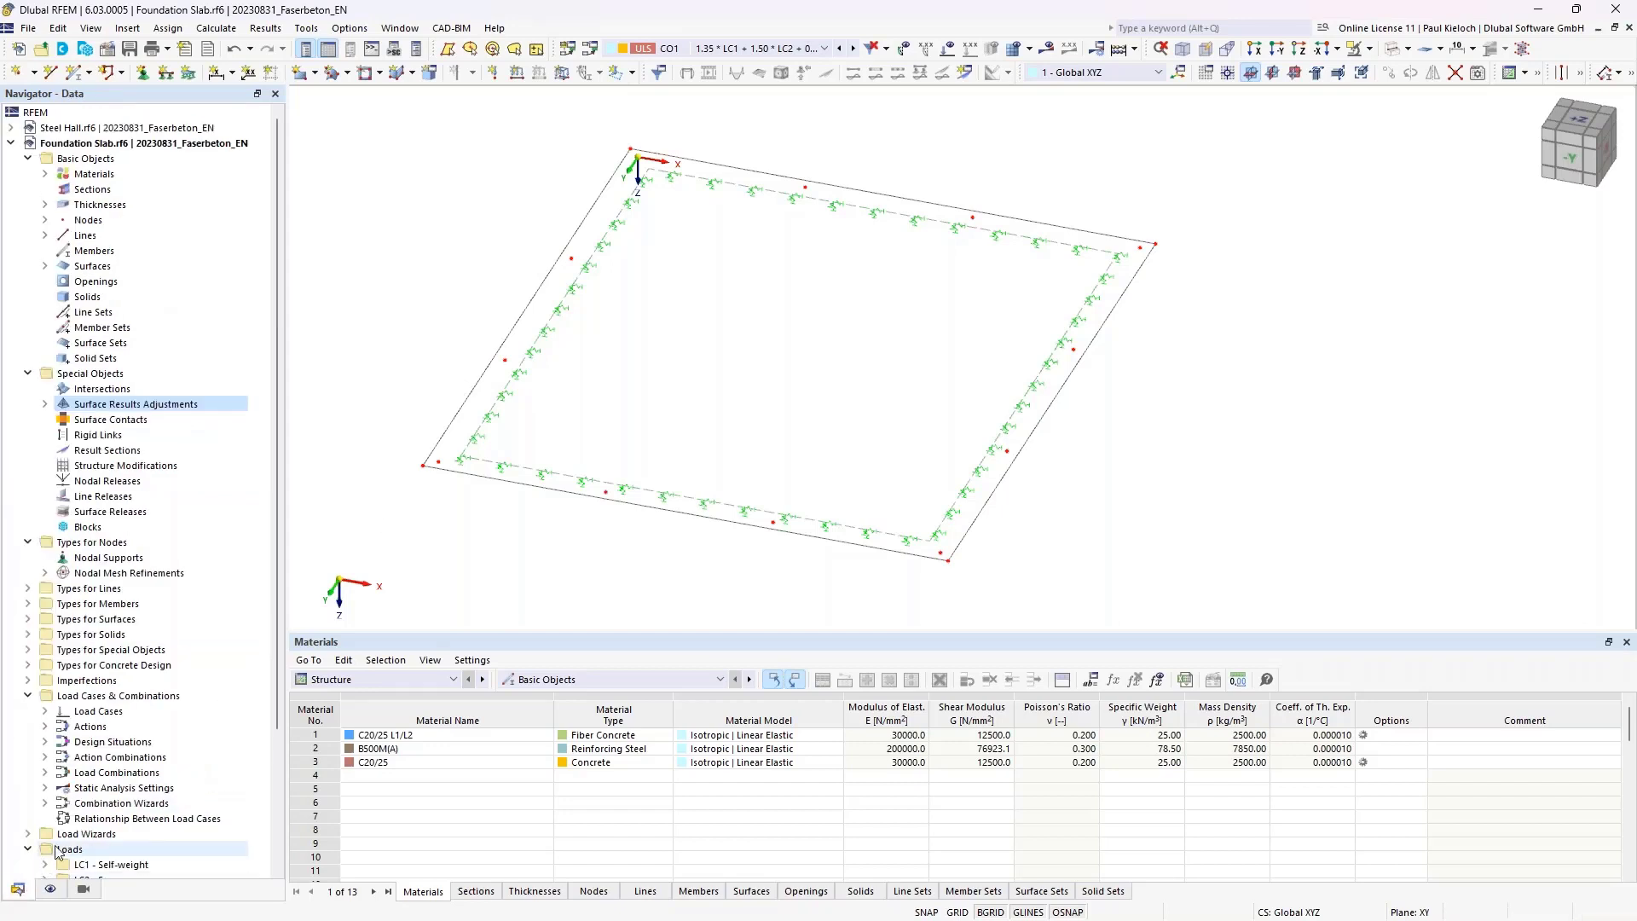
scroll(188, 621, down, 4)
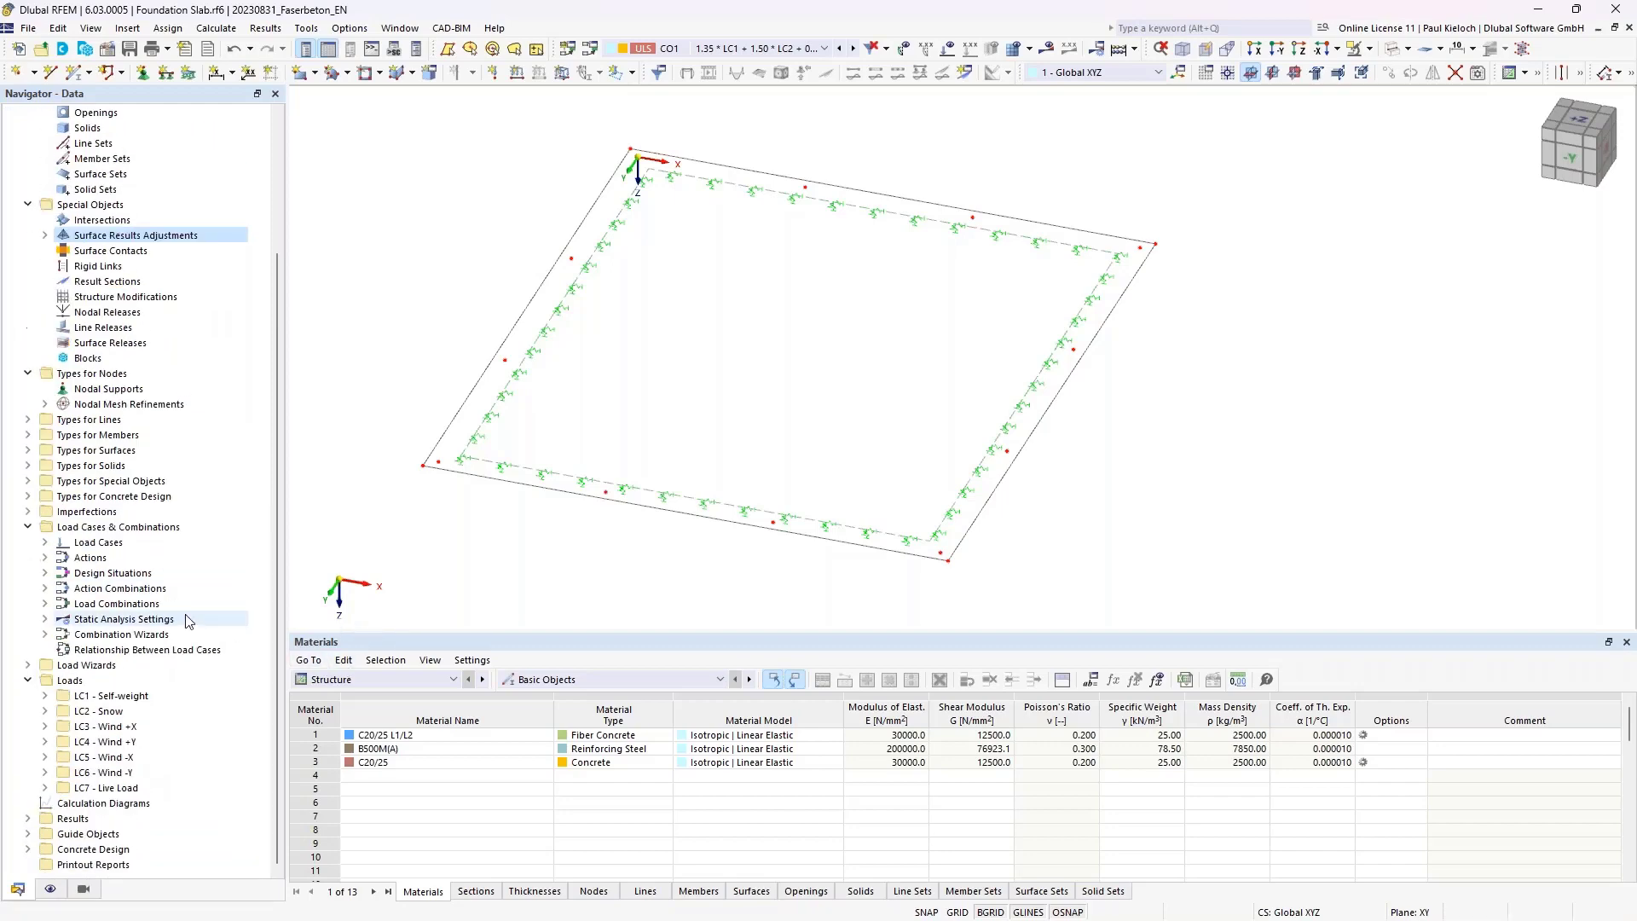
click(51, 666)
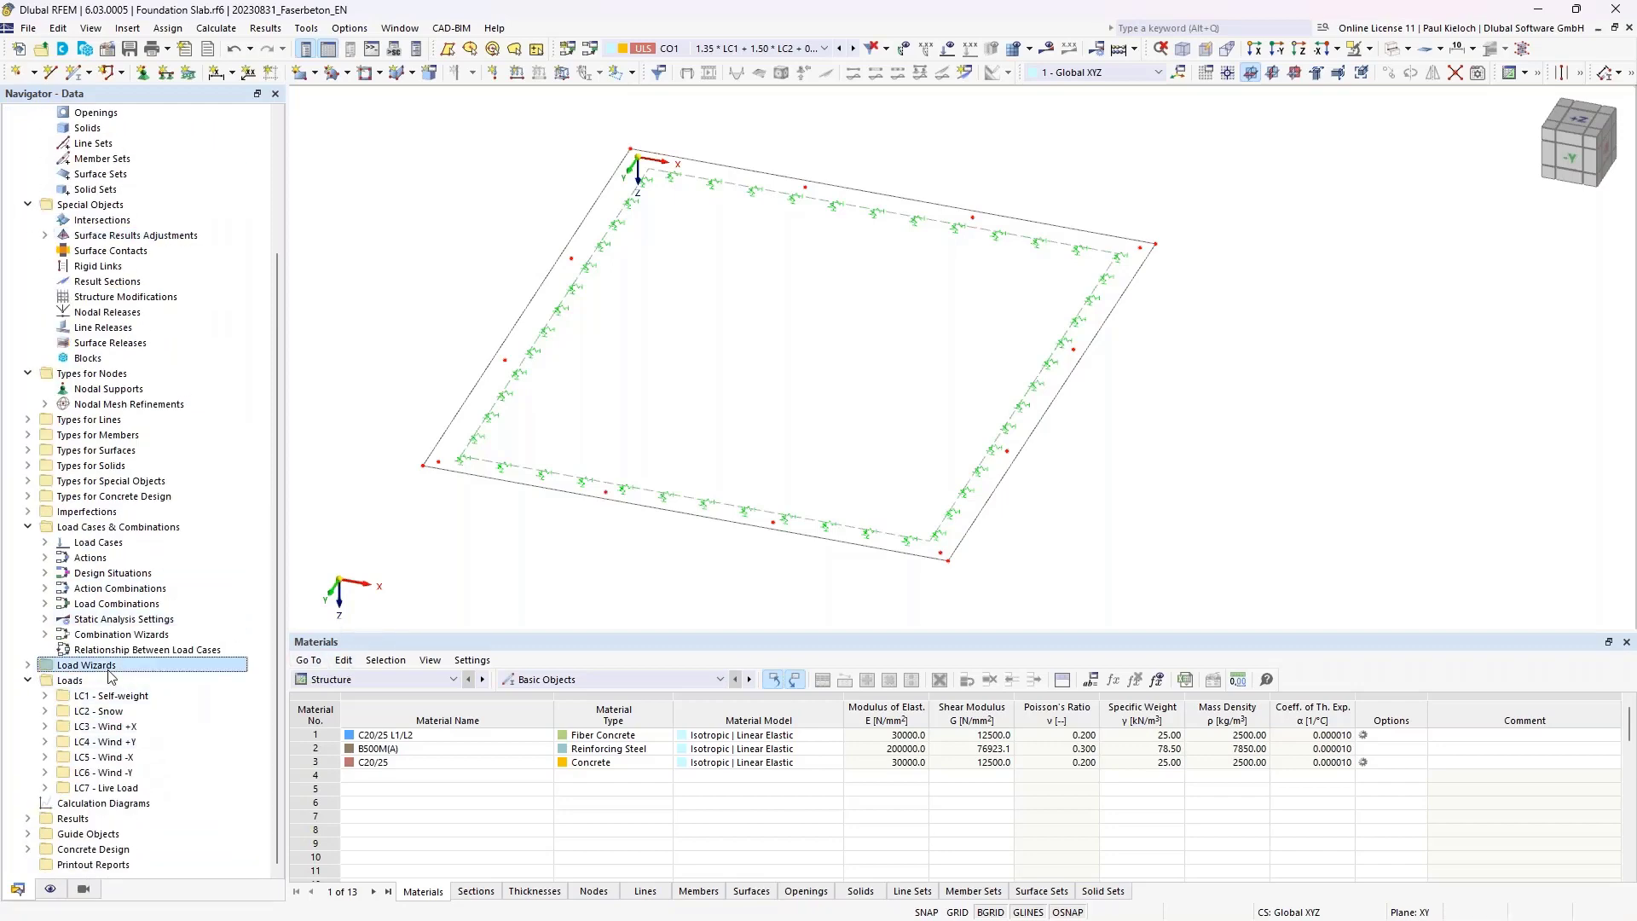
click(27, 680)
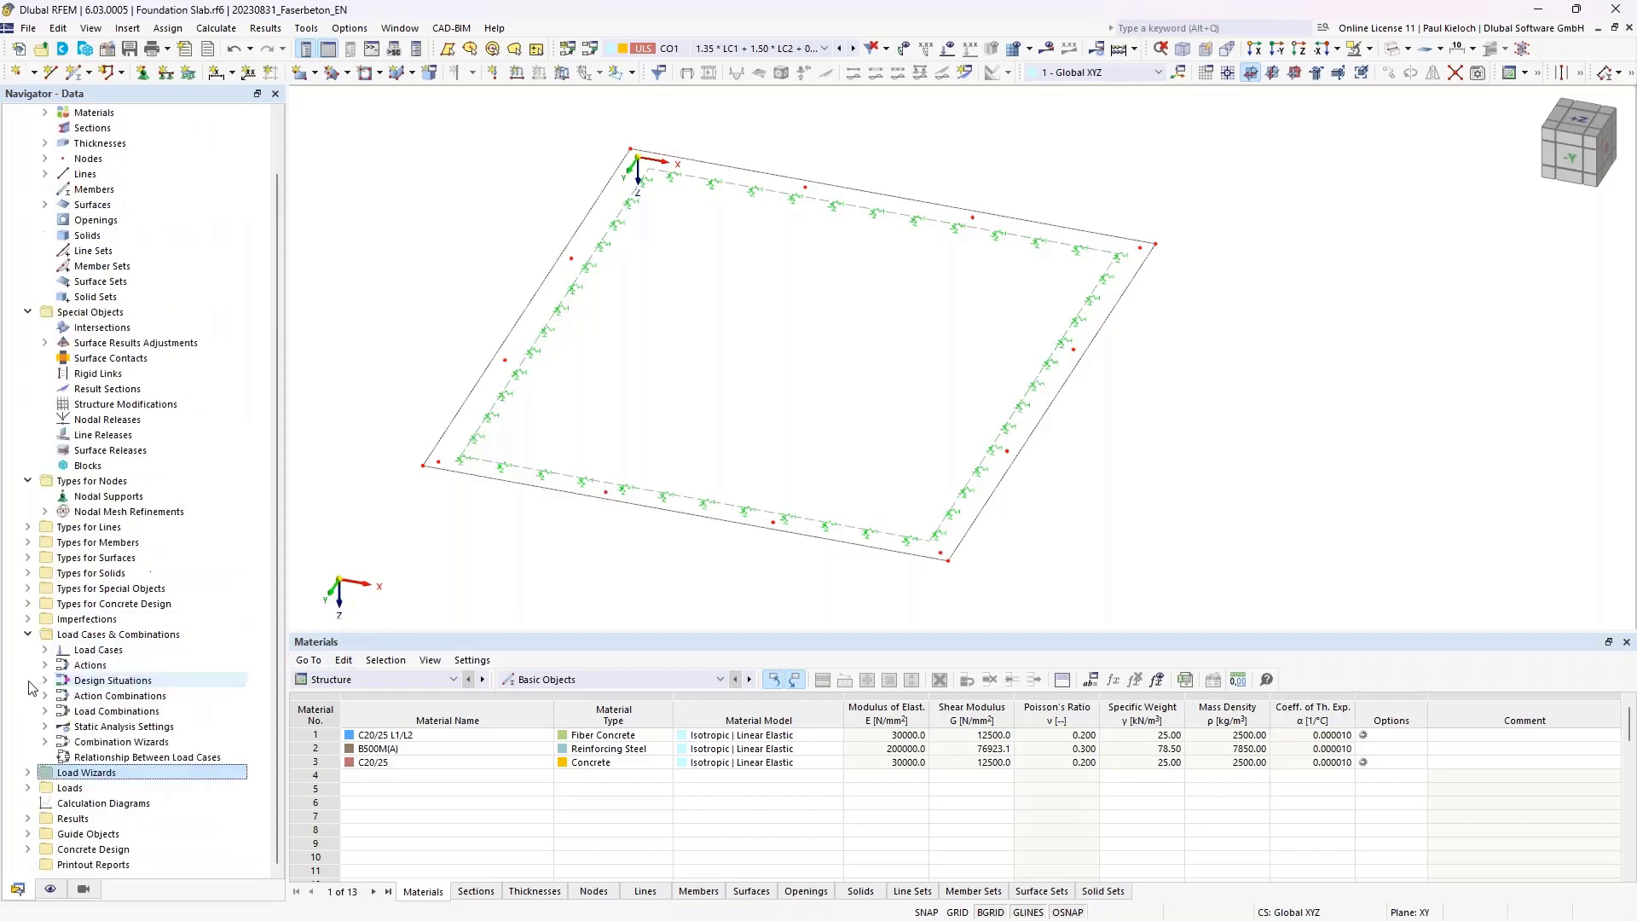
click(27, 635)
click(27, 373)
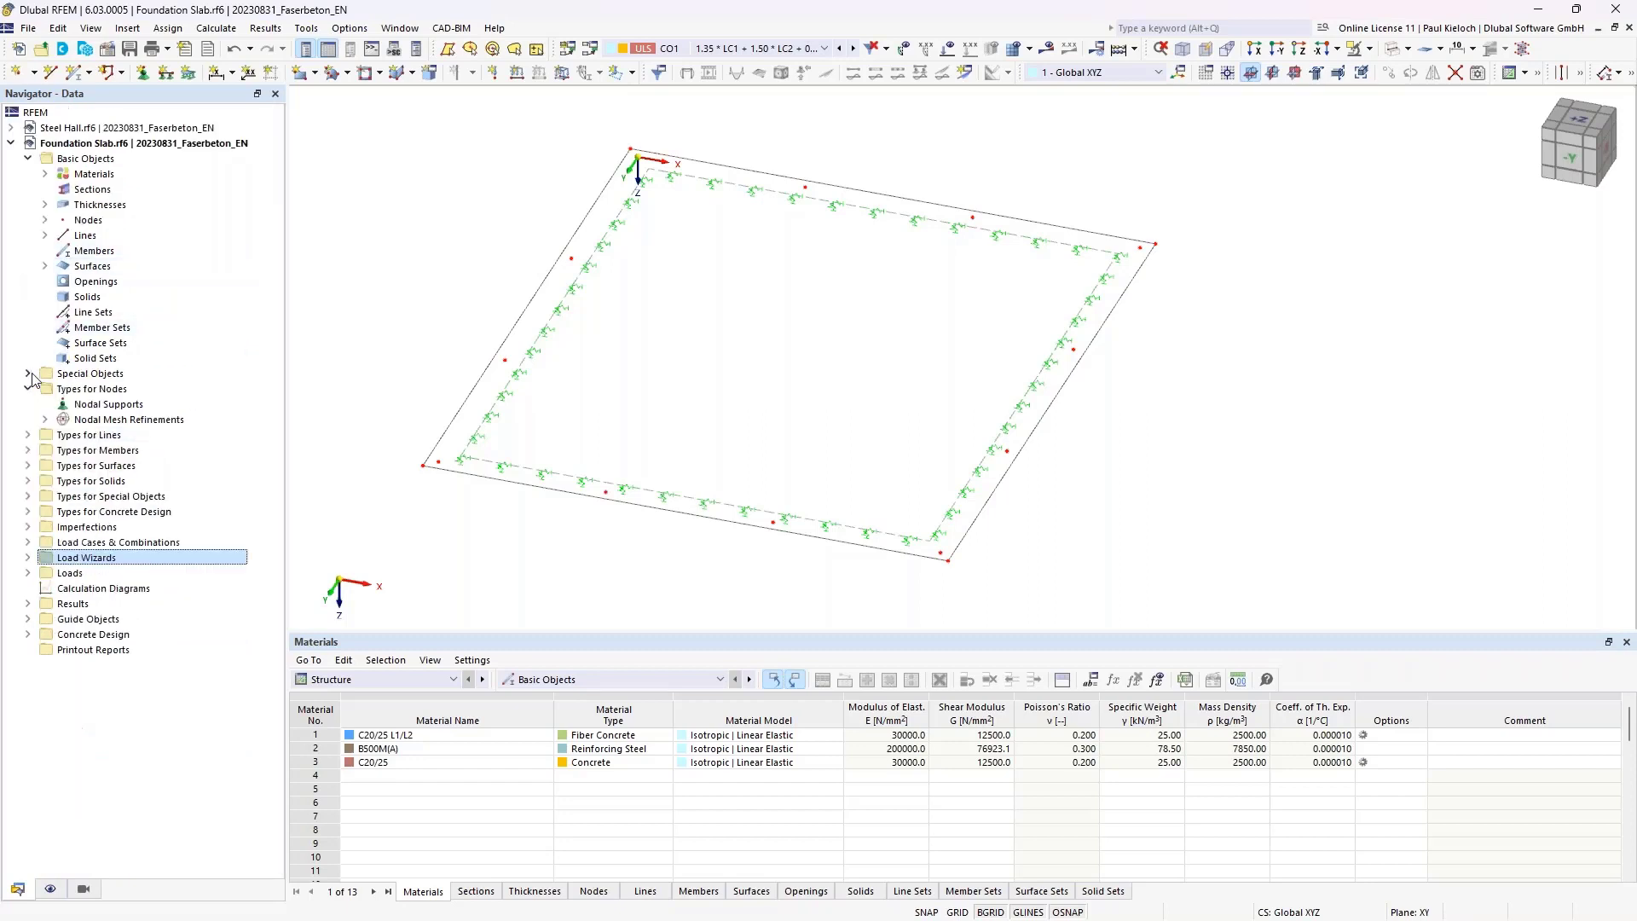
click(27, 389)
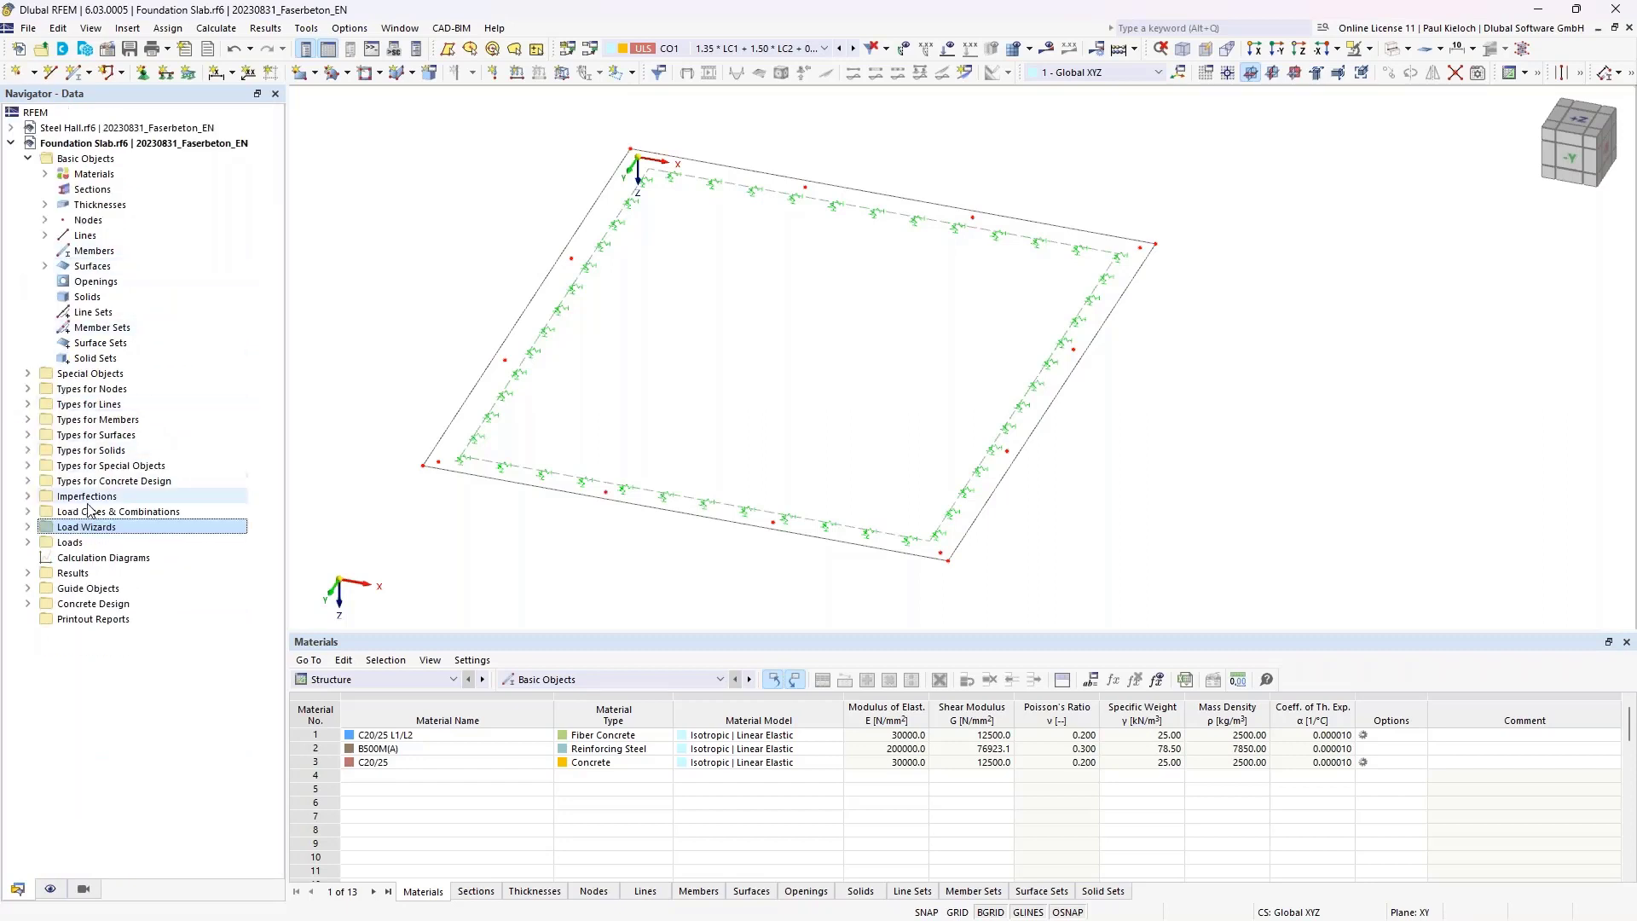
click(28, 528)
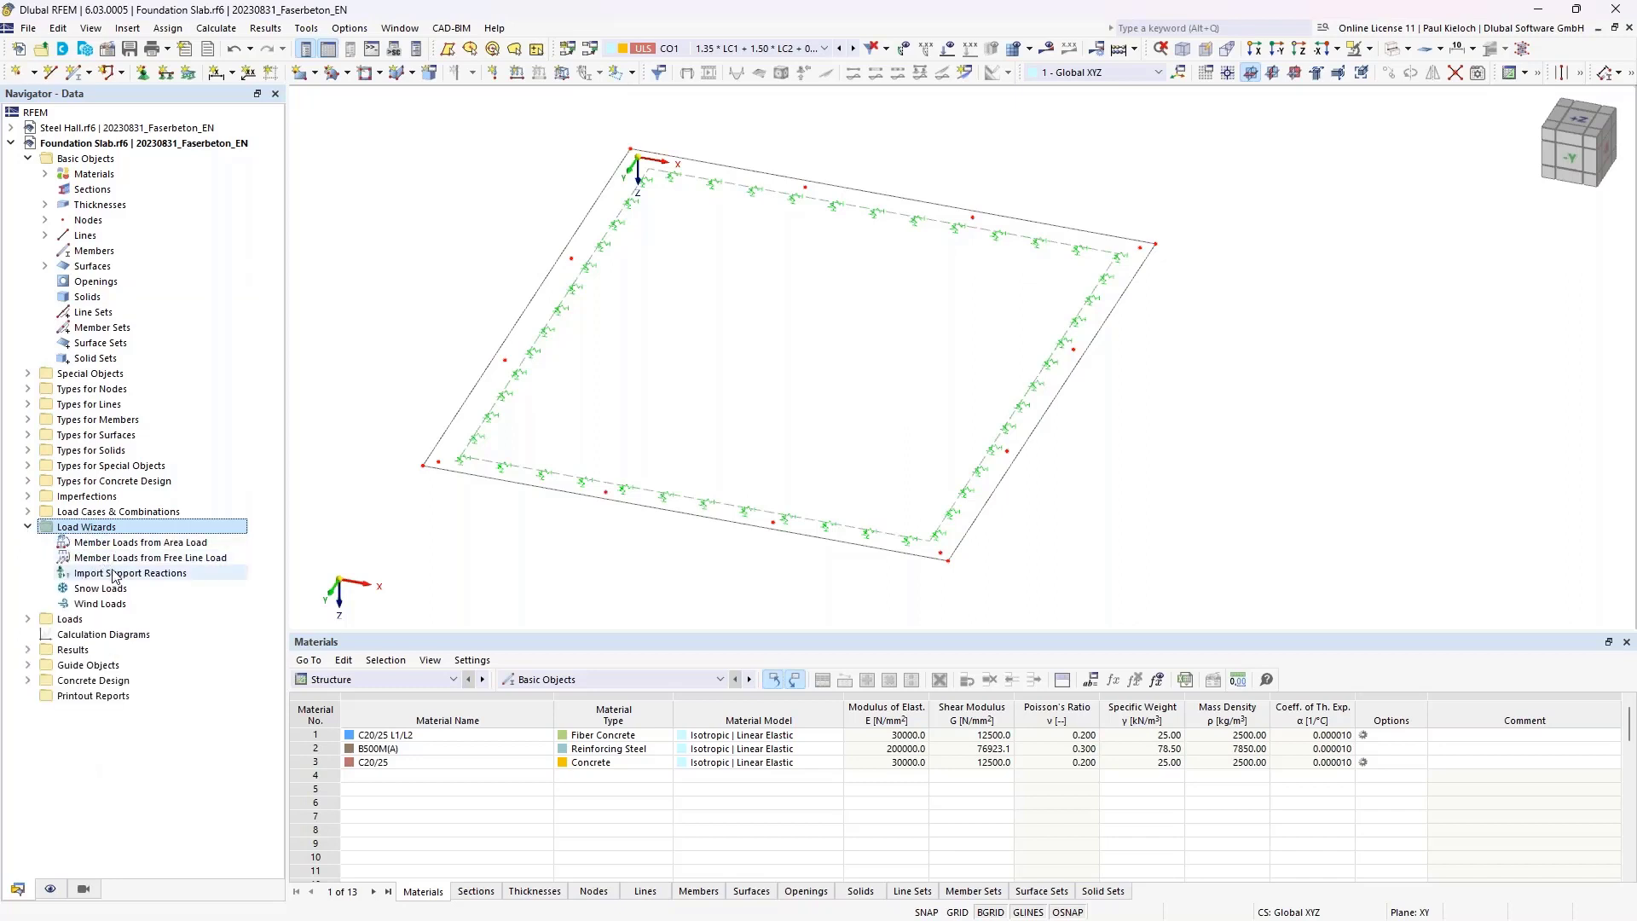
- Create a new Import Support Reactions load wizard with Steel Hall as the connected model
click(209, 579)
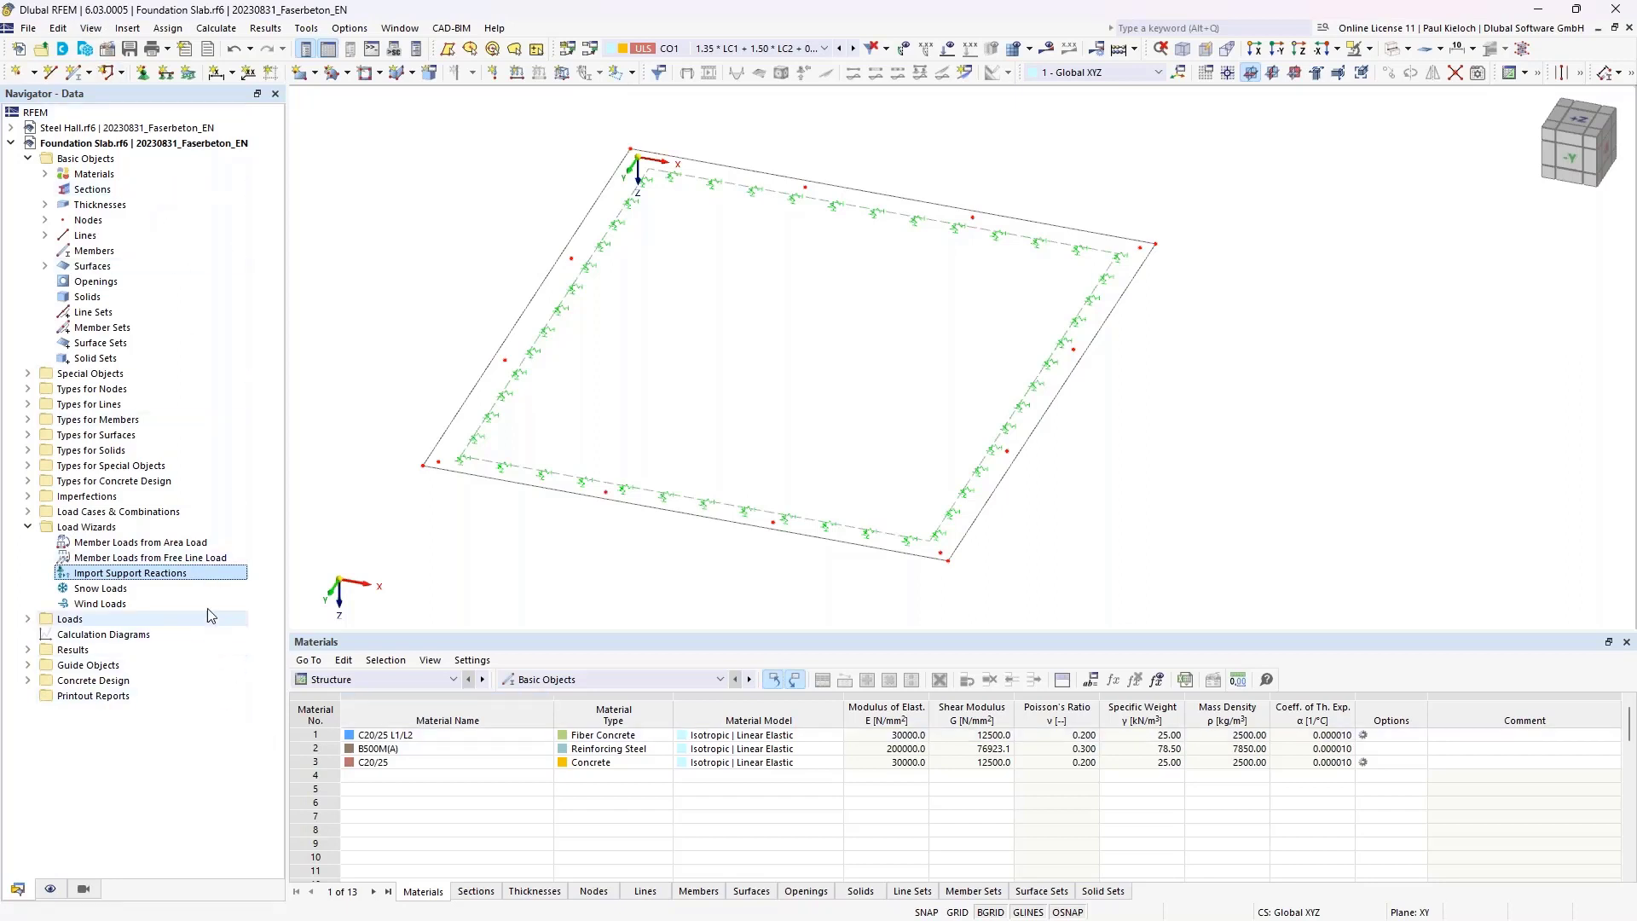
right_click(200, 577)
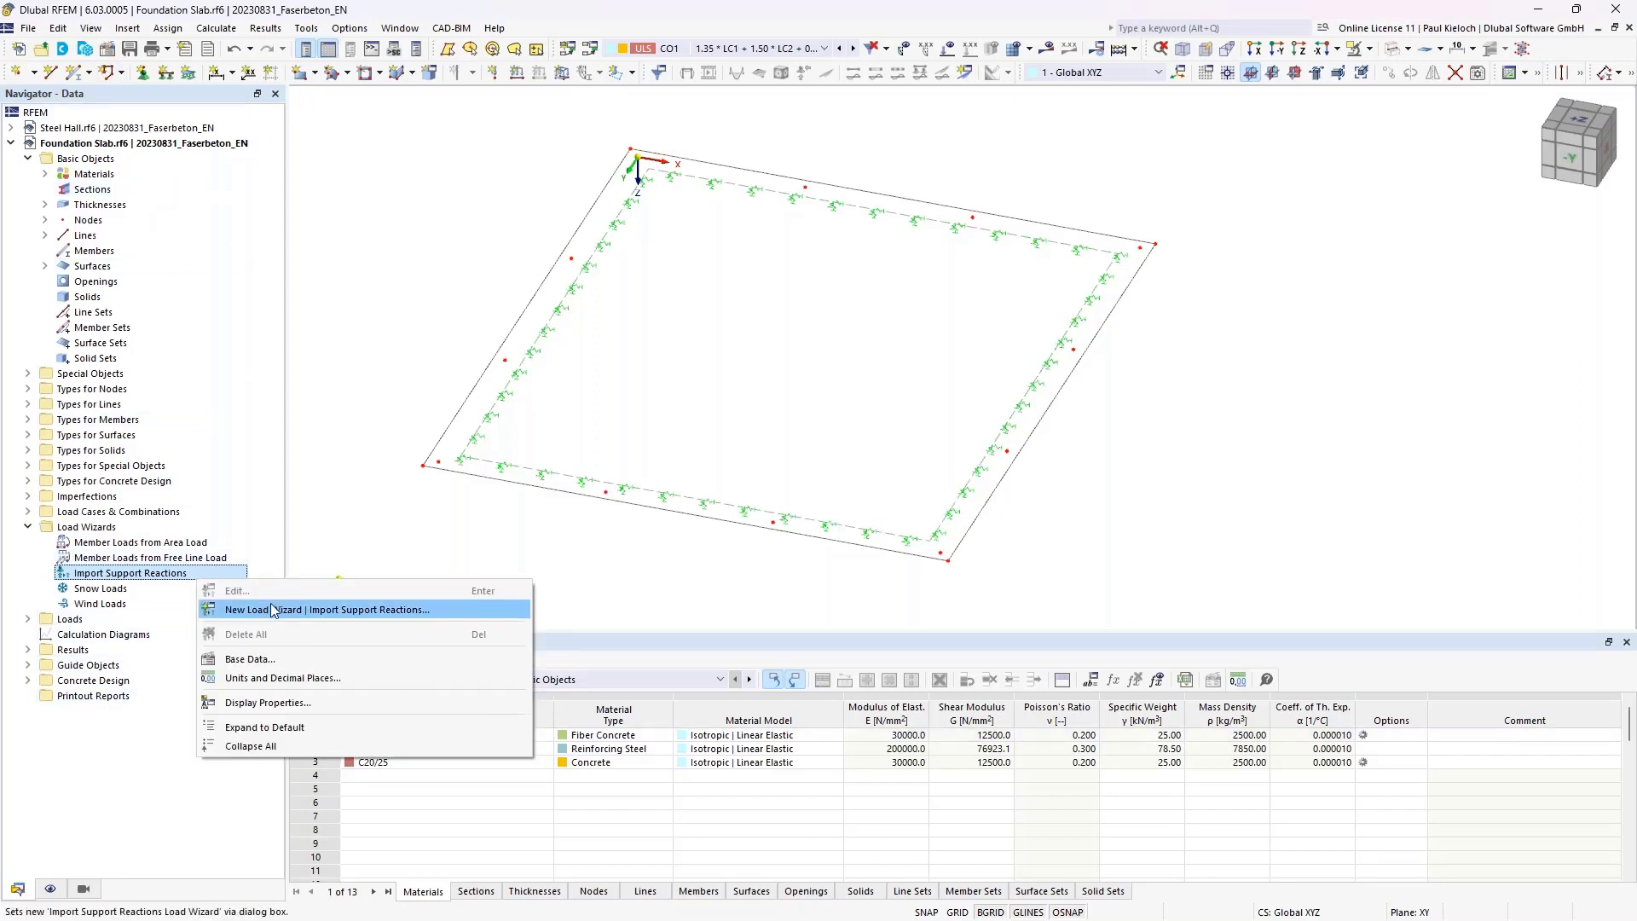
click(308, 609)
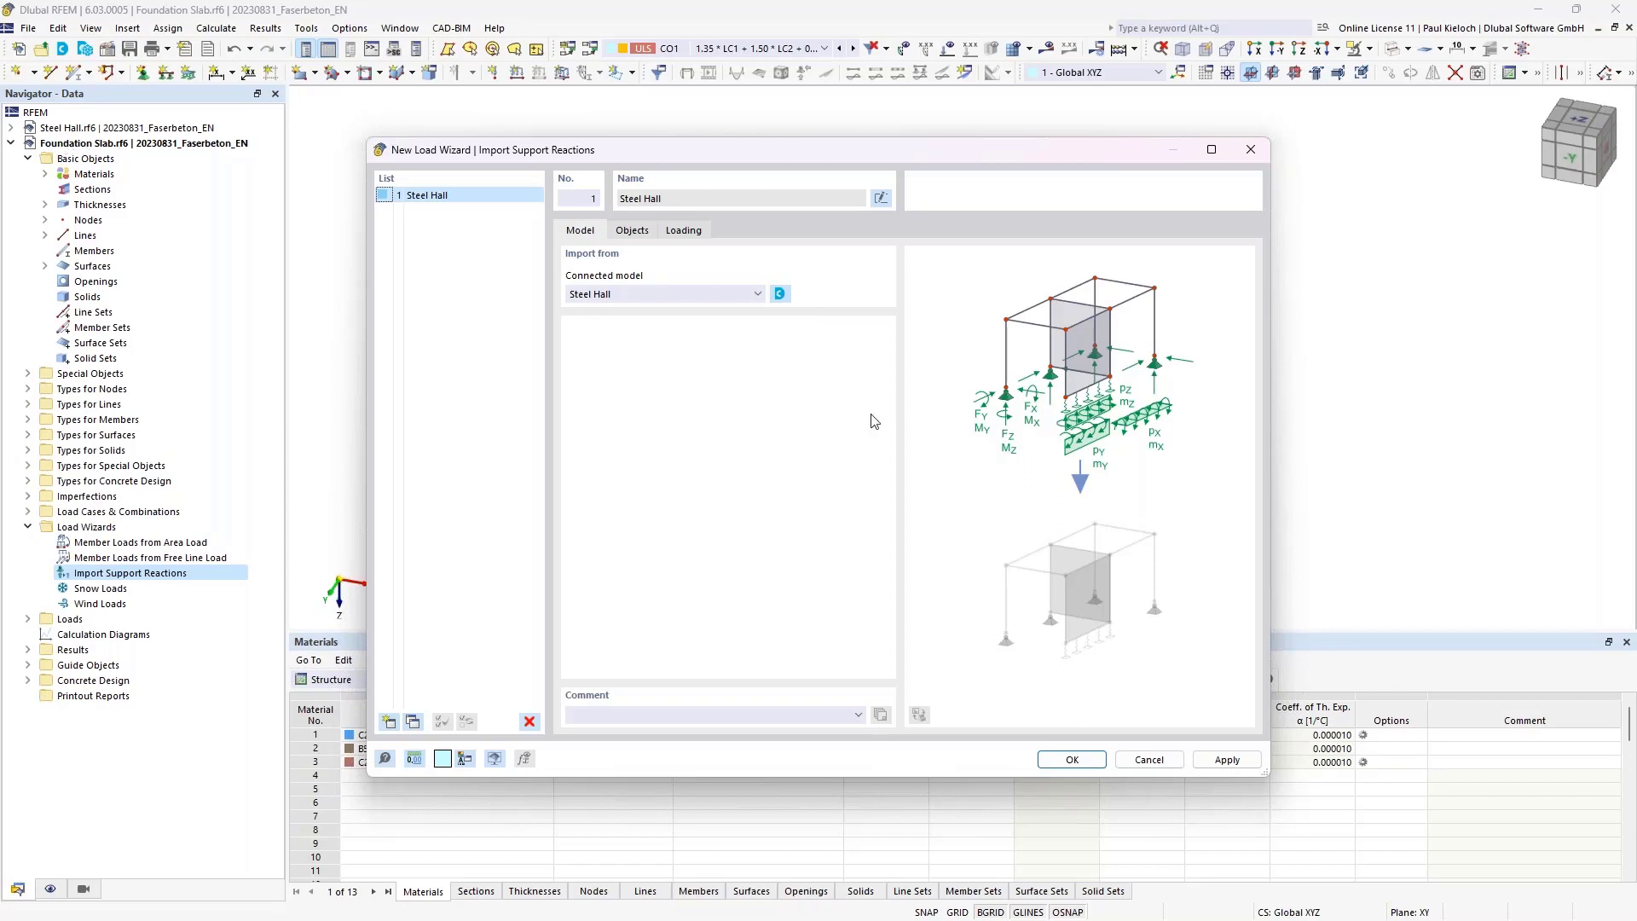
click(627, 294)
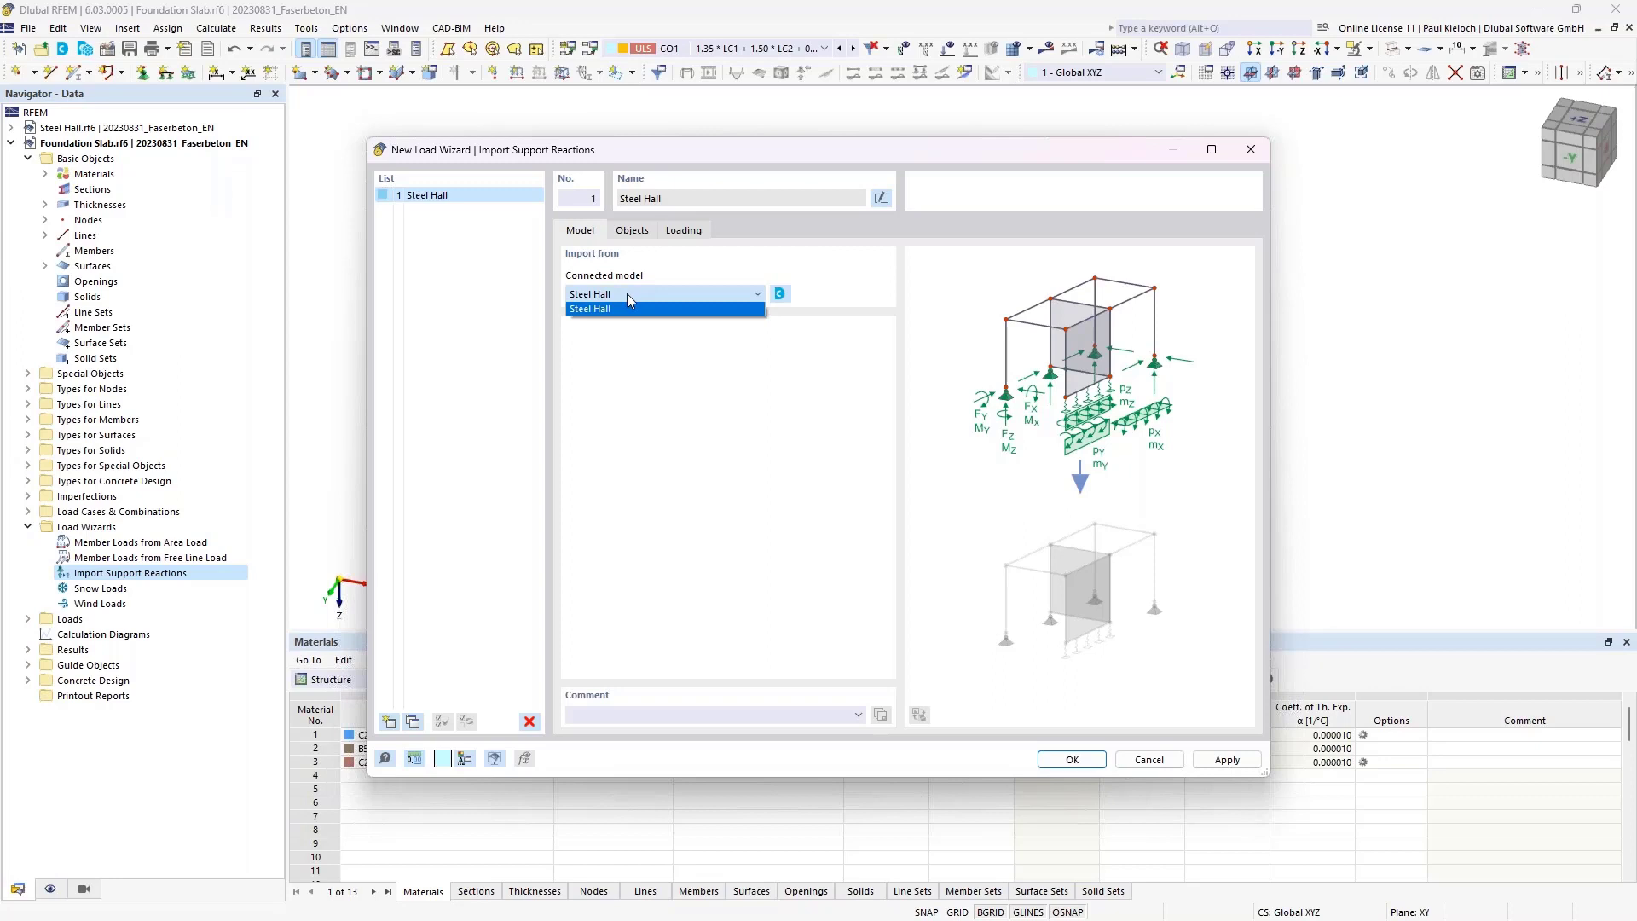
click(626, 294)
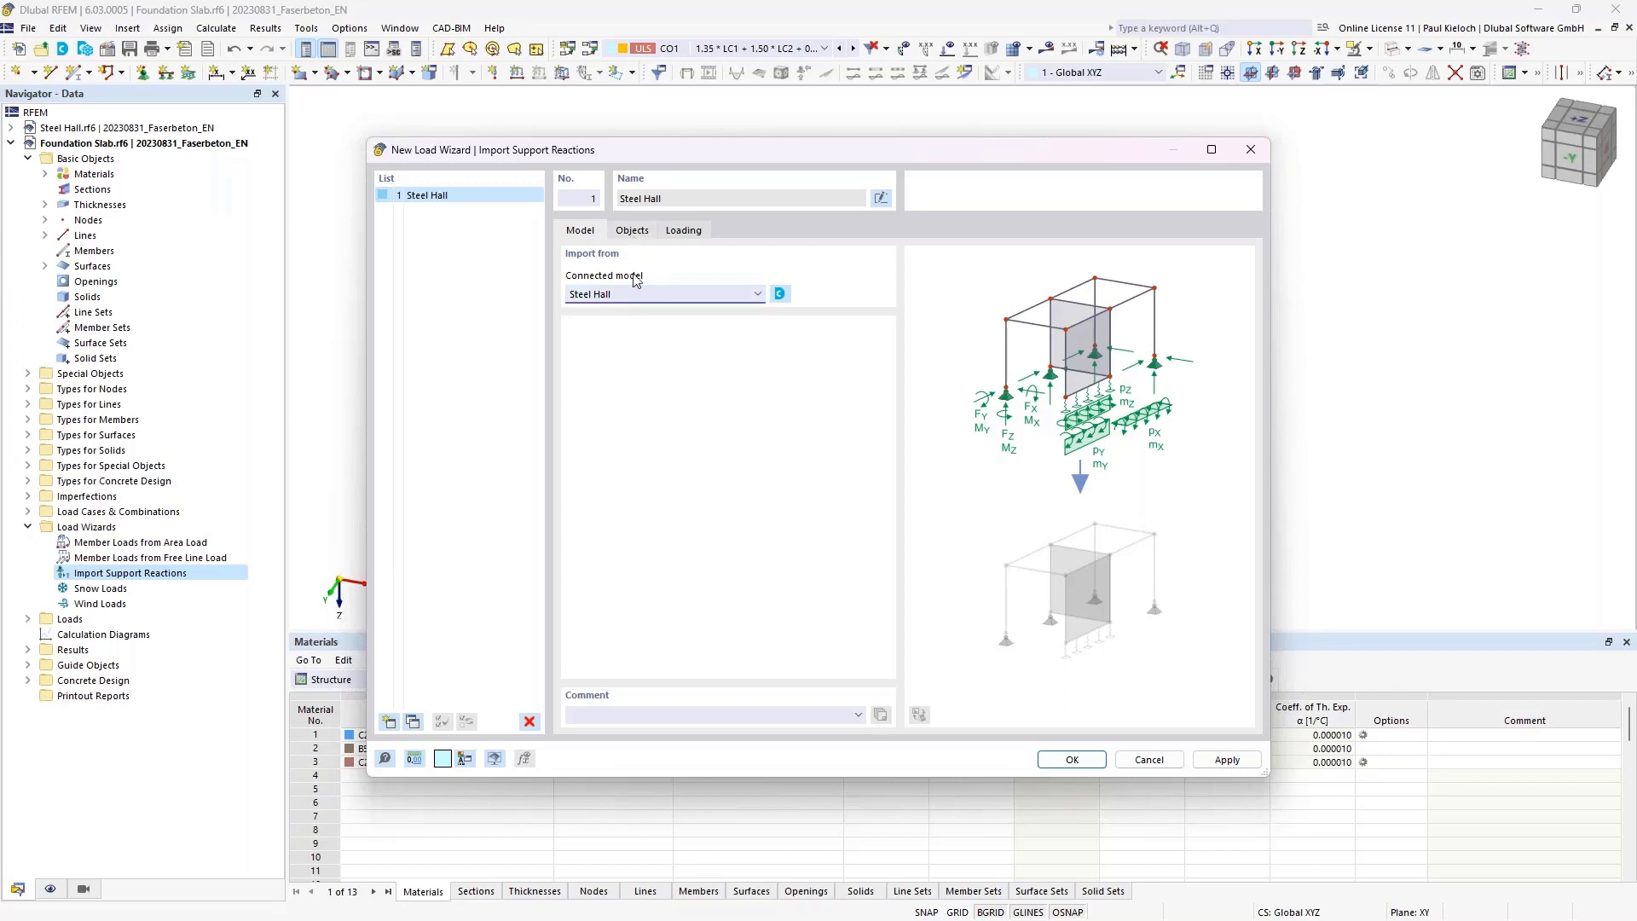
- Assign nodes 1 to 12 of the current model as import targets and set the loading connection type to Automatically
click(633, 232)
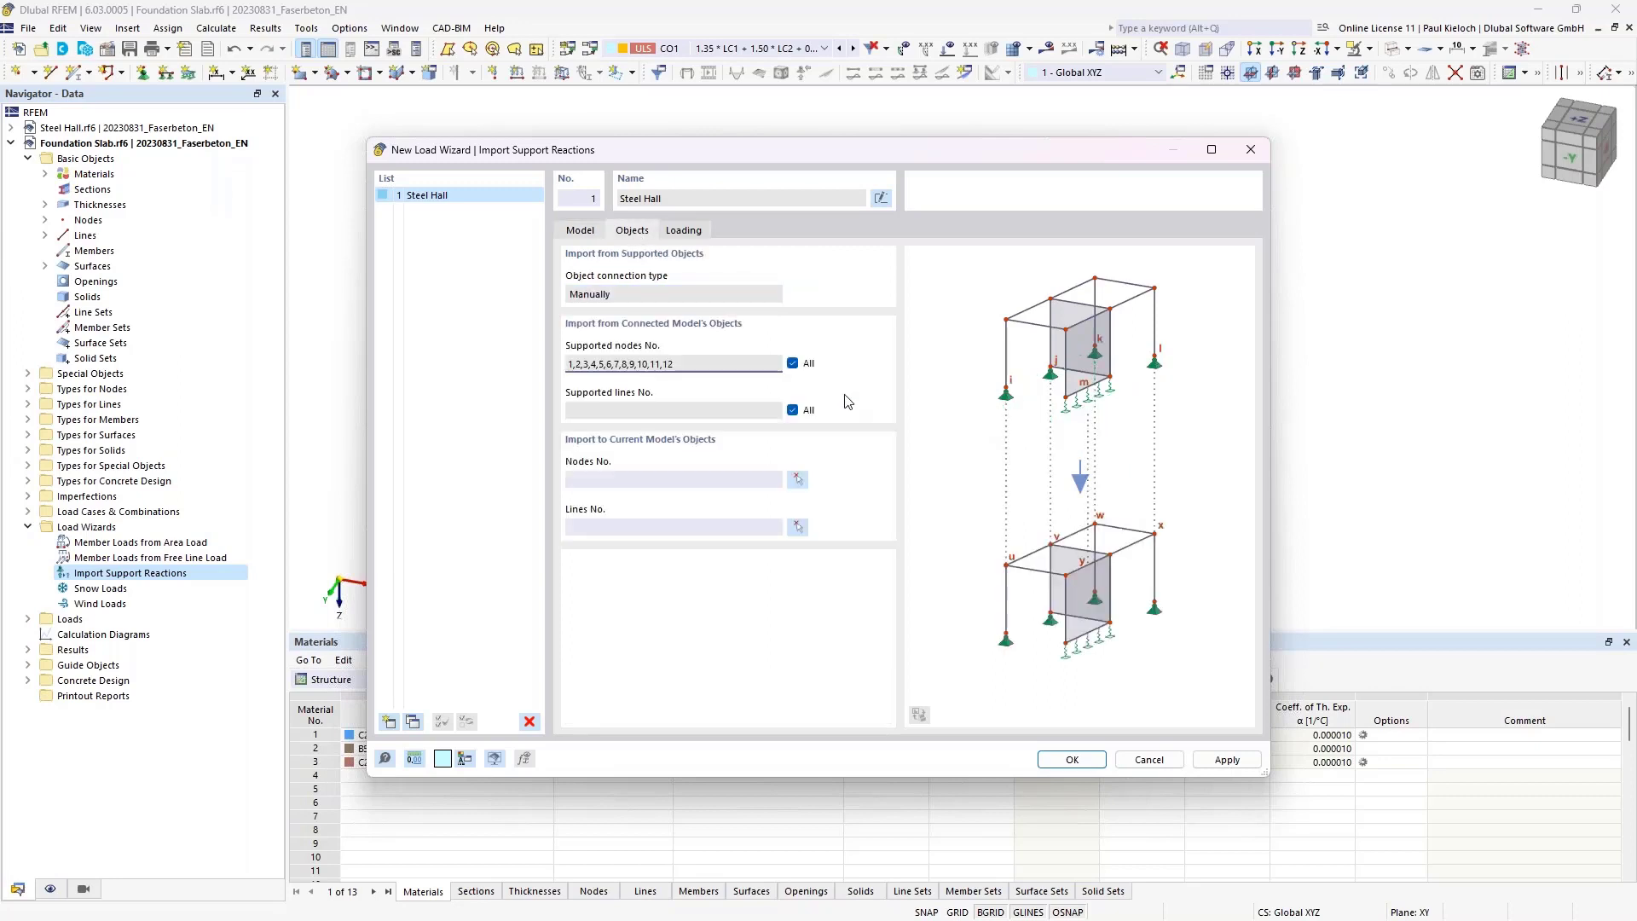
click(707, 478)
click(669, 528)
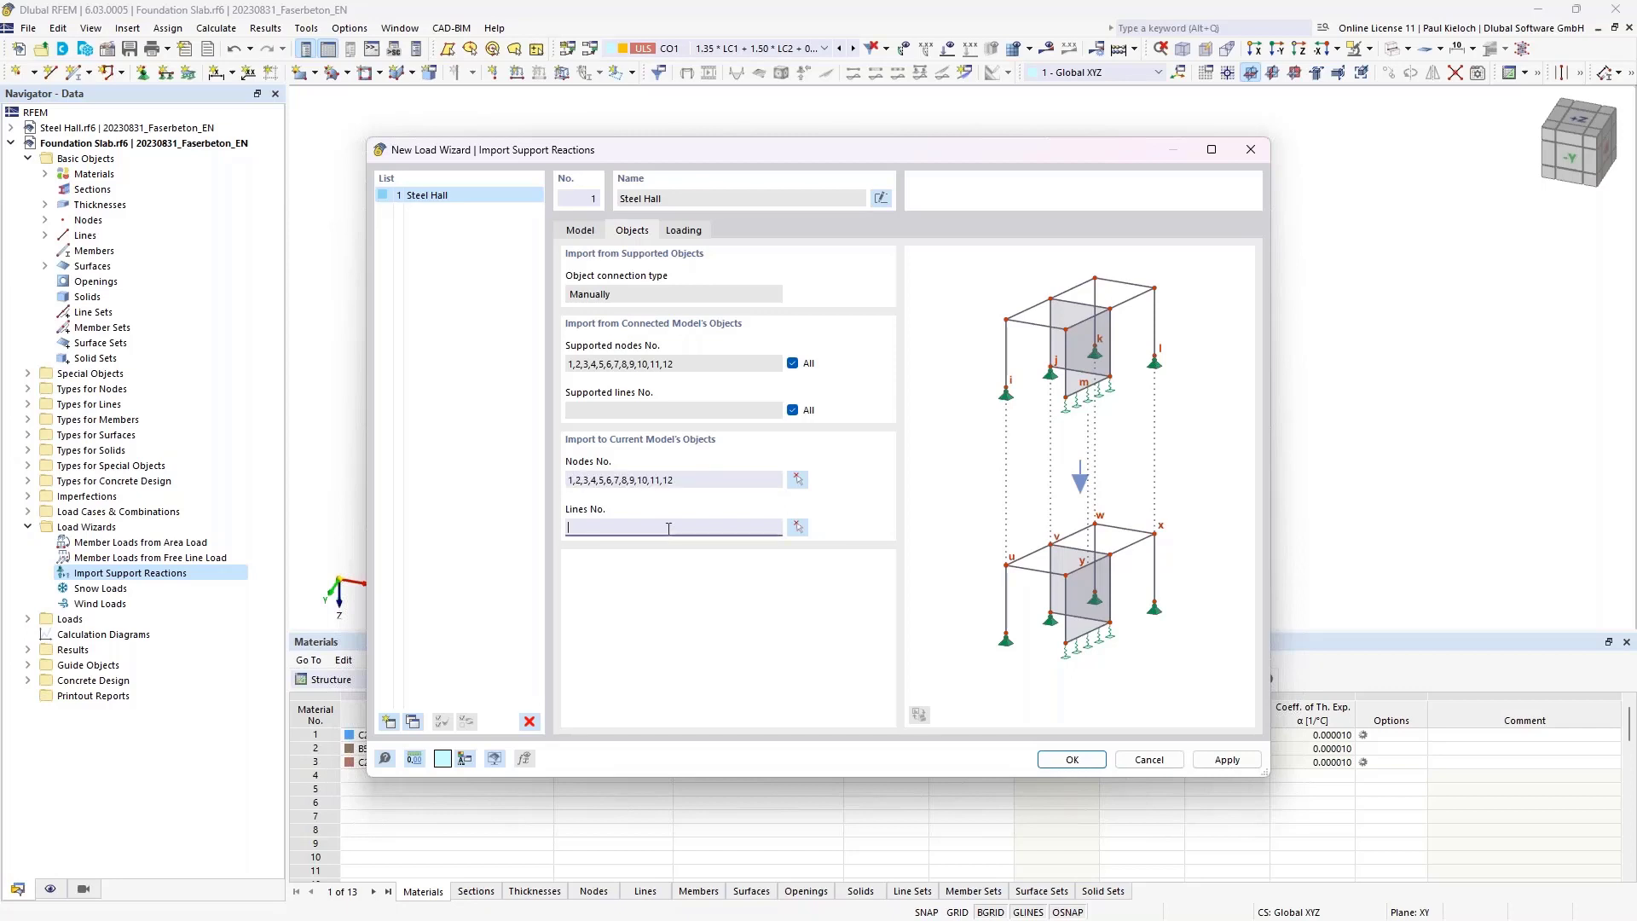
click(688, 228)
click(718, 343)
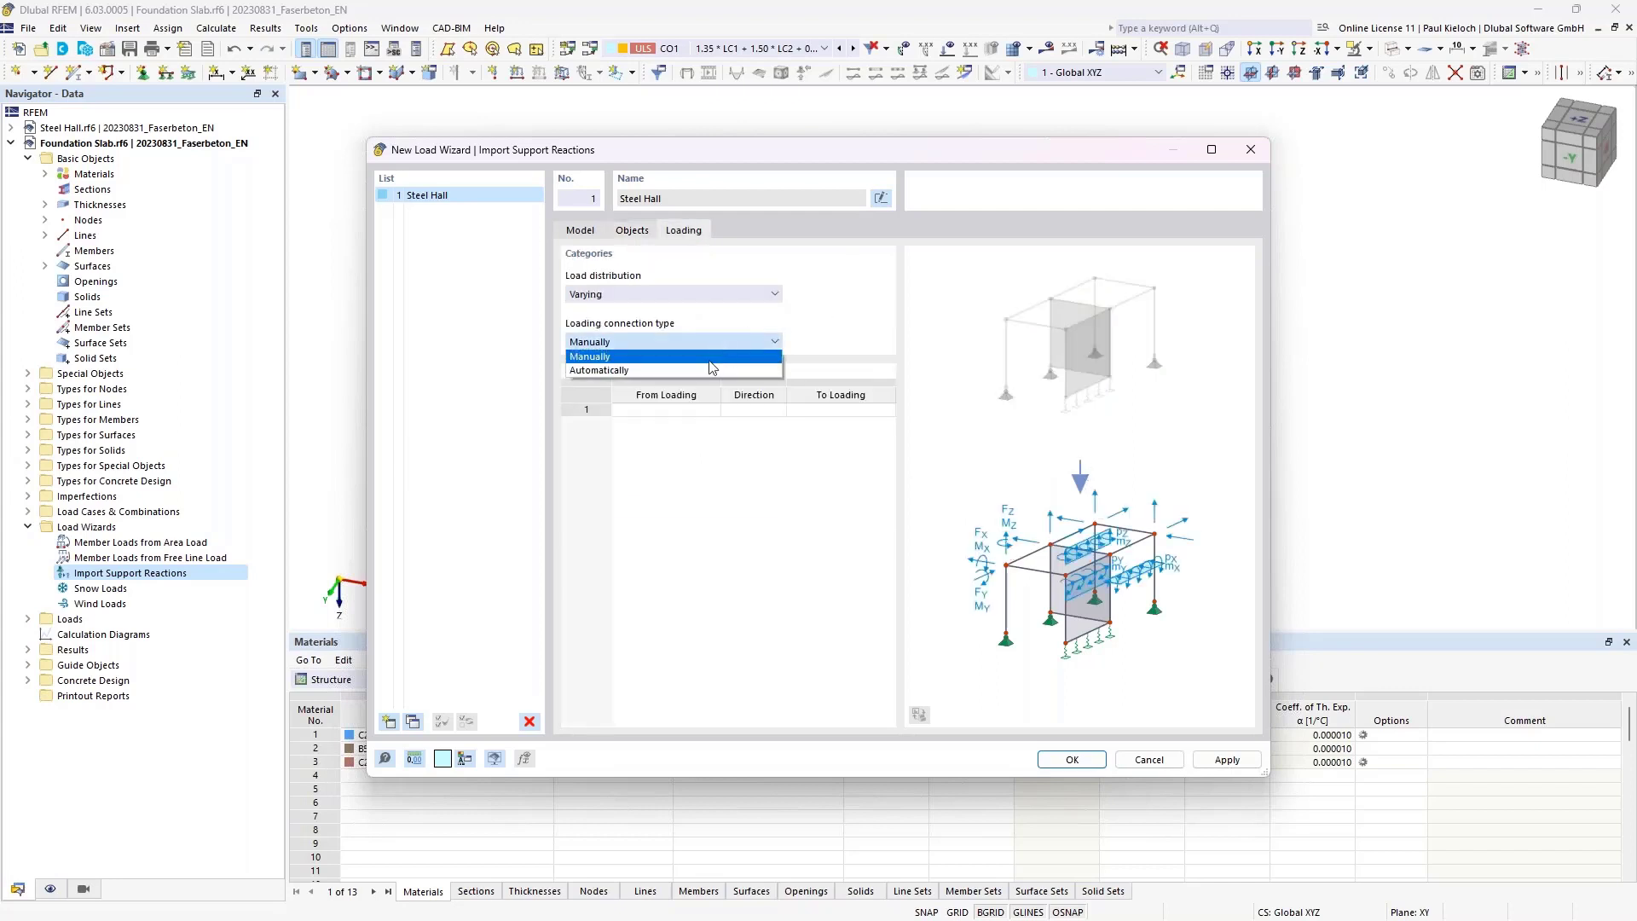
click(701, 369)
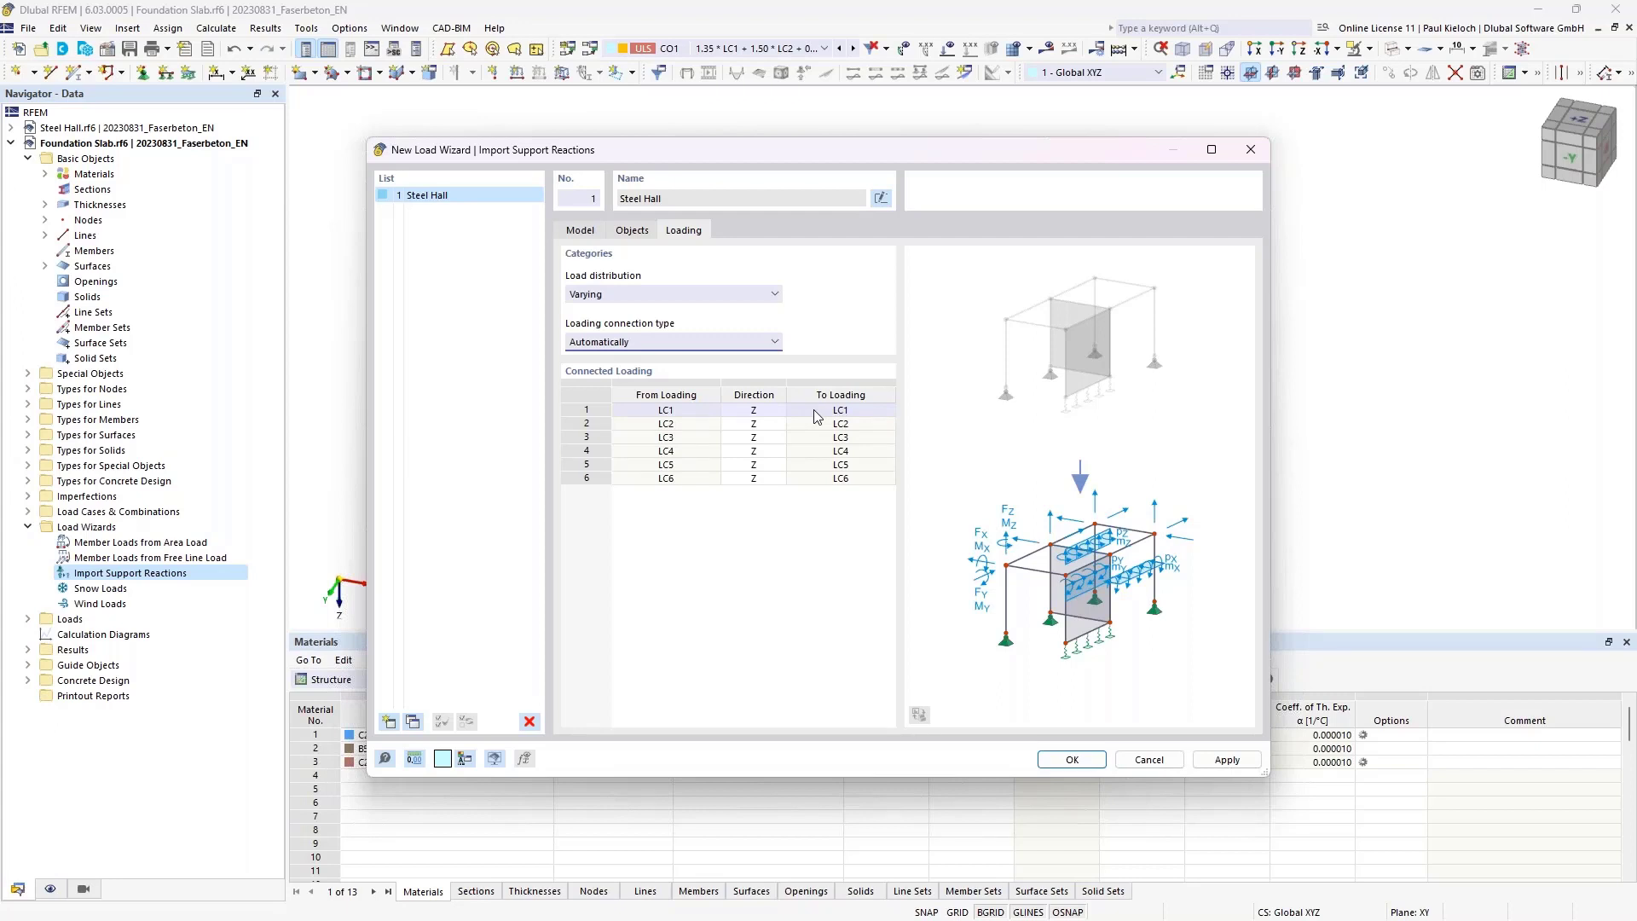
- Add directions X and Y to Z for the connected loadings LC1 and LC2
click(776, 418)
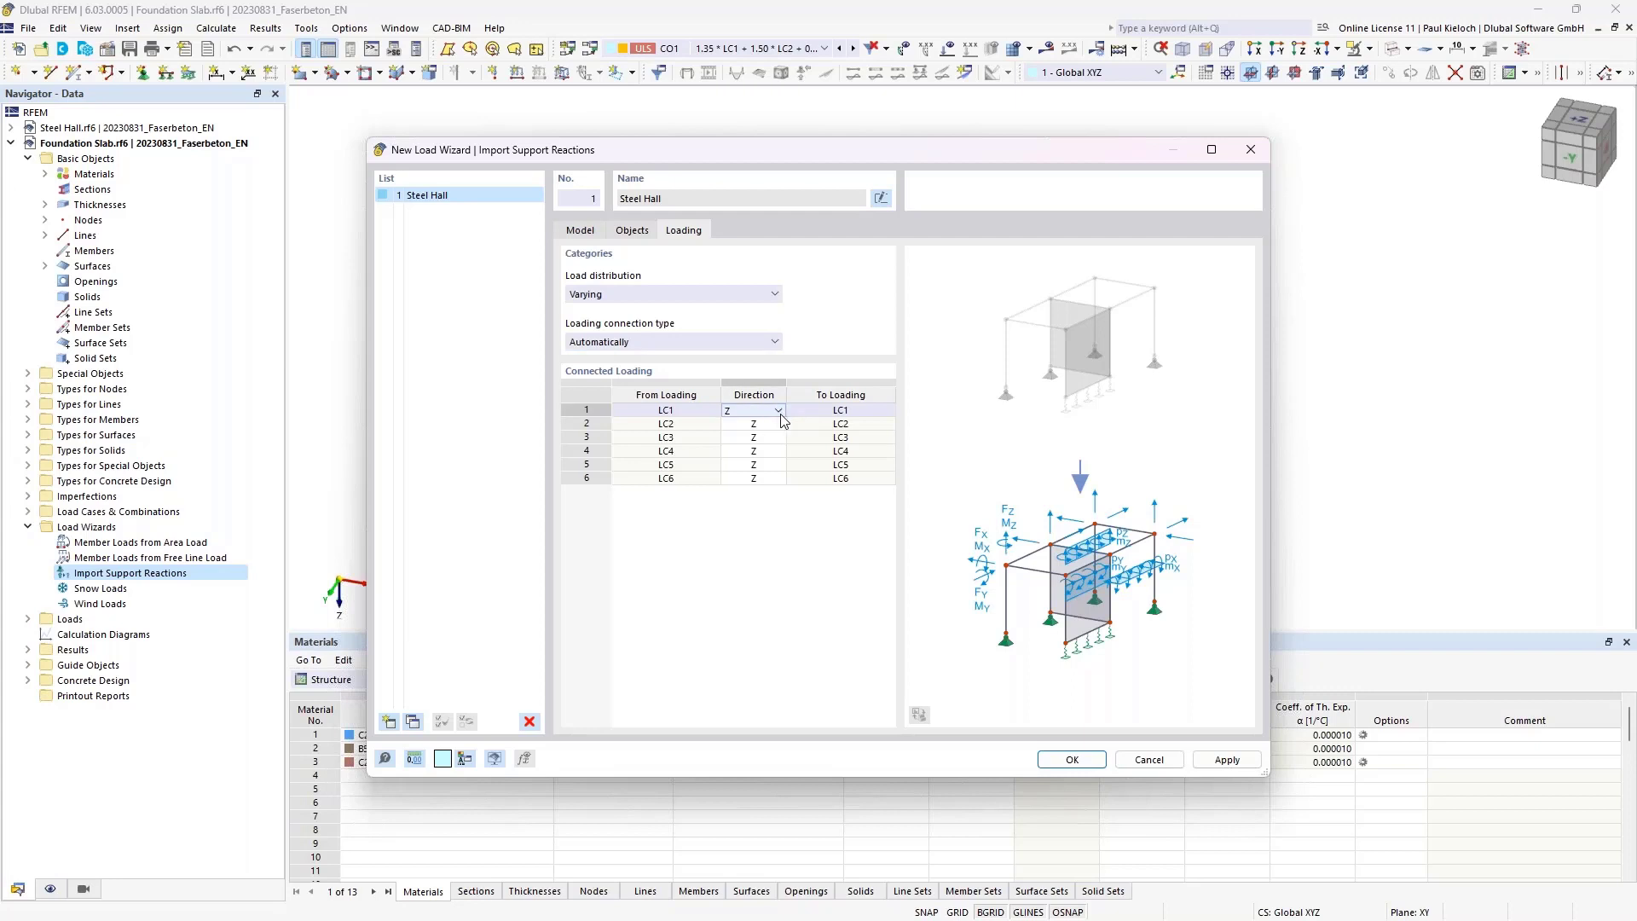
click(778, 411)
click(733, 437)
click(732, 424)
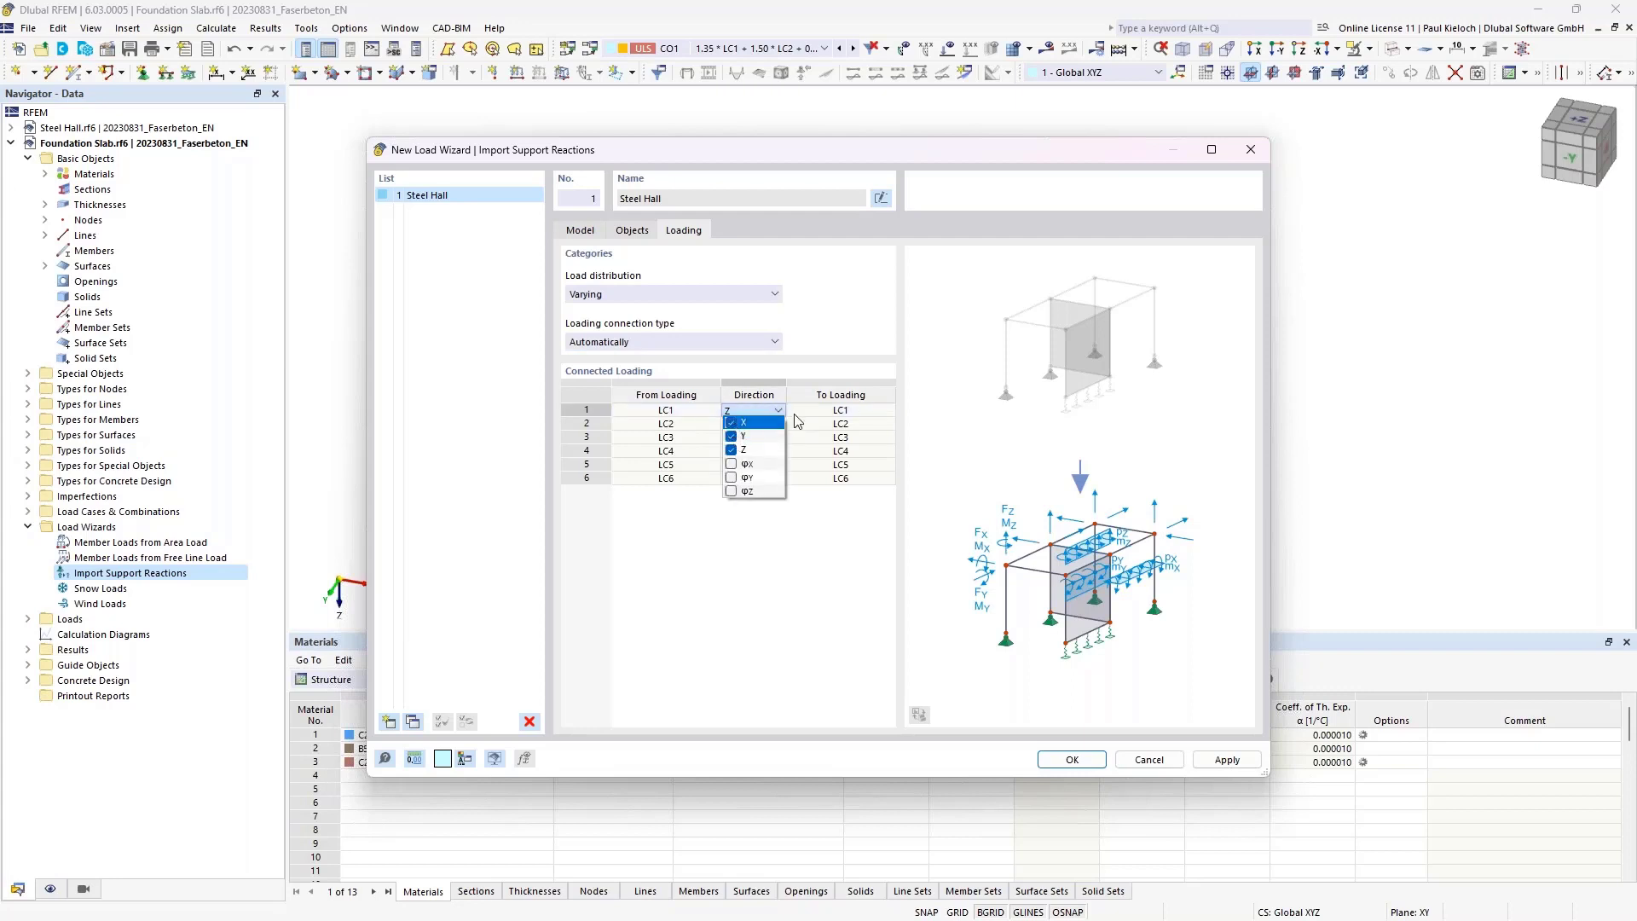
click(796, 414)
click(771, 427)
click(776, 424)
click(732, 449)
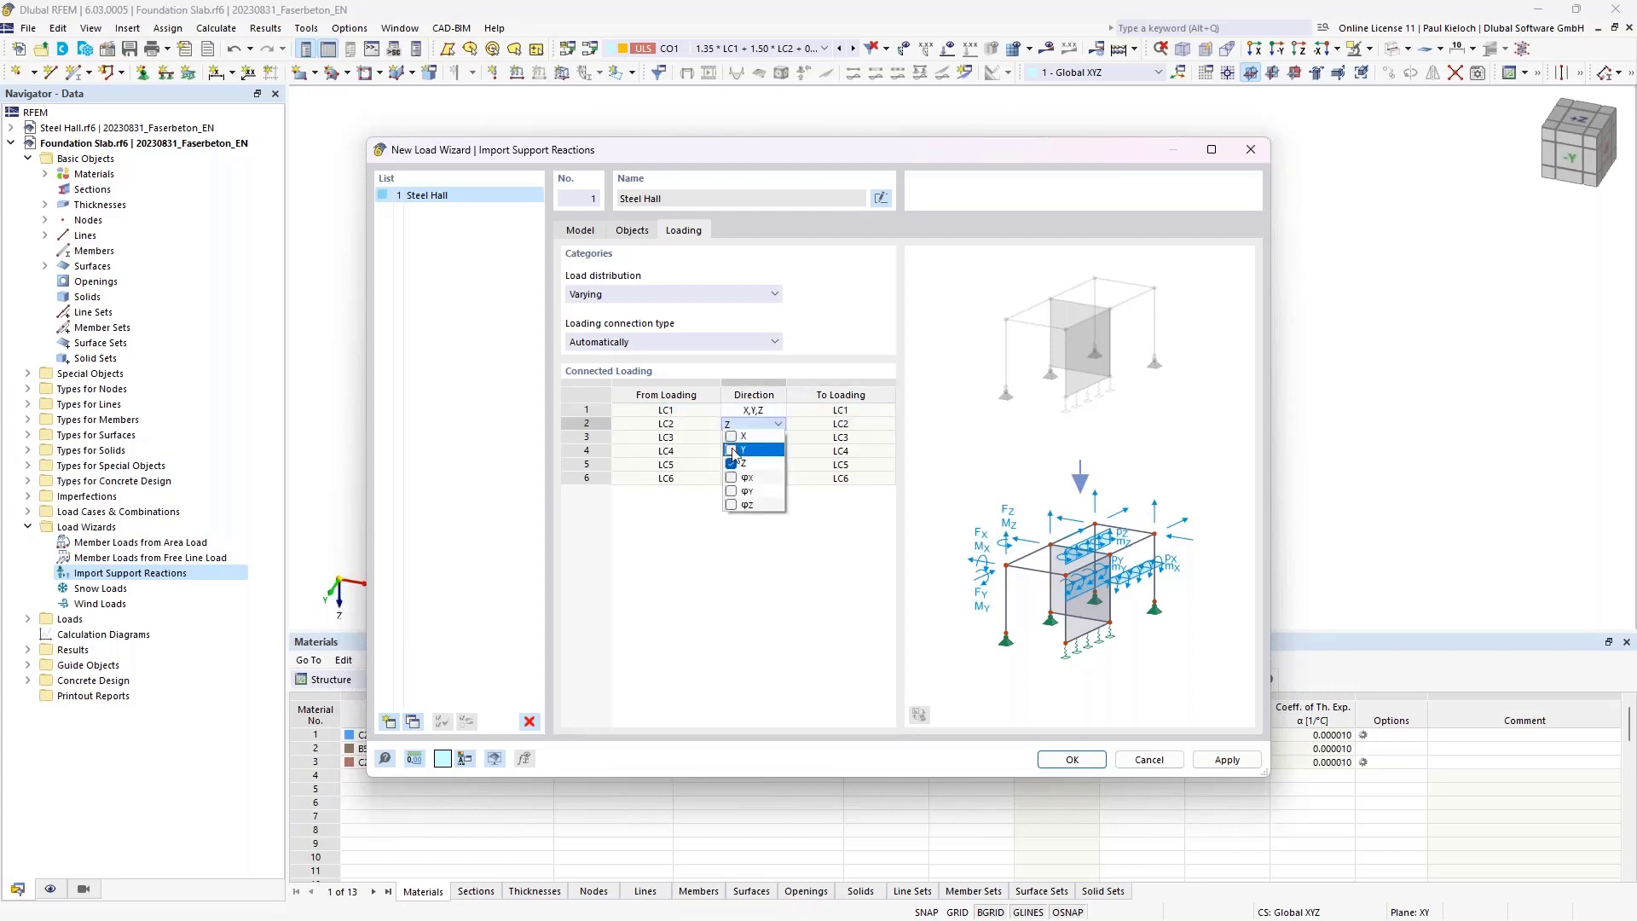
click(731, 437)
click(801, 424)
- Add directions X and Y to Z for the connected loadings LC3 and LC4
click(767, 437)
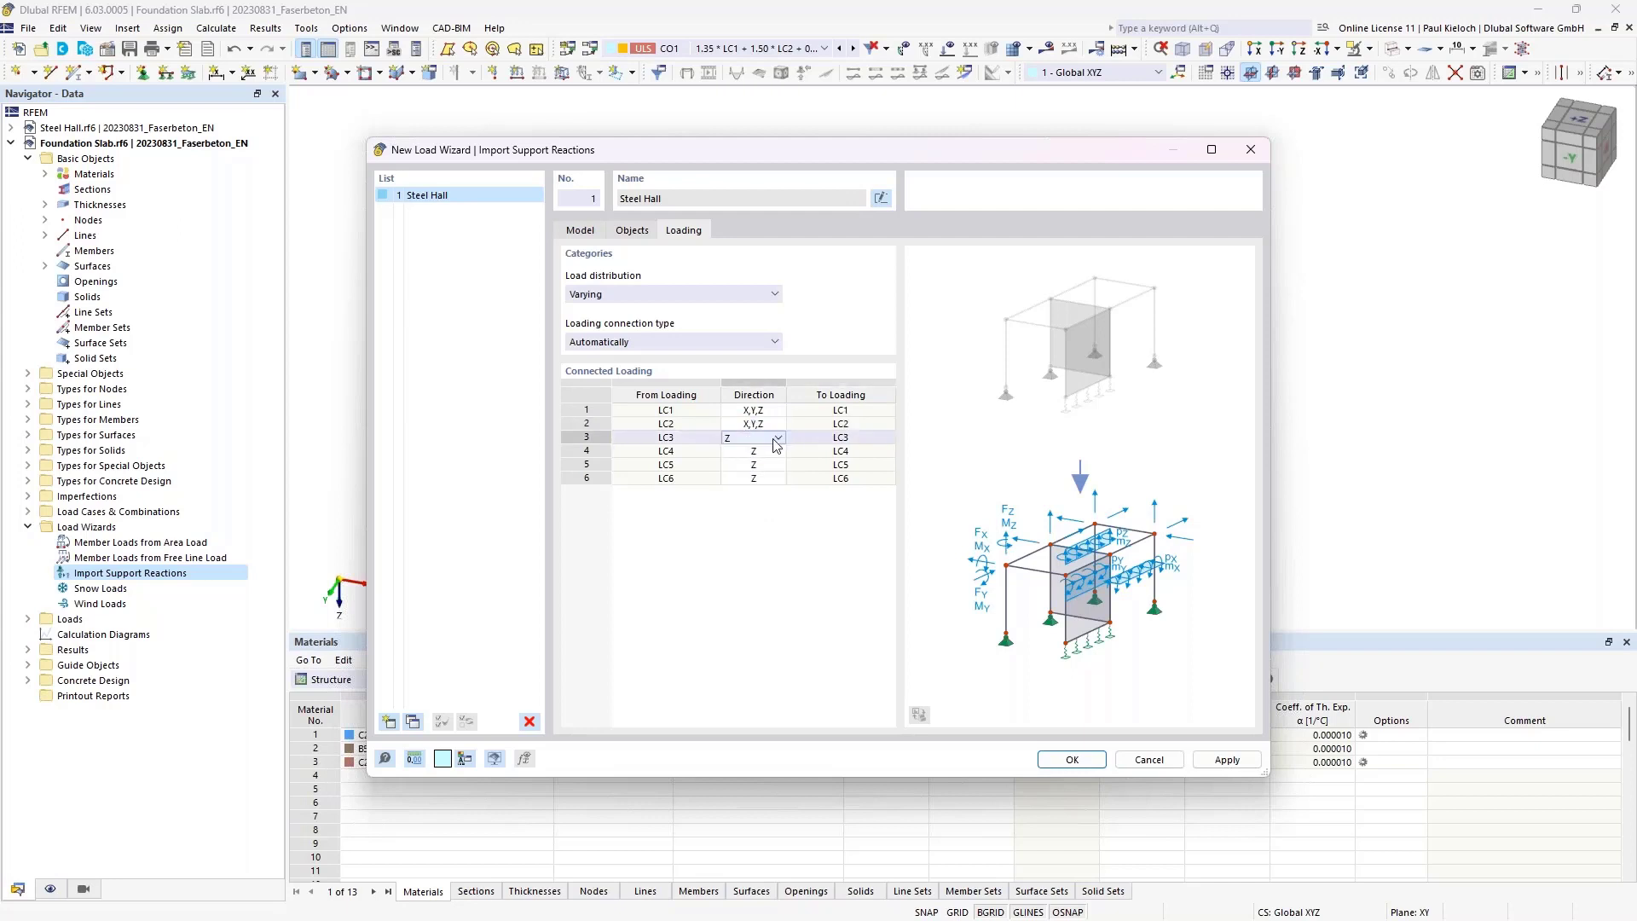
click(777, 438)
click(732, 450)
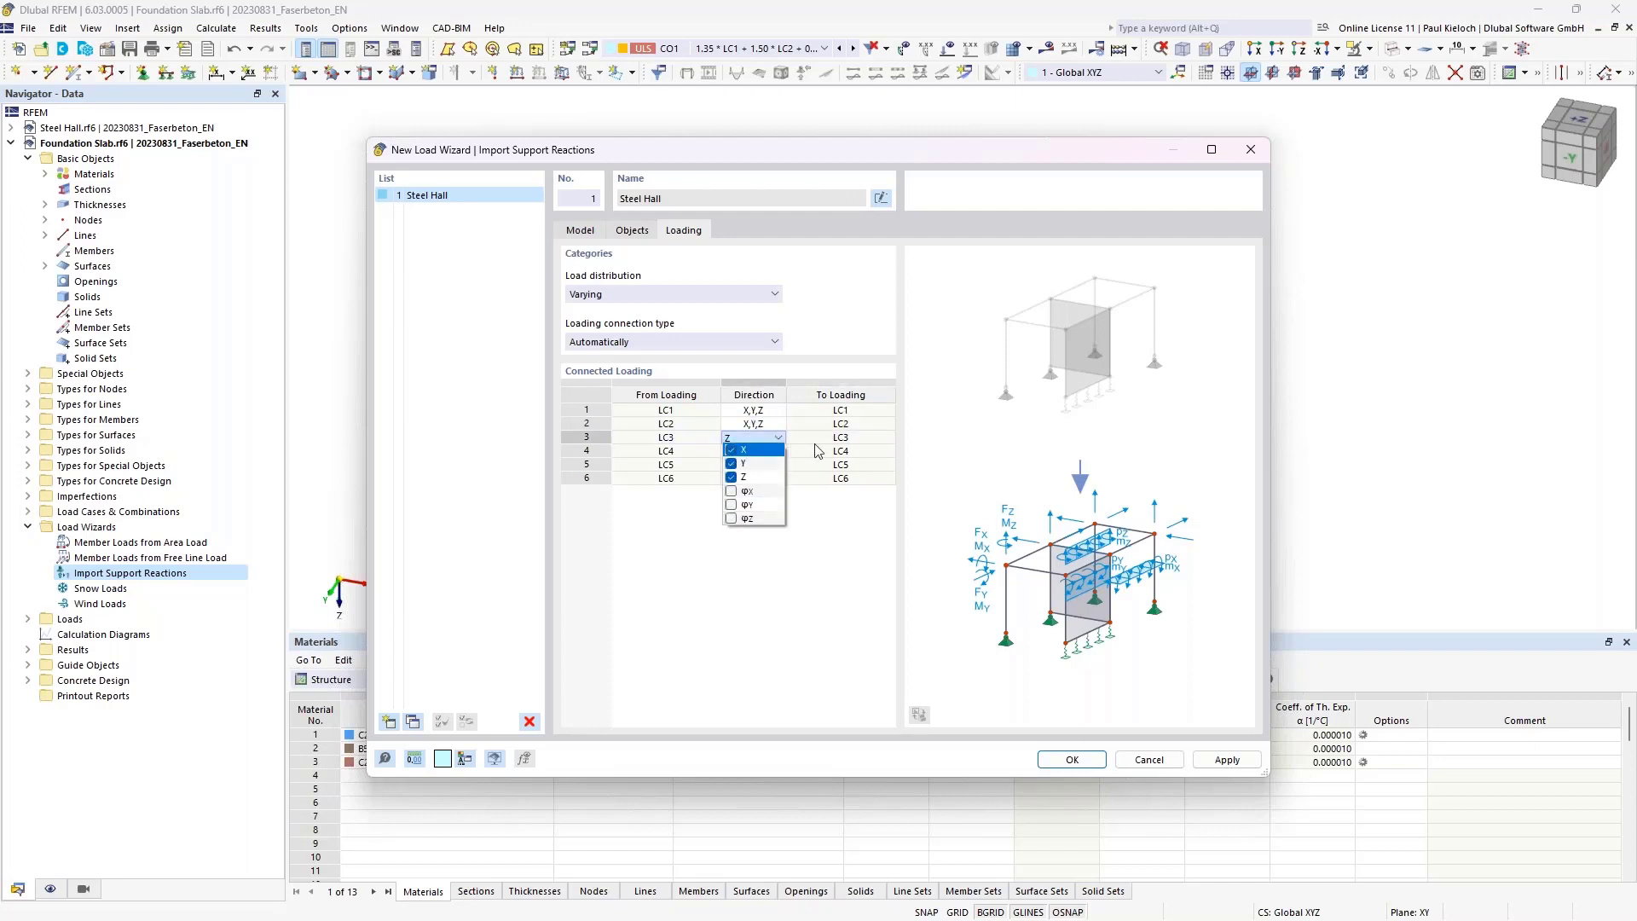
click(816, 457)
click(754, 450)
click(778, 450)
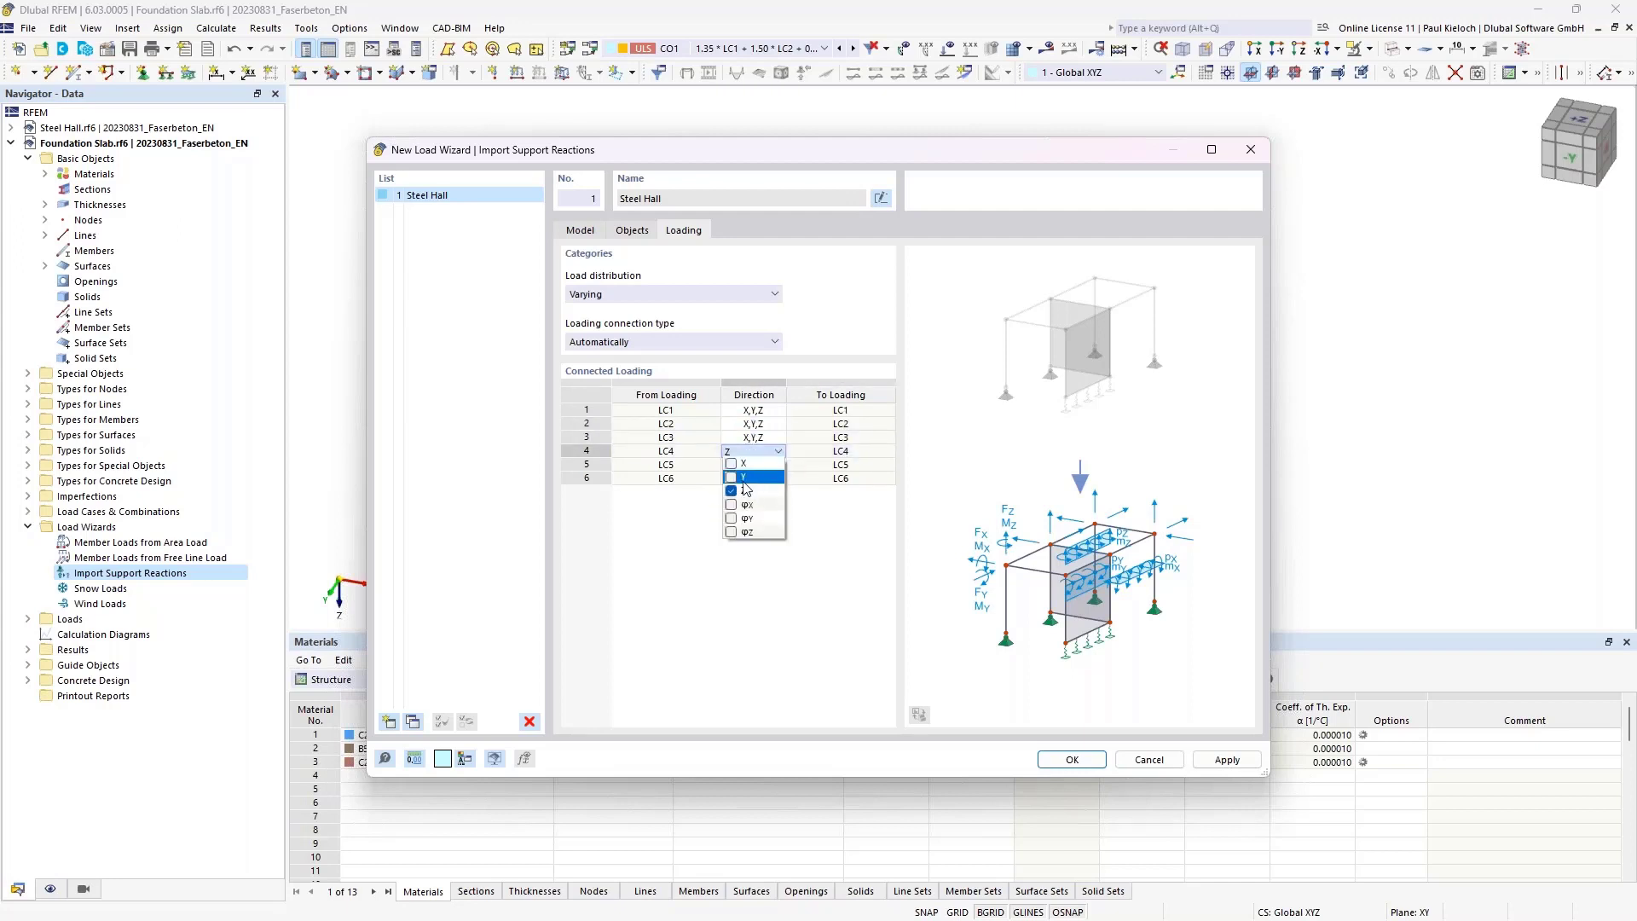
click(738, 477)
click(732, 463)
click(817, 458)
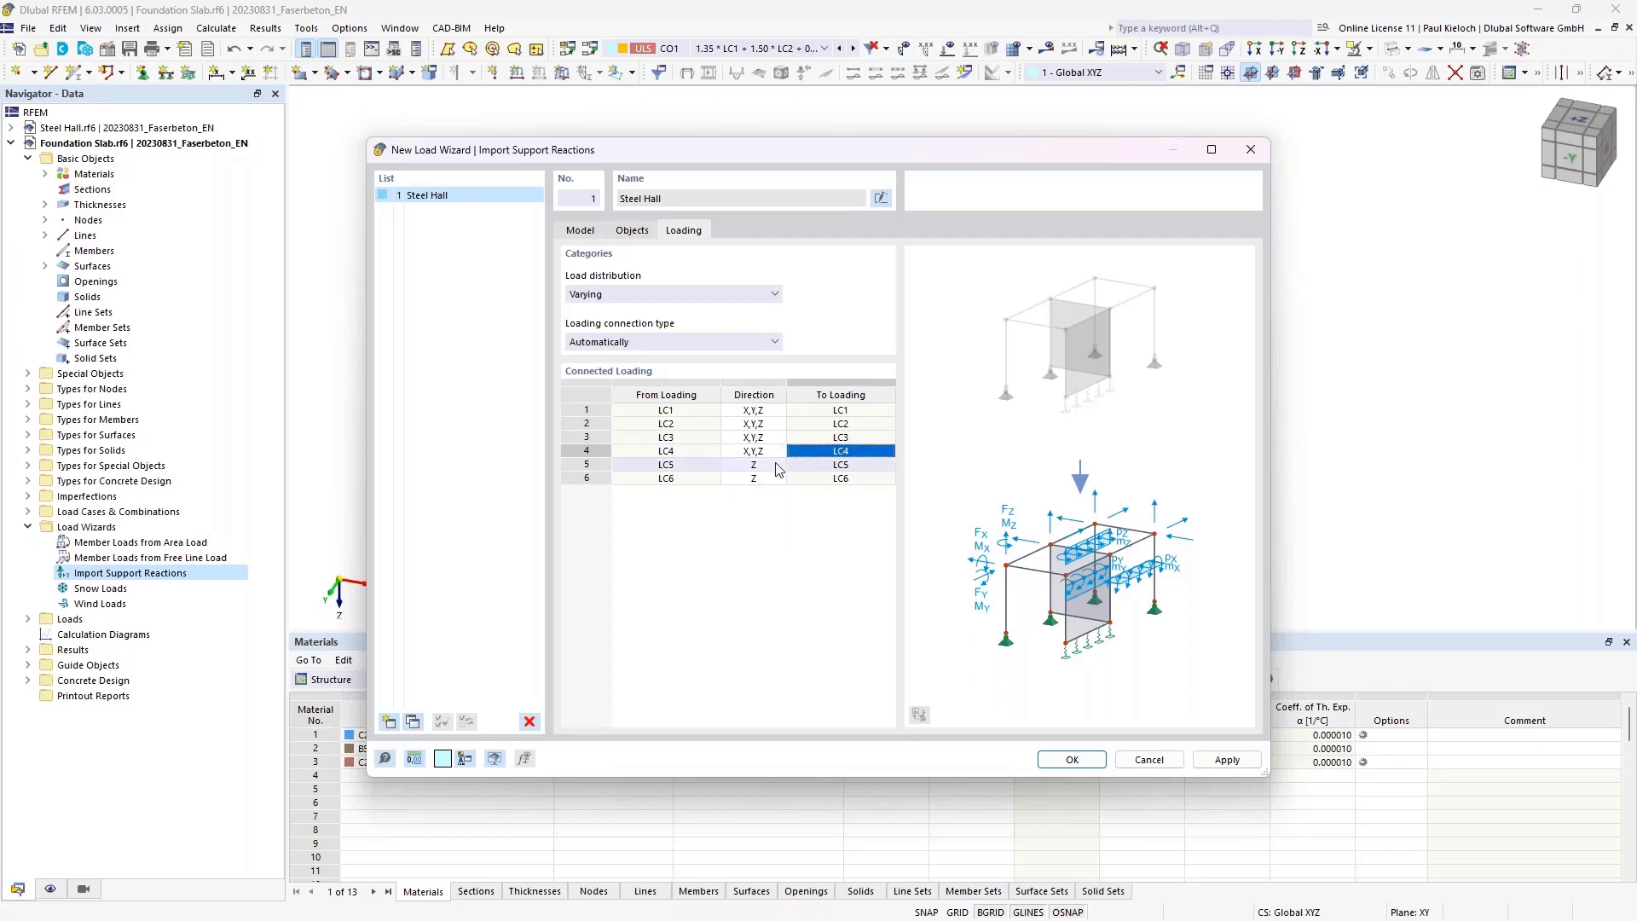
- Add directions X and Y to Z for the connected loadings LC5 and LC6, and accept the load wizard
click(761, 466)
click(777, 465)
click(731, 491)
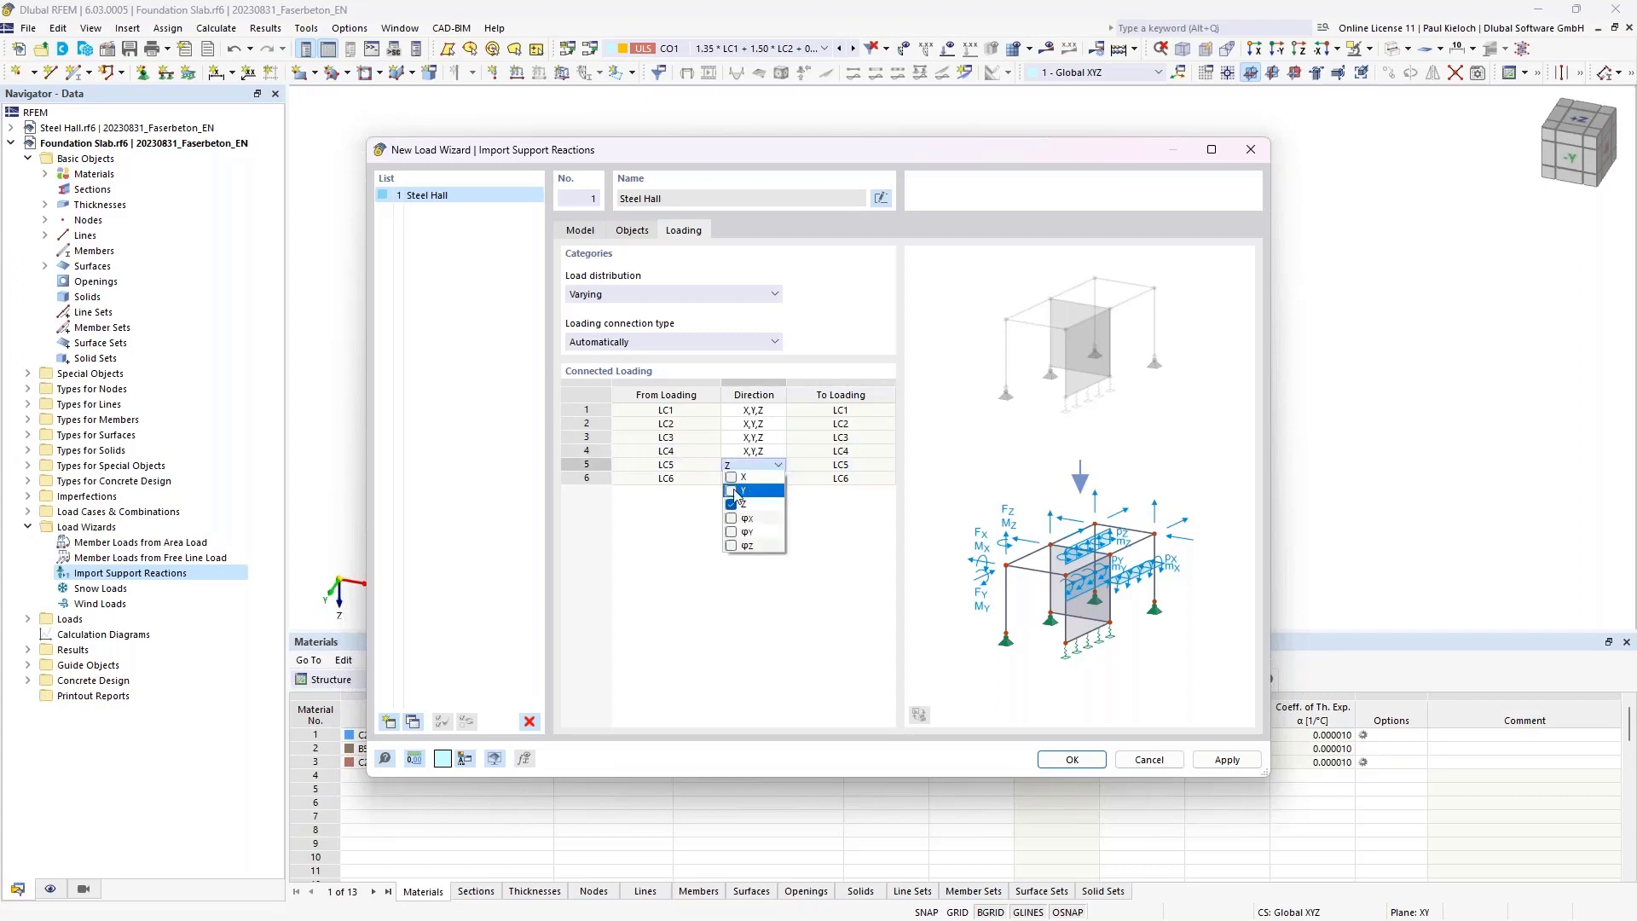
click(732, 477)
click(810, 467)
click(754, 478)
click(778, 478)
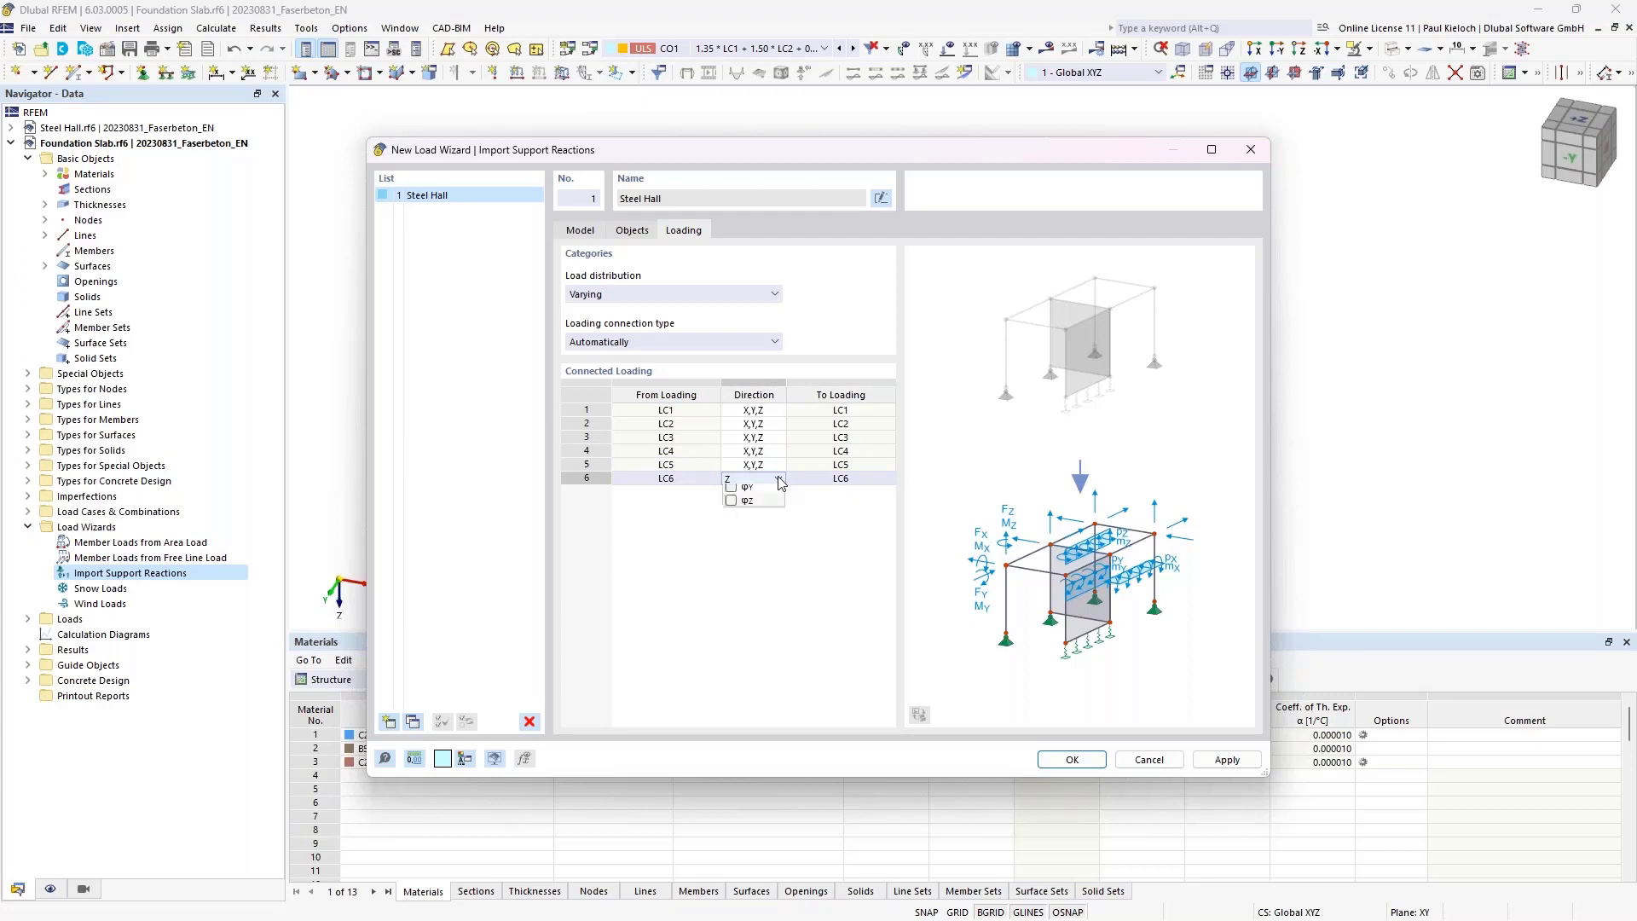
click(731, 503)
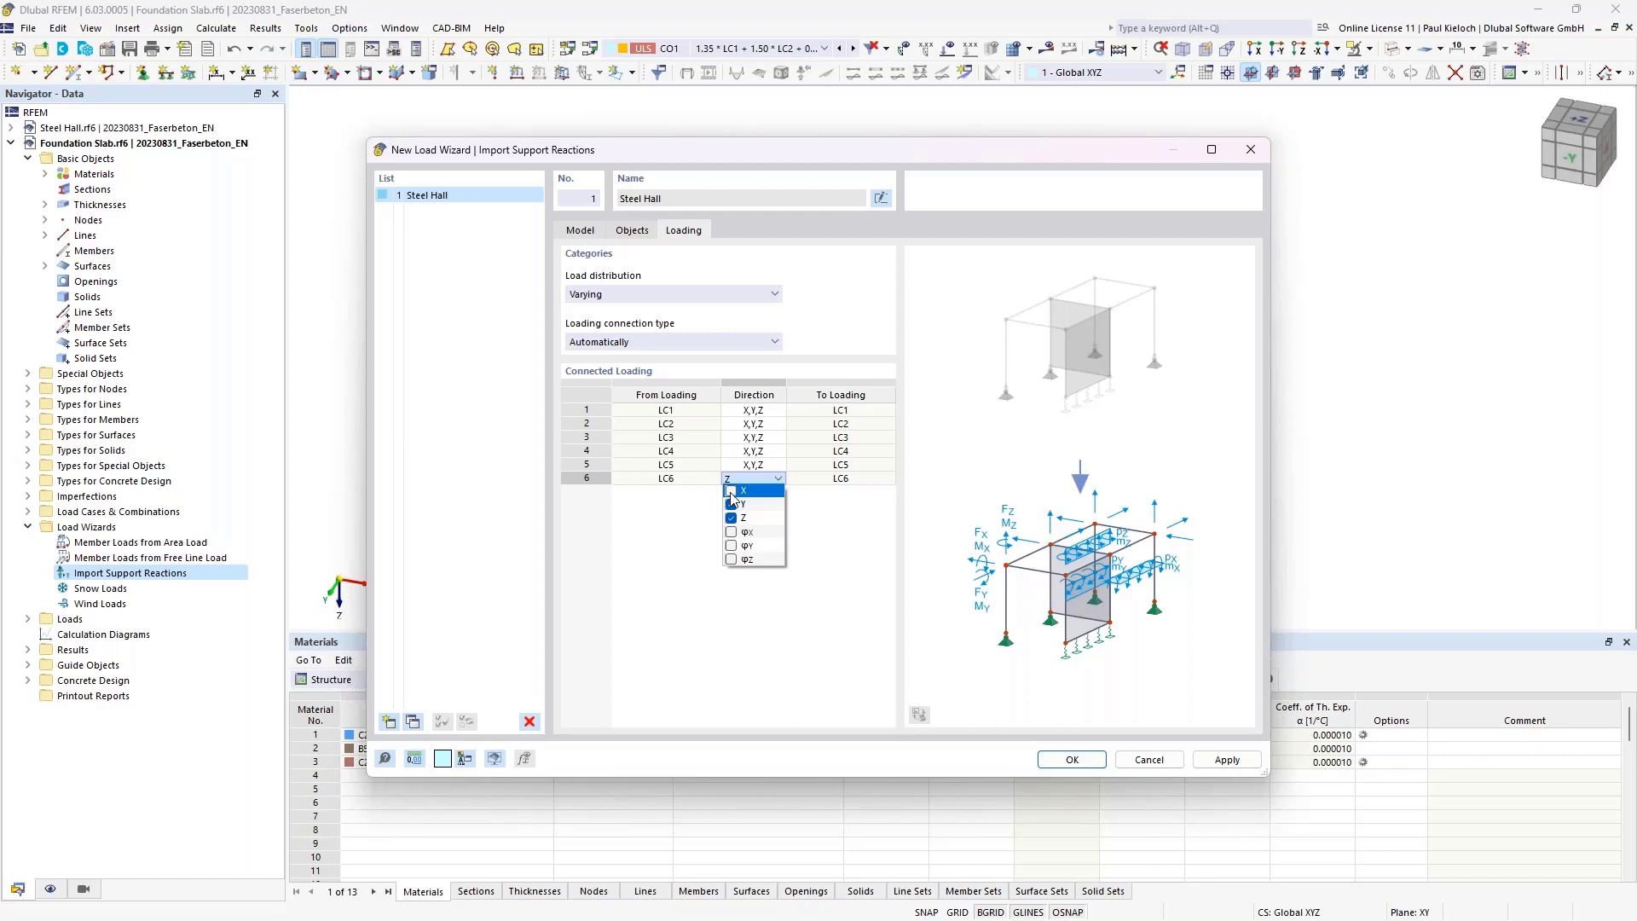
click(732, 491)
click(817, 481)
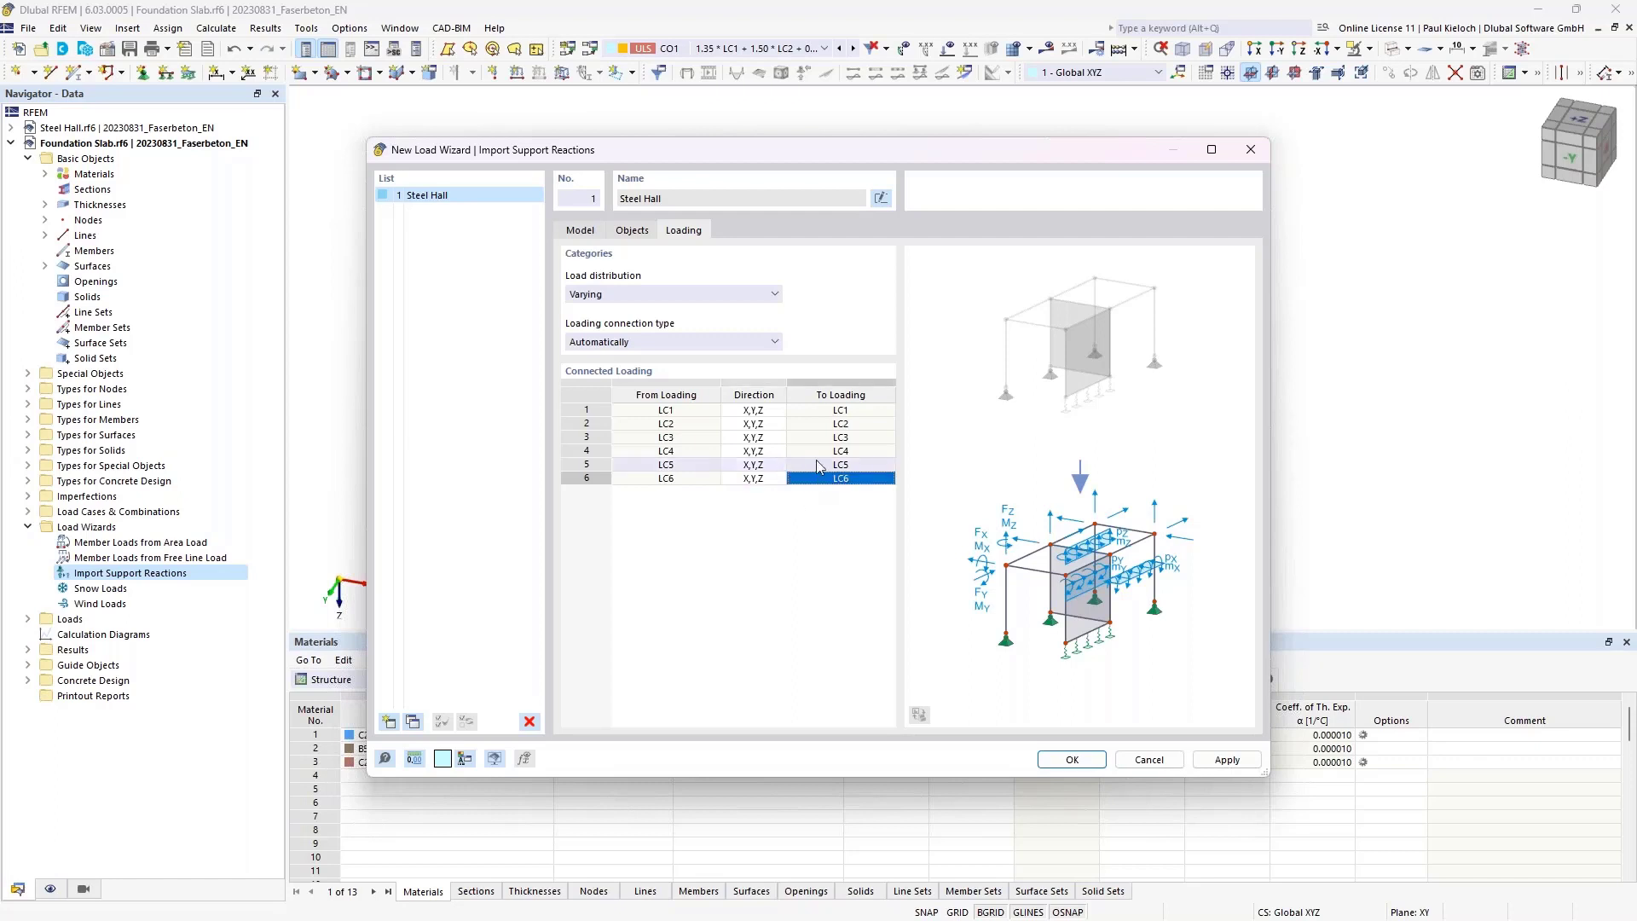
click(1073, 760)
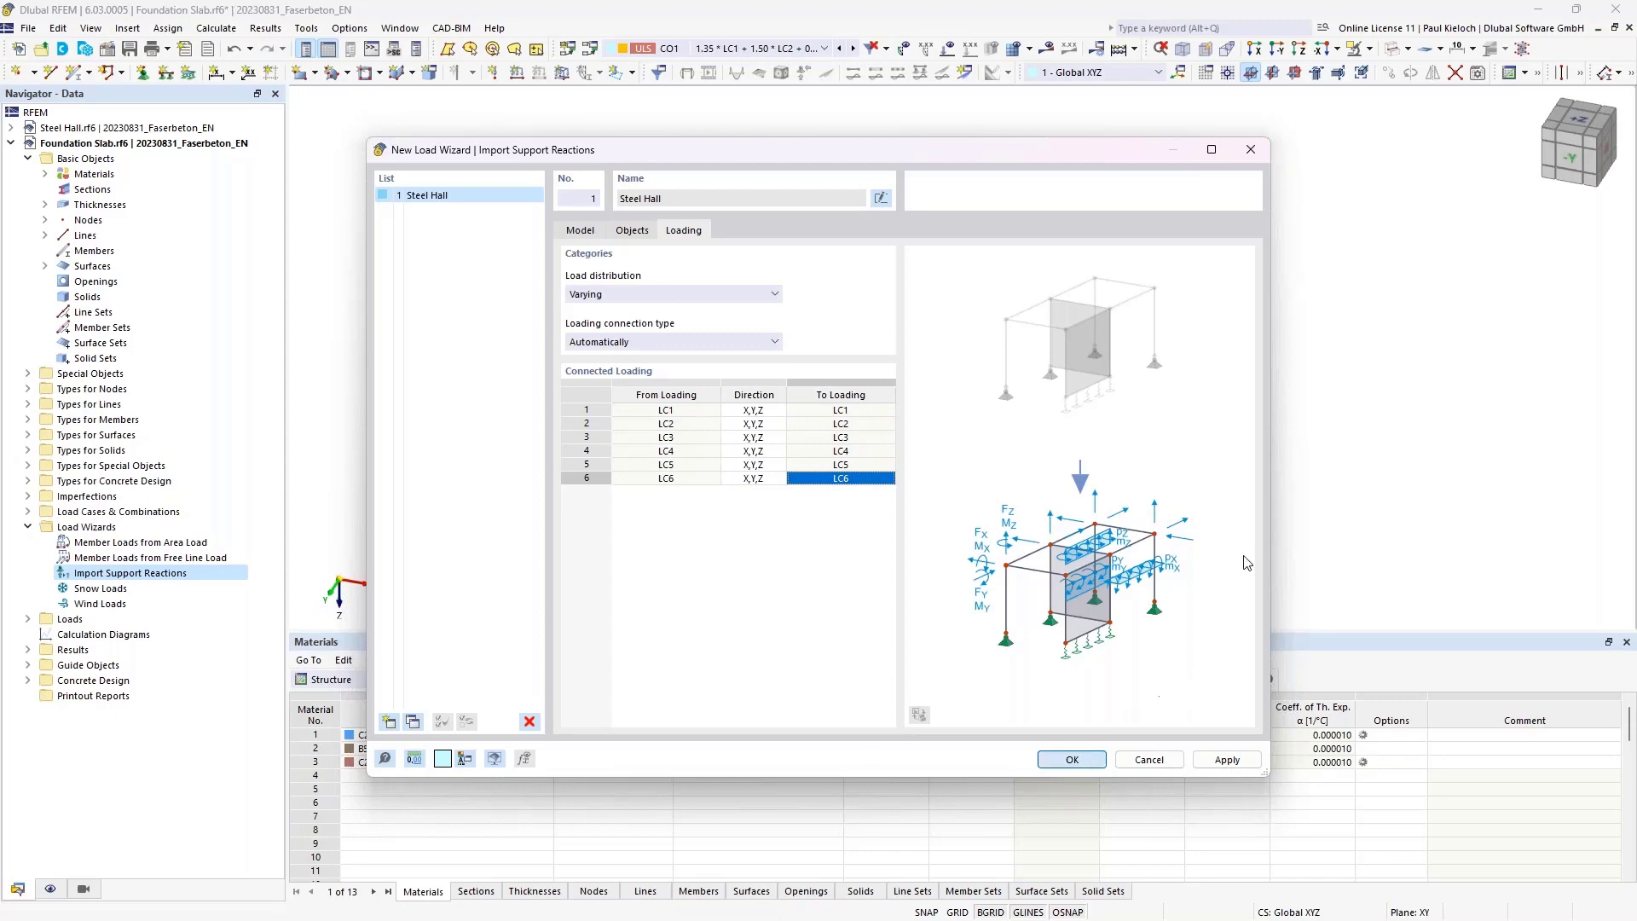
- Display load case LC1 Self-weight and view the imported nodal loads on the slab
click(760, 48)
click(732, 65)
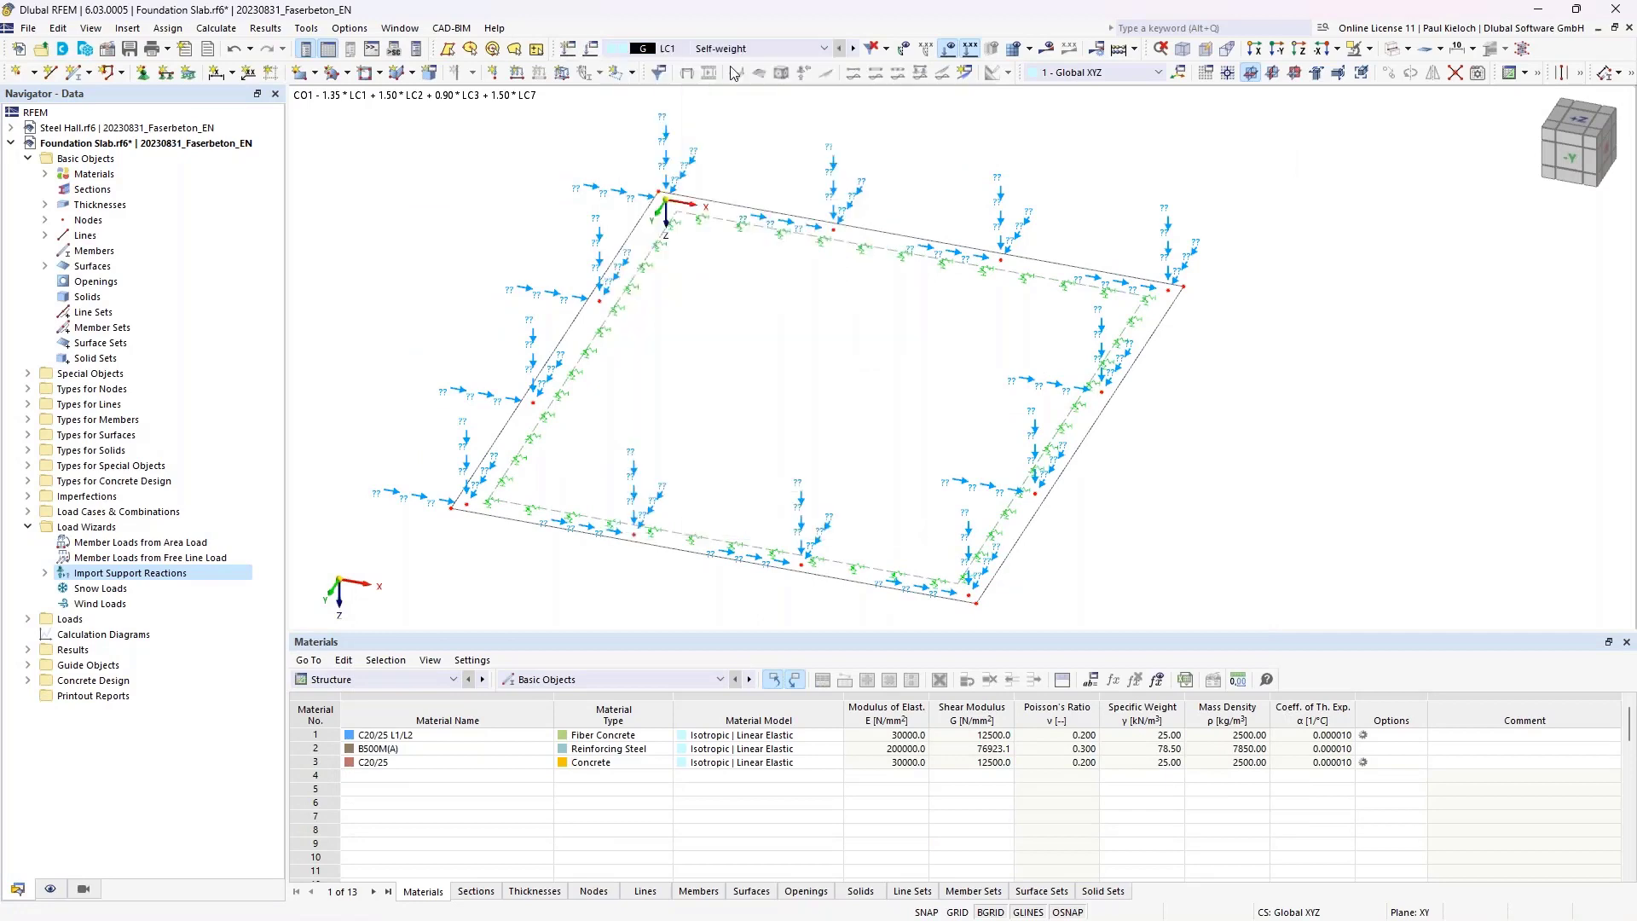
ctrl+middle_drag(1085, 202, 1080, 157)
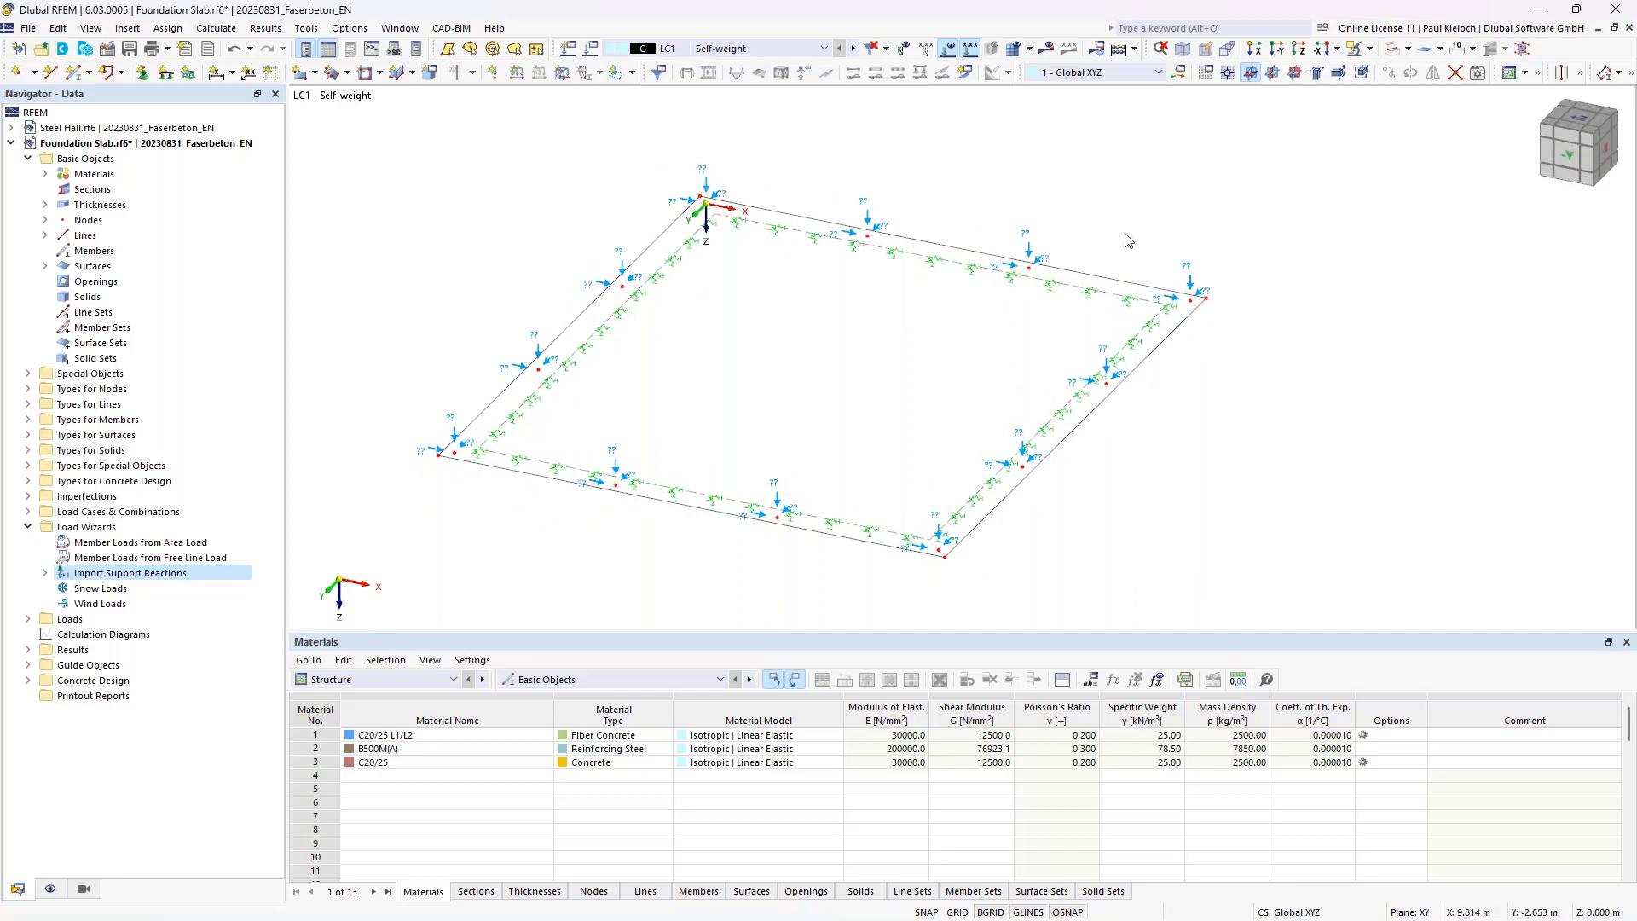
middle_drag(1123, 233, 1141, 236)
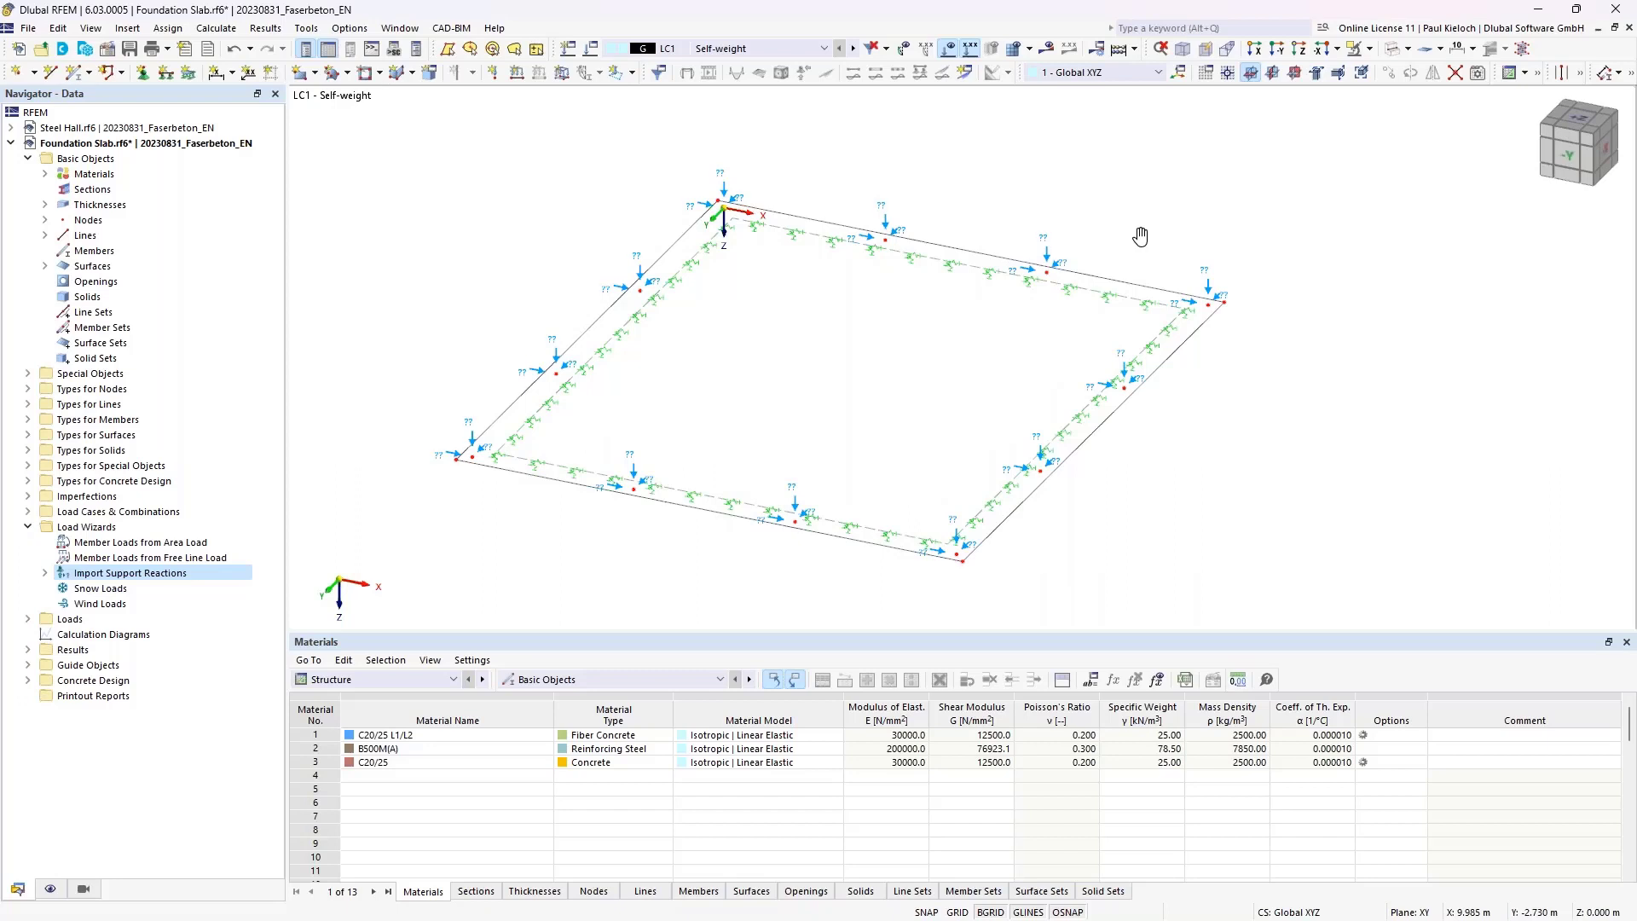
middle_drag(1141, 237, 1140, 236)
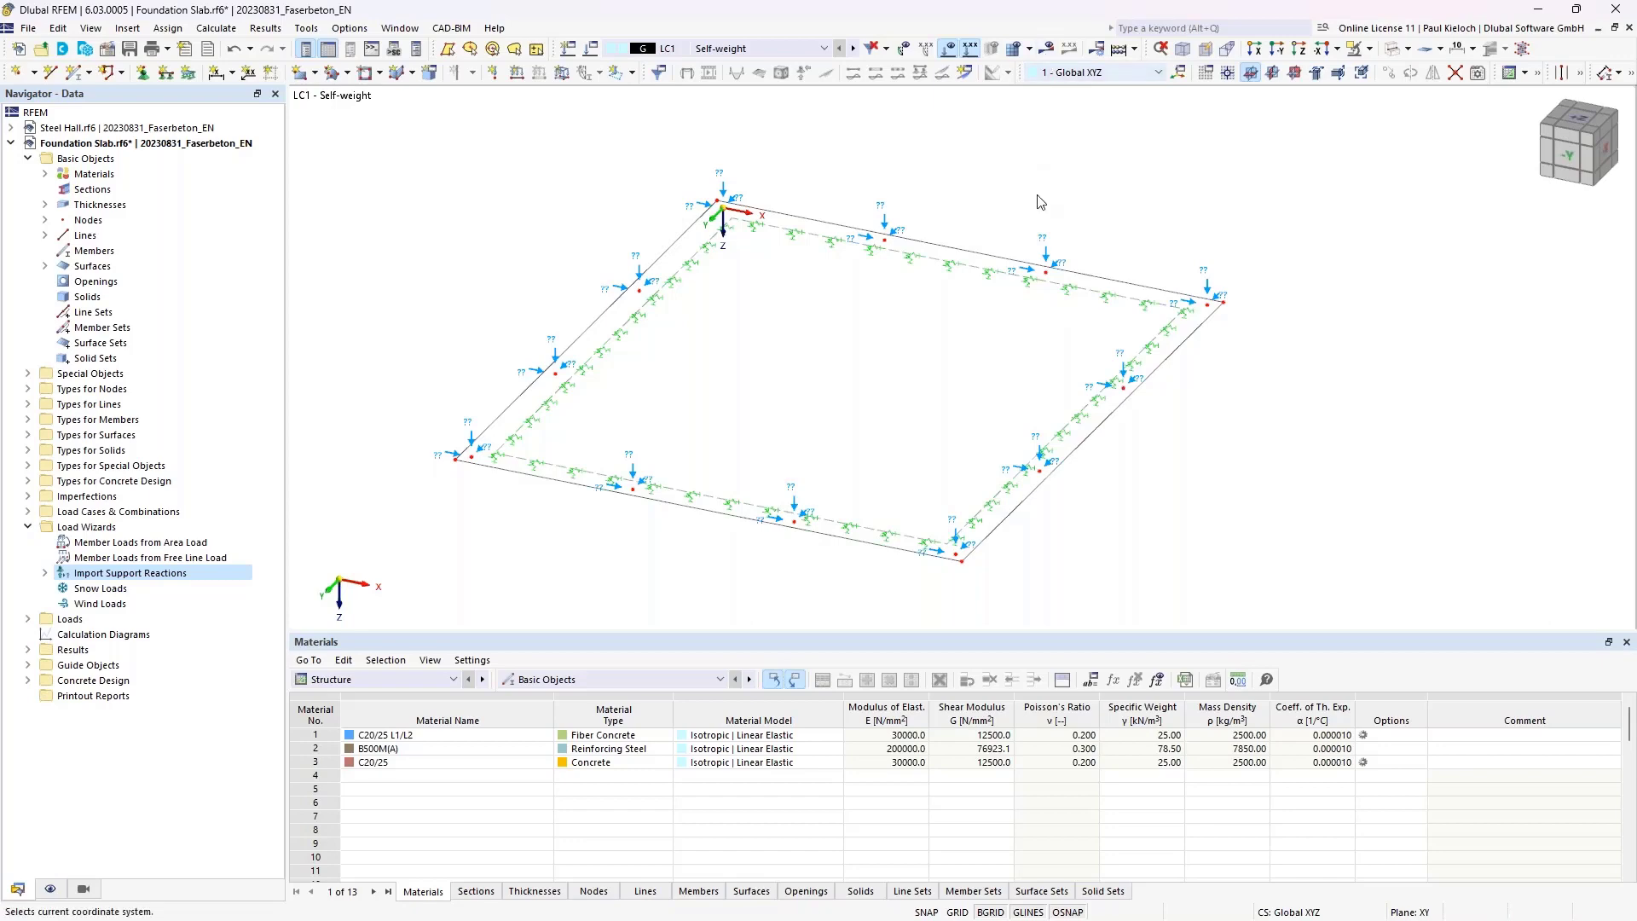
- Calculate load case LC1 Self-weight and display the slab's global deformations |u| together with the imported loads
click(1046, 51)
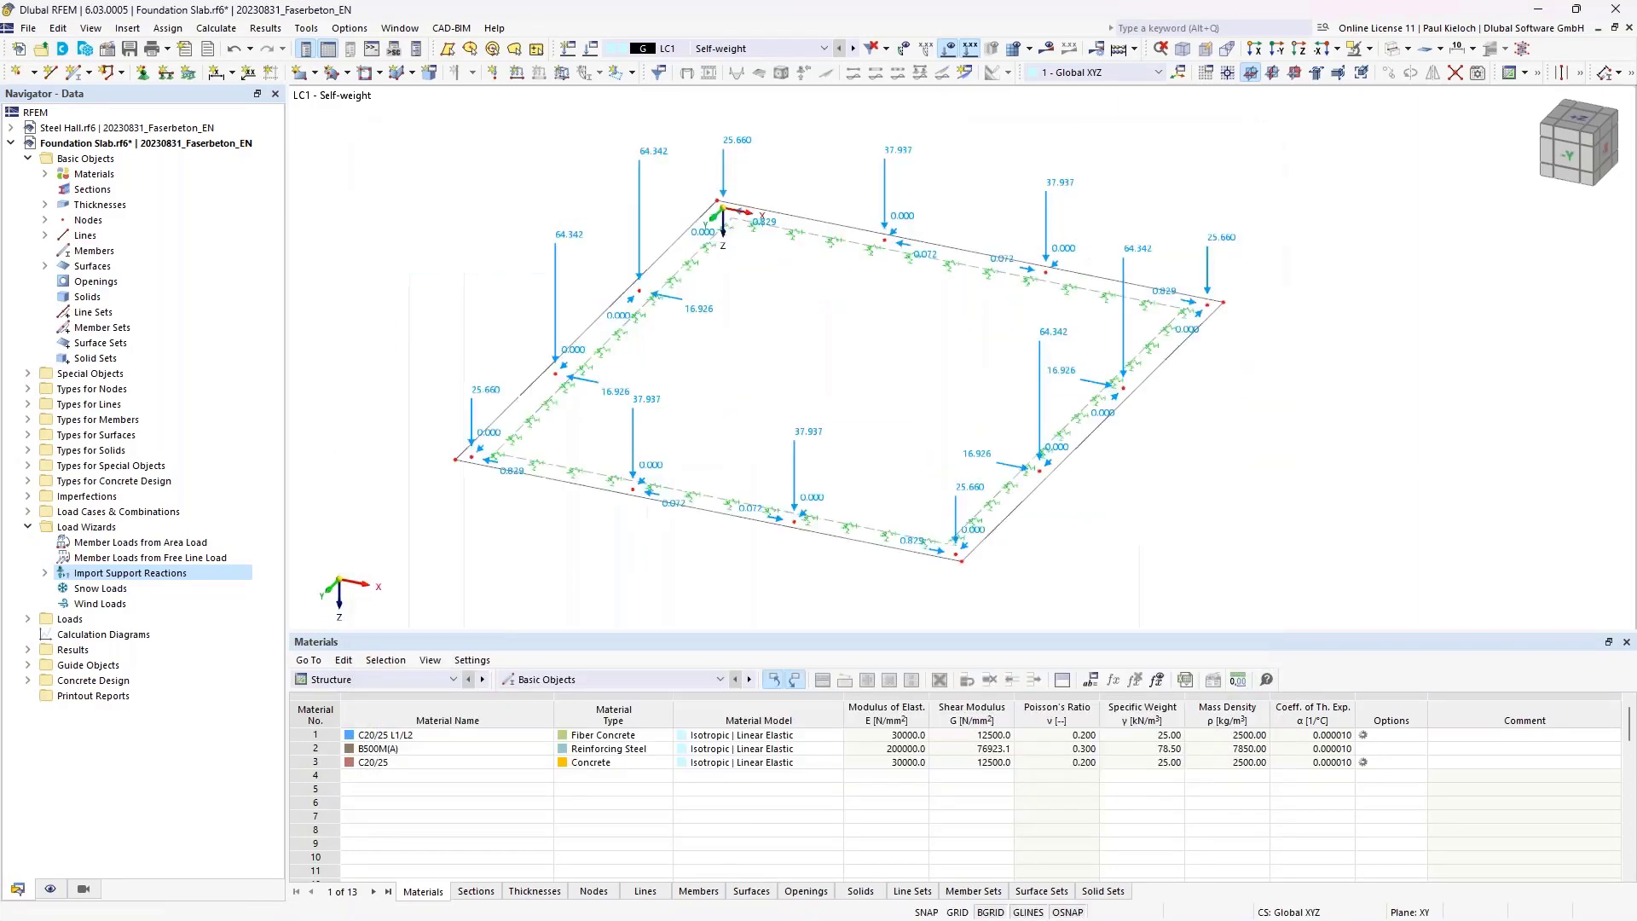
ctrl+middle_drag(1129, 405, 1188, 400)
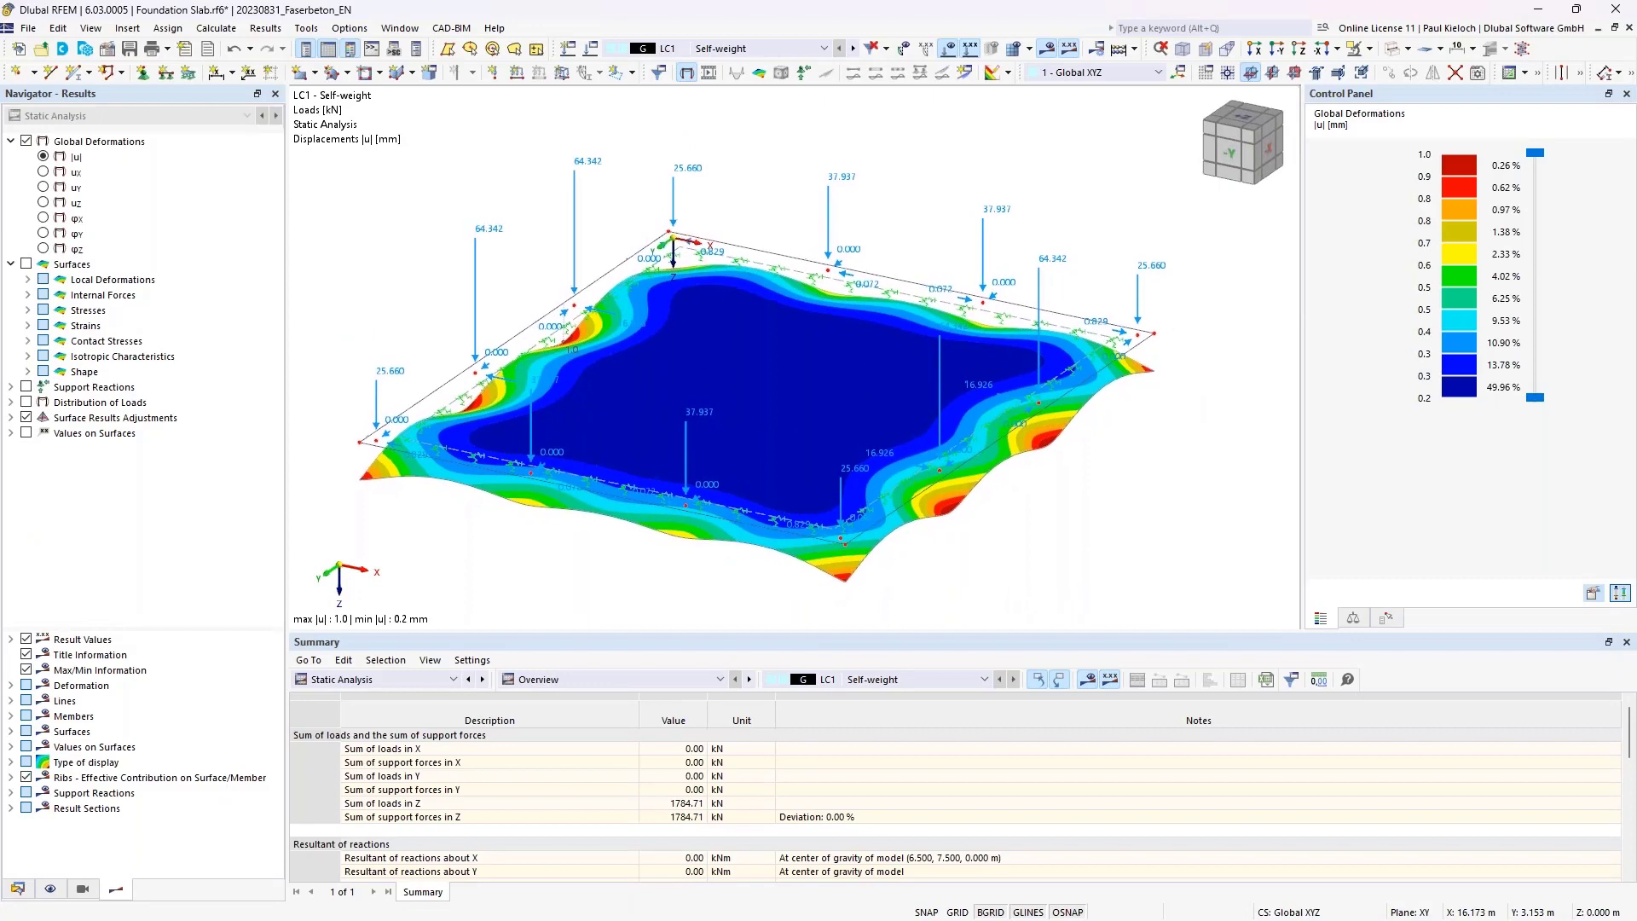
scroll(1189, 401, down, 1)
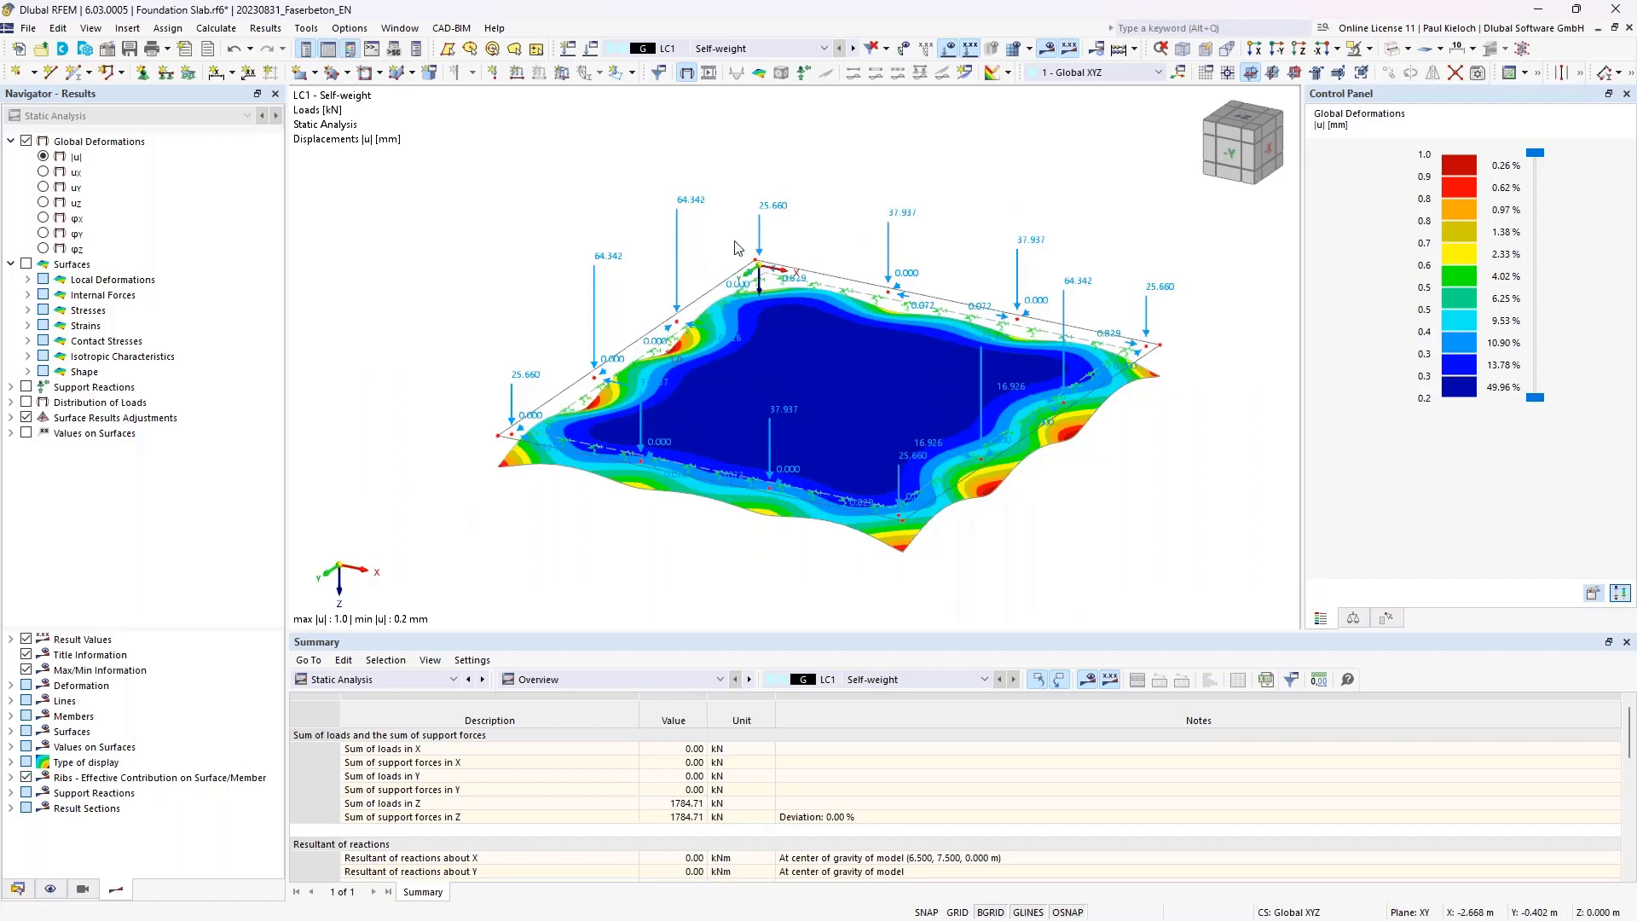
- Inspect the slab's LC1 deformations and the list of available load cases, design situations and combinations, keeping LC1 Self-weight active
middle_drag(996, 196, 930, 192)
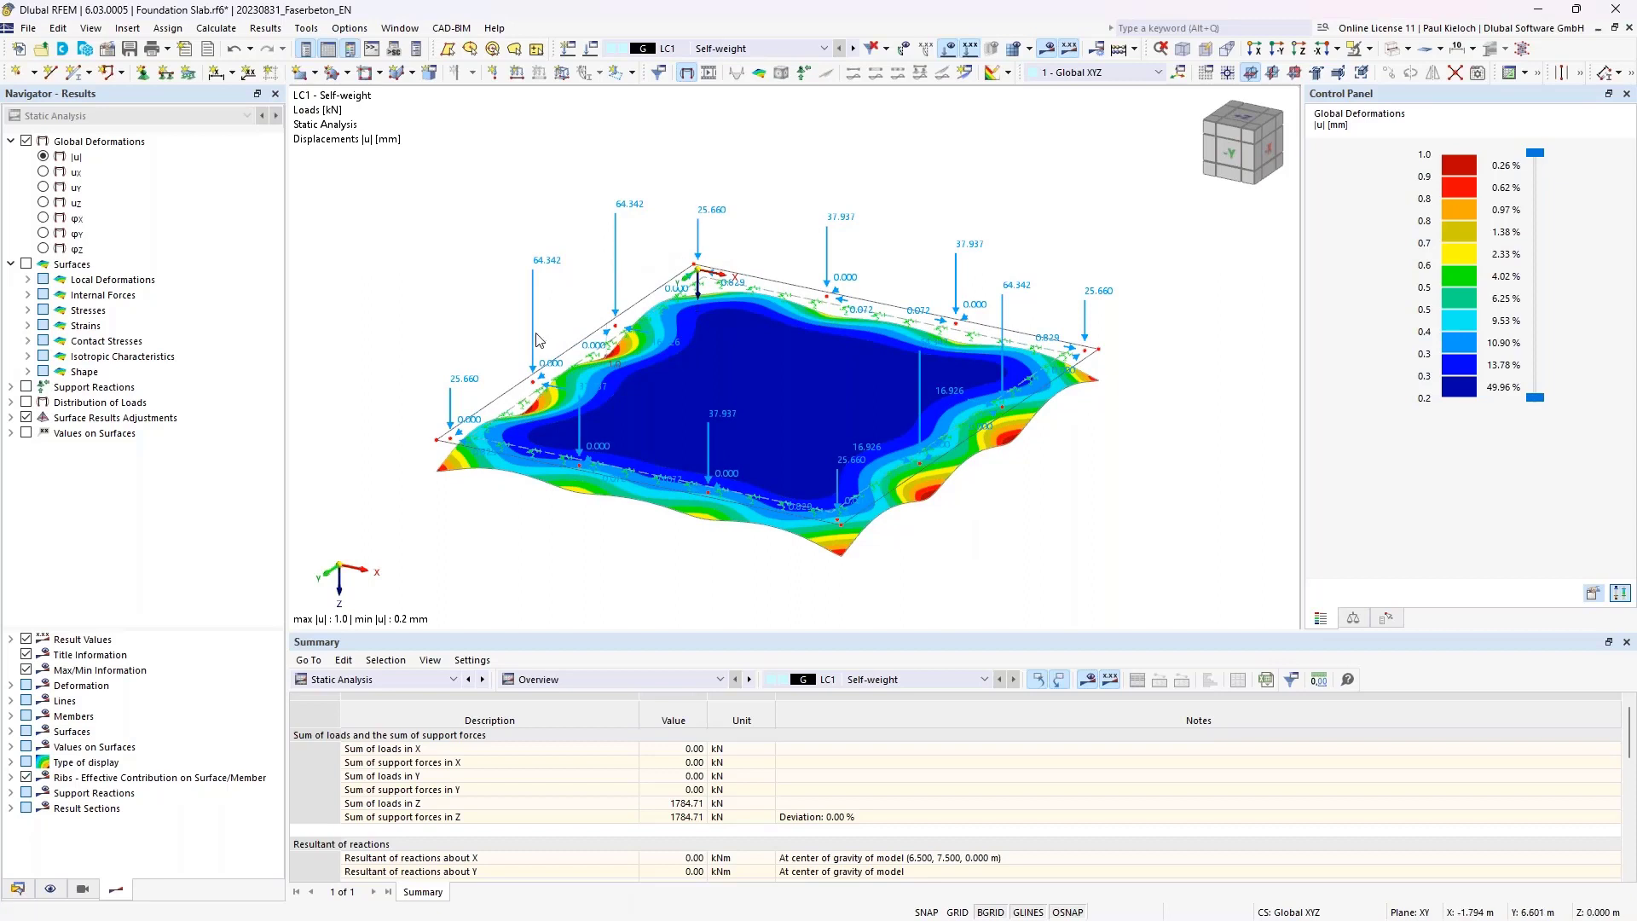
mouse_move(536, 340)
middle_drag(453, 267, 476, 301)
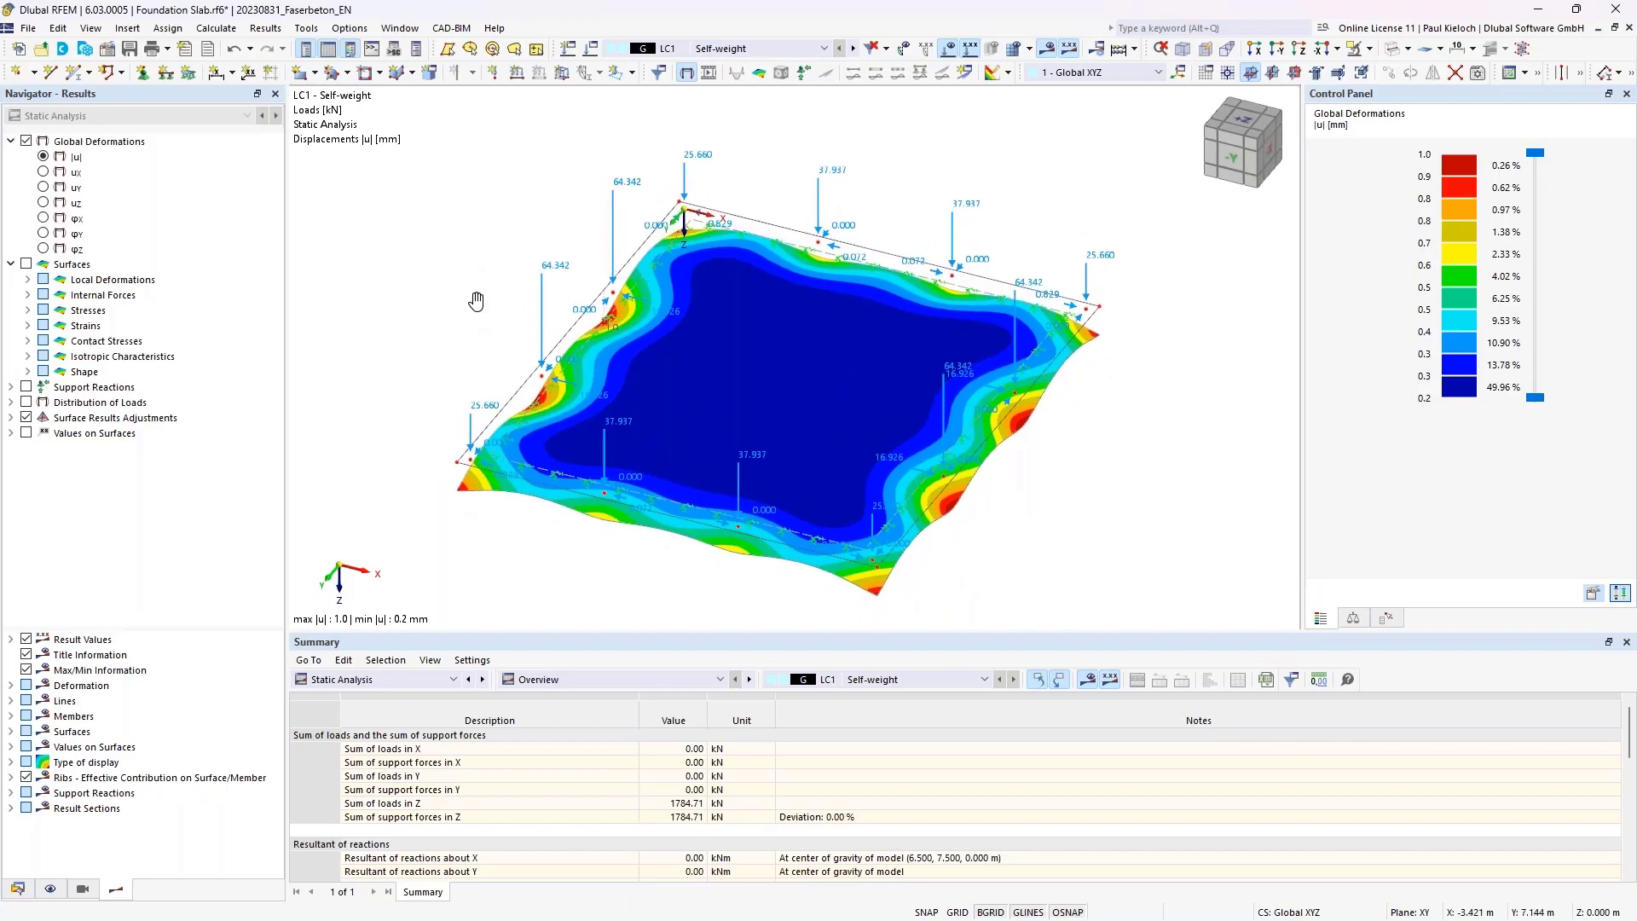
click(772, 48)
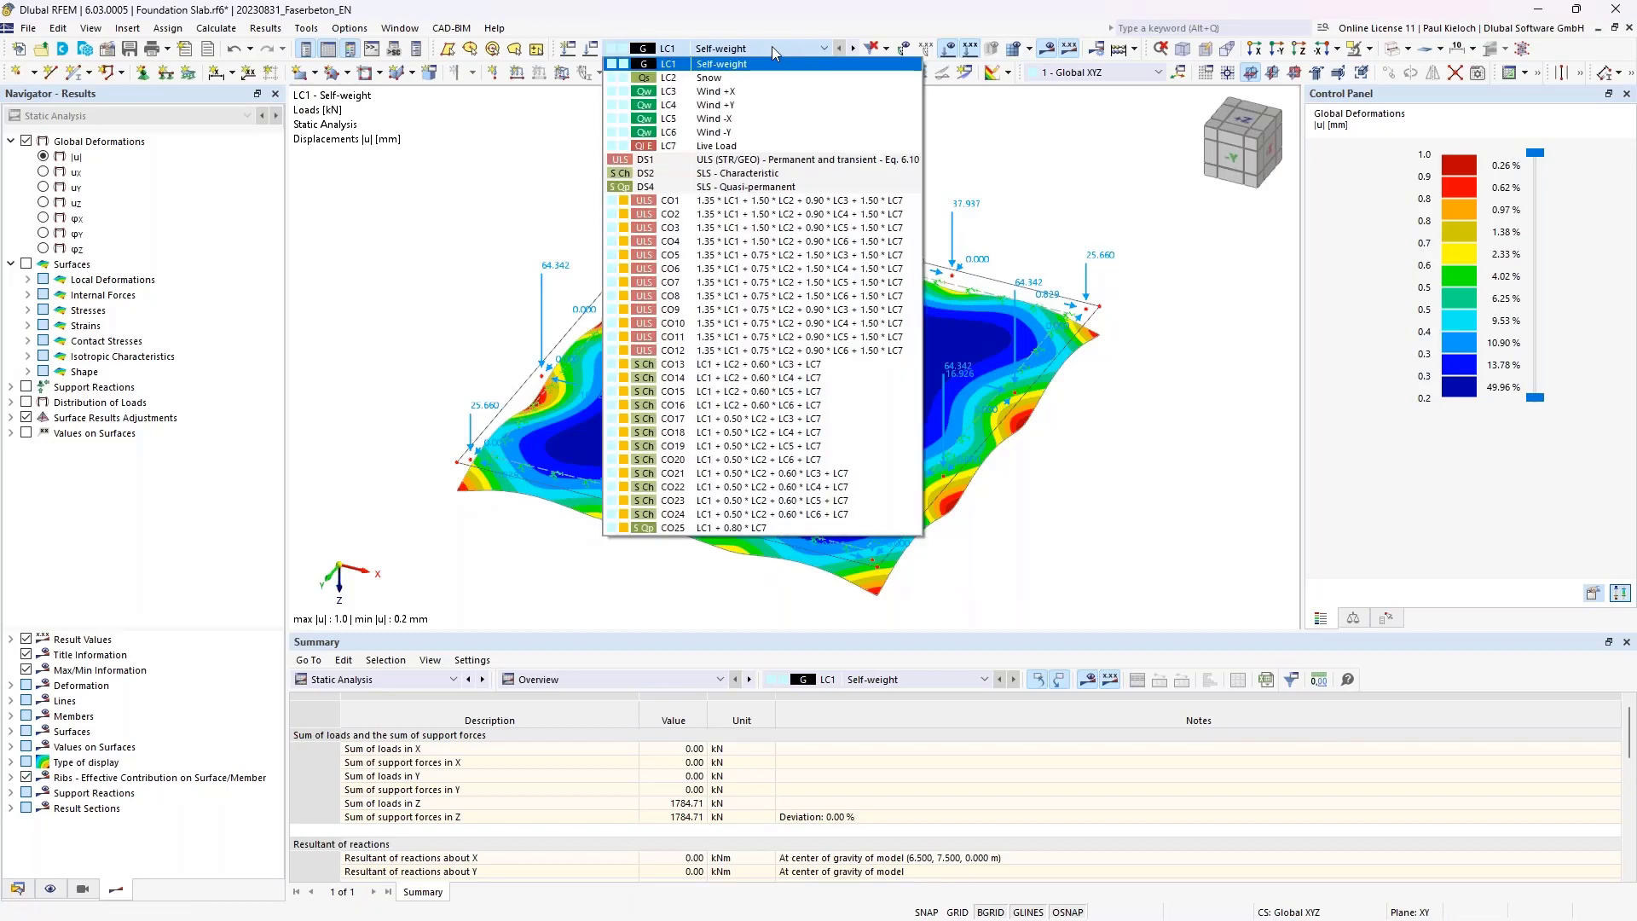
click(771, 48)
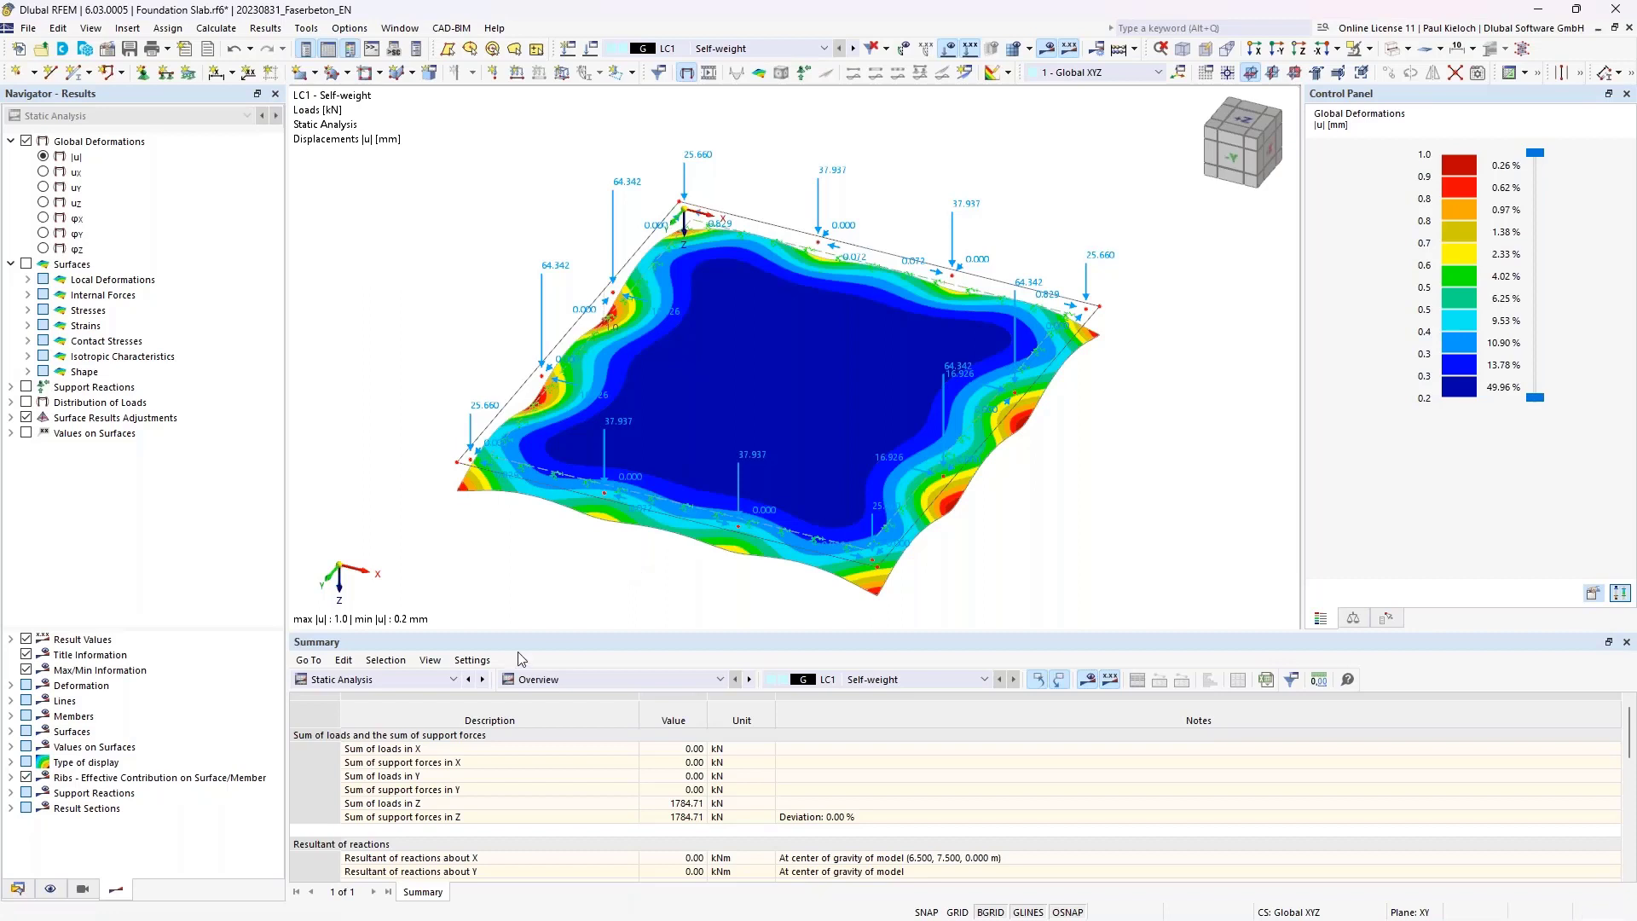
- Review the Concrete Design input for design situations and objects to design, and run the concrete design calculation
click(449, 679)
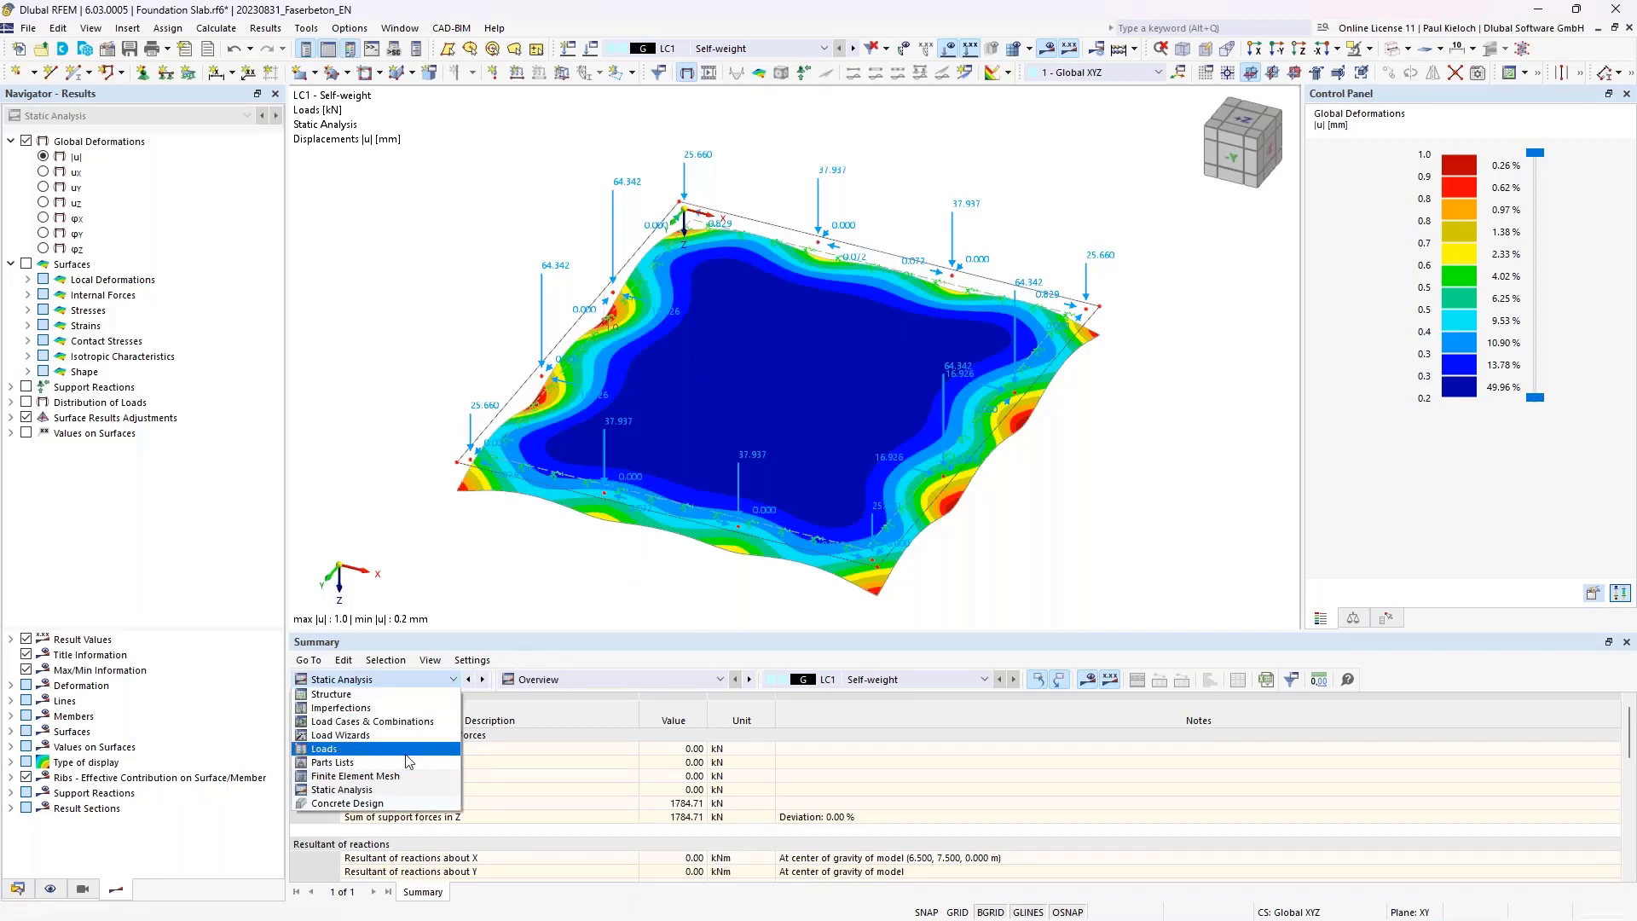
click(380, 803)
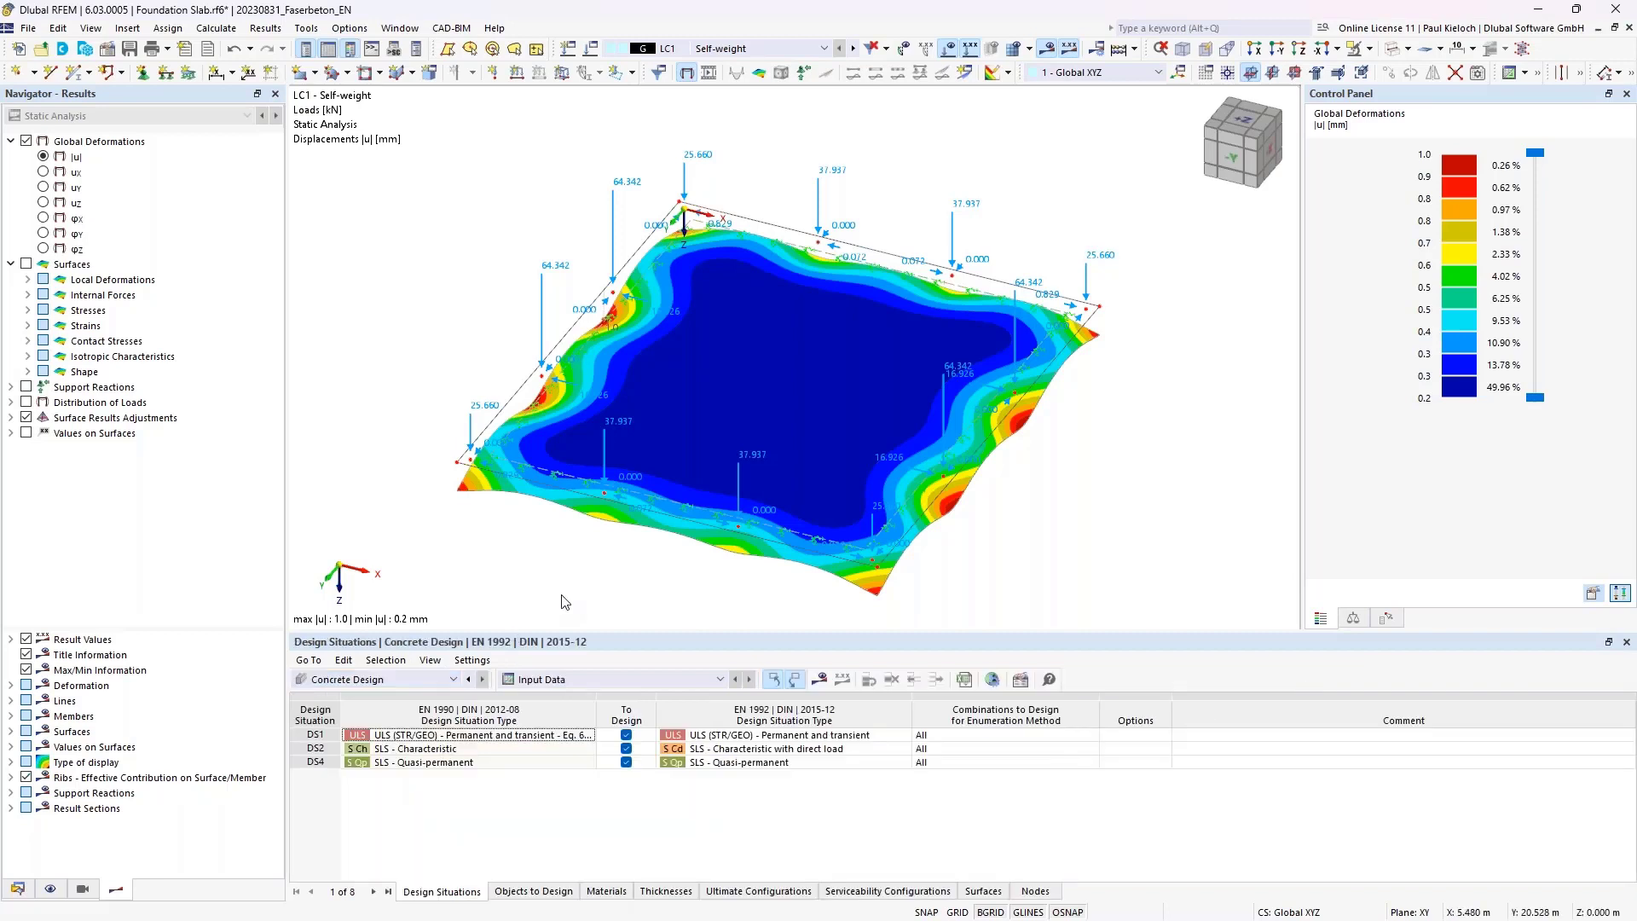
click(541, 893)
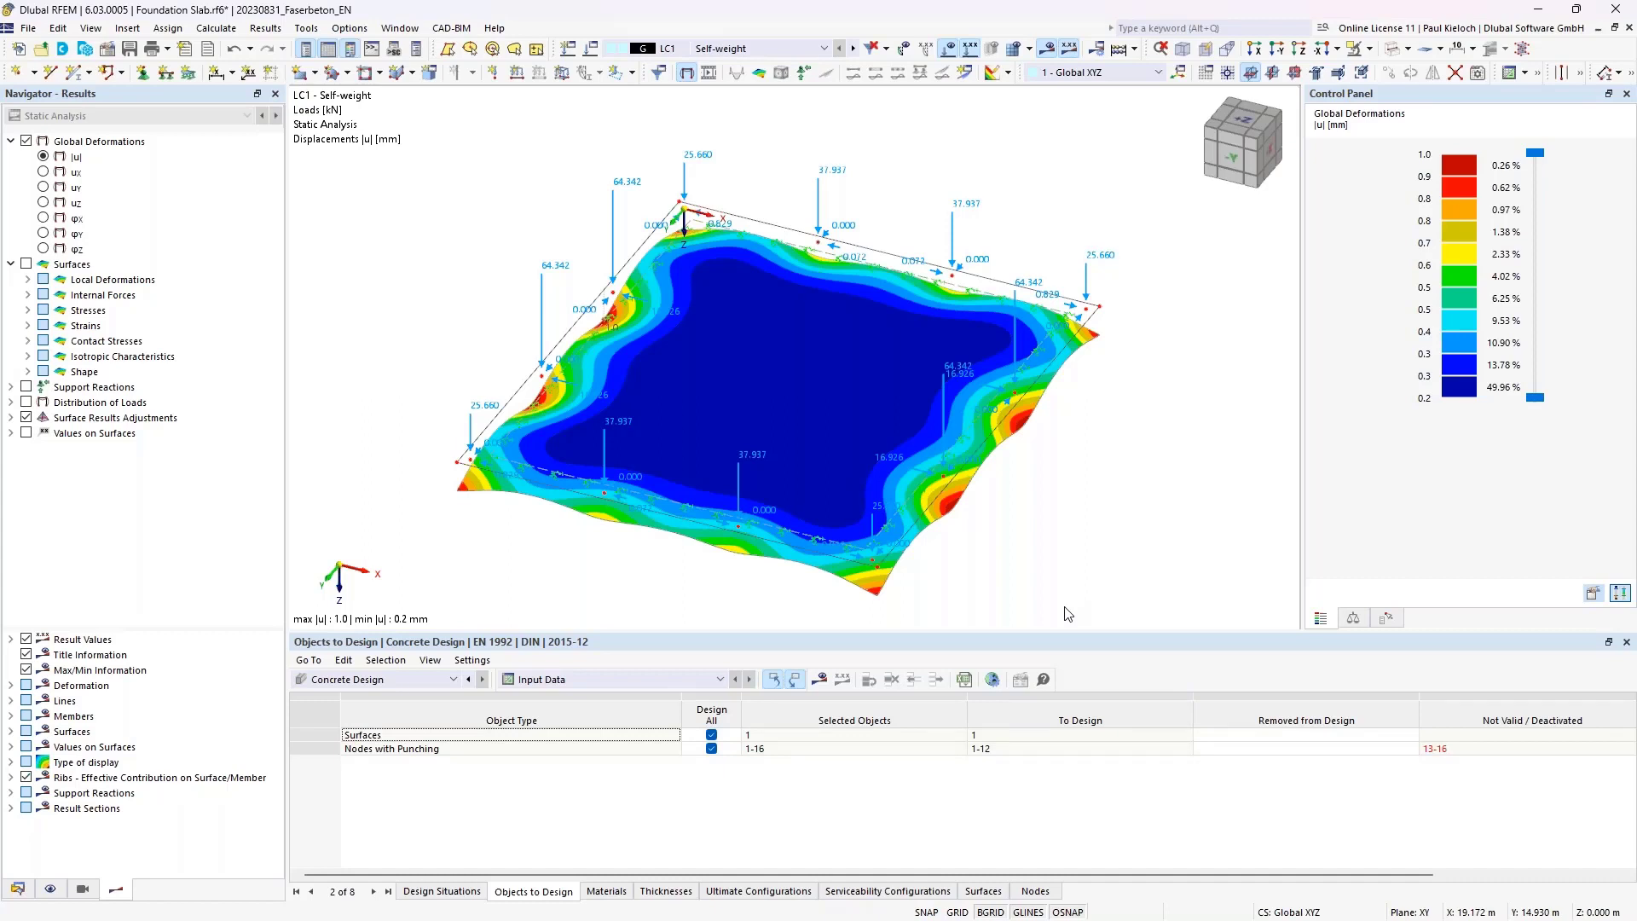
ctrl+middle_drag(1105, 546, 1118, 525)
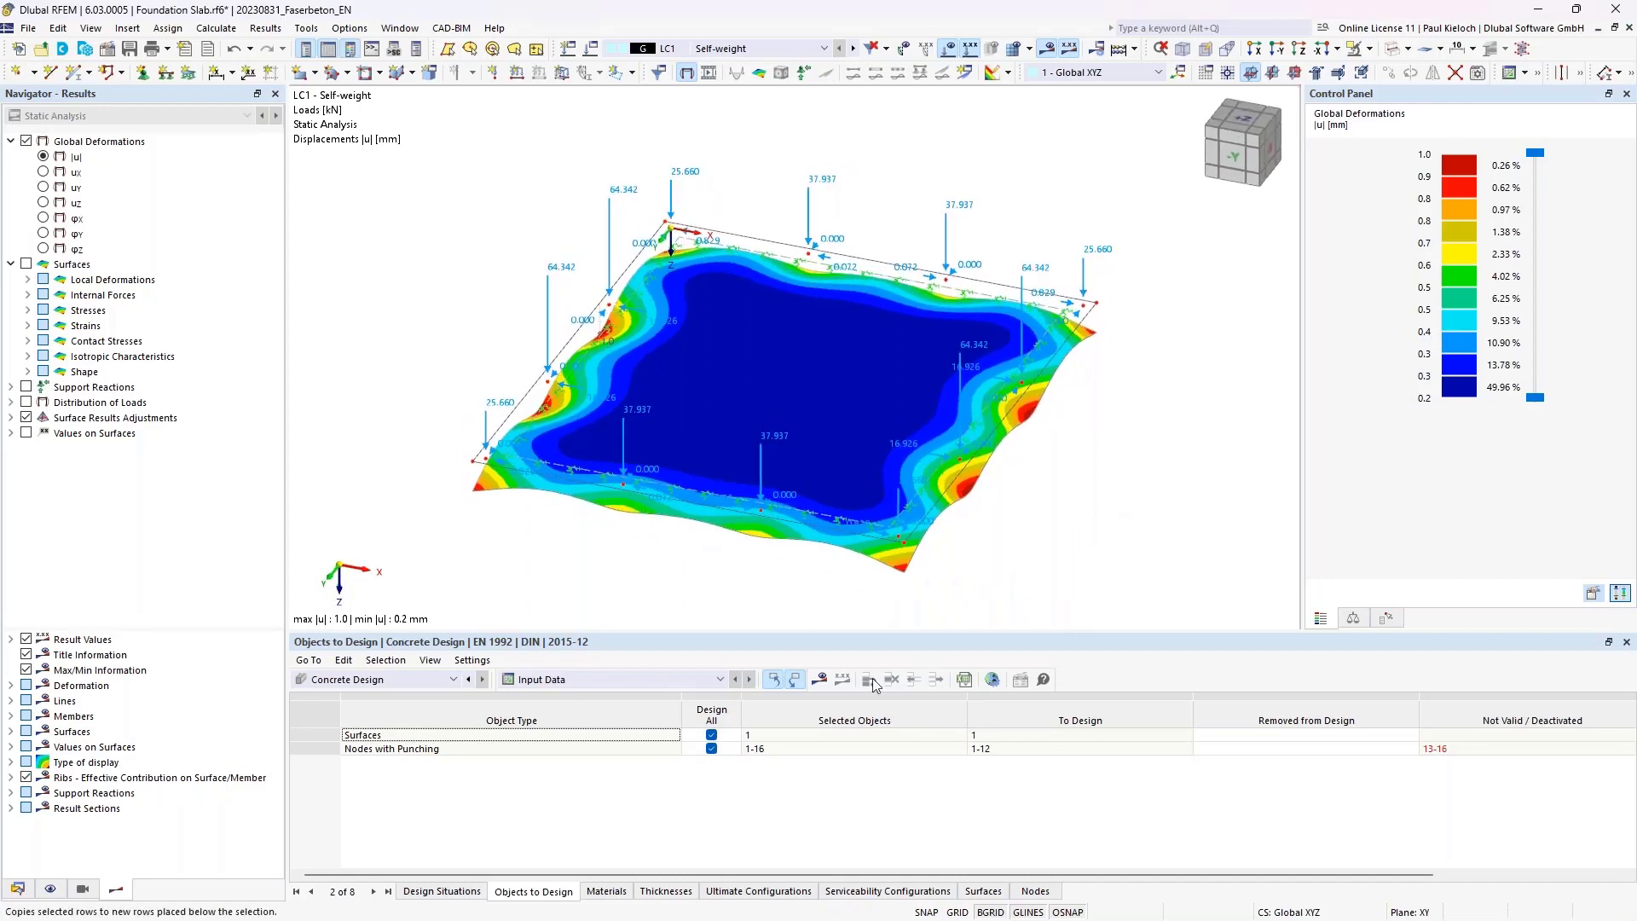
click(820, 682)
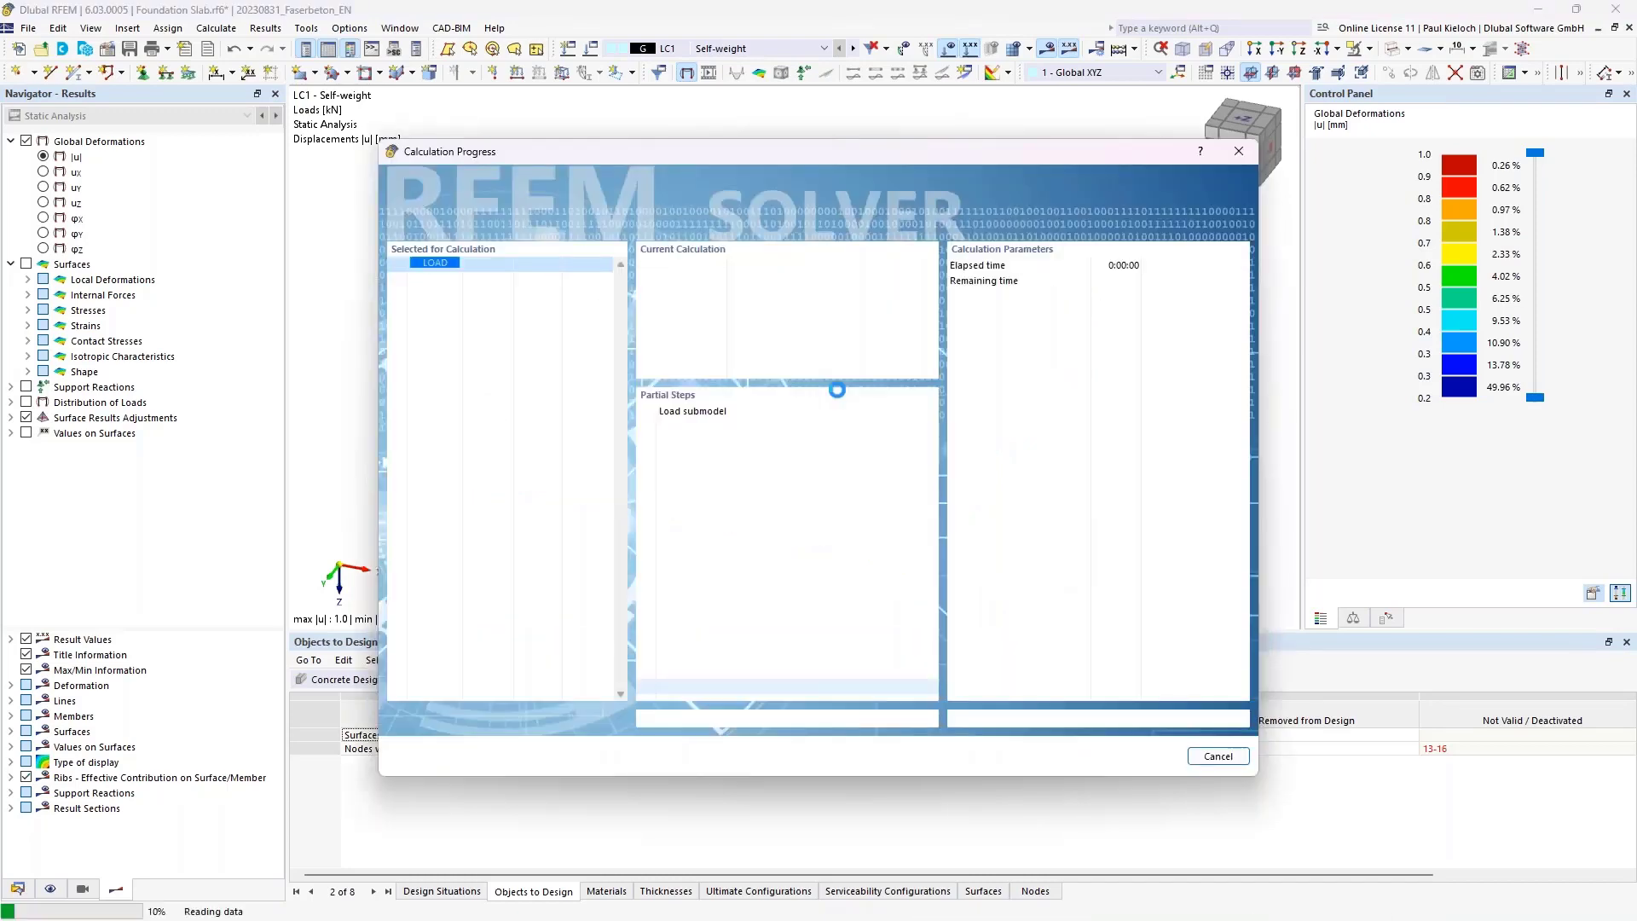
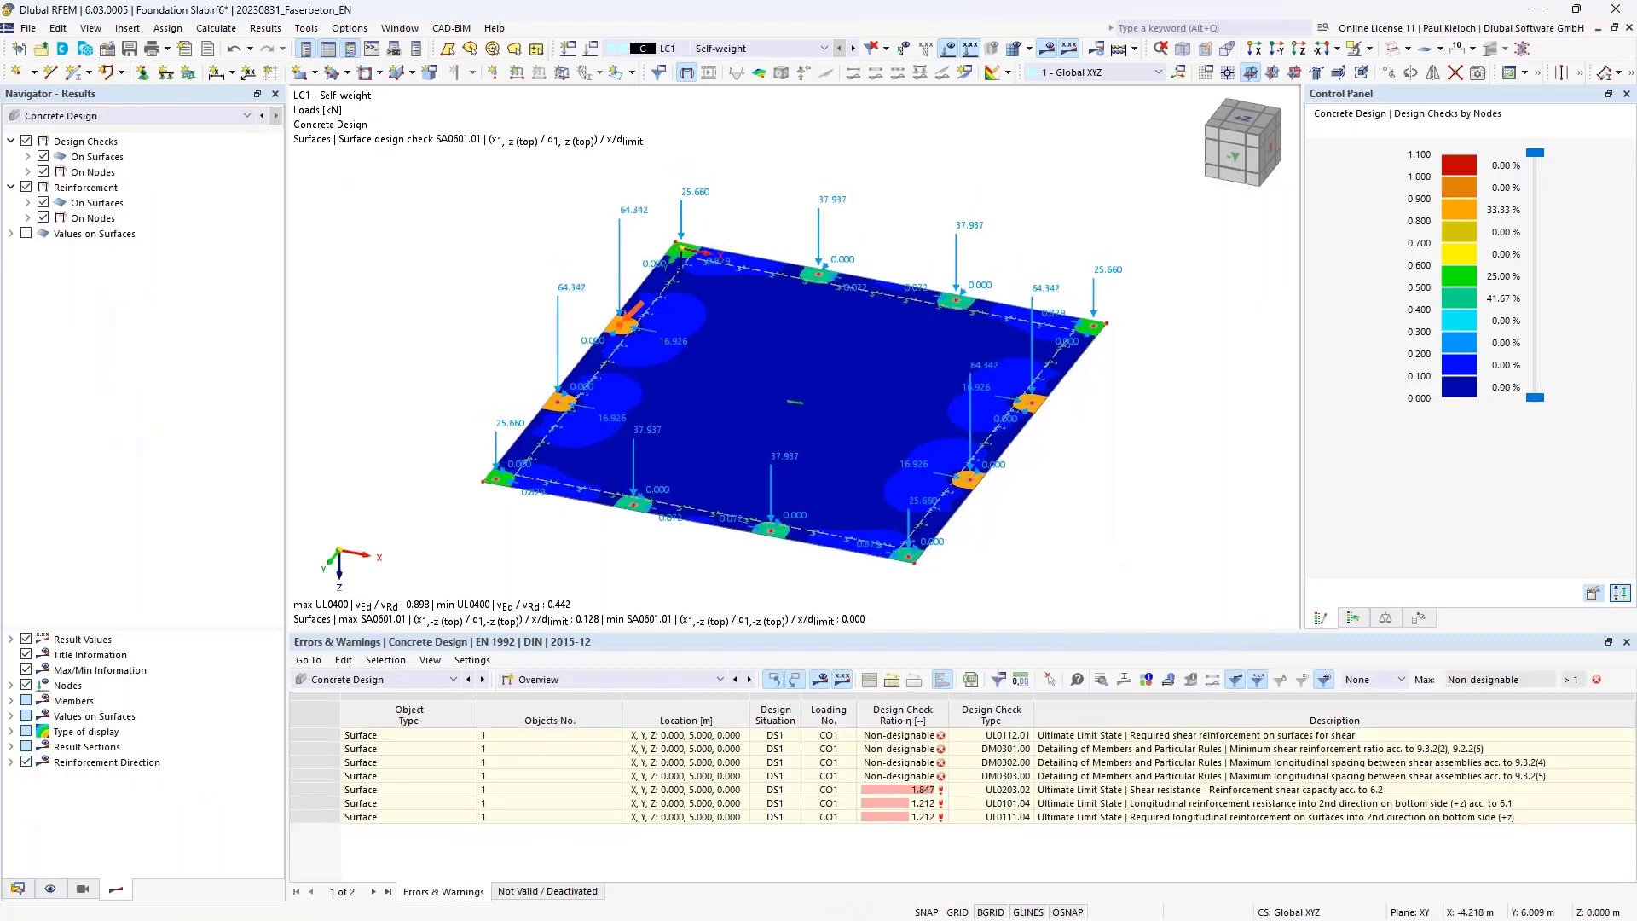
- Hide the reinforcement results, the design checks on nodes and the loads, leaving only the surface design checks displayed on the slab
ctrl+middle_drag(491, 319, 459, 333)
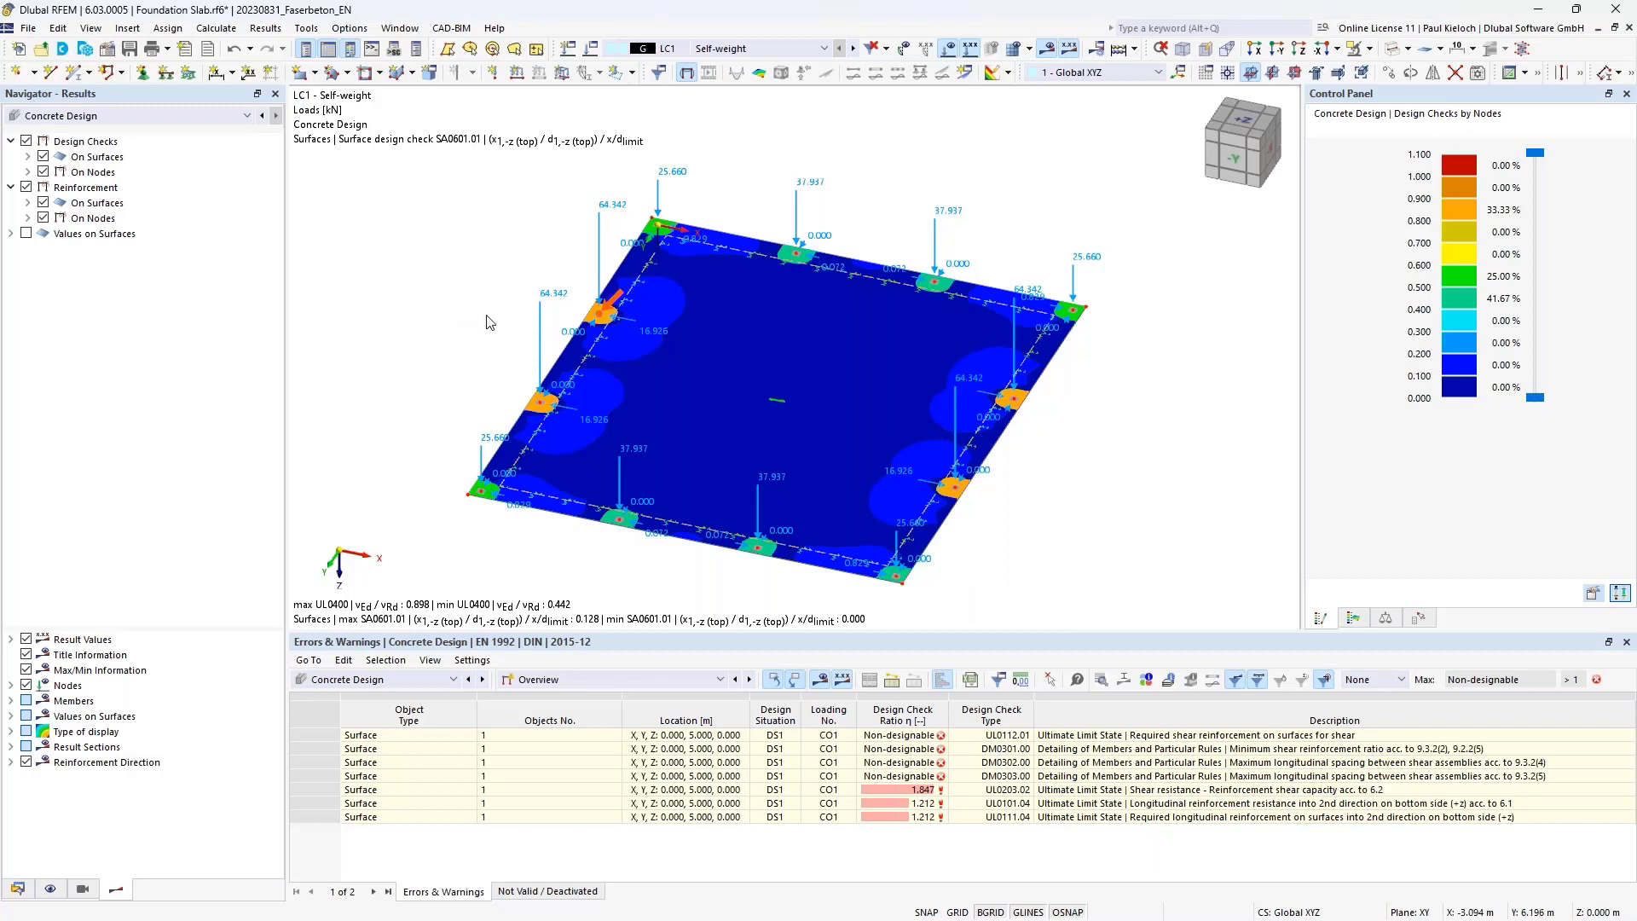
click(26, 188)
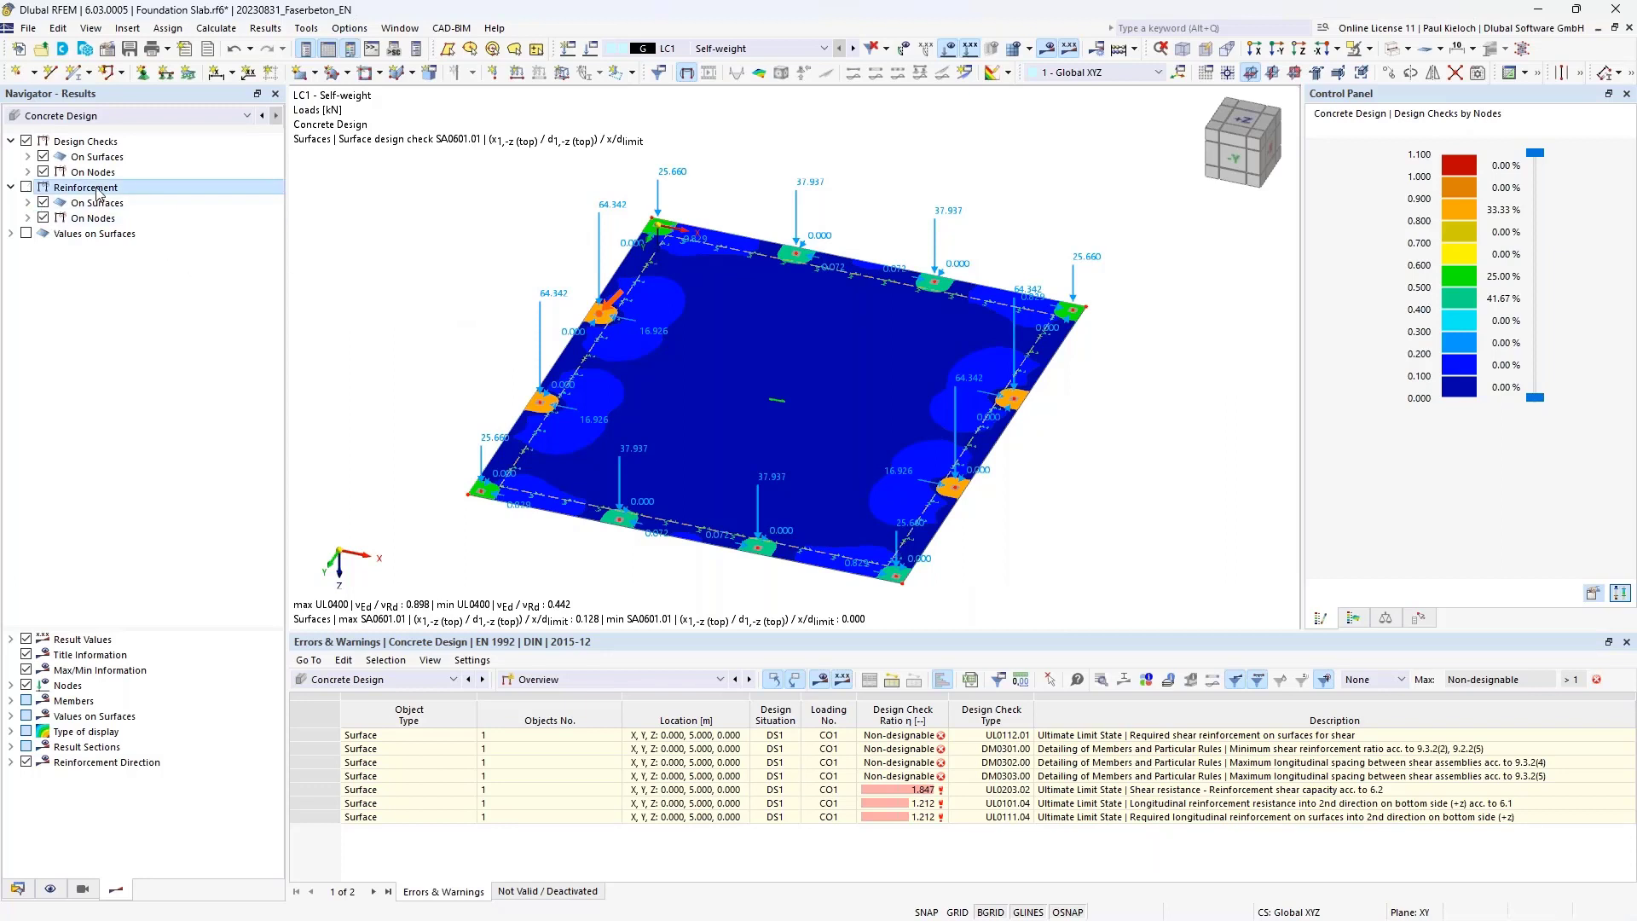
click(42, 173)
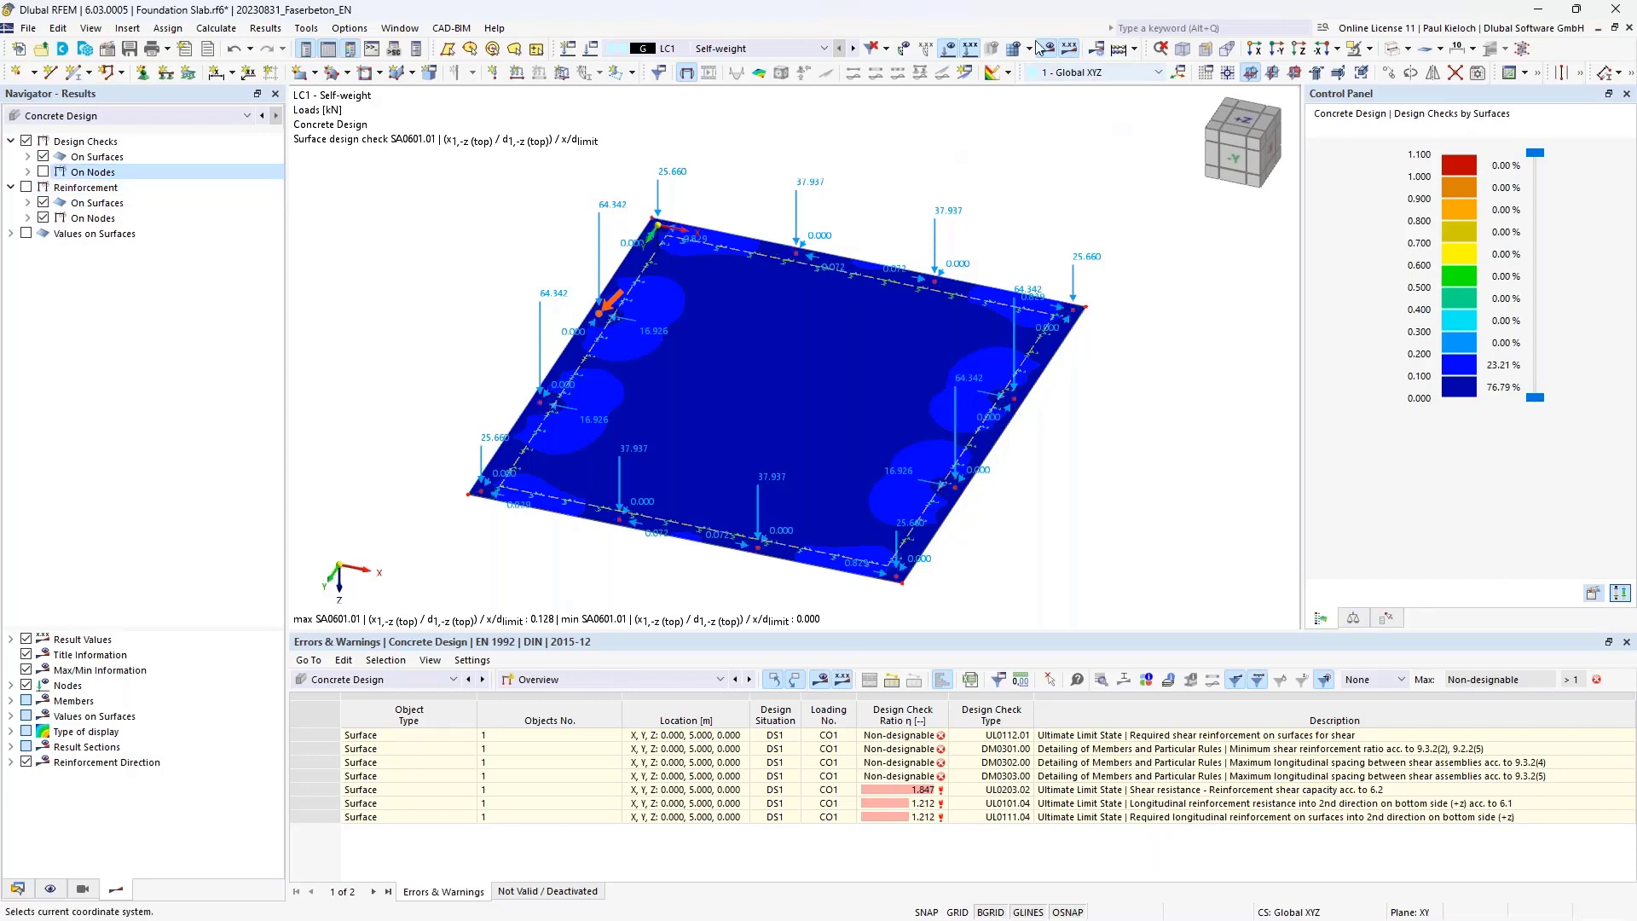
click(947, 48)
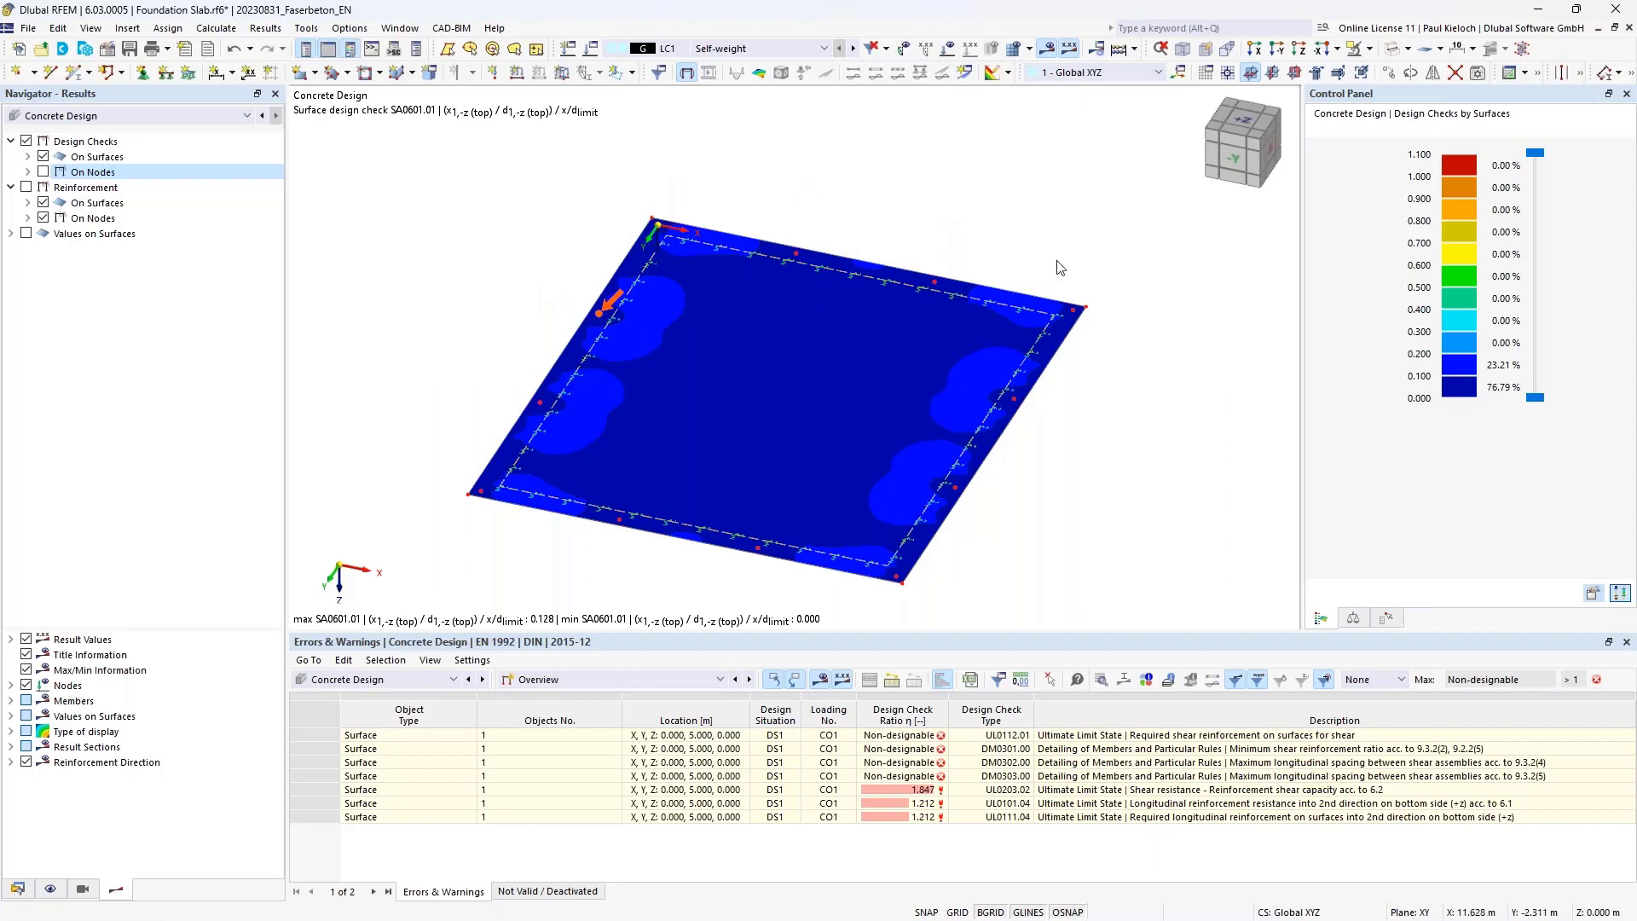
mouse_move(1043, 222)
middle_down()
mouse_move(1049, 206)
mouse_move(1054, 218)
middle_up()
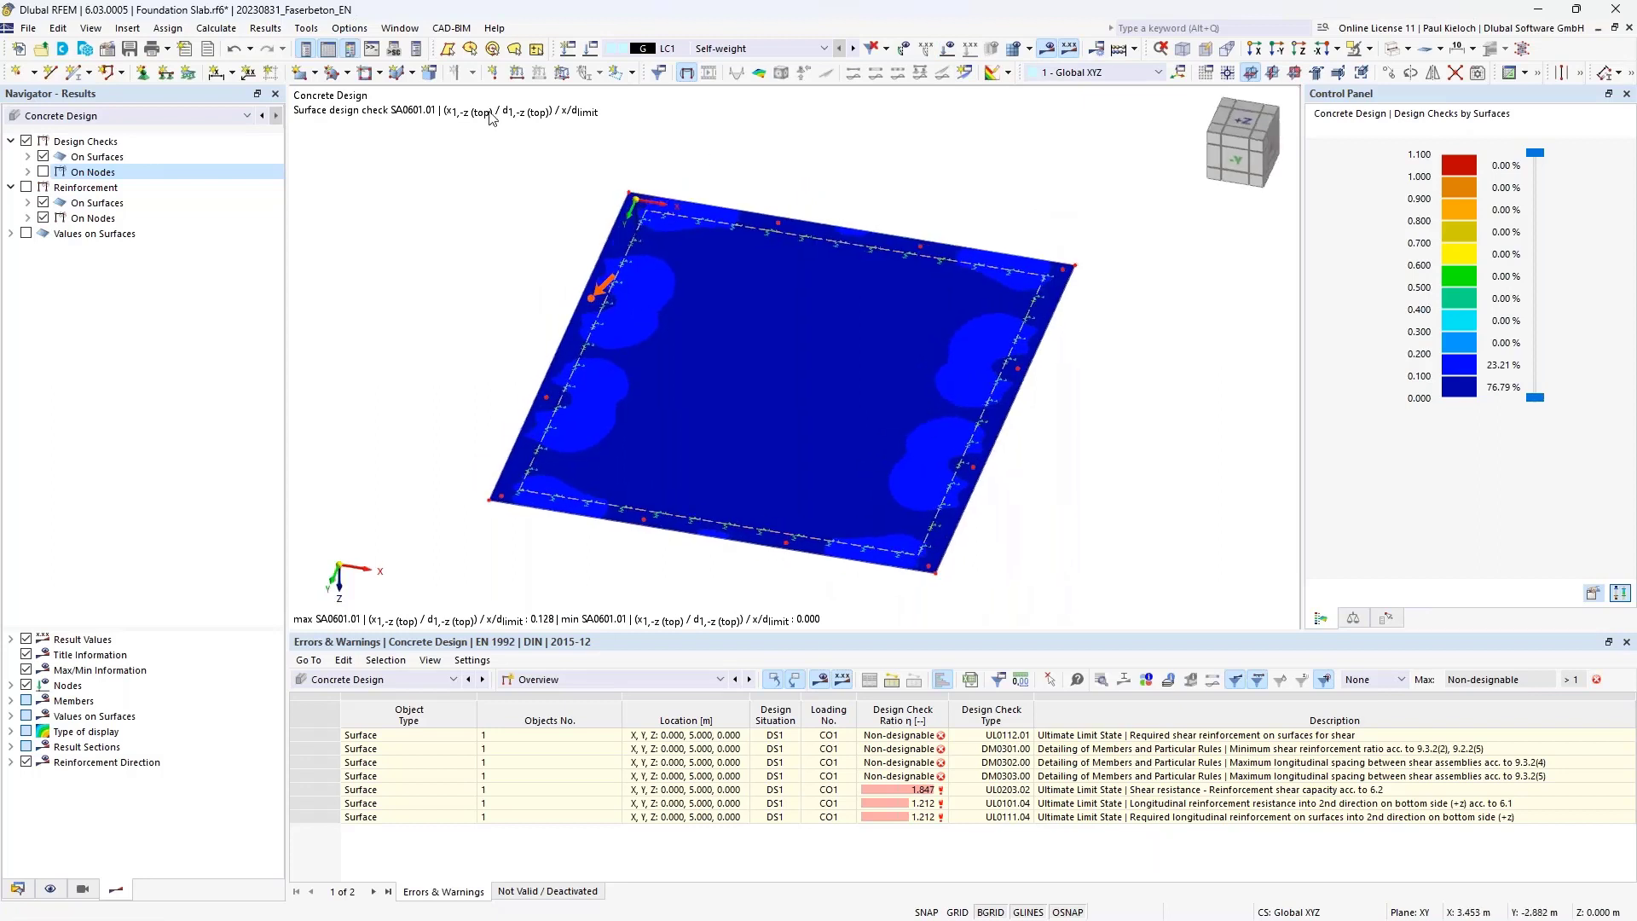
- List the individual ultimate and serviceability limit state checks on surfaces, with enough width to read their full names
click(27, 157)
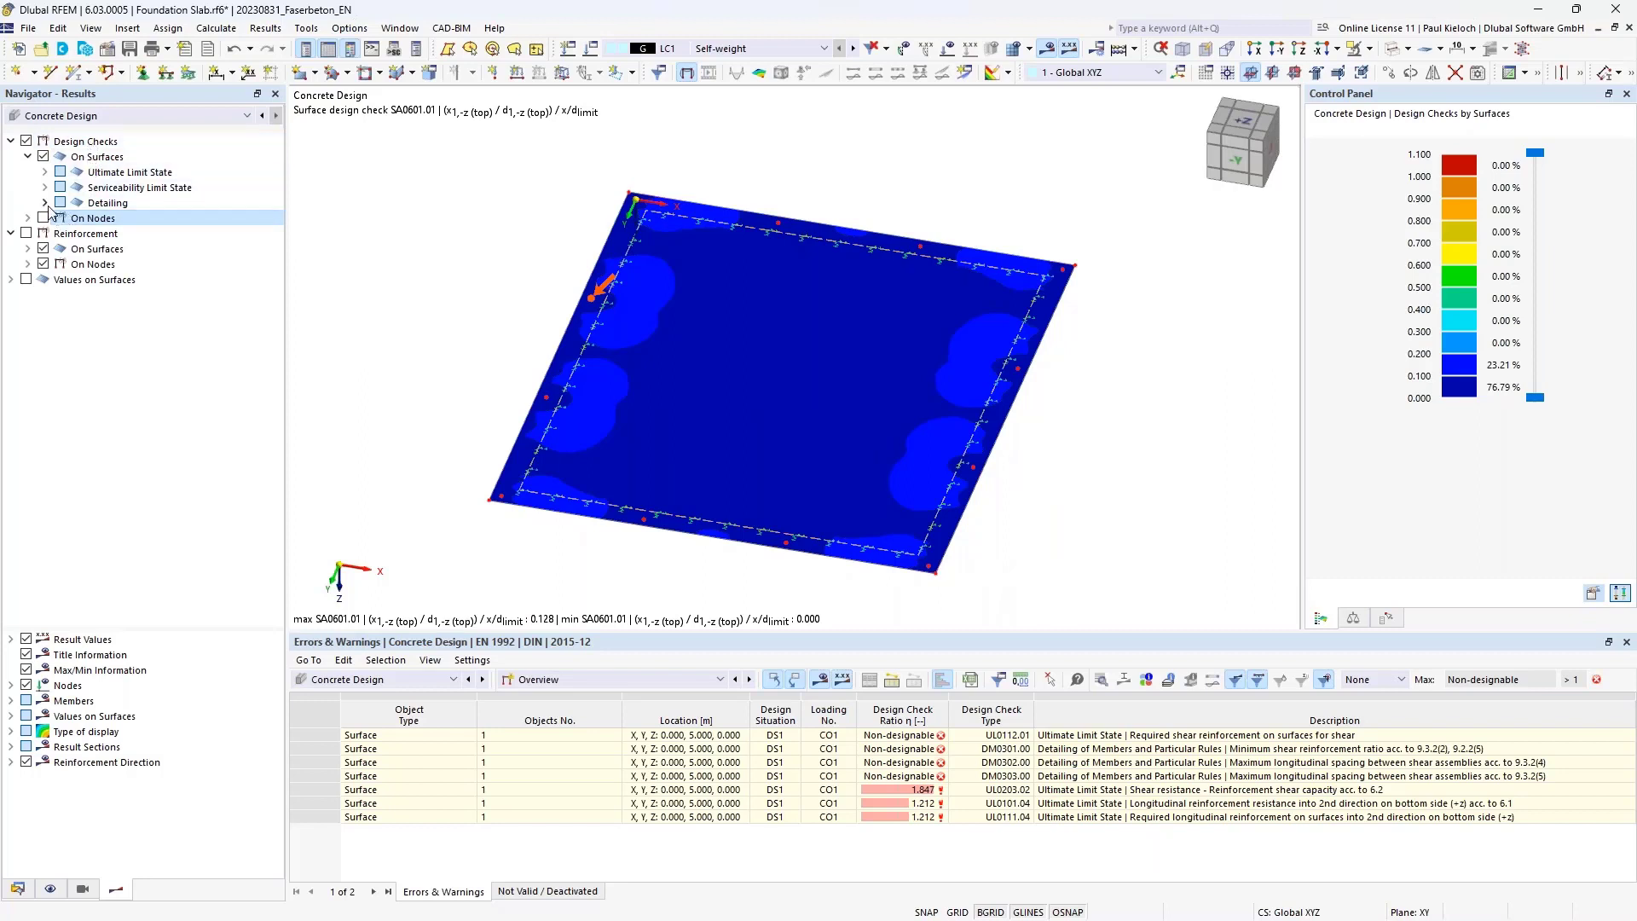
click(44, 172)
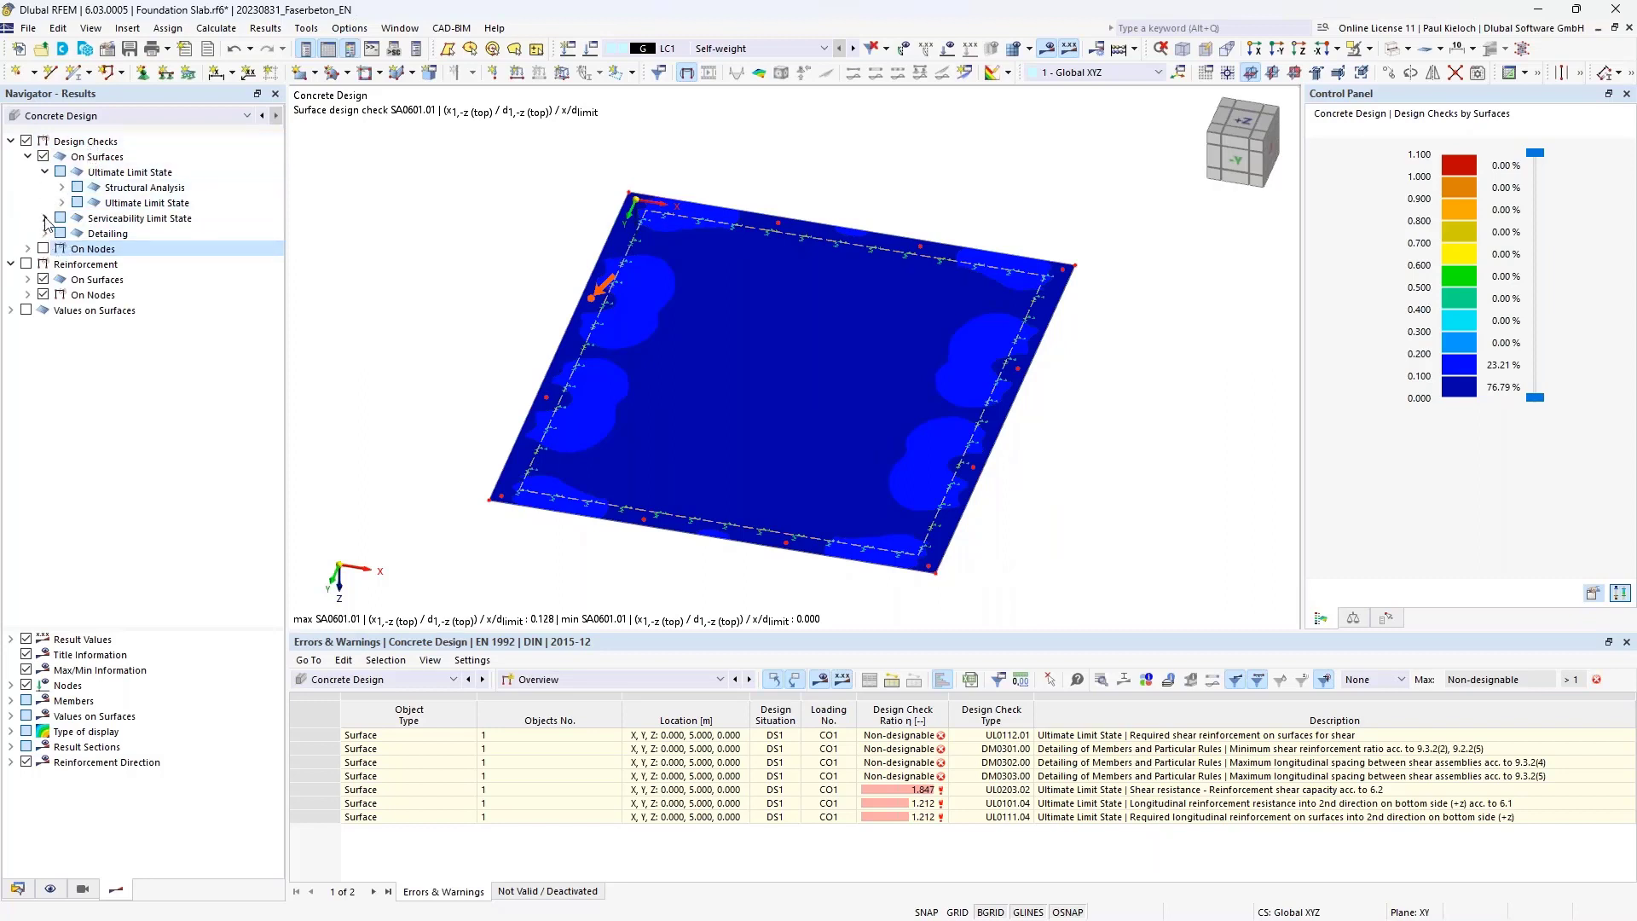
click(44, 219)
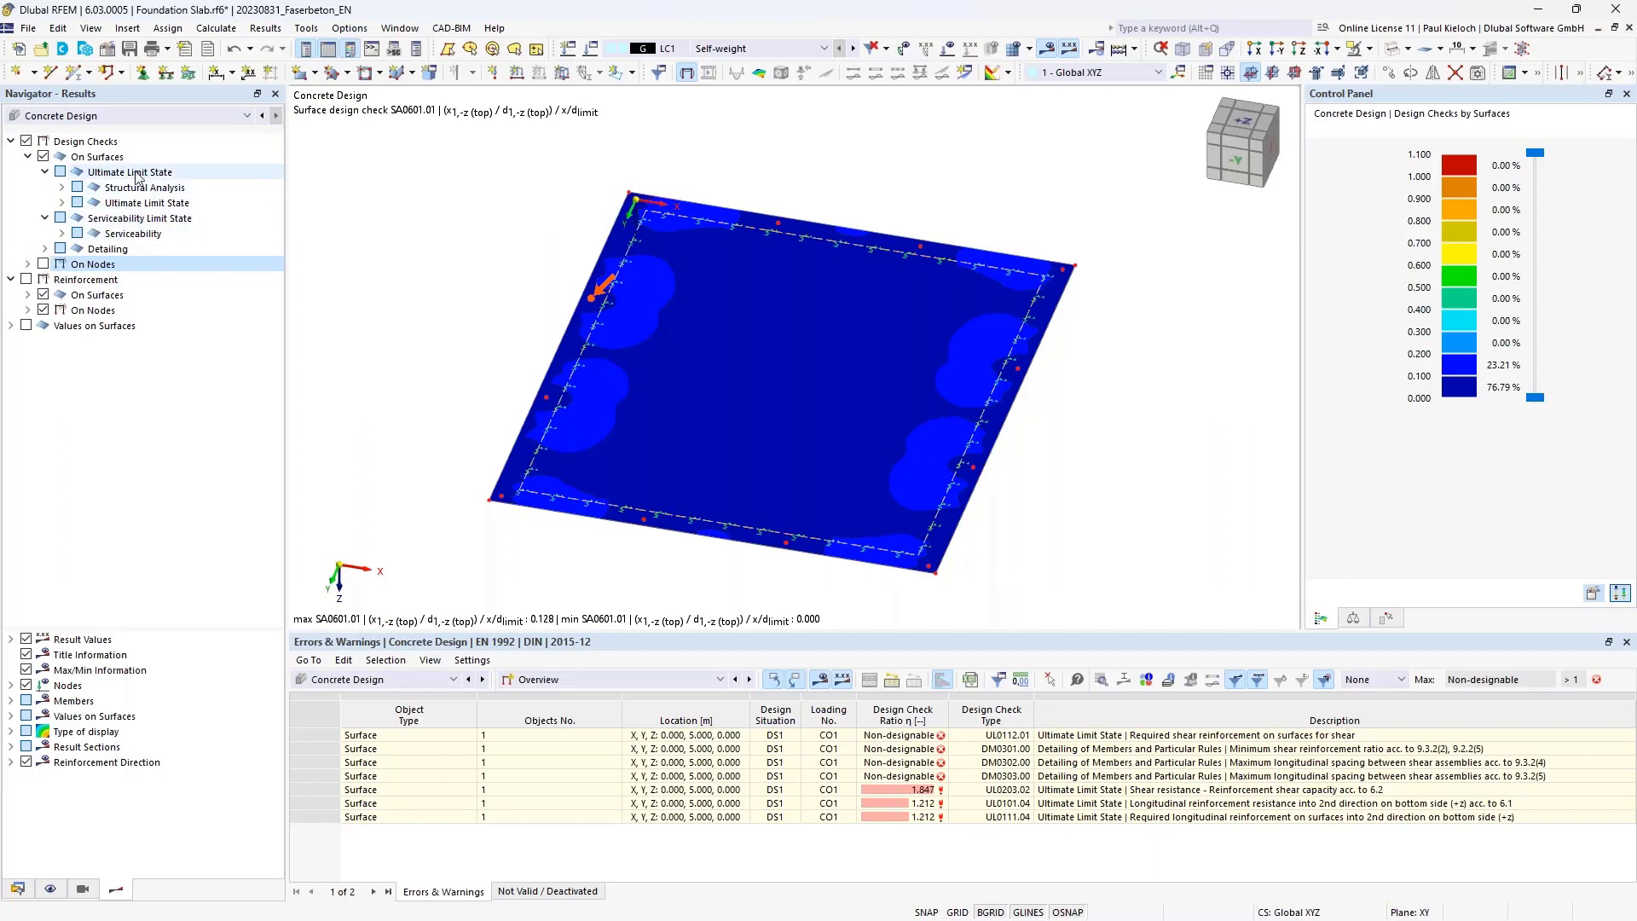
click(62, 203)
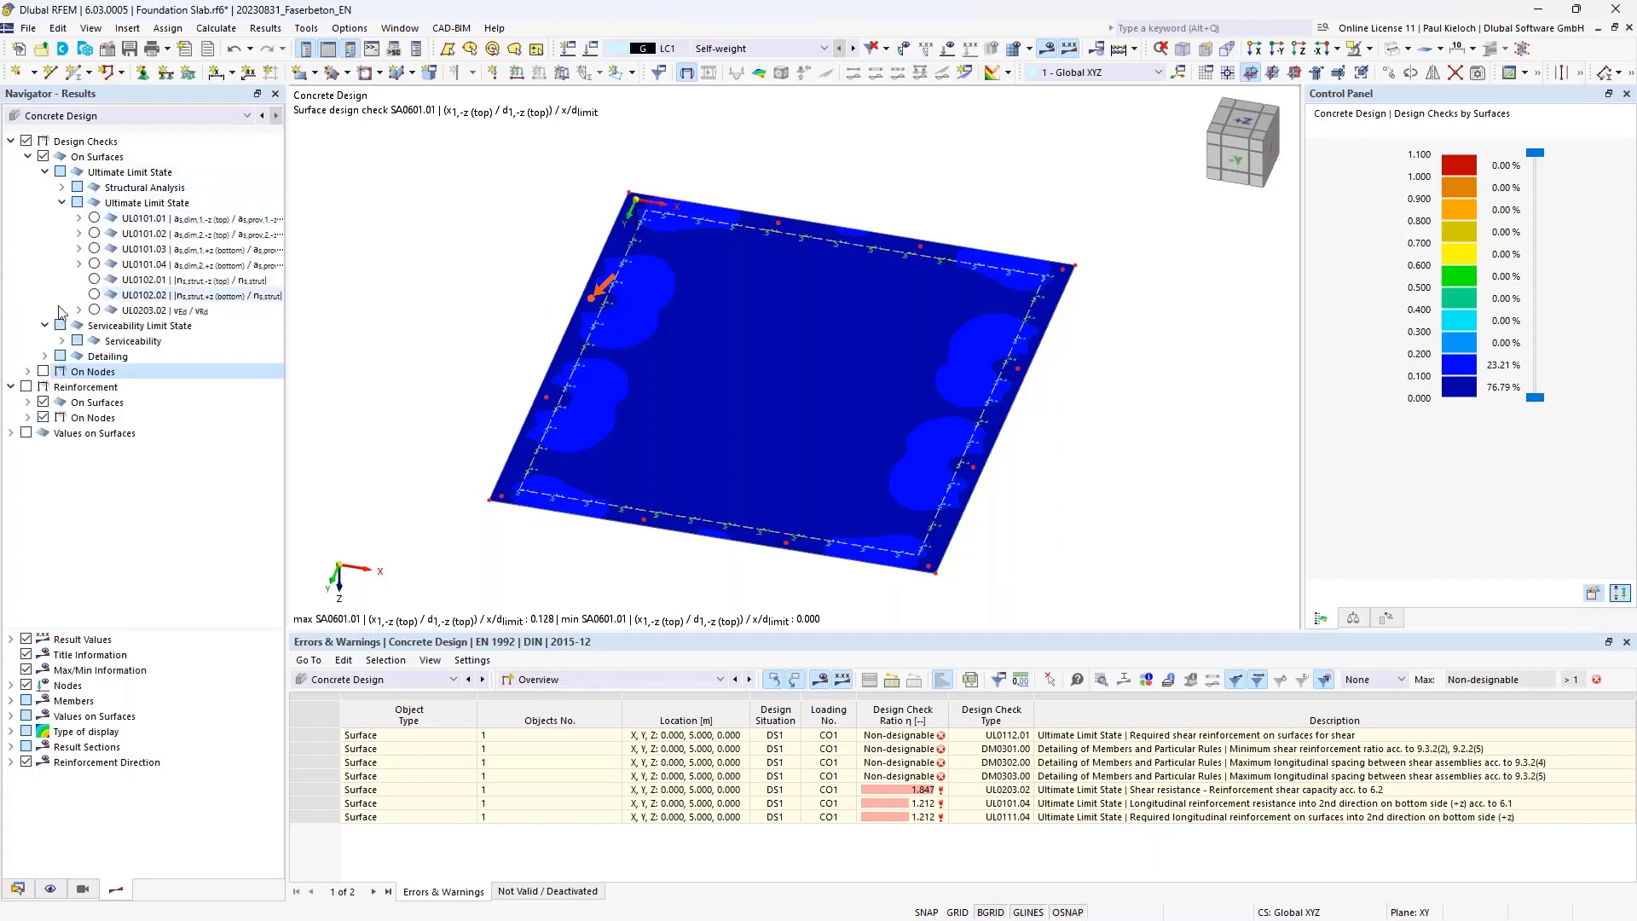
click(61, 340)
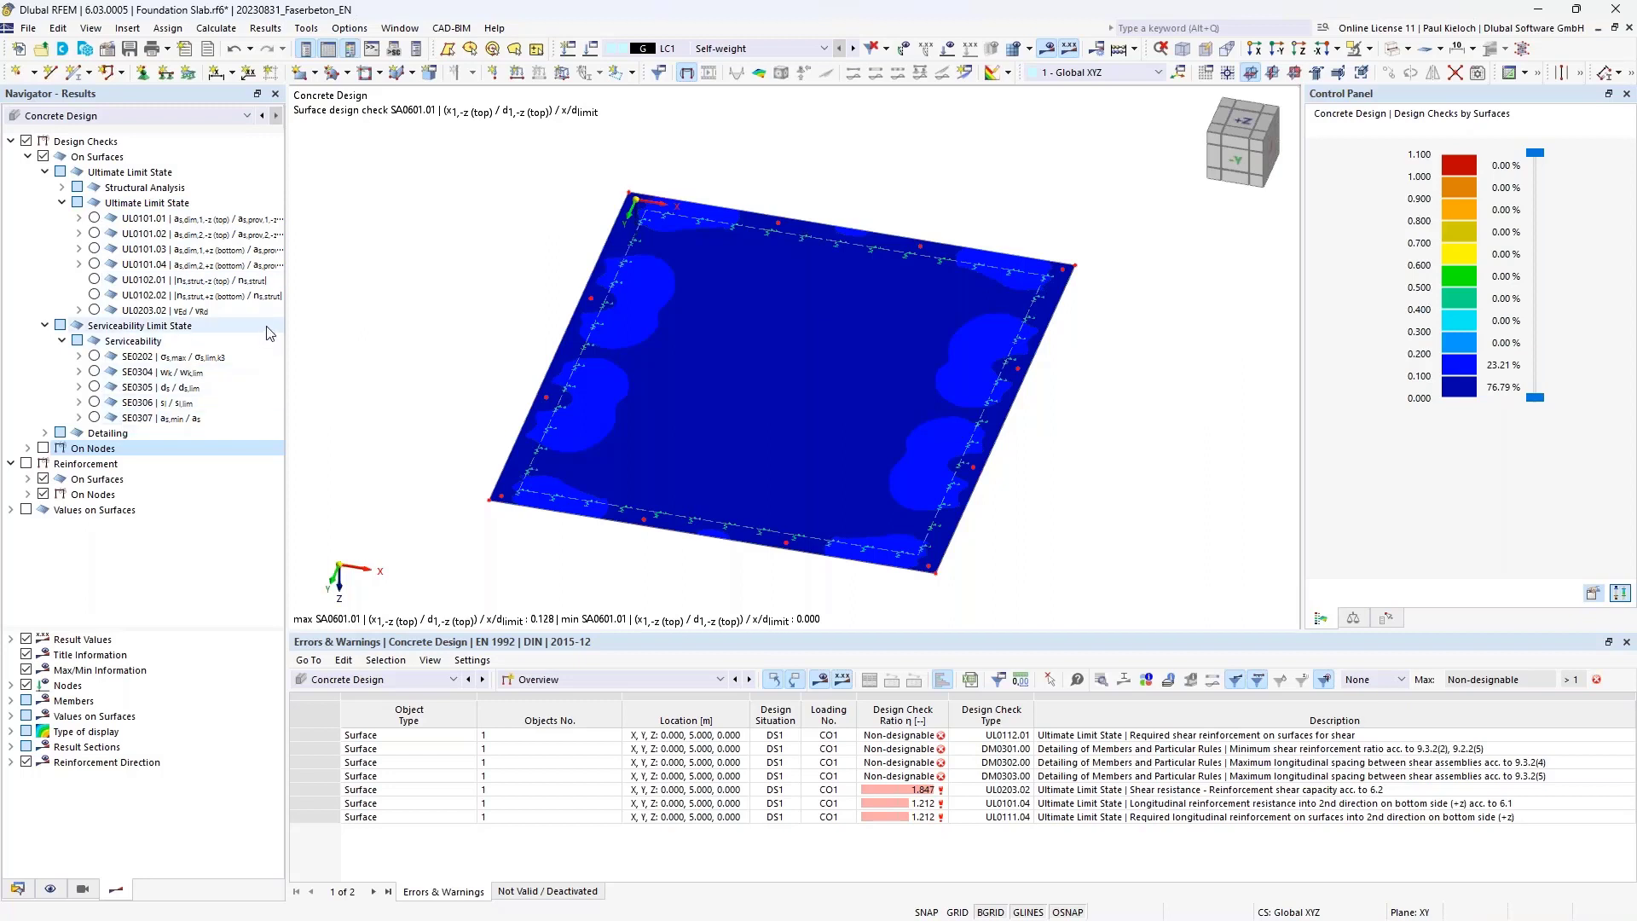
drag(286, 320, 340, 316)
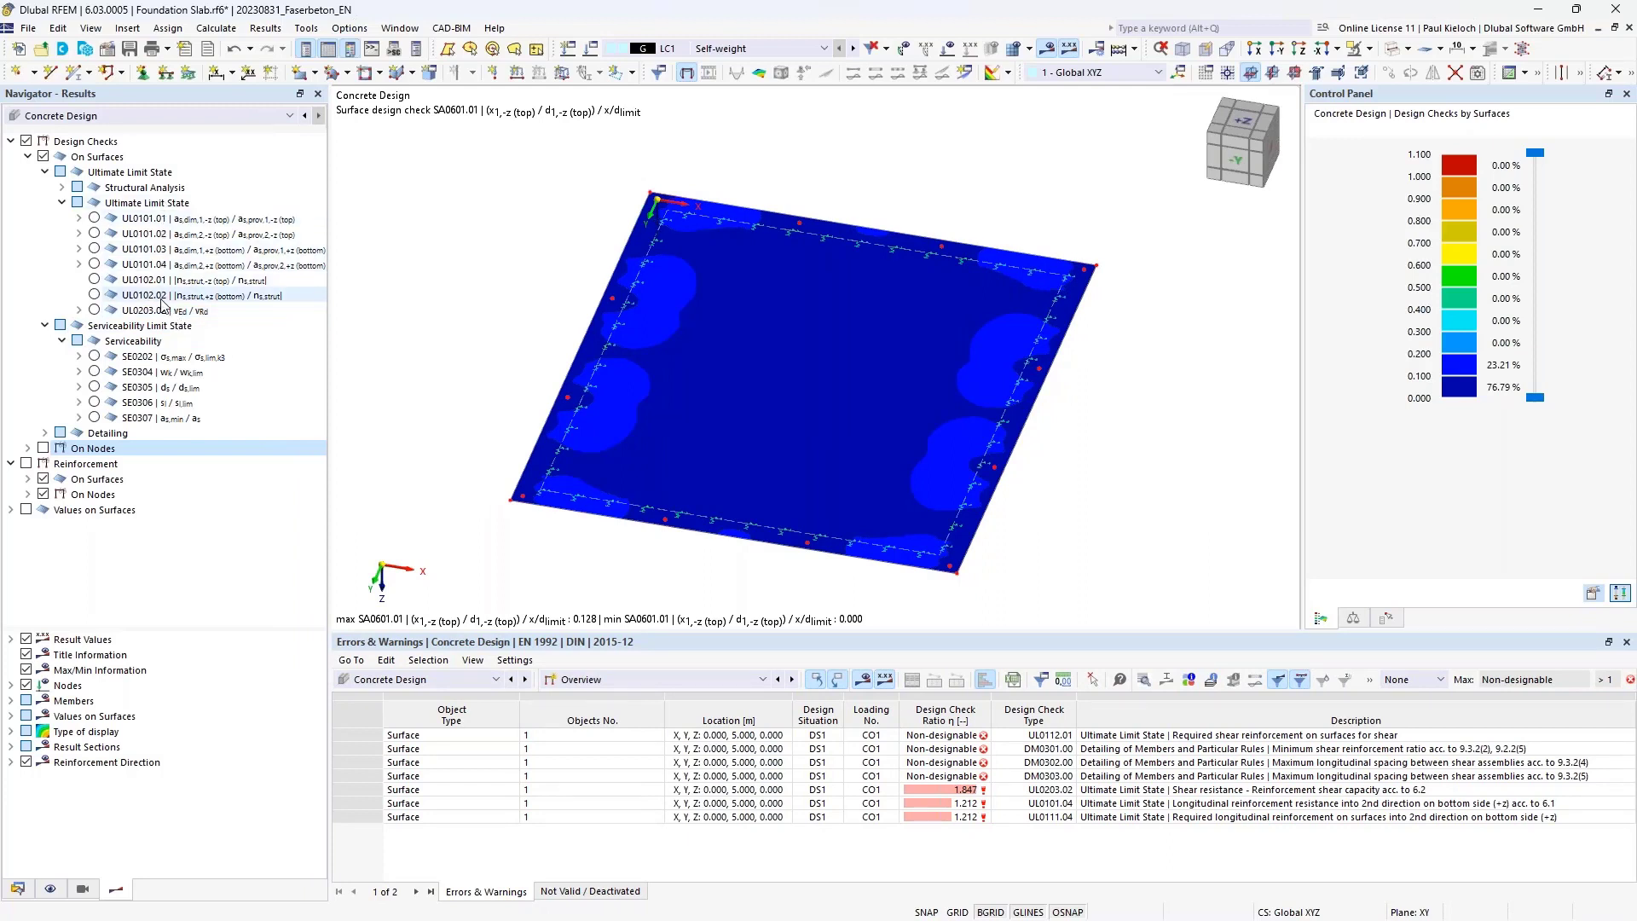
- Display the shear check UL0203.02 on the slab and compare the shear resistances vRd,c and vfRd,c among its detailed results
click(94, 310)
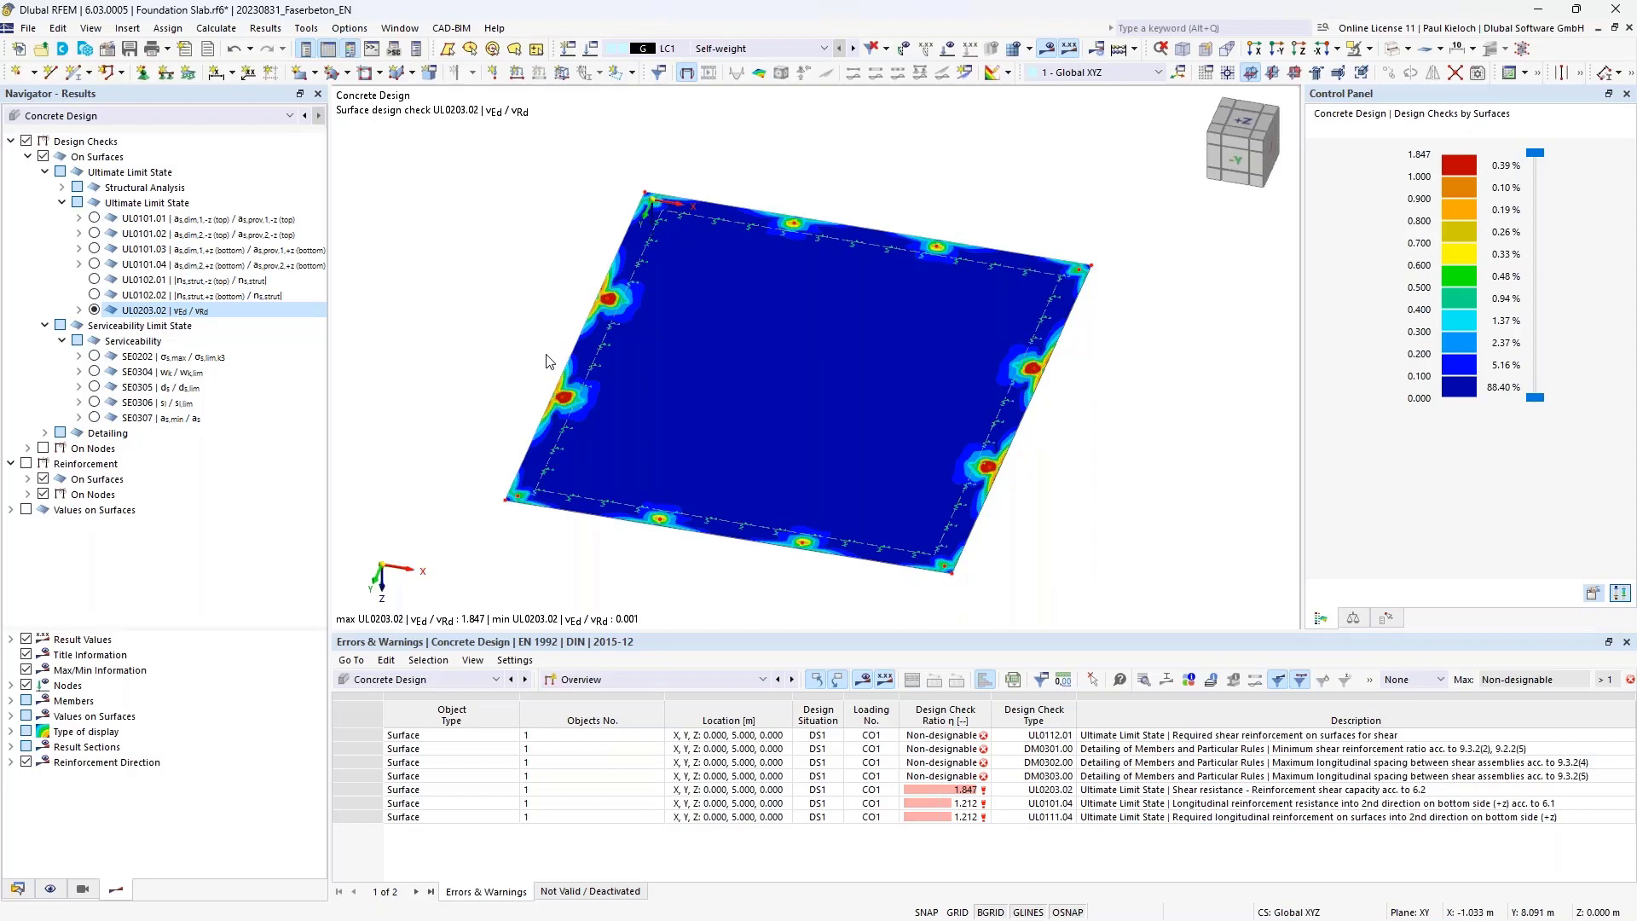
click(78, 310)
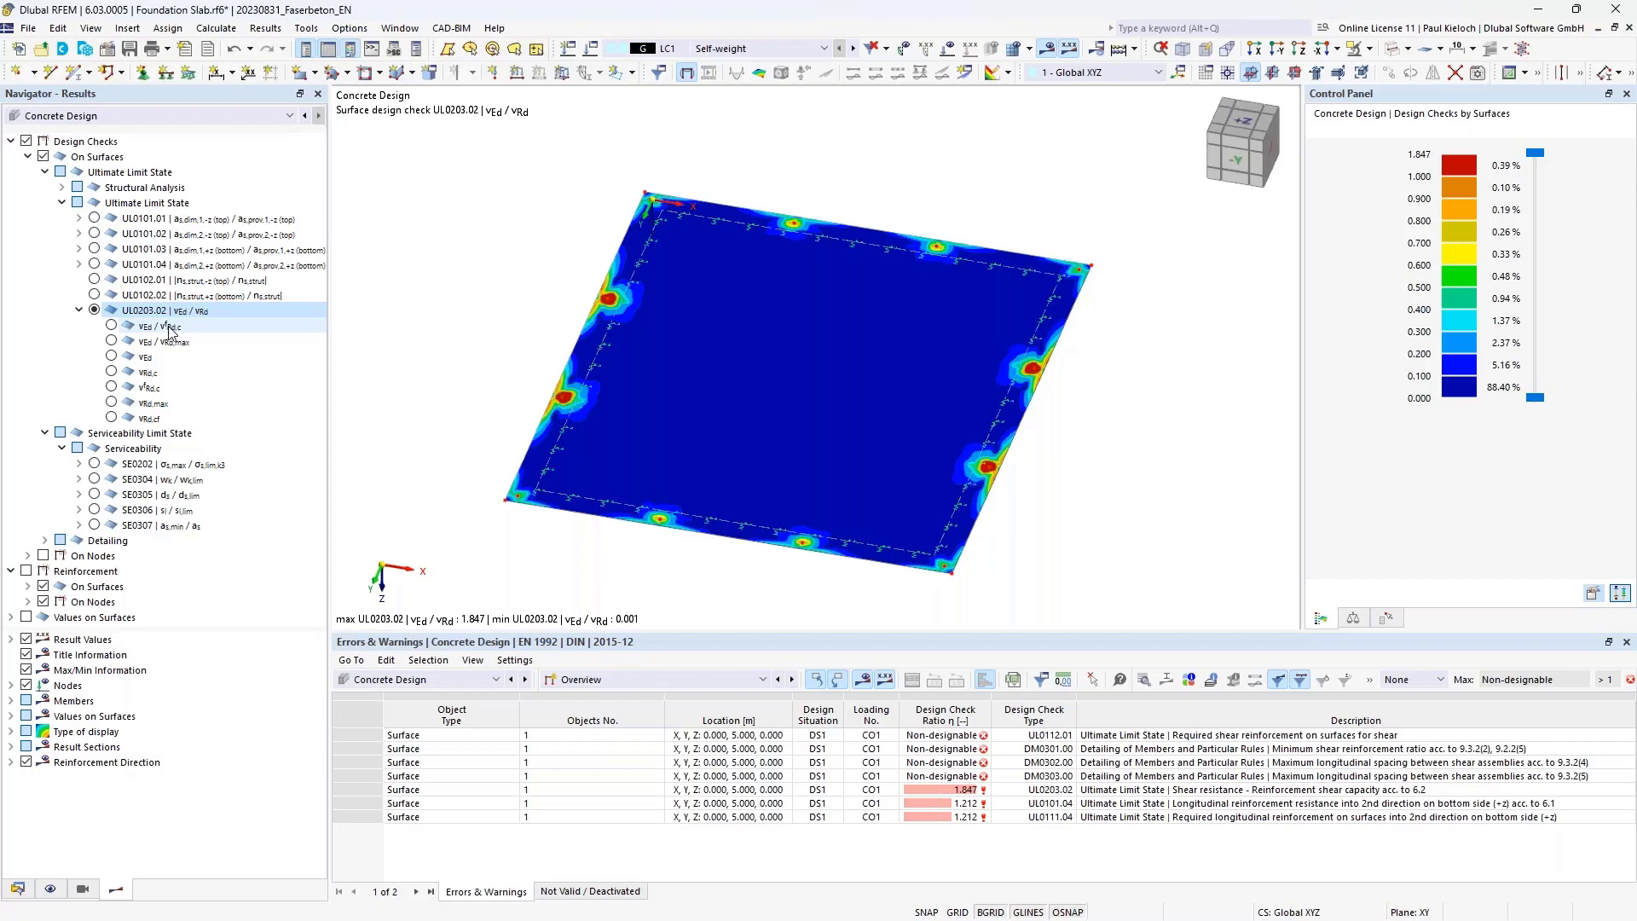
click(113, 388)
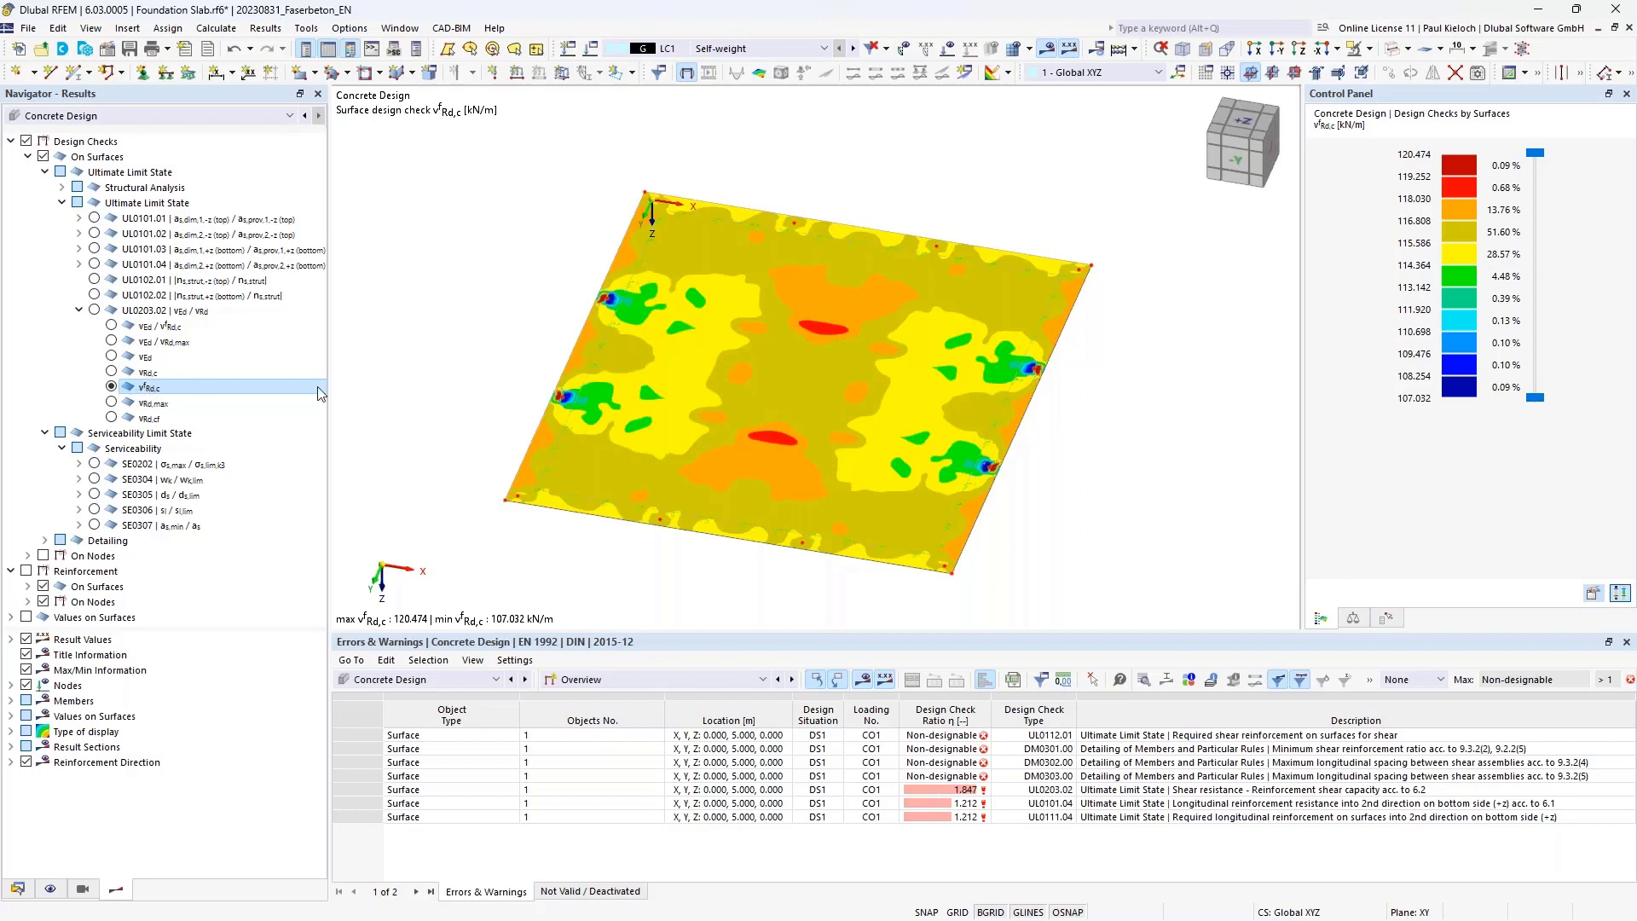
click(113, 373)
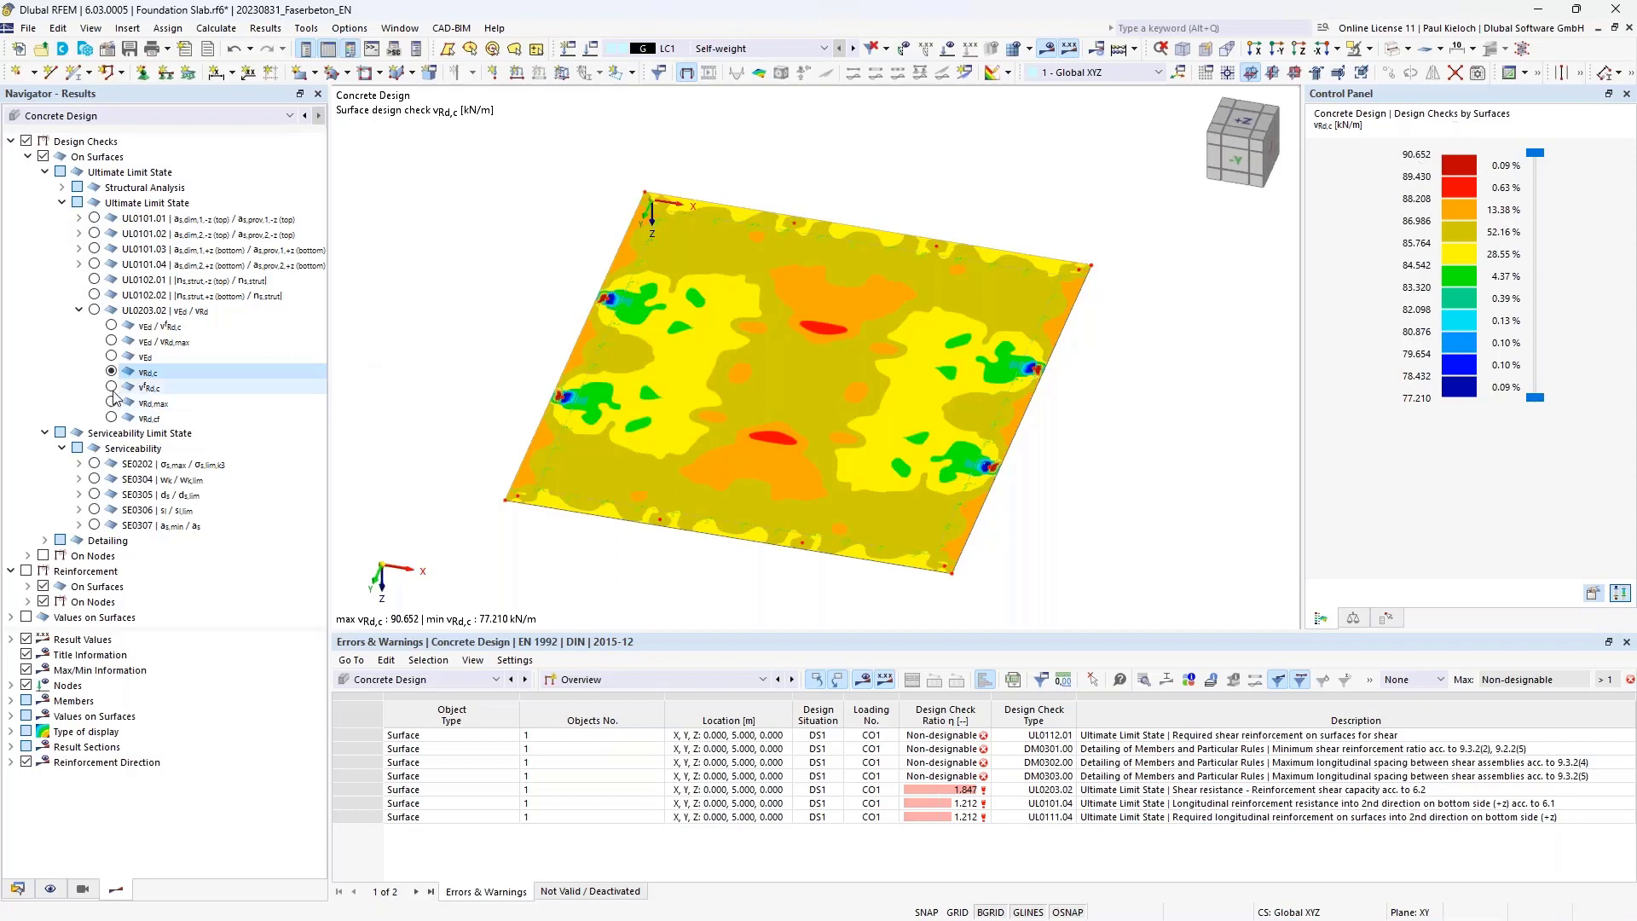
click(112, 387)
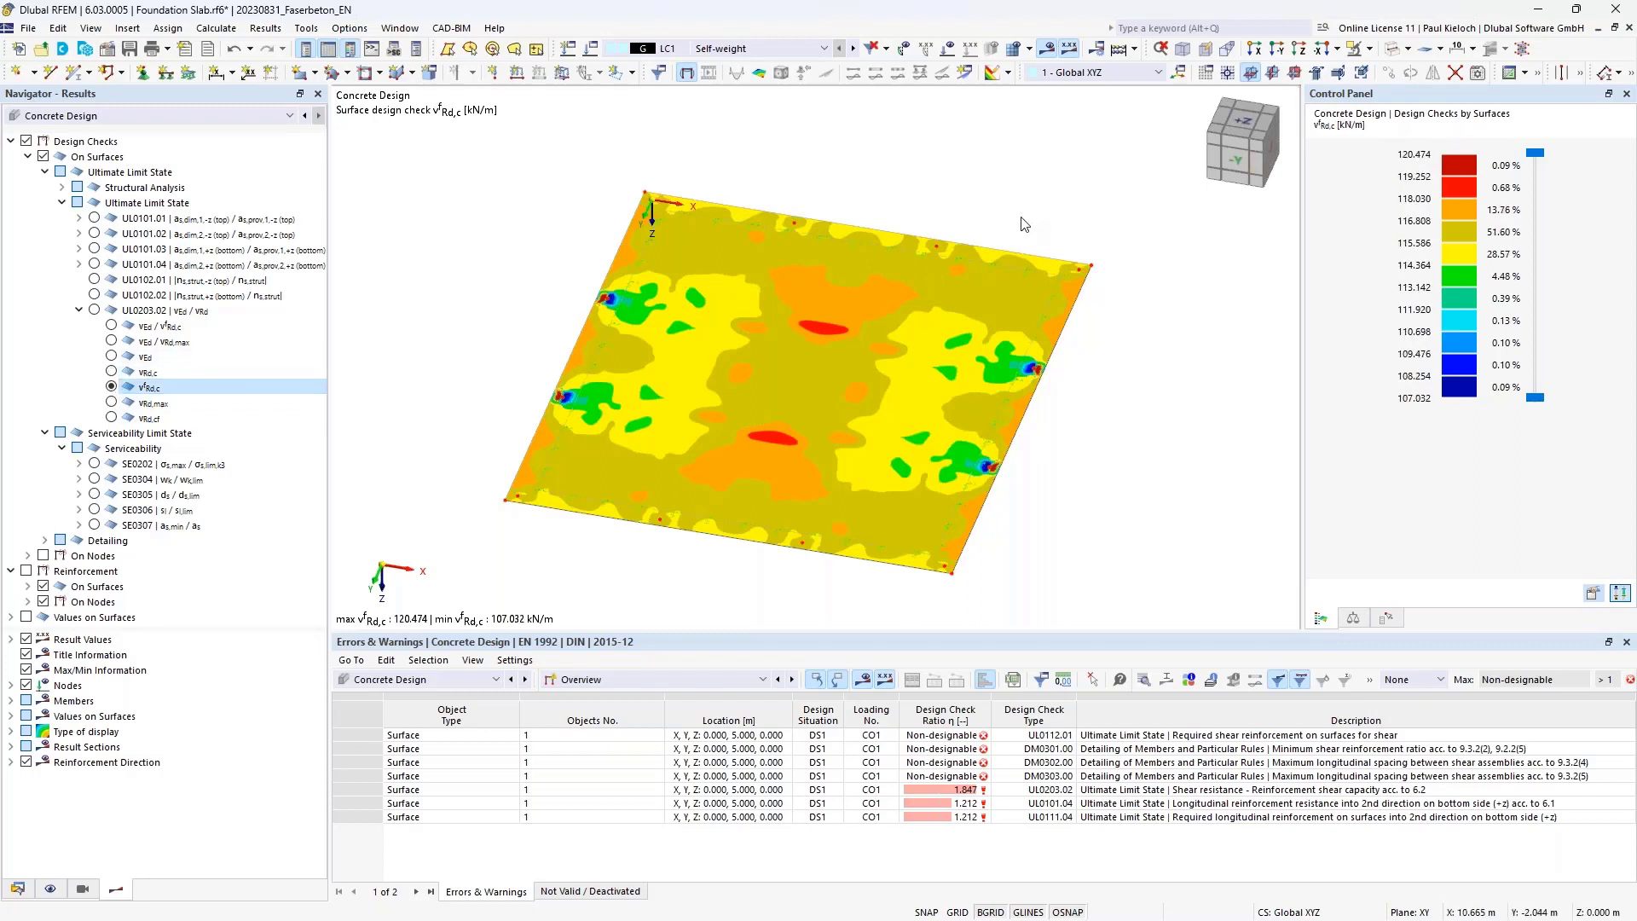
click(94, 310)
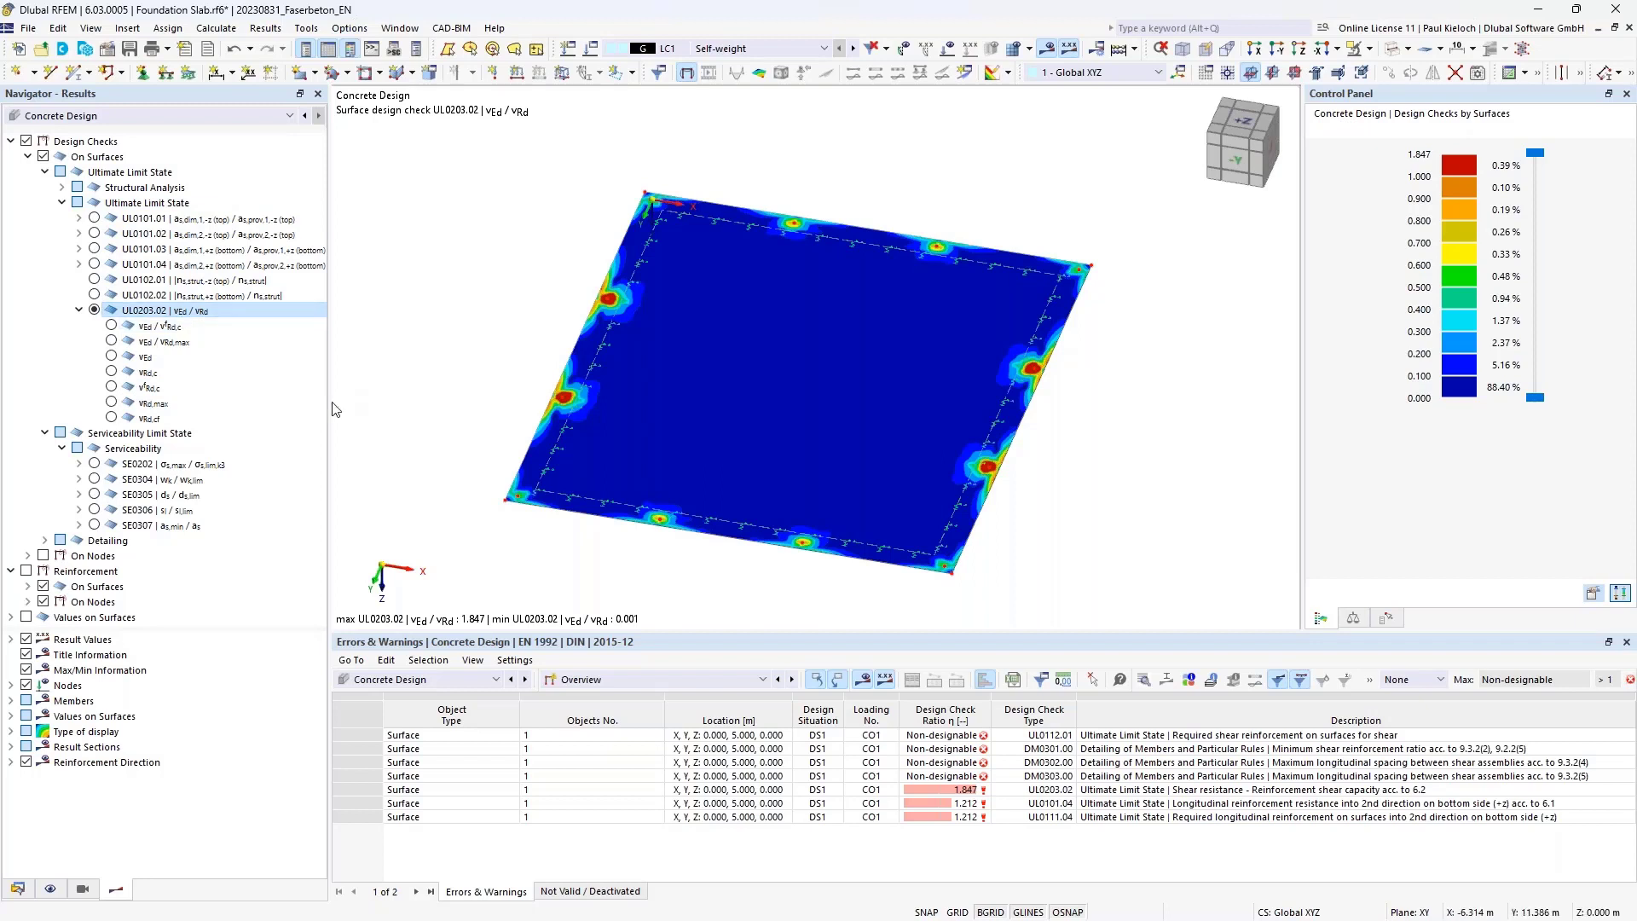
click(78, 310)
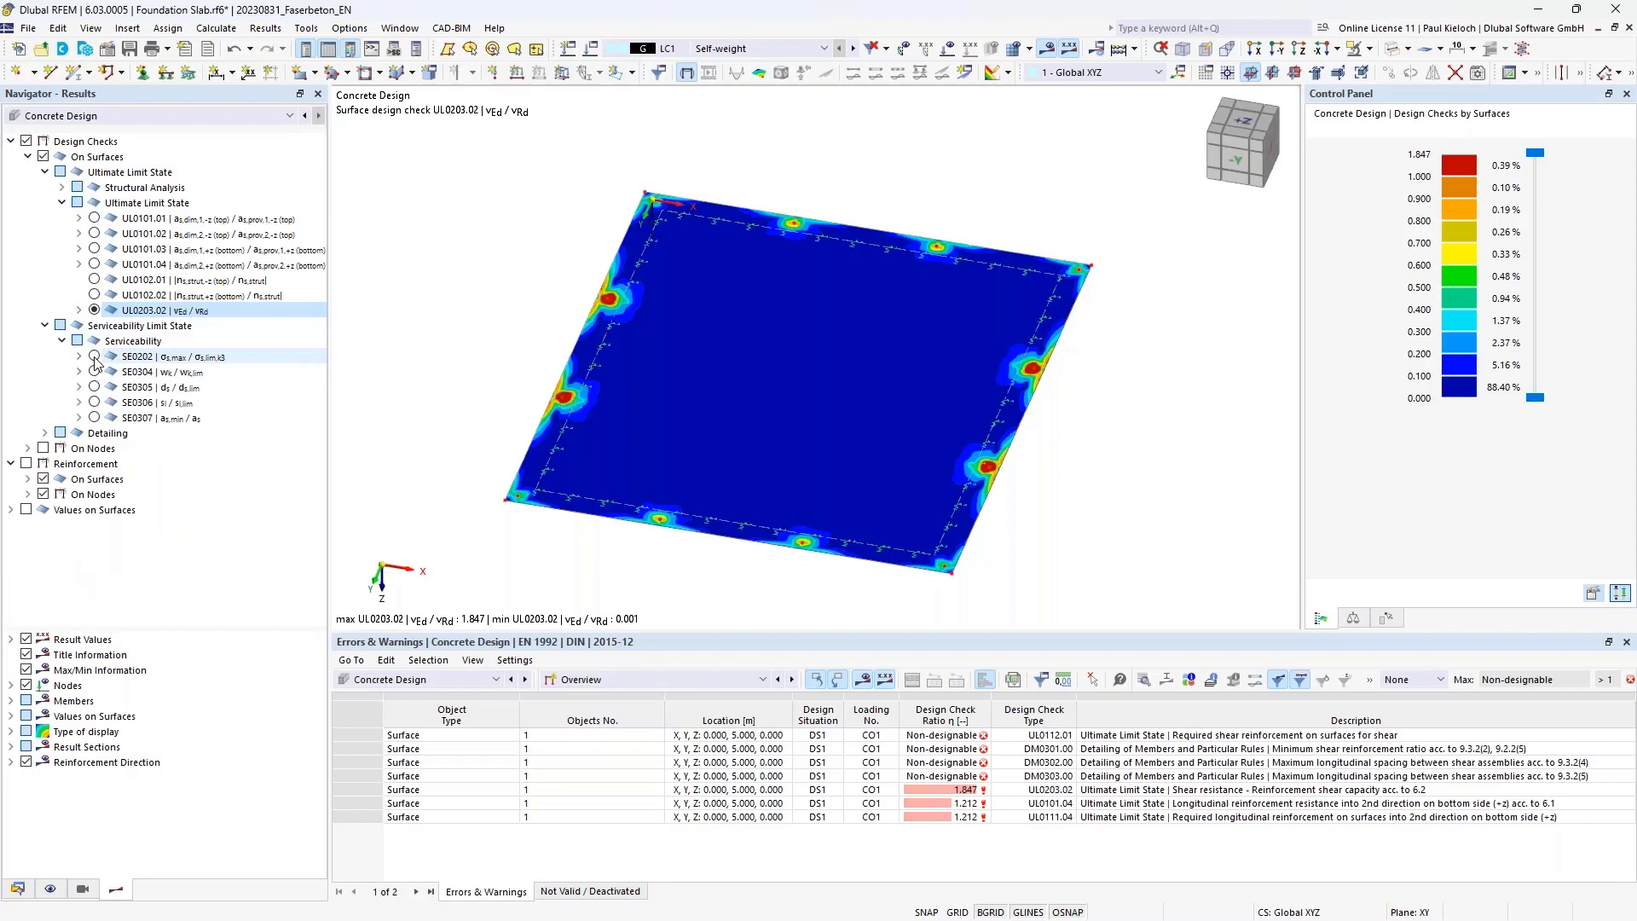
- View the serviceability checks SE0202, SE0304, SE0305 and SE0306 one after another on the slab
click(94, 358)
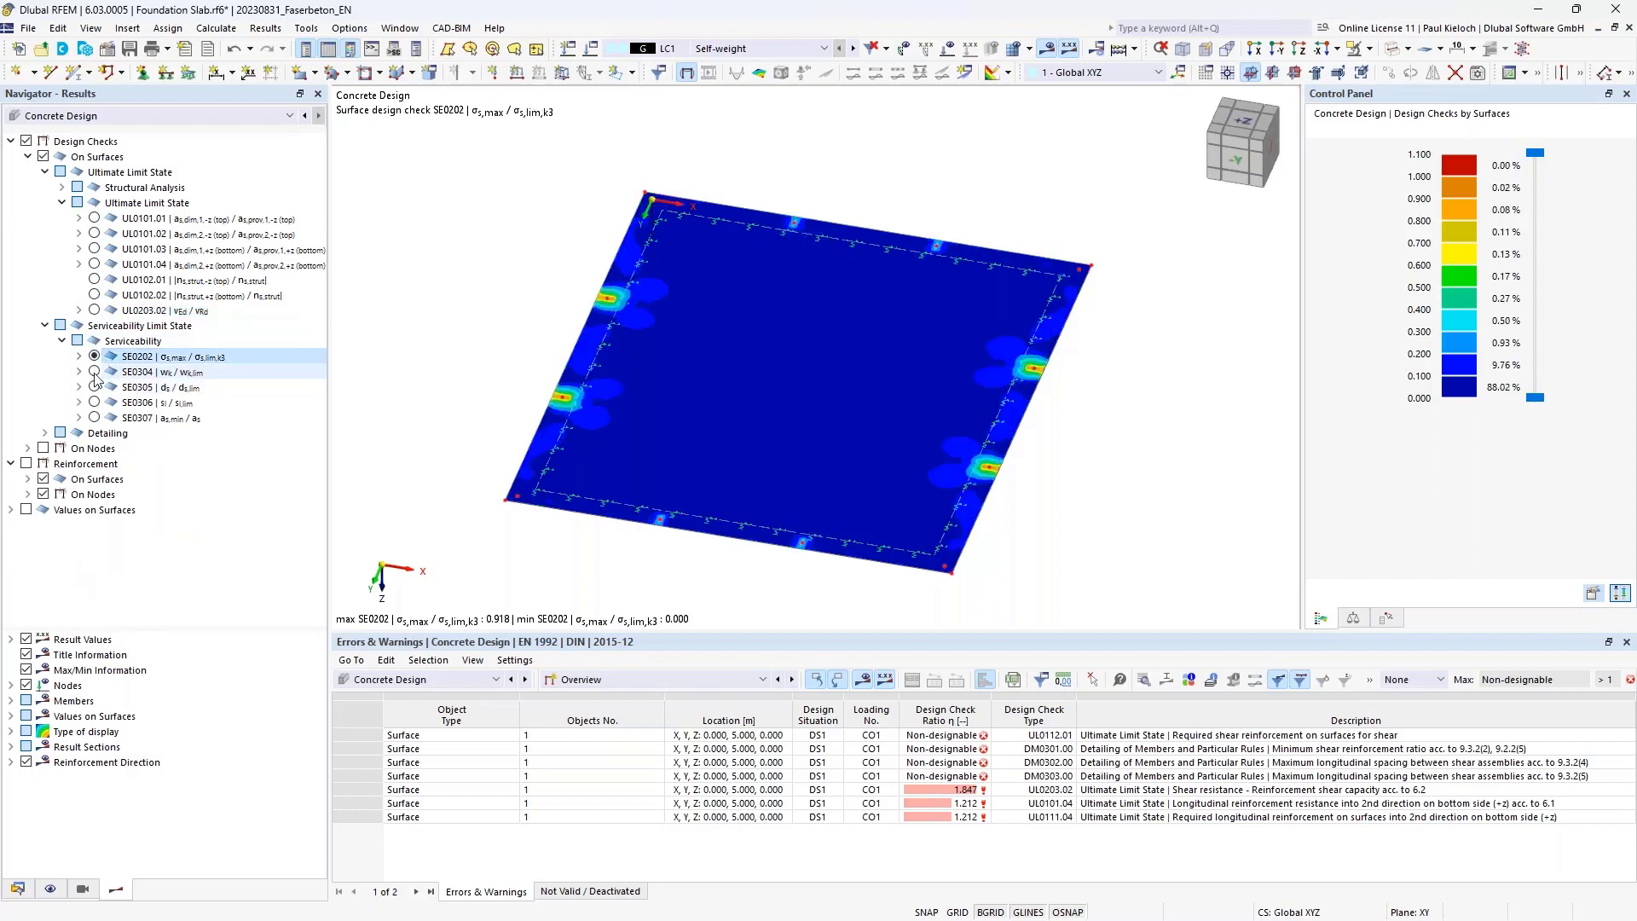
click(102, 375)
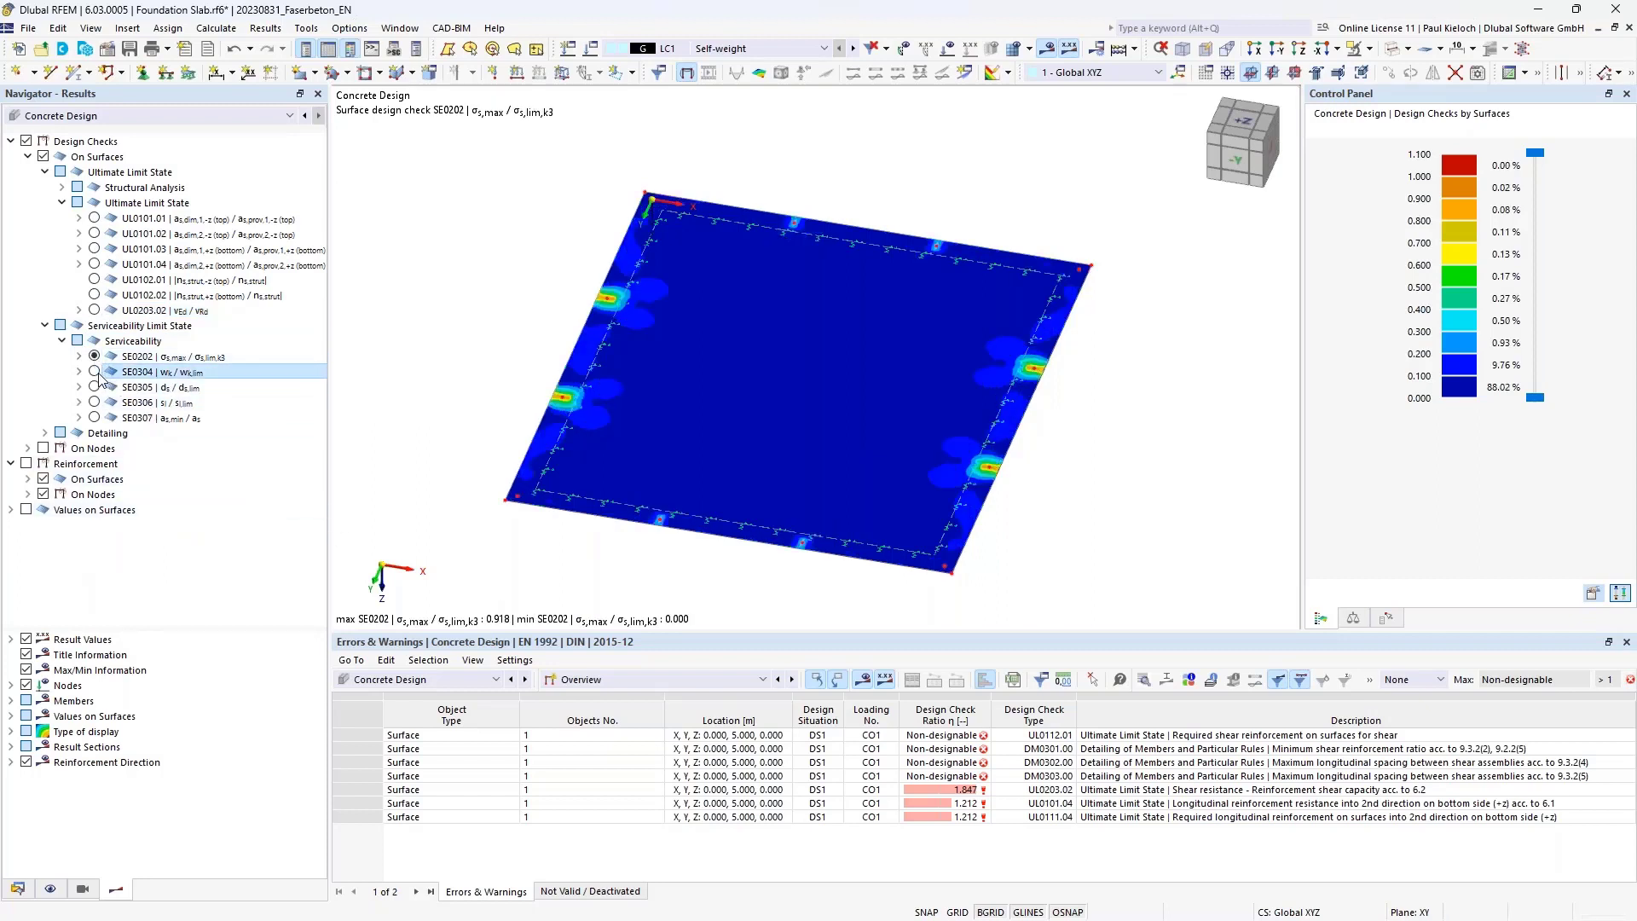
click(94, 373)
click(95, 387)
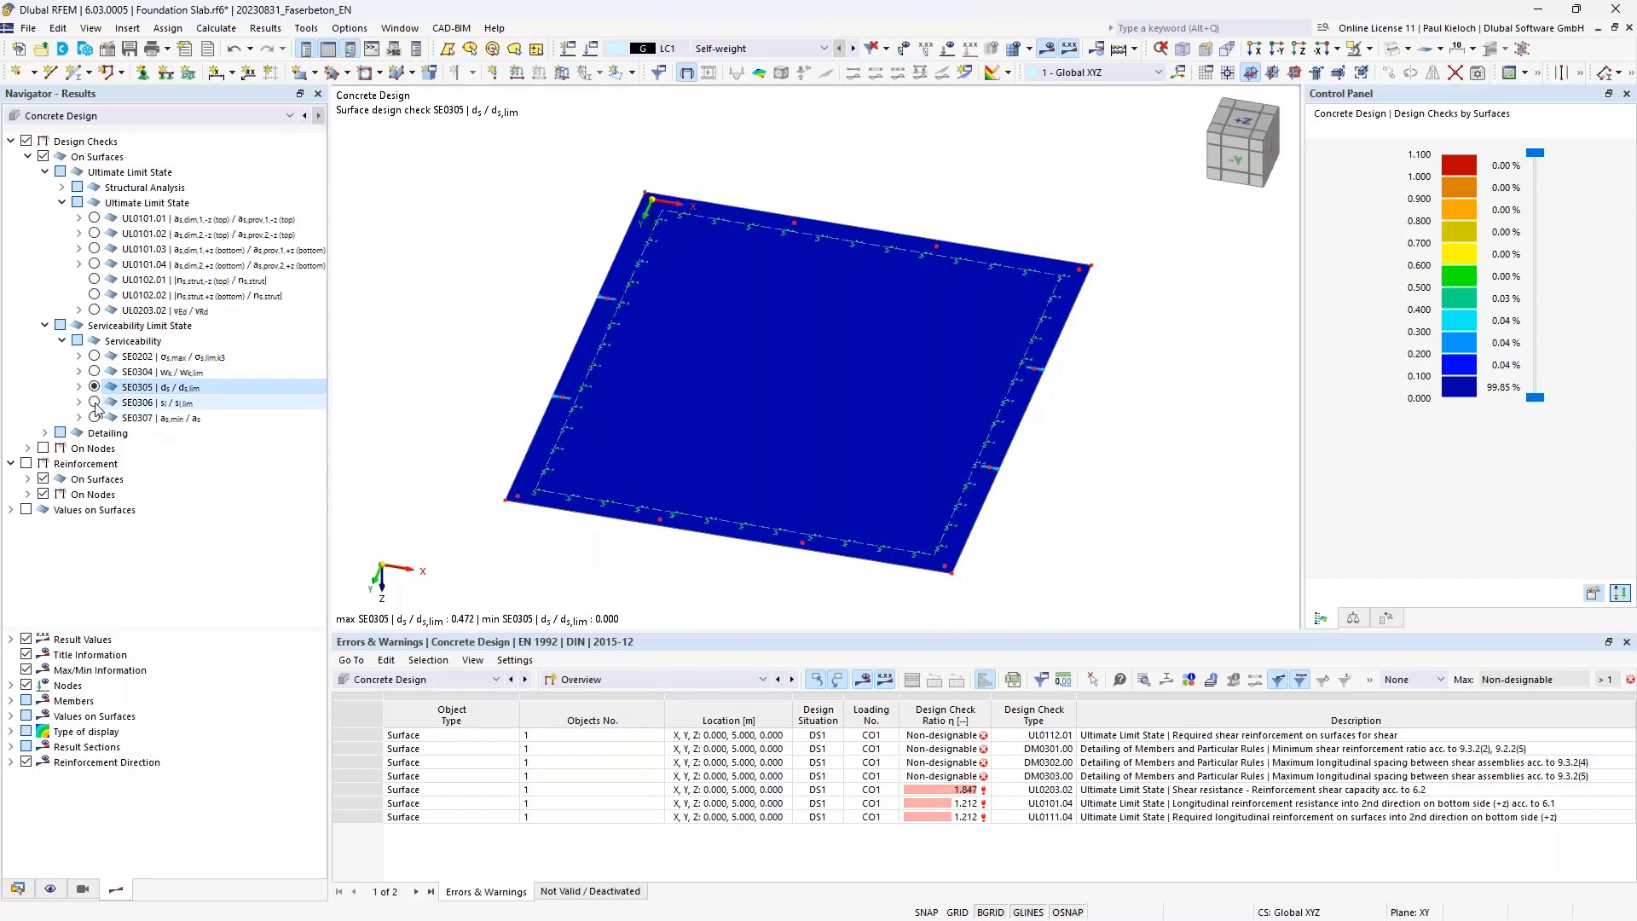
click(95, 402)
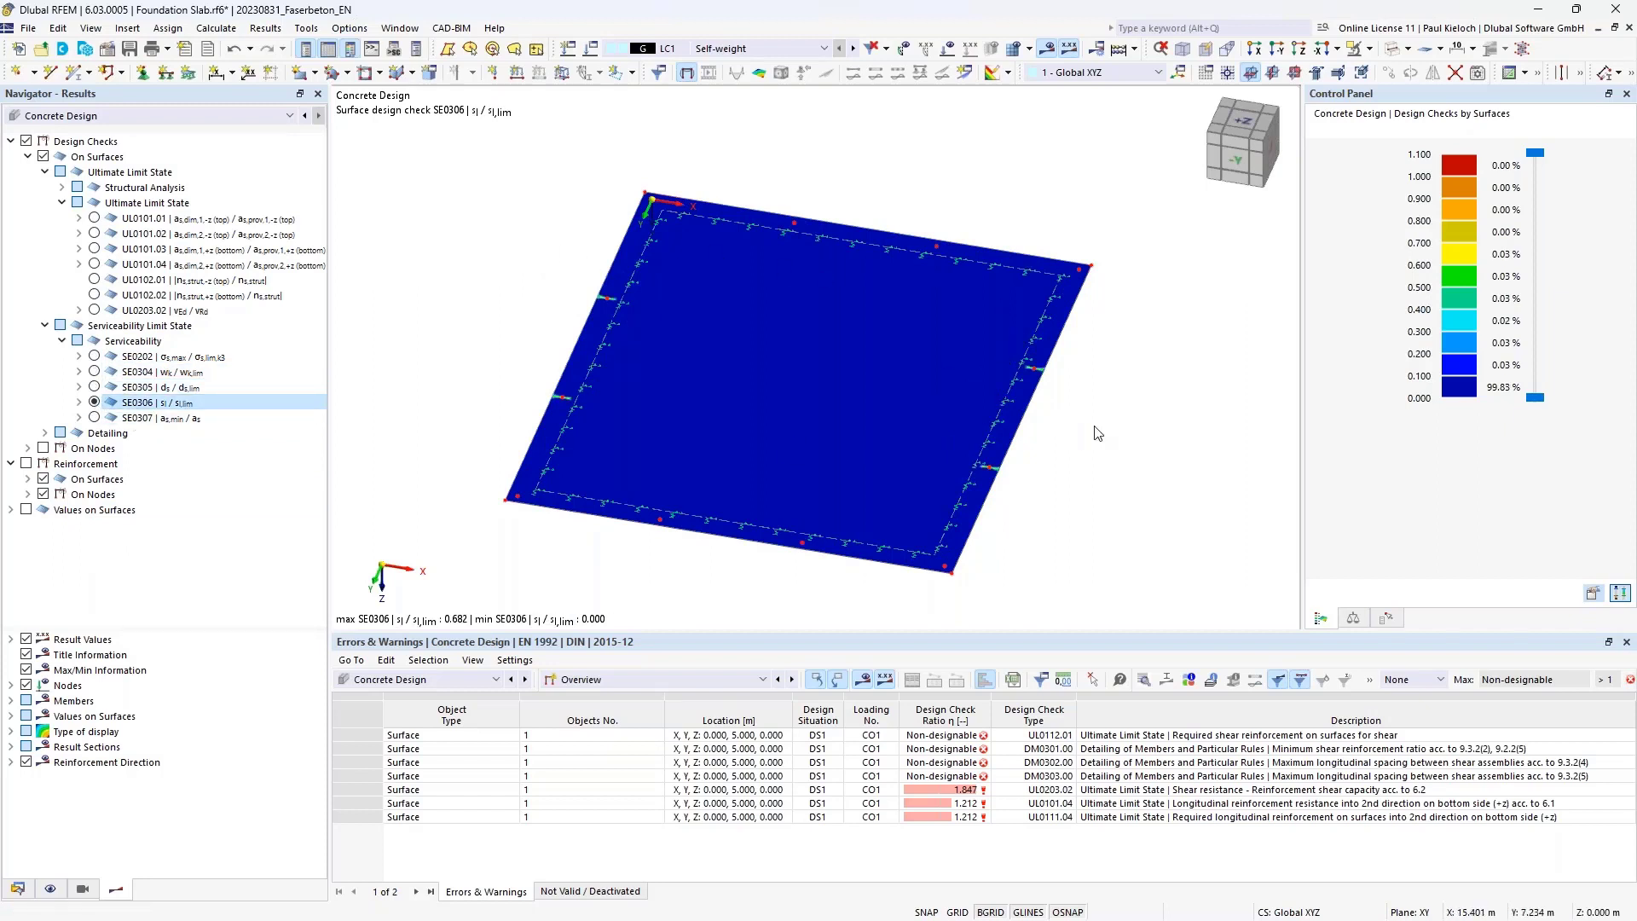
middle_drag(1098, 433, 1130, 400)
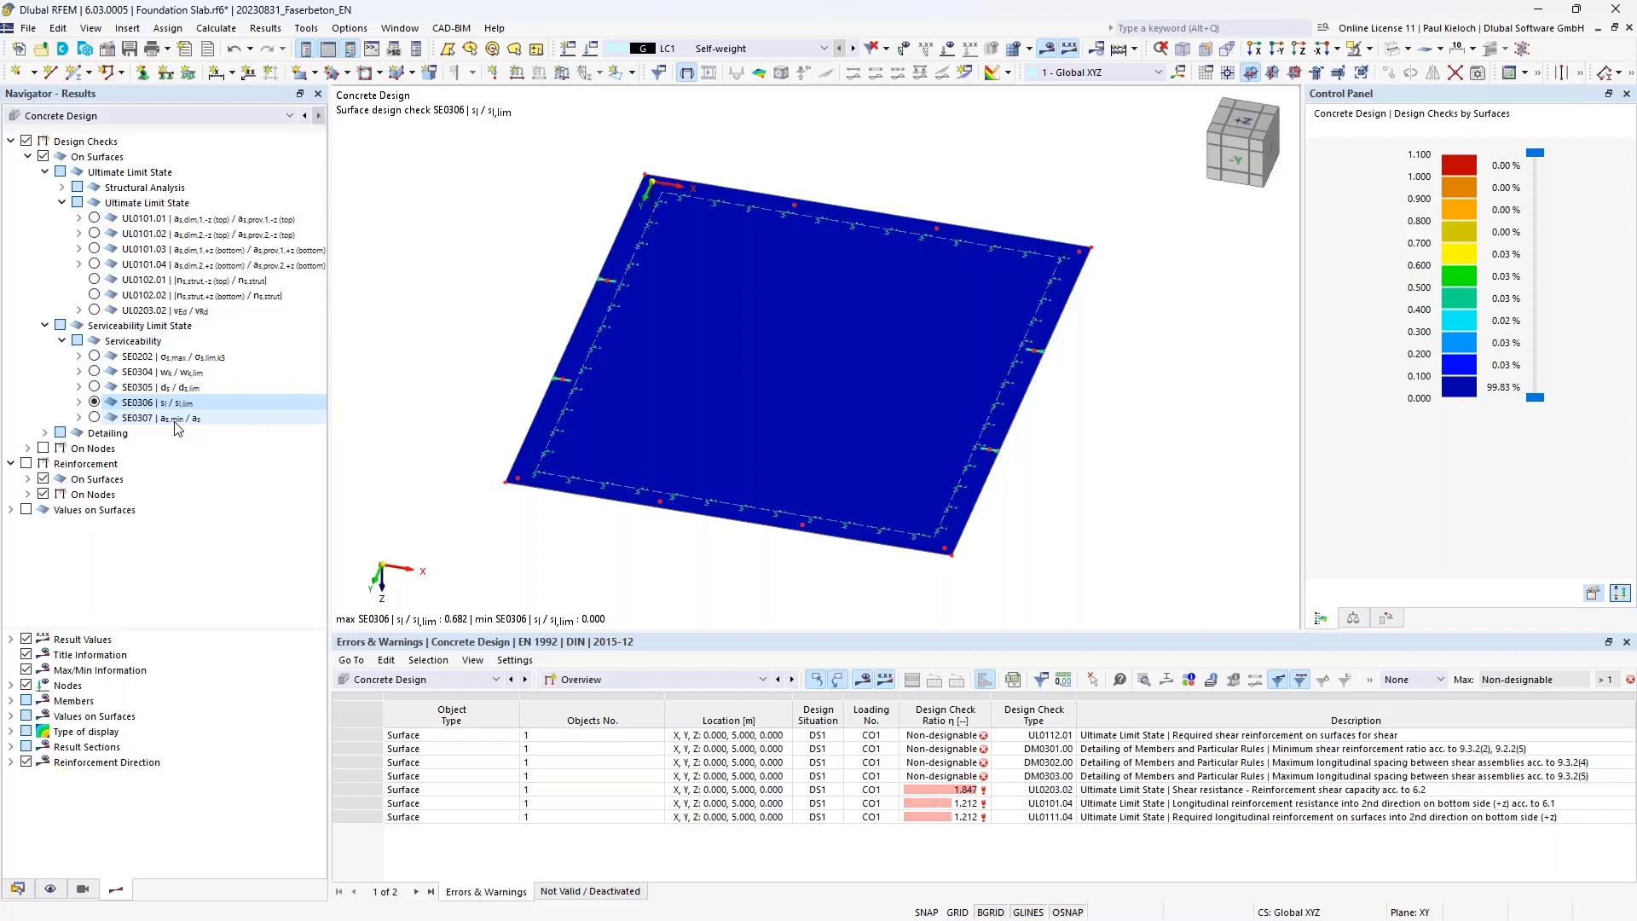
- View the serviceability check SE0307 on the slab and its minimum reinforcement result for direction 1 at the top surface
click(96, 418)
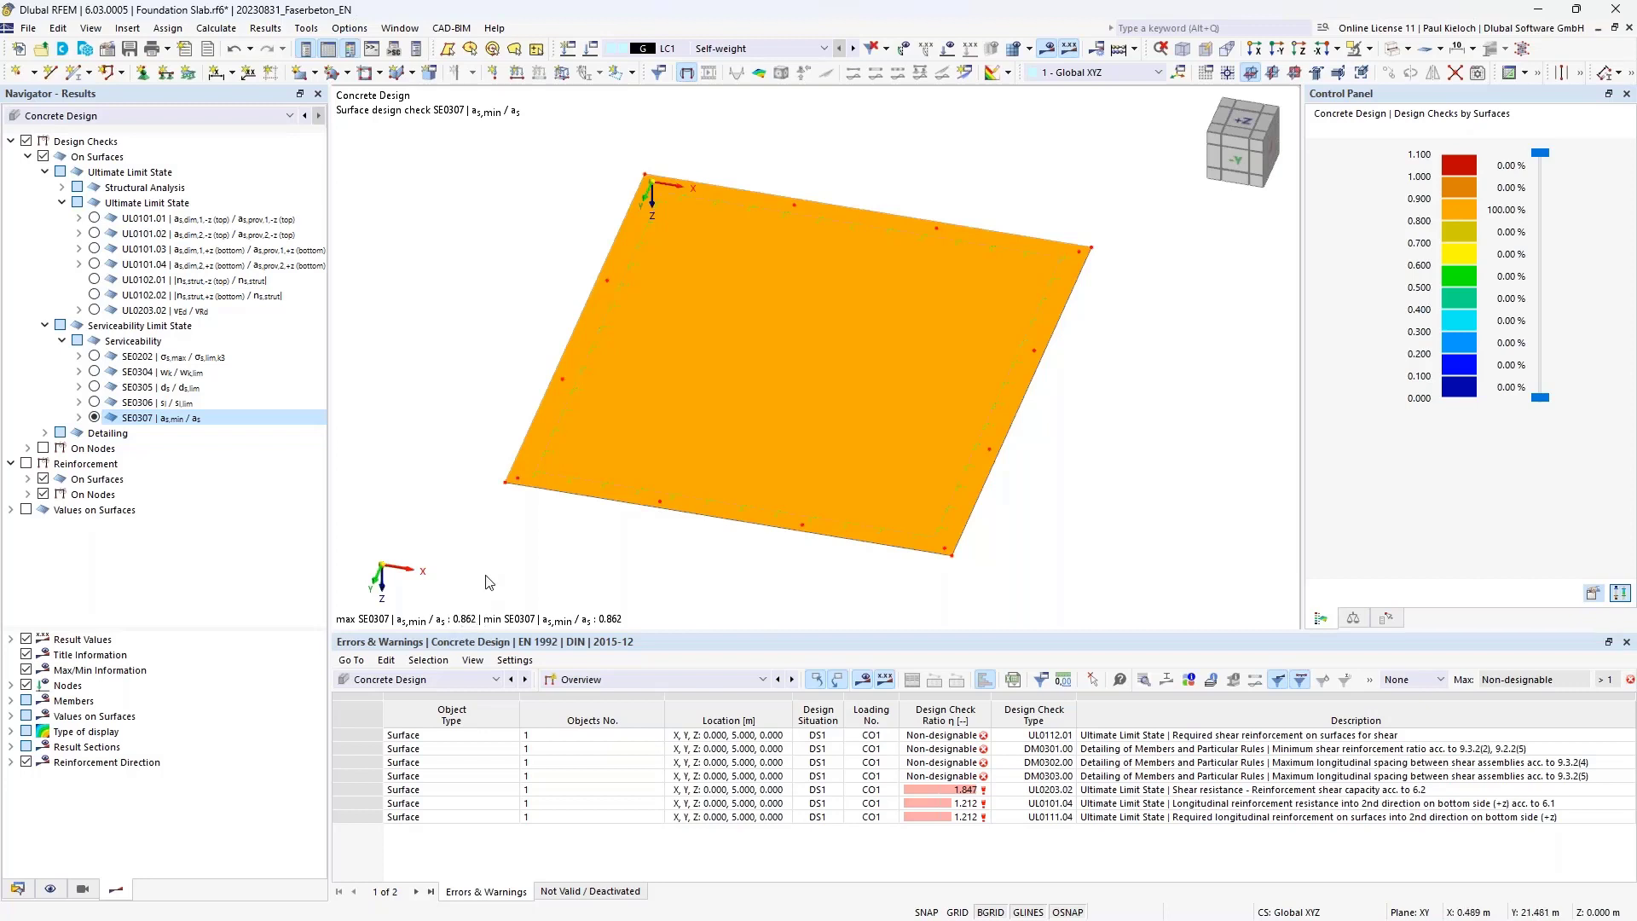
click(80, 418)
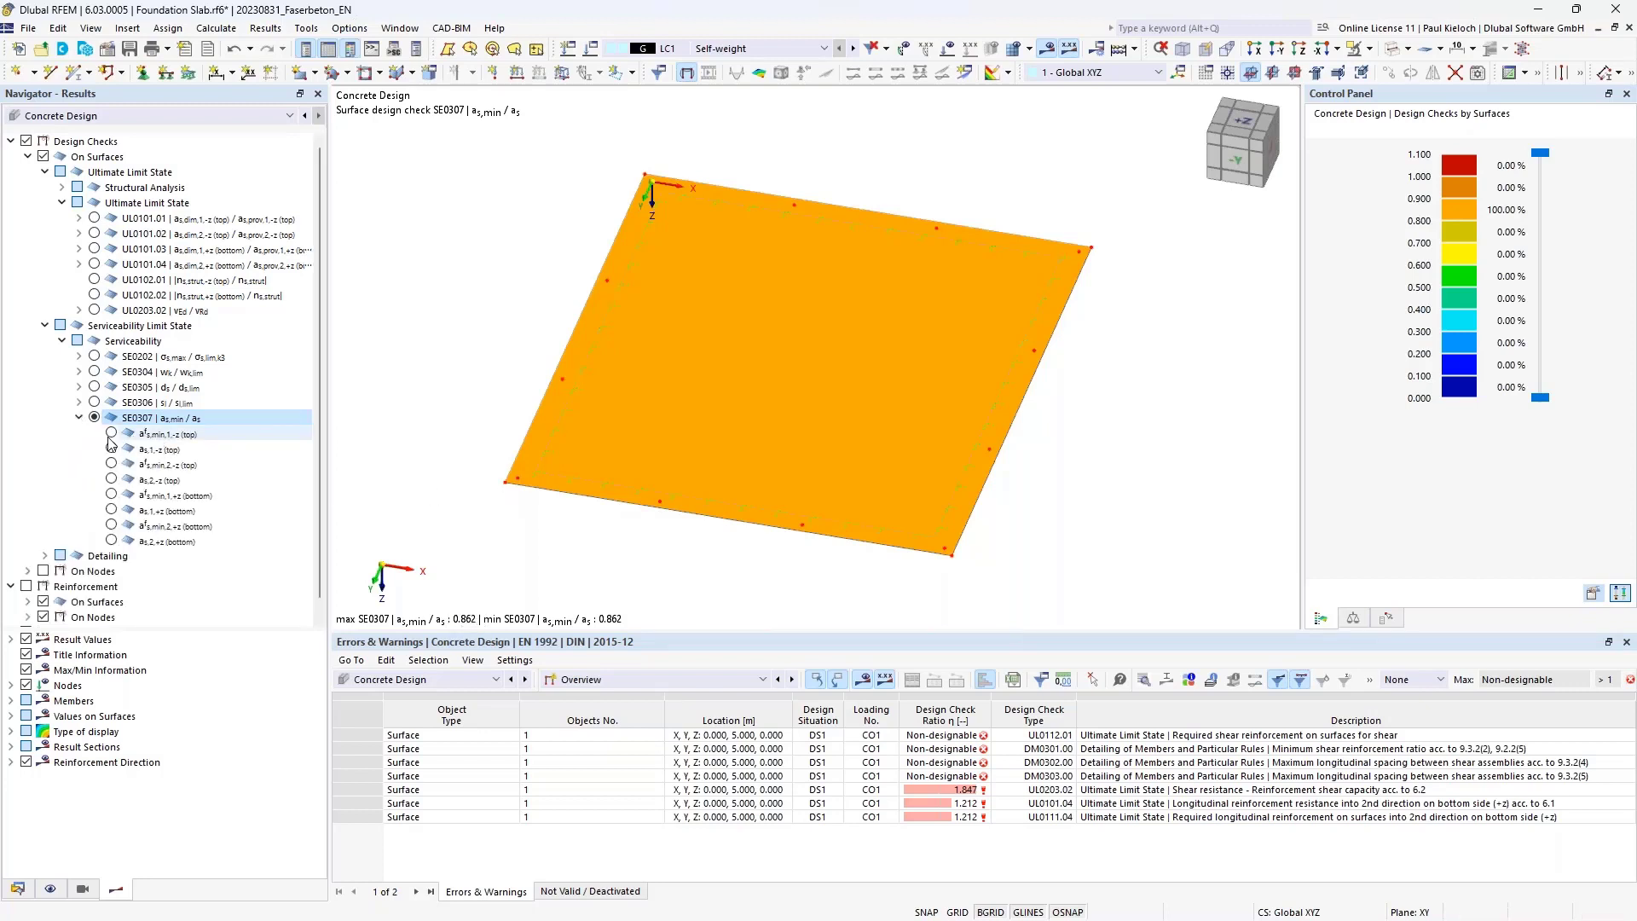
click(112, 433)
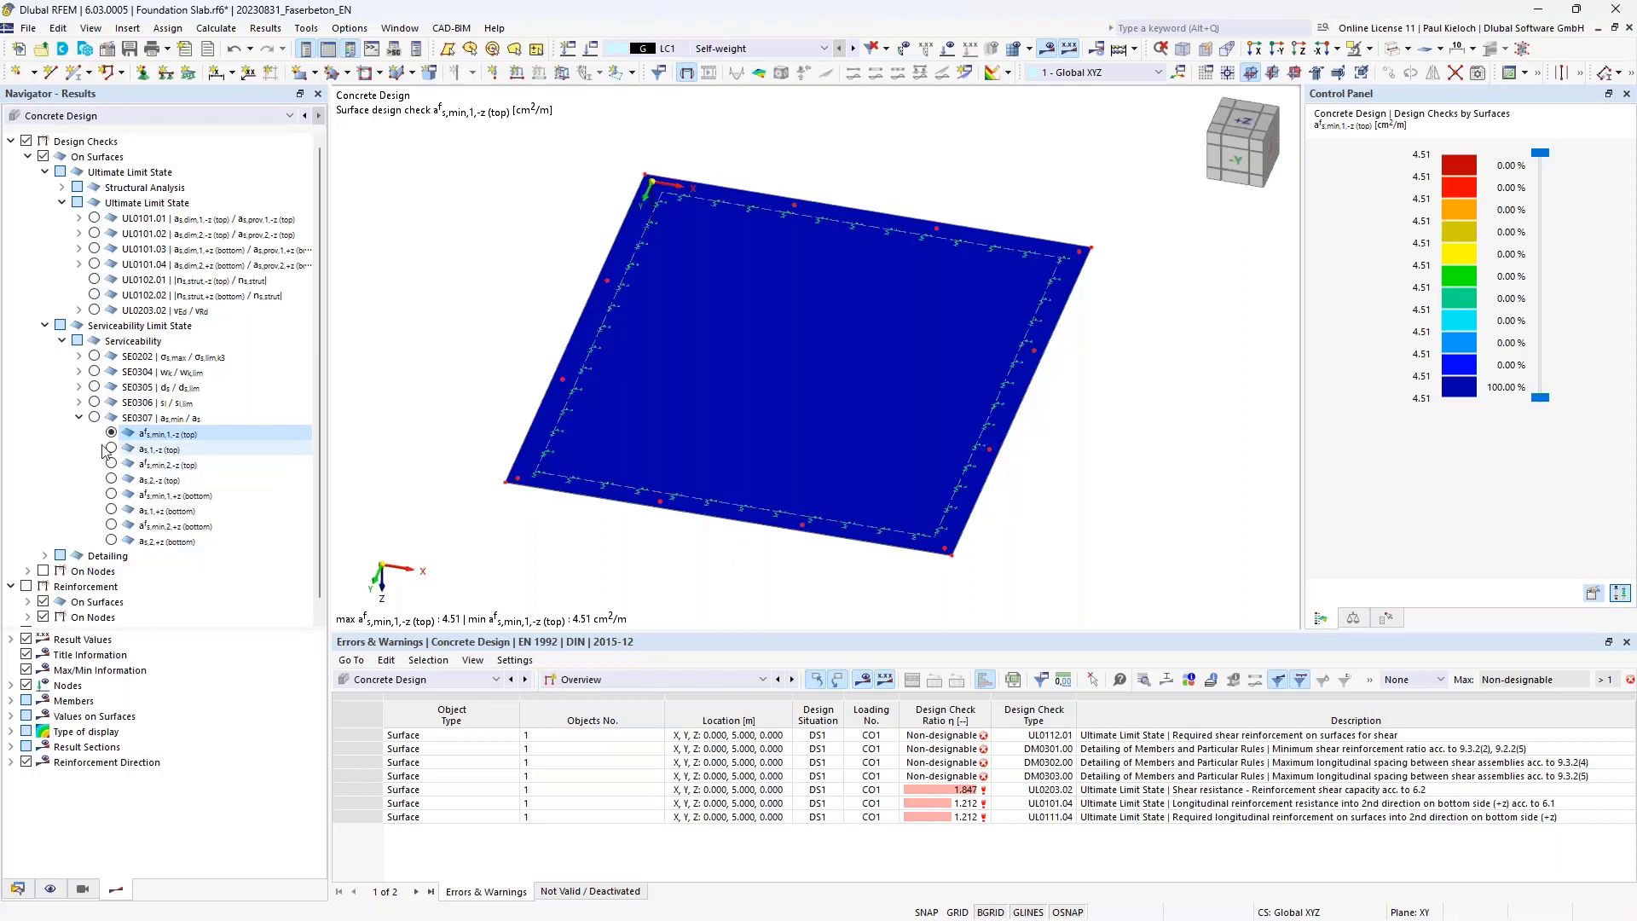
click(78, 418)
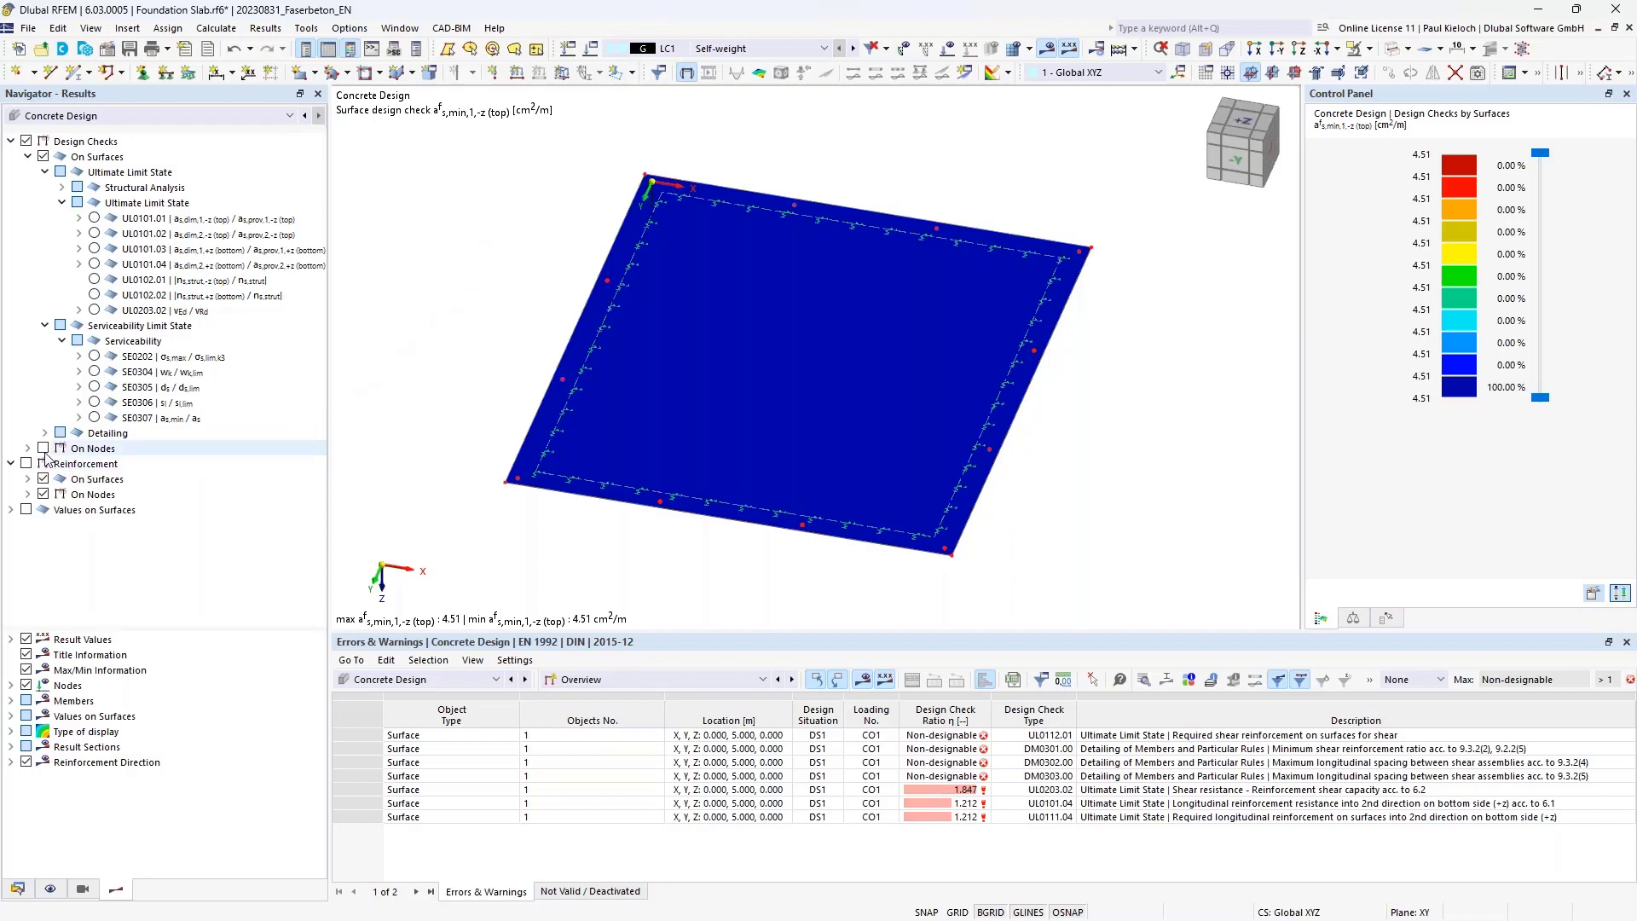
- Display the design checks on nodes instead of those on surfaces and list the detailed results of punching check UL0400
click(42, 156)
click(43, 448)
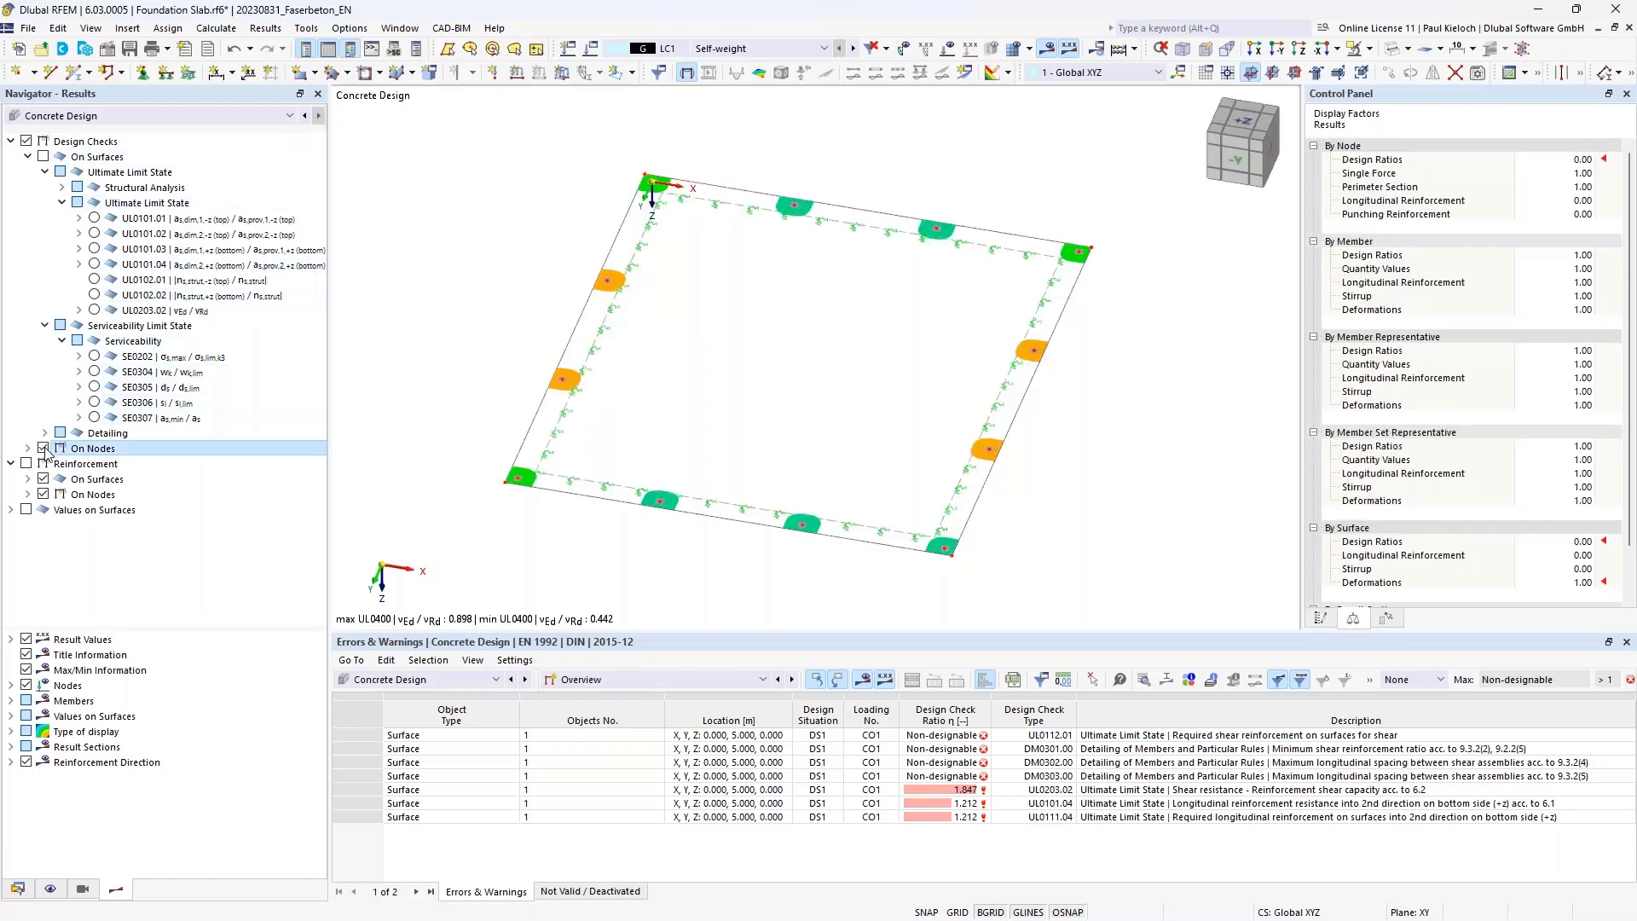
click(28, 448)
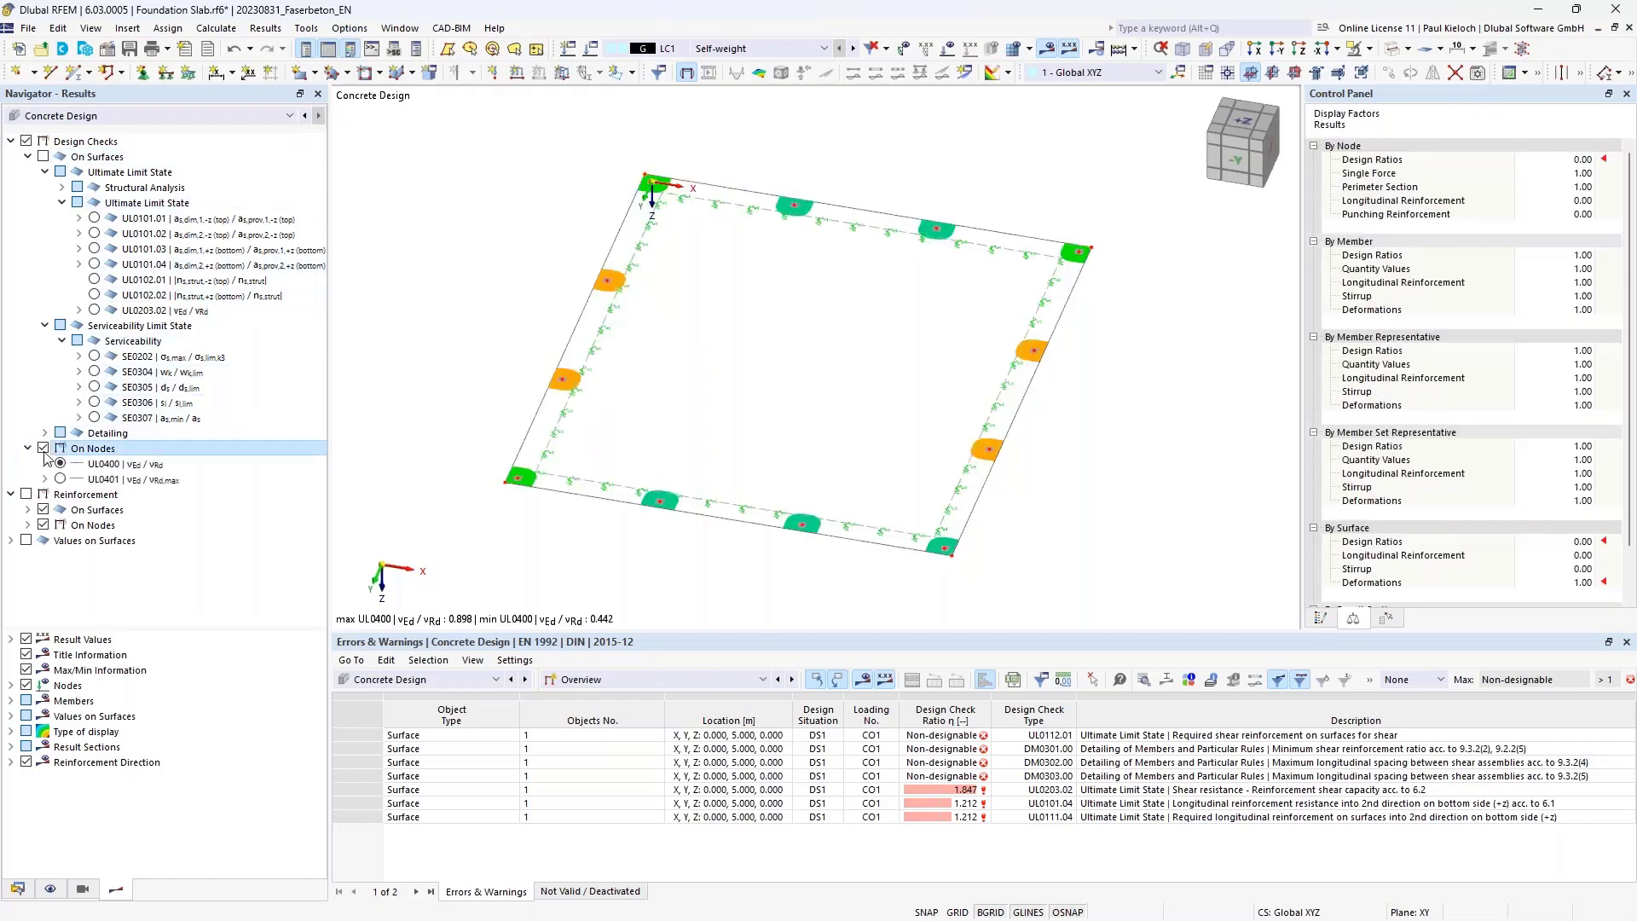
click(44, 464)
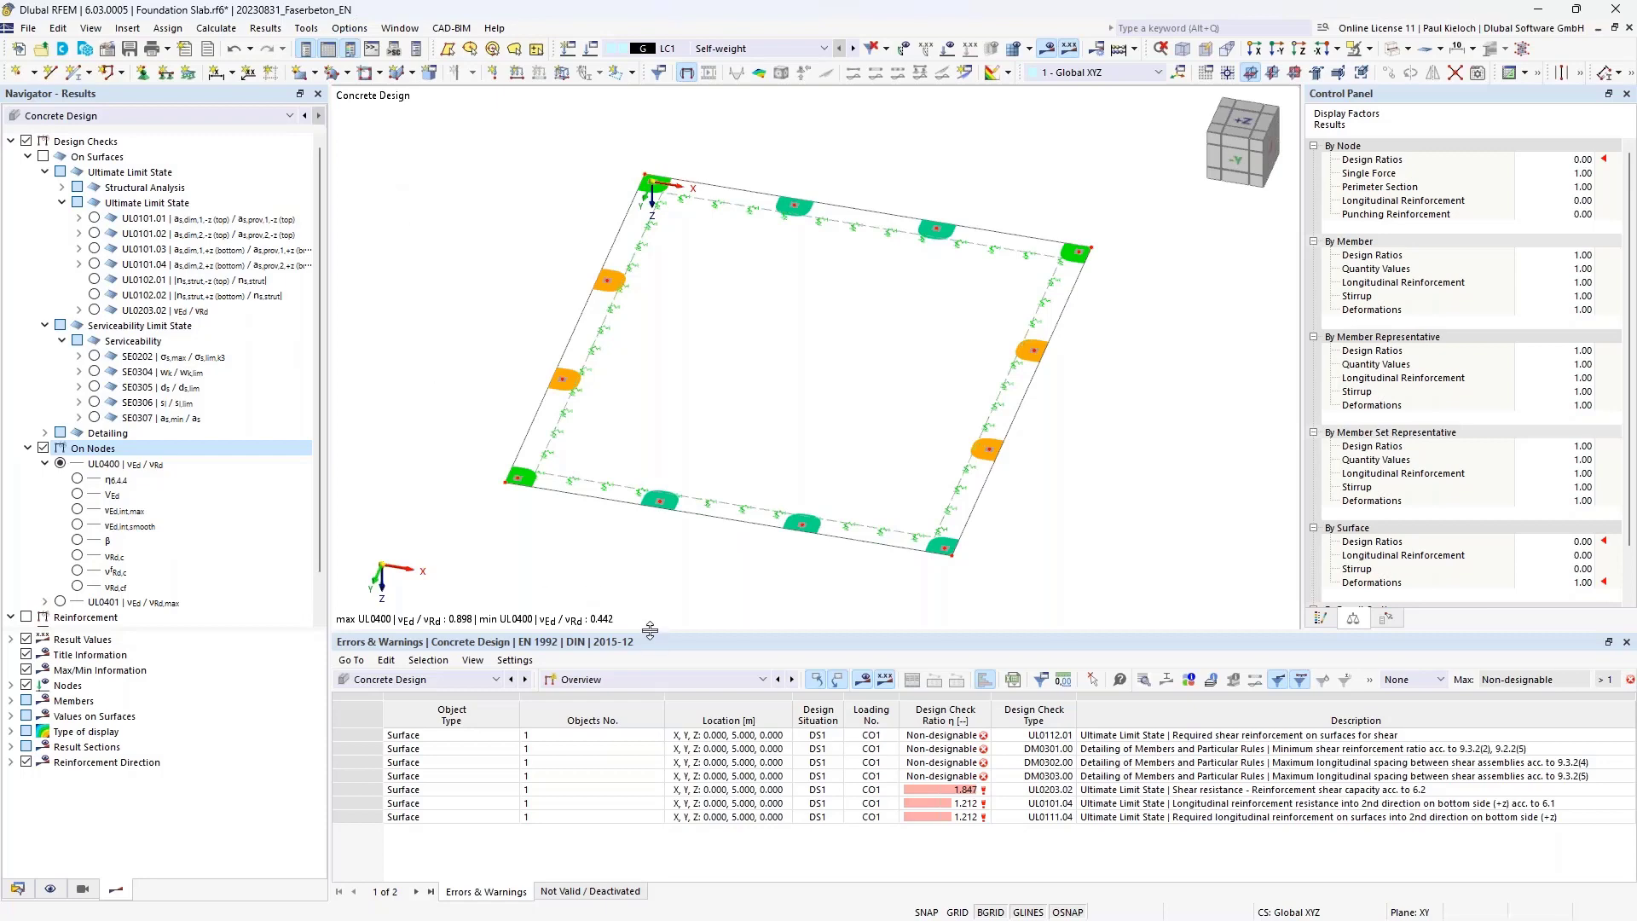
- Enlarge the results table and list the concrete design ratios on surfaces
drag(649, 631, 656, 573)
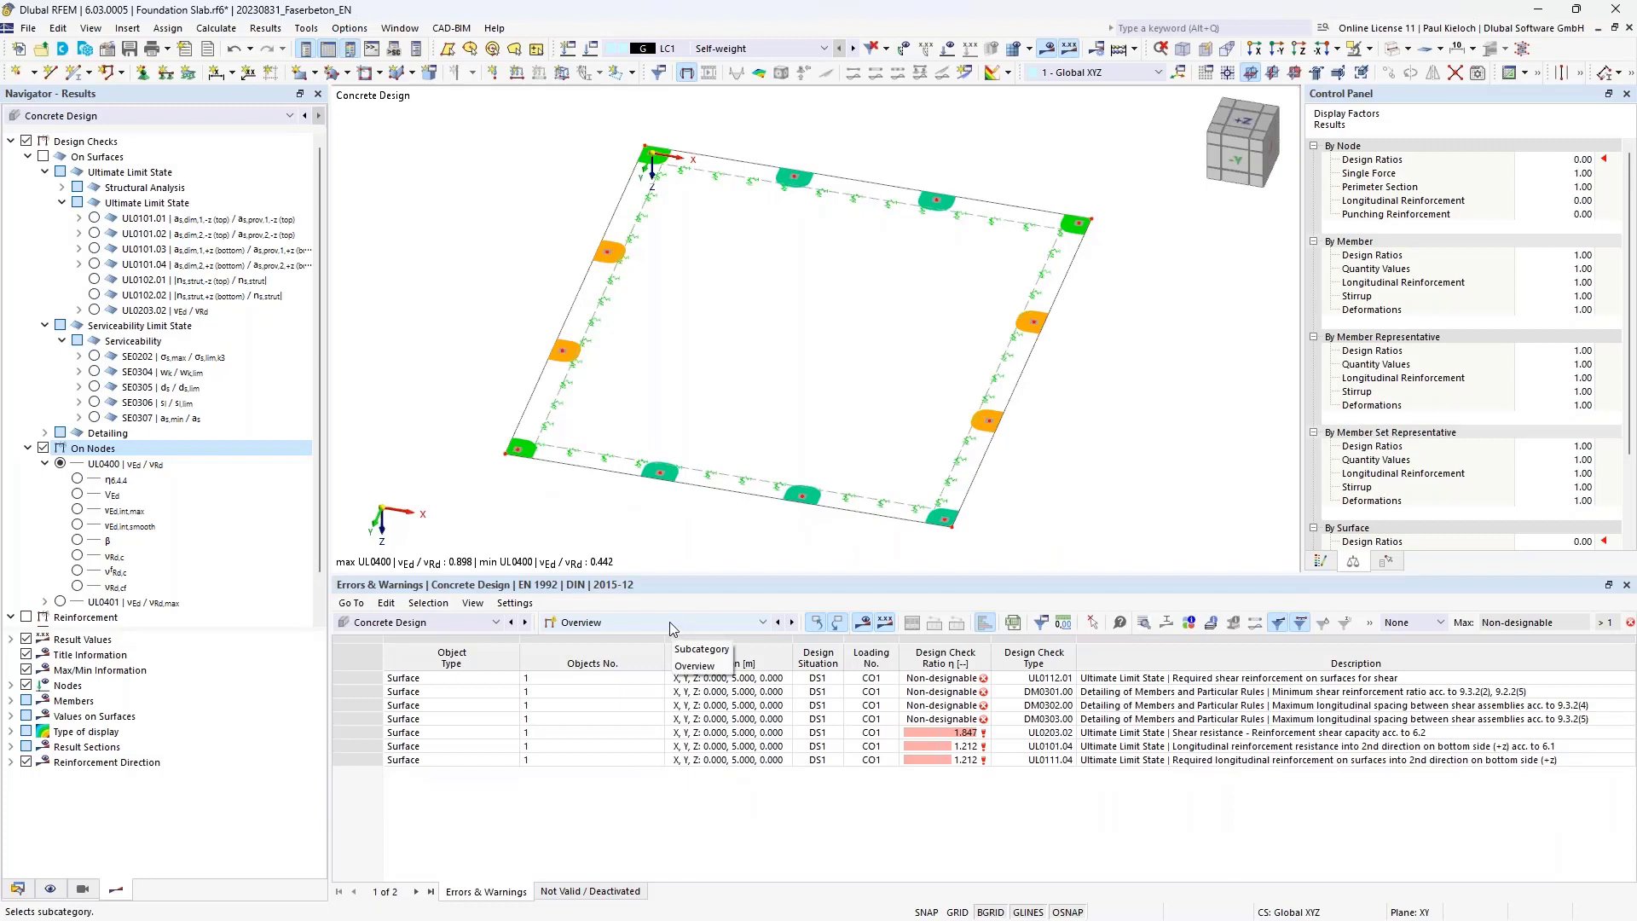
click(671, 629)
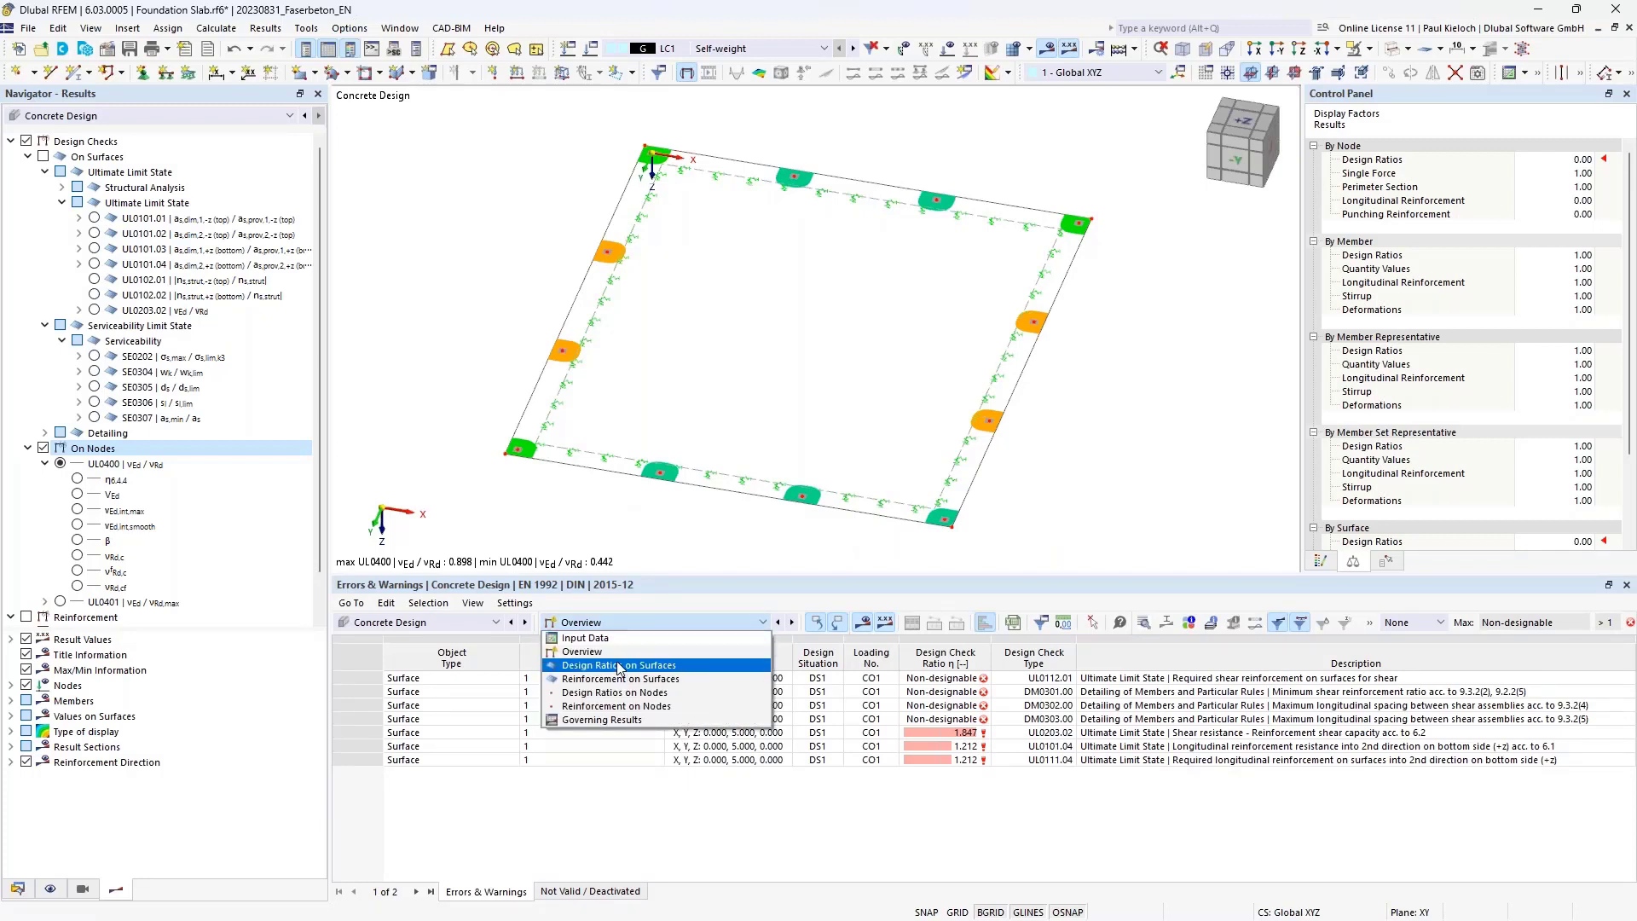
click(652, 669)
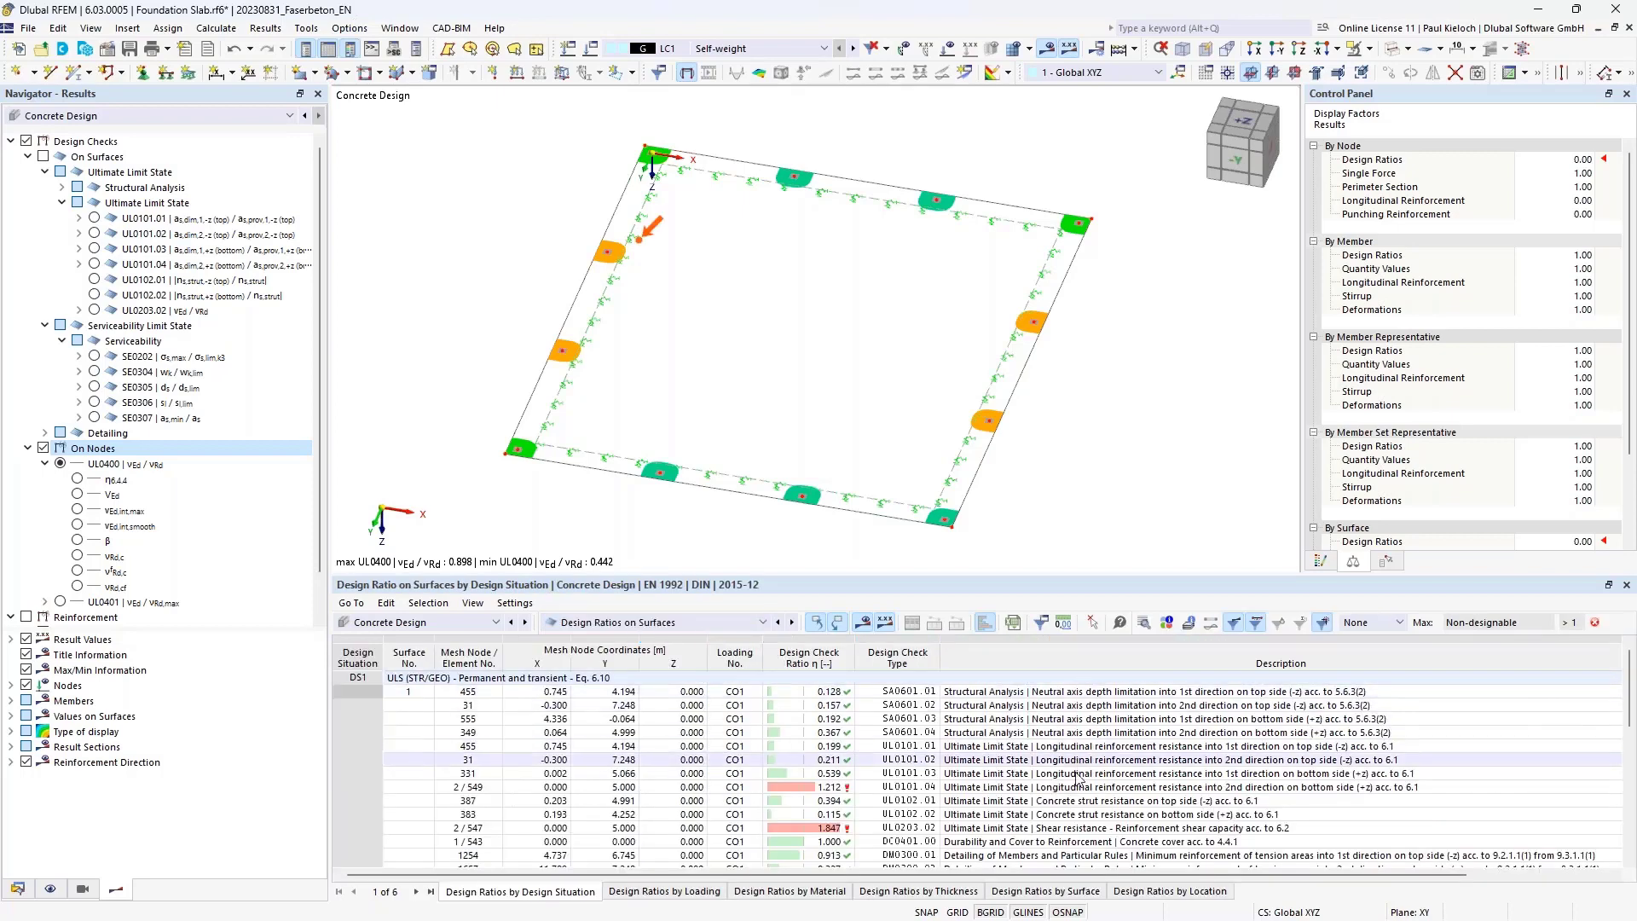
- Examine the design check details of shear resistance UL0203.02, including the design check values and the formulas down to the final ratio
click(1066, 833)
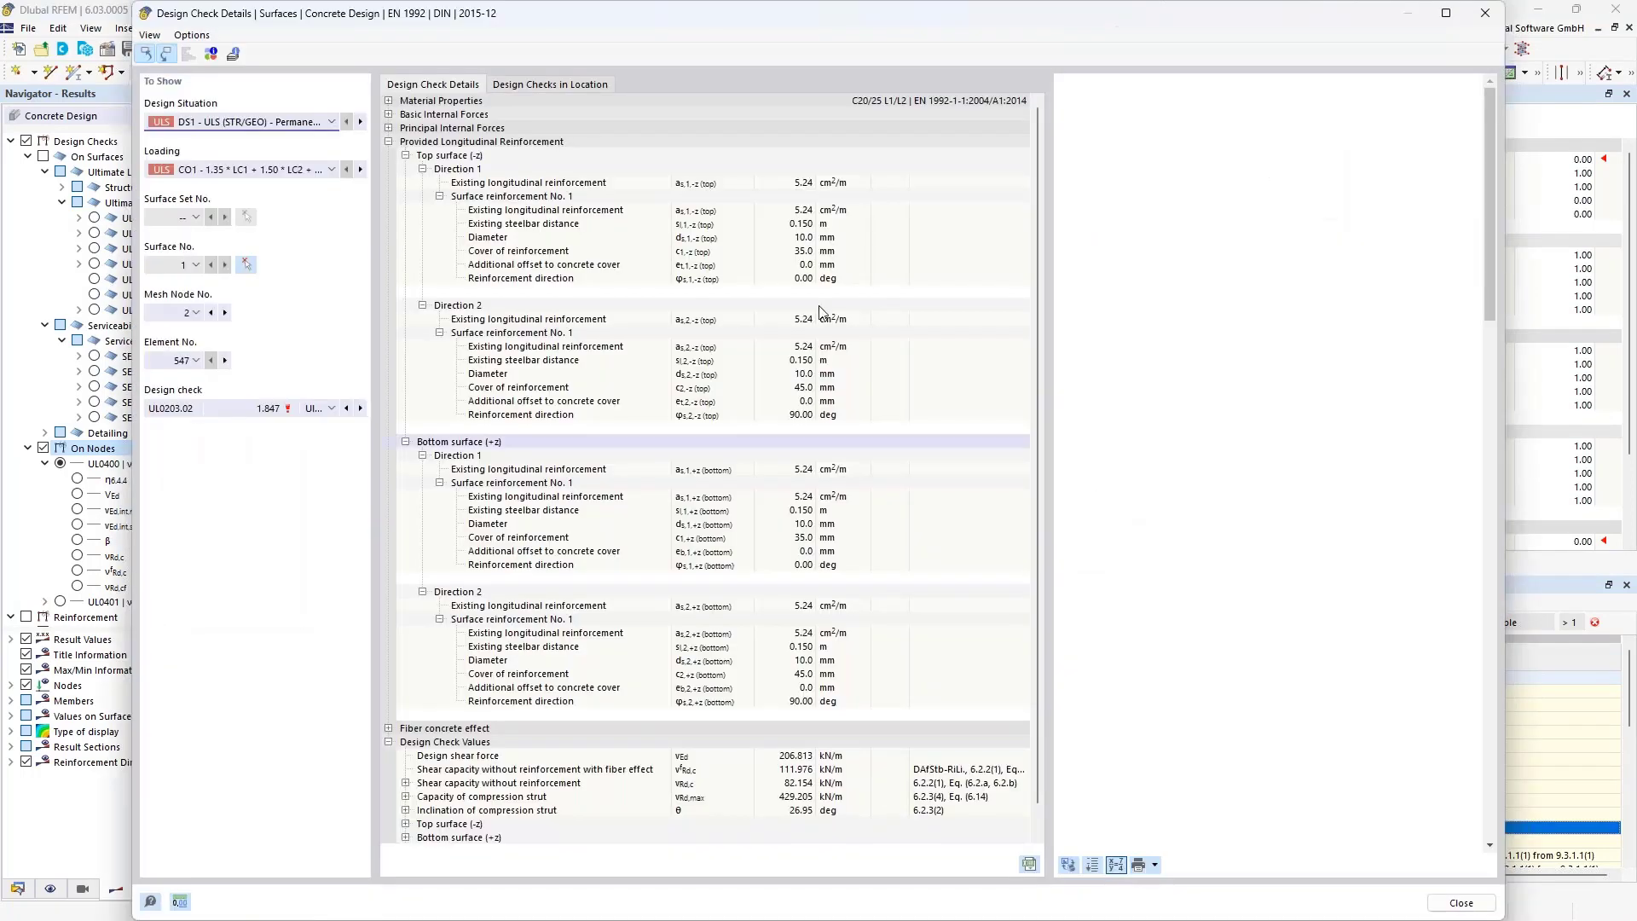
click(389, 141)
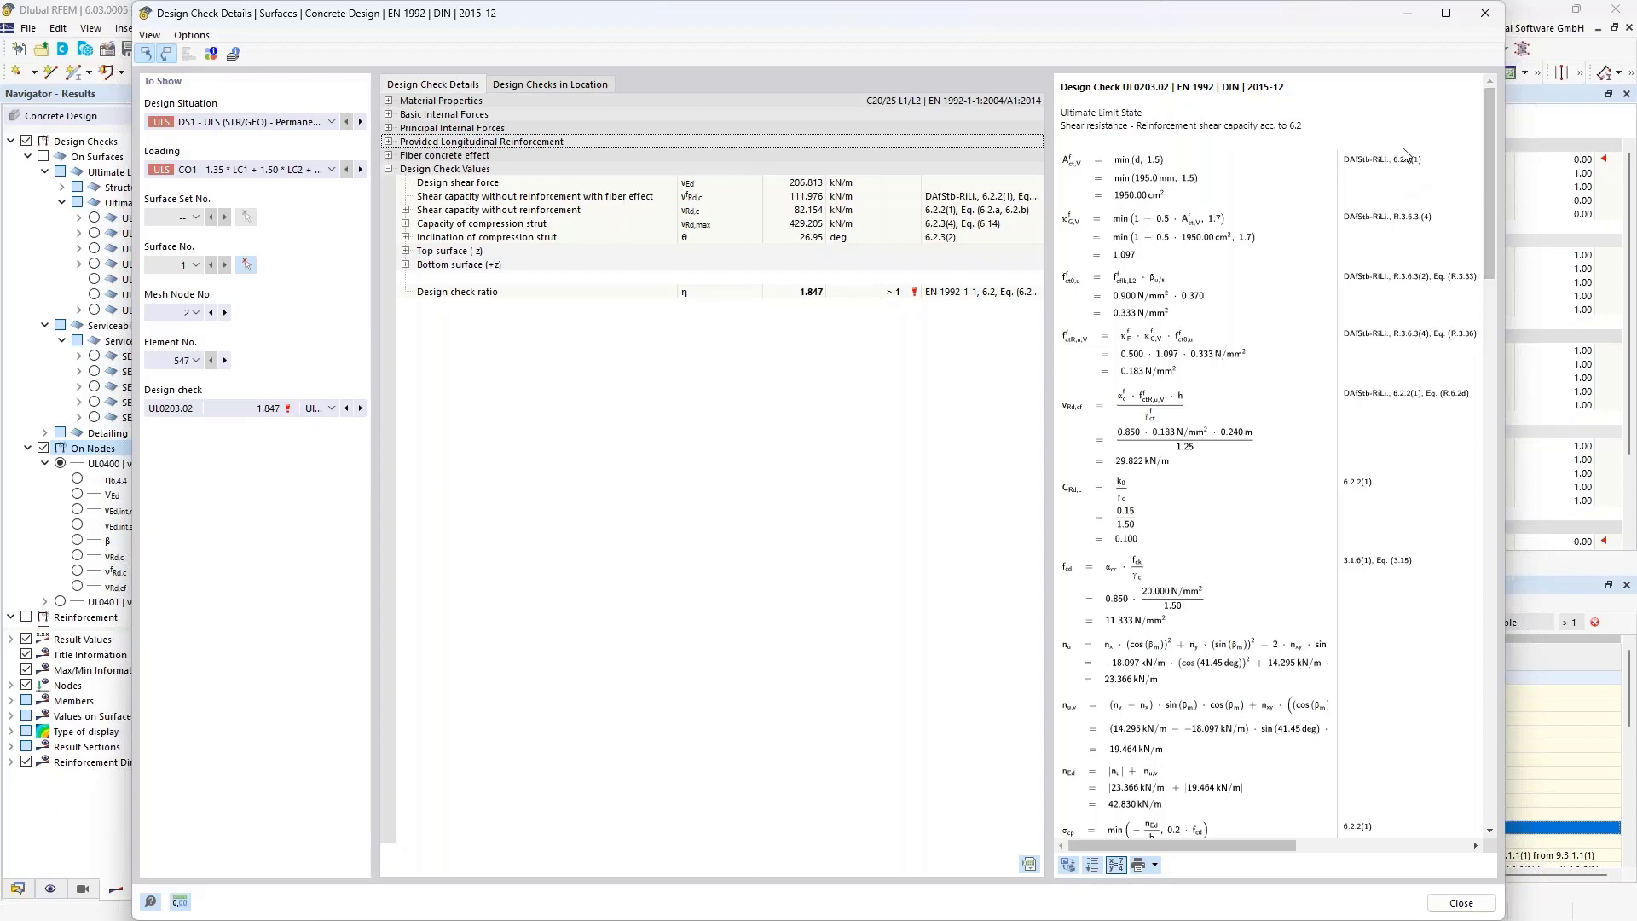
drag(1485, 156, 1459, 504)
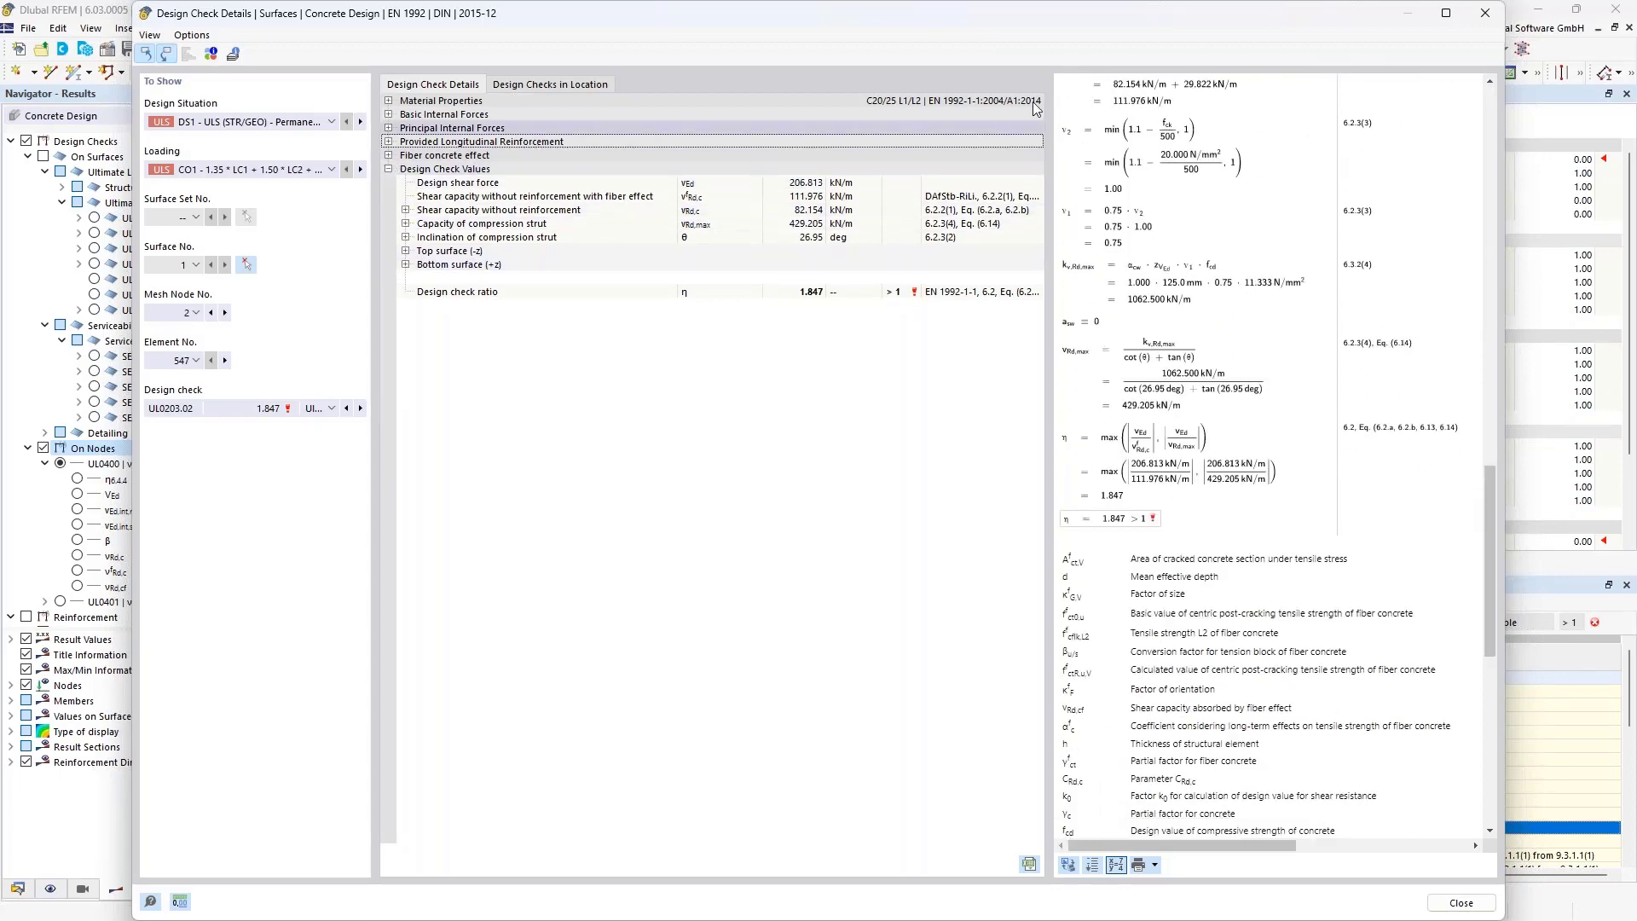
click(1492, 21)
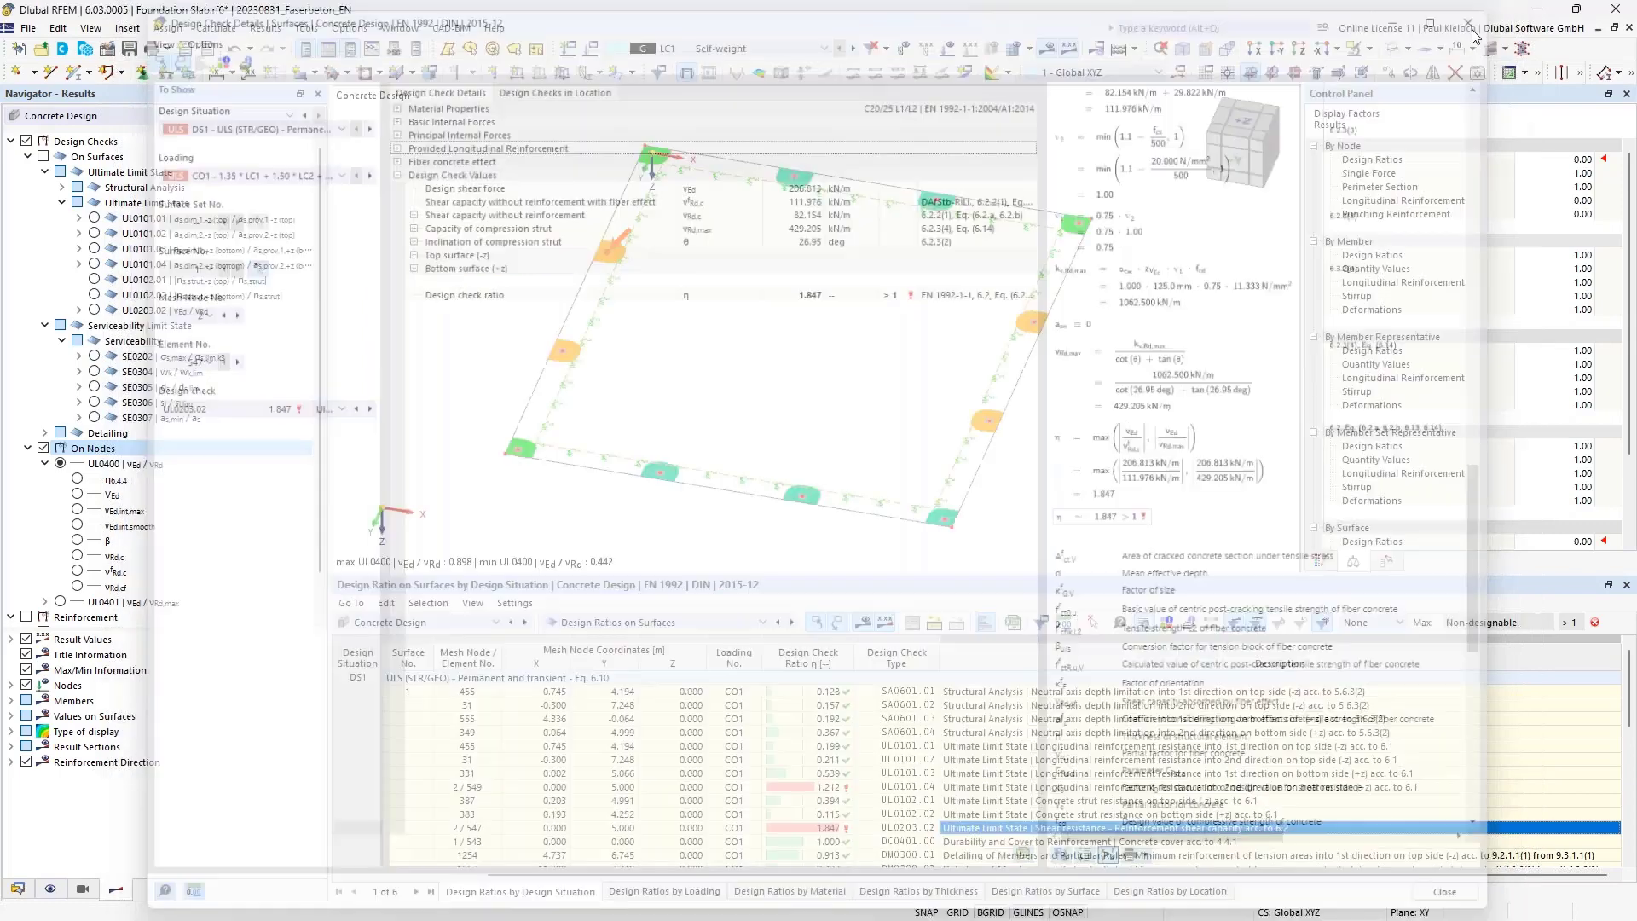
- List the design ratios by surface and look through the serviceability checks
scroll(1088, 734, down, 5)
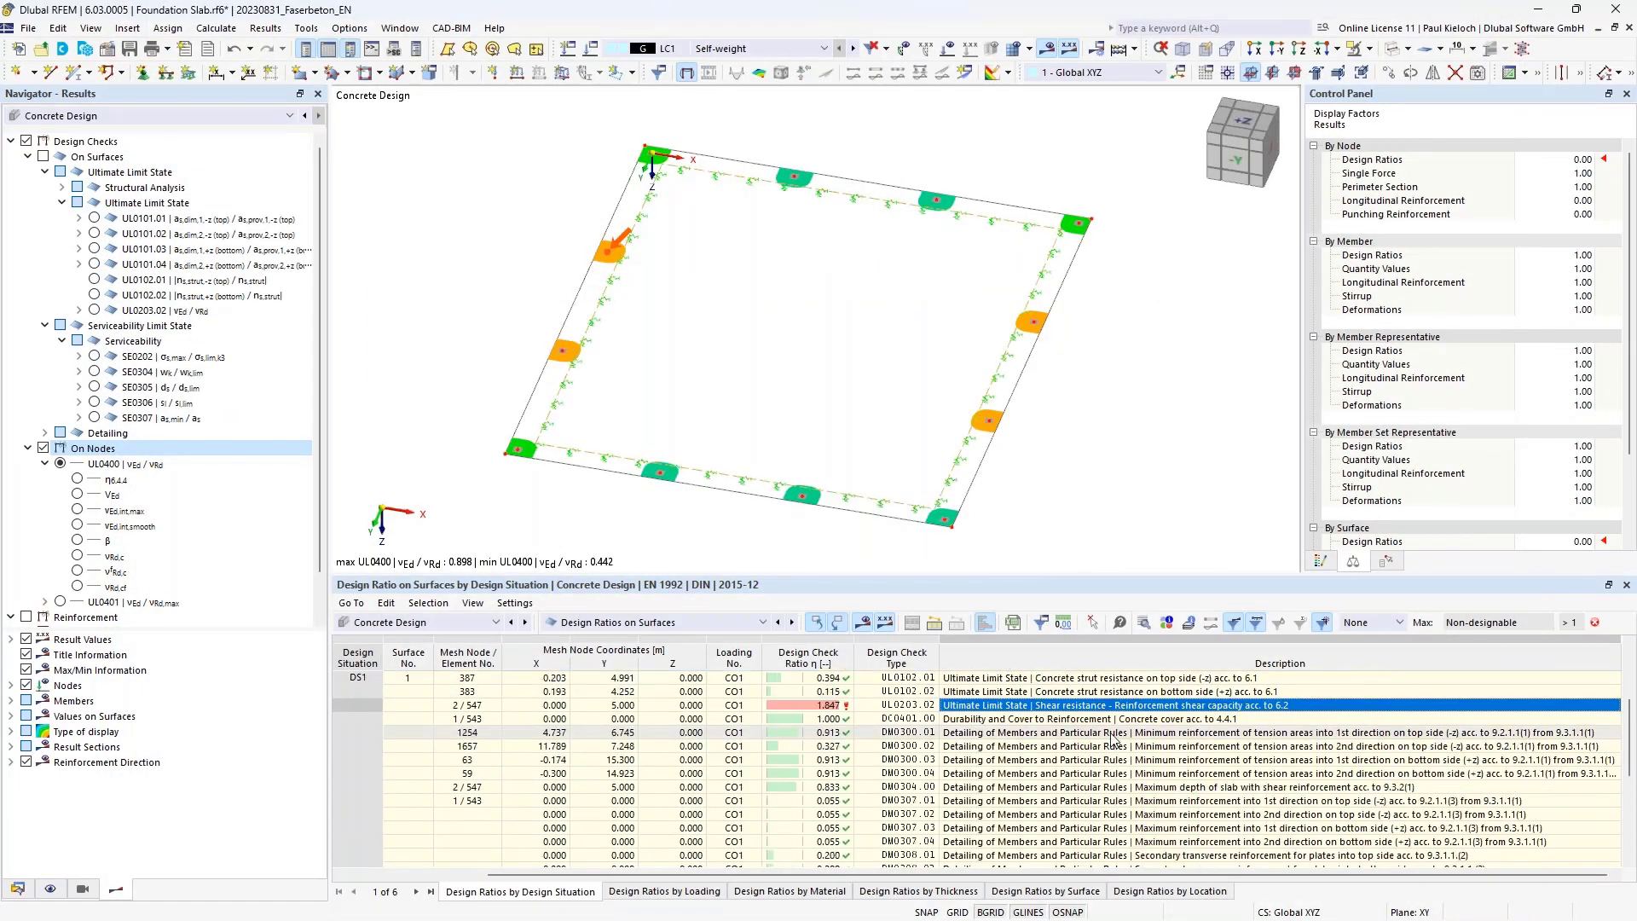
scroll(1192, 751, up, 2)
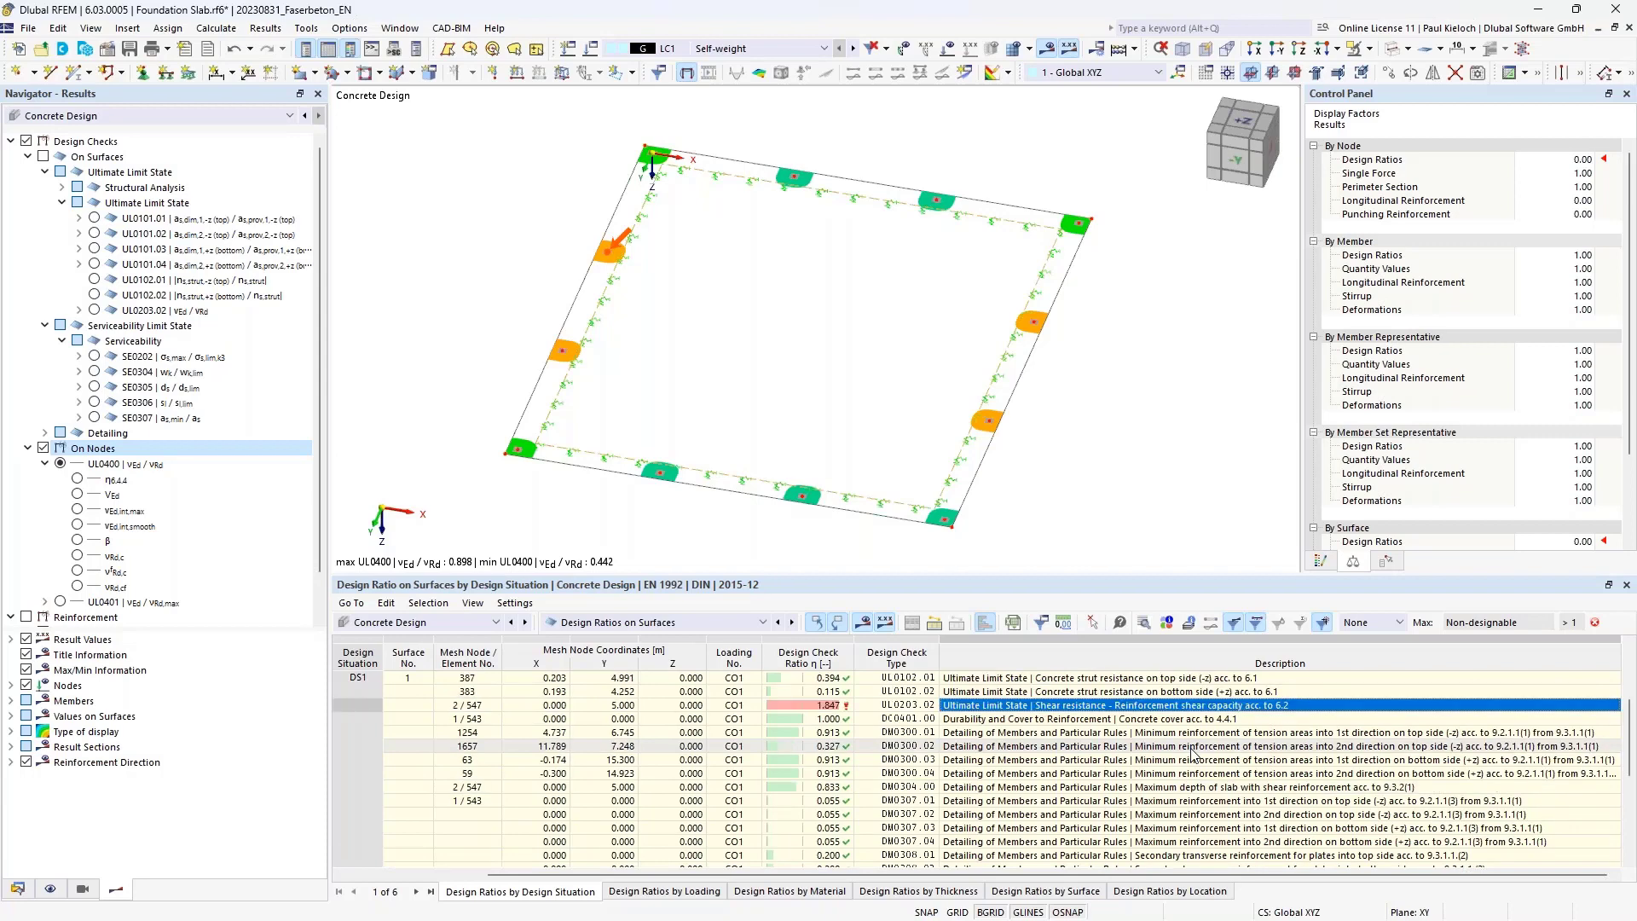
click(1085, 891)
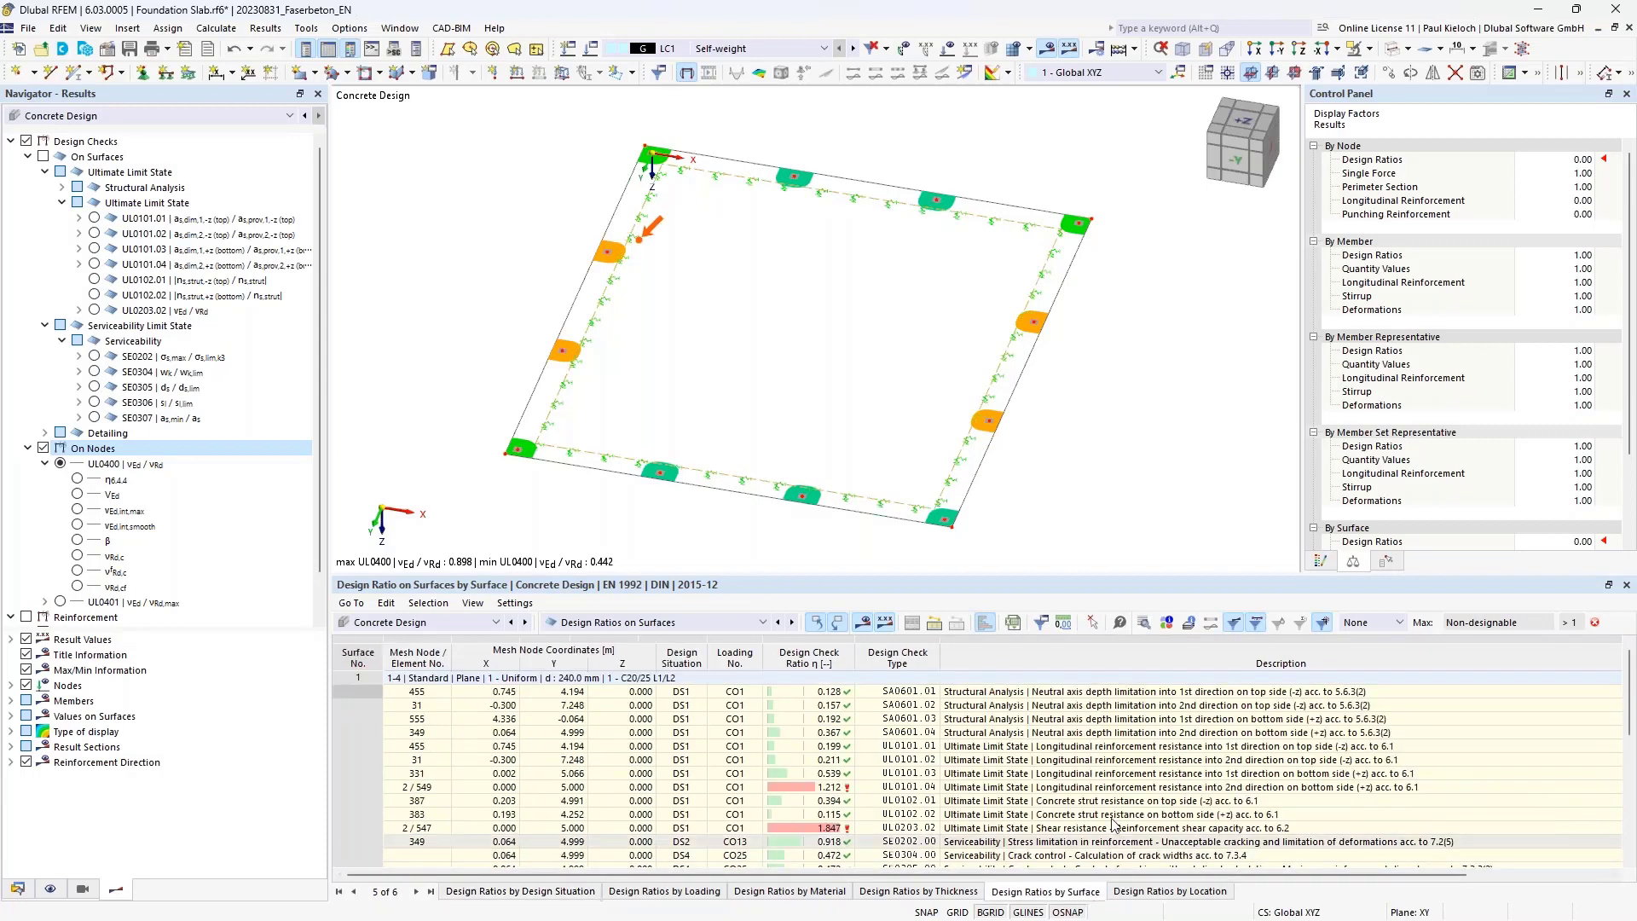
scroll(1277, 749, down, 2)
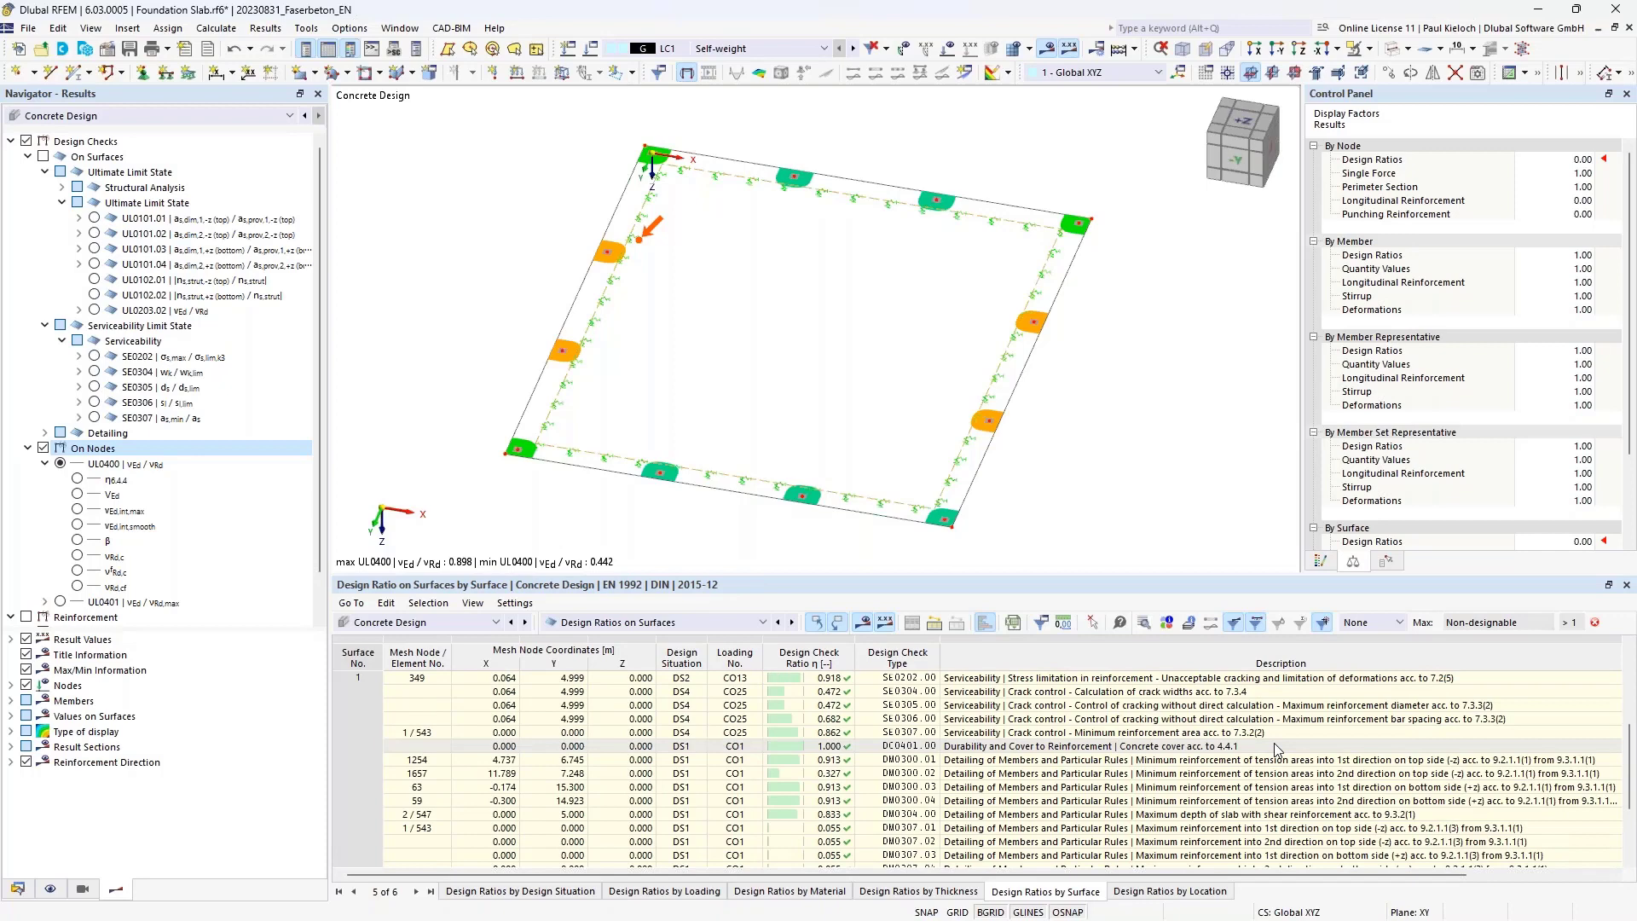
- Examine the details of minimum reinforcement area check SE0307, including the design check values and the formulas with the fiber effect
click(1286, 737)
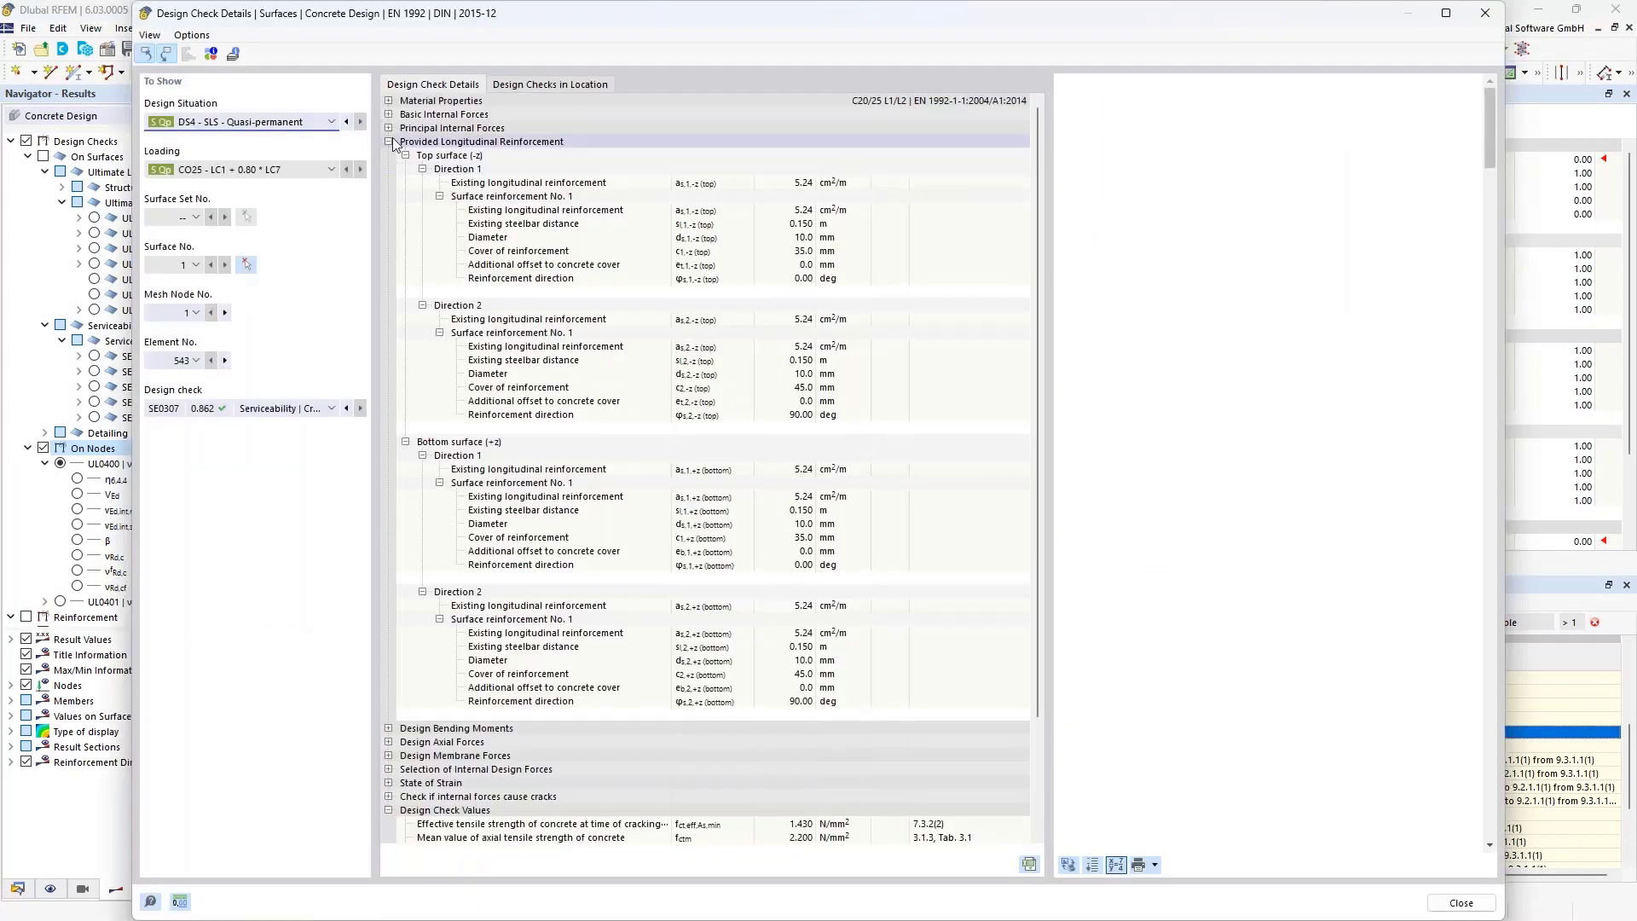
click(389, 141)
click(388, 142)
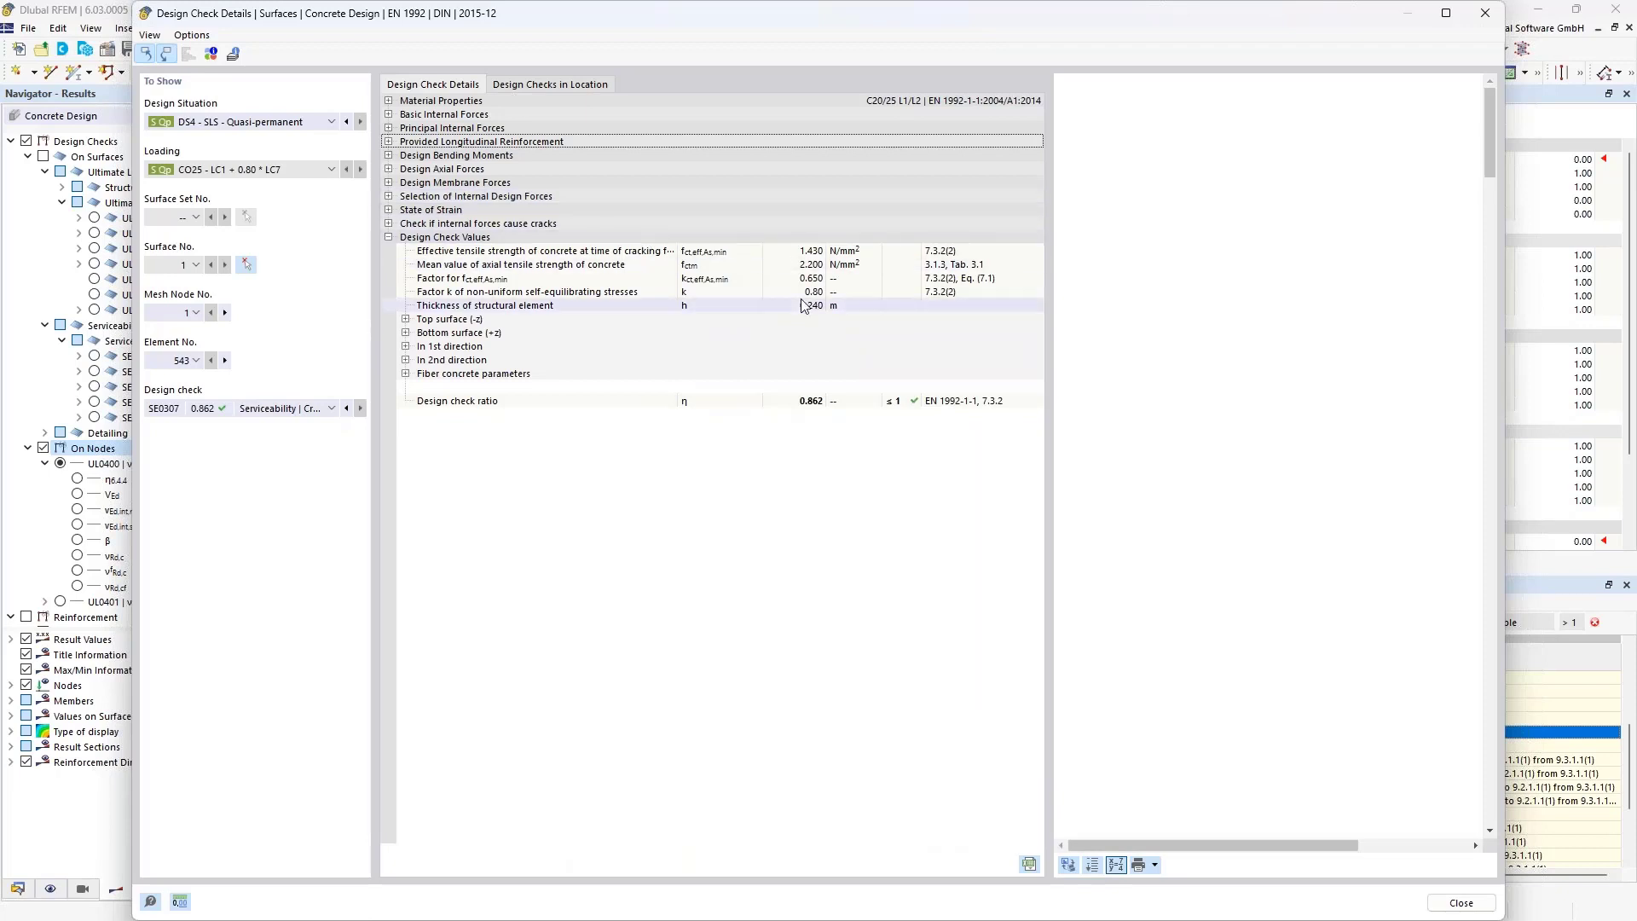
click(804, 402)
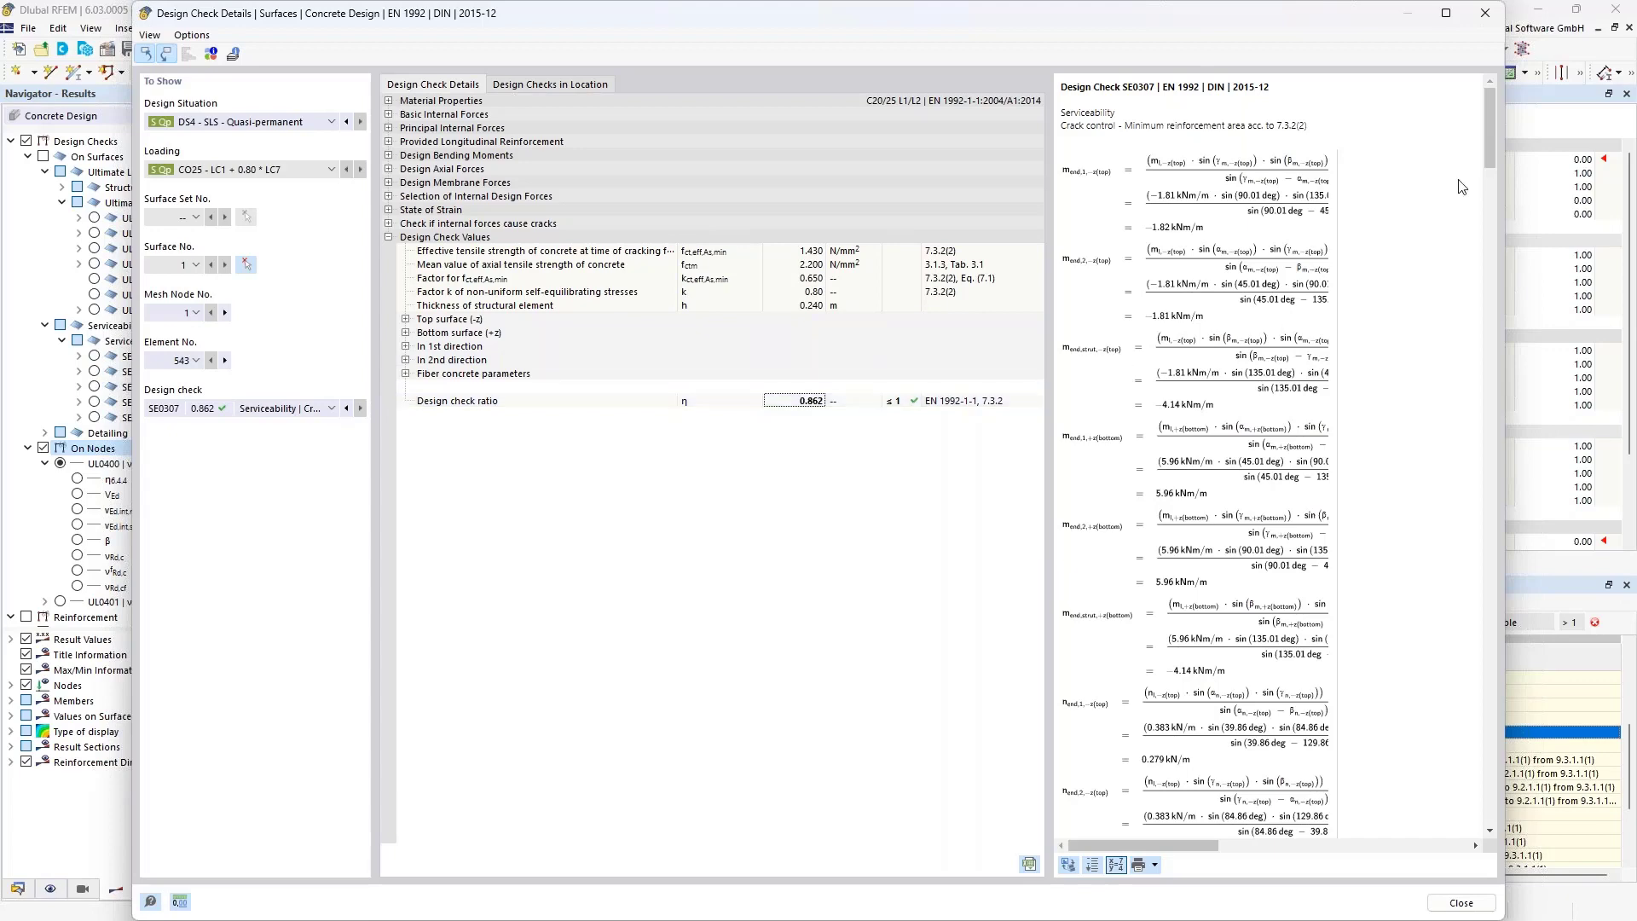
drag(1490, 134, 1502, 525)
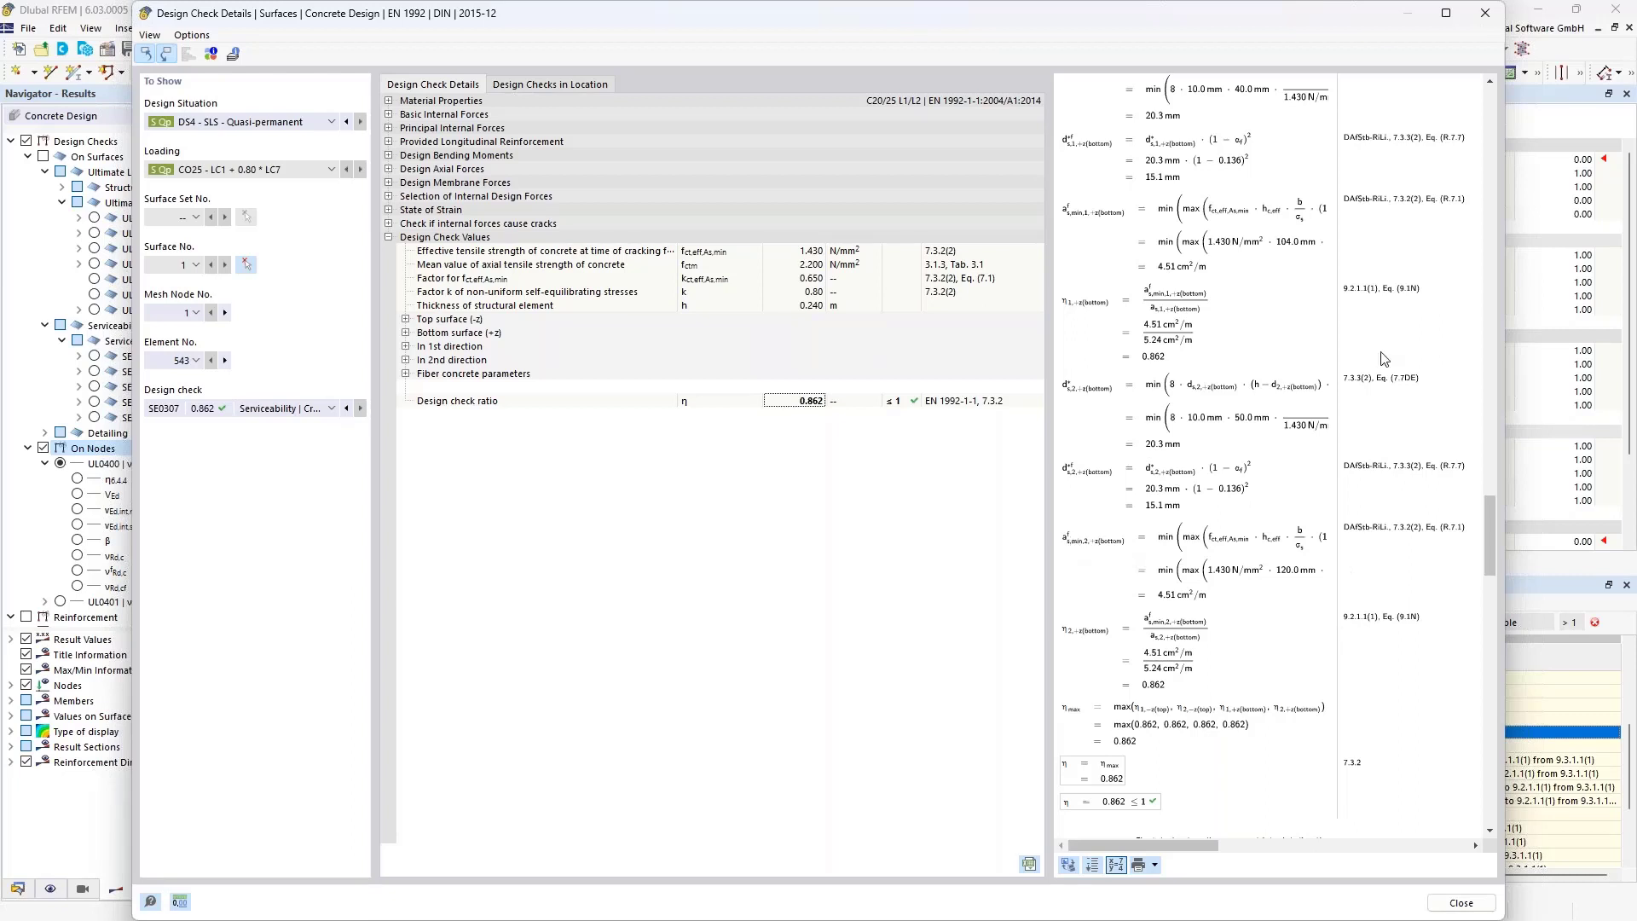
click(1495, 23)
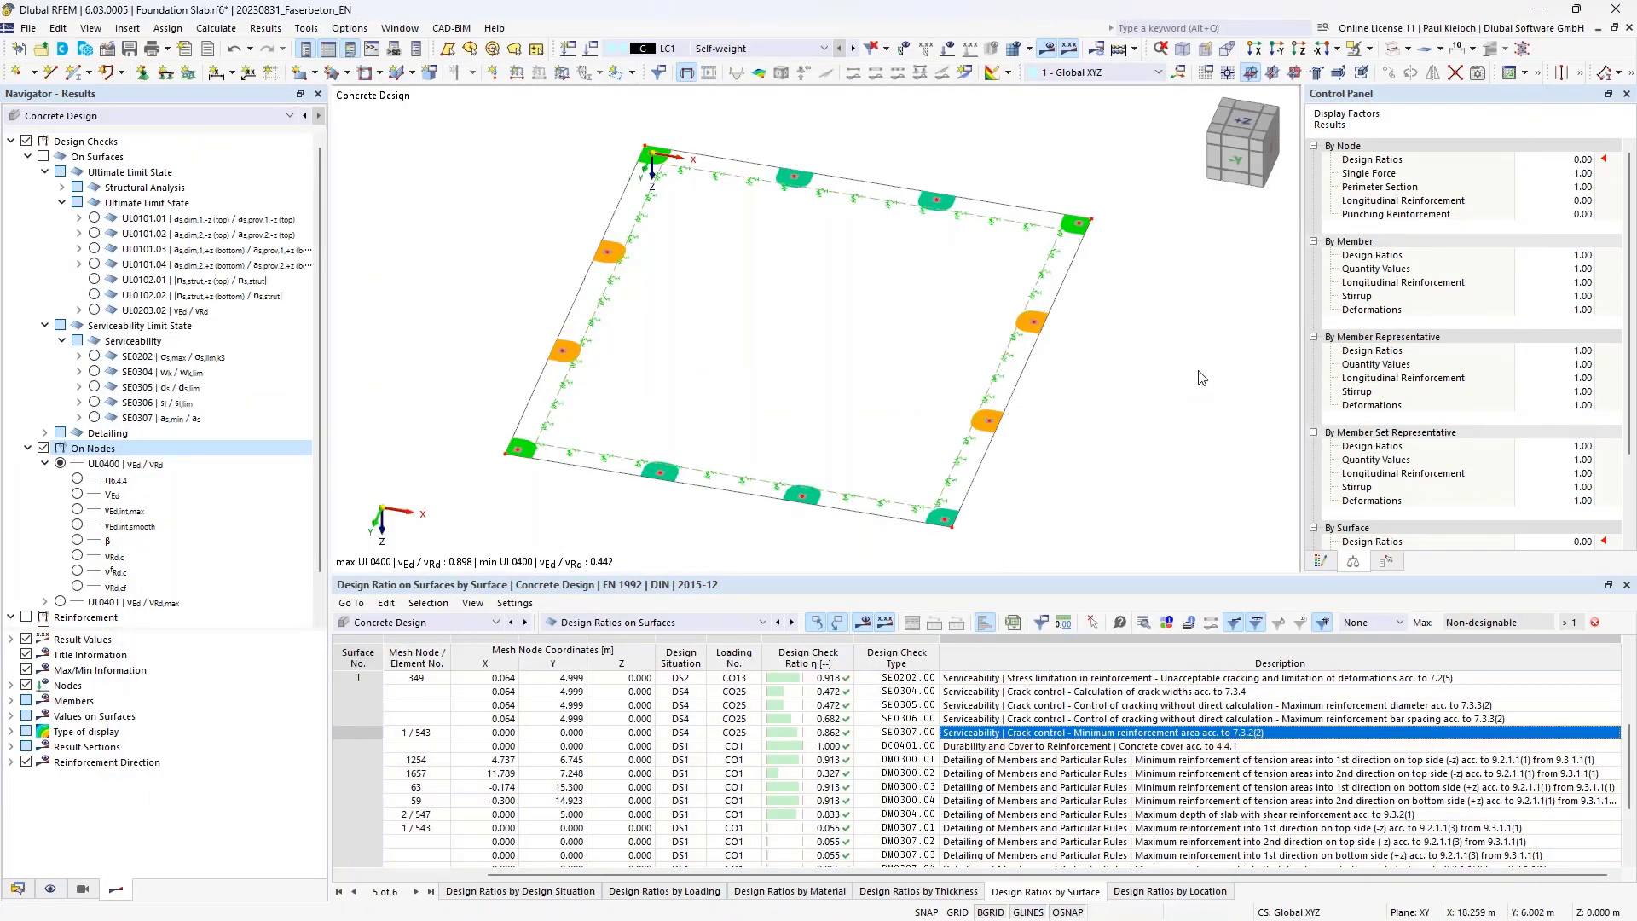
- Draw a 15.6 m single line across the slab from edge to edge in the Y direction at X = 6.5 m
ctrl+middle_drag(1166, 449, 1162, 424)
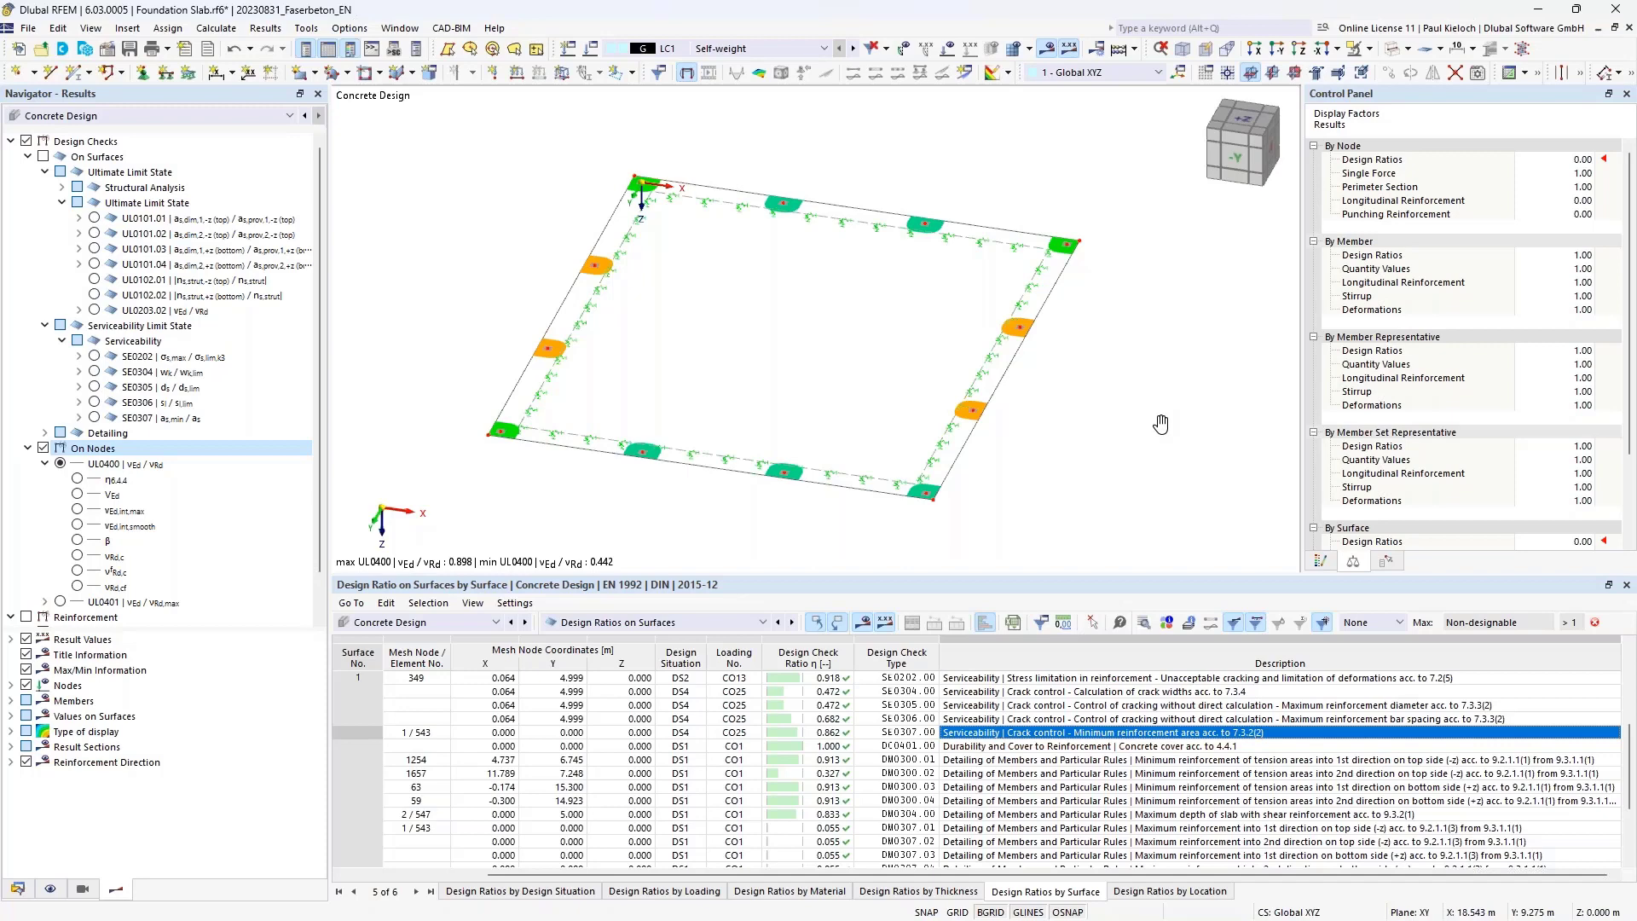
middle_drag(1161, 424, 1158, 404)
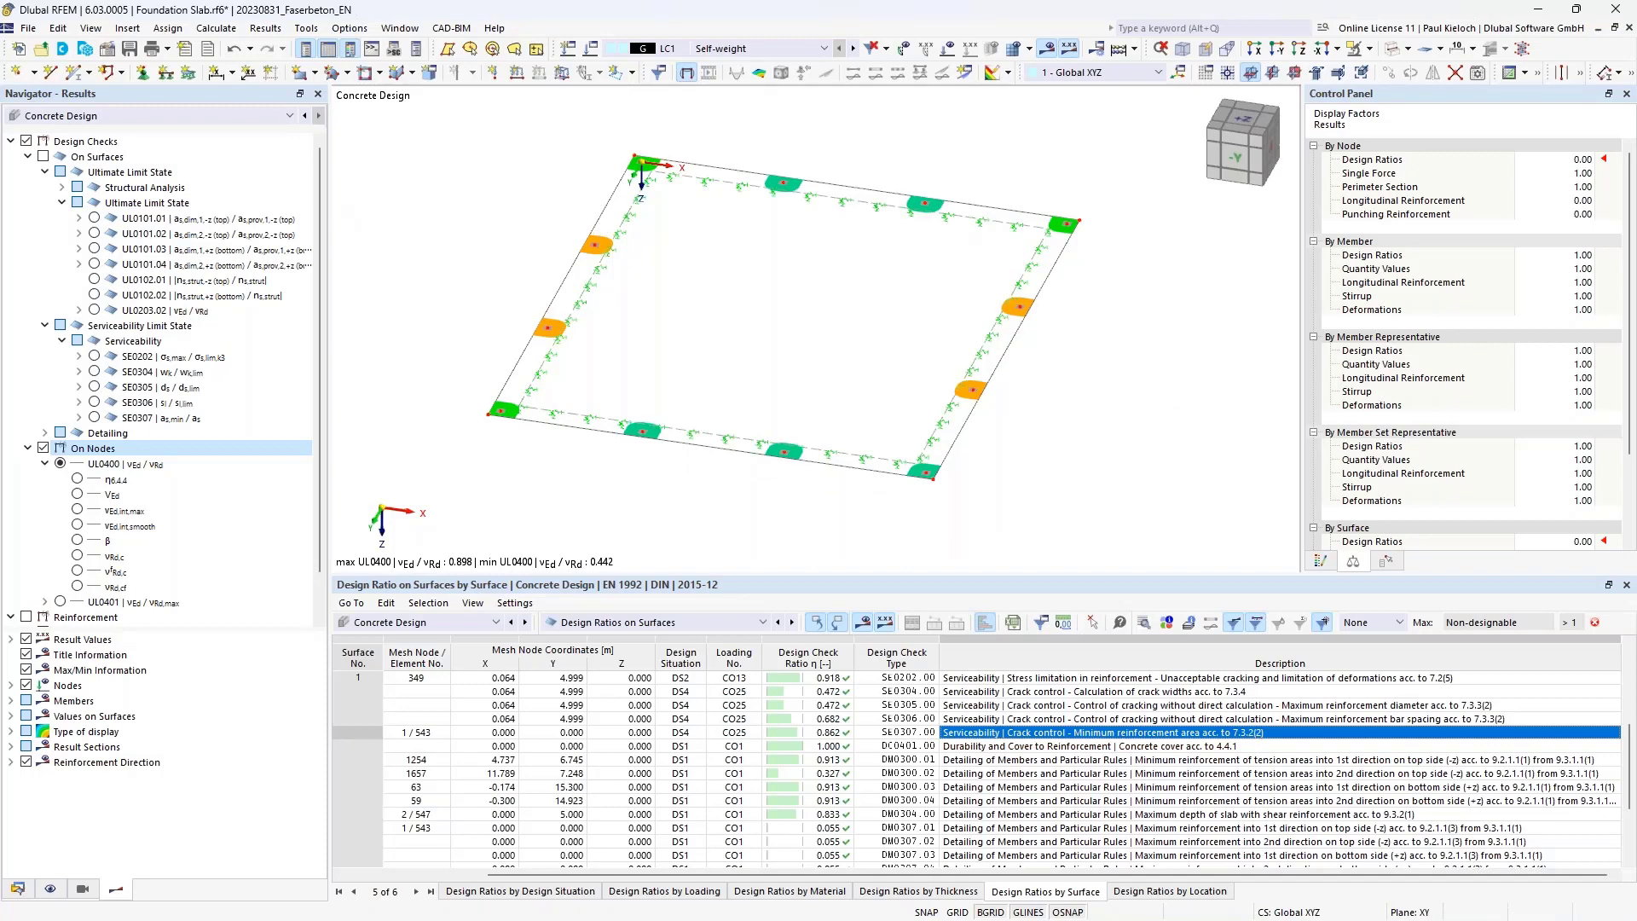
drag(329, 206, 364, 202)
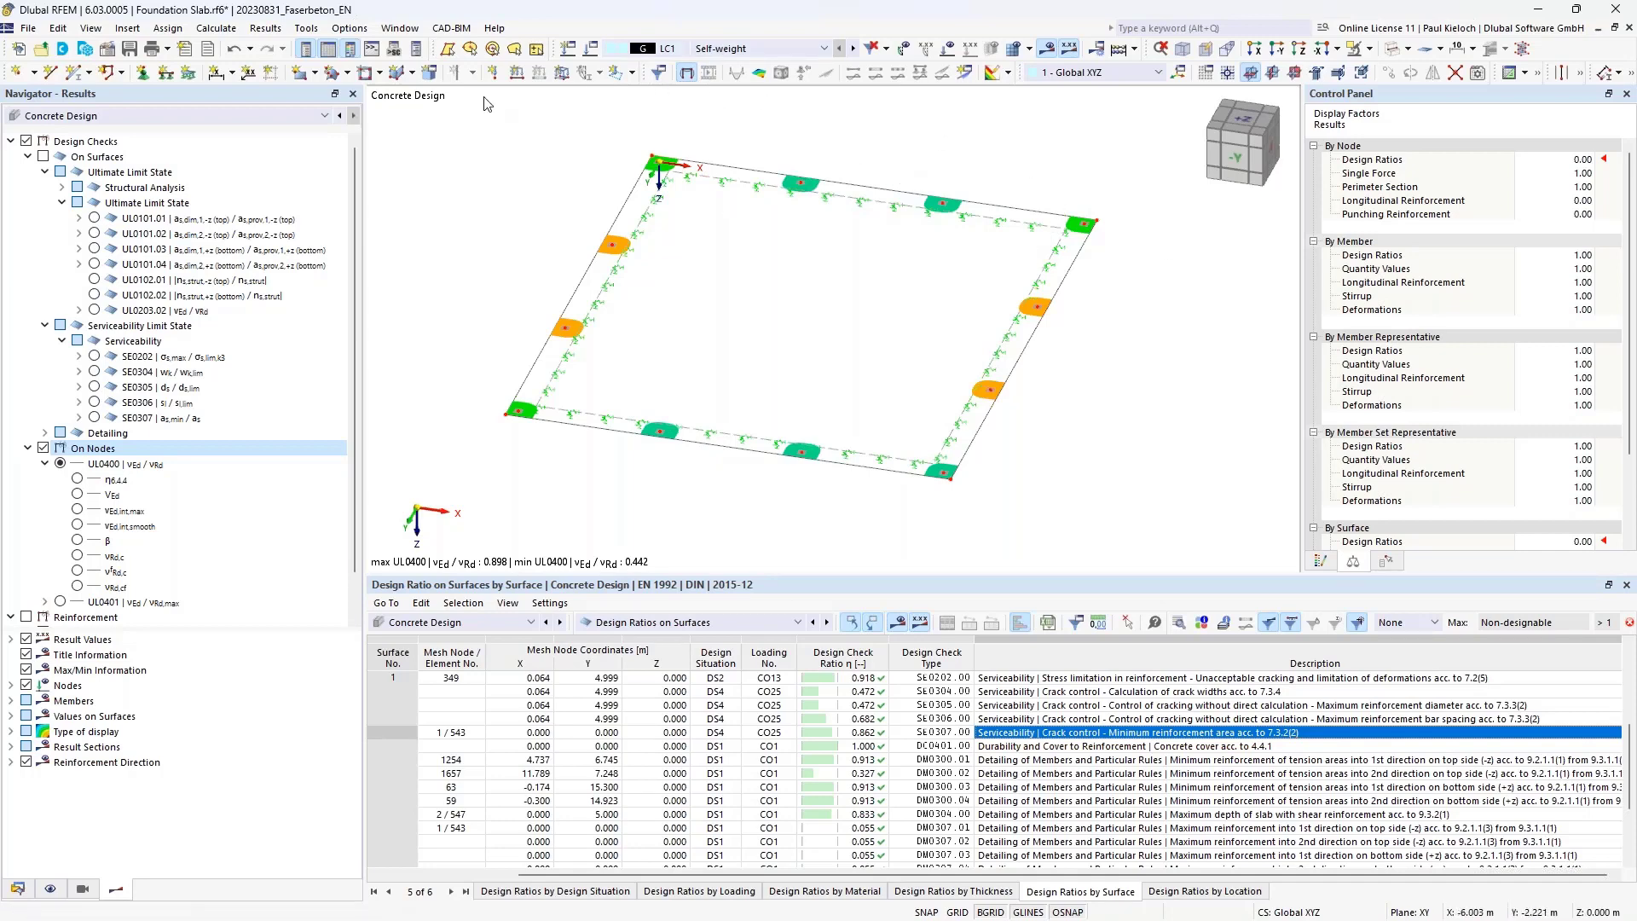
click(51, 71)
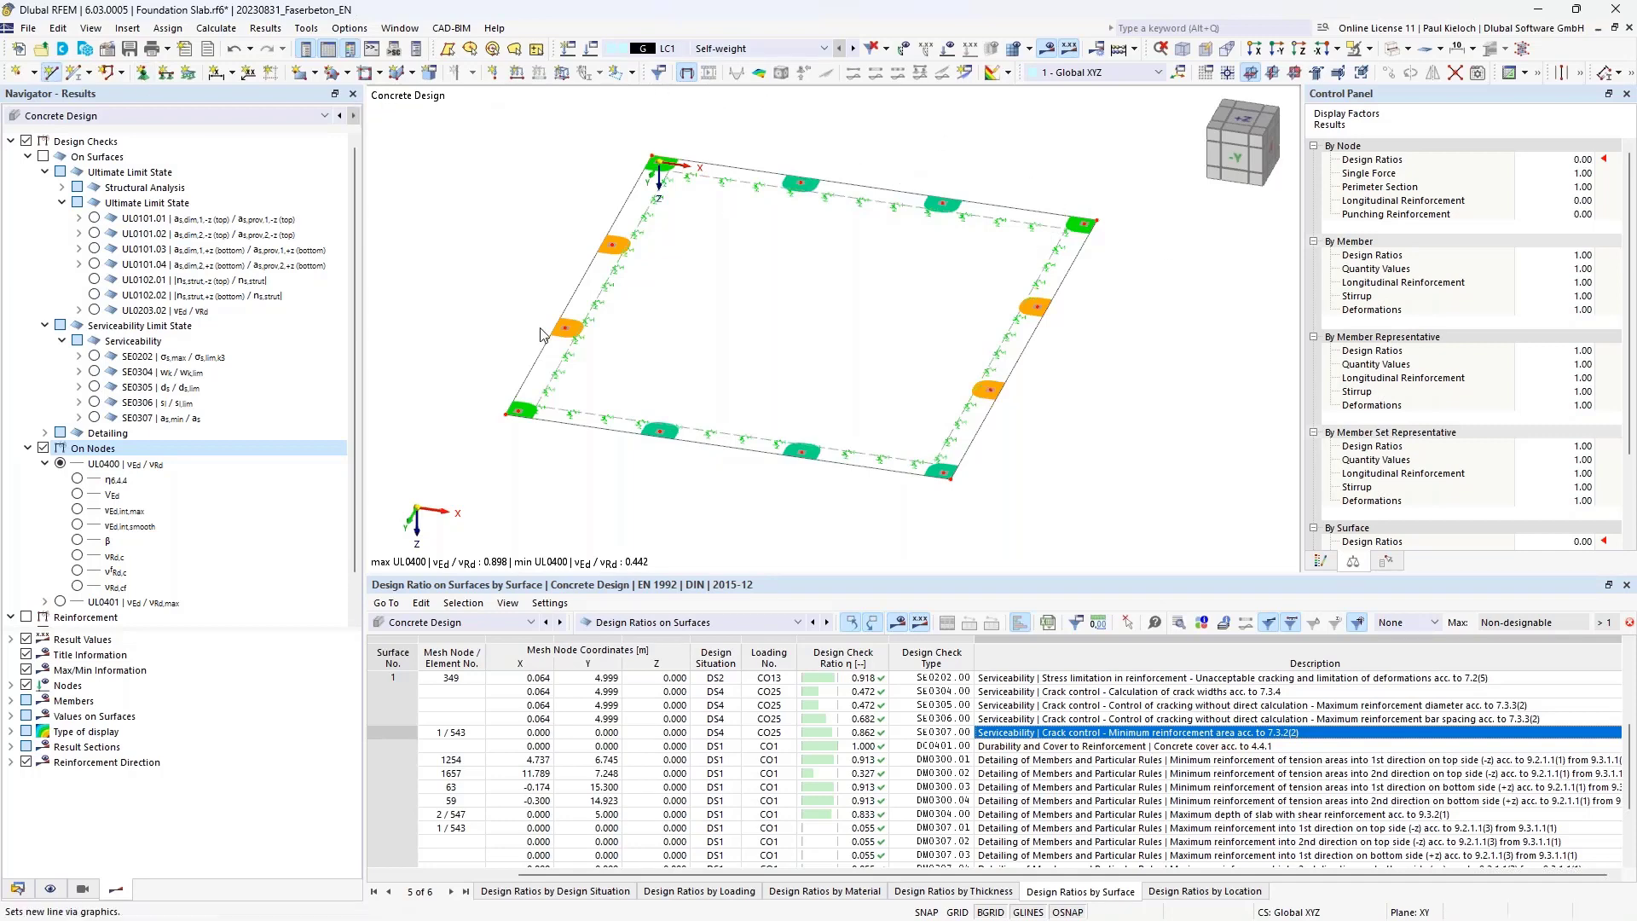
click(680, 425)
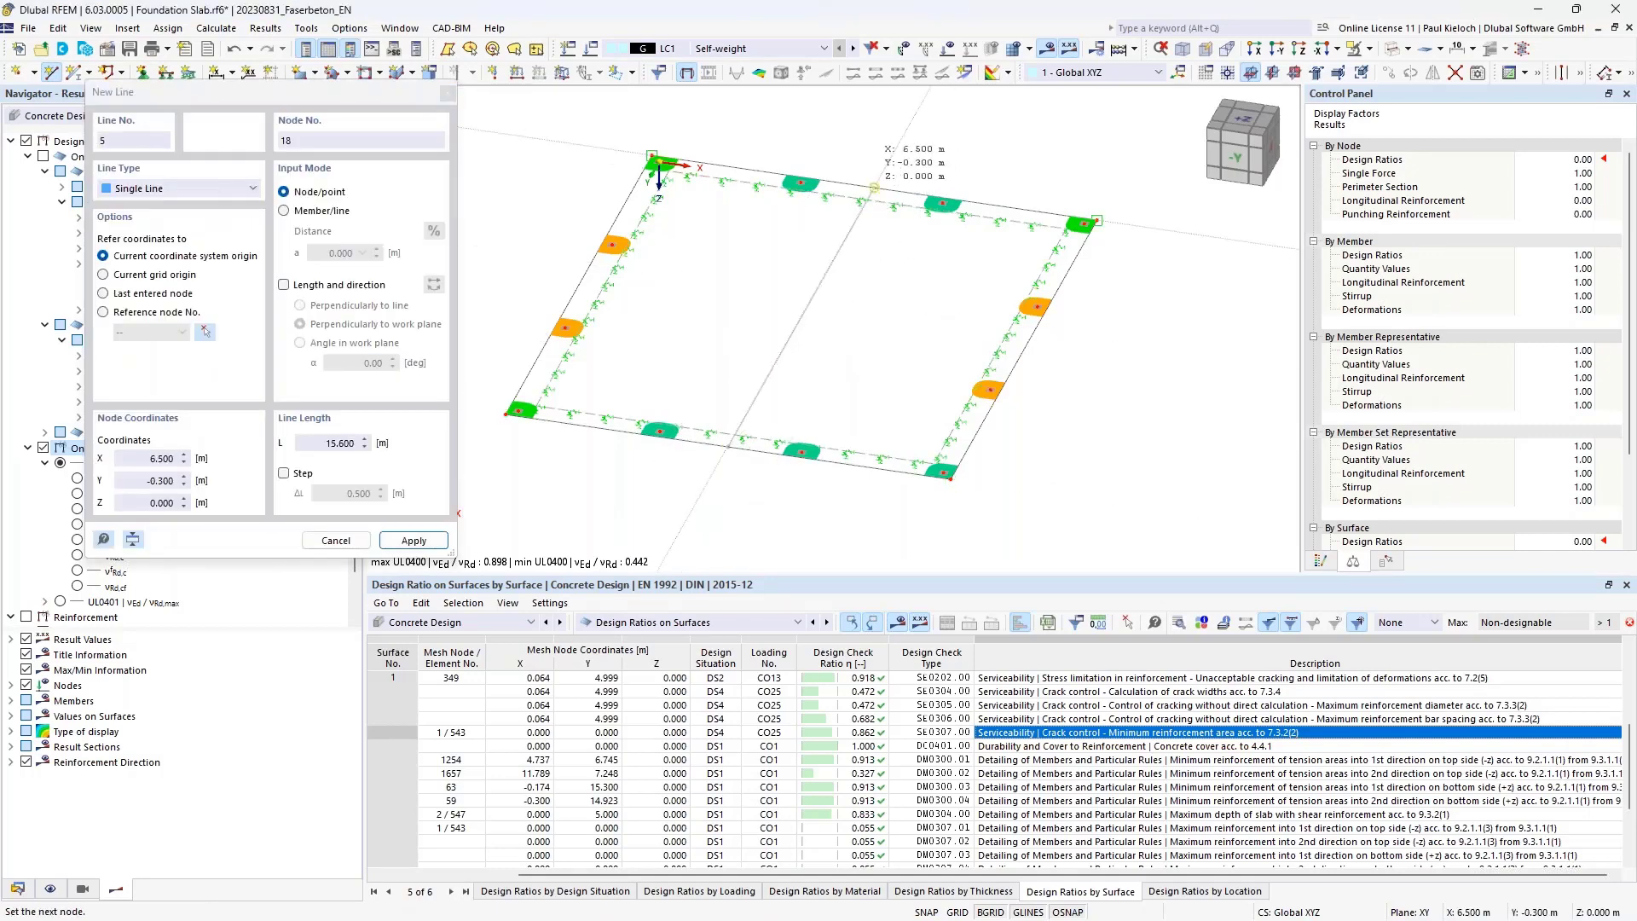
click(874, 187)
click(892, 540)
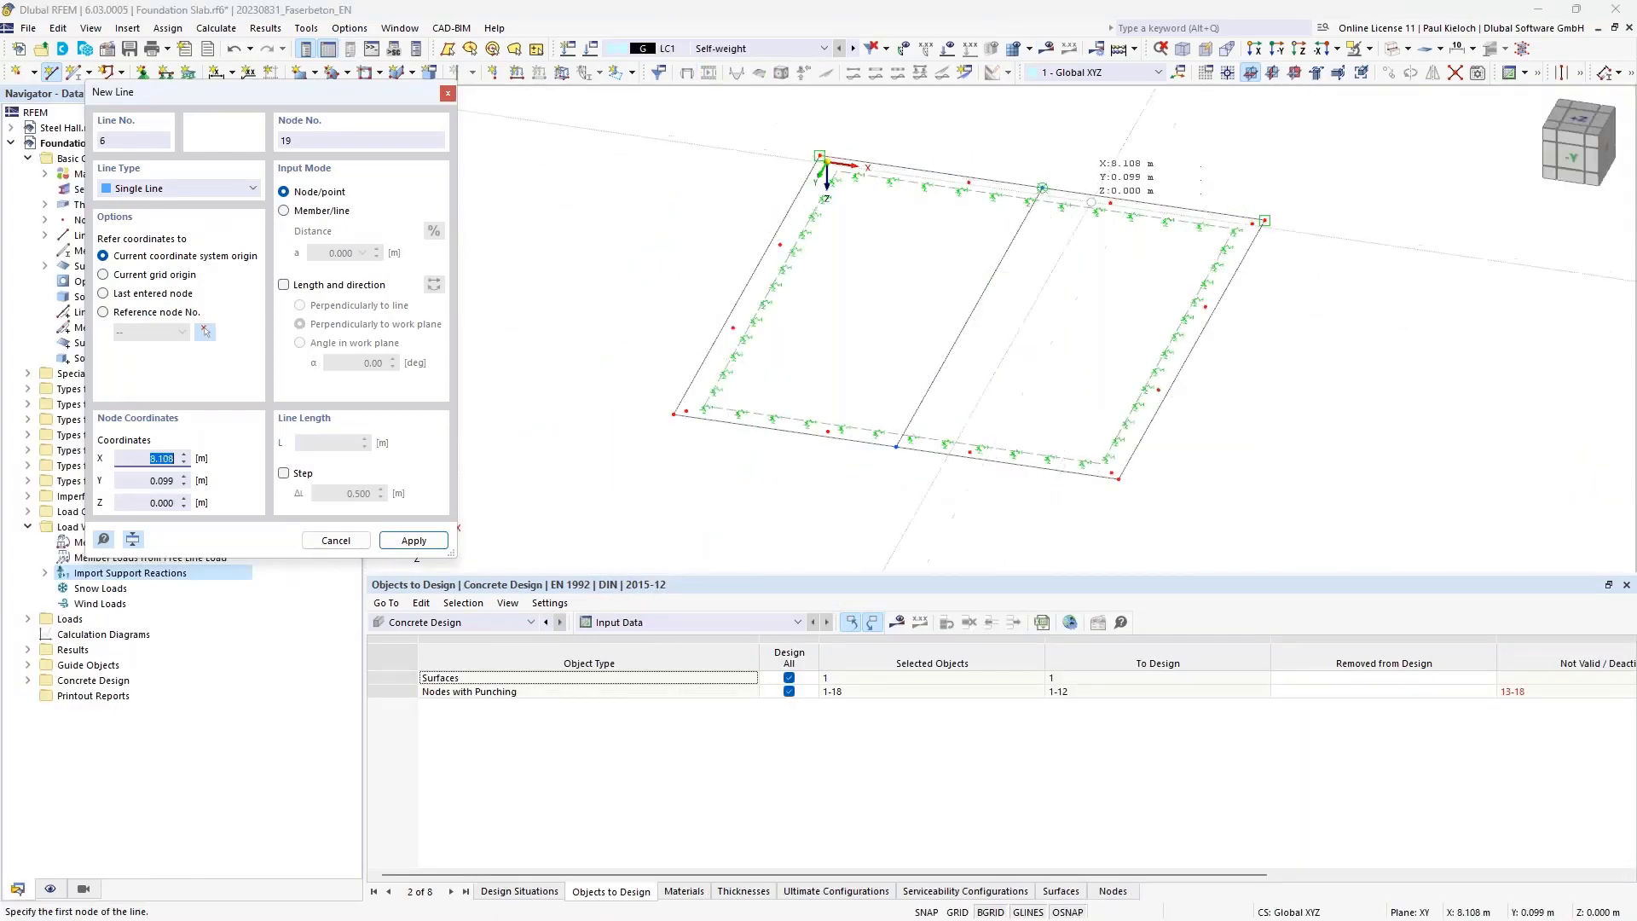
right_click(1047, 208)
- Divide the slab surface with the intersecting line and show the object numbering in the model
right_click(1016, 205)
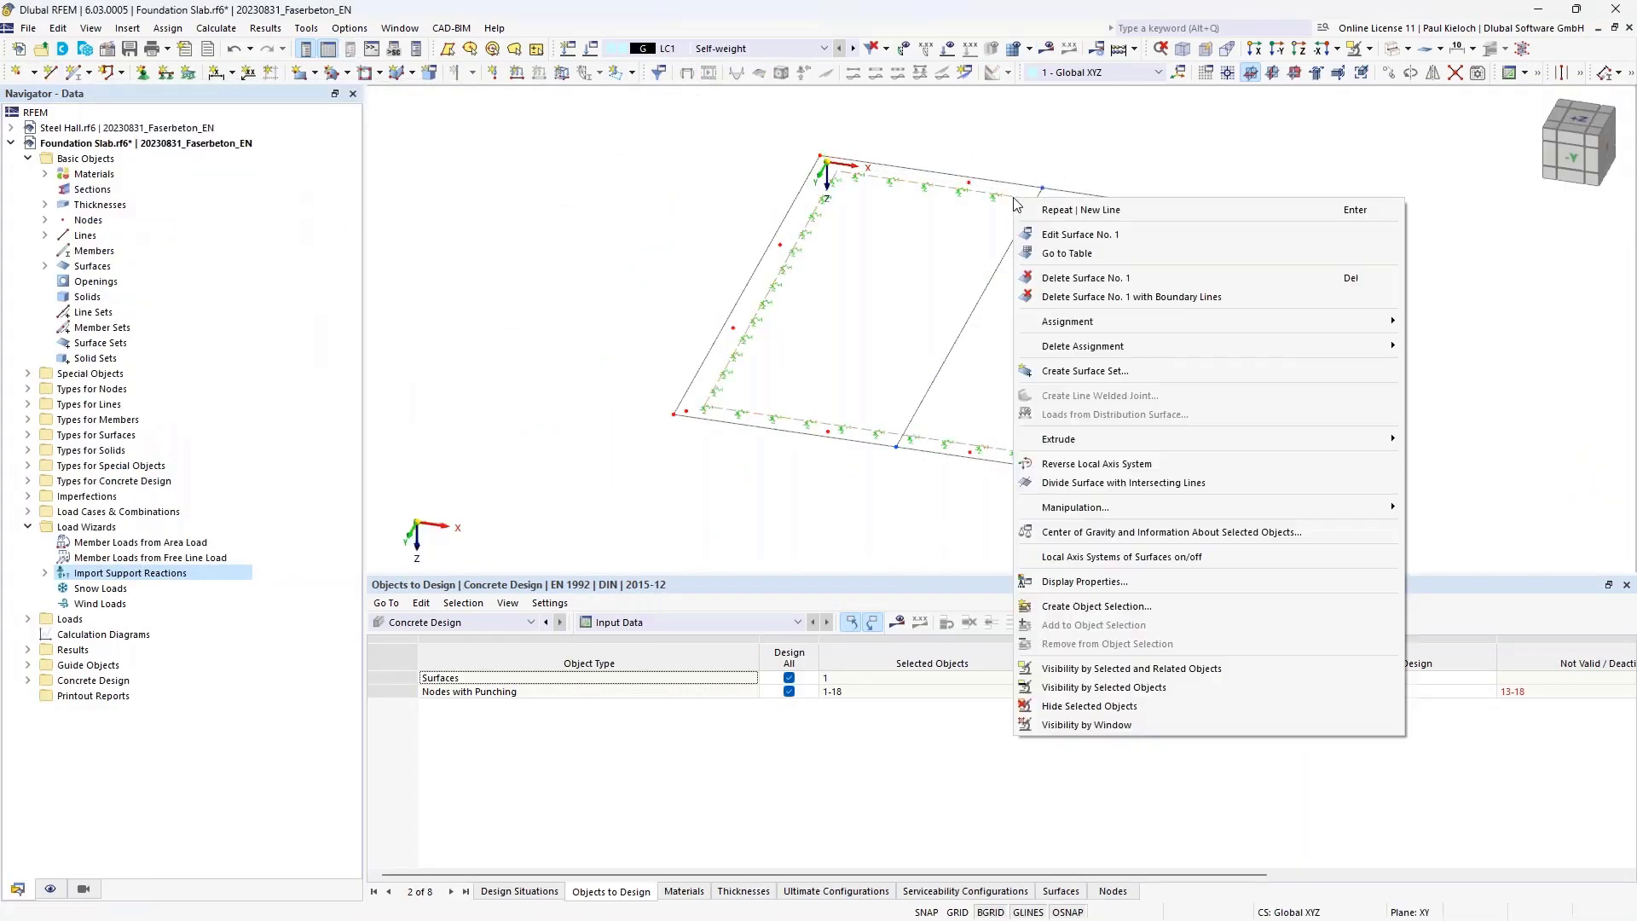
click(1109, 483)
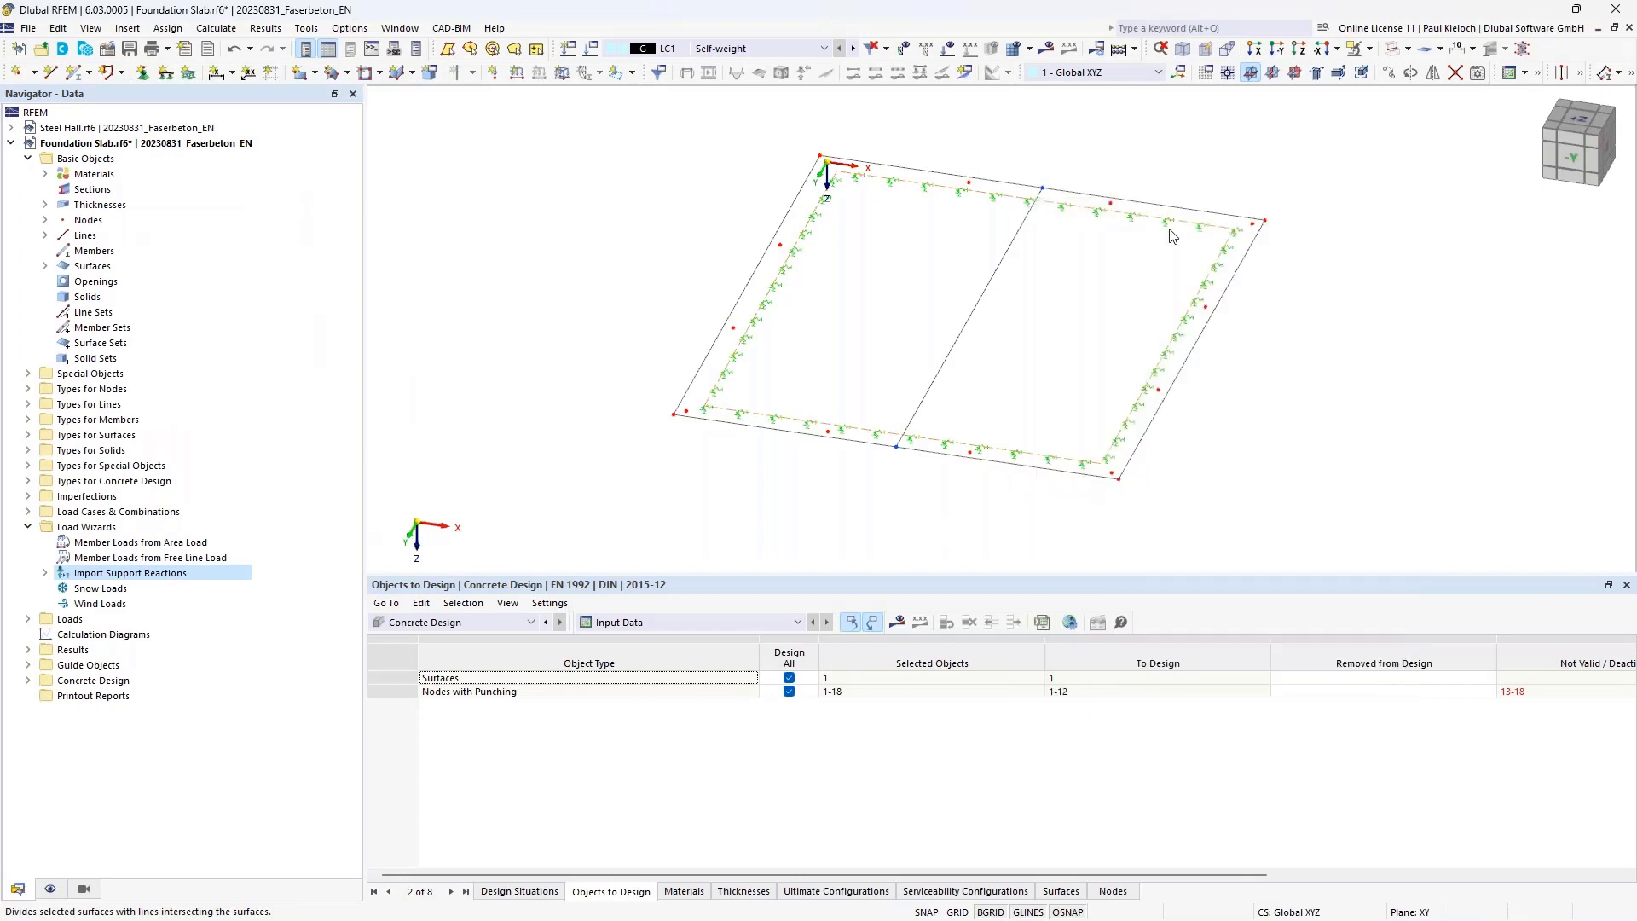
middle_drag(1226, 164, 1076, 152)
right_click(1220, 177)
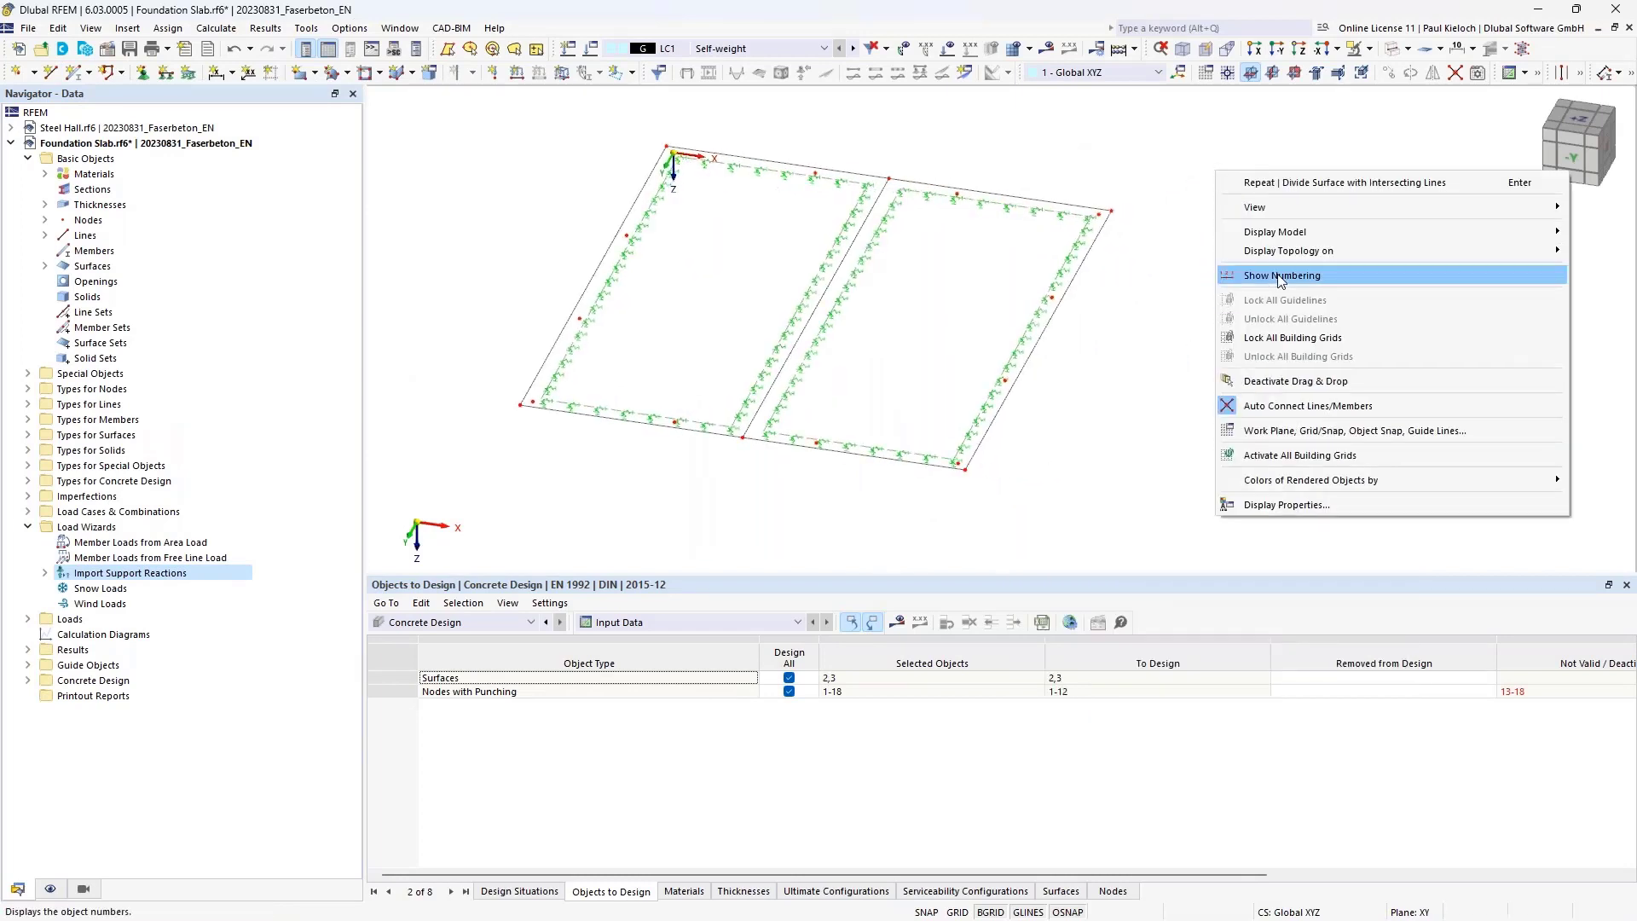
click(1279, 279)
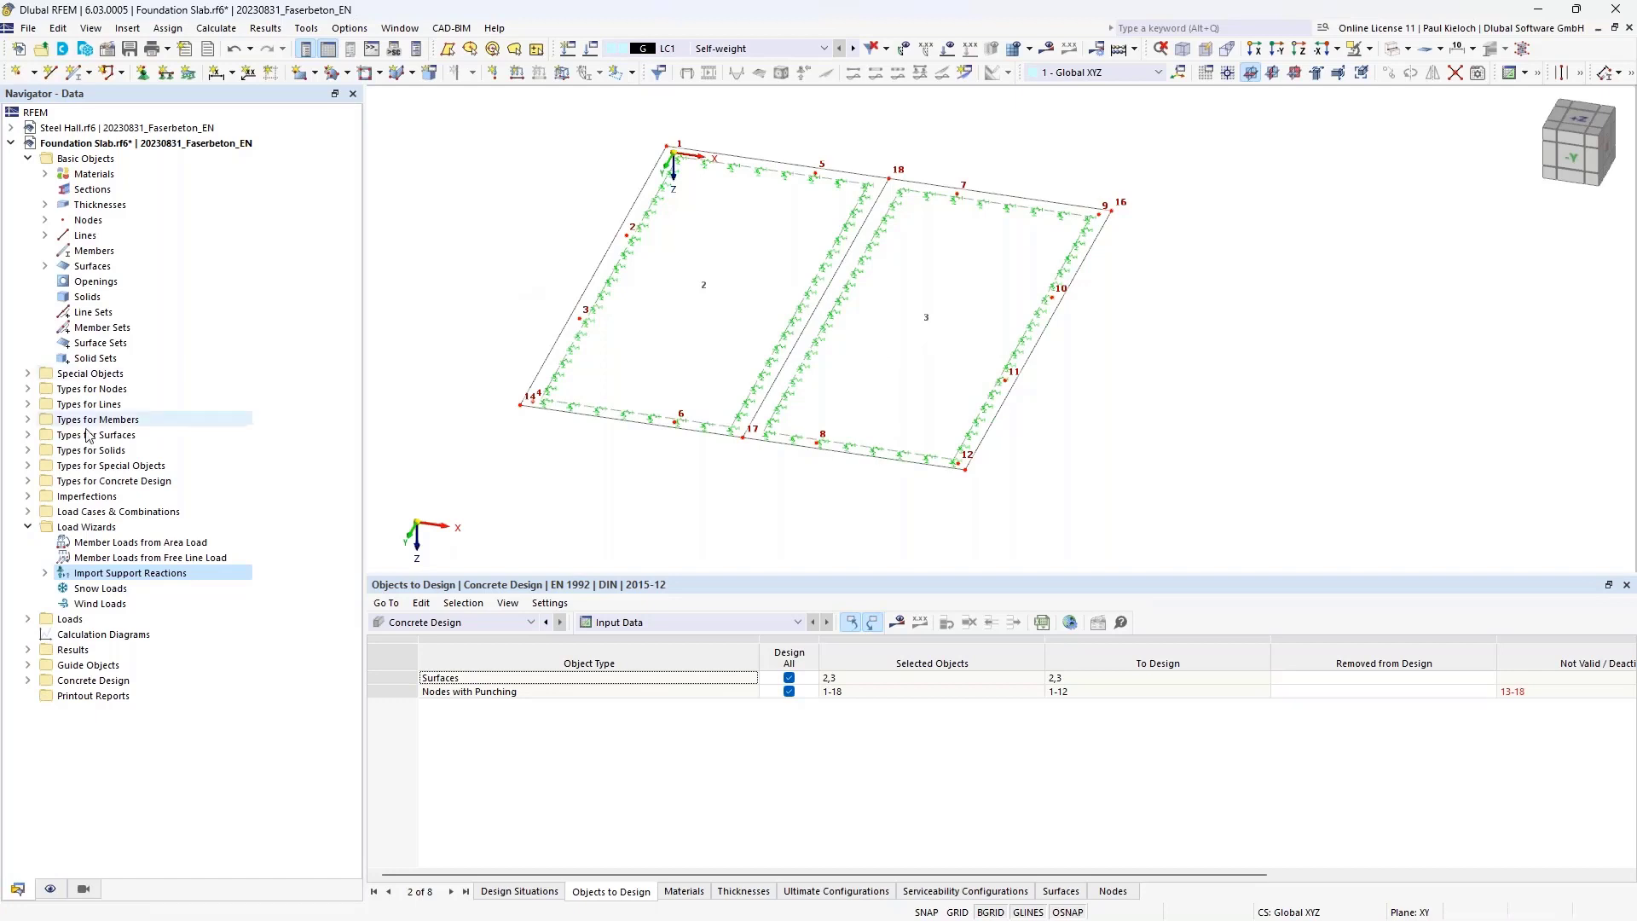
- Assign surface results adjustments 1 to 6 to surface 2
click(28, 374)
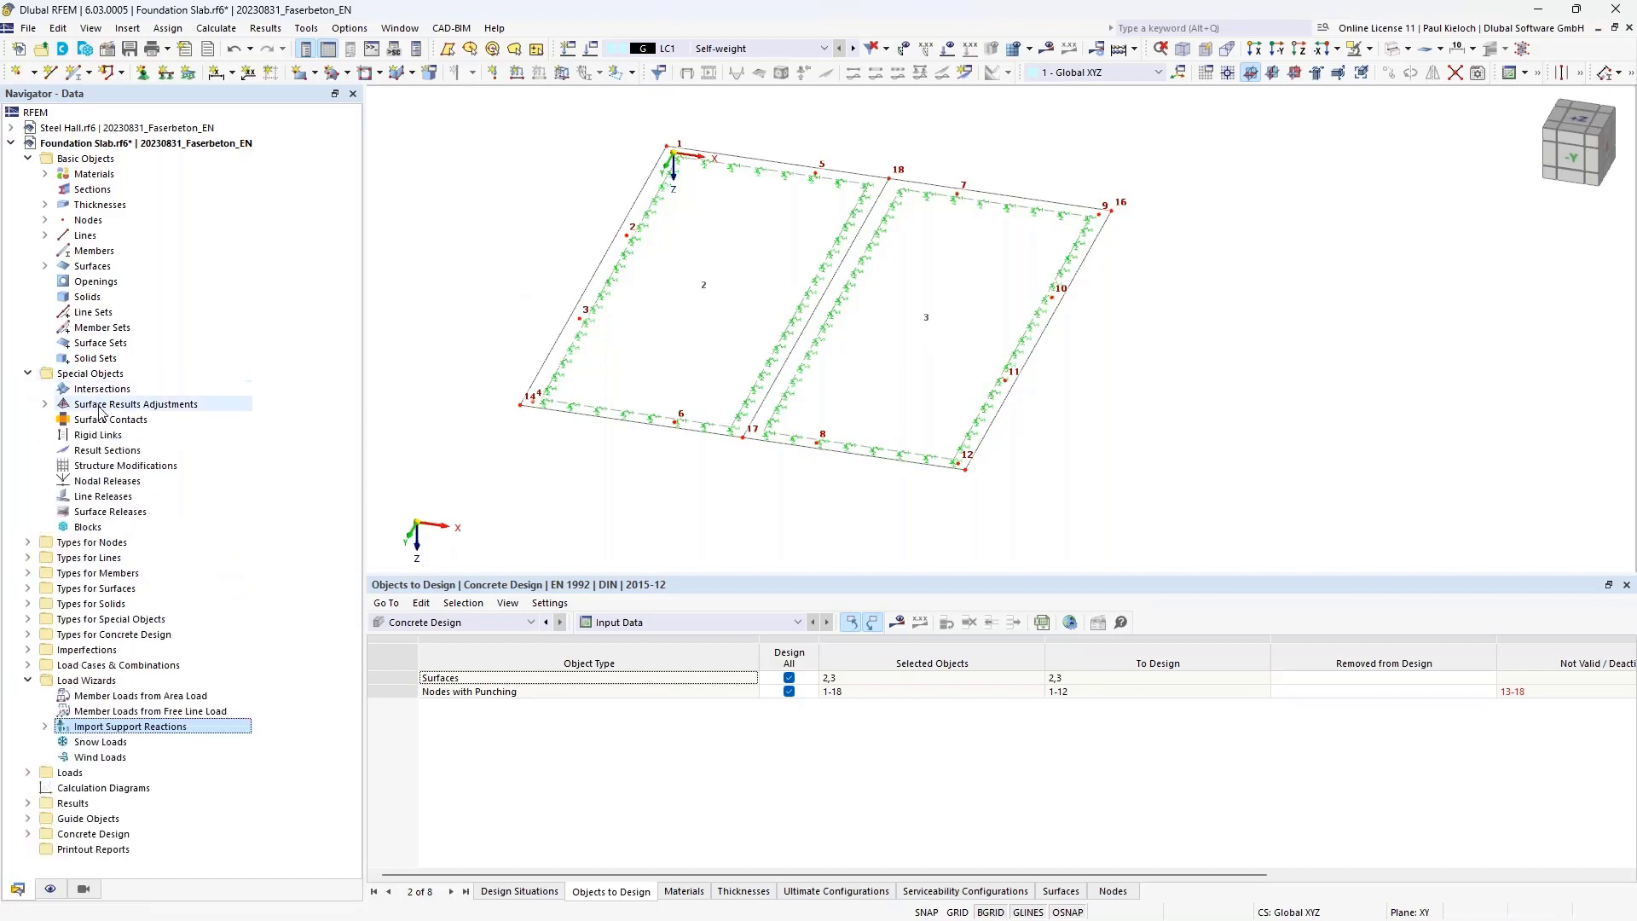
click(100, 405)
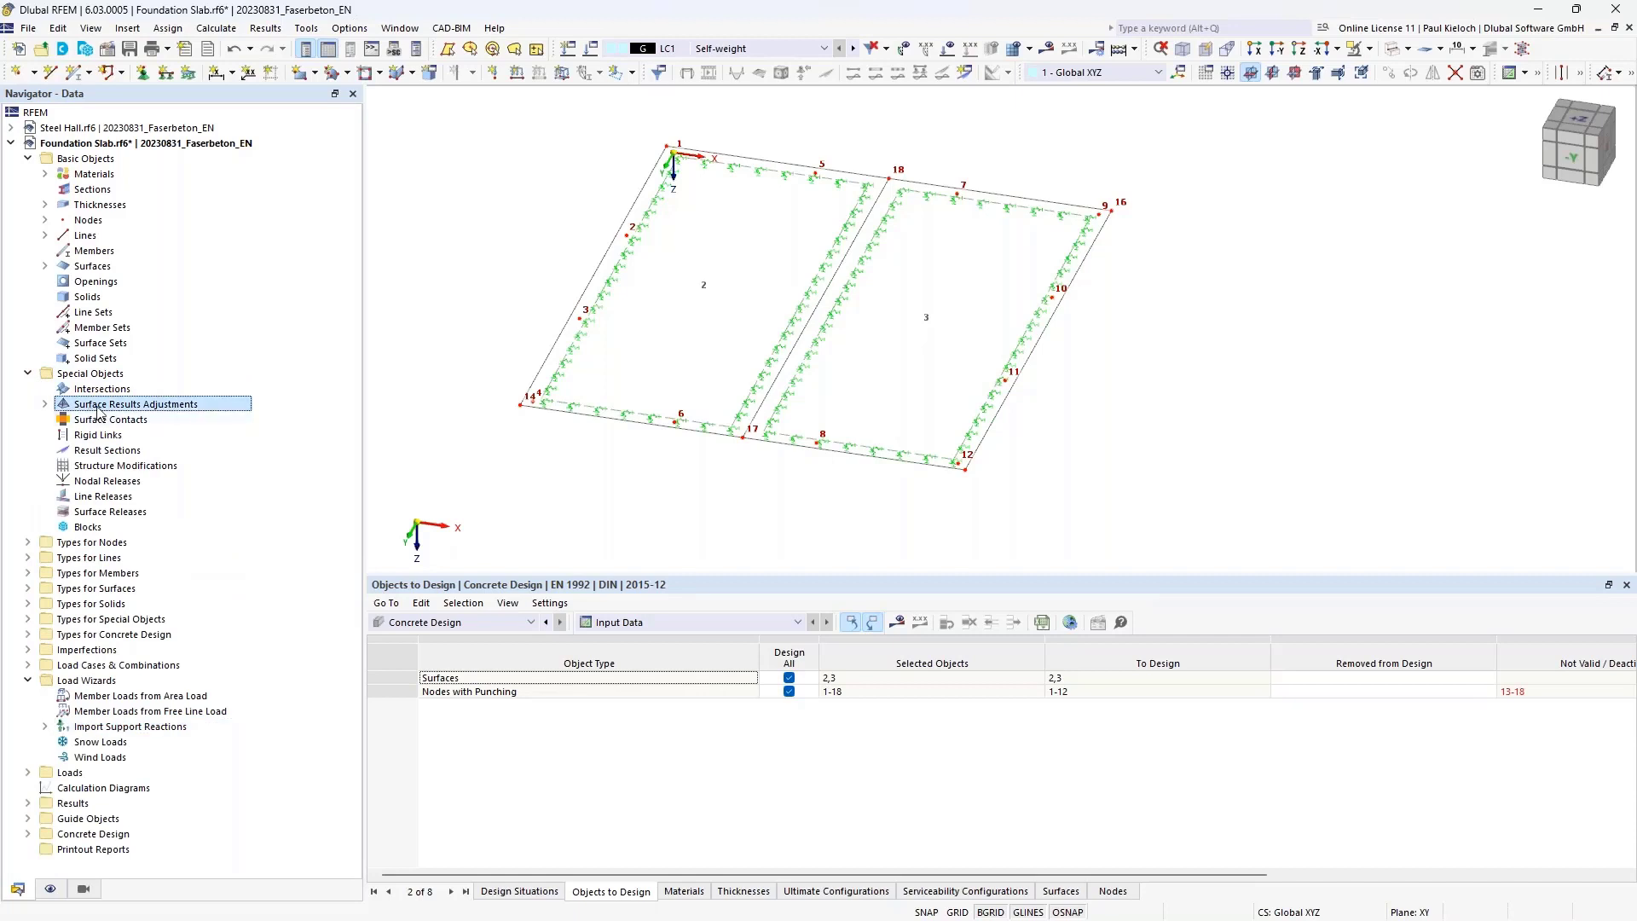
click(45, 405)
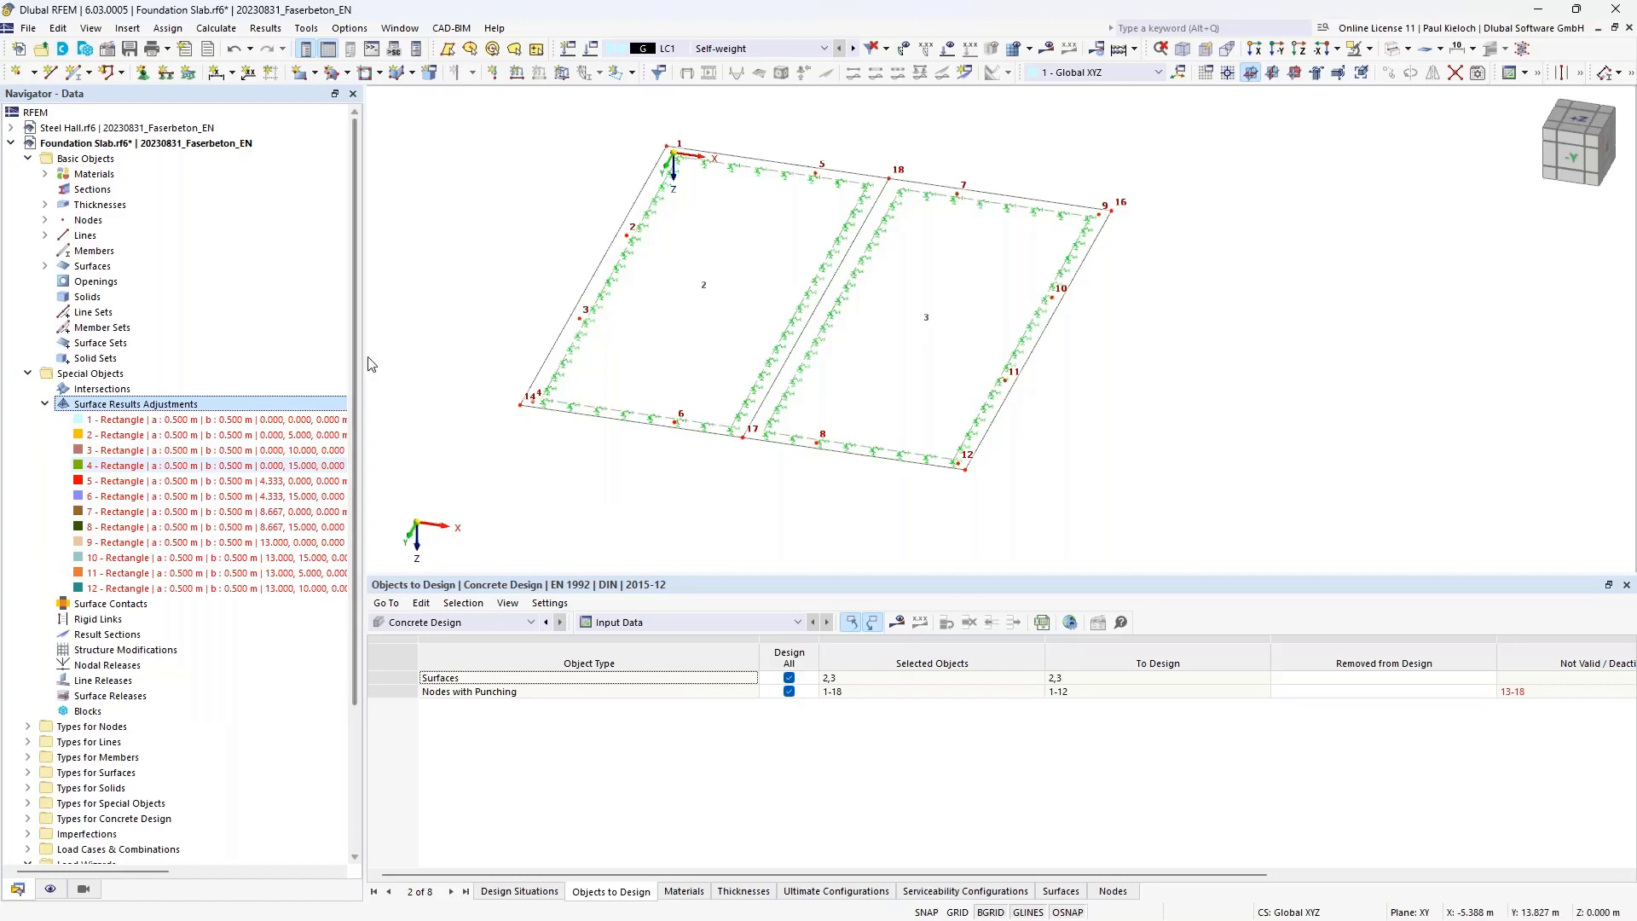
drag(362, 355, 480, 343)
click(341, 420)
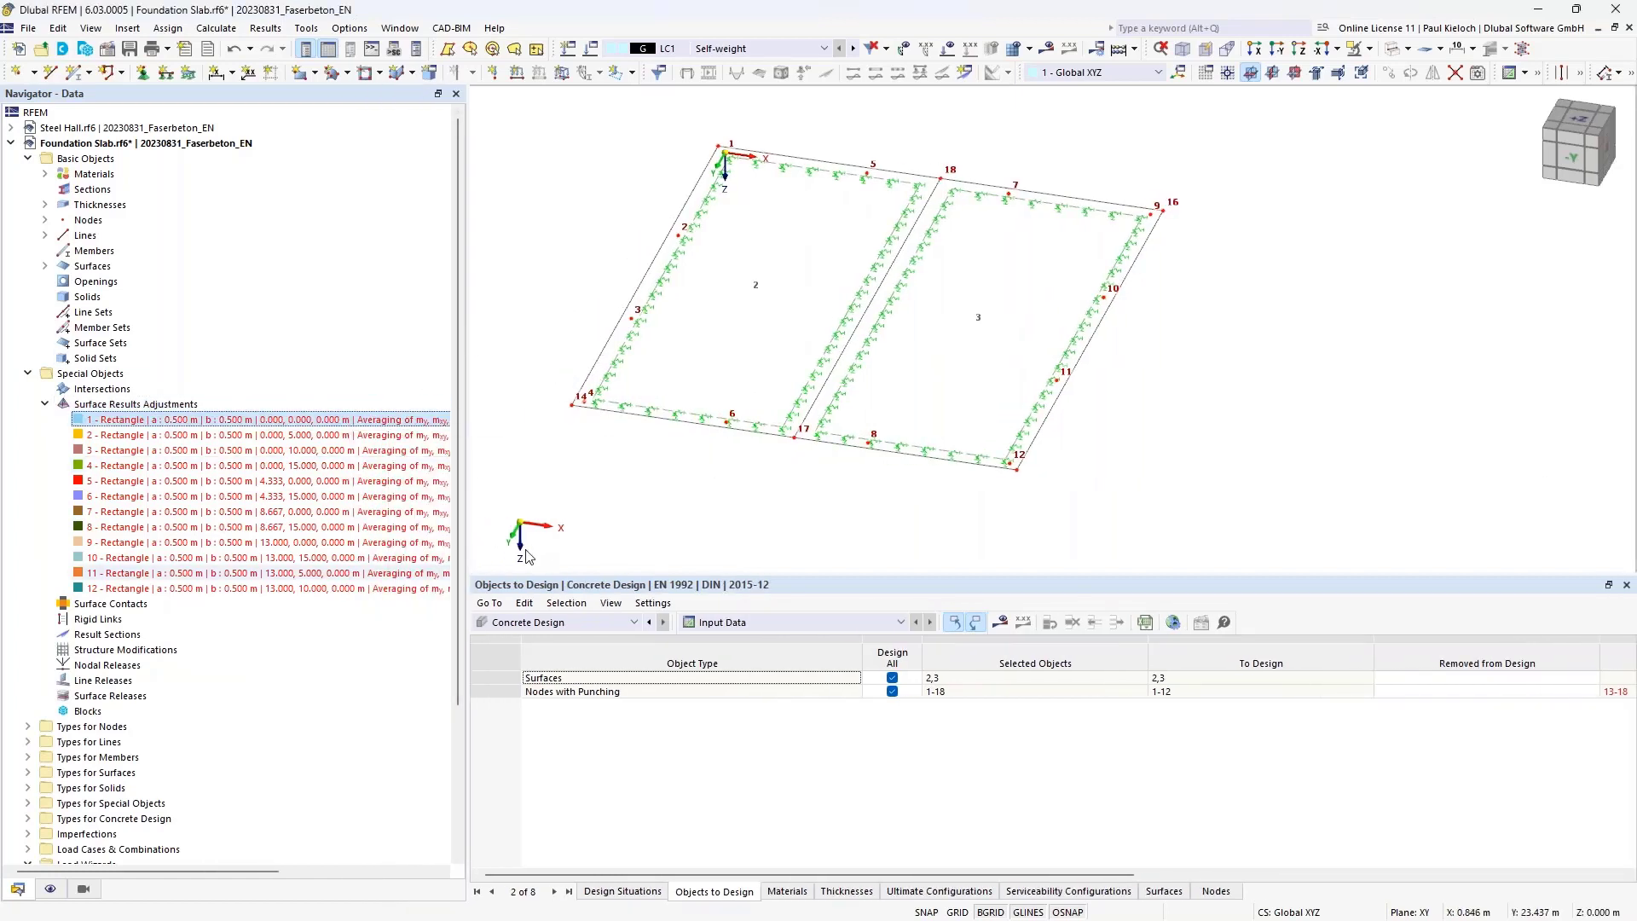
shift+click(151, 500)
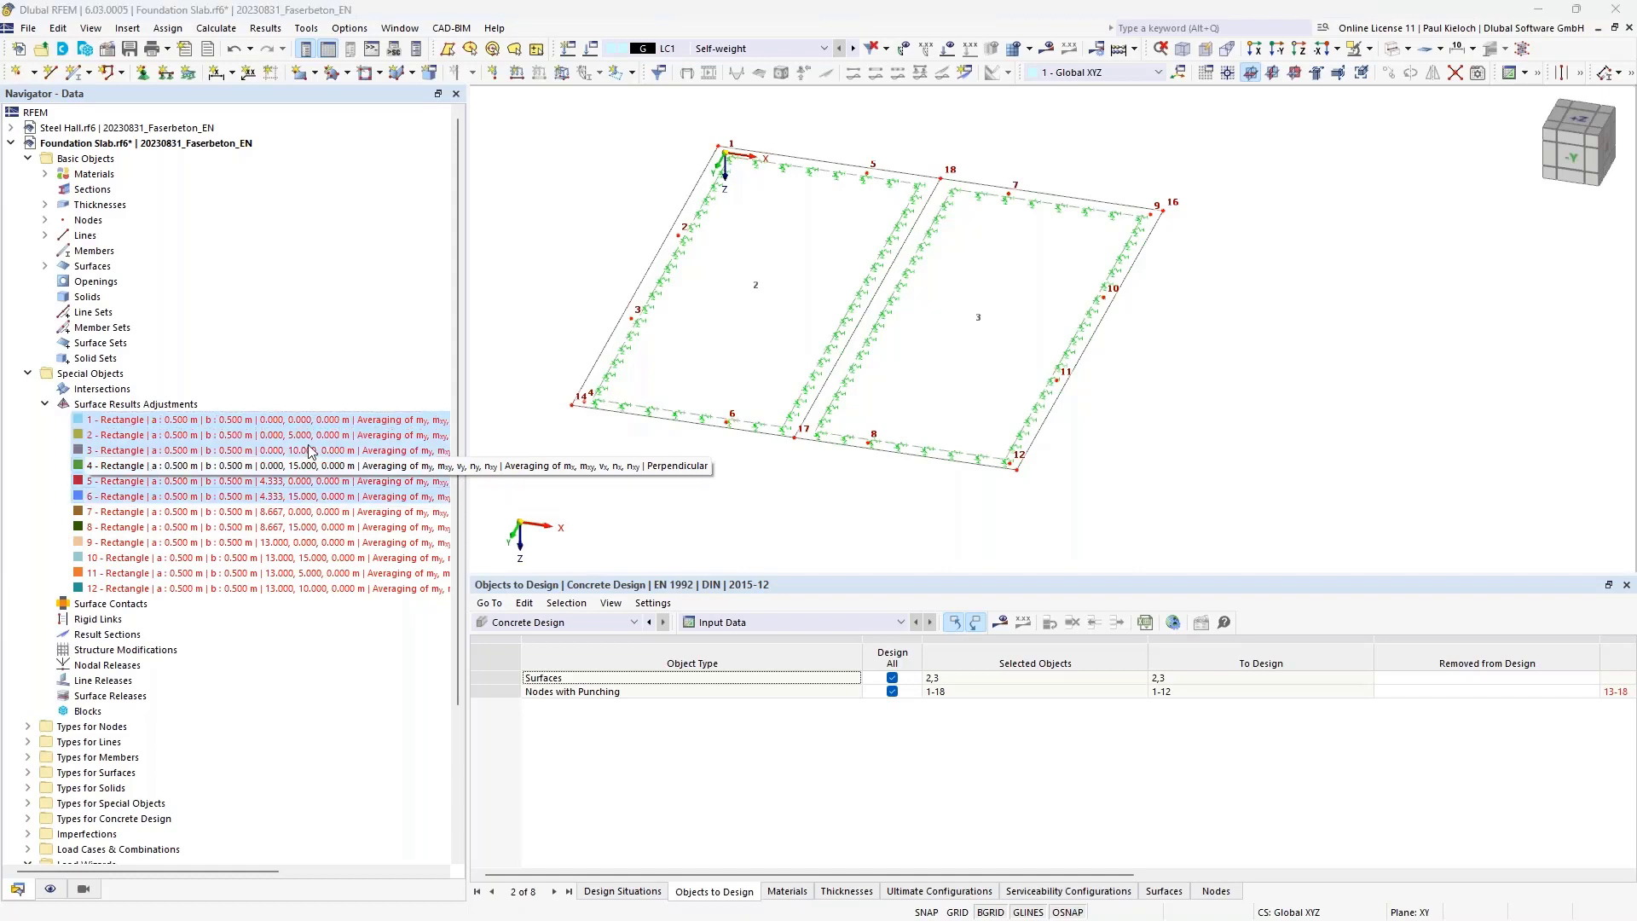
right_click(258, 418)
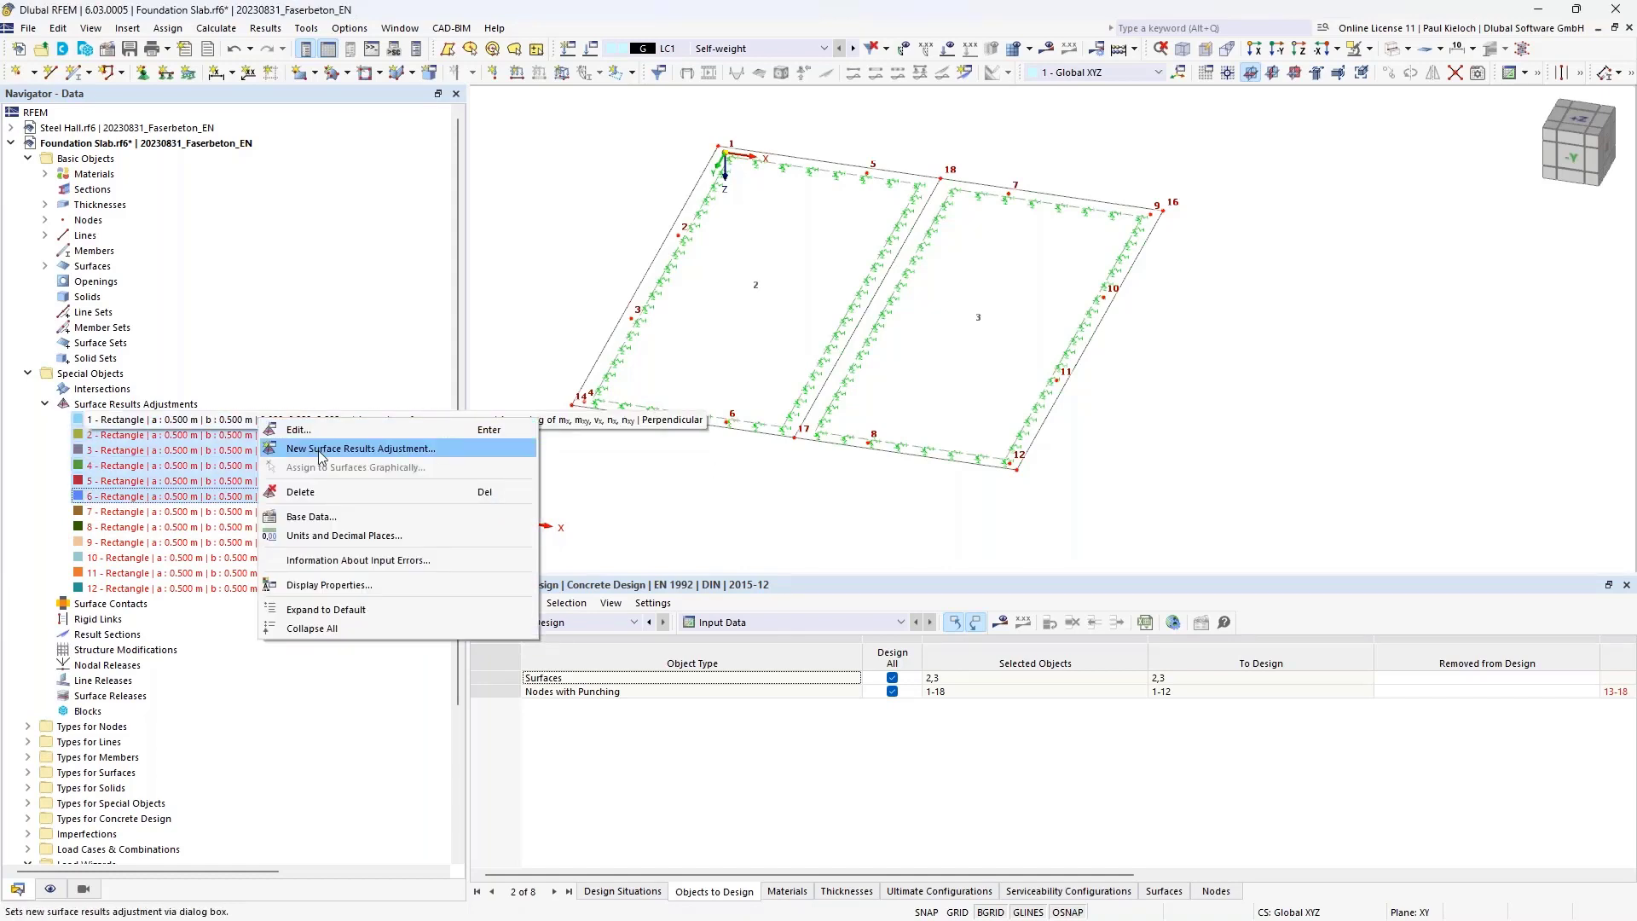
click(320, 430)
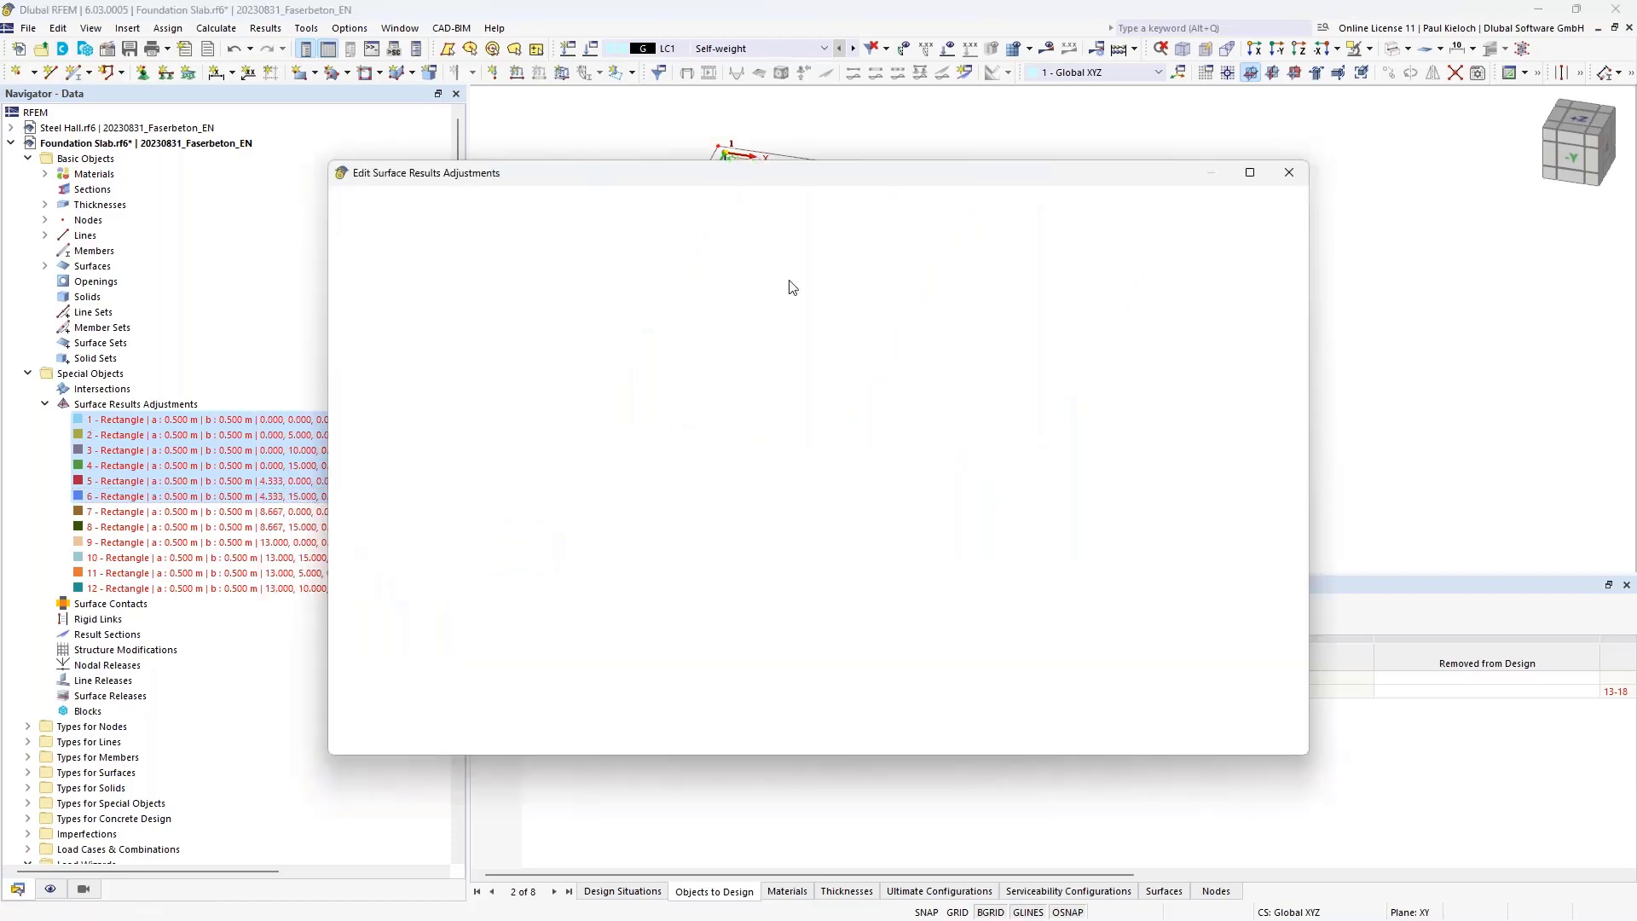
click(1004, 223)
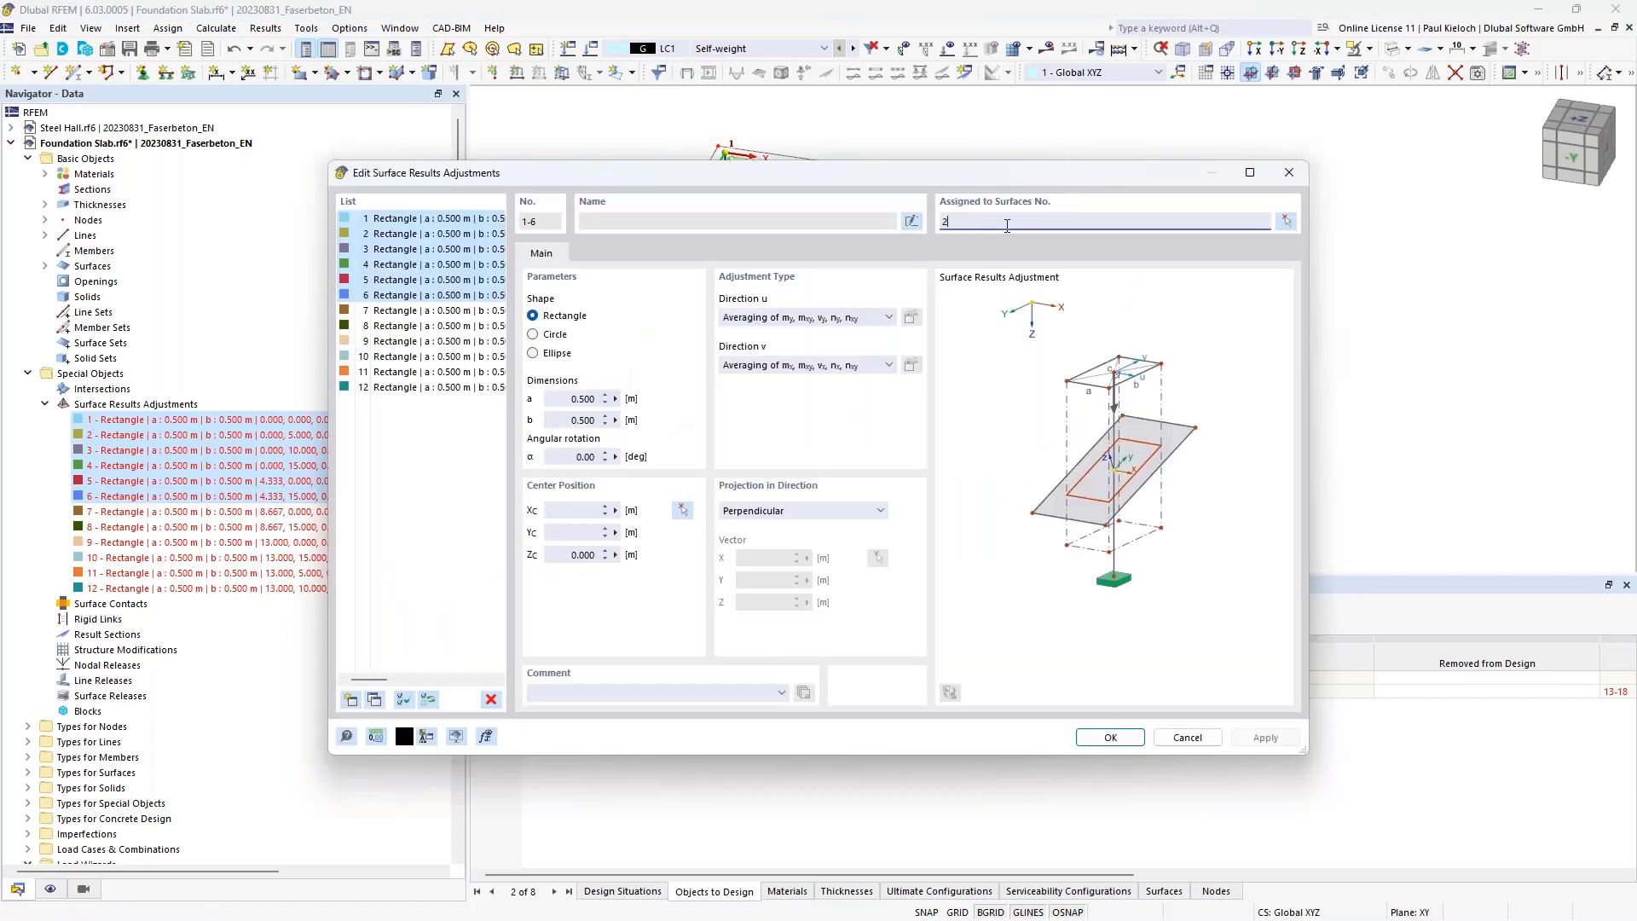
- Assign surface results adjustments 7 to 12 to surface 3 and apply the change
click(404, 312)
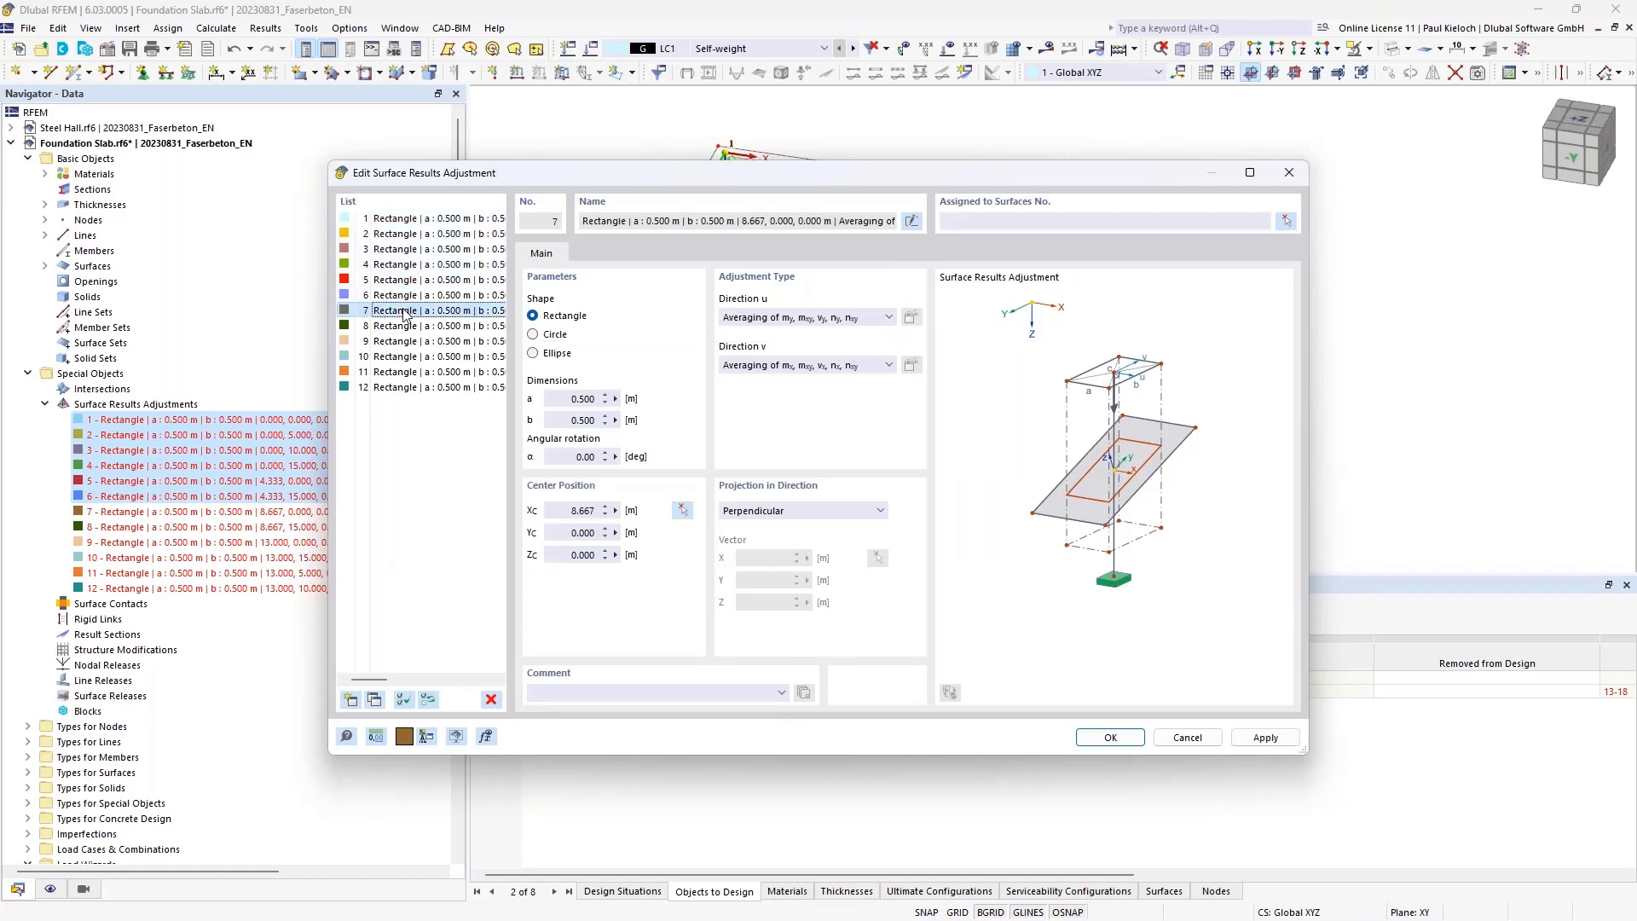
shift+click(409, 389)
click(985, 223)
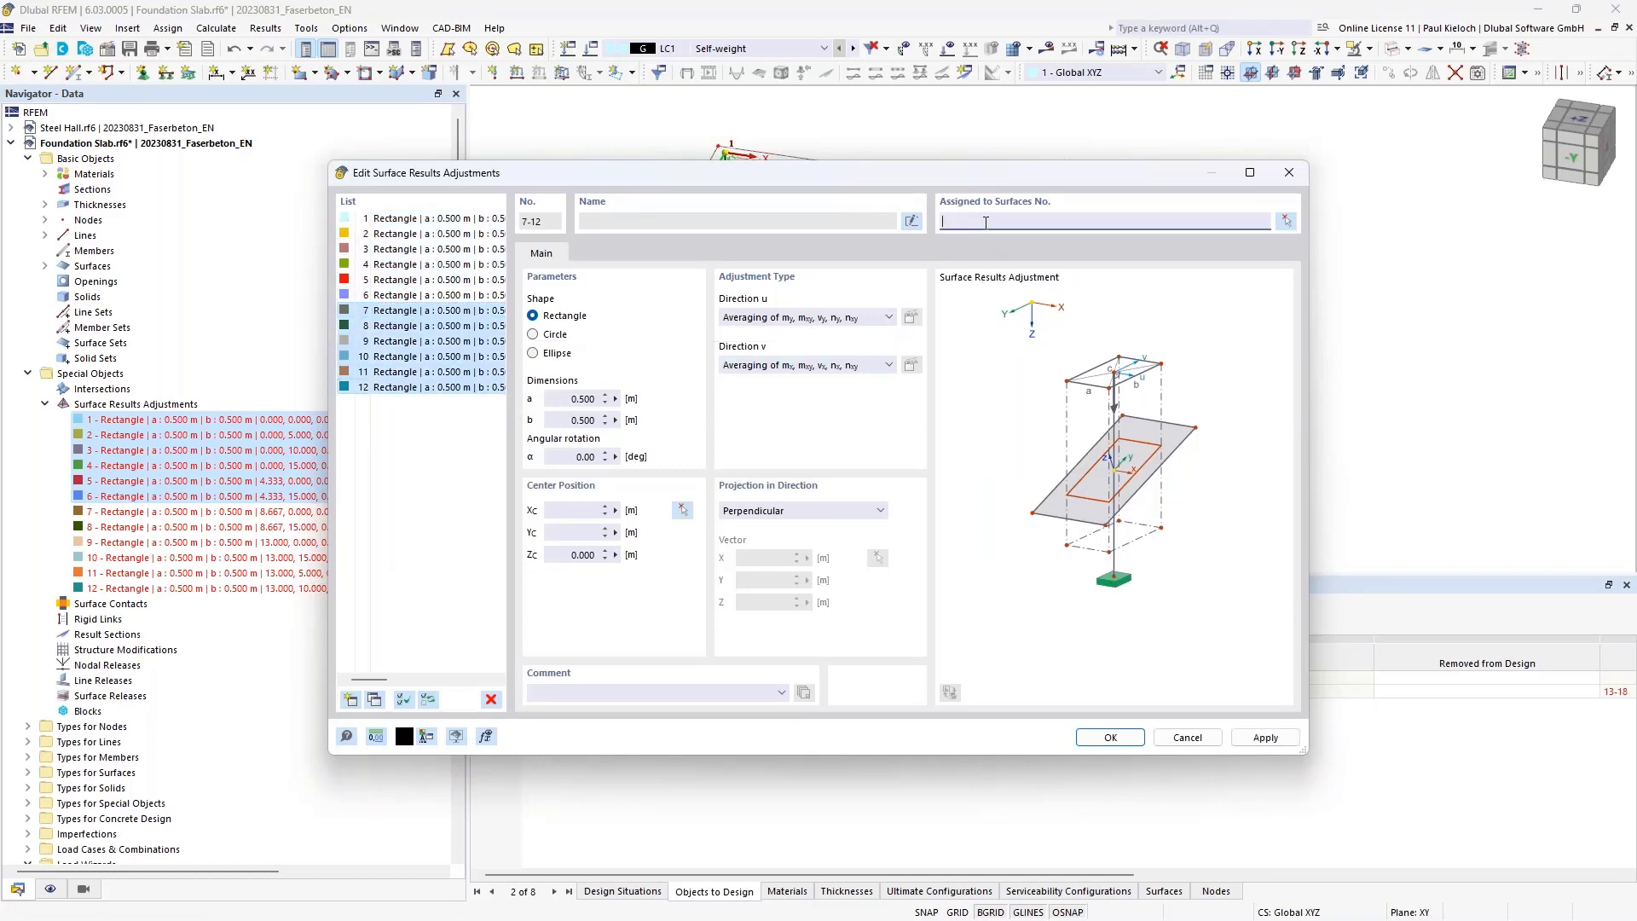
text(3)
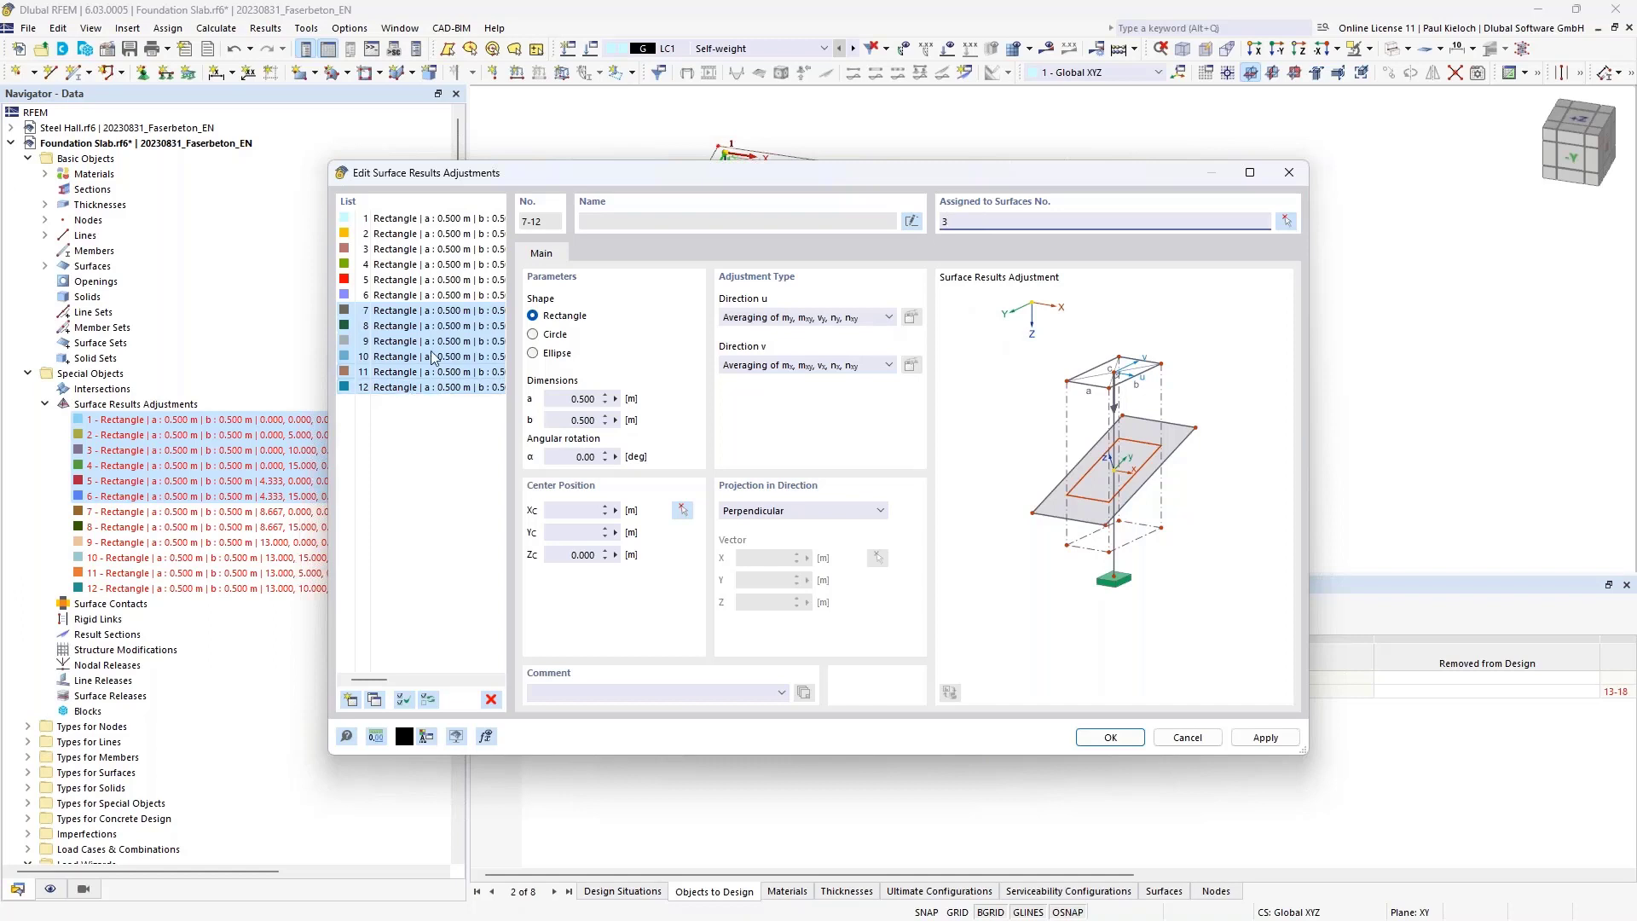
click(450, 312)
click(1265, 737)
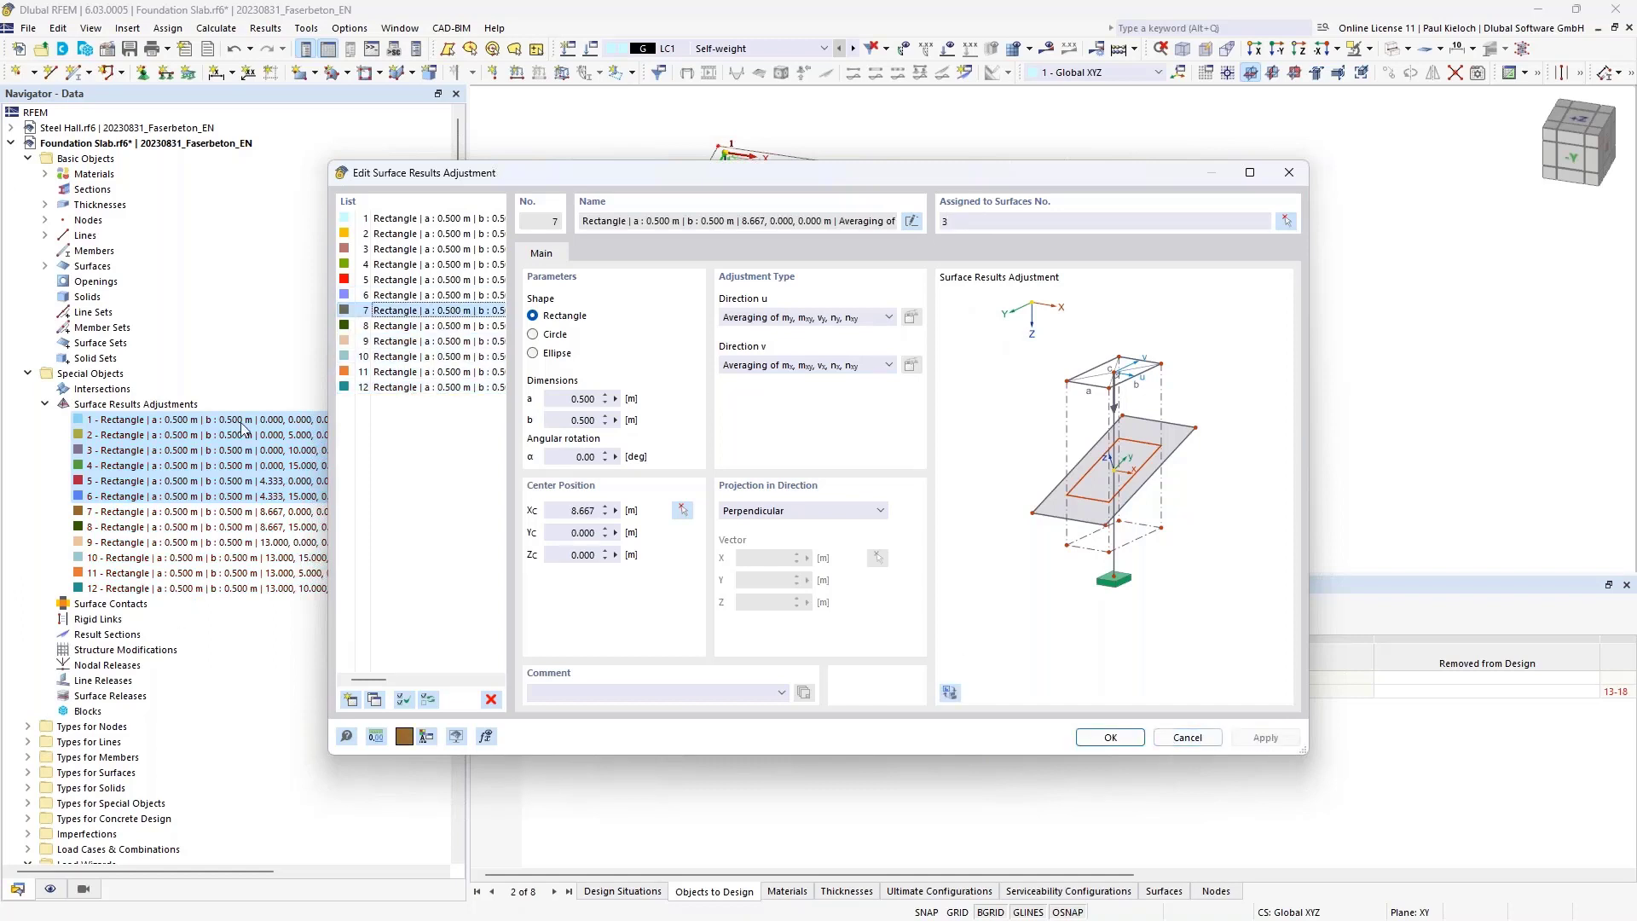
click(1188, 737)
- Change the thickness of surface 3 to 2 - Uniform, d: 240.0 mm, with material 3 - C20/25
middle_drag(1256, 417, 1293, 408)
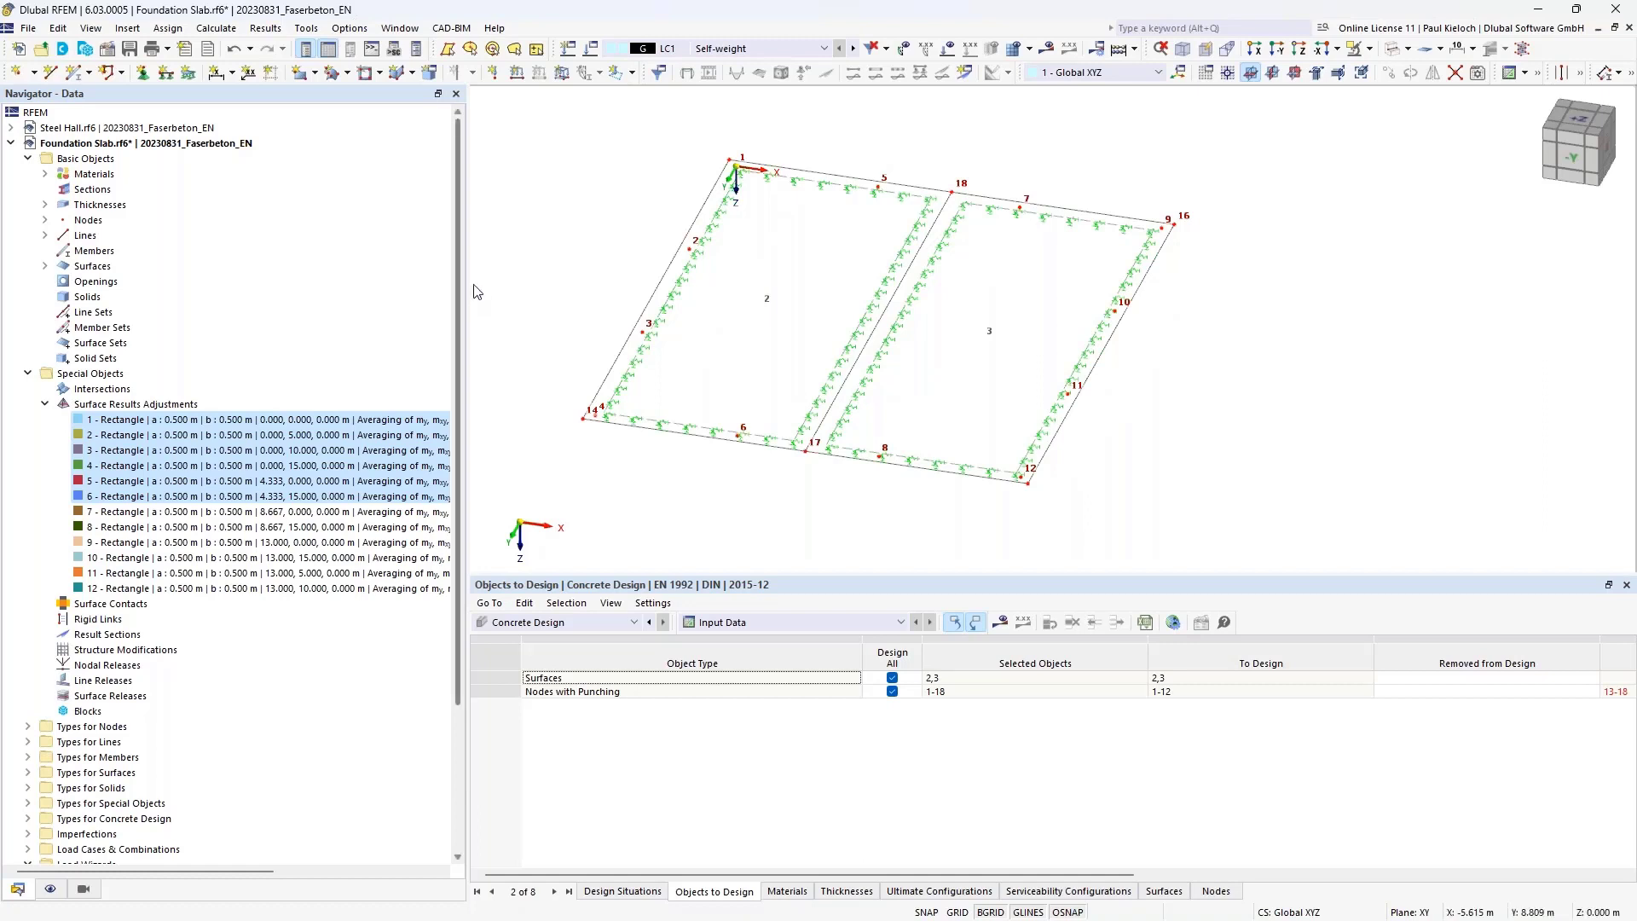
drag(465, 290, 397, 281)
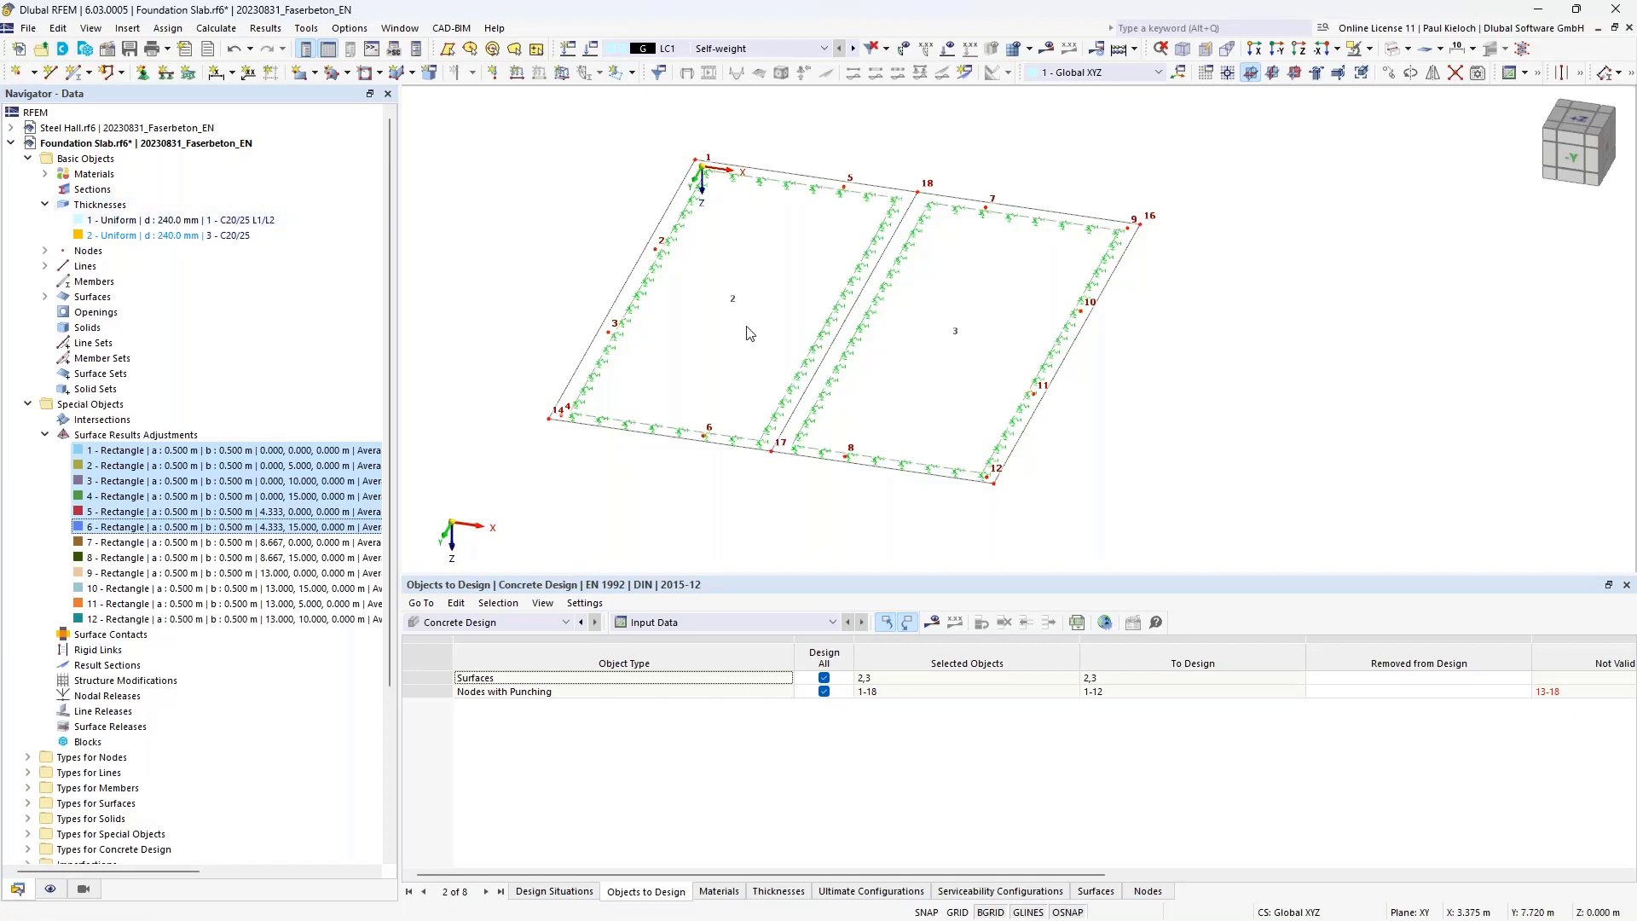
double_click(978, 215)
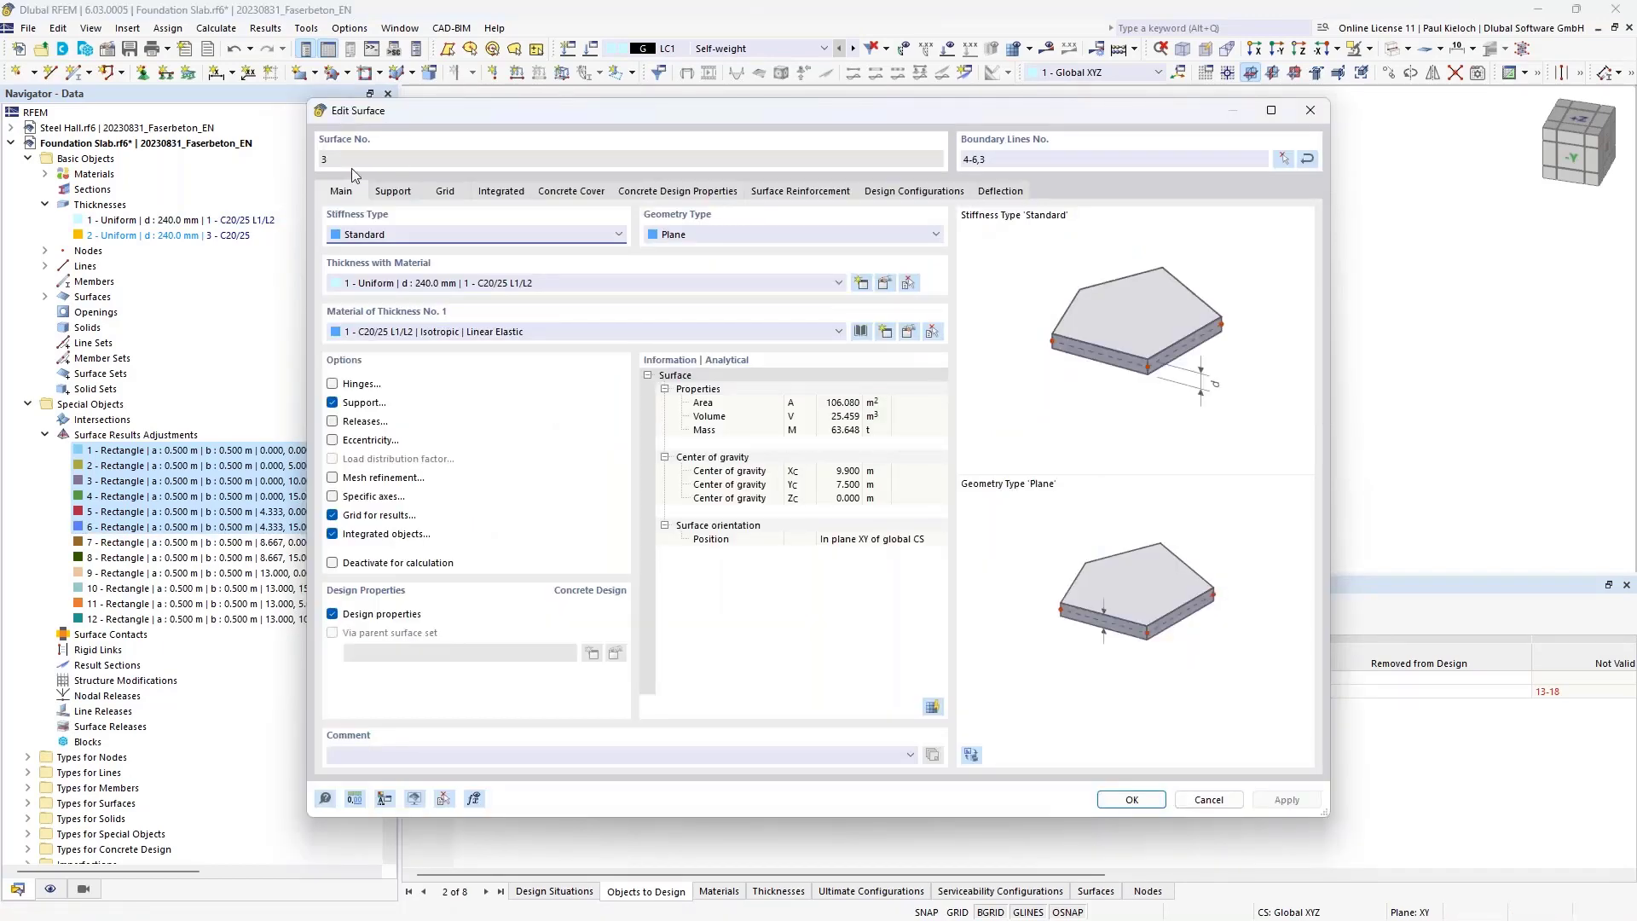
click(438, 284)
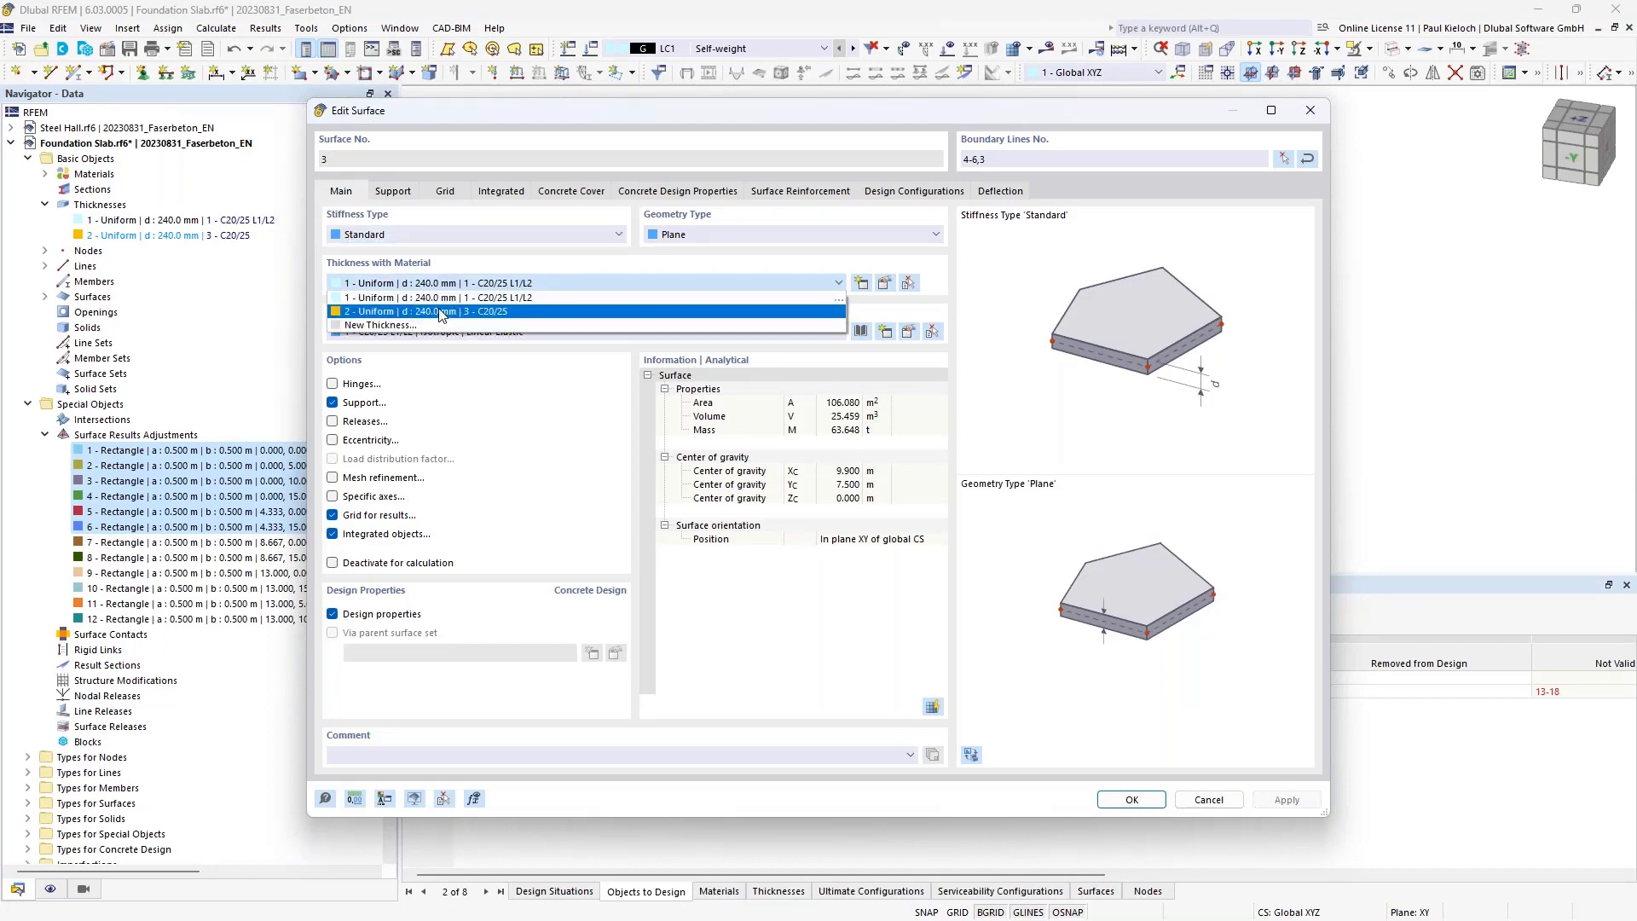
click(439, 312)
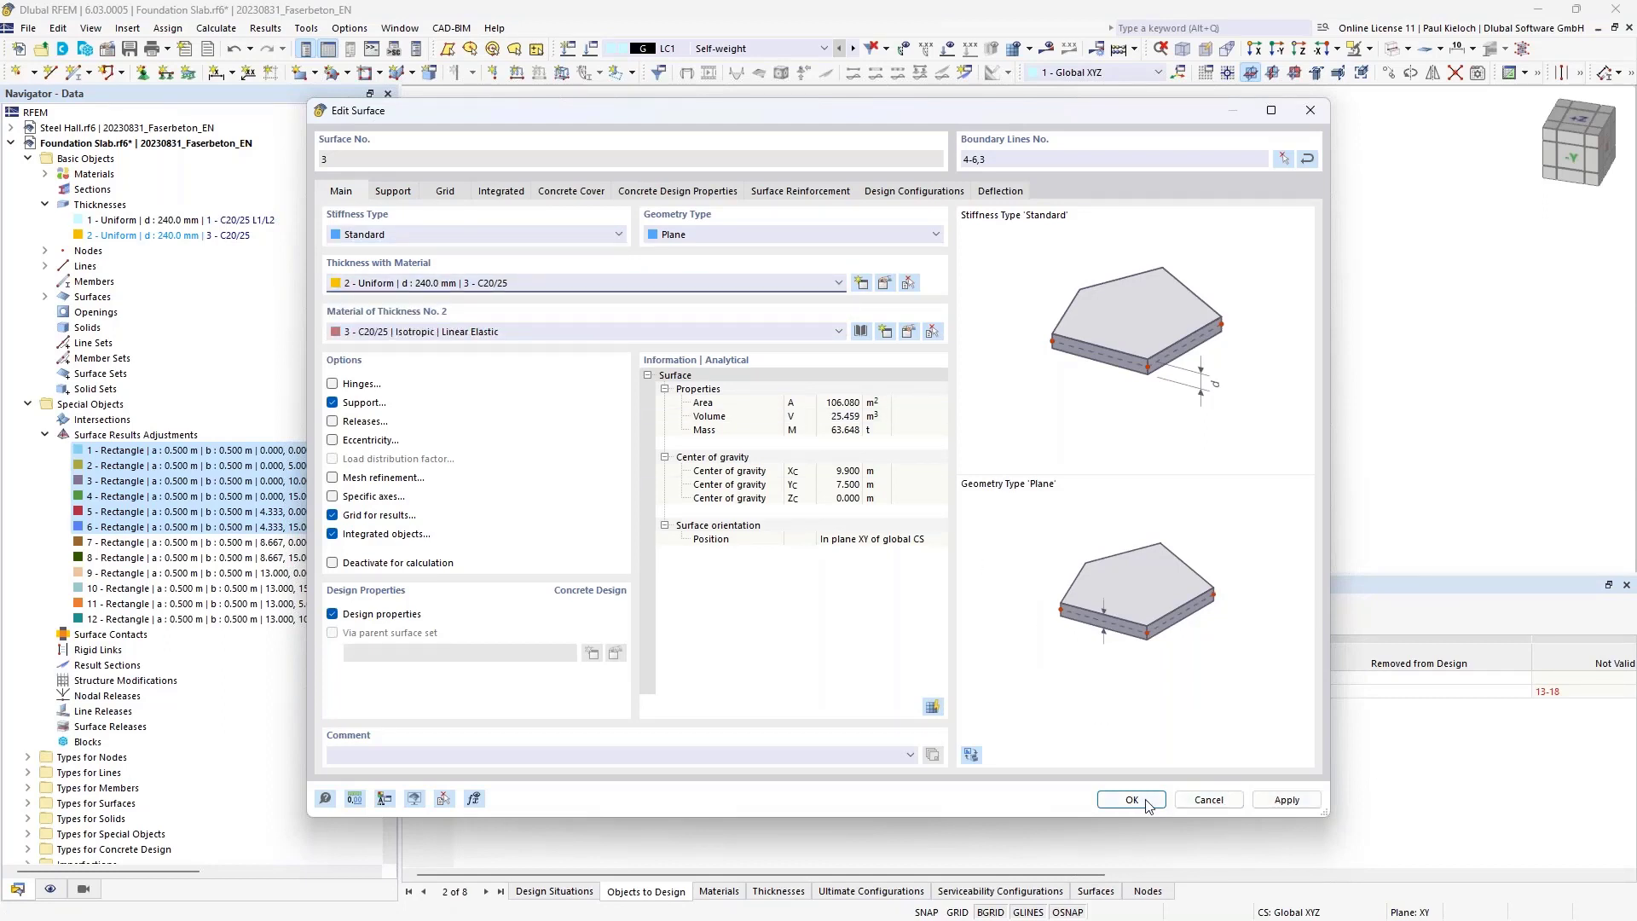
key(Return)
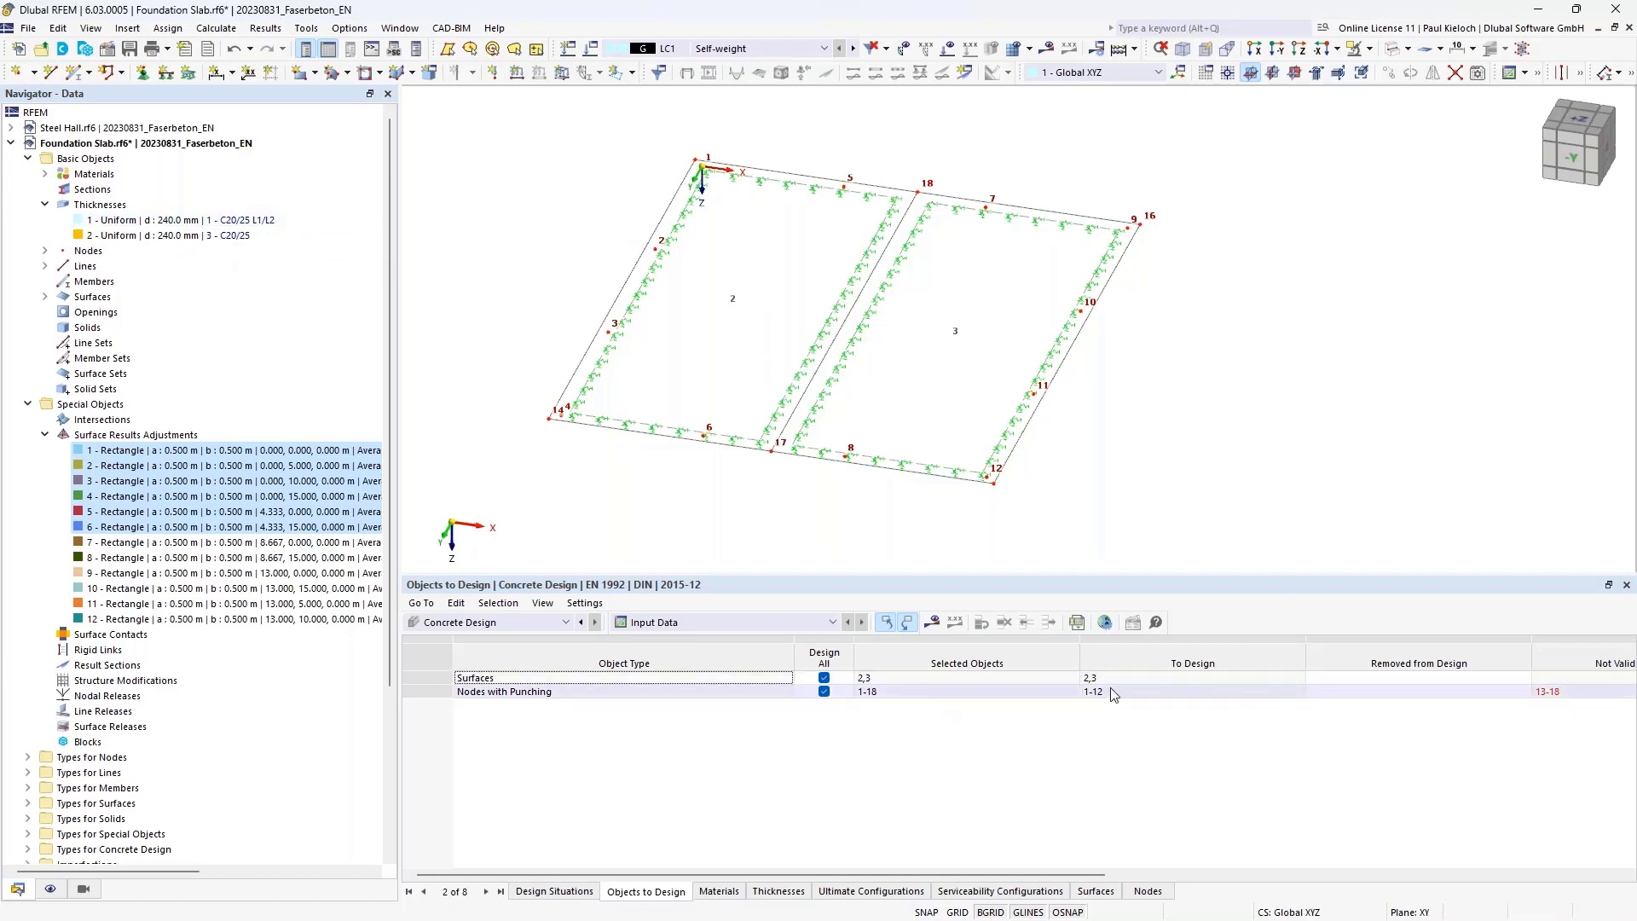
- Calculate the concrete design of the divided slab and display the design check results
click(429, 623)
middle_drag(1196, 431, 1256, 429)
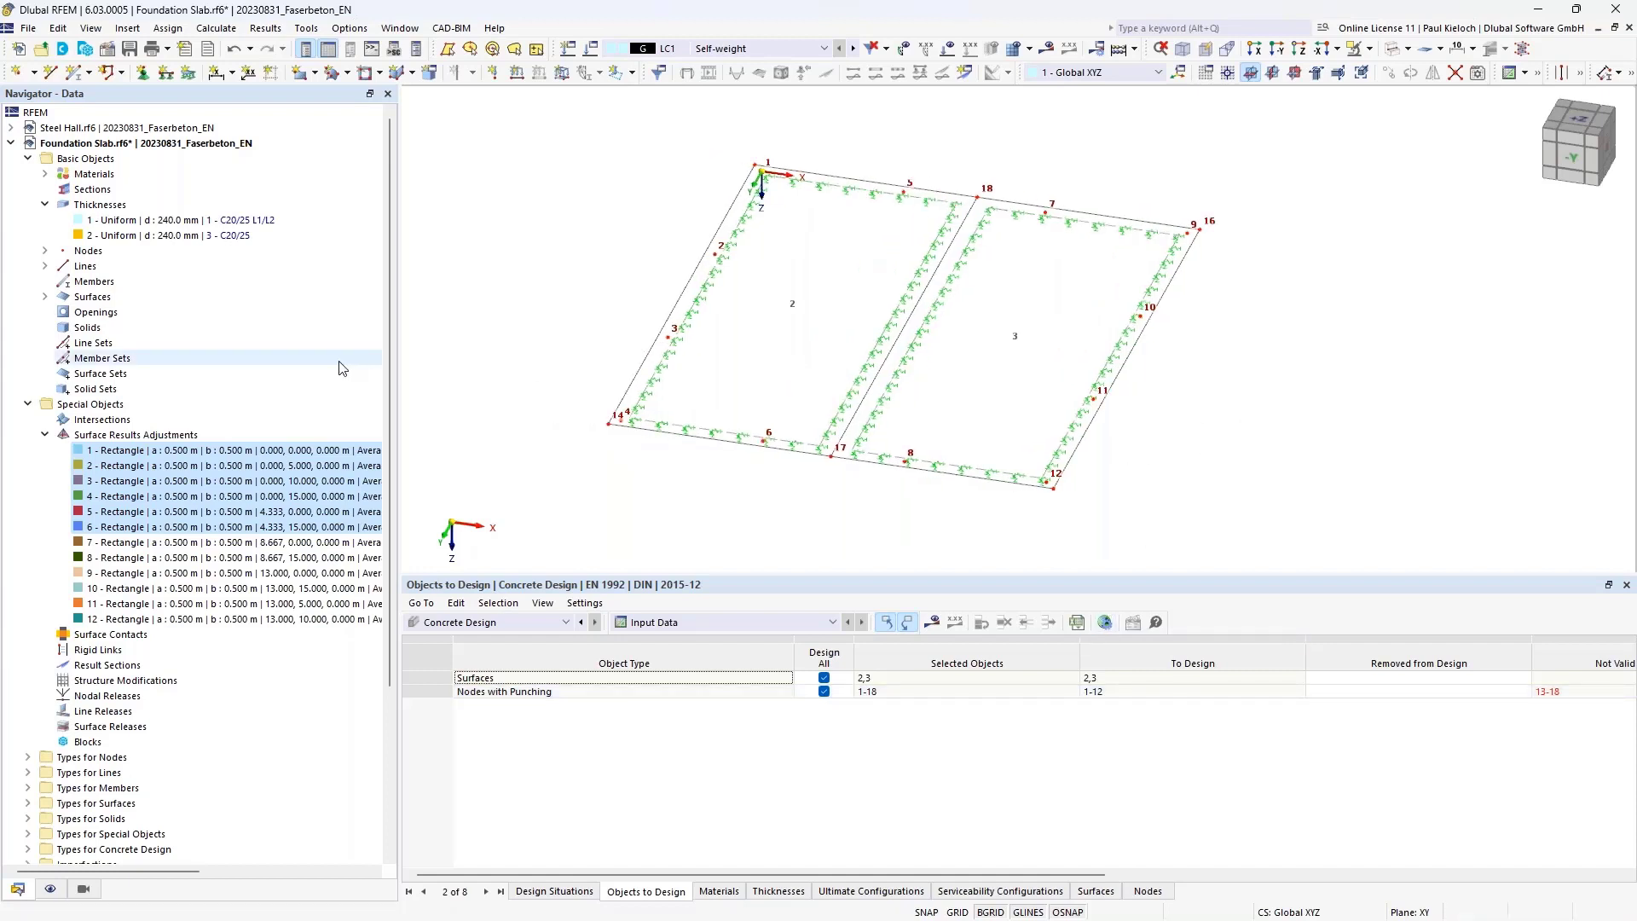
drag(399, 341, 353, 340)
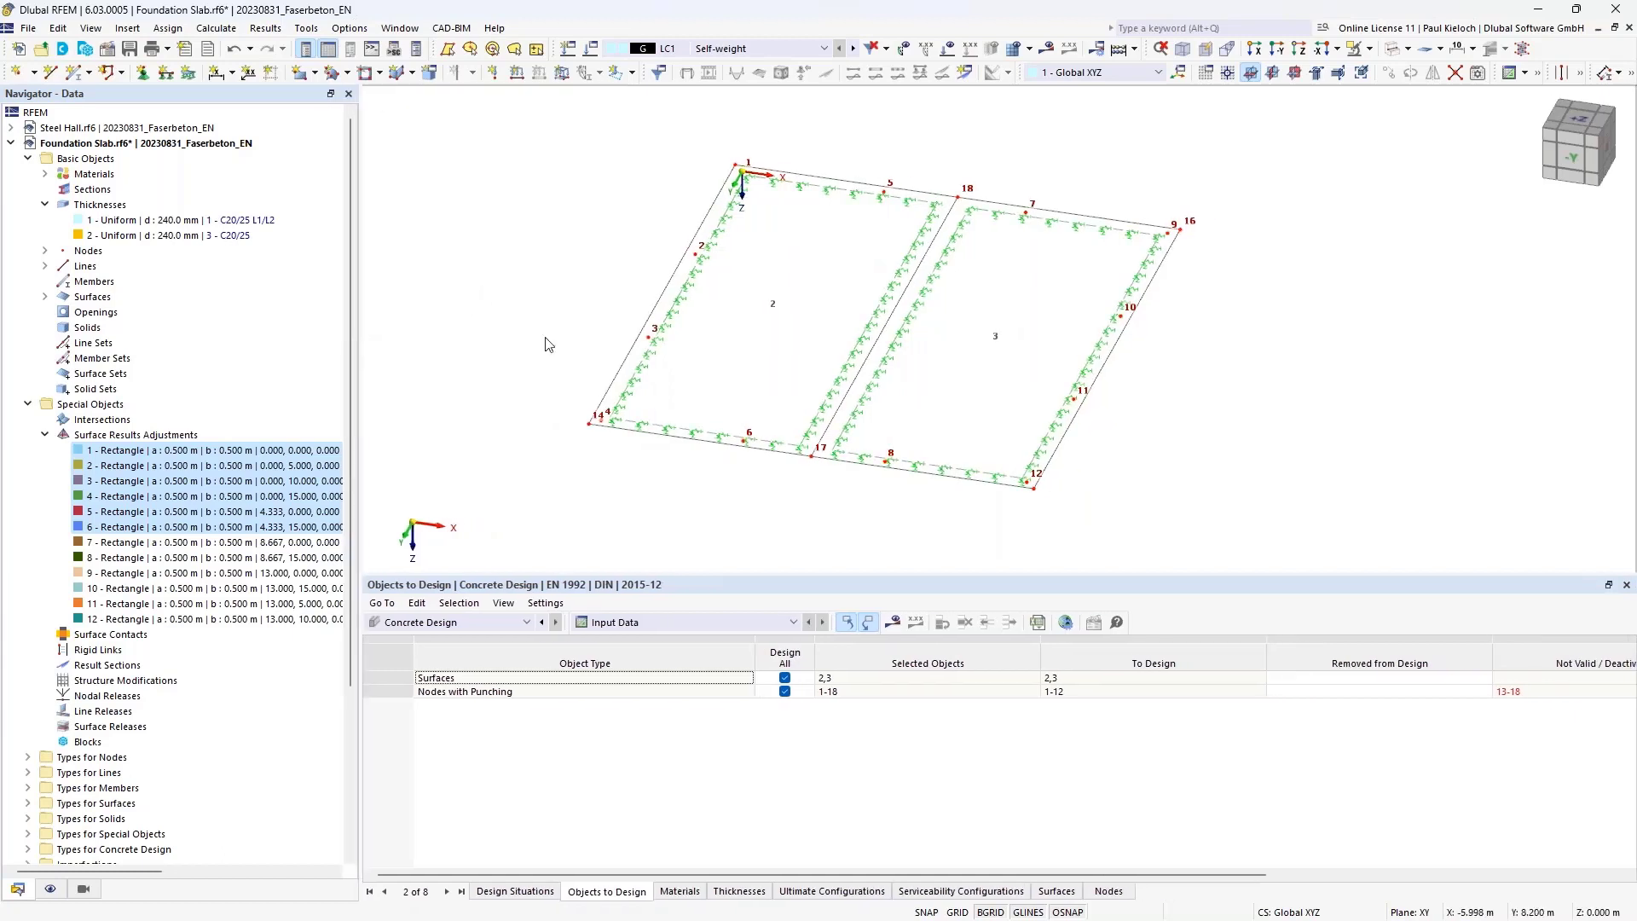
click(894, 624)
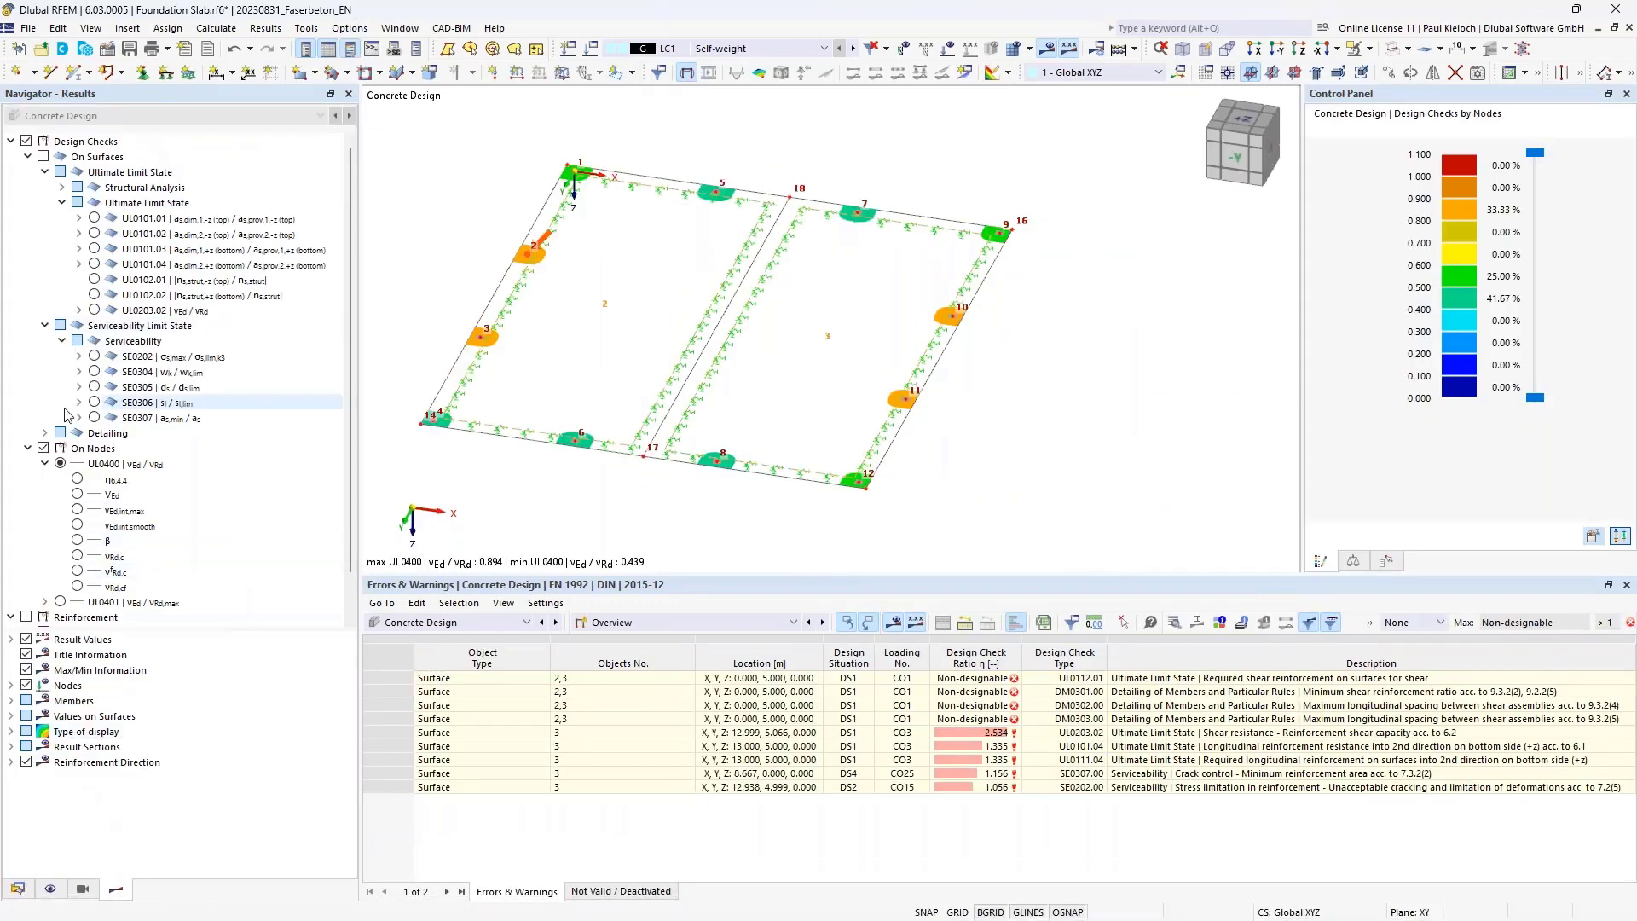
- Hide the design check results on nodes and show the results on surfaces instead
click(43, 449)
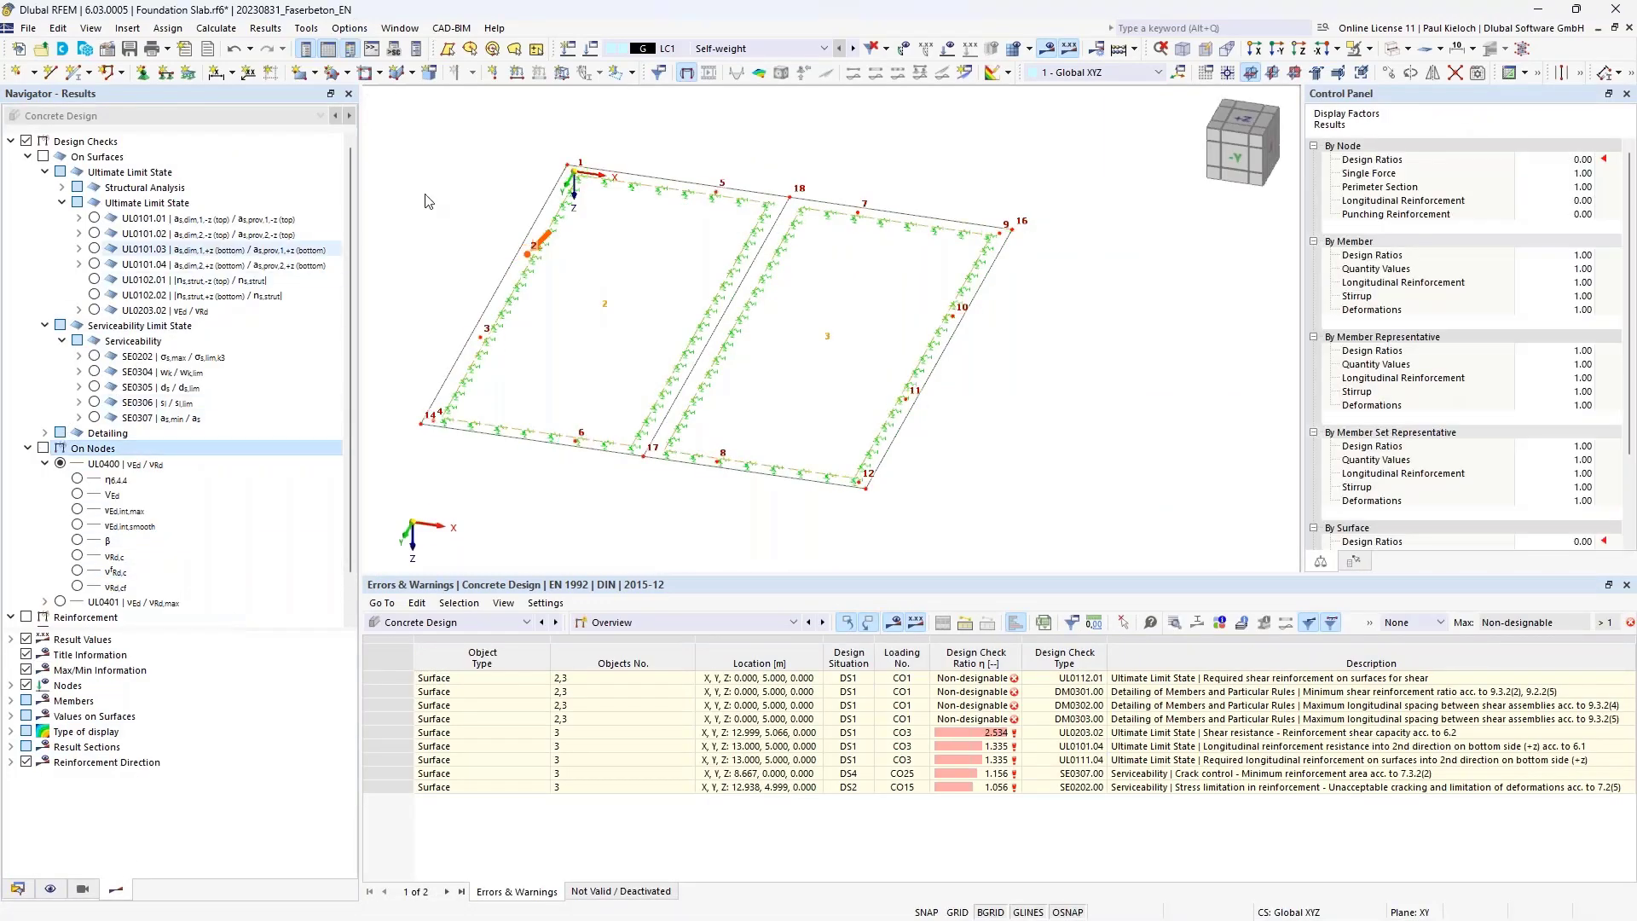
middle_drag(450, 183, 526, 234)
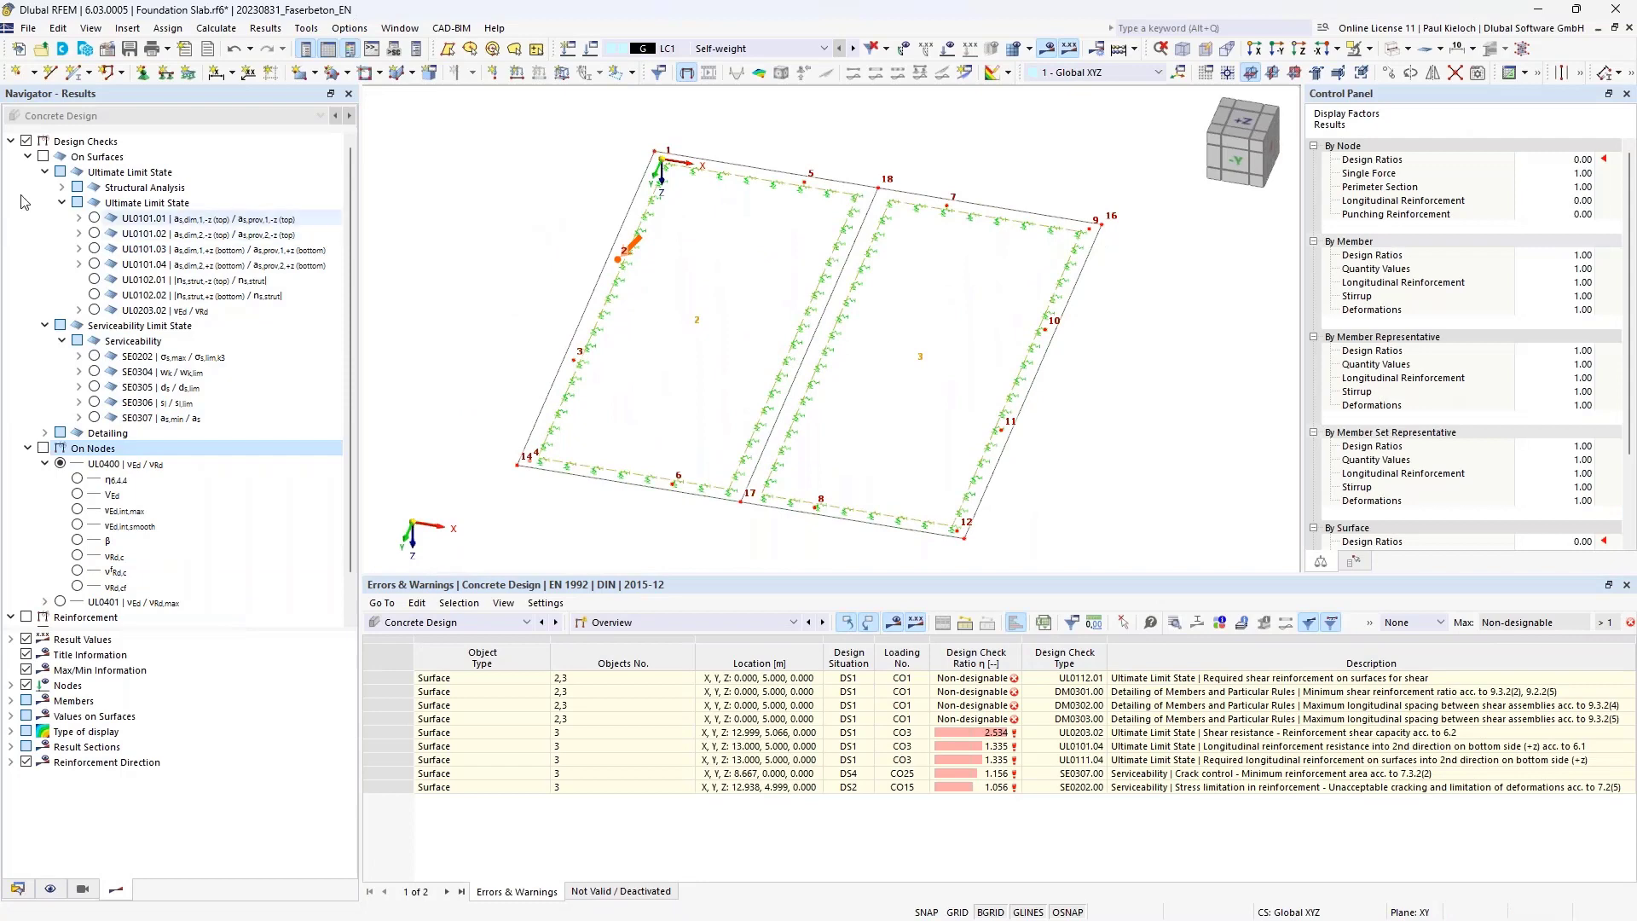
click(46, 155)
click(43, 157)
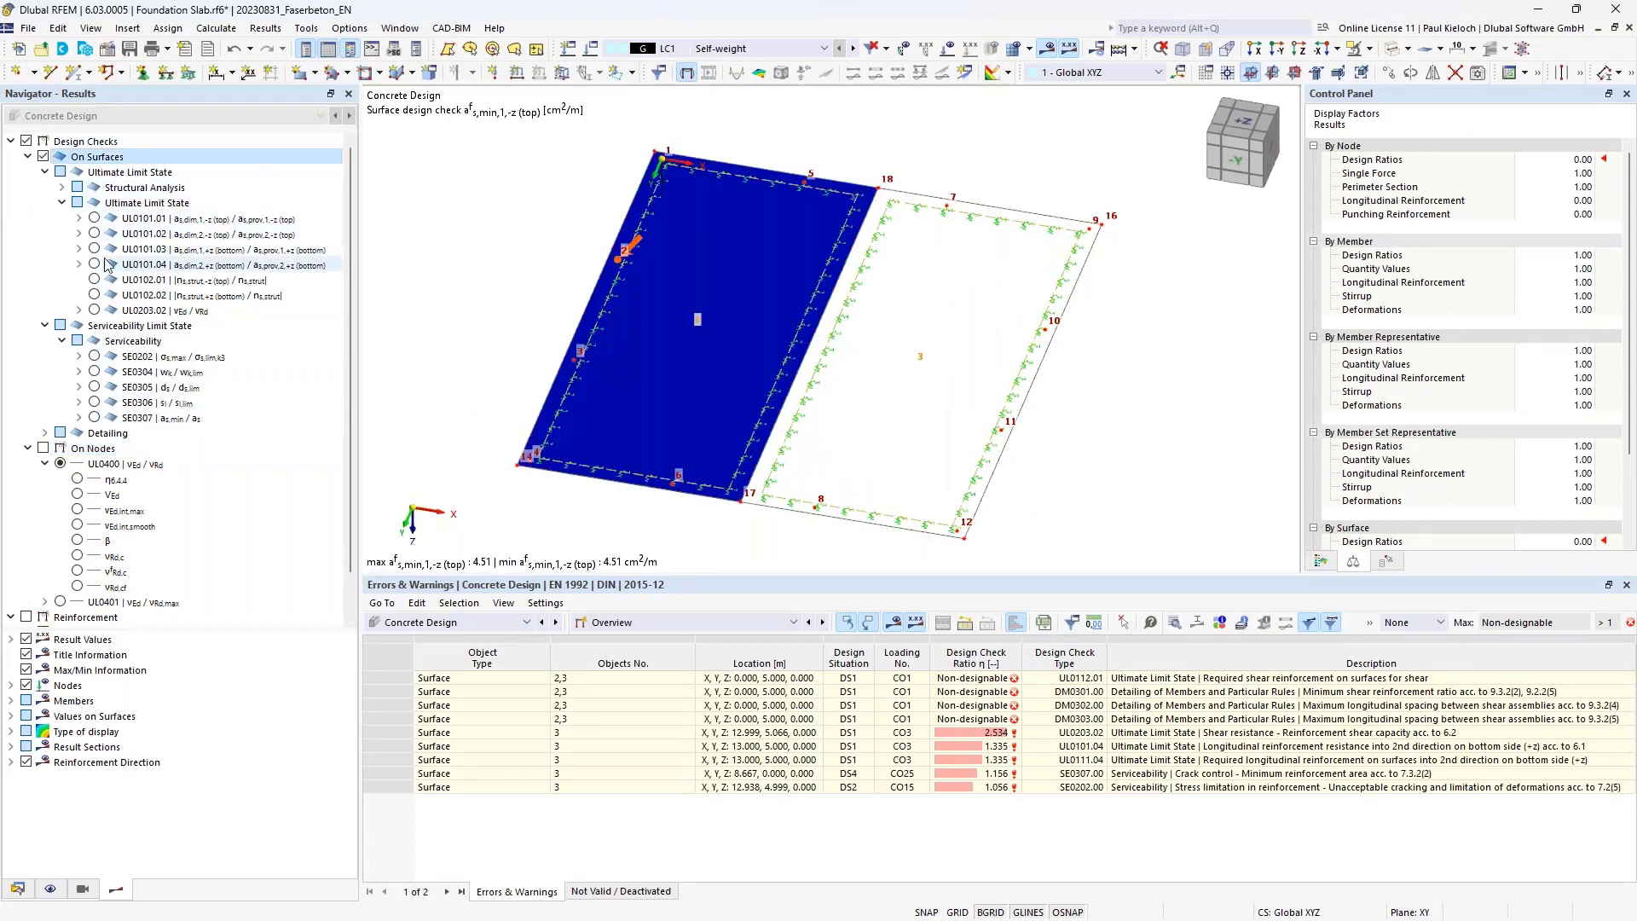
- Display the required top reinforcement as,dim,1,-z (top) under UL0101.01 on both surfaces, together with its color scale
click(79, 219)
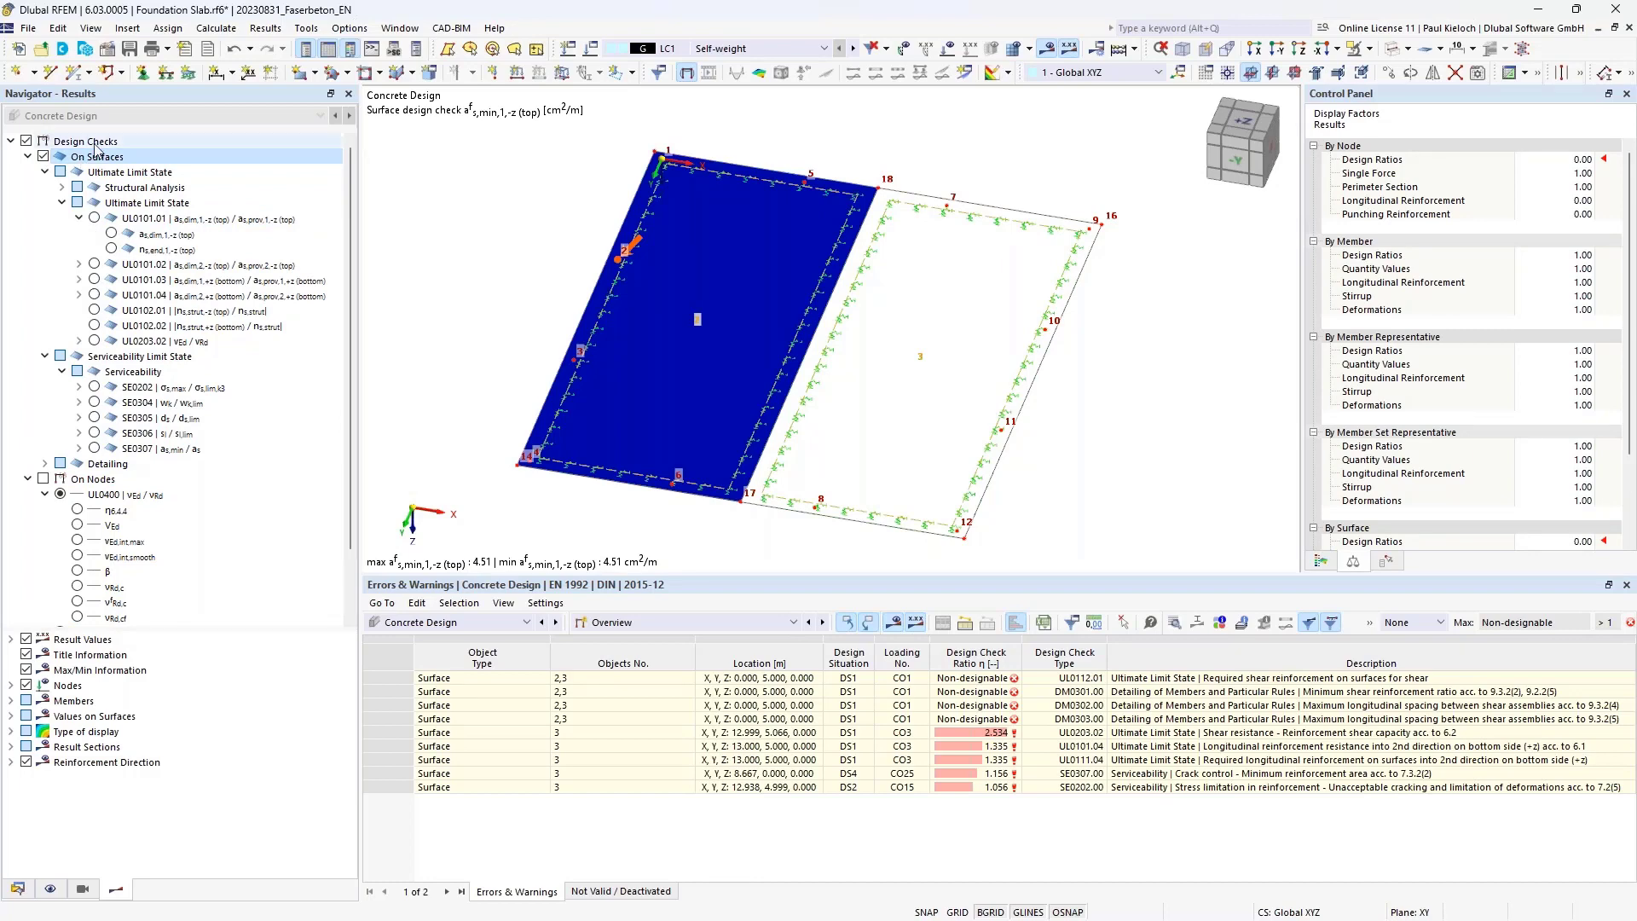
click(111, 233)
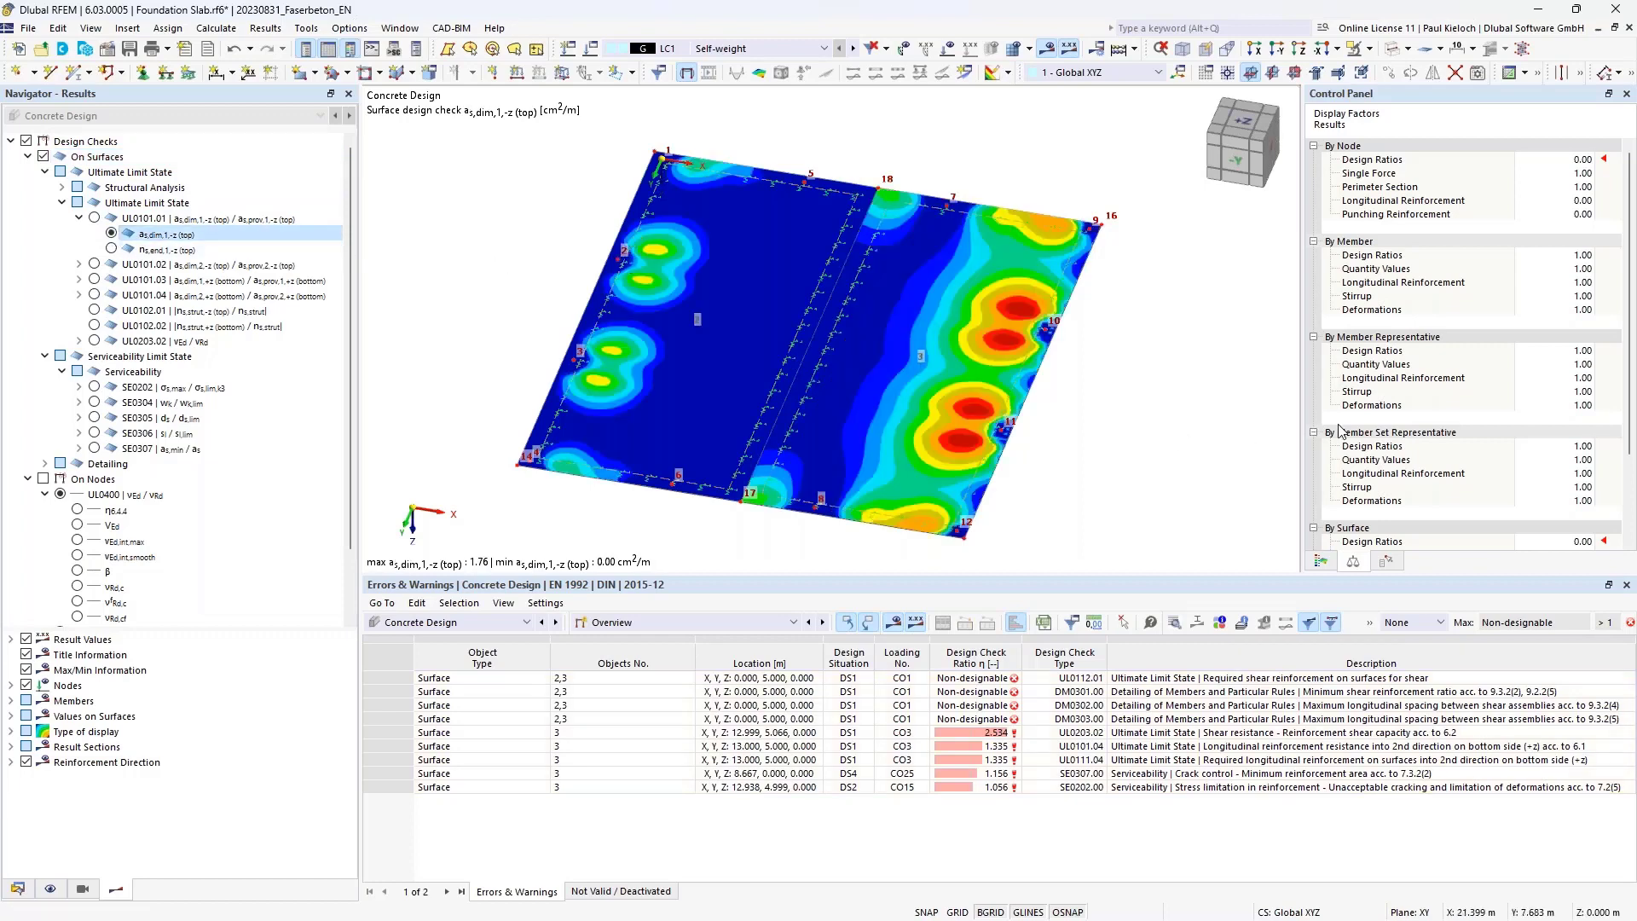
click(1321, 561)
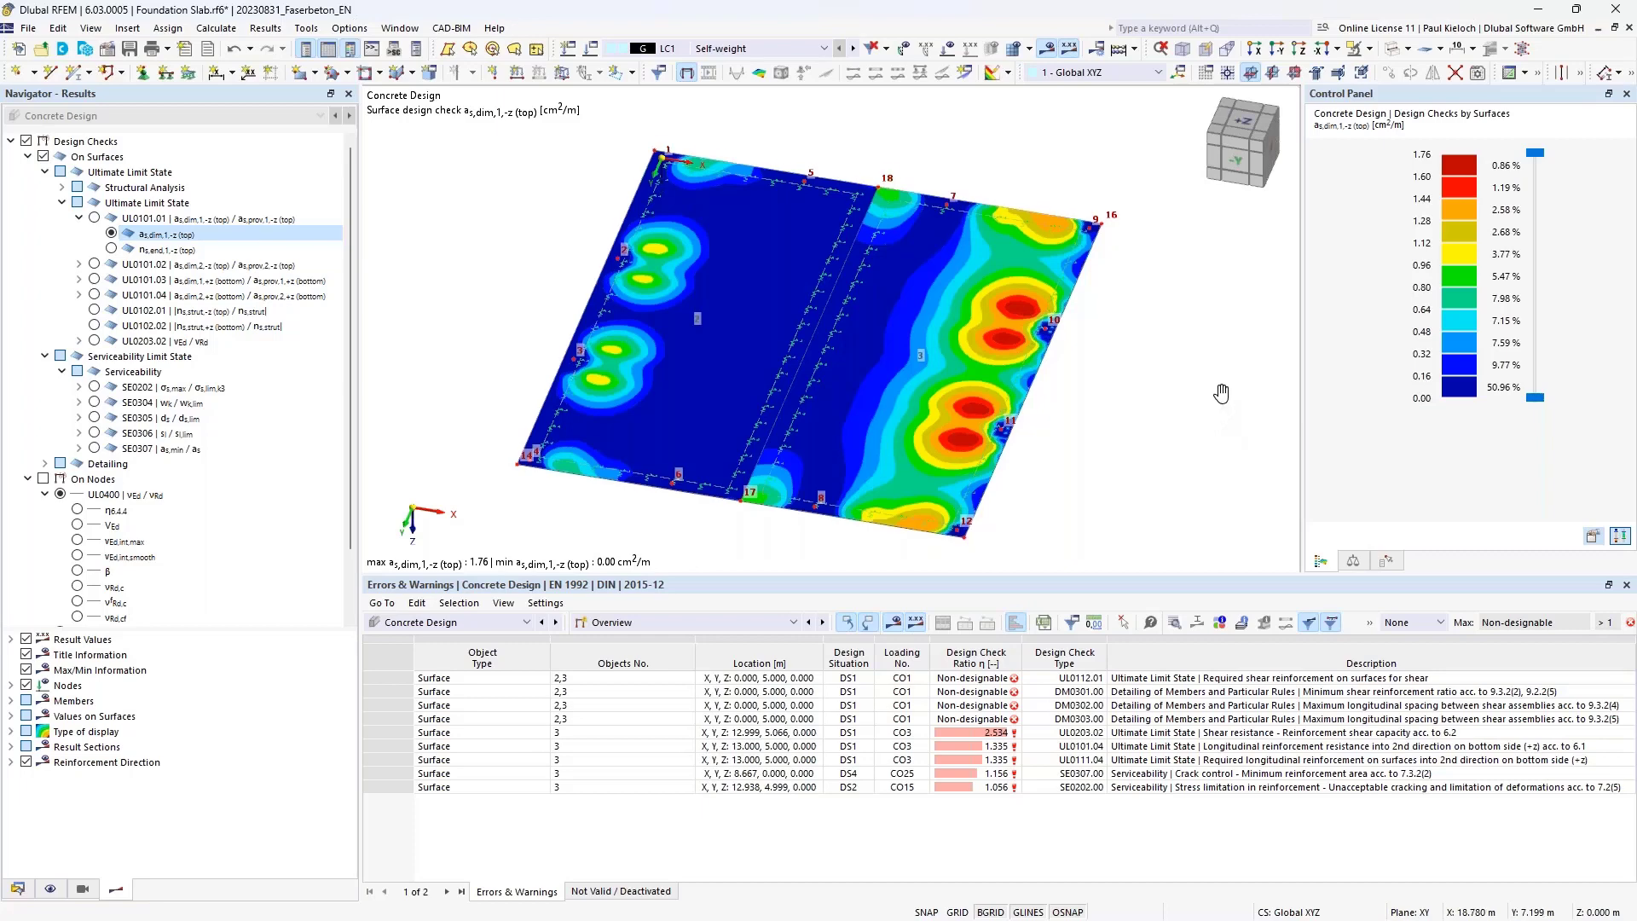
mouse_move(1222, 393)
middle_down()
mouse_move(1242, 376)
mouse_move(1352, 373)
mouse_move(1236, 411)
middle_up()
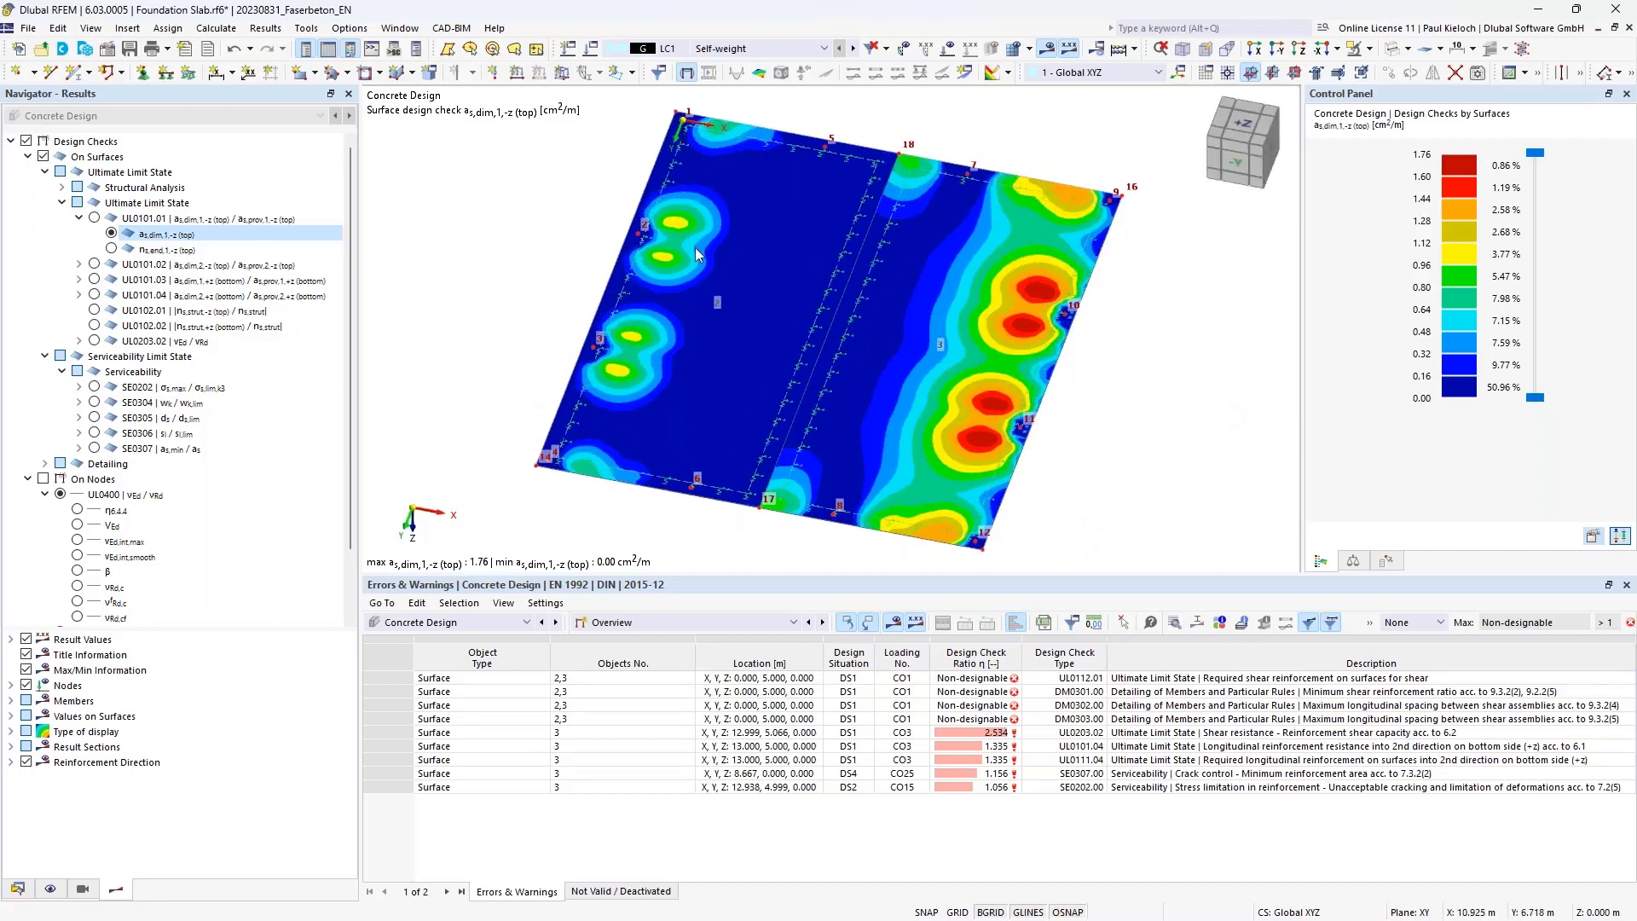
mouse_move(785, 151)
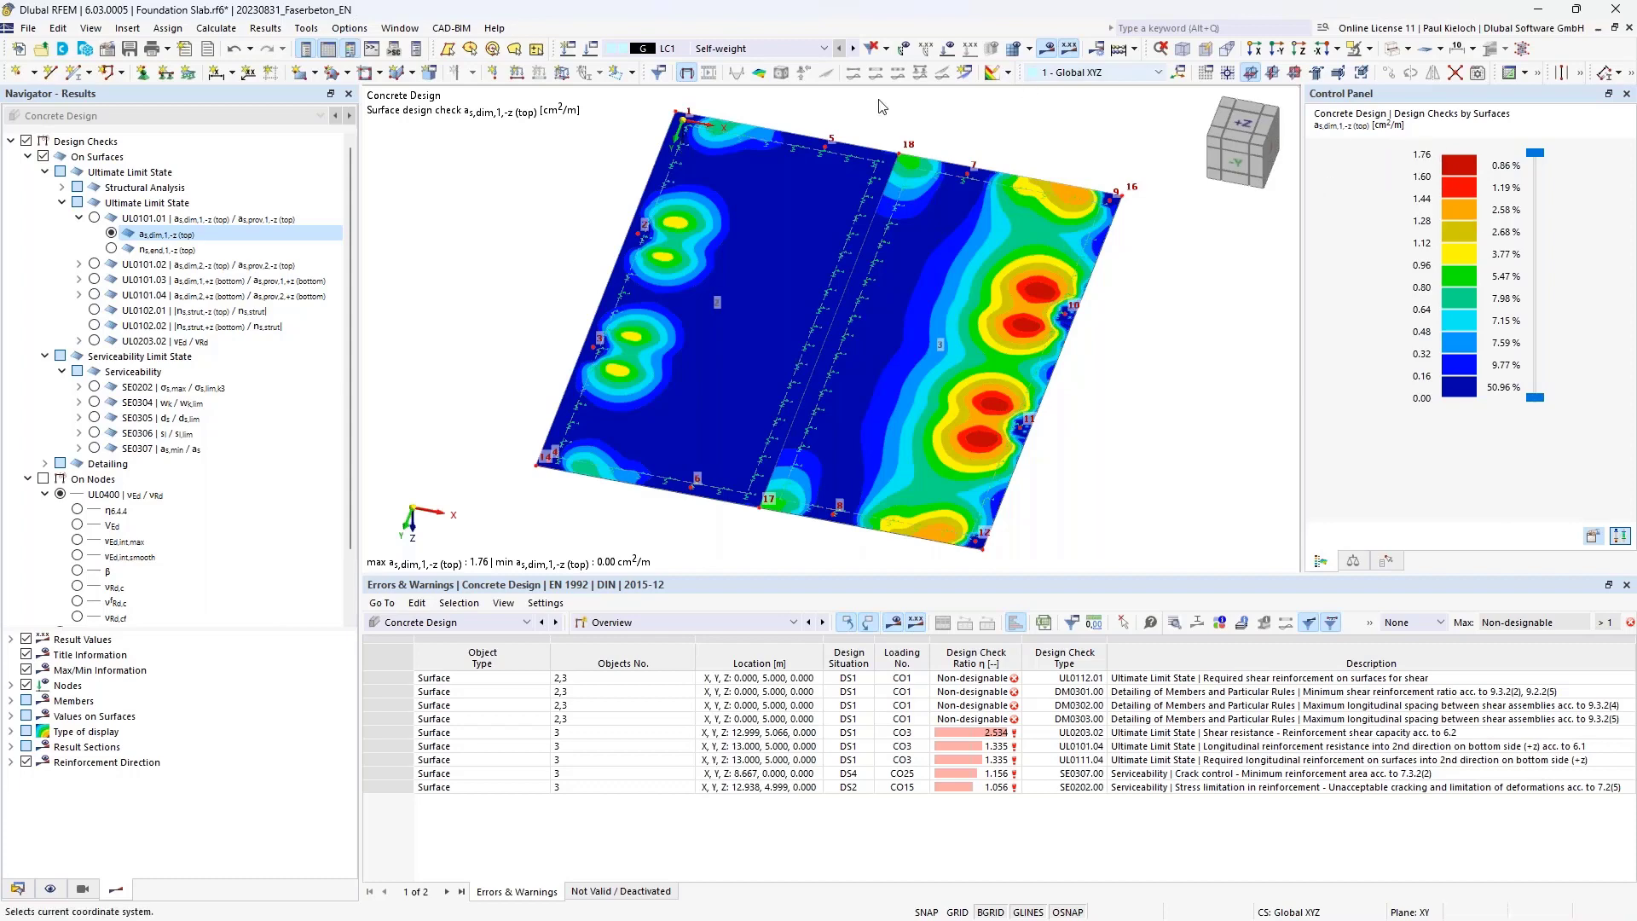
- Compare the required top reinforcement as,dim,2,-z (top) under UL0101.02 between the two surfaces
click(79, 266)
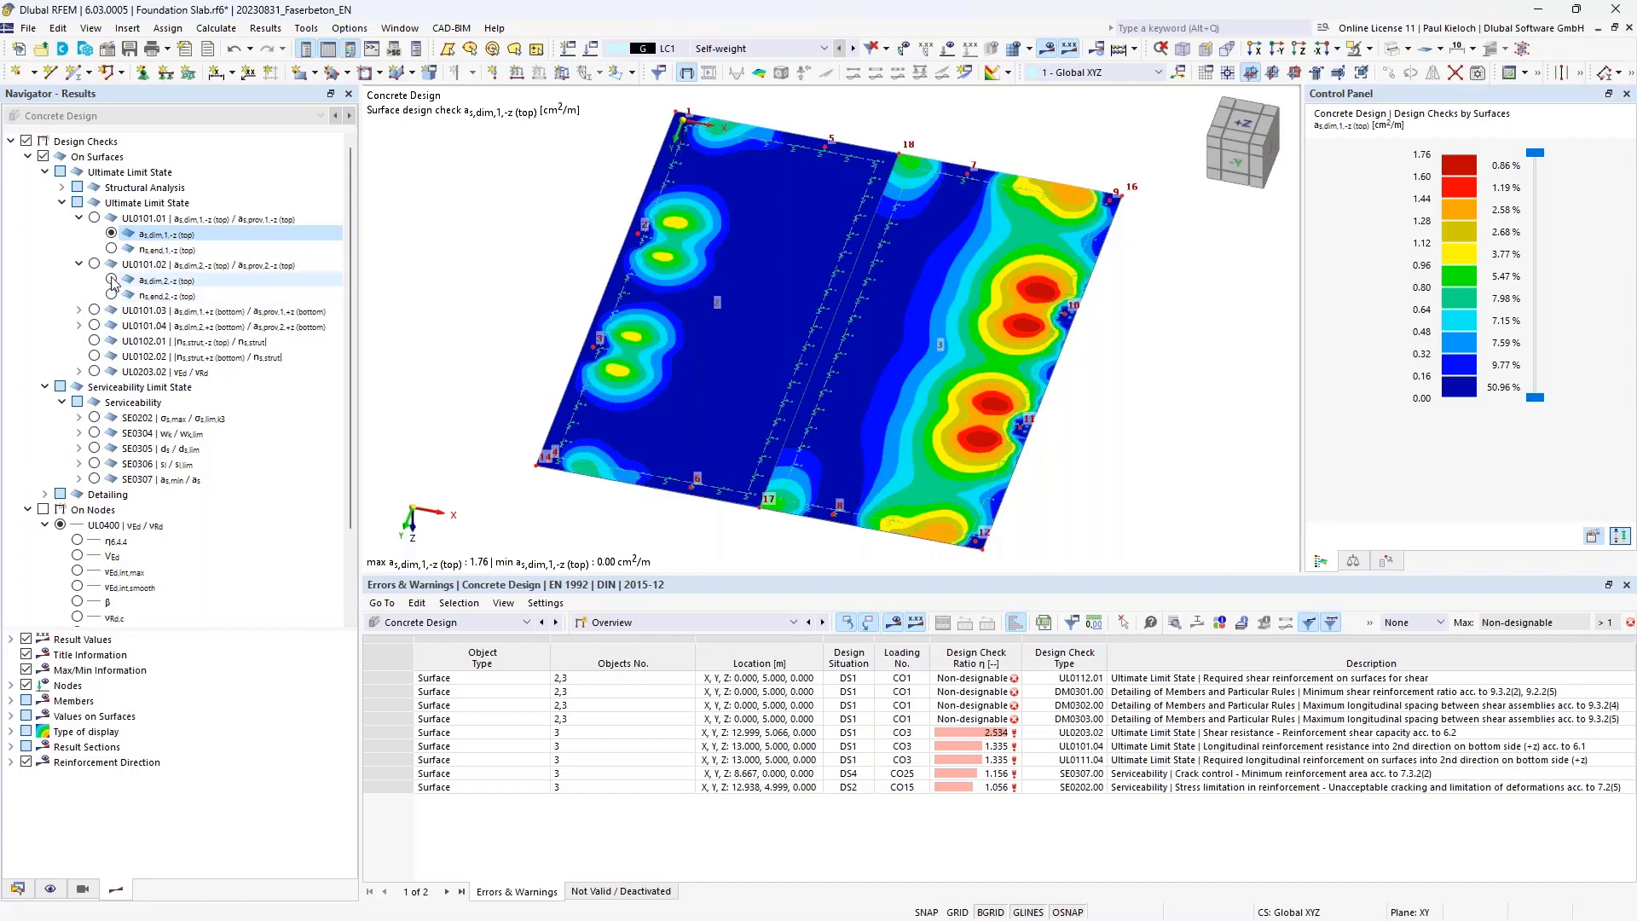
click(110, 279)
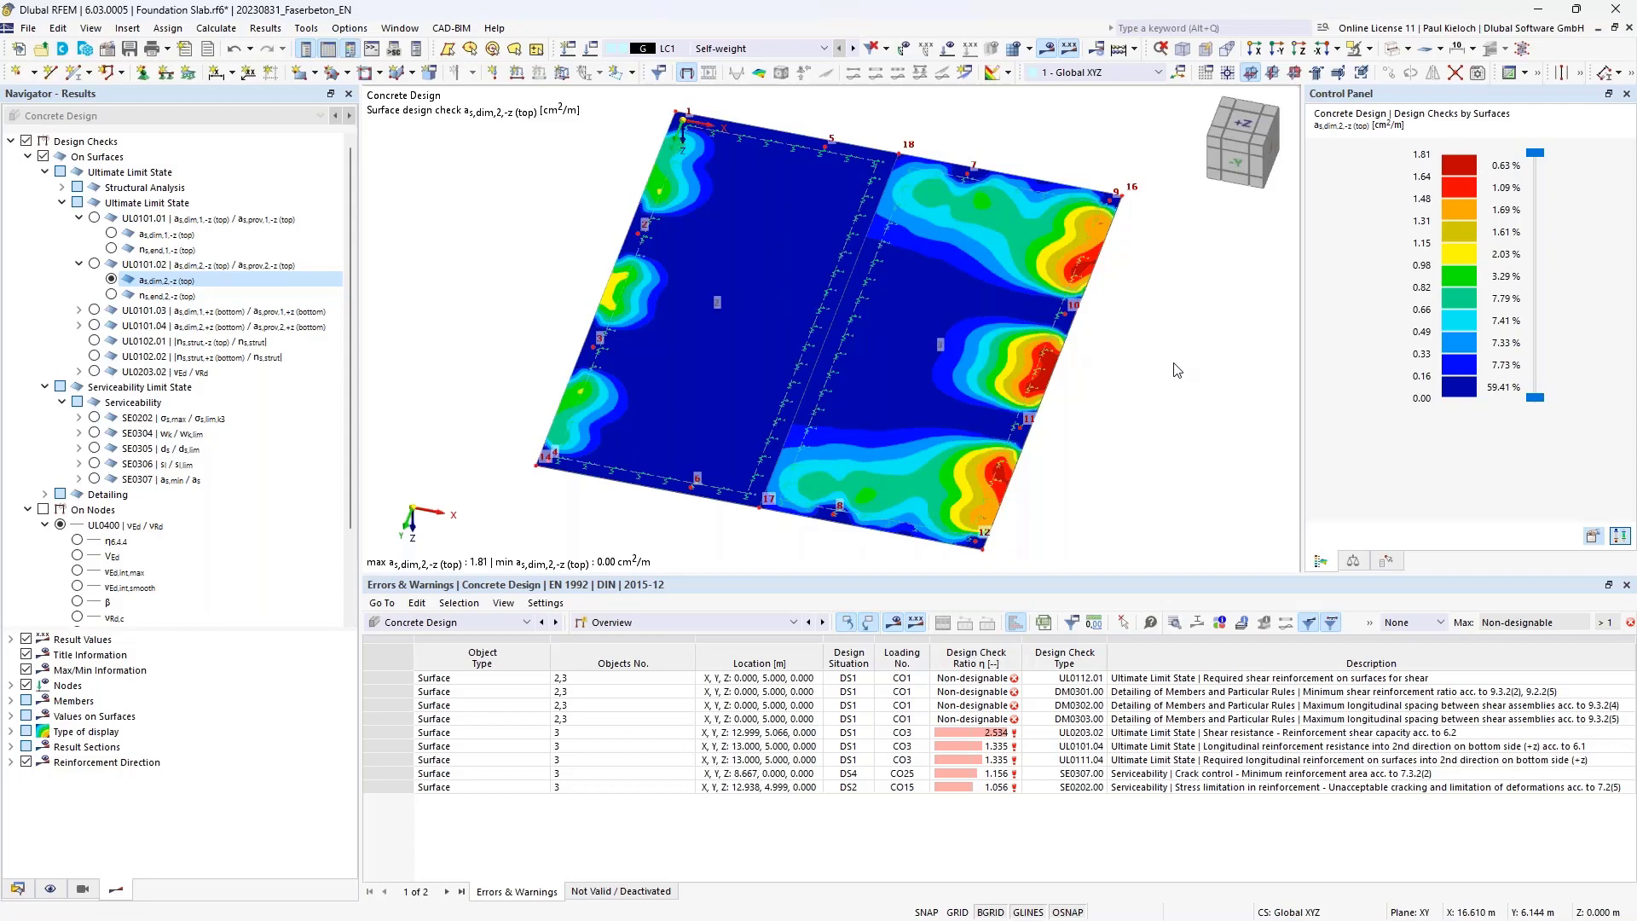
middle_drag(1168, 399, 1151, 396)
ctrl+middle_drag(1151, 395, 1149, 375)
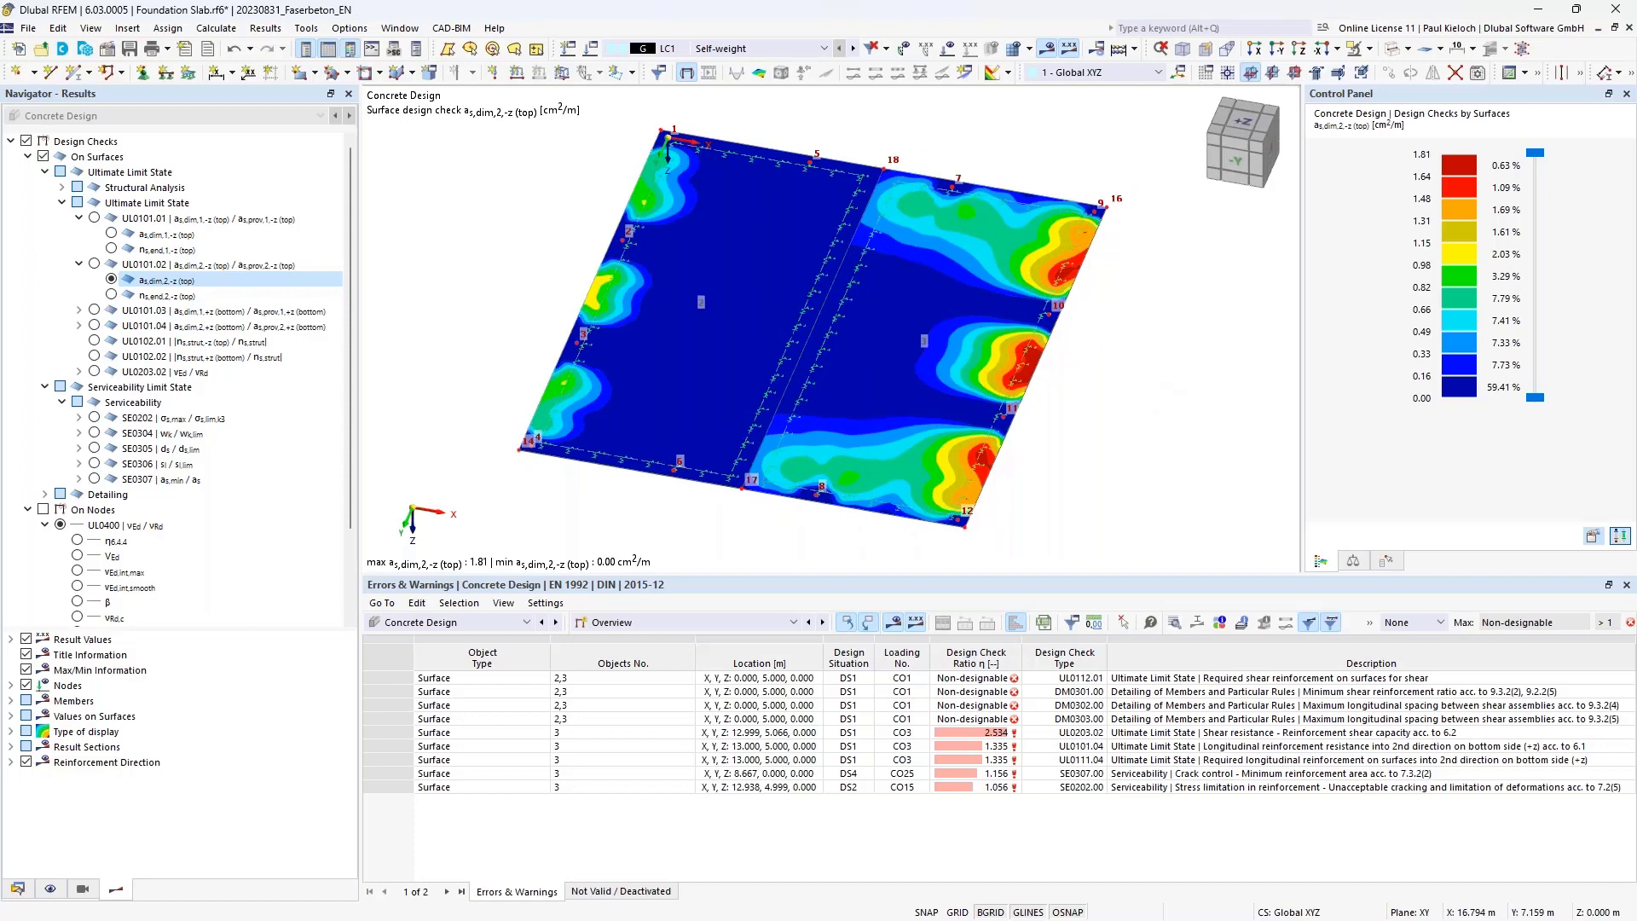
middle_drag(1153, 379, 1153, 378)
- Display the serviceability check SE0307 for minimum reinforcement area on the surfaces
click(61, 203)
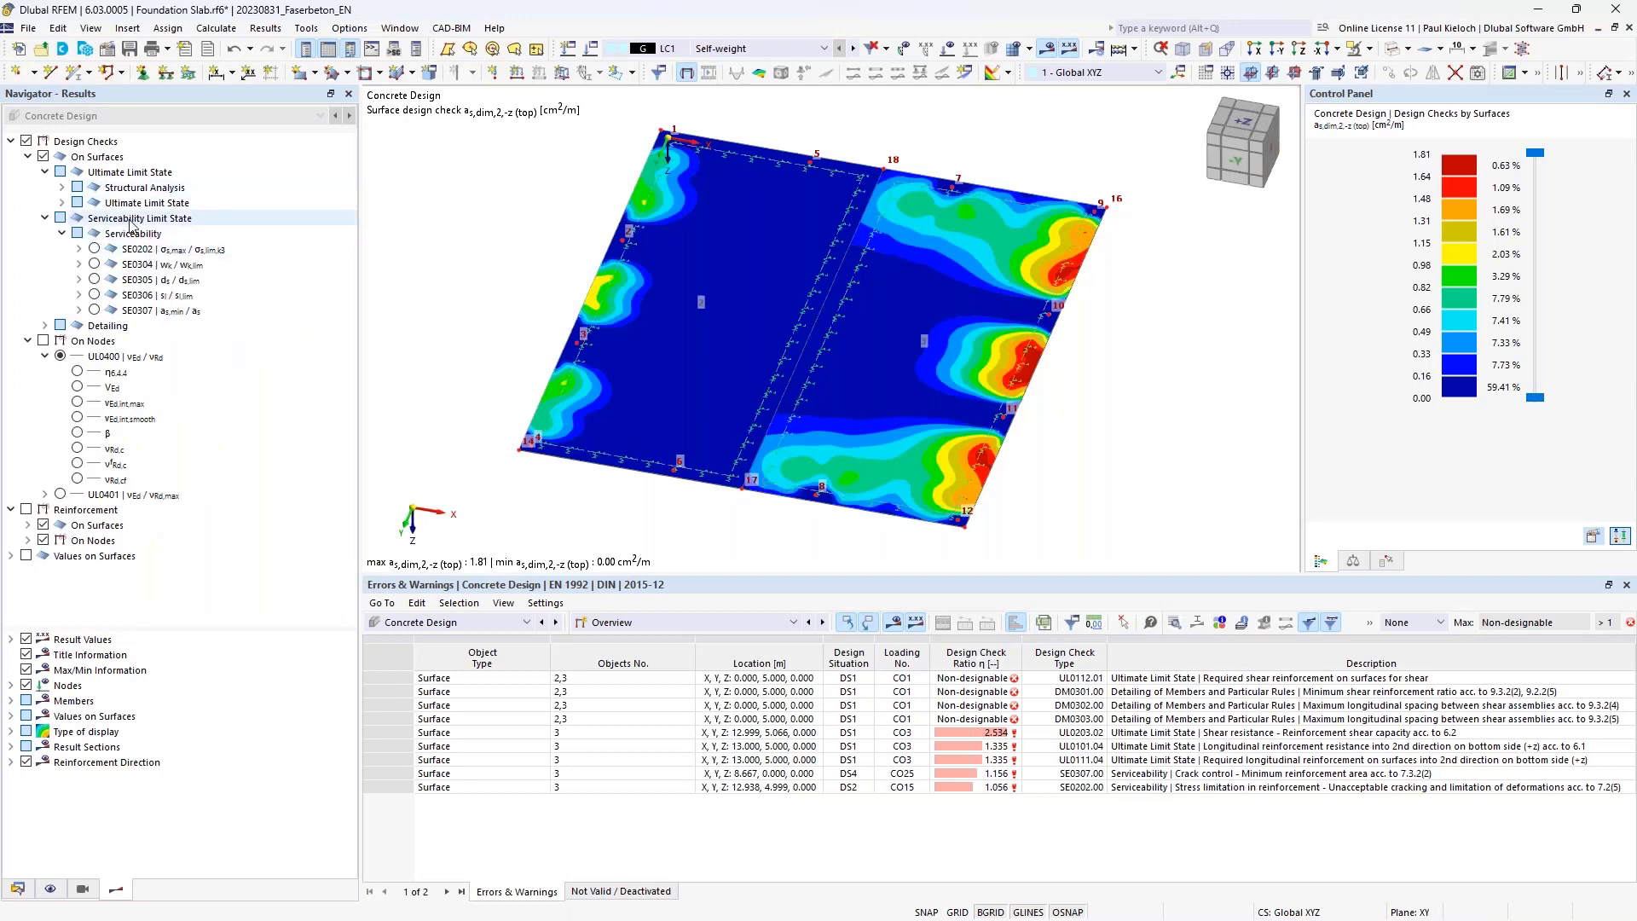
click(94, 311)
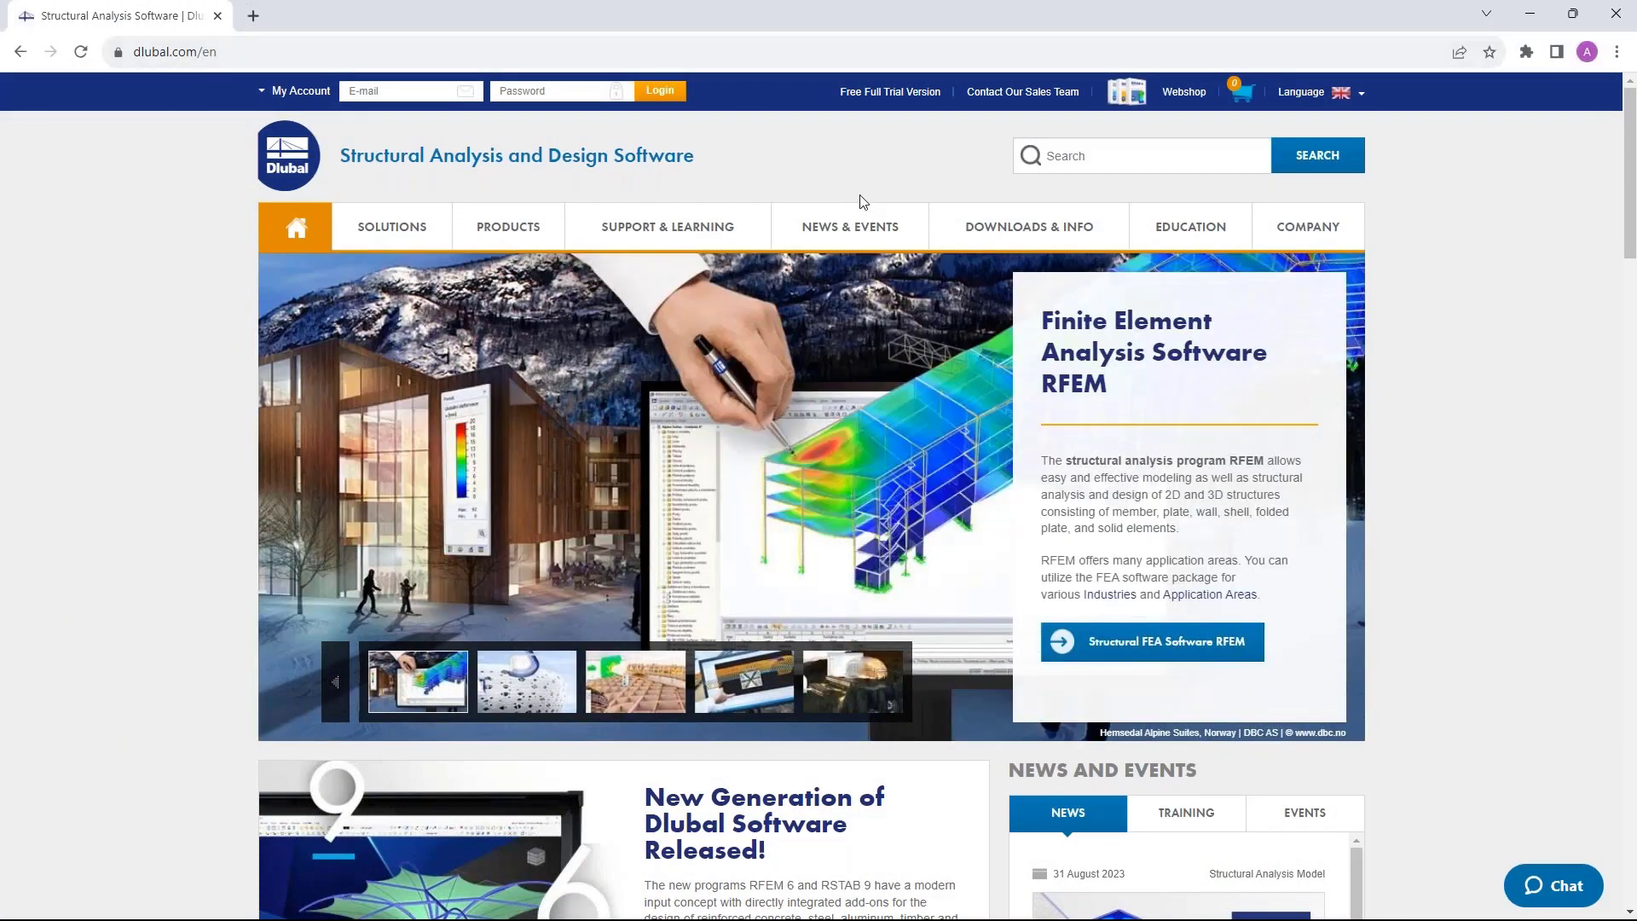
- Open the Webinars page on the Dlubal website and look through the listed upcoming webinars
mouse_move(869, 226)
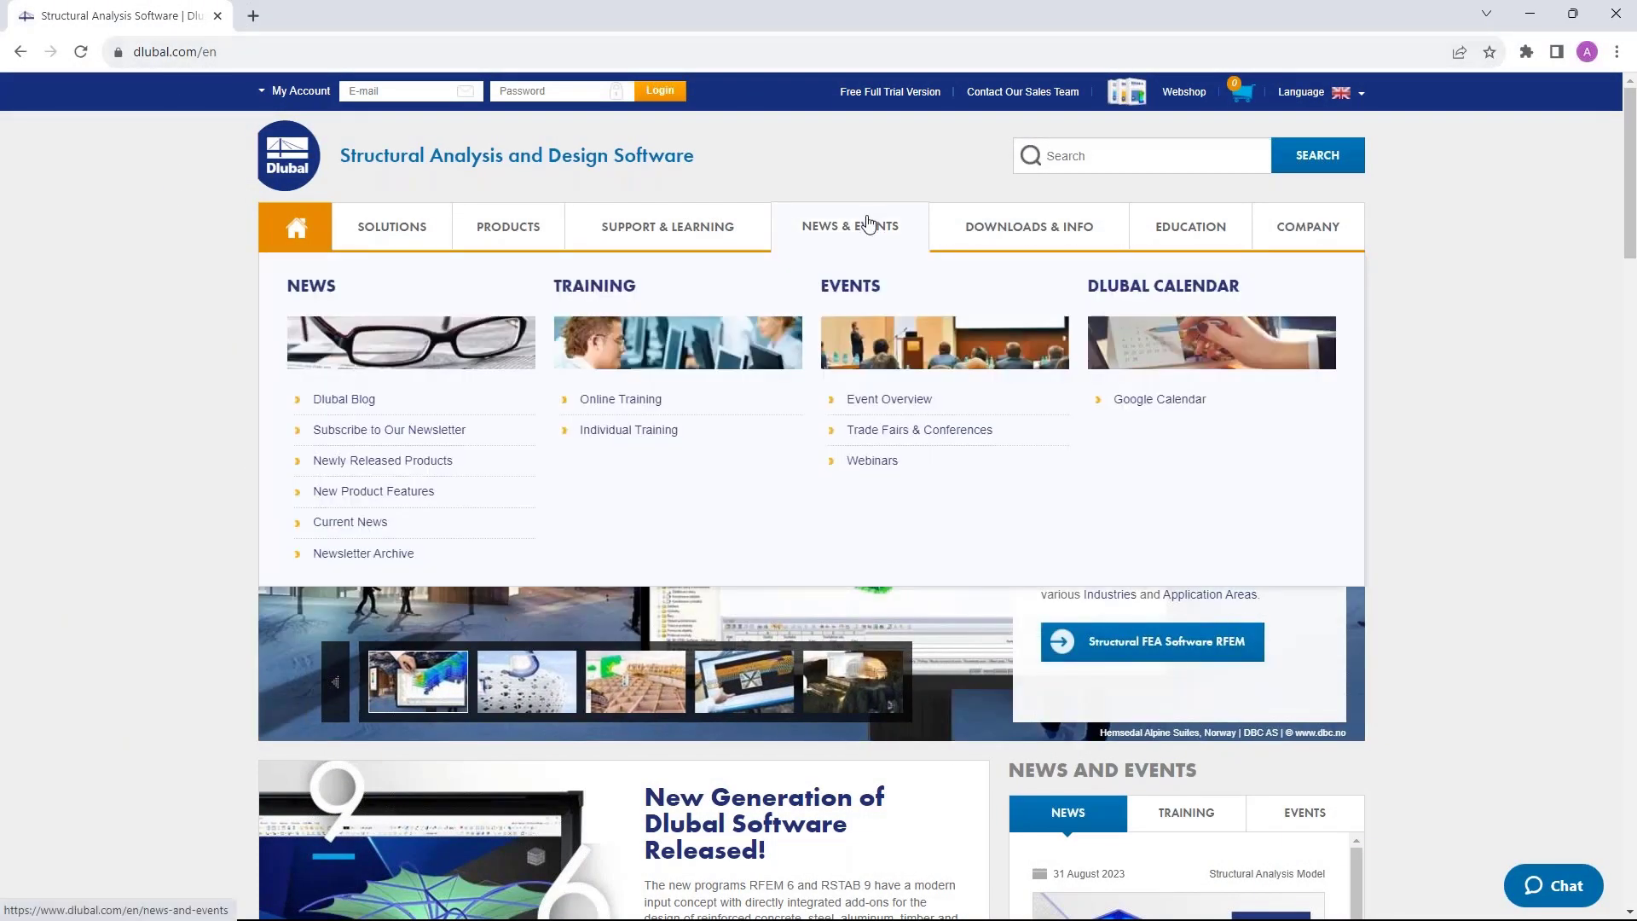
click(873, 461)
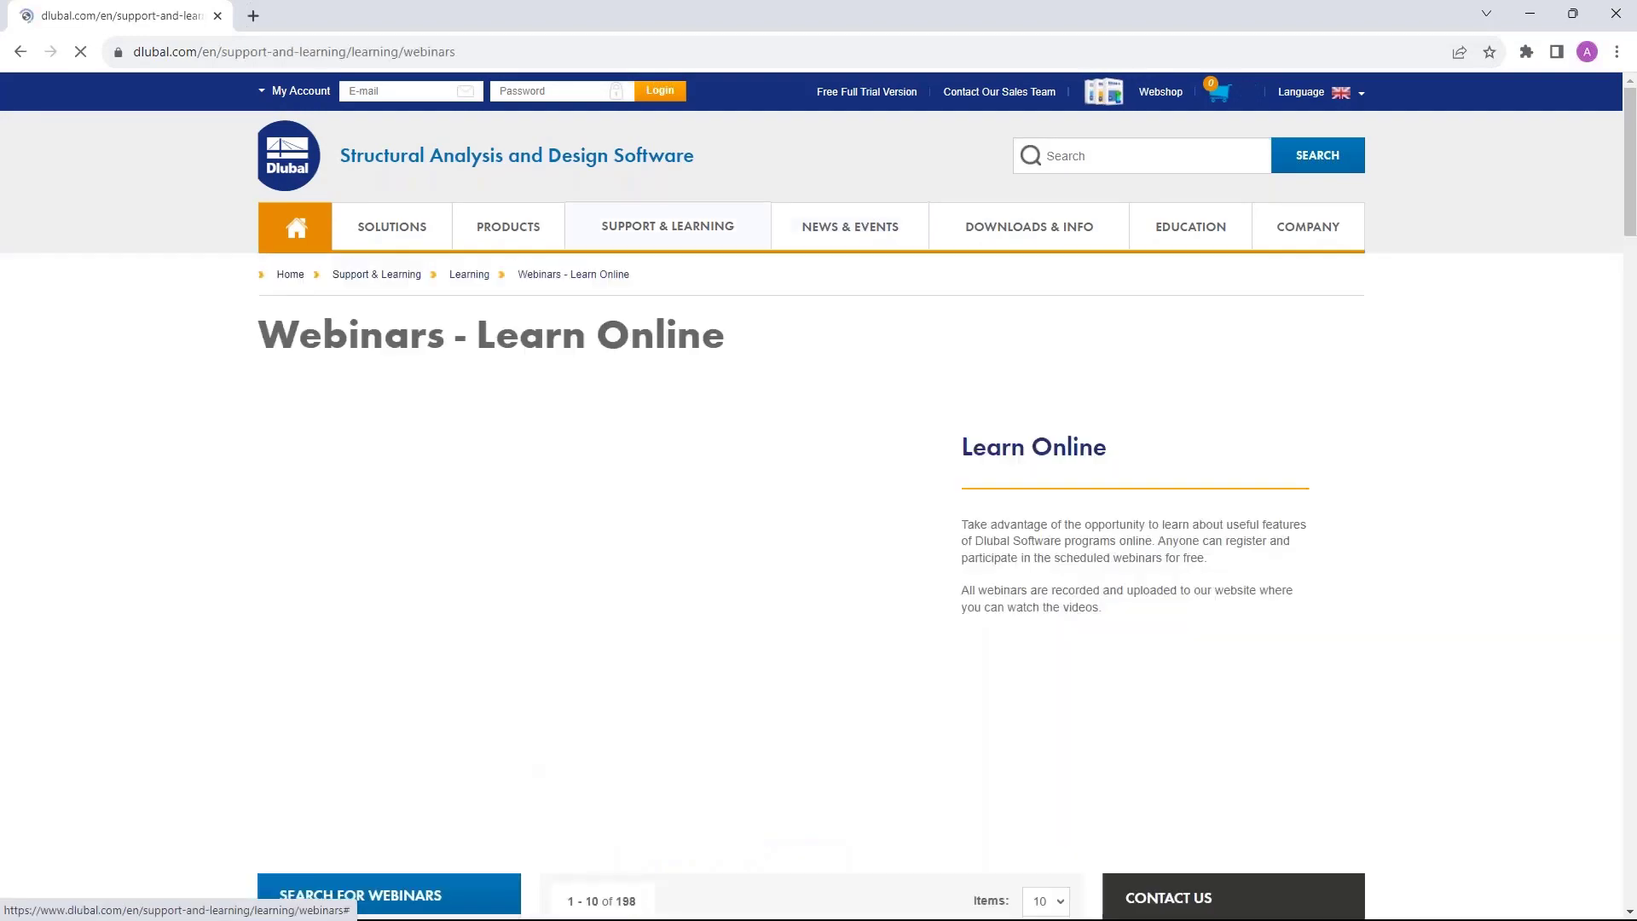
scroll(856, 307, down, 8)
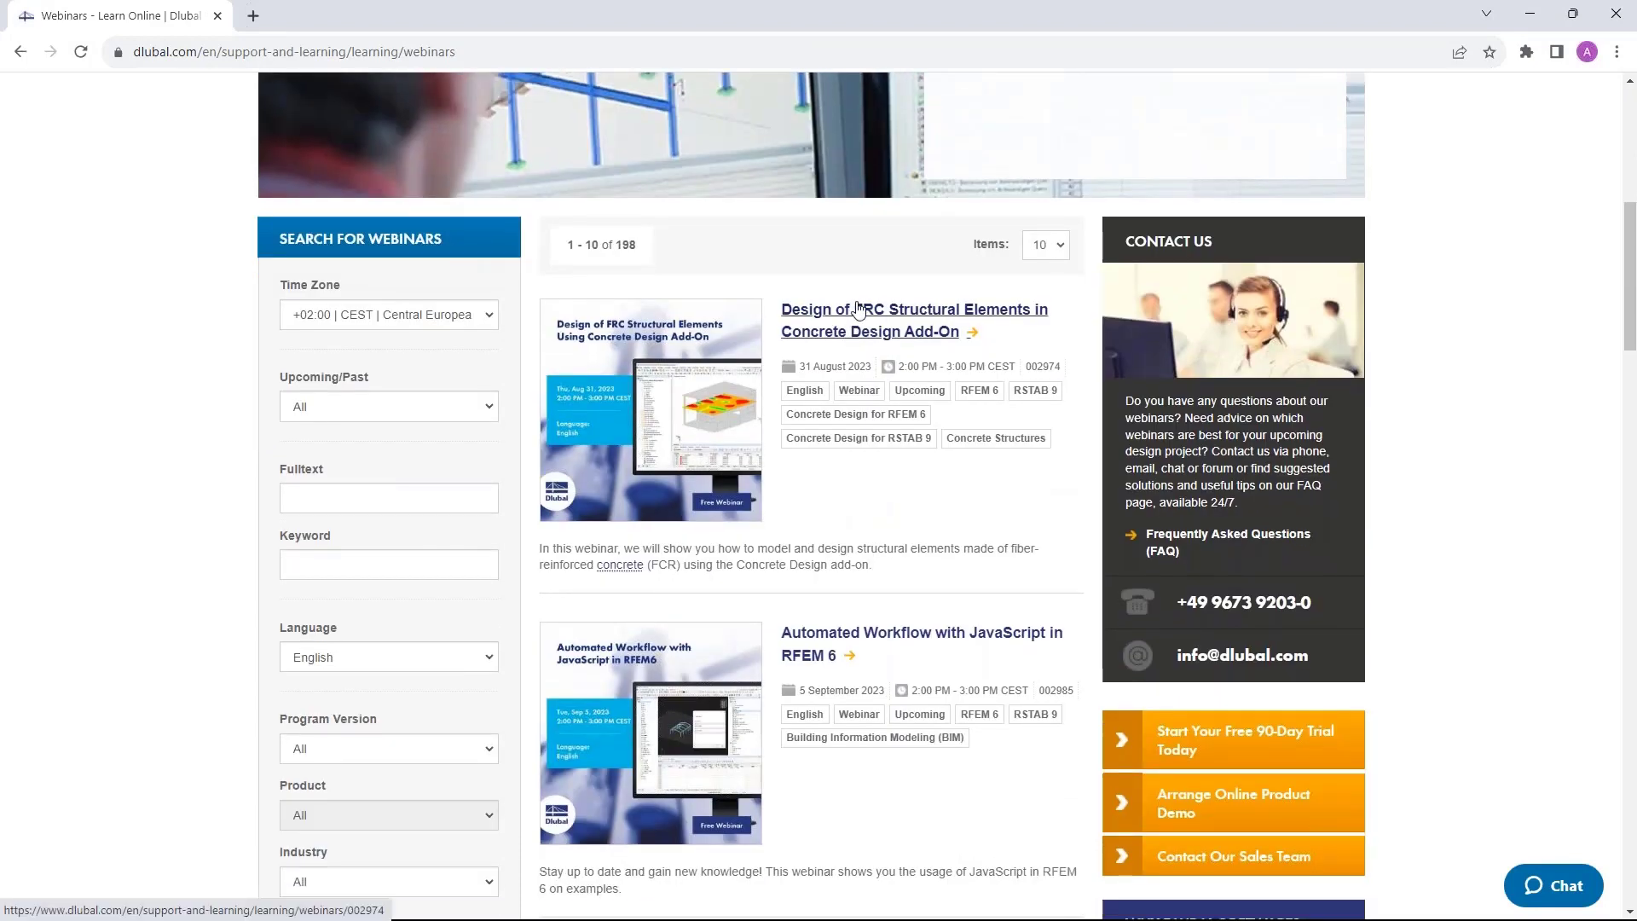
scroll(859, 307, down, 4)
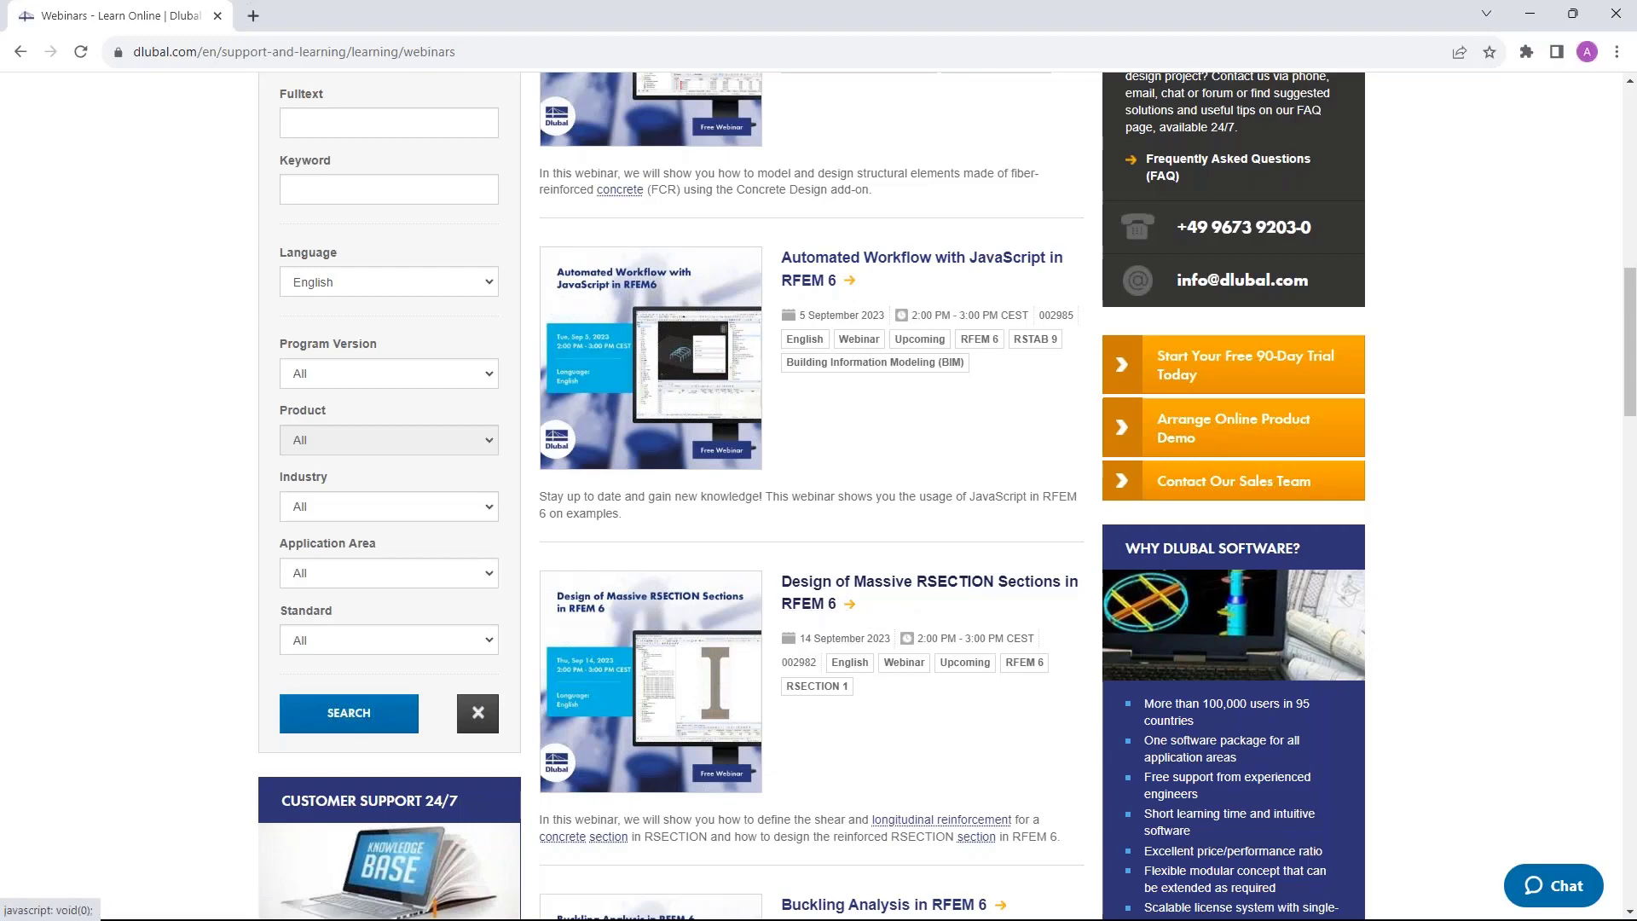
scroll(851, 573, up, 5)
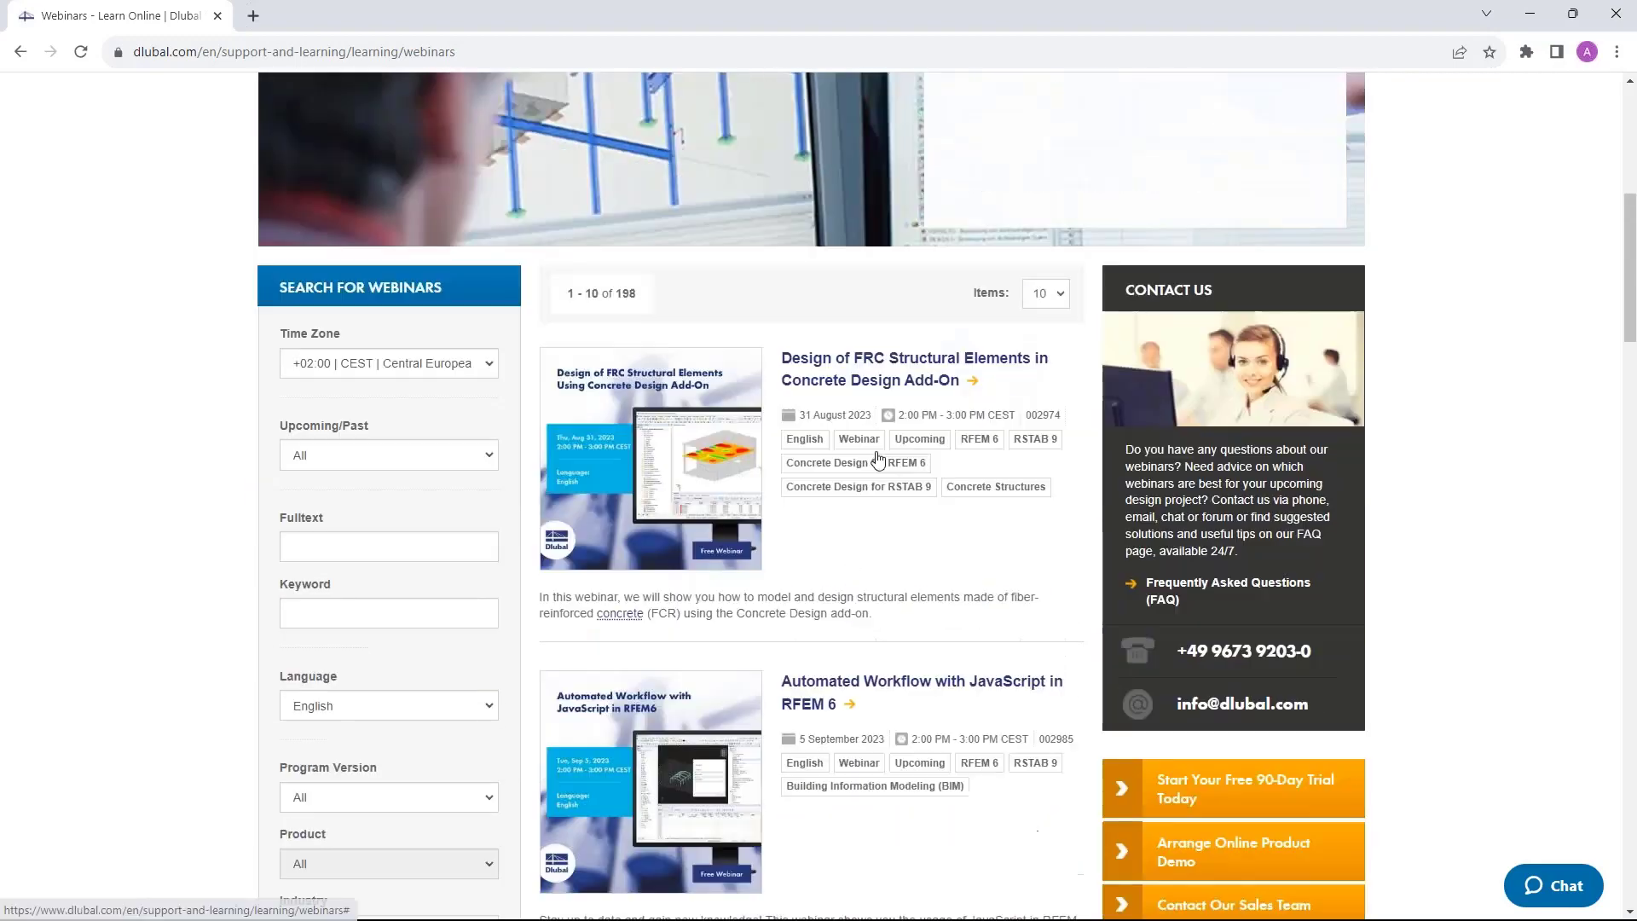
- Open the webinar "Design of FRC Structural Elements in Concrete Design Add-On" and review its content, time schedule, speakers and links
scroll(878, 461, down, 2)
click(865, 217)
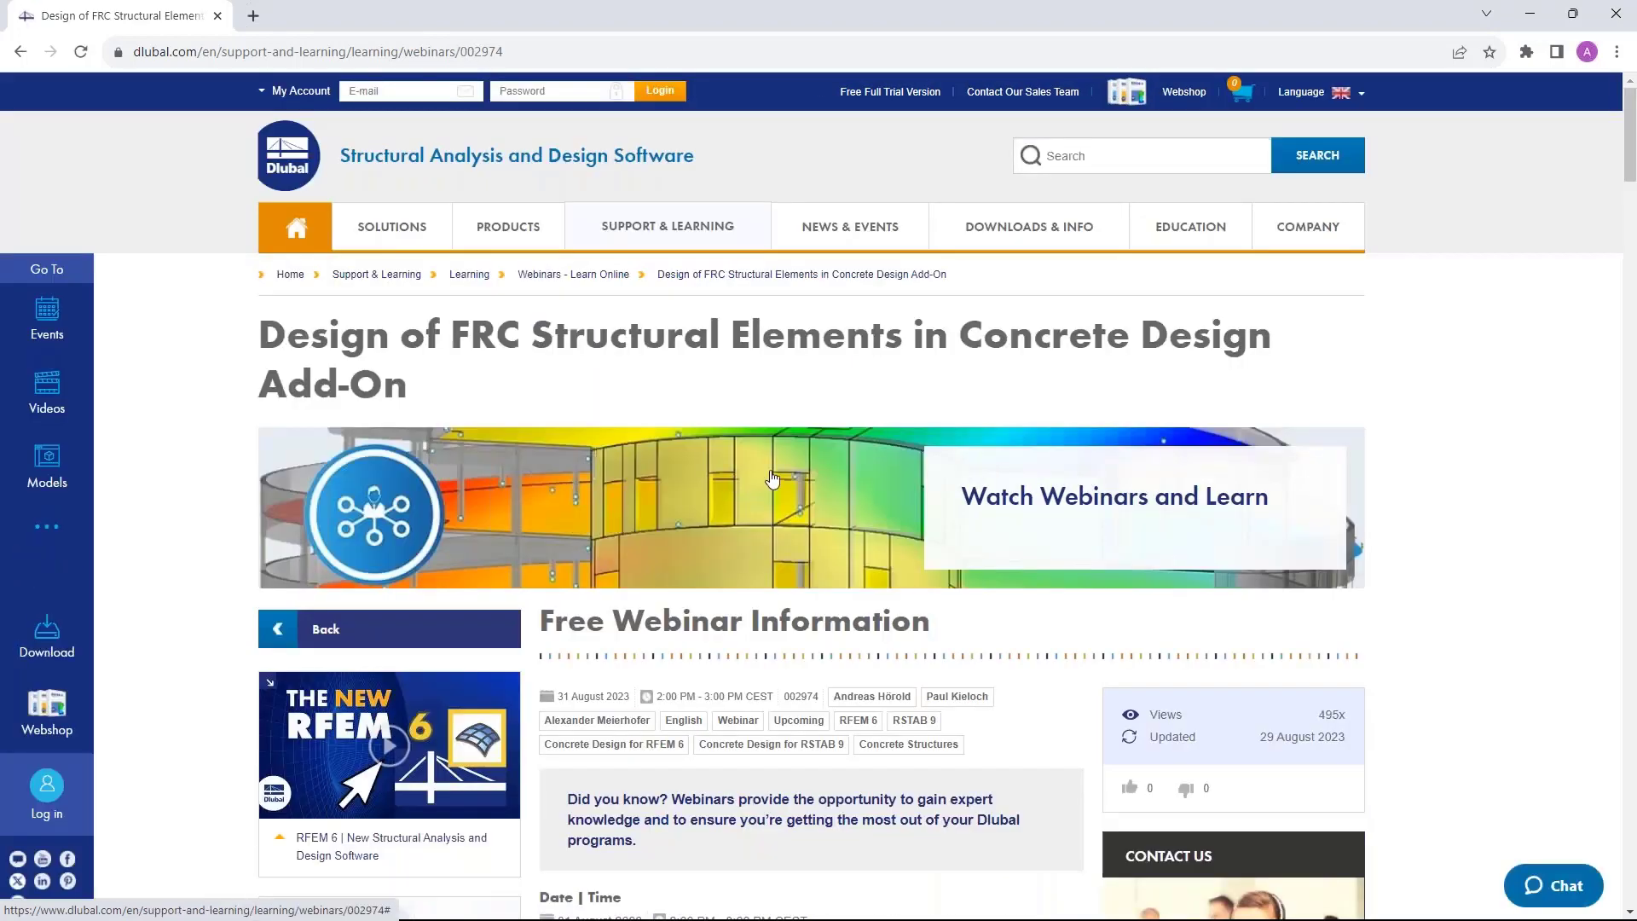
scroll(772, 479, down, 3)
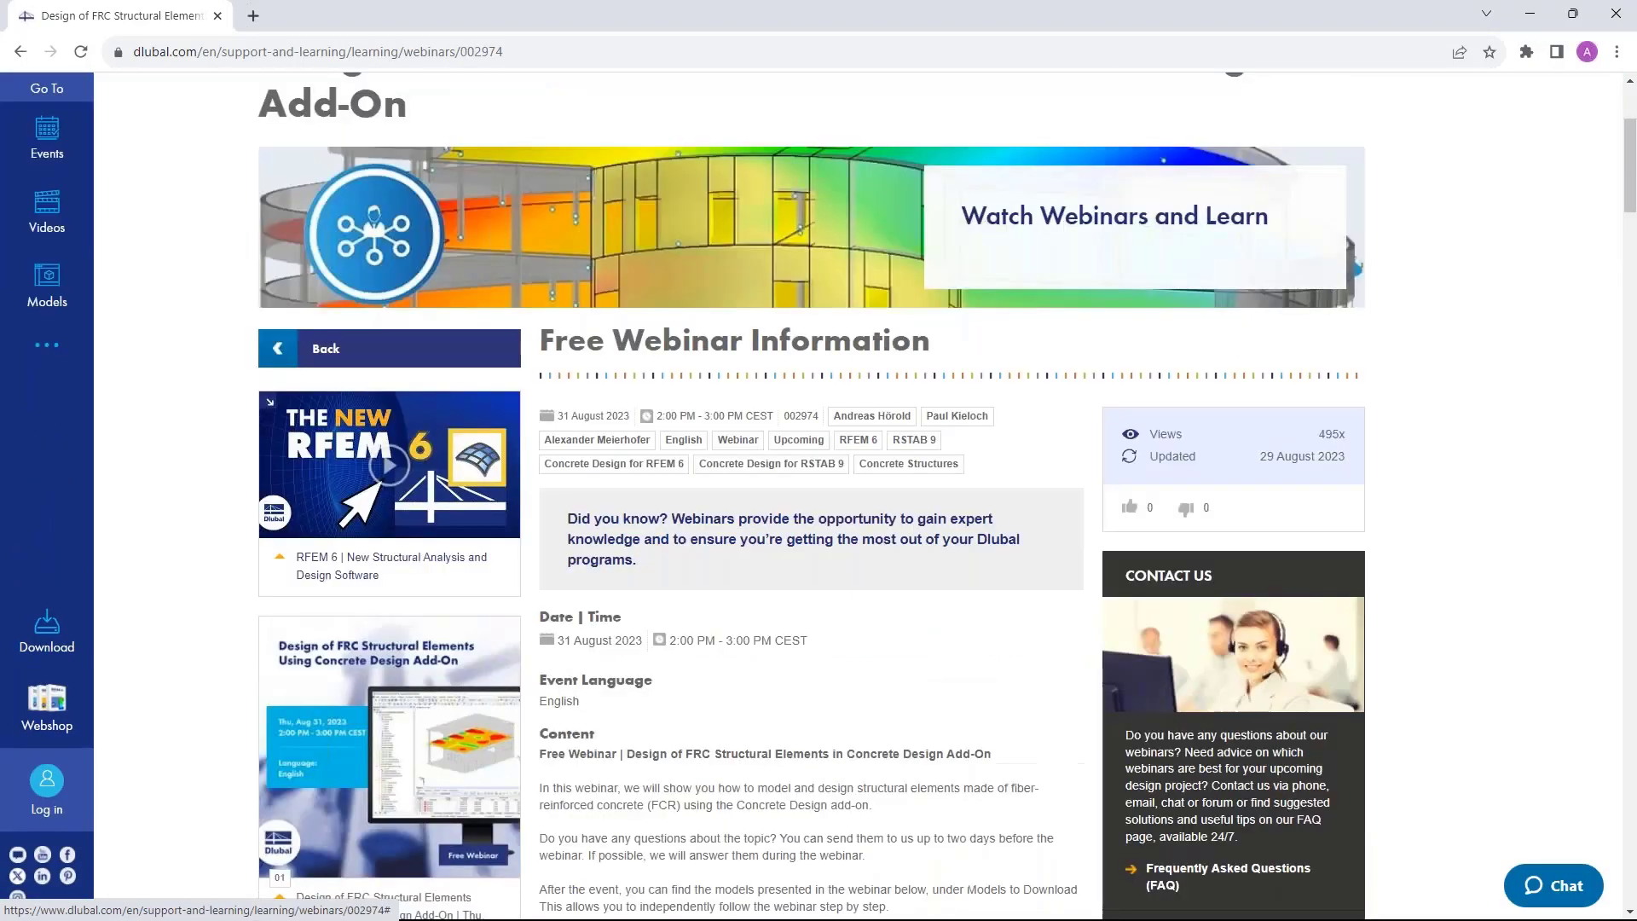
scroll(675, 635, down, 3)
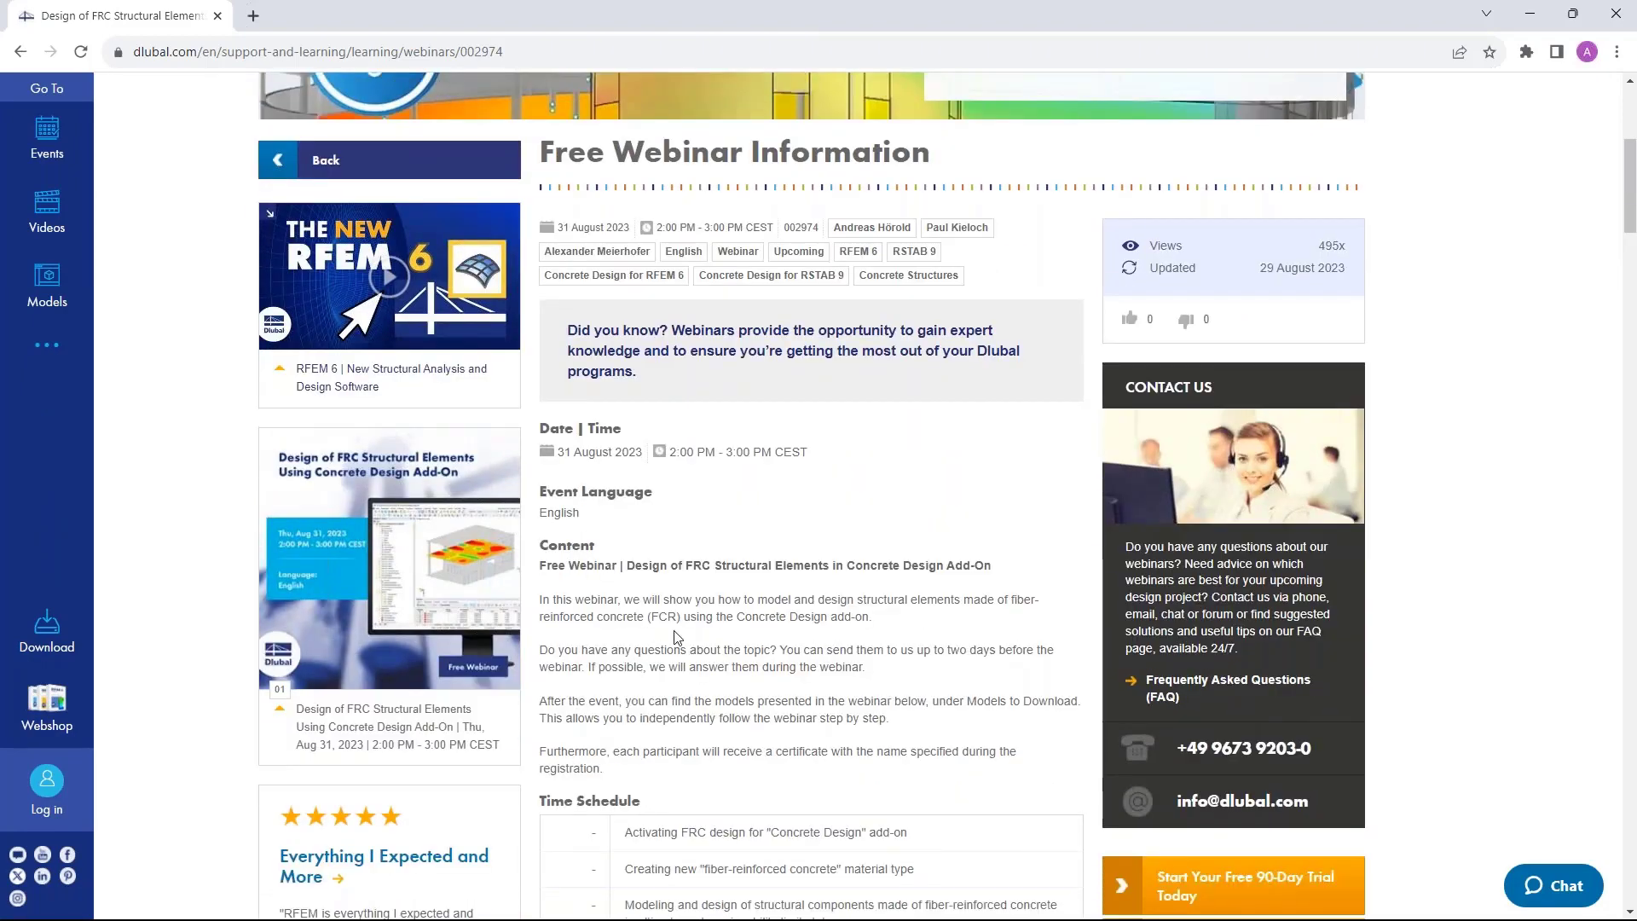
scroll(674, 636, down, 2)
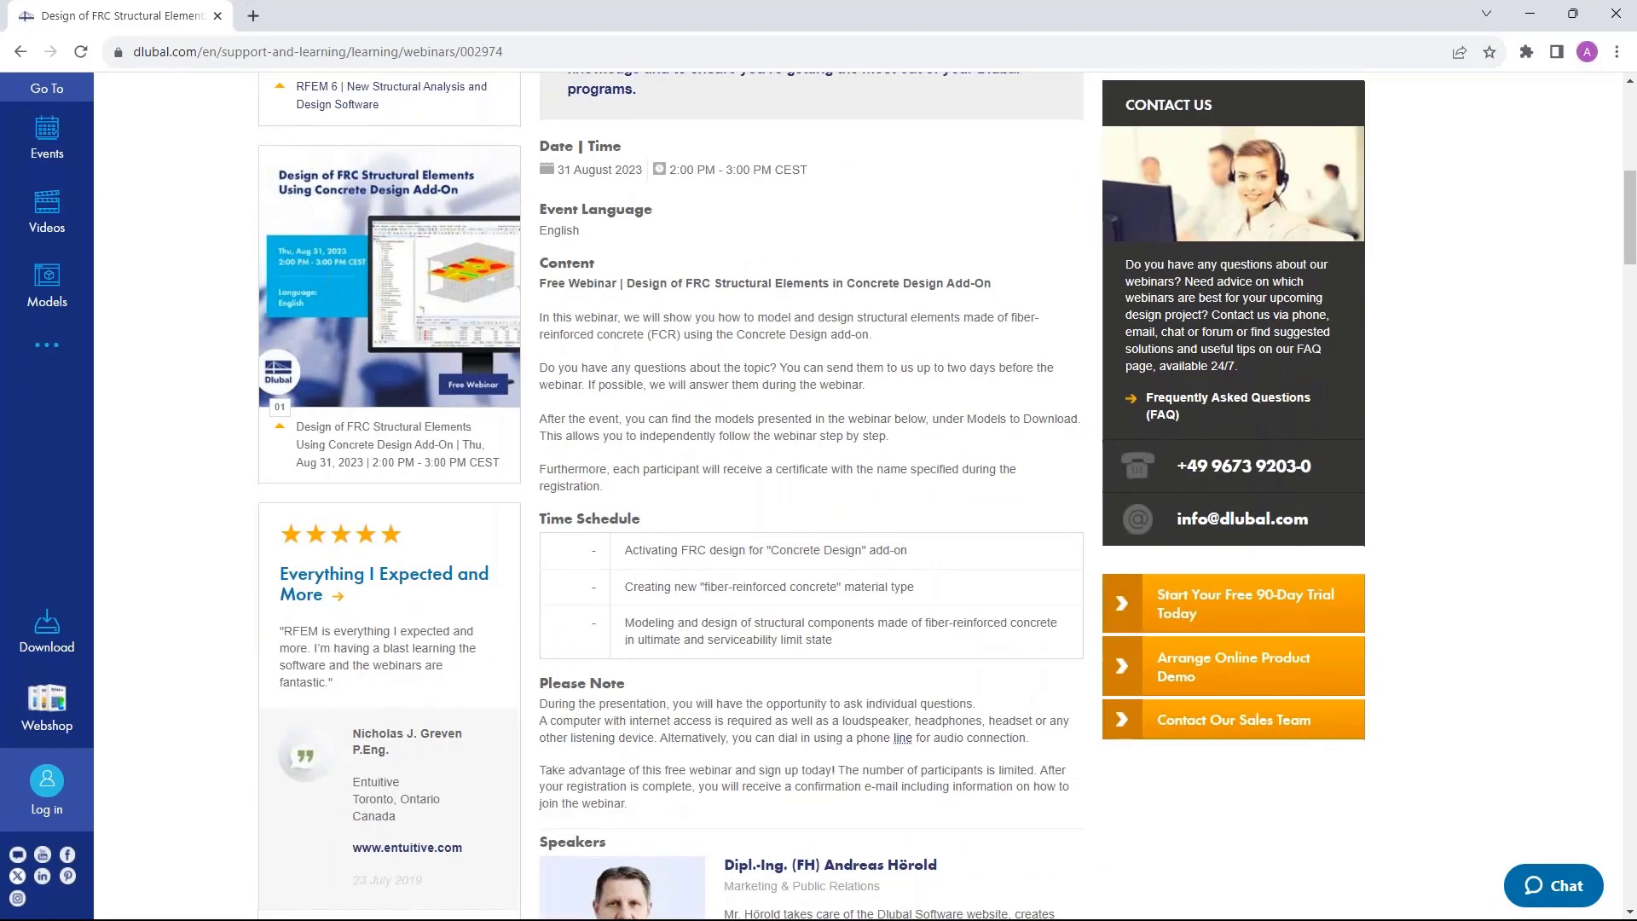
scroll(732, 443, down, 5)
scroll(731, 444, down, 3)
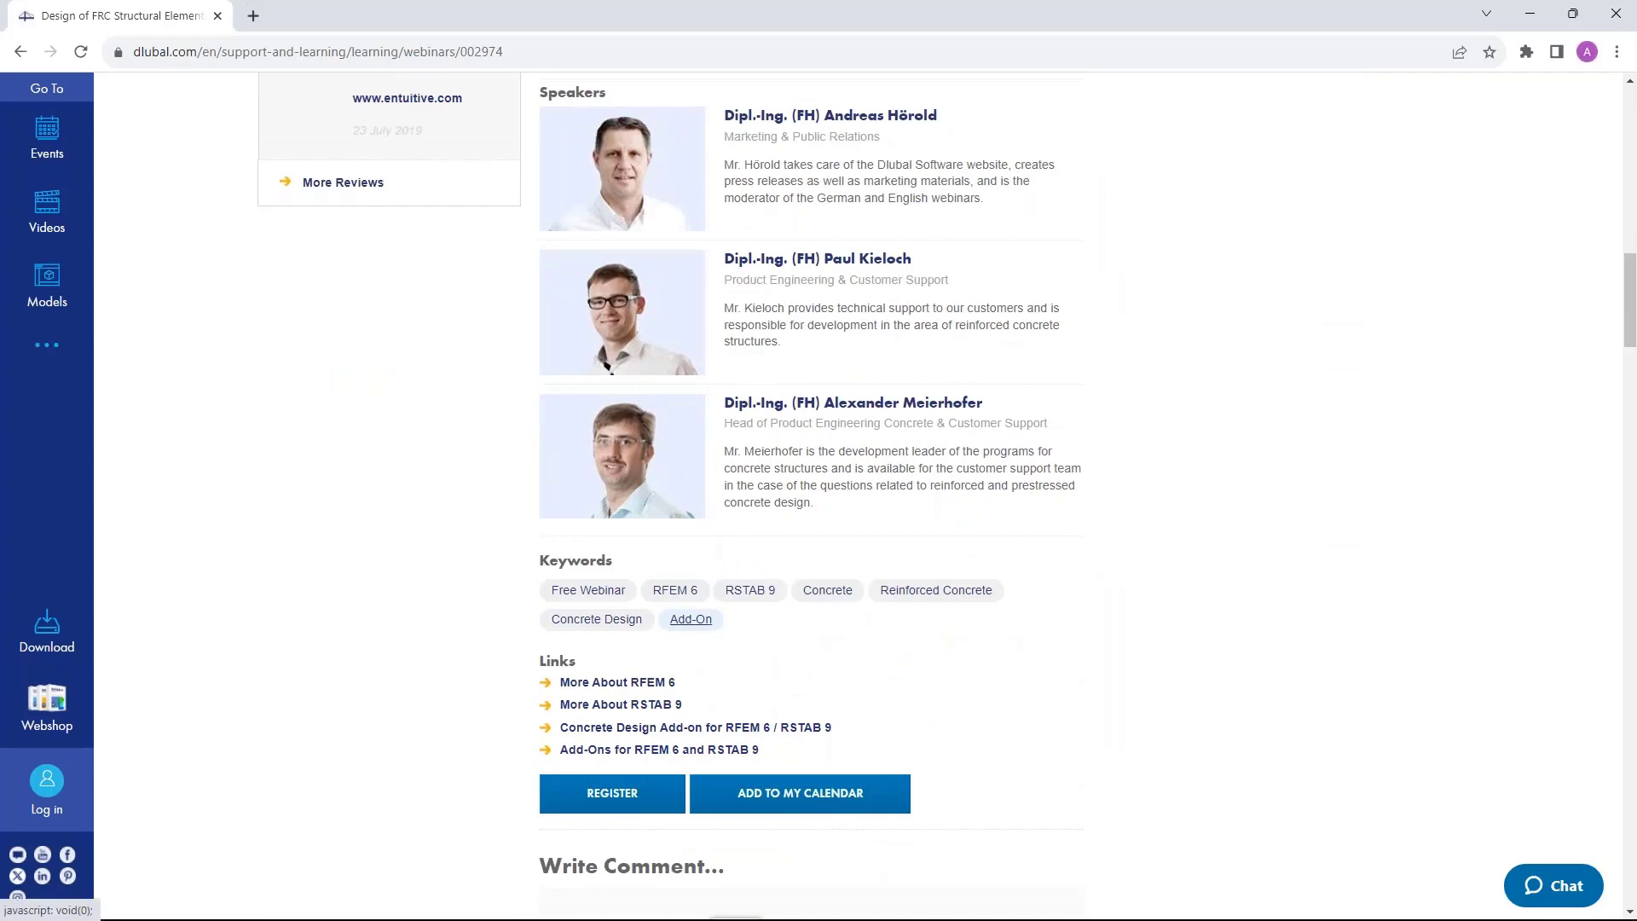
scroll(634, 495, down, 2)
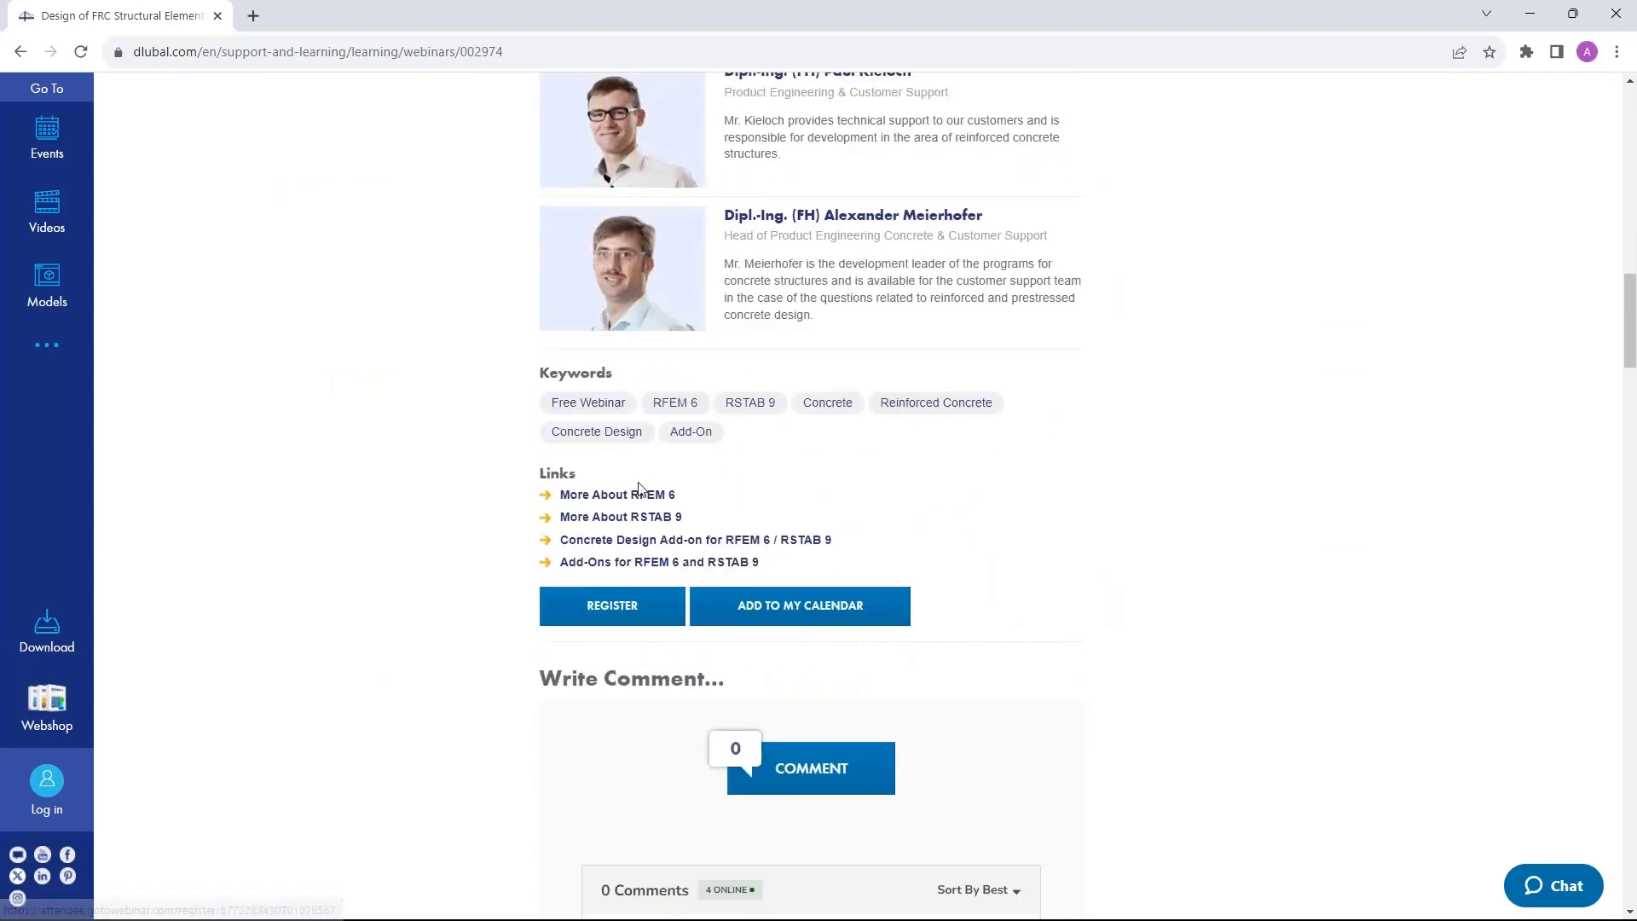
- Examine the webinar page's Models to Download section, including the Reinforced Concrete Floor Slab, and its recommended events
scroll(634, 489, down, 17)
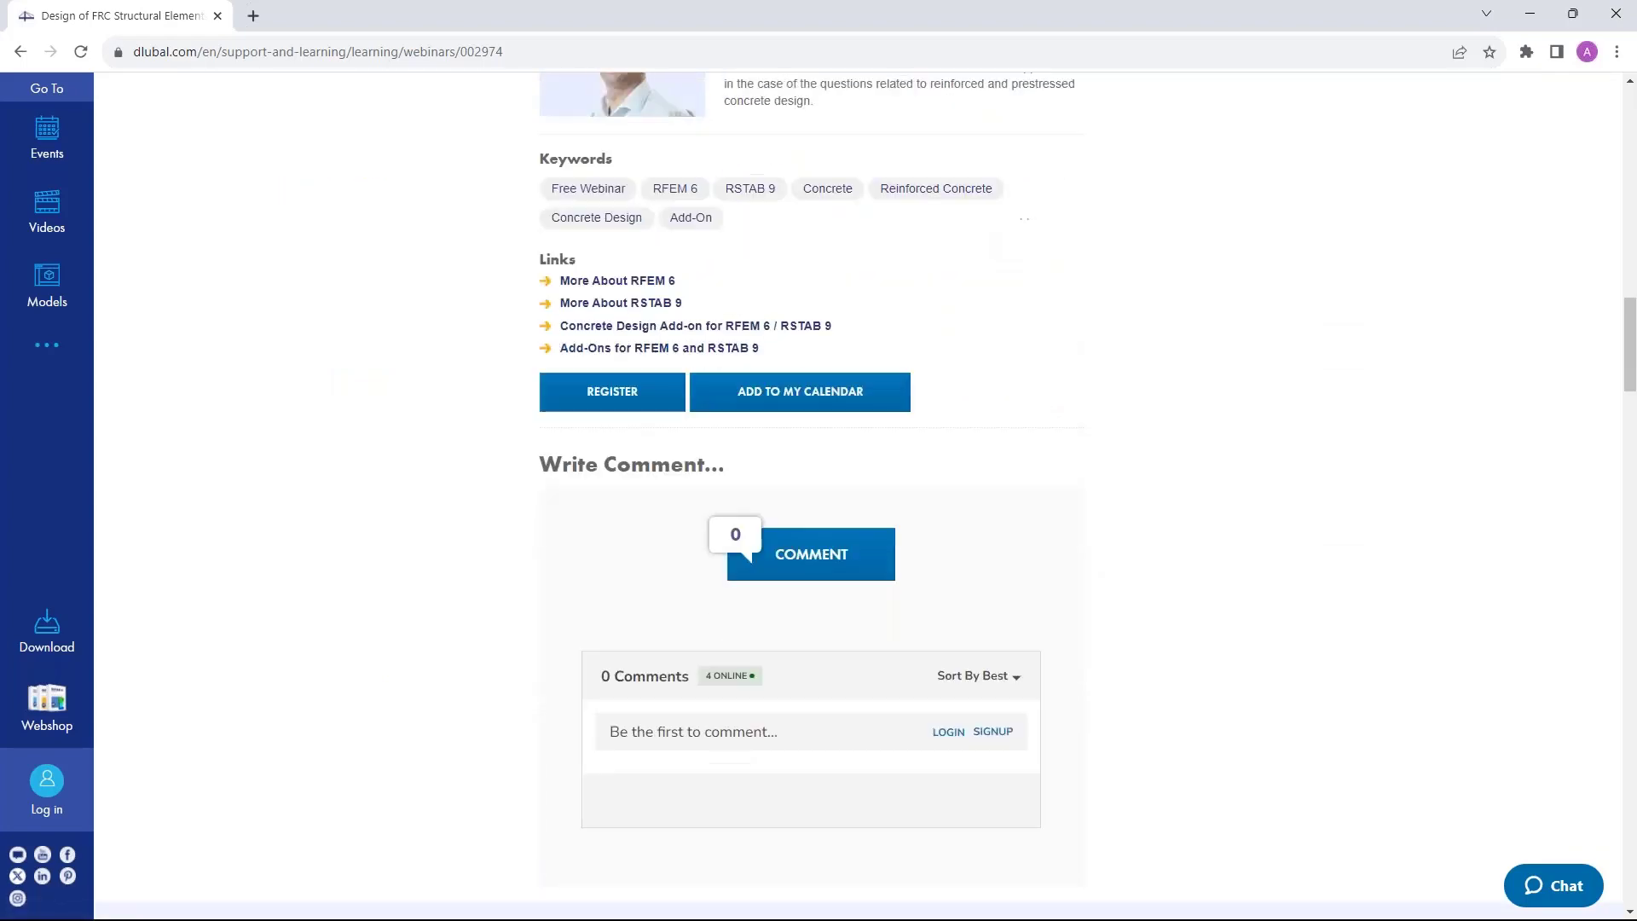
scroll(648, 465, down, 4)
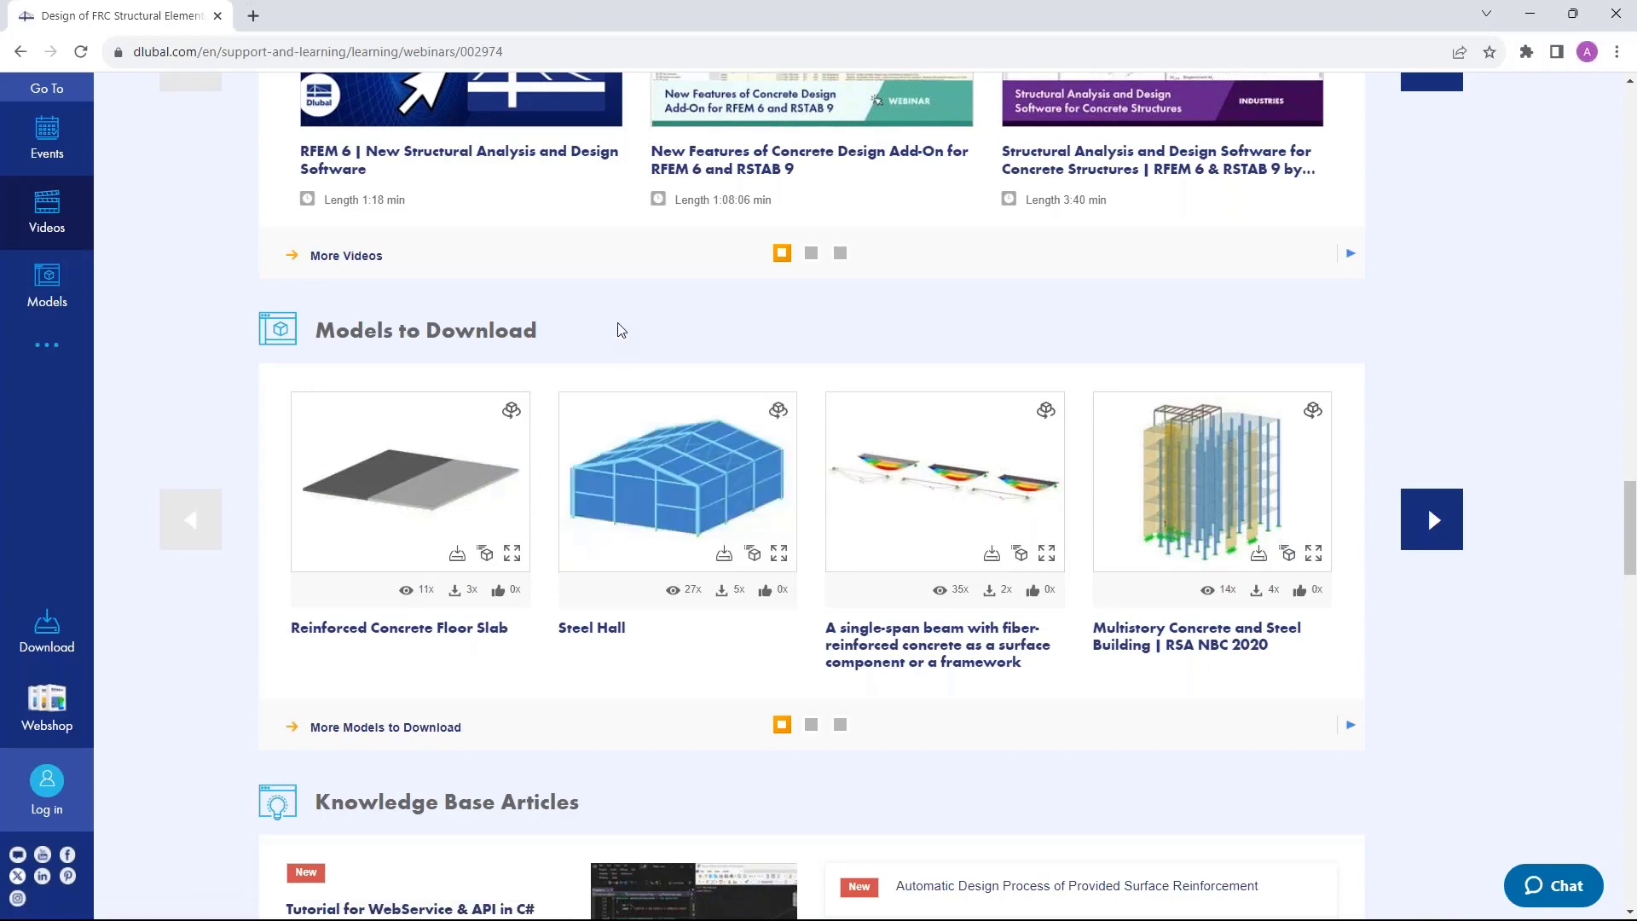
scroll(620, 330, up, 4)
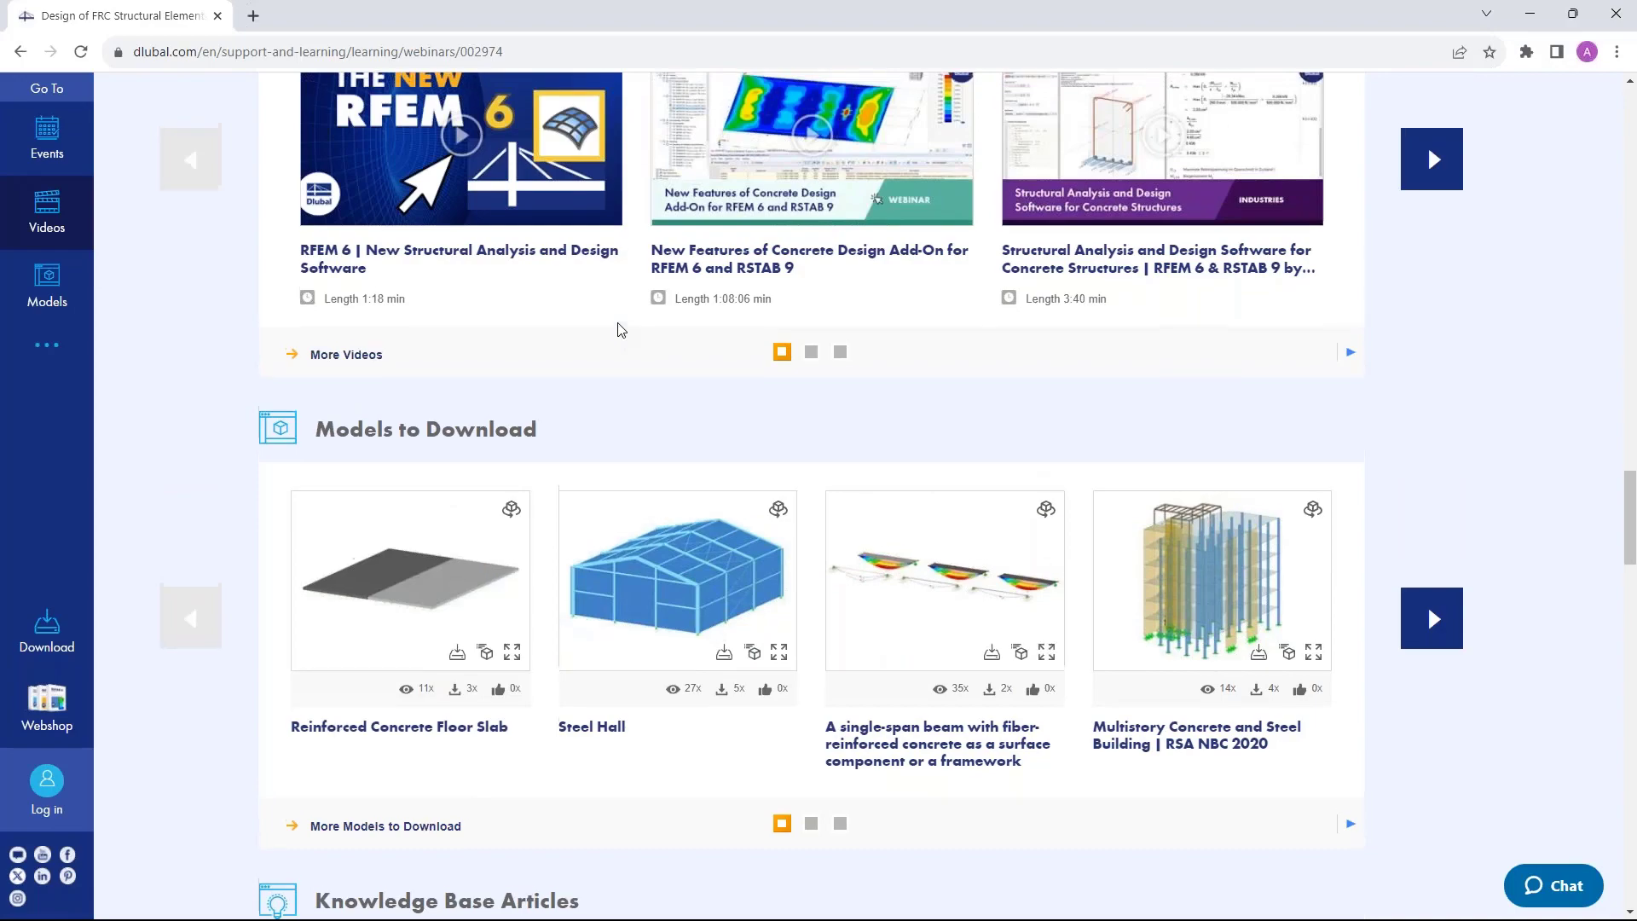
scroll(620, 330, up, 9)
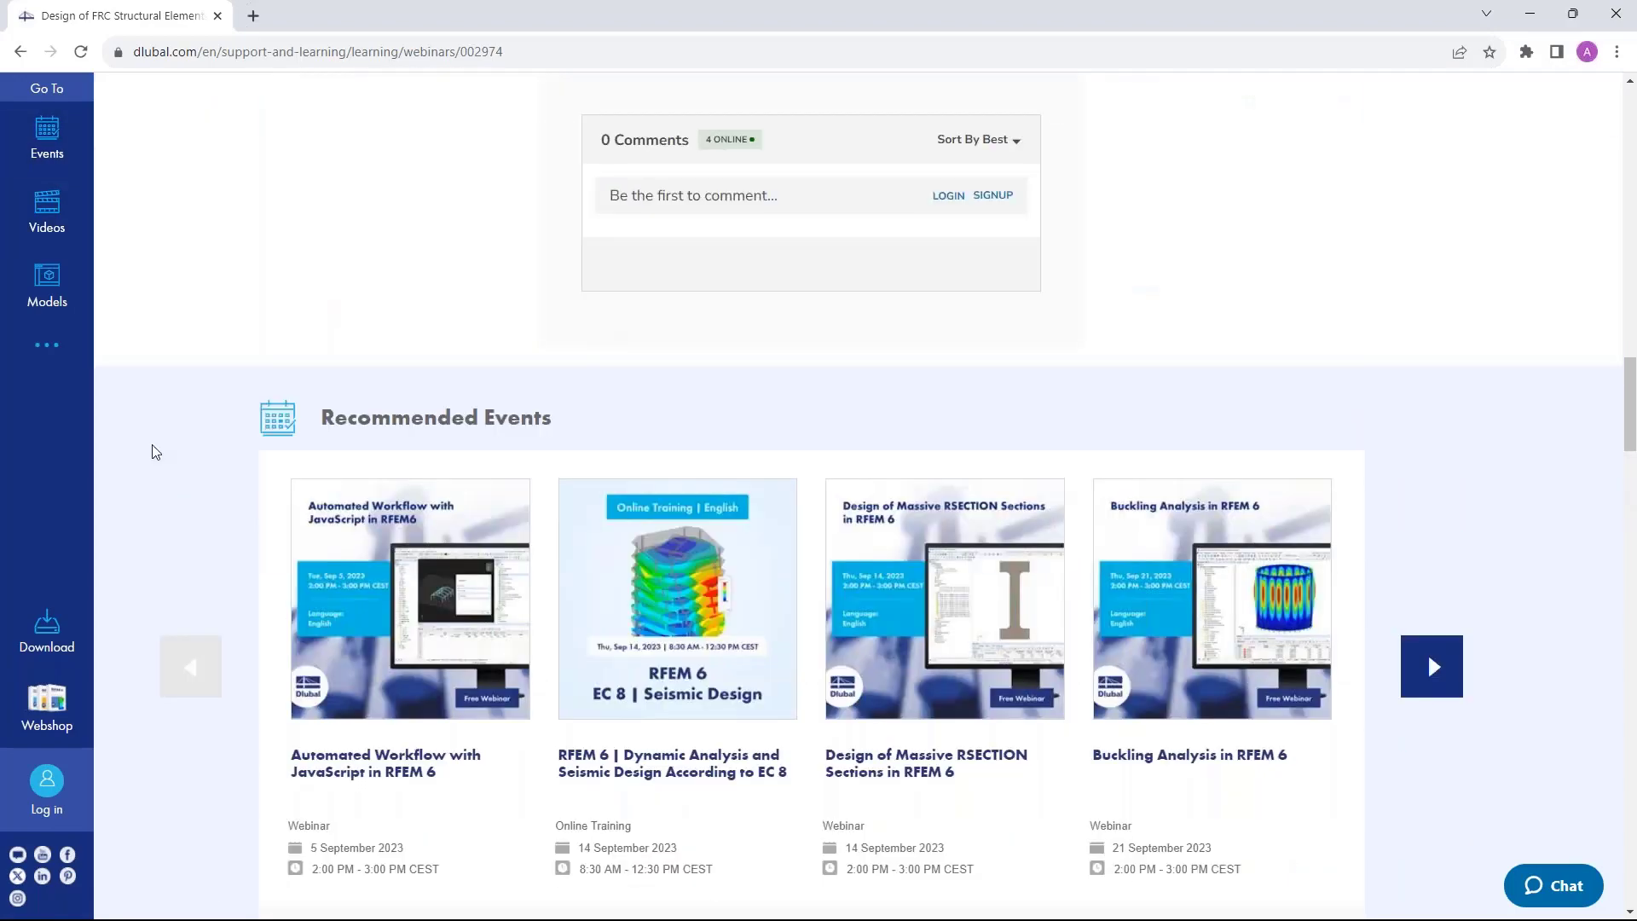